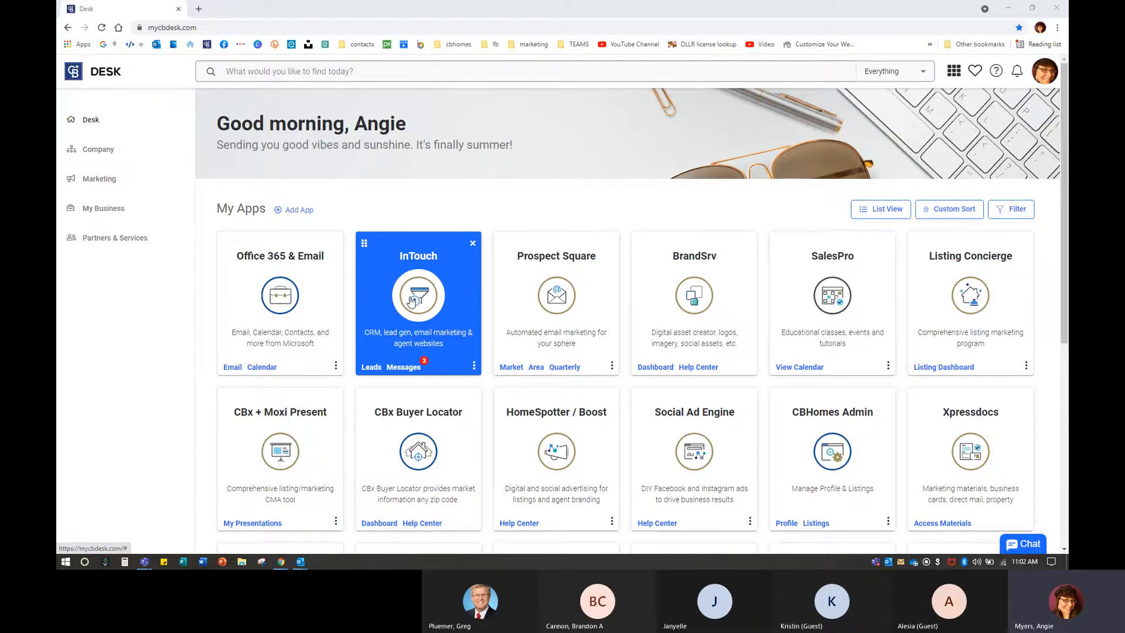
Filter the Desk app grid by the keyword 'intouch', then clear the filter.
click(414, 301)
scroll(438, 263, down, 10)
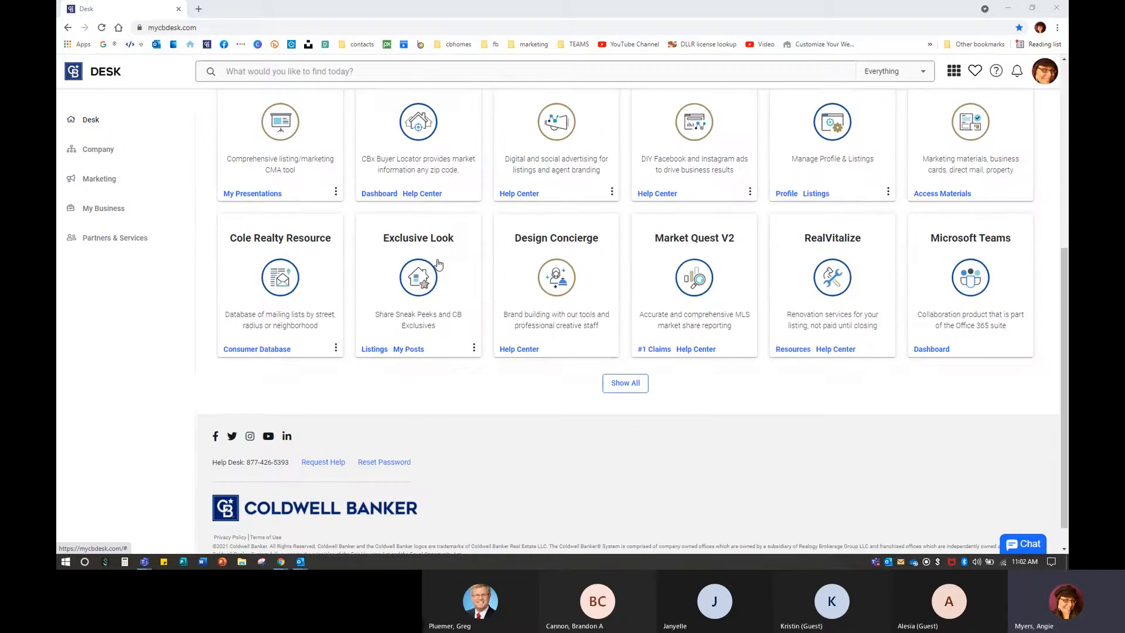
scroll(437, 264, up, 10)
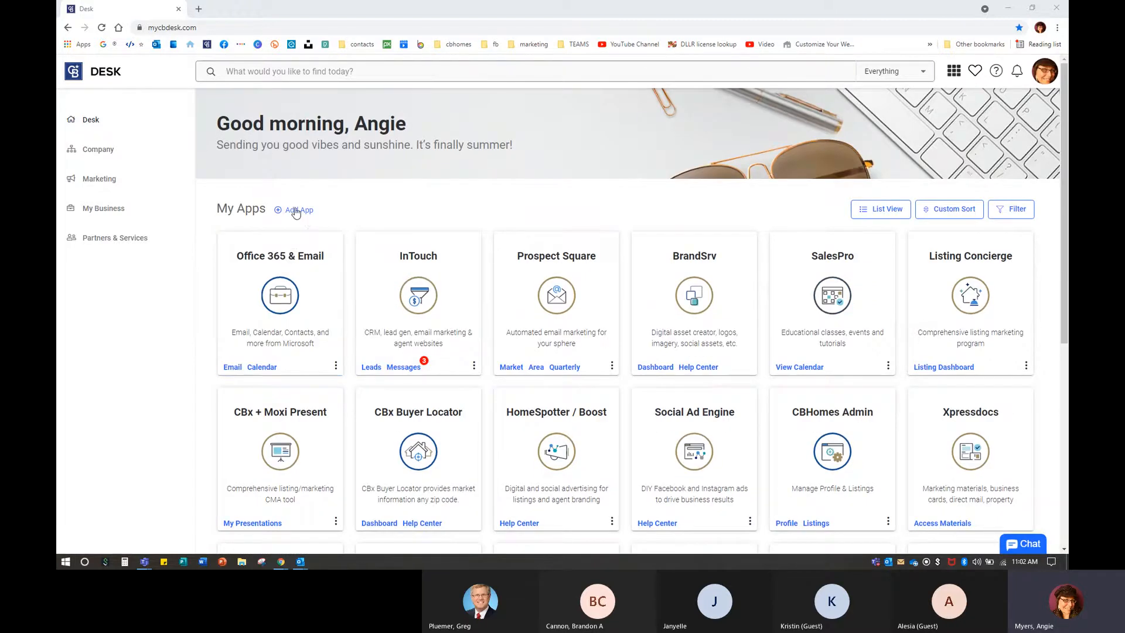
key(ctrl)
click(1008, 214)
click(967, 273)
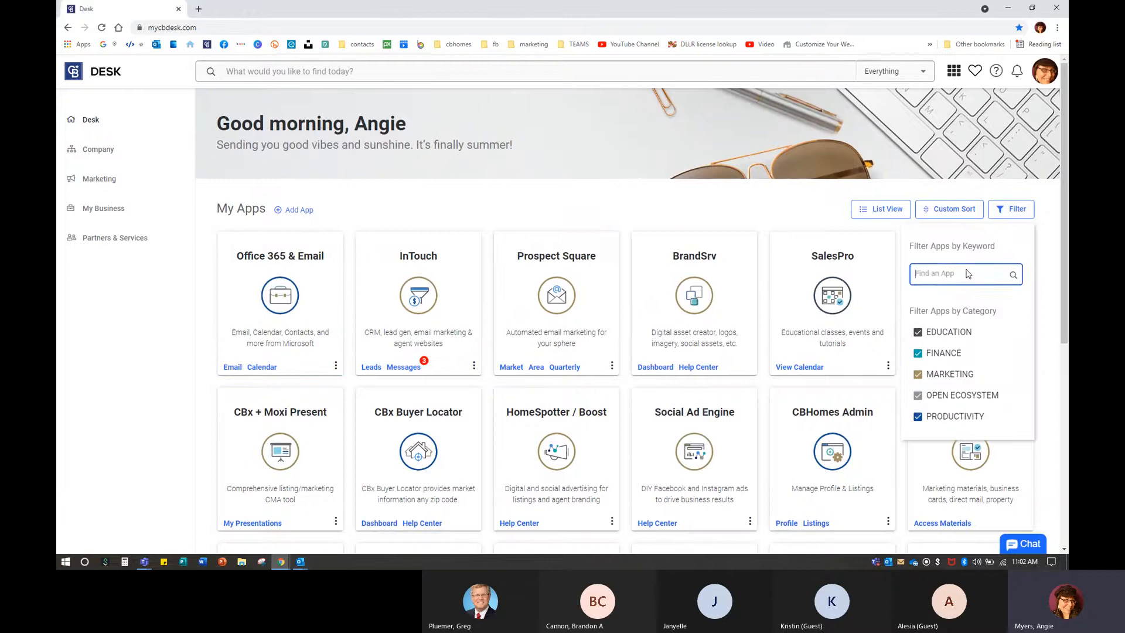
text(intouch)
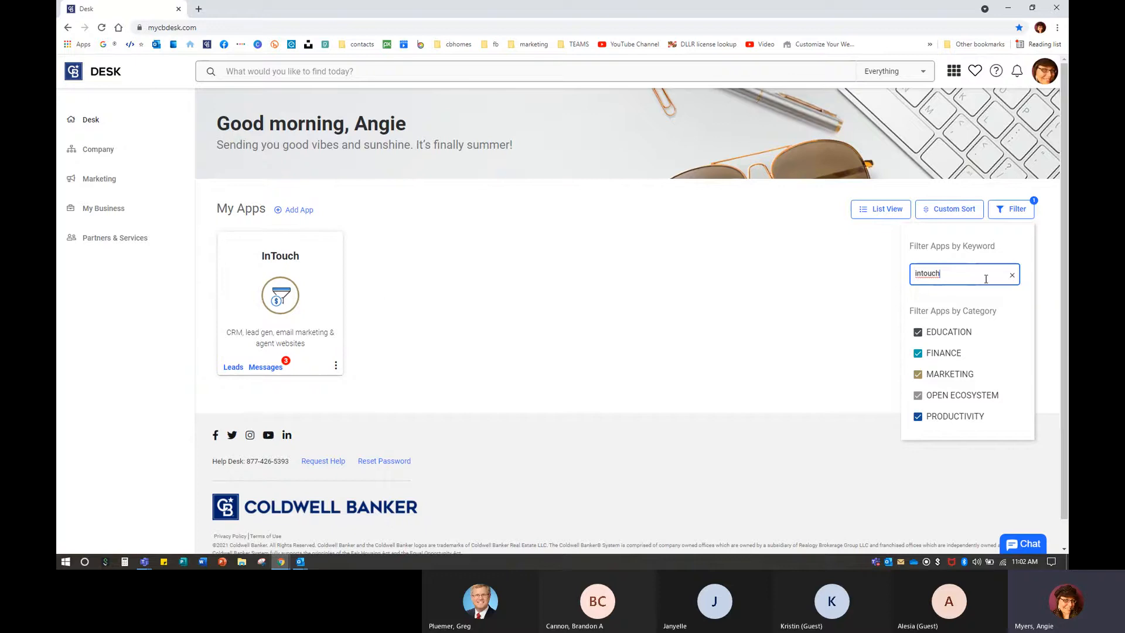
click(1011, 274)
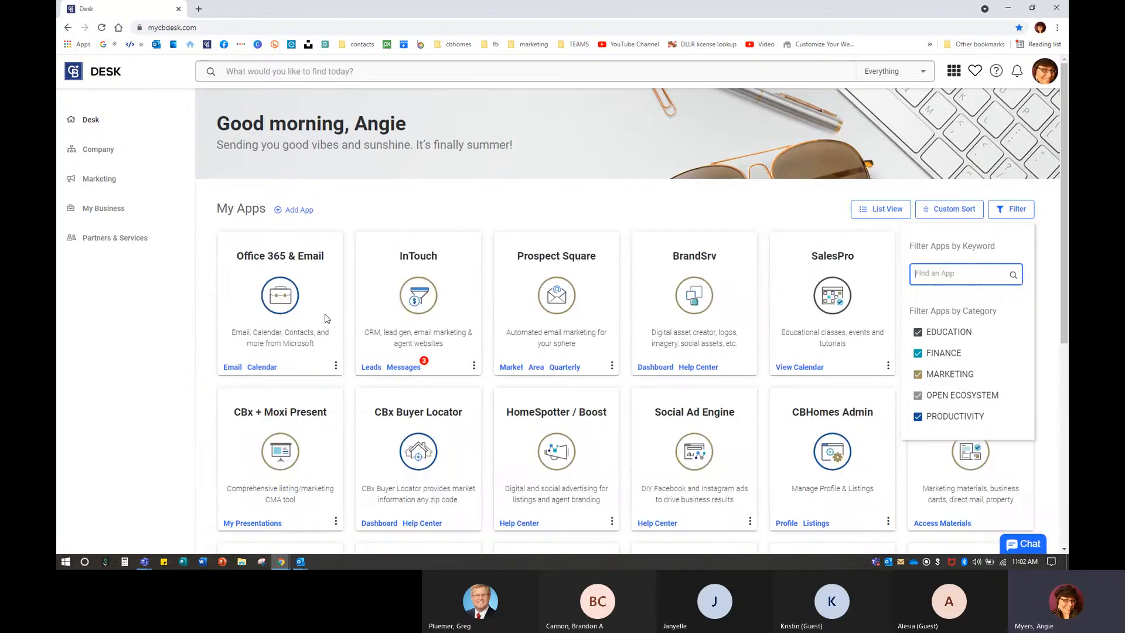
click(423, 298)
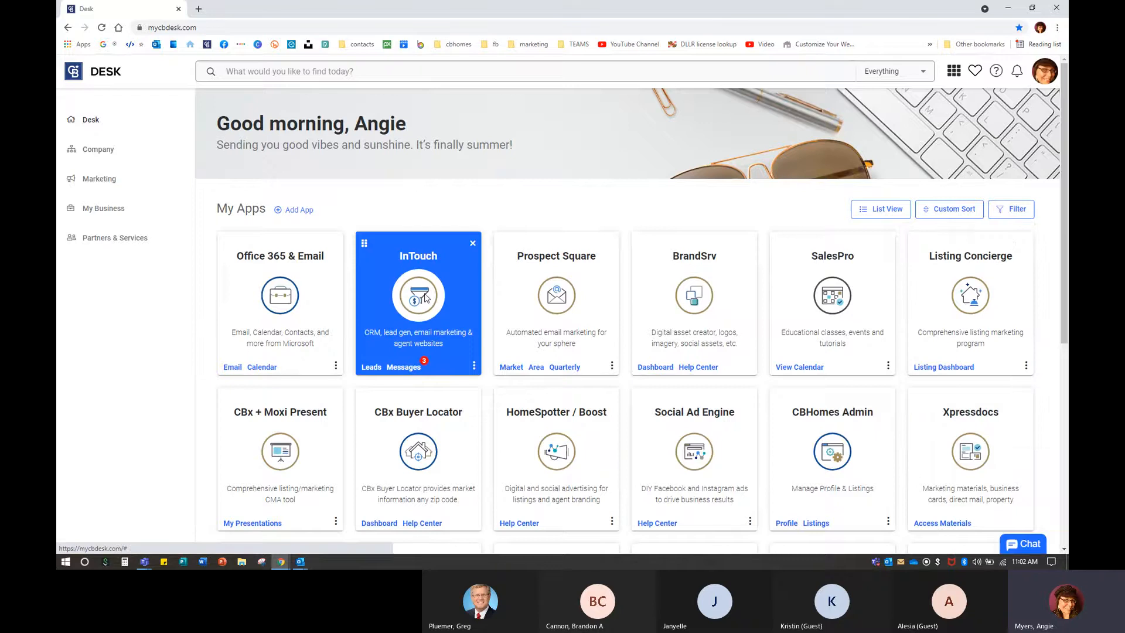
Launch InTouch and confirm delegated access to reach the admin Home dashboard.
click(425, 298)
click(704, 385)
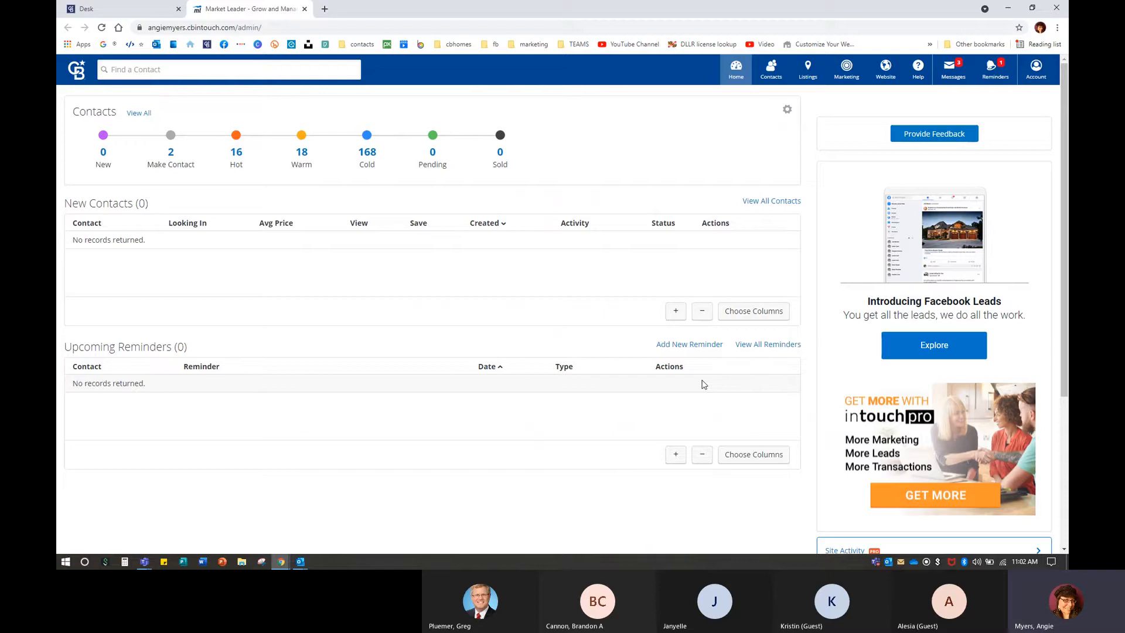
click(325, 8)
Go to thegerringgroup.cbintouch.com in the new tab.
text(the)
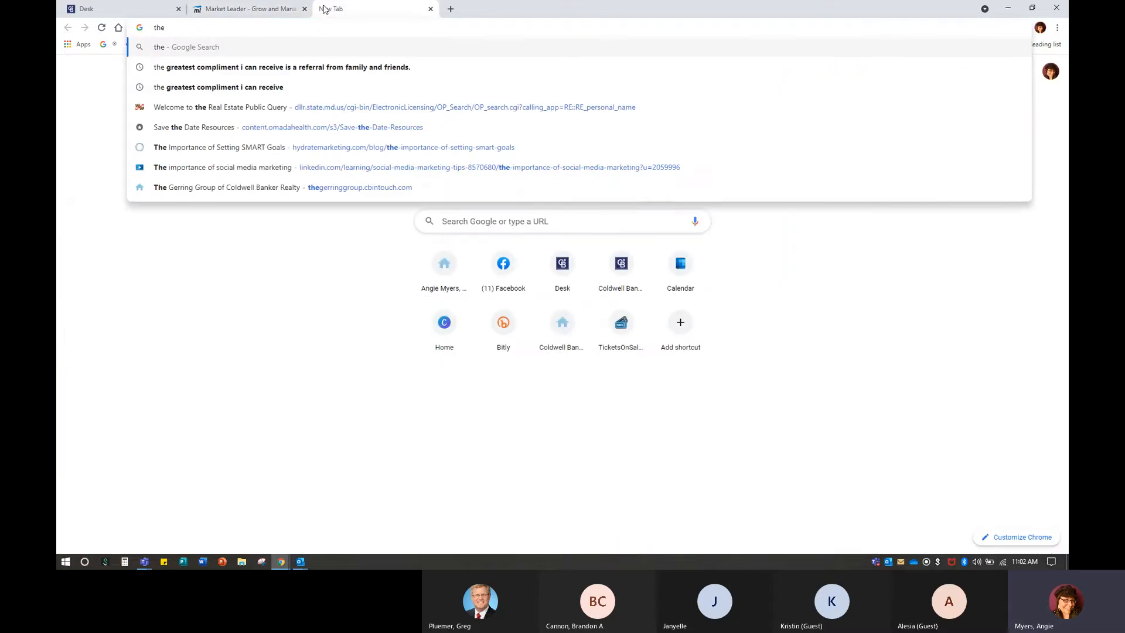
text(gerr)
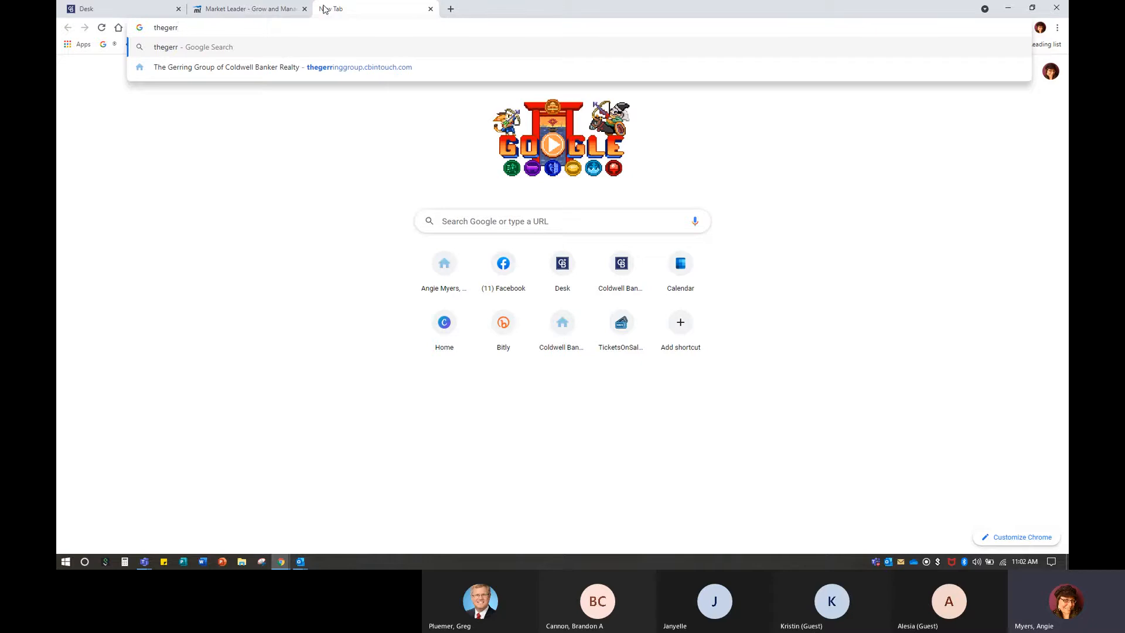
key(BackSpace)
key(BackSpace)
text(r)
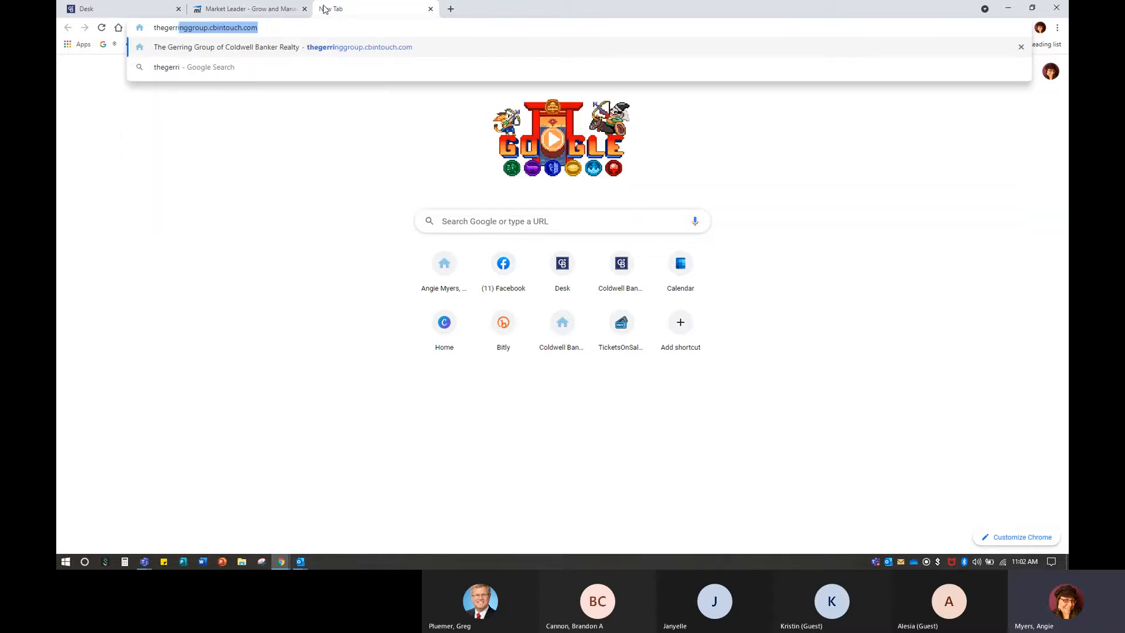
text(ringgou)
key(BackSpace)
key(BackSpace)
text(roui)
key(BackSpace)
text(p.)
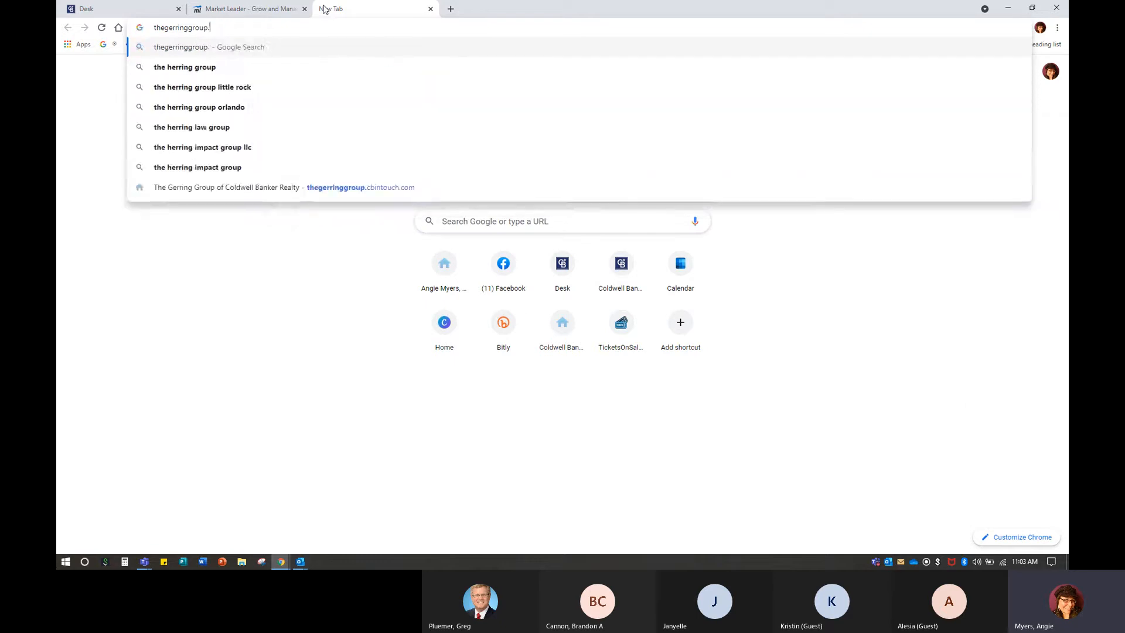
text(cbint)
key(Return)
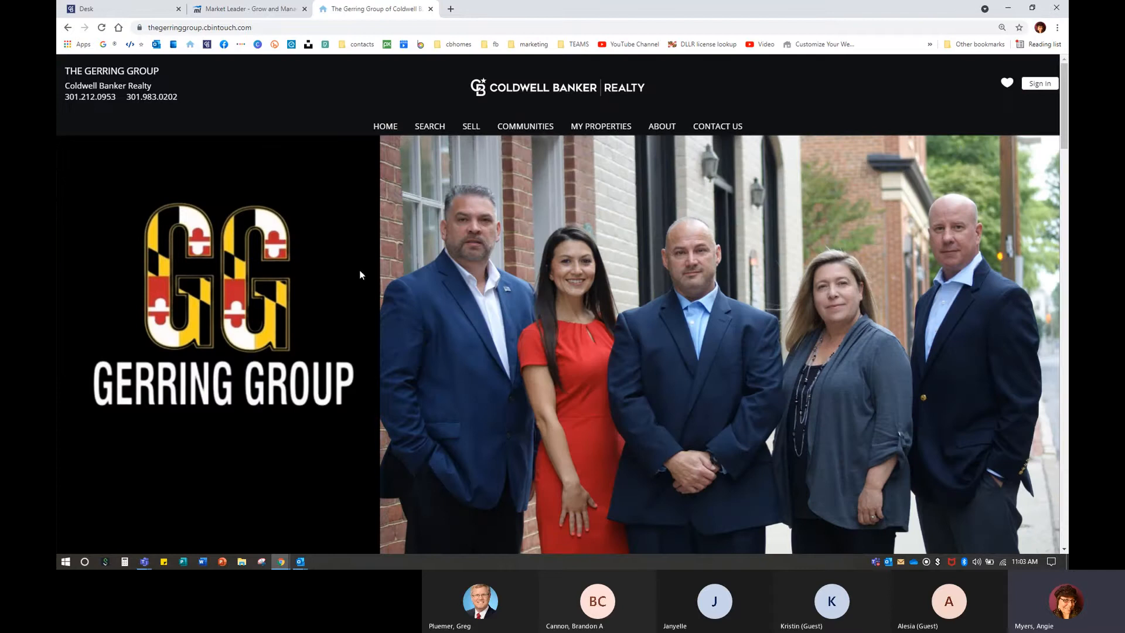
Scroll through the Gerring Group's property search, featured listings, Maryland communities and contact sections.
scroll(212, 381, down, 5)
scroll(214, 385, up, 5)
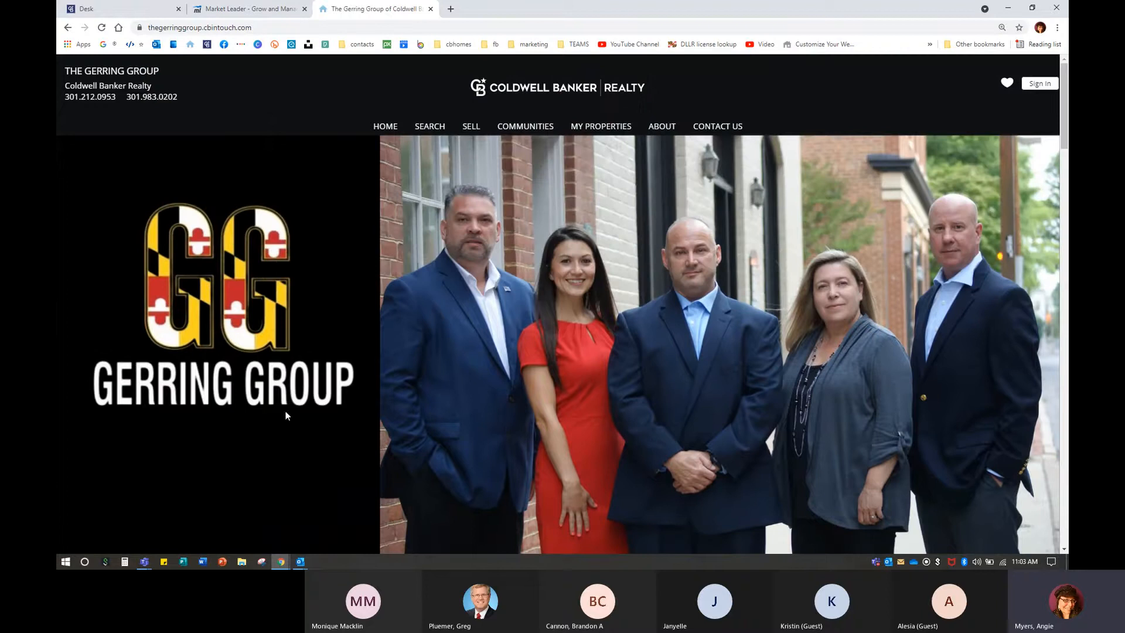
scroll(293, 387, down, 5)
scroll(293, 389, down, 5)
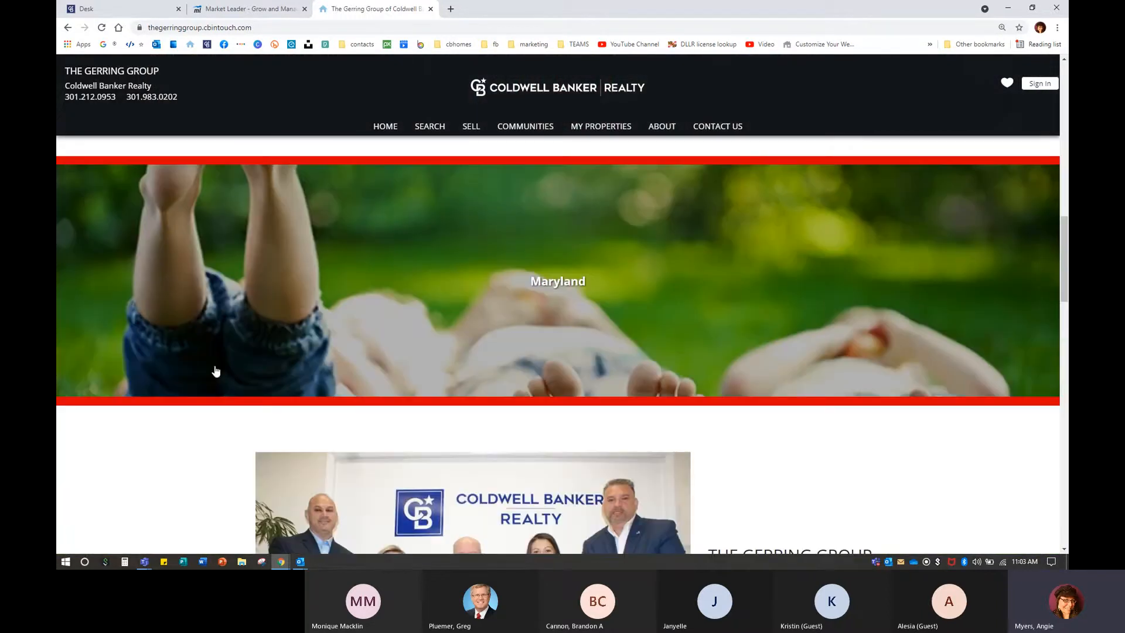
scroll(226, 422, up, 1)
scroll(228, 423, down, 5)
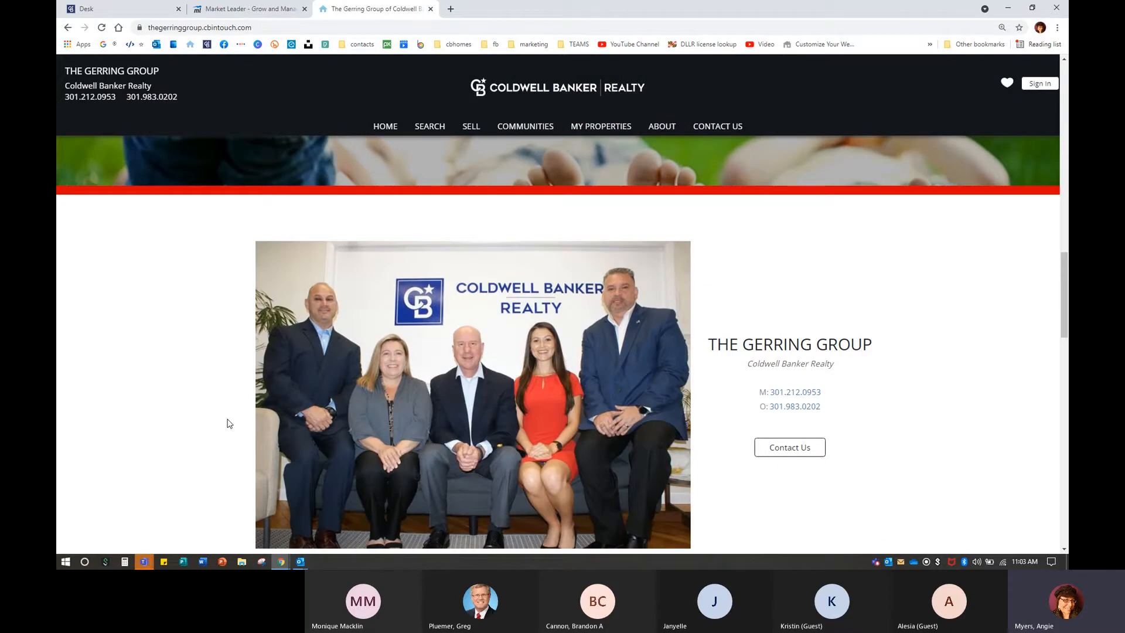
scroll(227, 423, down, 9)
scroll(227, 422, up, 4)
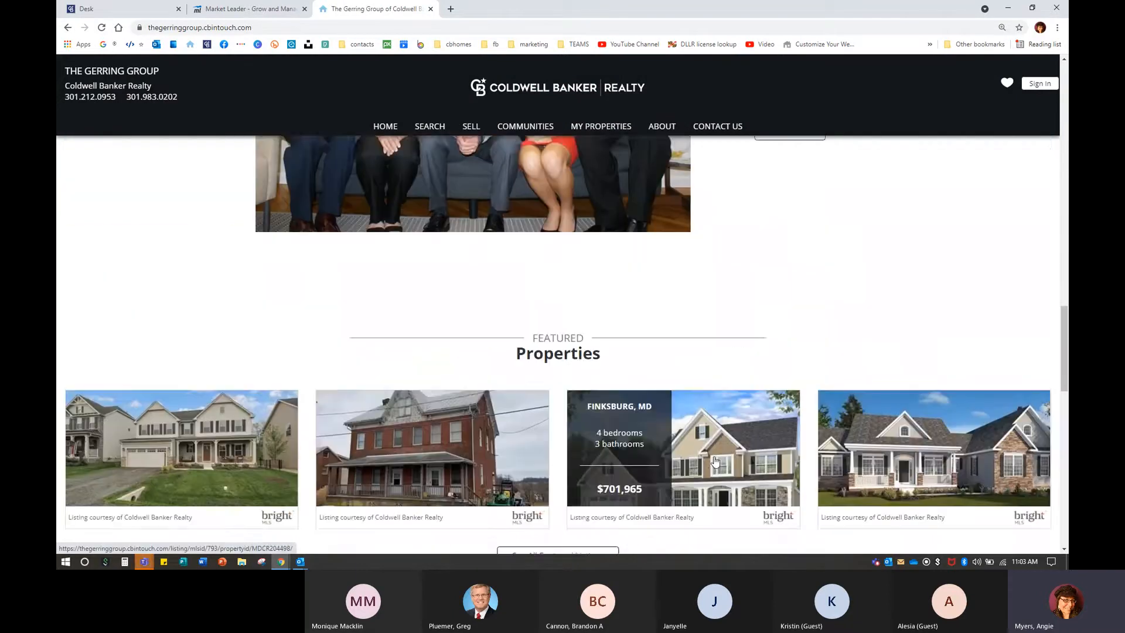
scroll(713, 464, up, 4)
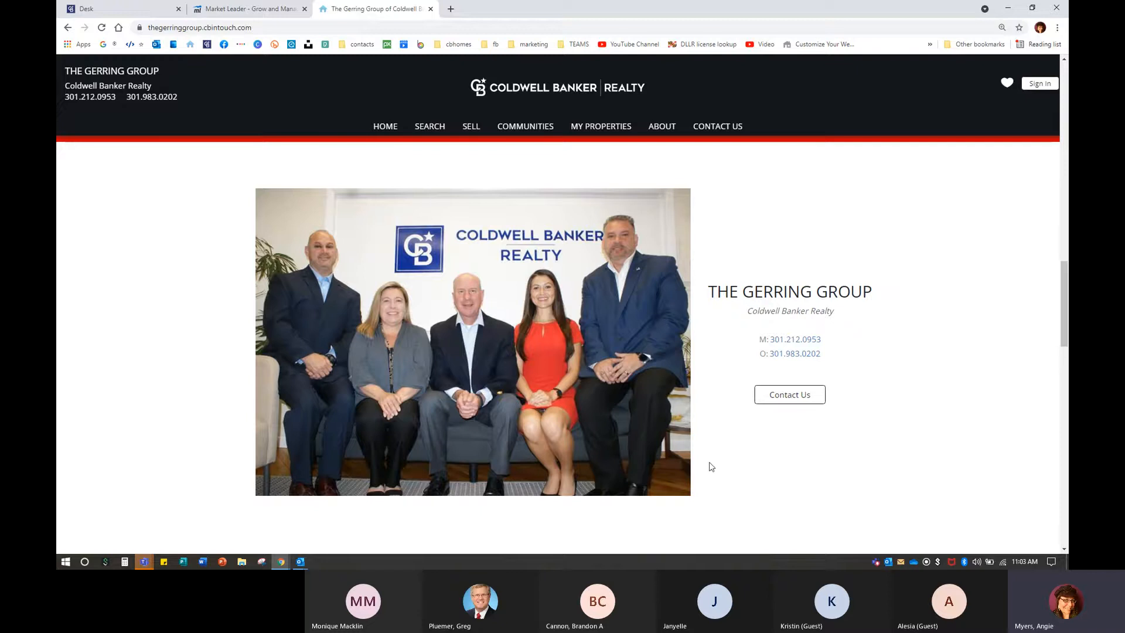
scroll(245, 478, up, 5)
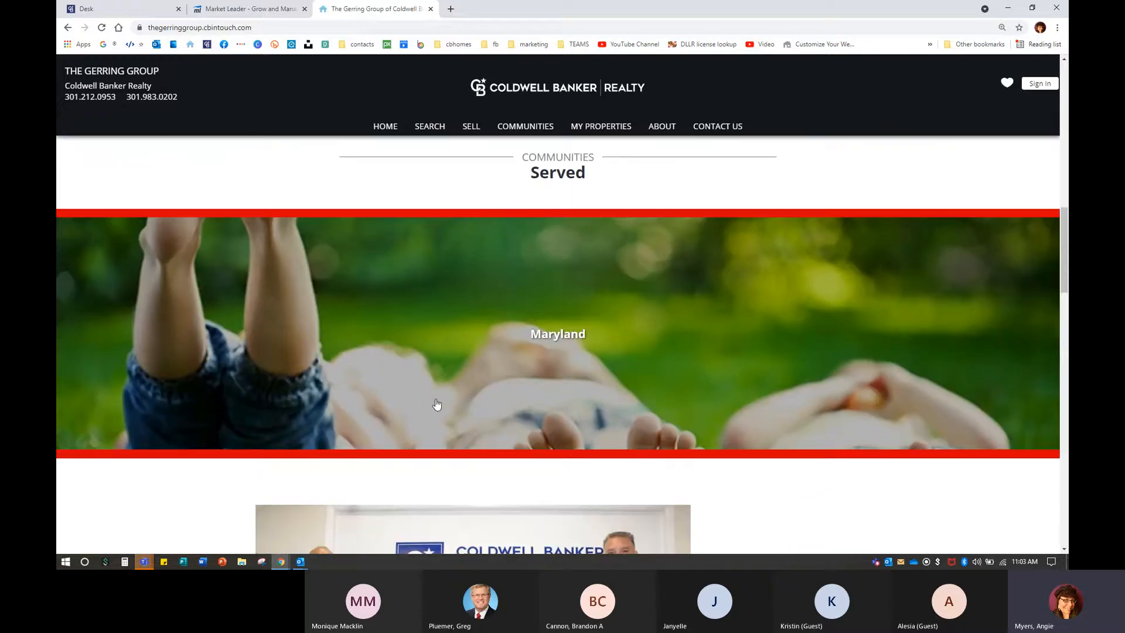
scroll(426, 389, up, 2)
scroll(427, 389, up, 6)
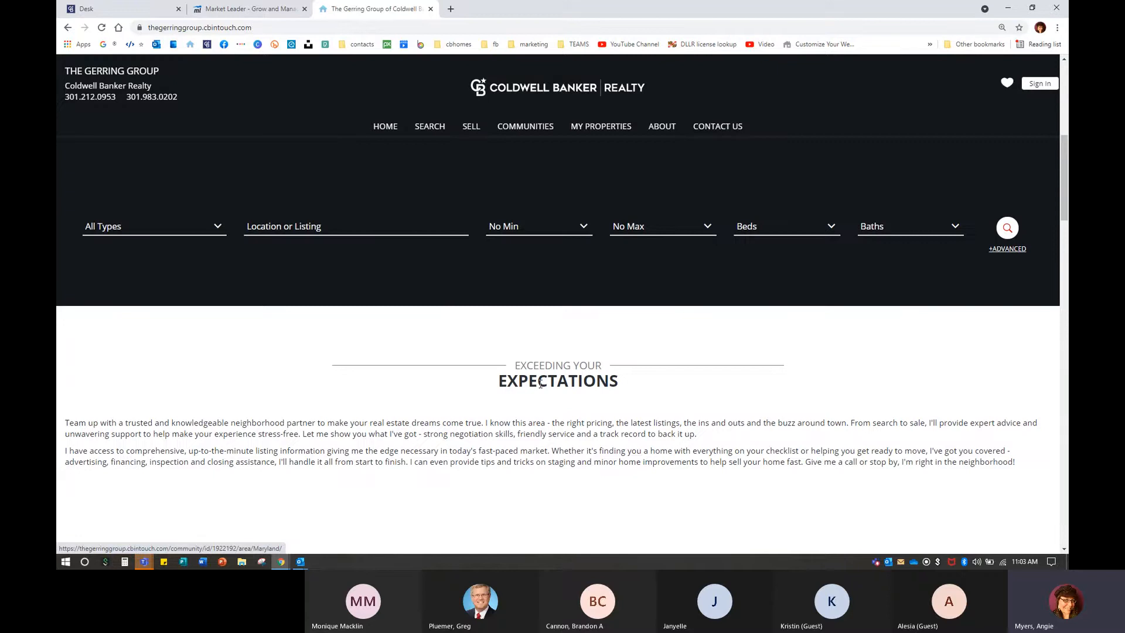
scroll(555, 462, up, 2)
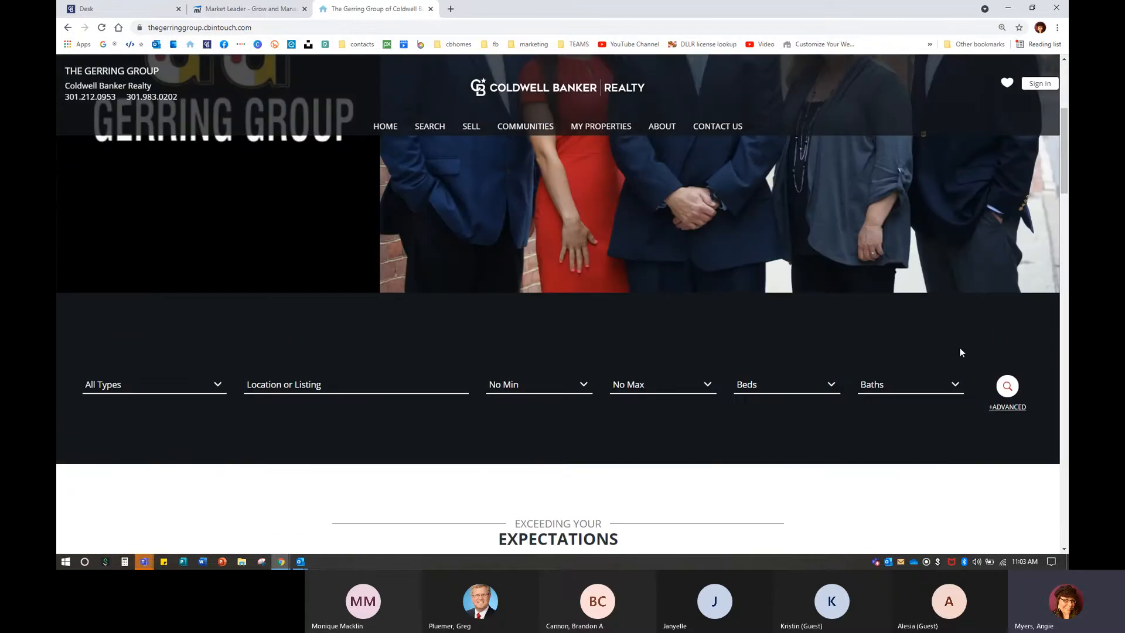
click(451, 9)
Load the presenter's own agent website from the bookmark and scroll through its reviews.
click(190, 44)
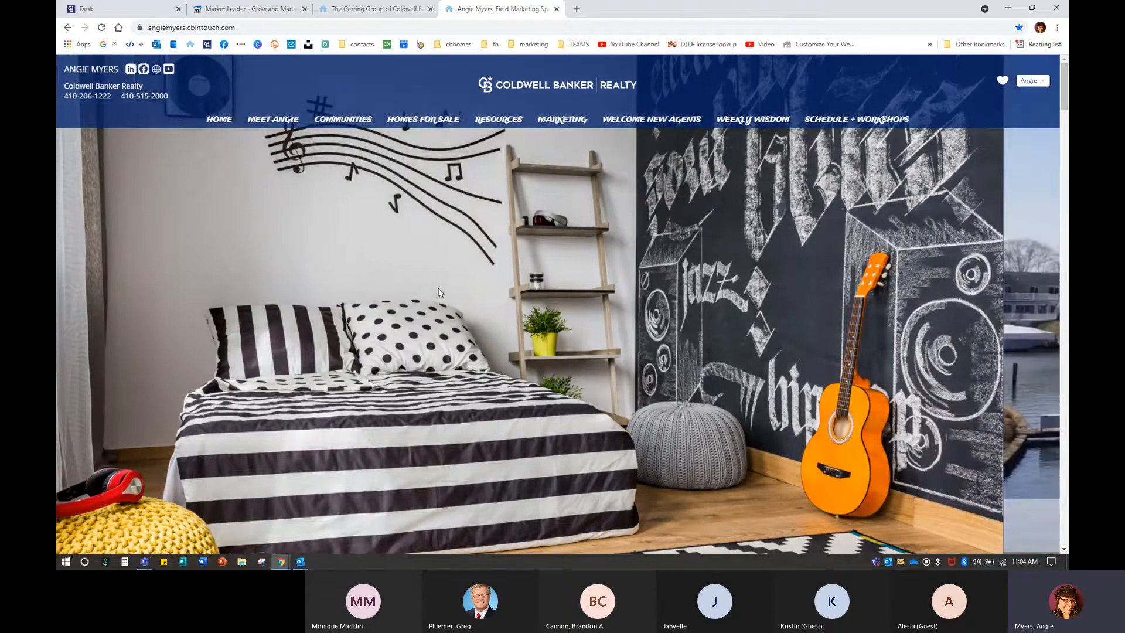
scroll(438, 291, down, 3)
scroll(441, 291, down, 3)
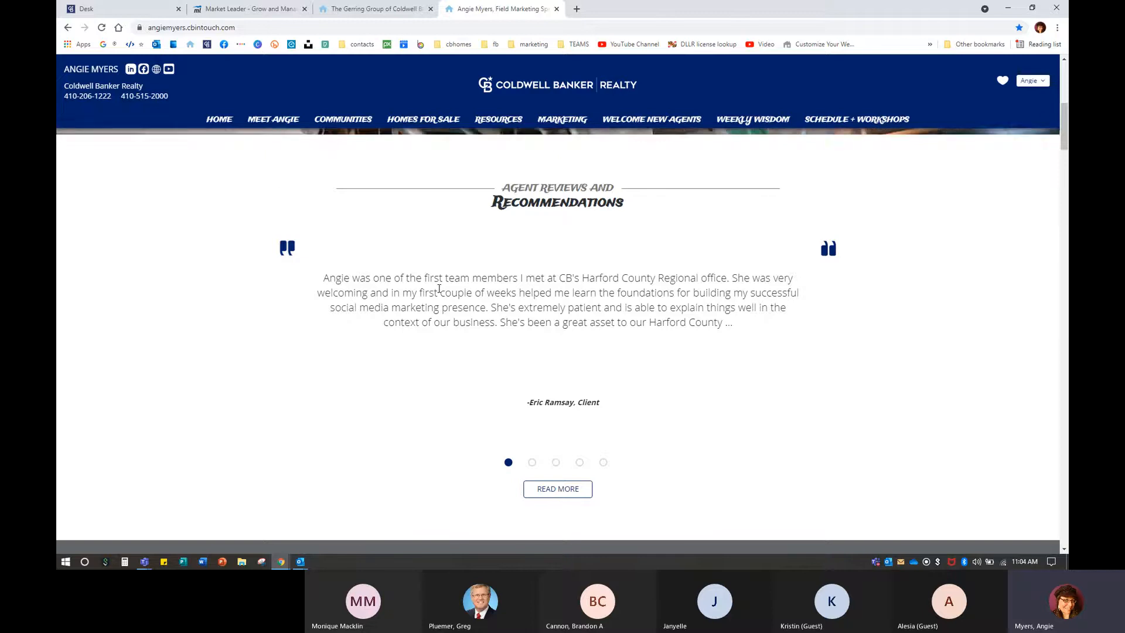
scroll(439, 288, down, 1)
scroll(439, 287, up, 1)
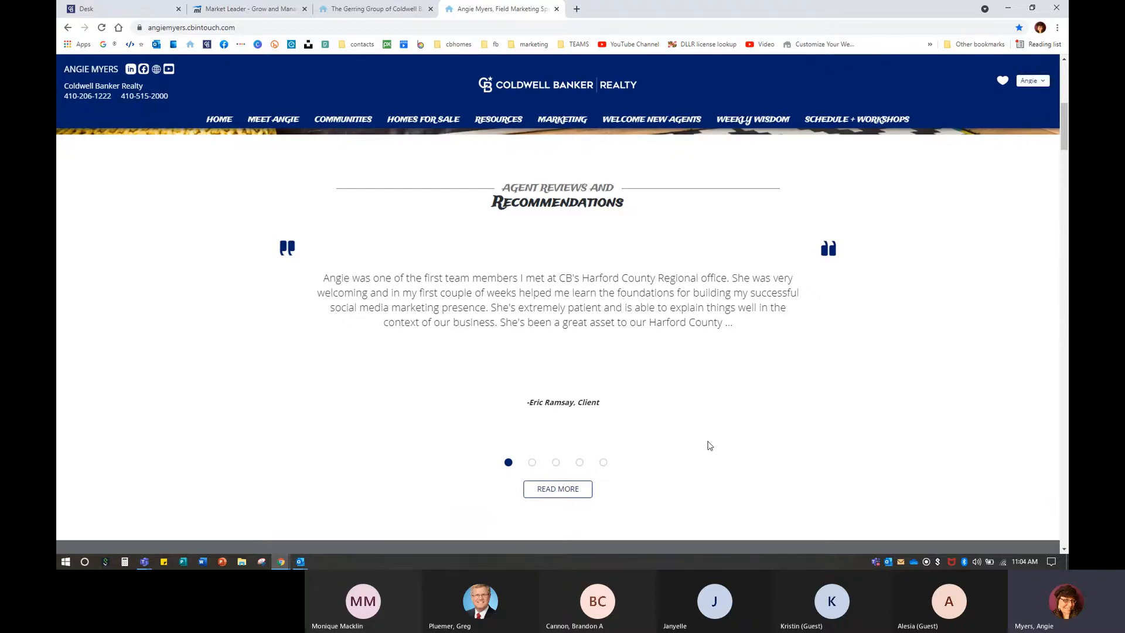
scroll(709, 445, down, 5)
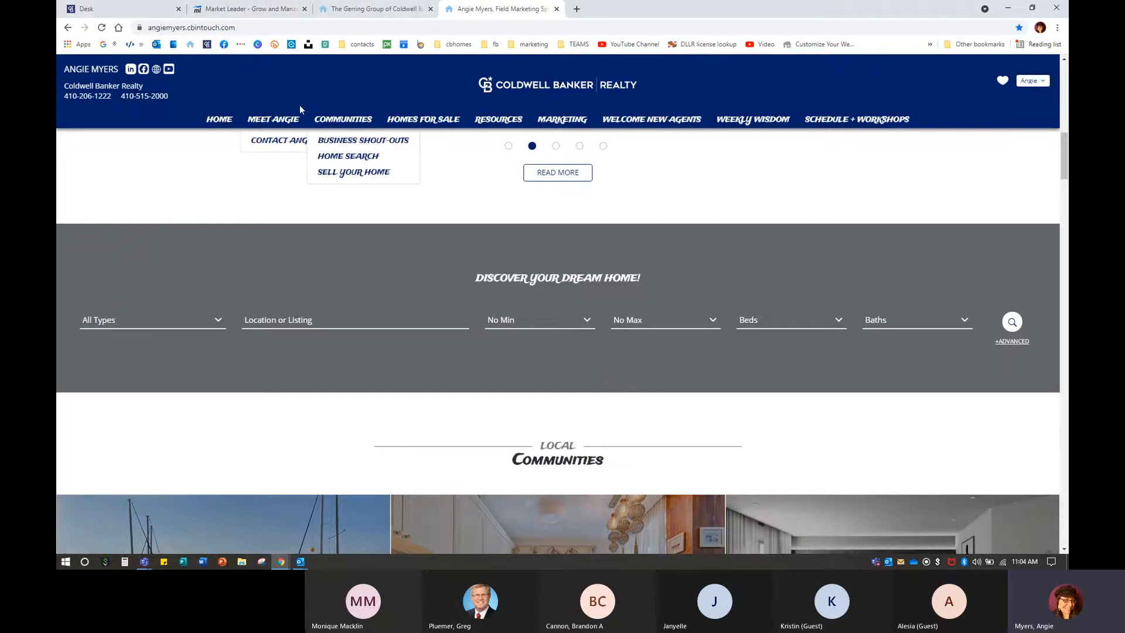
Try options in the agent site's search section.
click(286, 79)
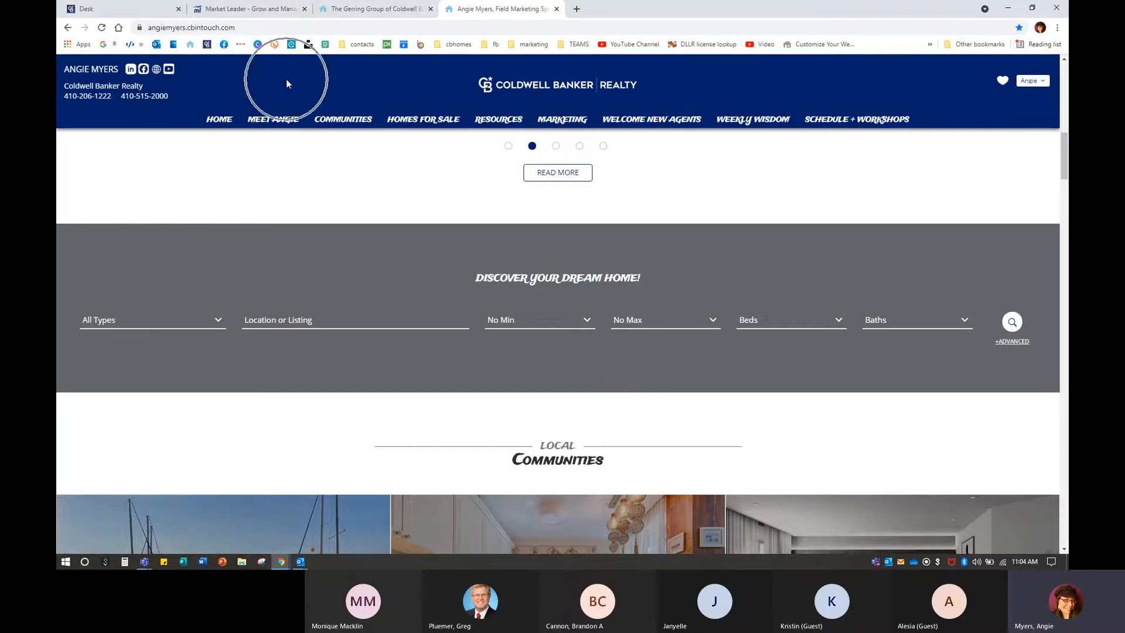
click(346, 262)
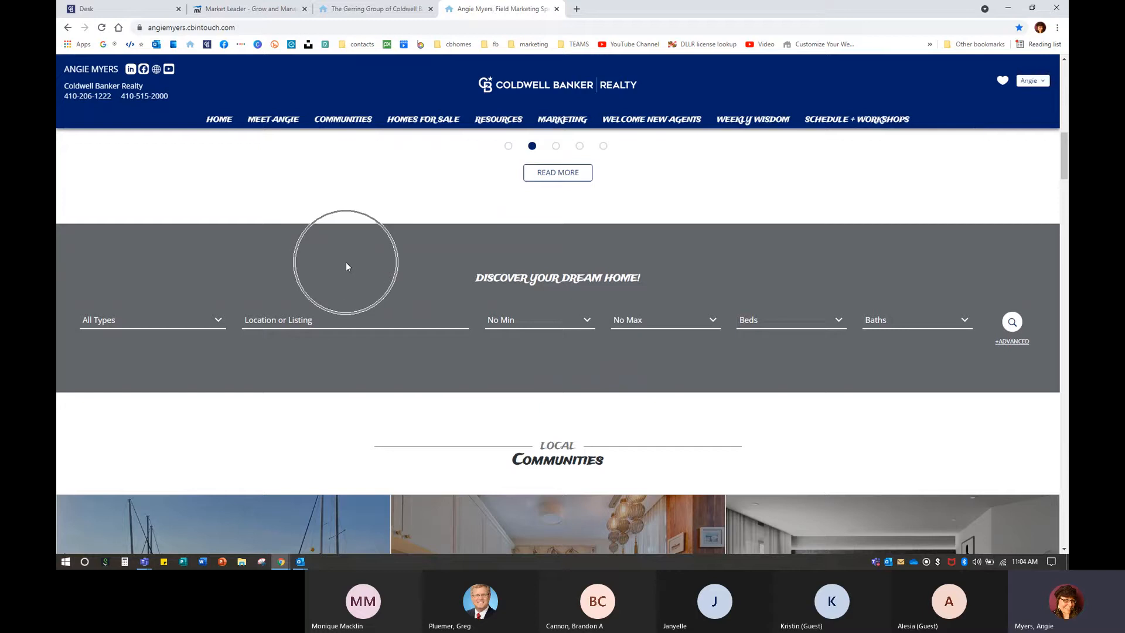
click(273, 86)
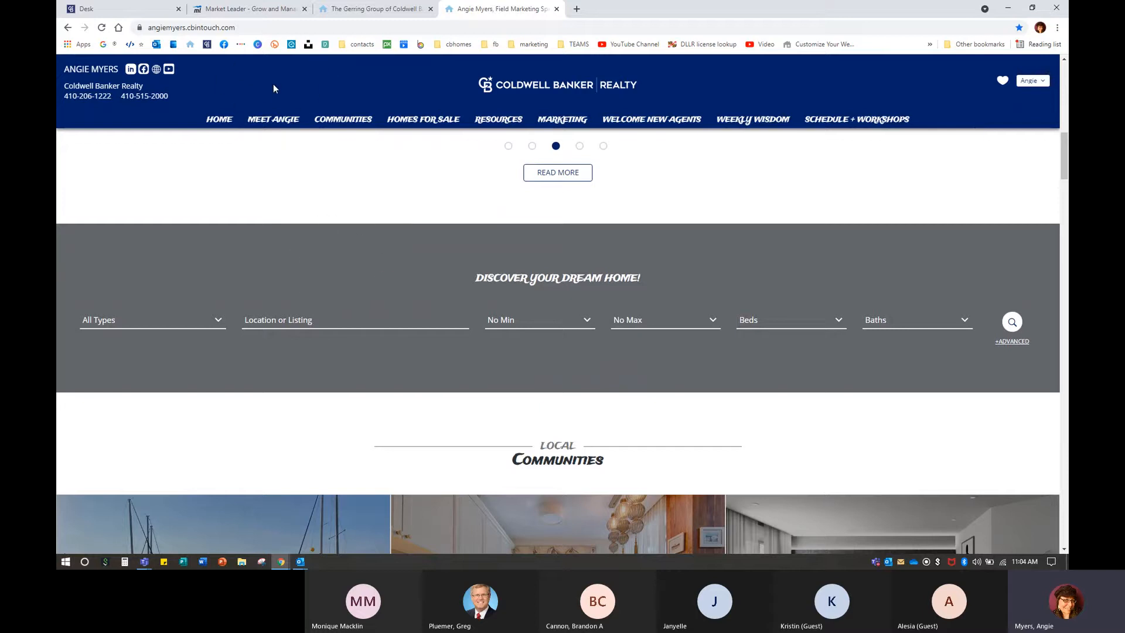
click(311, 261)
click(577, 9)
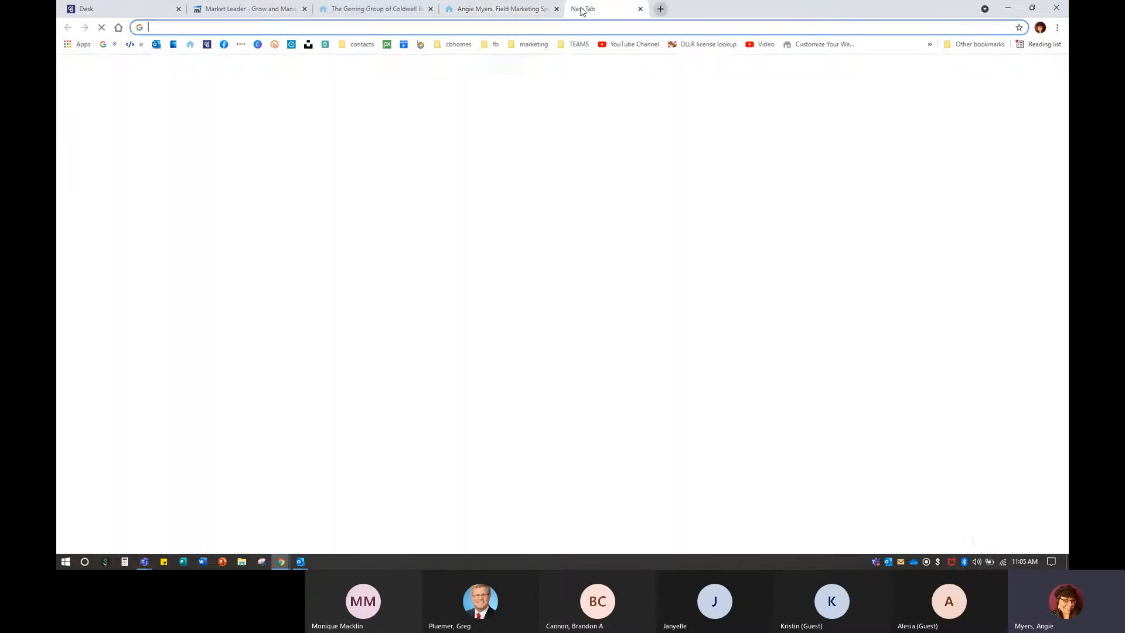
Load the other agent's site via 'aw', scroll through Just Sold, Recent Sales and Communities Served, then return to the specialist's tab.
text(aw)
key(Return)
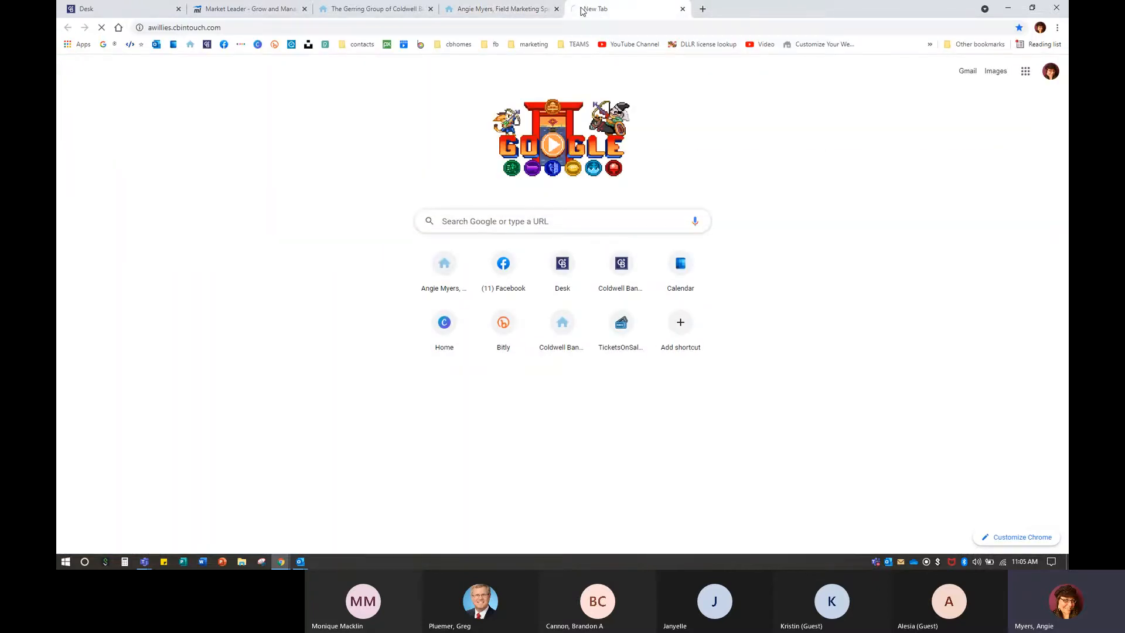
scroll(547, 235, down, 15)
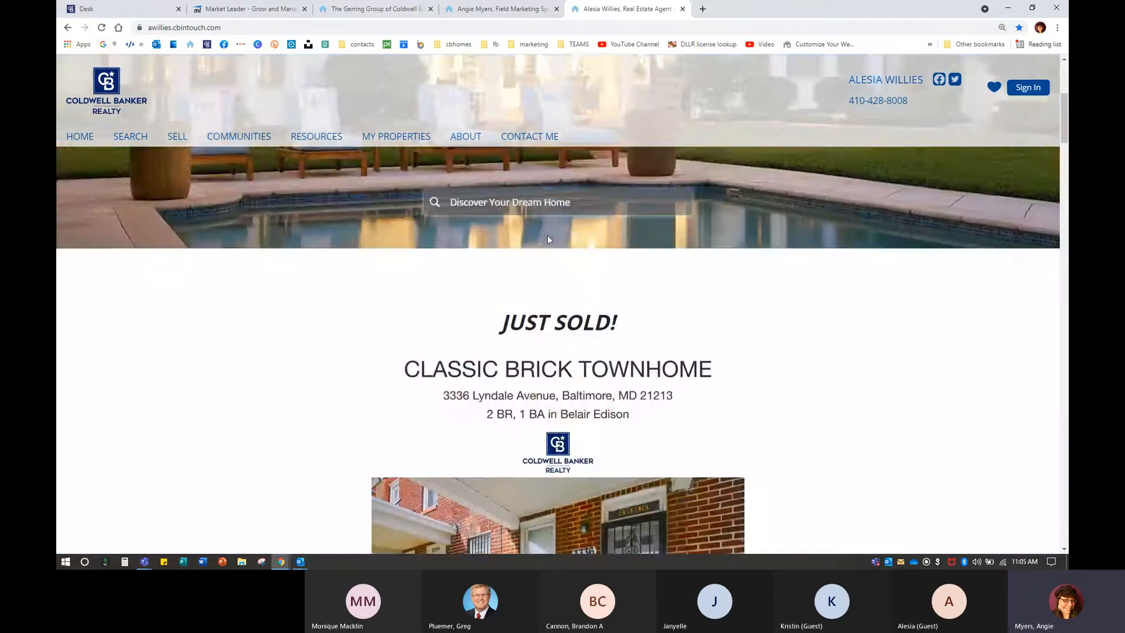
scroll(549, 240, down, 10)
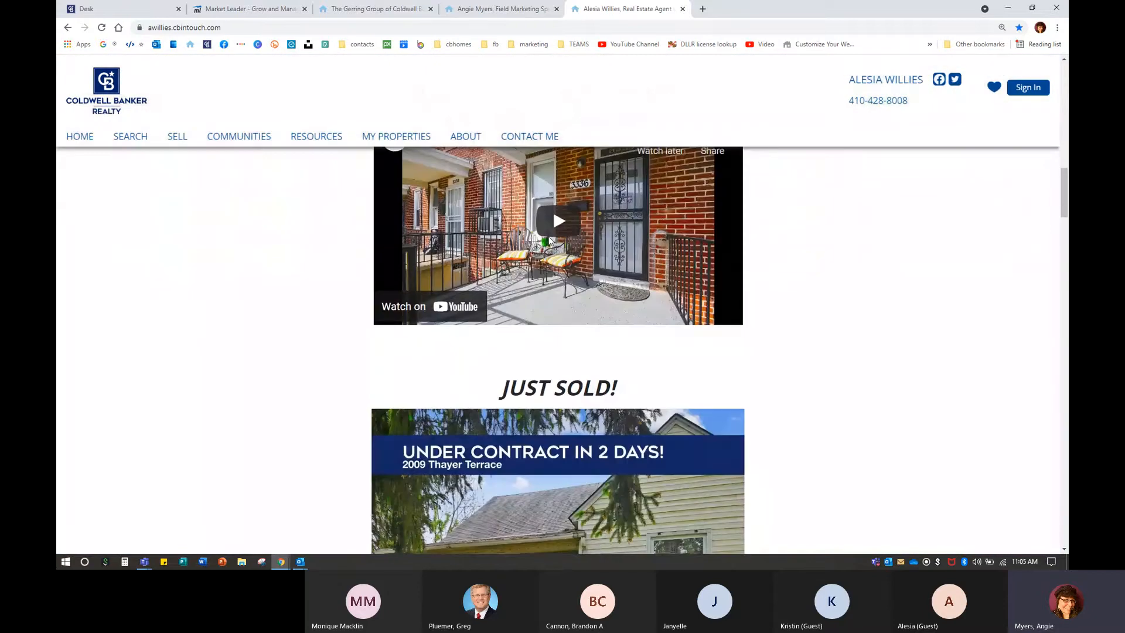
scroll(549, 237, down, 7)
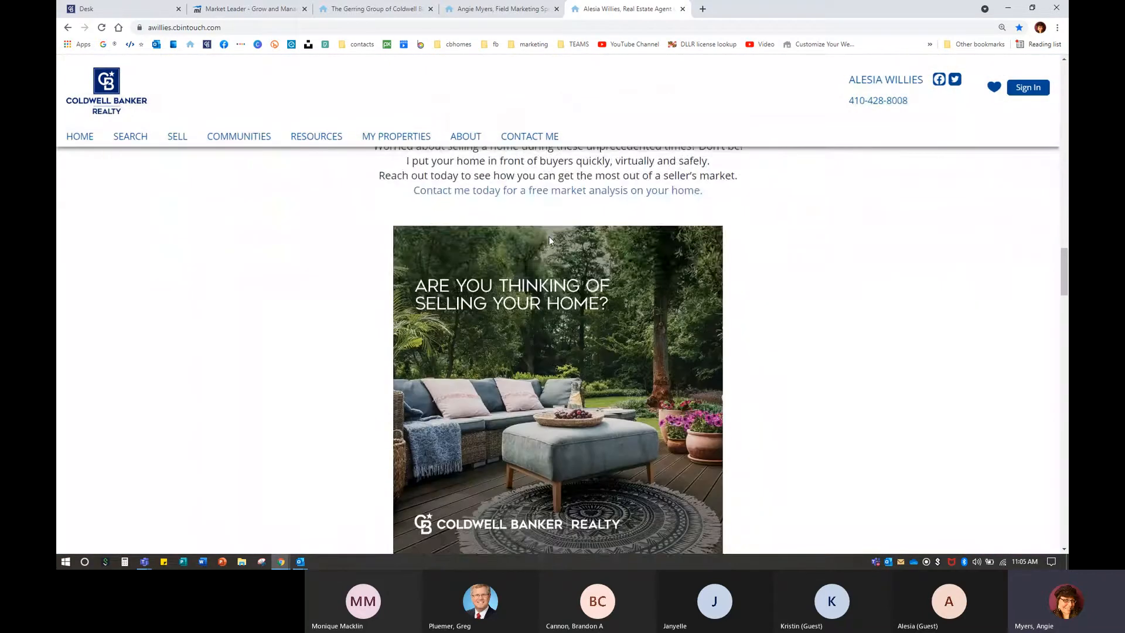
scroll(549, 237, up, 4)
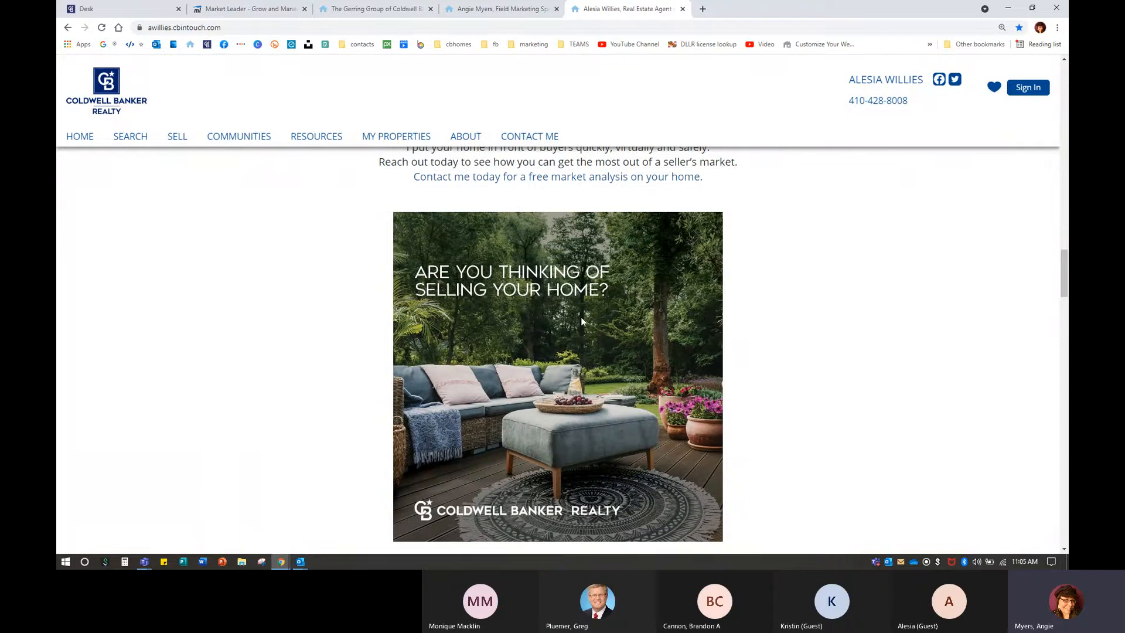
scroll(587, 325, down, 8)
scroll(588, 331, down, 15)
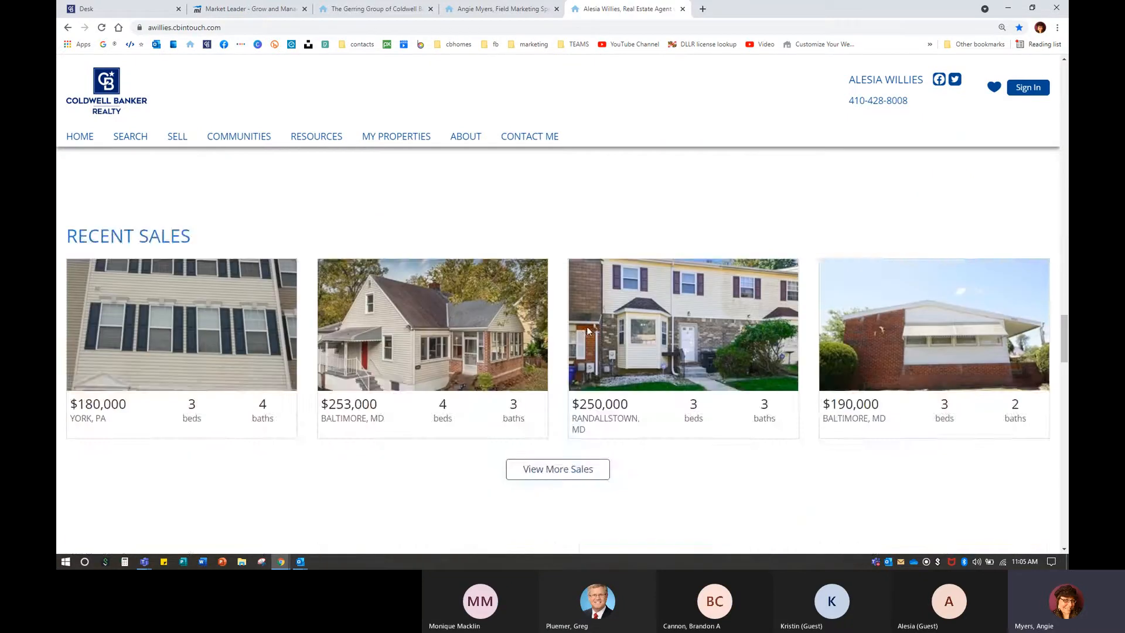
scroll(587, 330, down, 1)
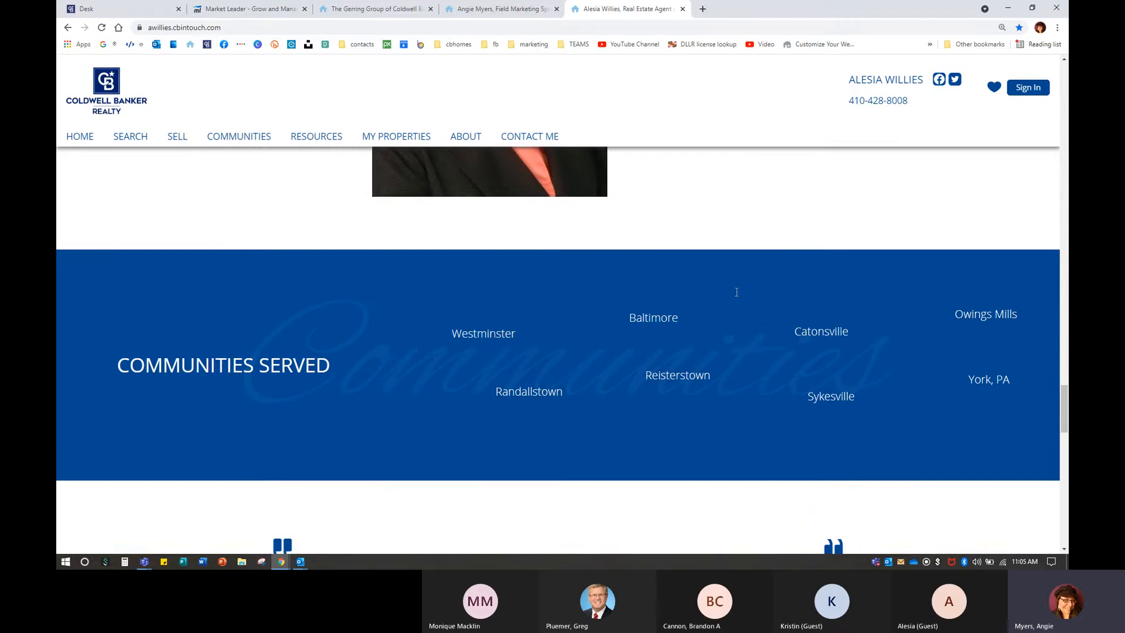
click(510, 8)
Scroll the specialist's Local Communities, home care tips and videos, then go back up to the agent's Just Sold section.
scroll(624, 381, down, 5)
scroll(625, 381, down, 1)
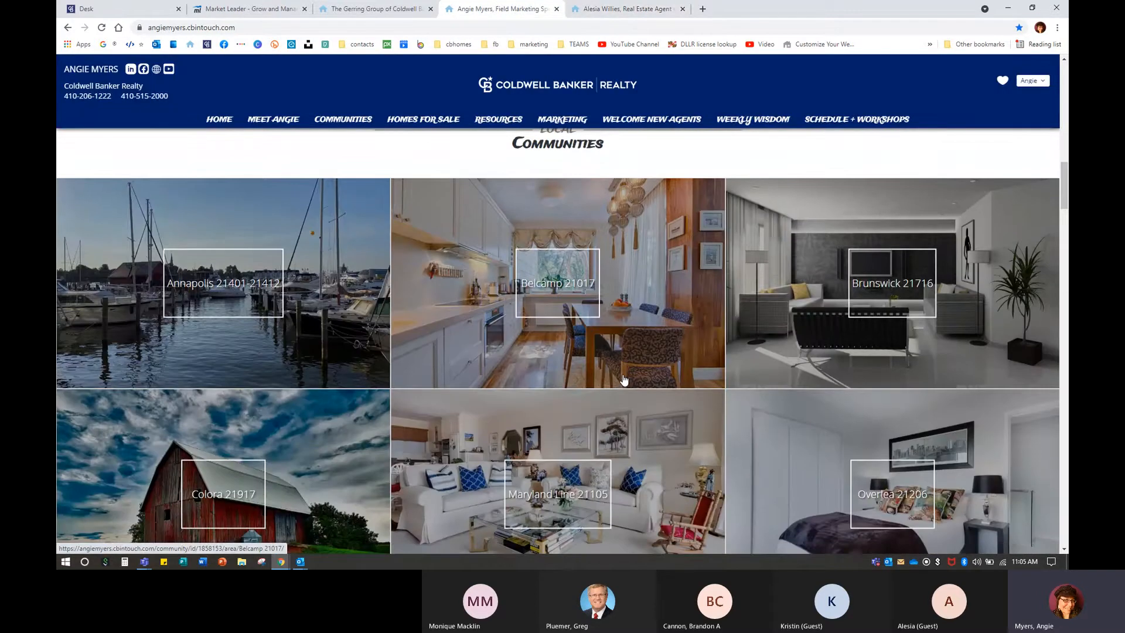
scroll(625, 380, down, 1)
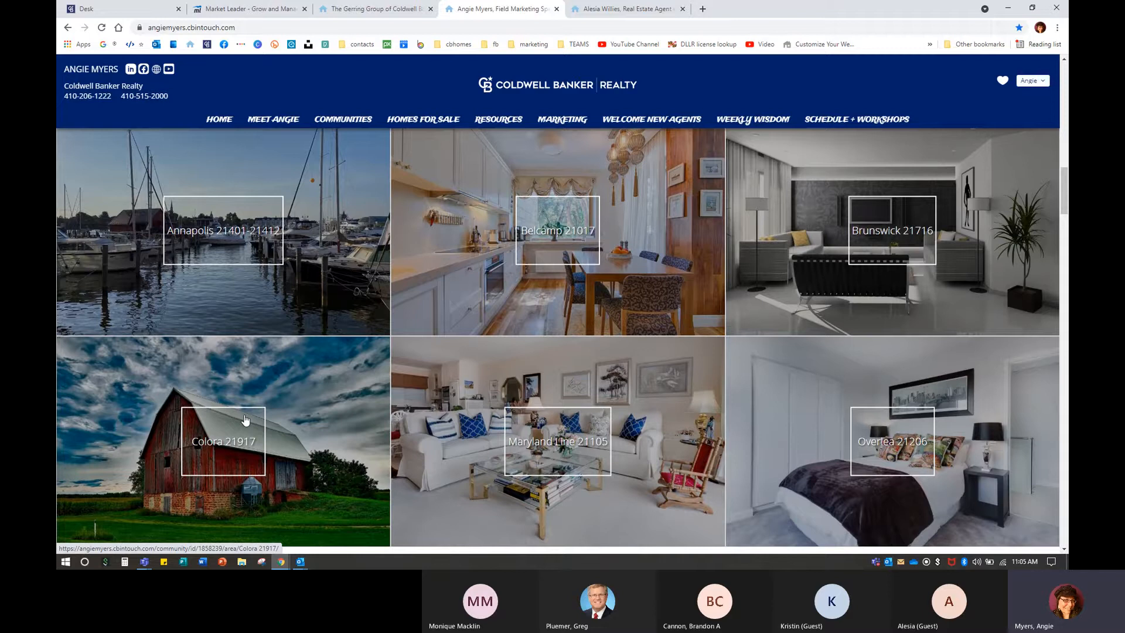
scroll(396, 423, down, 6)
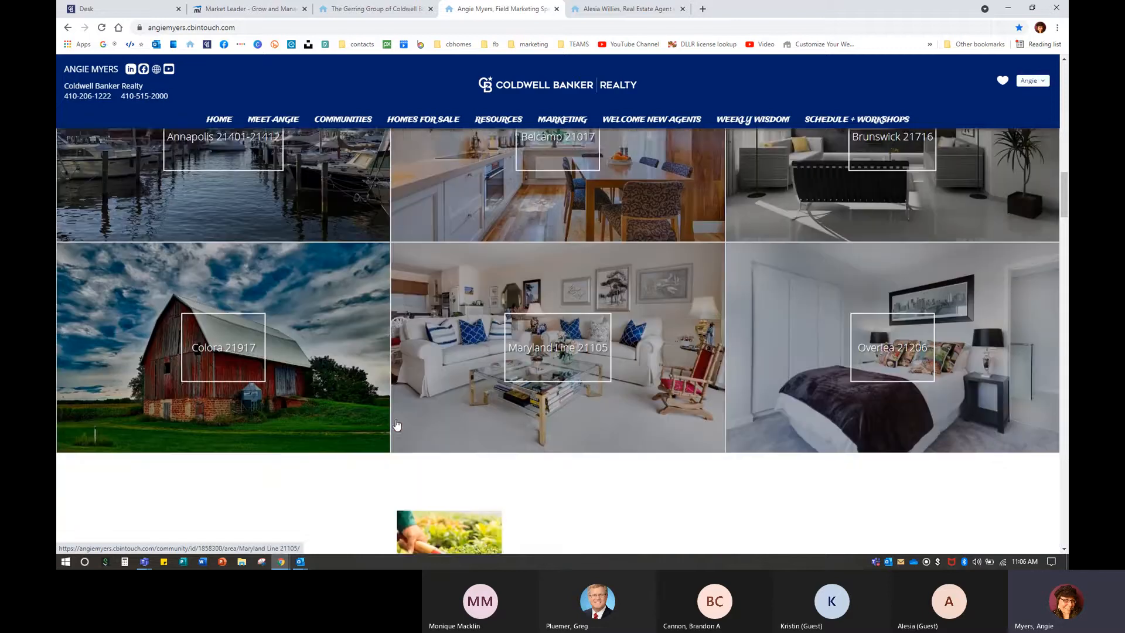
scroll(396, 423, down, 2)
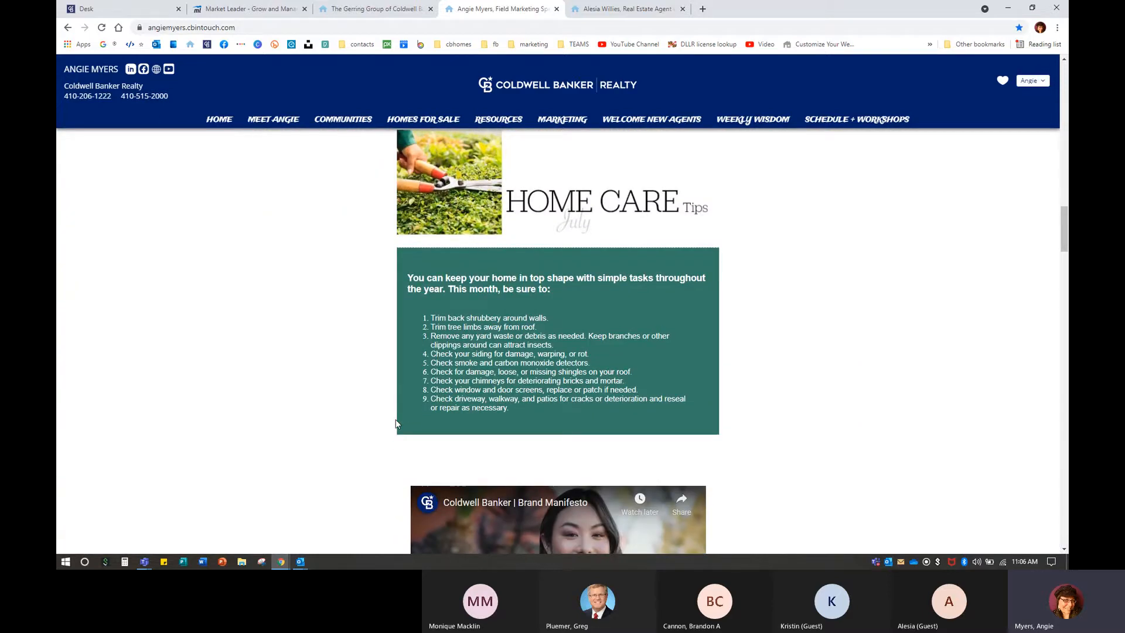
scroll(395, 420, down, 4)
scroll(396, 420, down, 2)
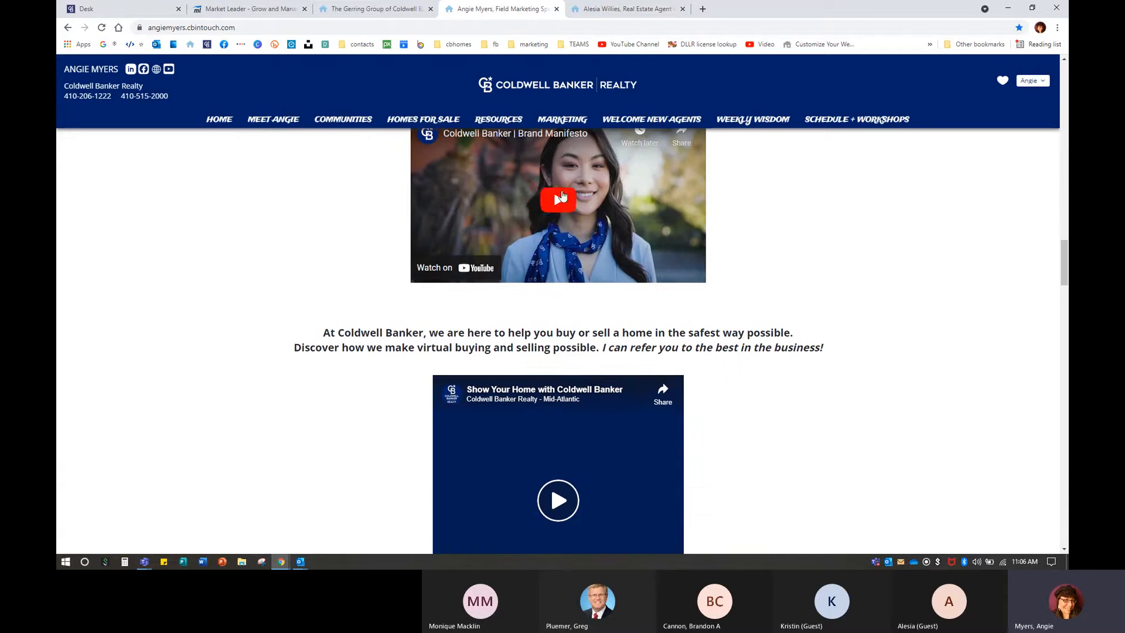
scroll(735, 275, up, 2)
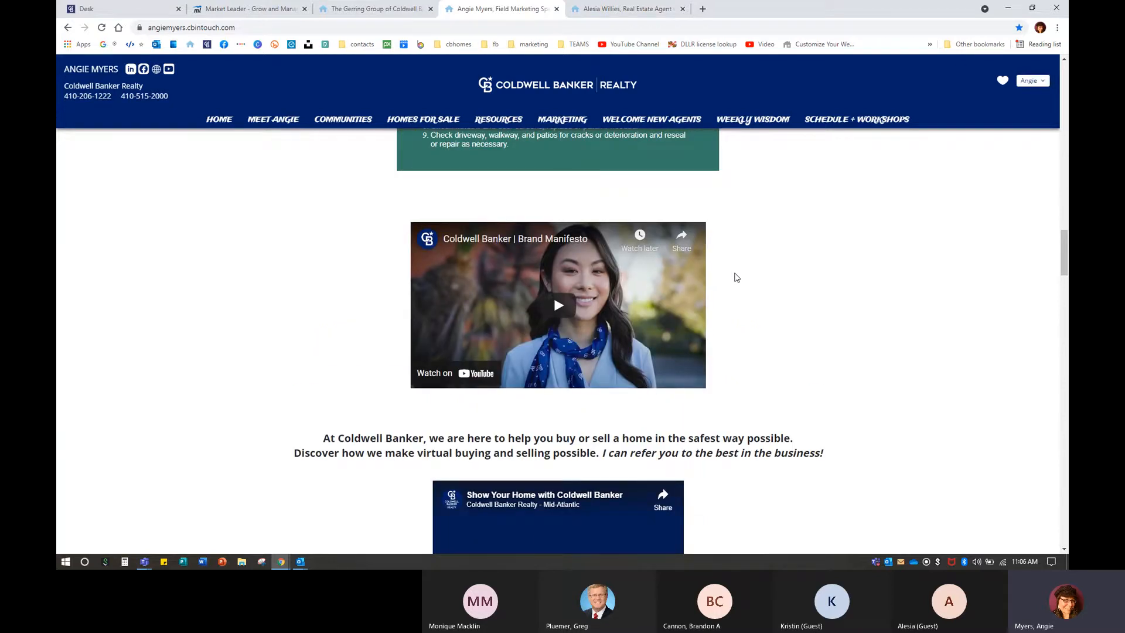
click(626, 9)
scroll(762, 277, up, 10)
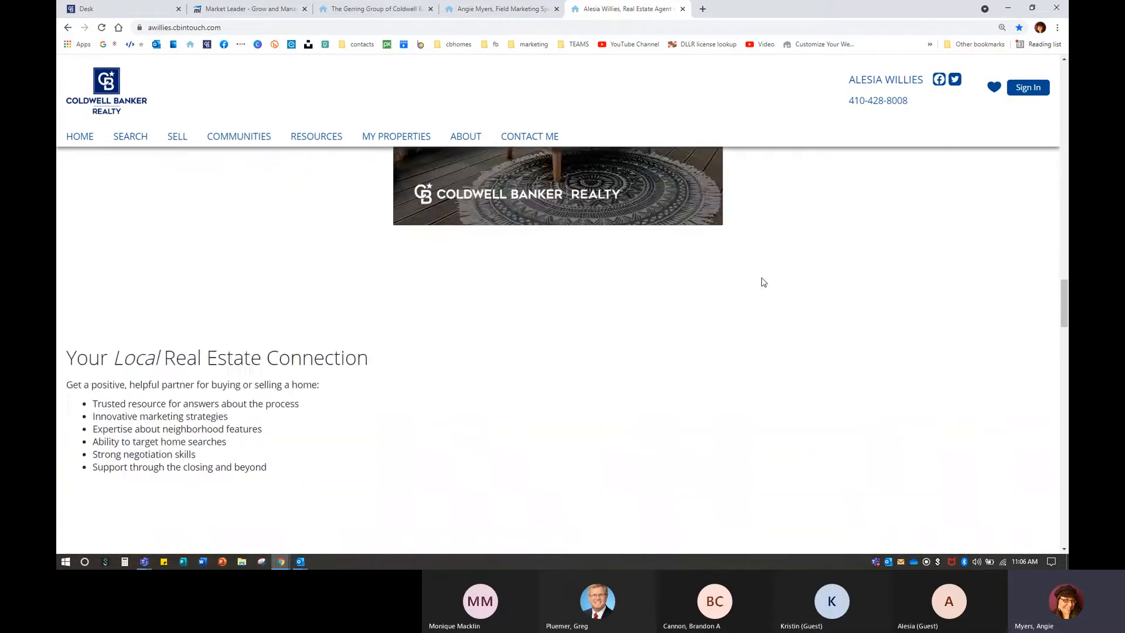
scroll(762, 282, up, 10)
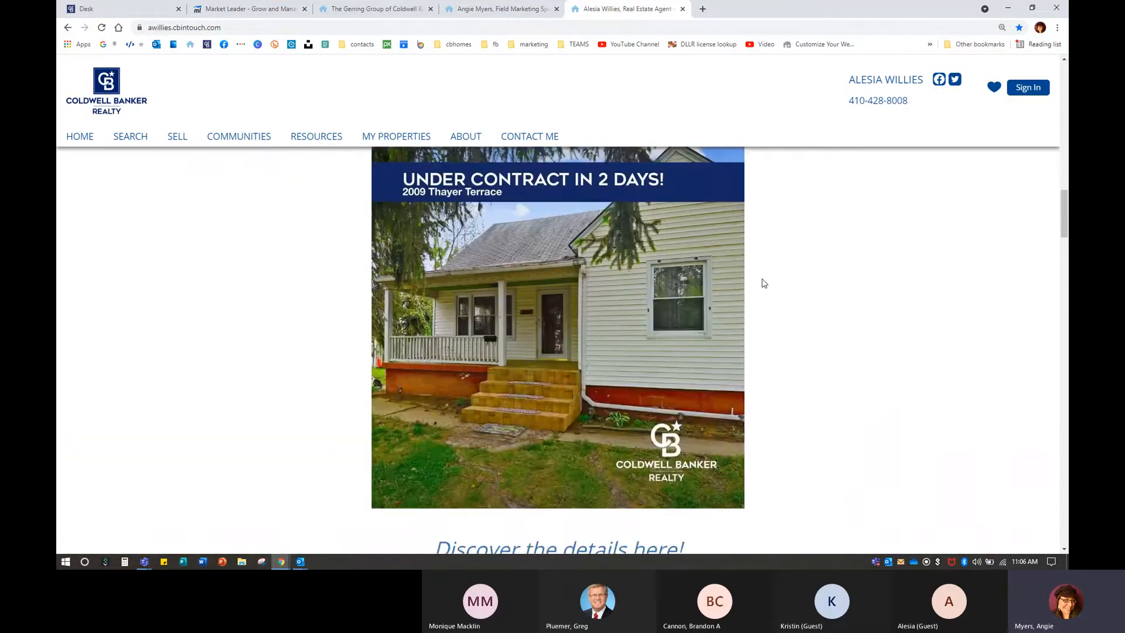
scroll(764, 283, up, 1)
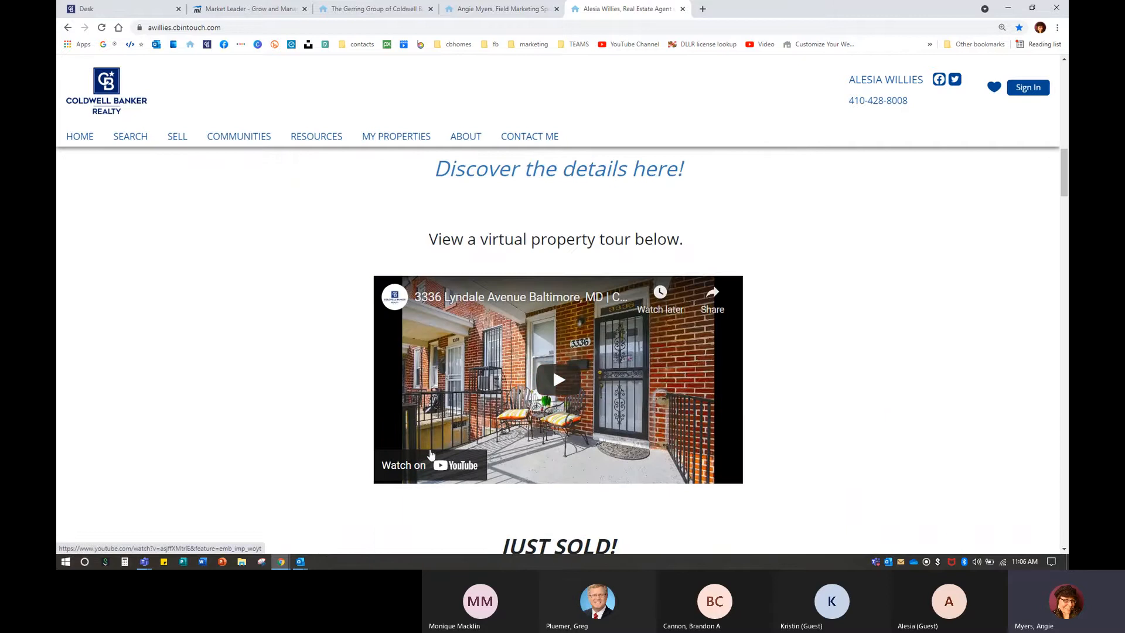
click(452, 470)
scroll(304, 305, down, 2)
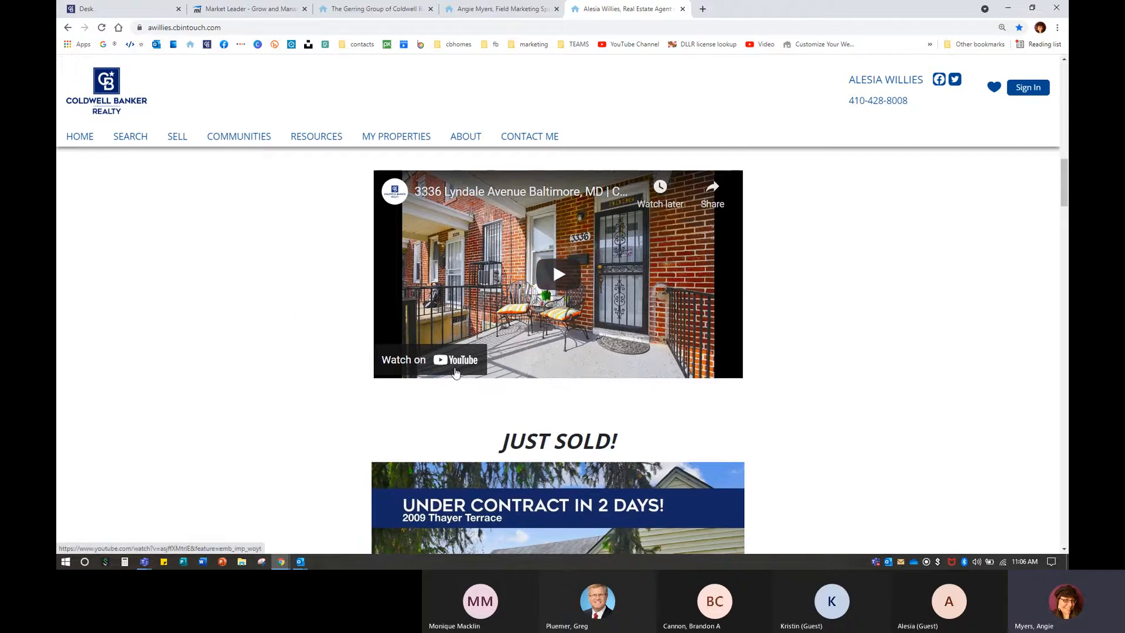
scroll(269, 415, up, 2)
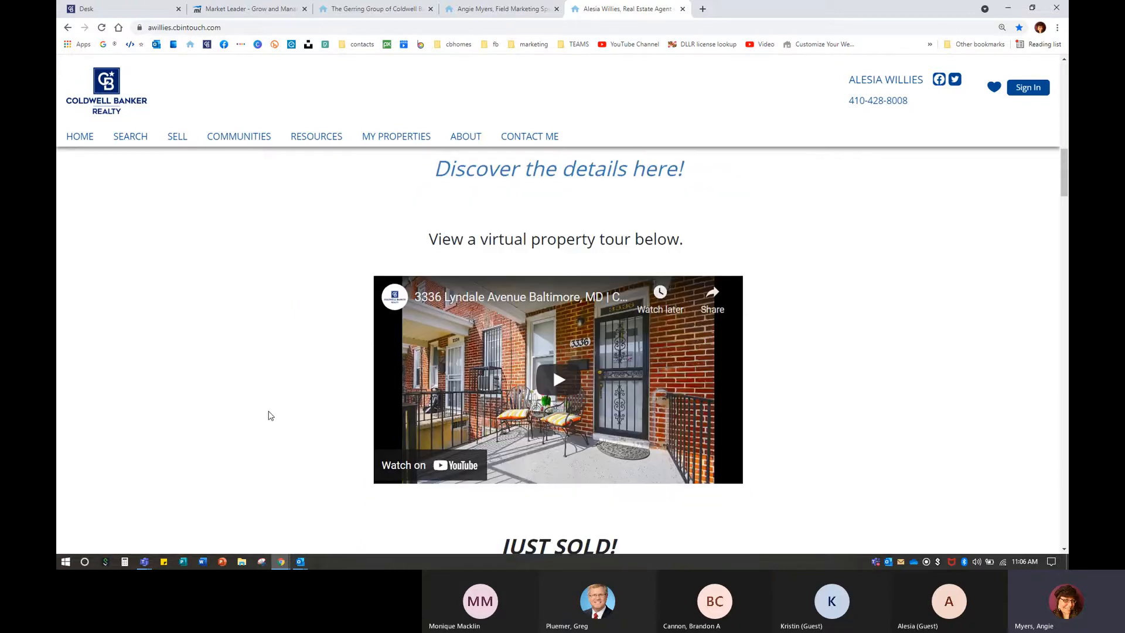
click(560, 387)
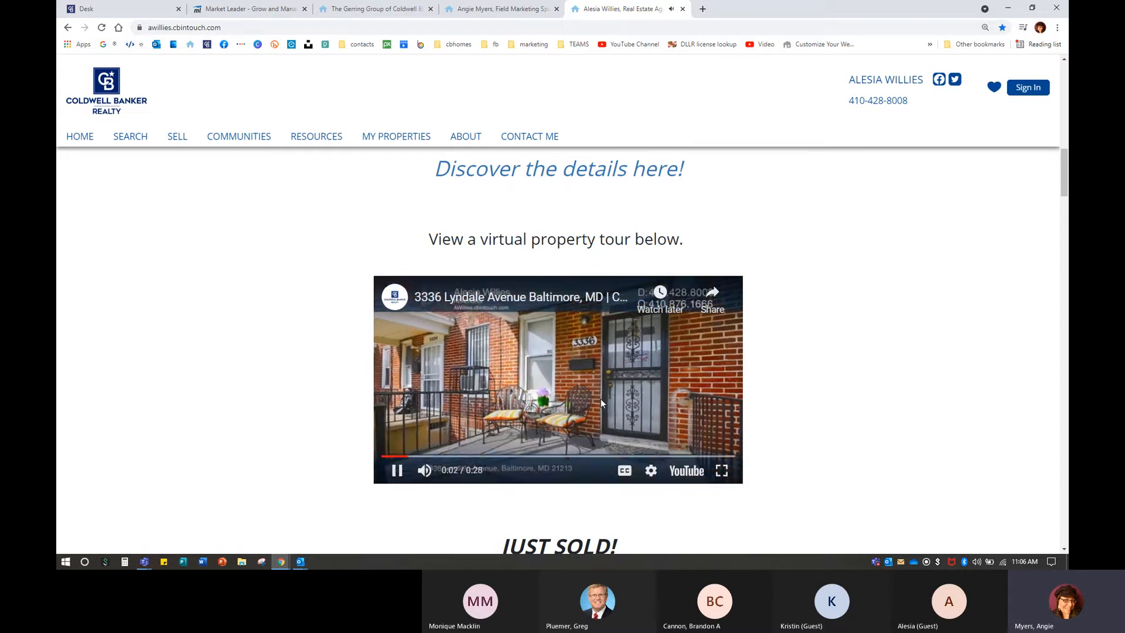
click(600, 359)
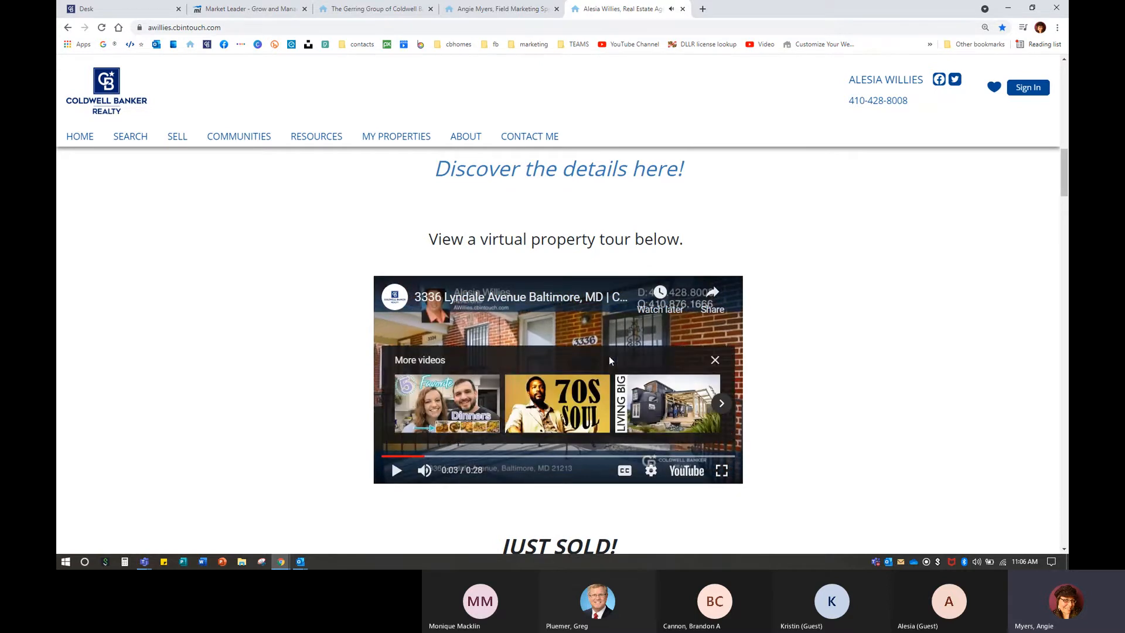
click(713, 360)
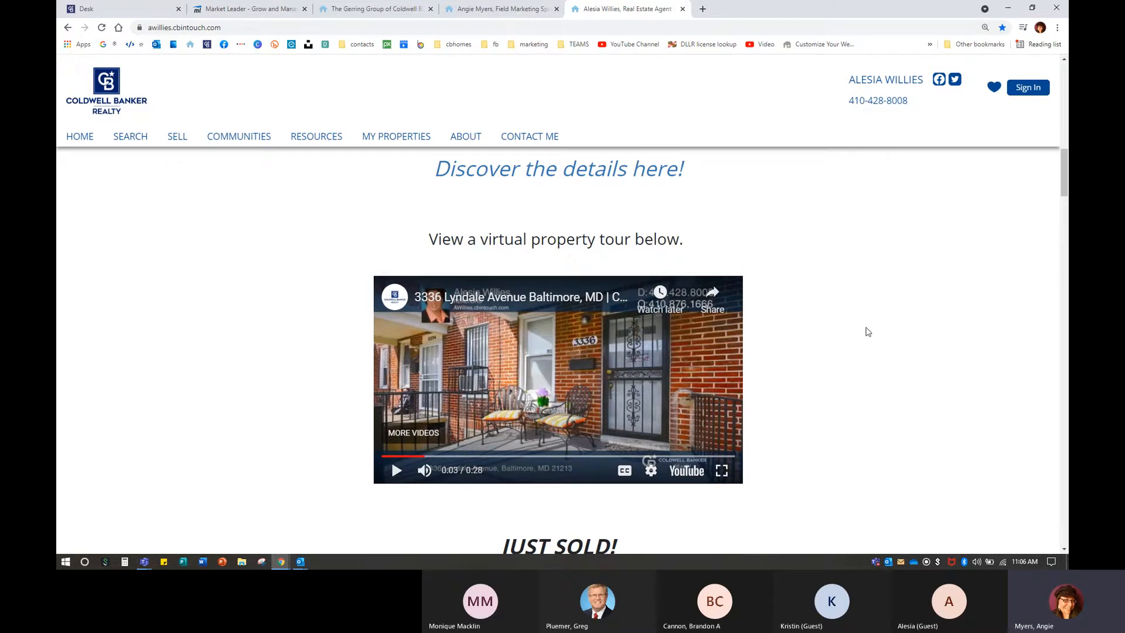
Open the Lyndale Avenue listing's cbhometour.com details page.
scroll(761, 358, up, 3)
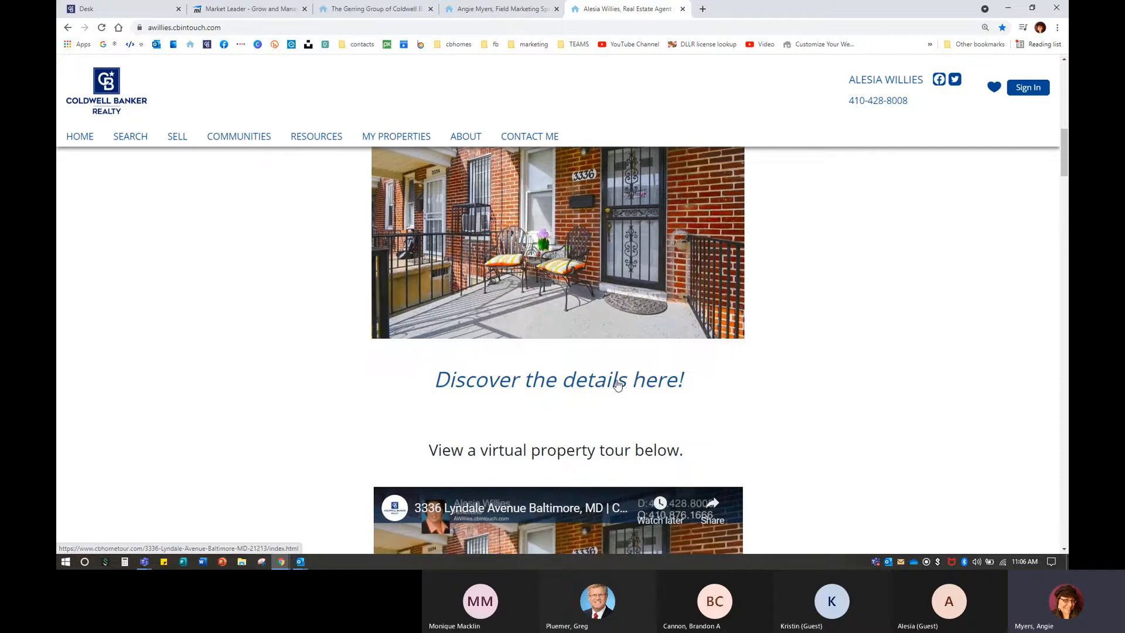
scroll(563, 407, up, 2)
click(555, 491)
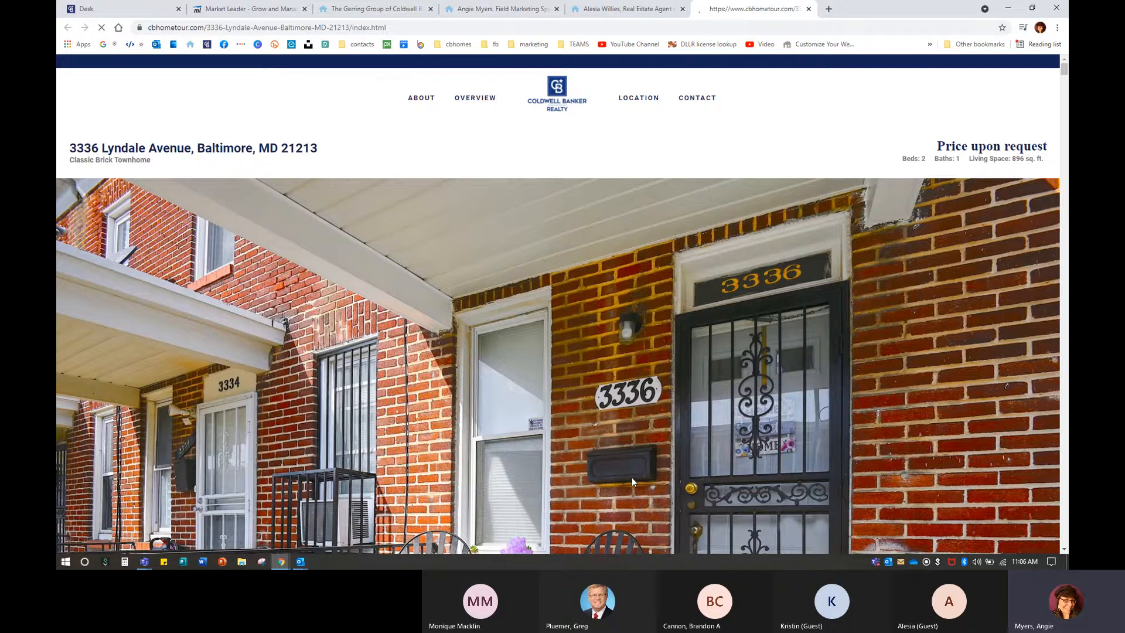
scroll(632, 477, down, 8)
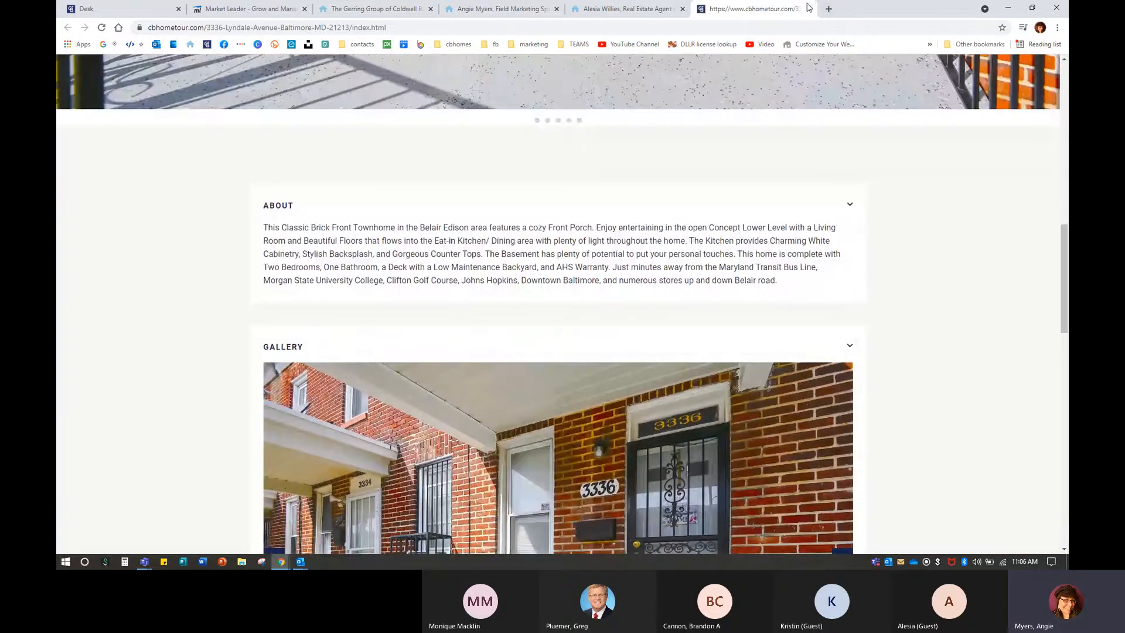
click(808, 9)
scroll(793, 396, up, 3)
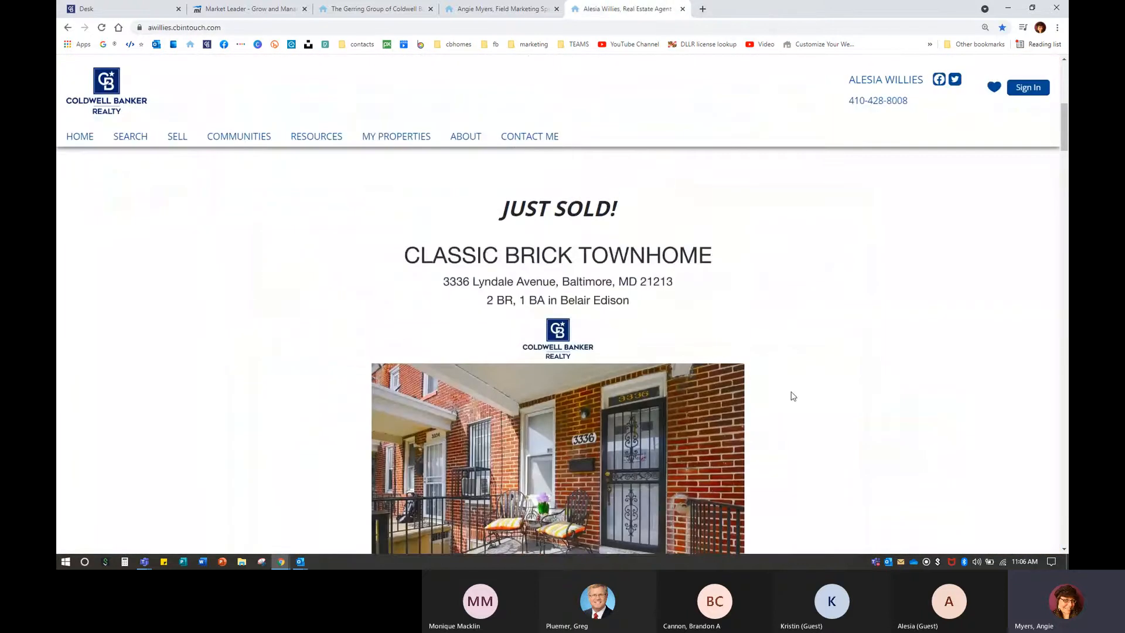
Switch between the two agent websites, ending on the field marketing specialist's site.
click(496, 9)
scroll(590, 424, down, 10)
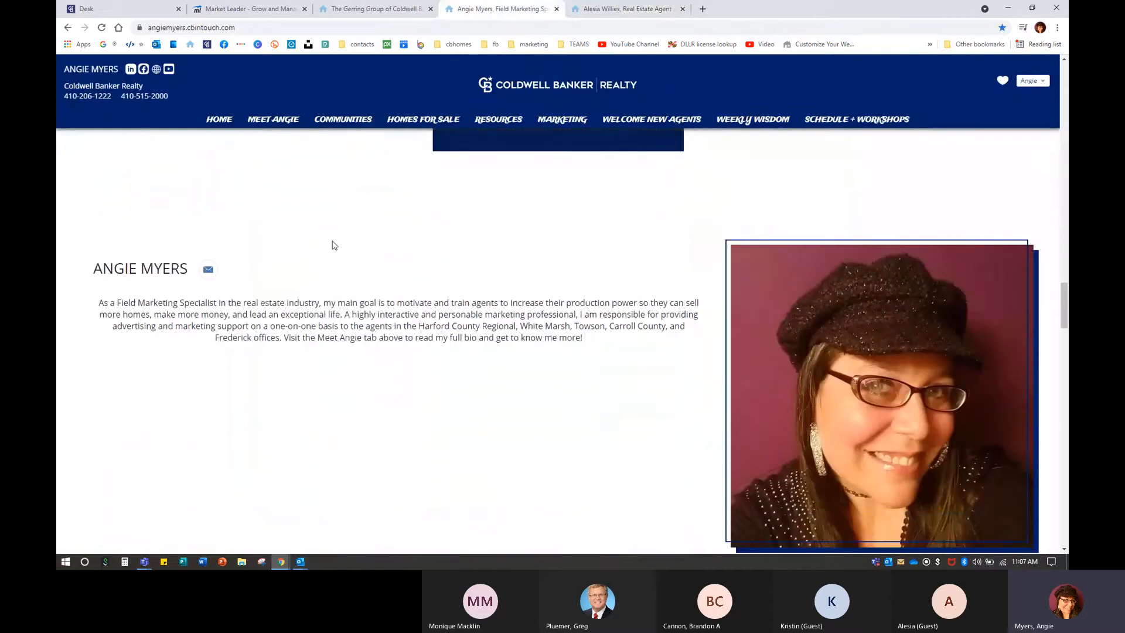
scroll(480, 301, down, 1)
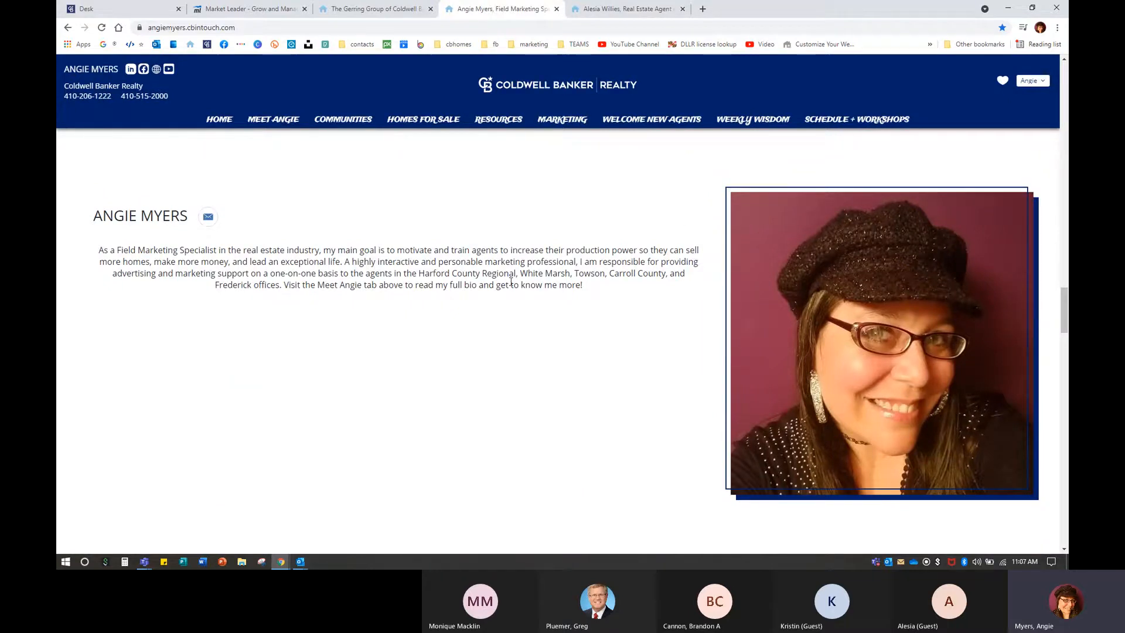
click(621, 8)
scroll(644, 437, down, 20)
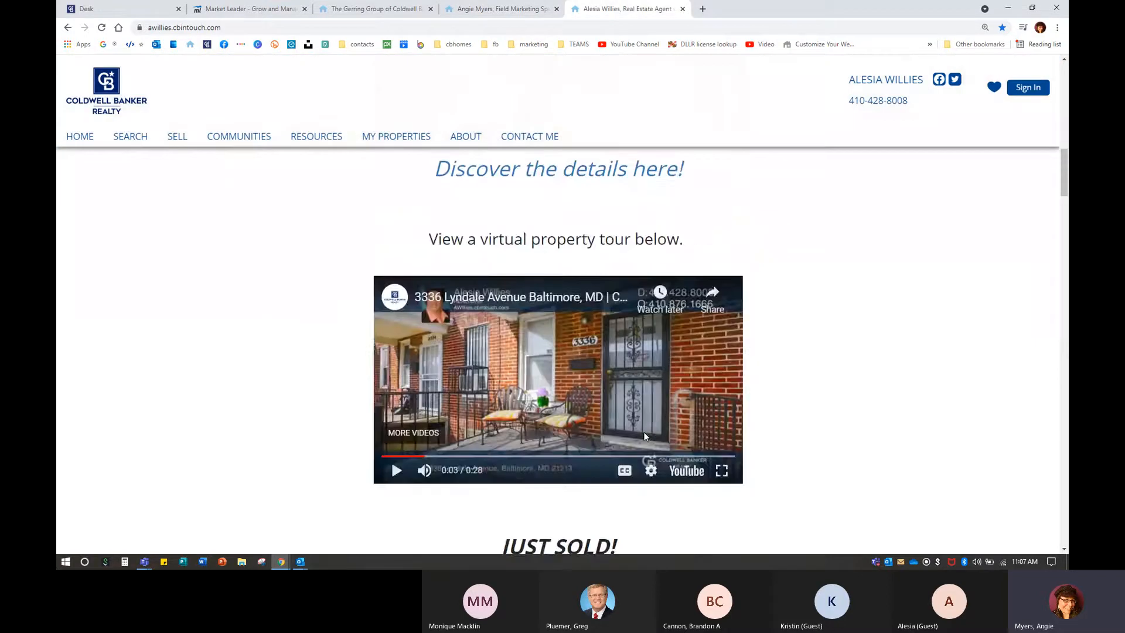
scroll(645, 412, down, 20)
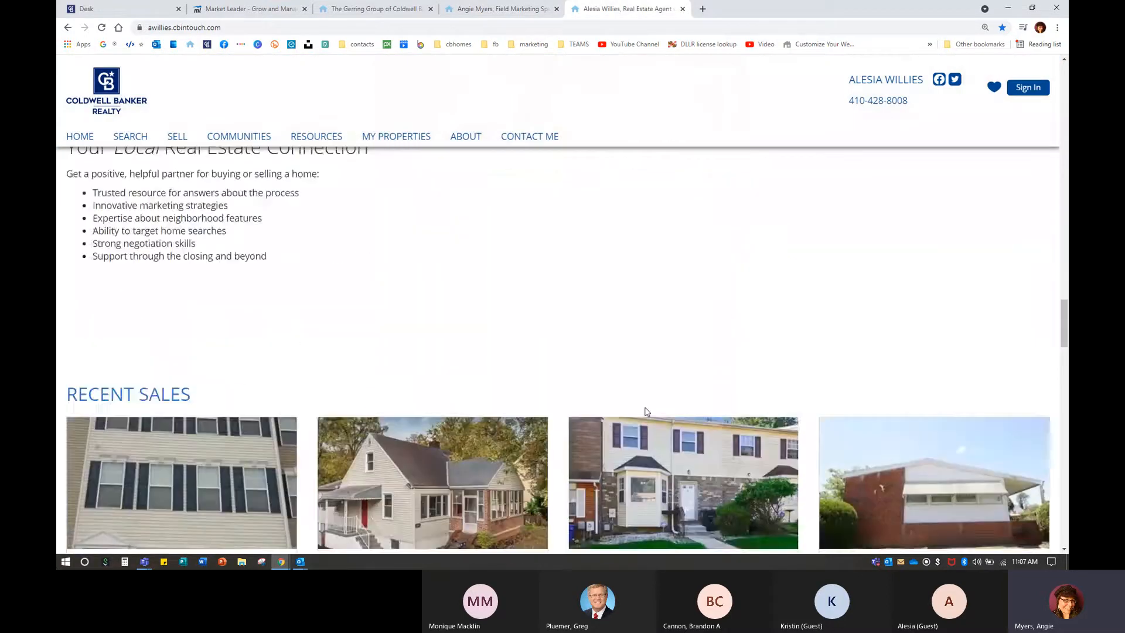
scroll(543, 324, up, 1)
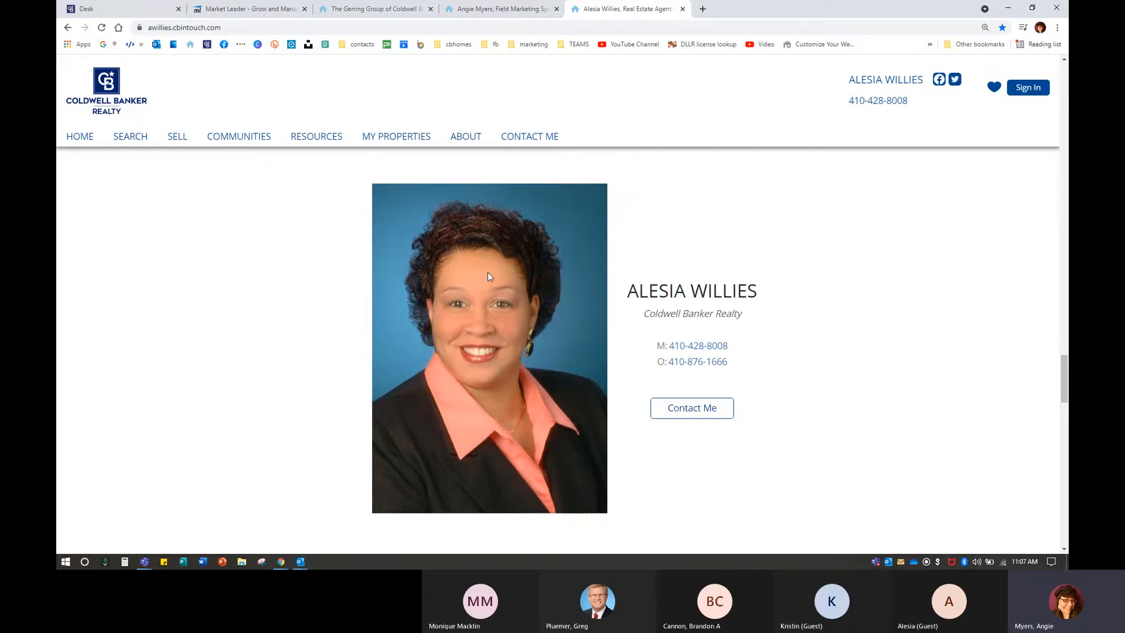
click(468, 8)
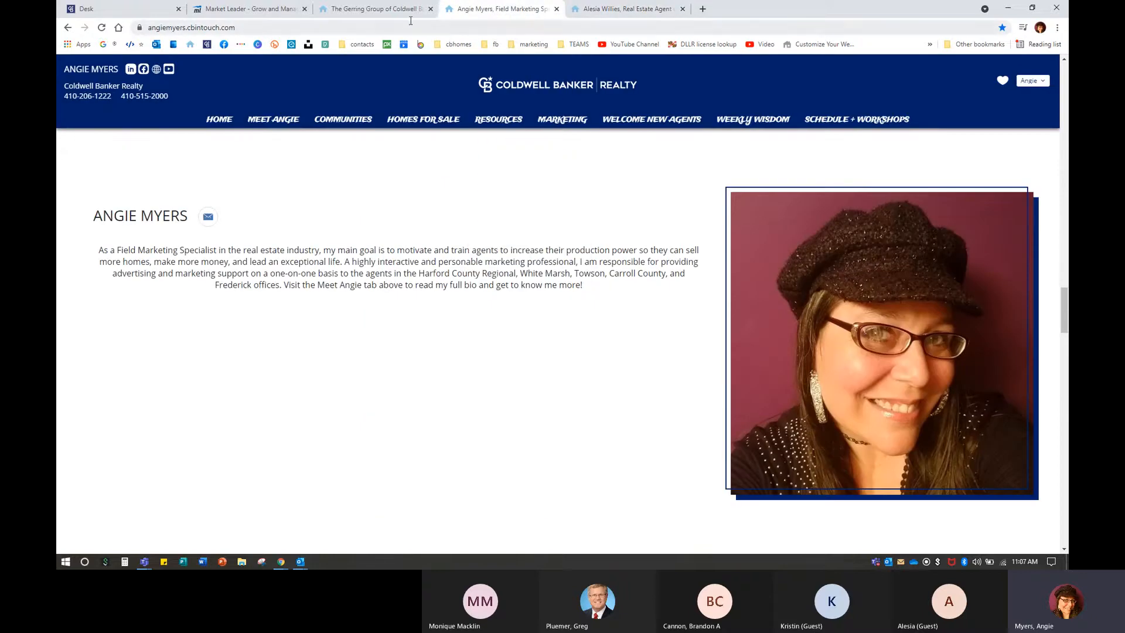
Close the Gerring Group tab and open the Baltimore County Area Report from the Area Reports grid.
click(431, 9)
mouse_move(498, 119)
scroll(536, 275, down, 2)
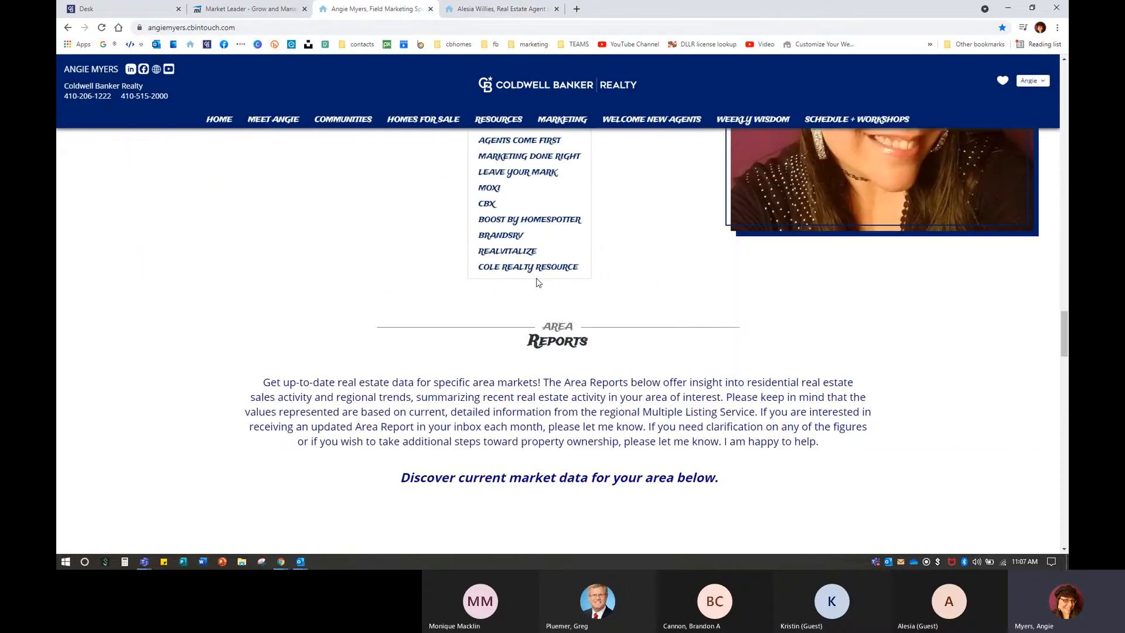
scroll(537, 282, down, 3)
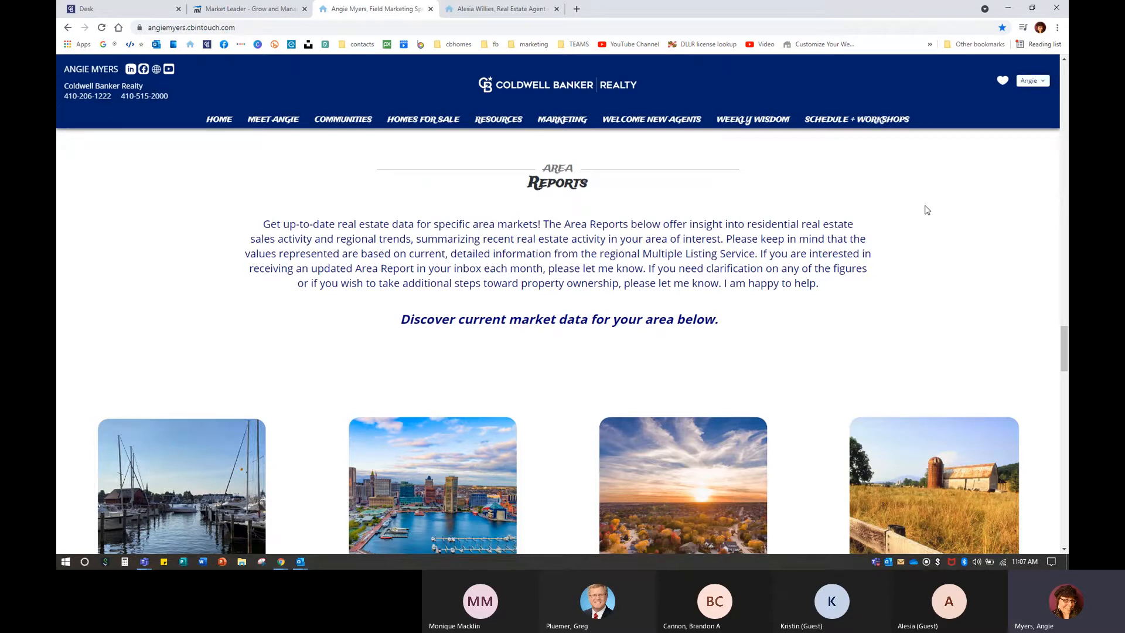
scroll(837, 410, down, 5)
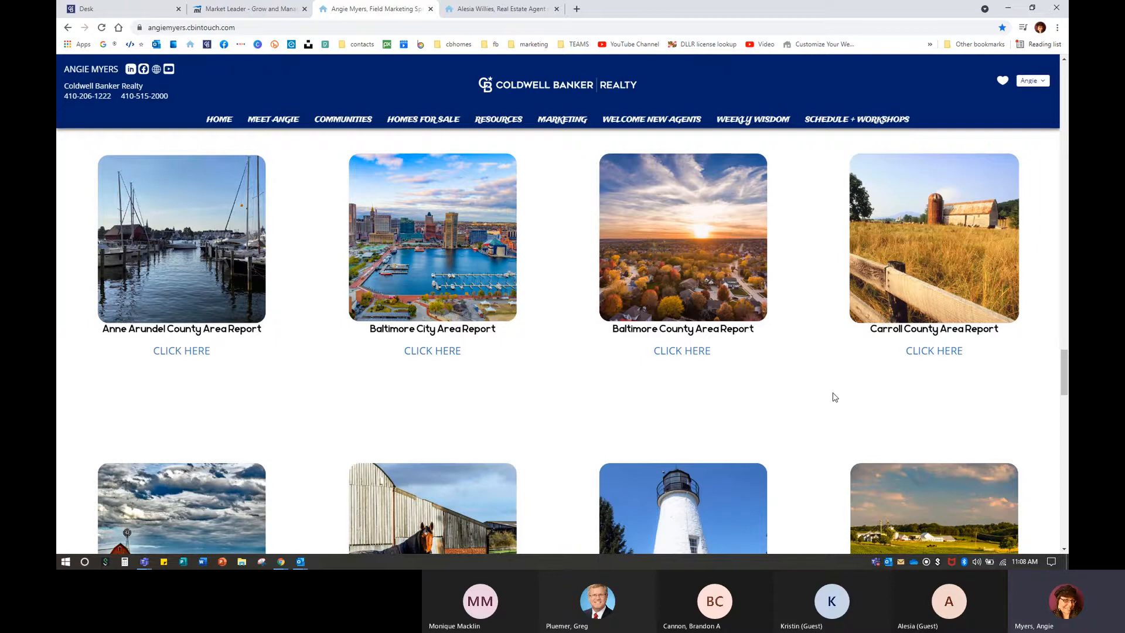
scroll(835, 397, down, 3)
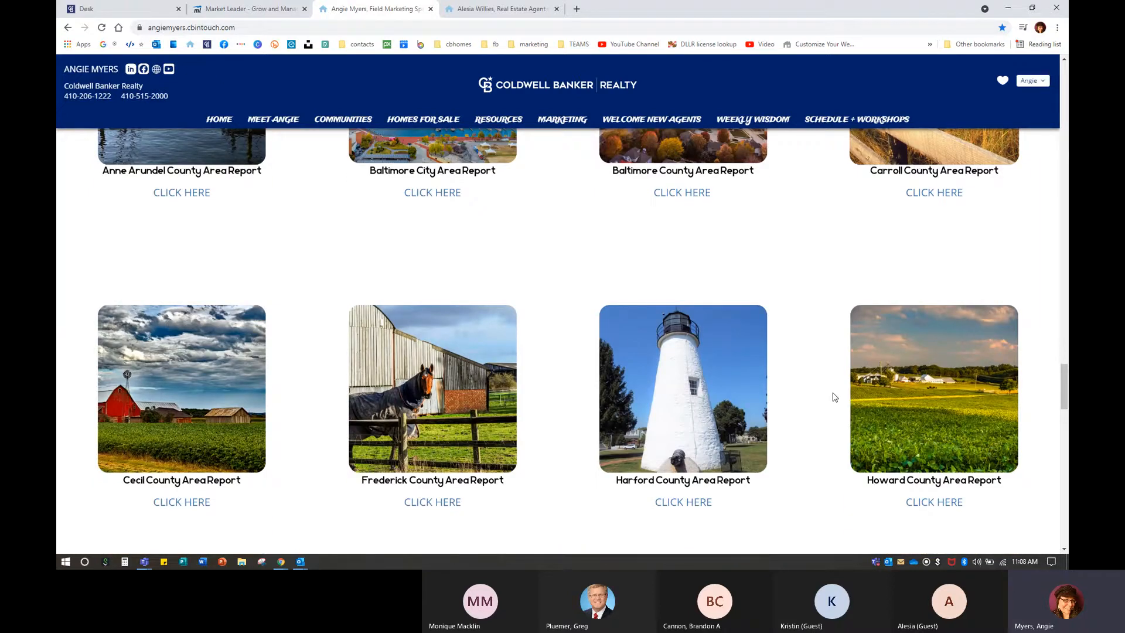
scroll(832, 396, up, 3)
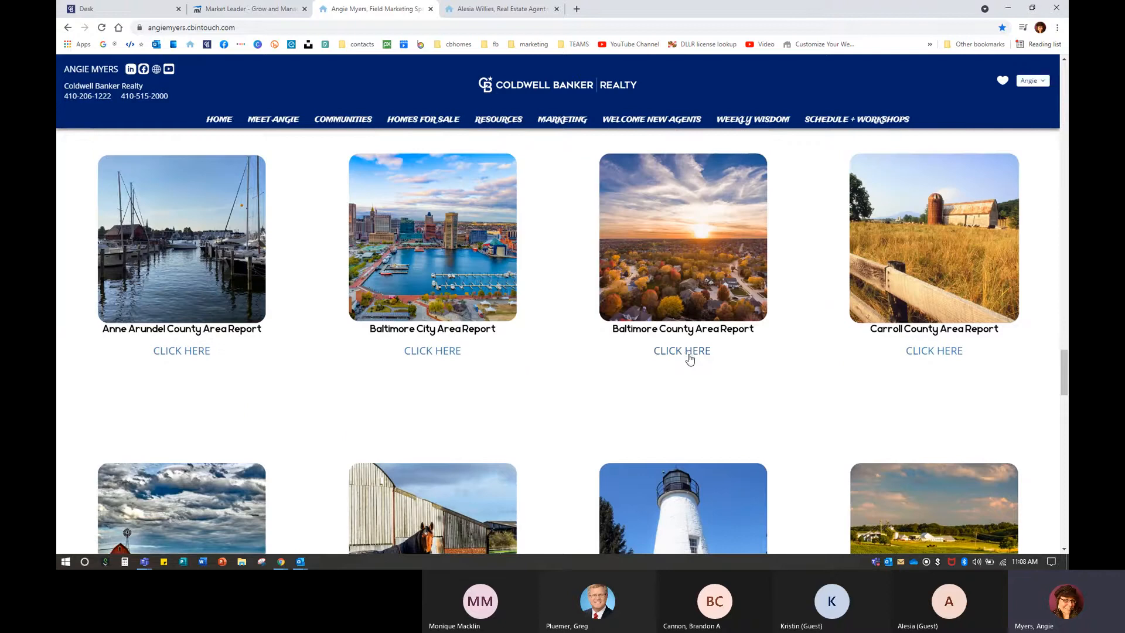
click(688, 354)
click(688, 354)
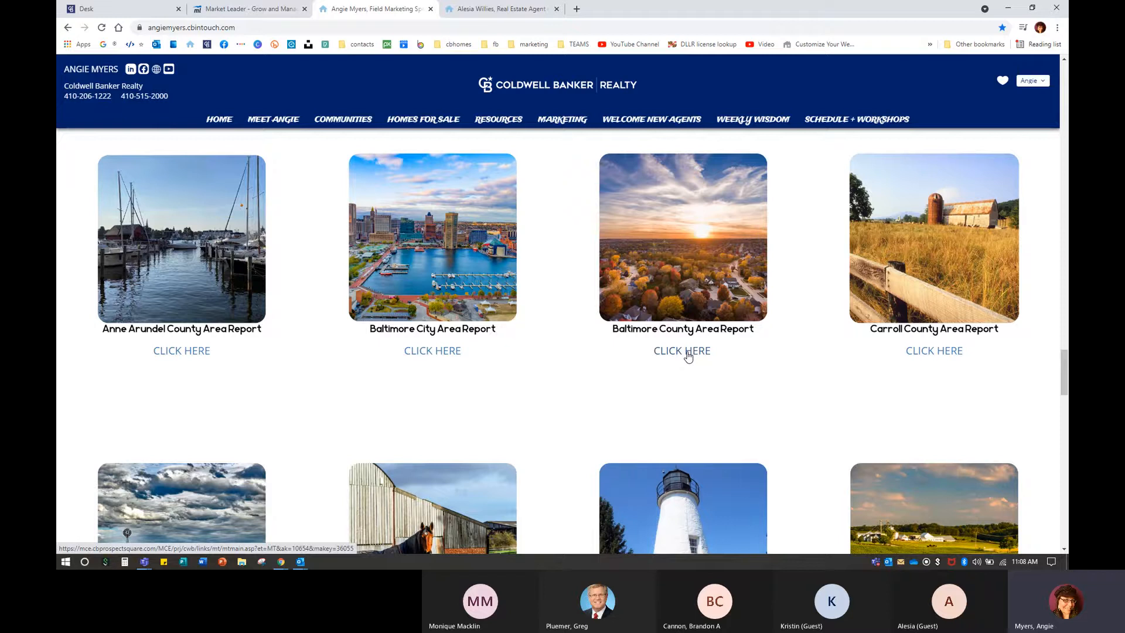
click(688, 353)
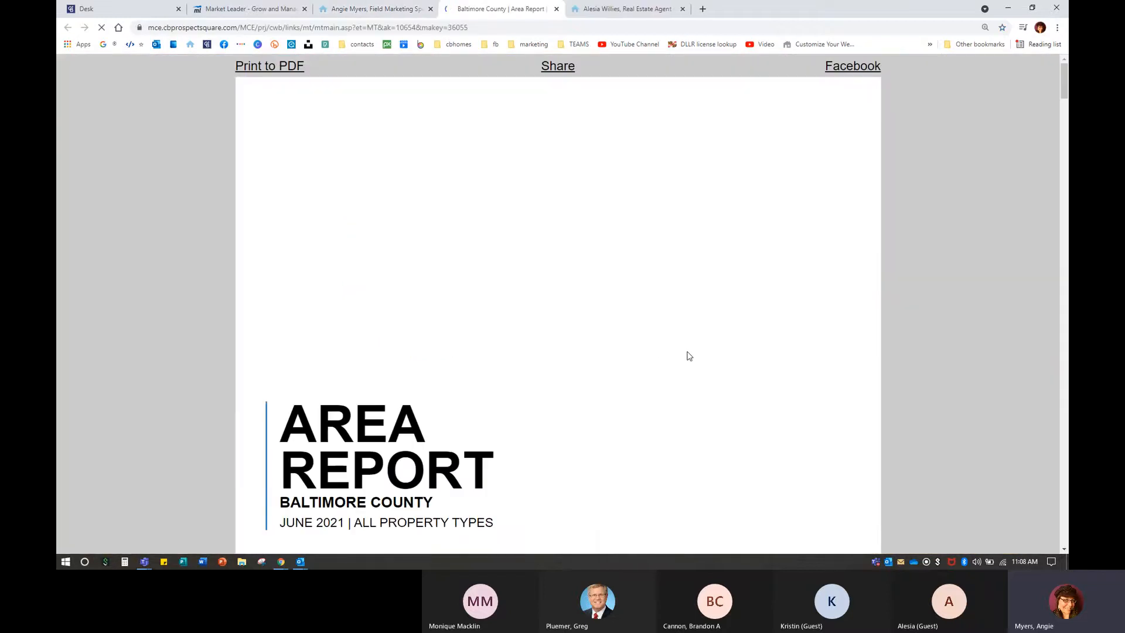
Scroll down to the Baltimore County June 2021 snapshot charts, then close the report tab.
scroll(689, 356, down, 2)
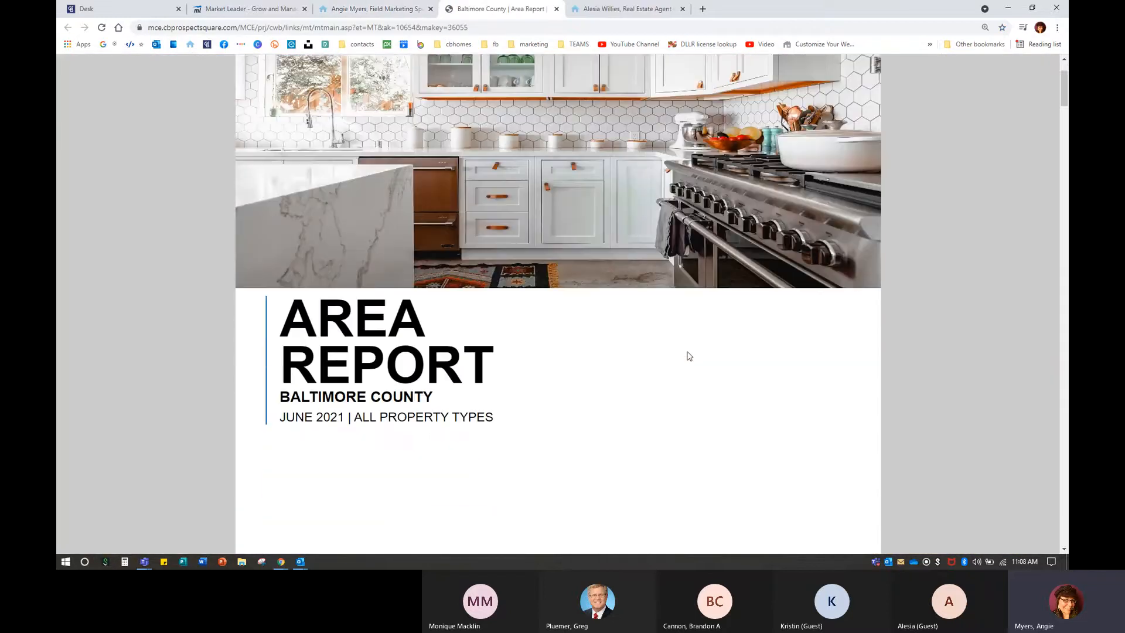
scroll(689, 356, down, 3)
key(ctrl)
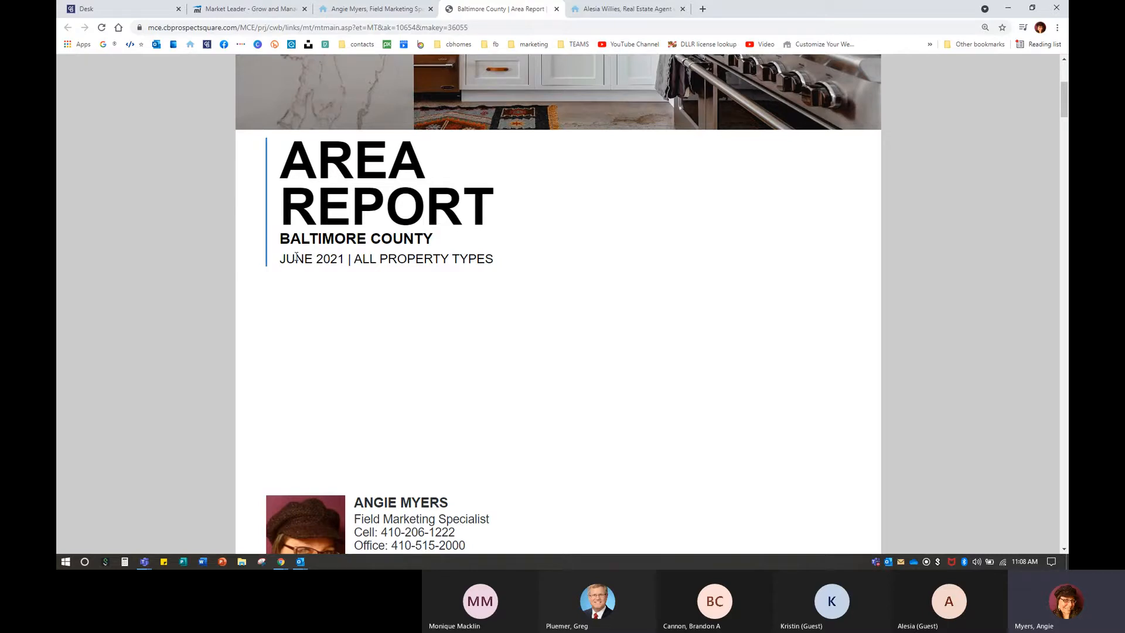
scroll(314, 258, down, 10)
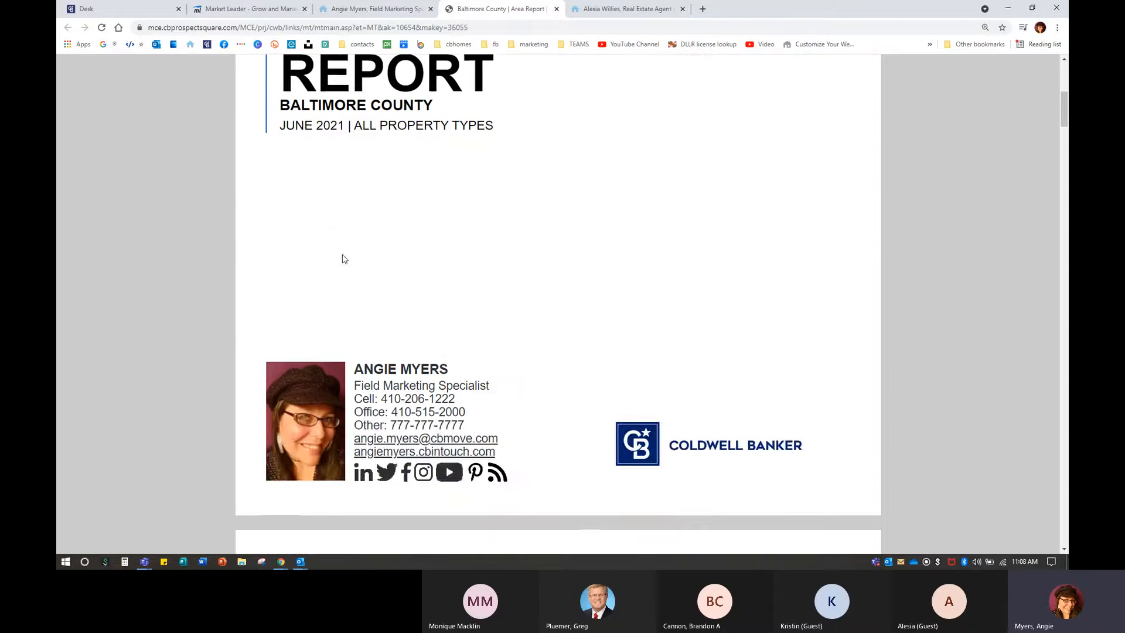
scroll(645, 269, up, 5)
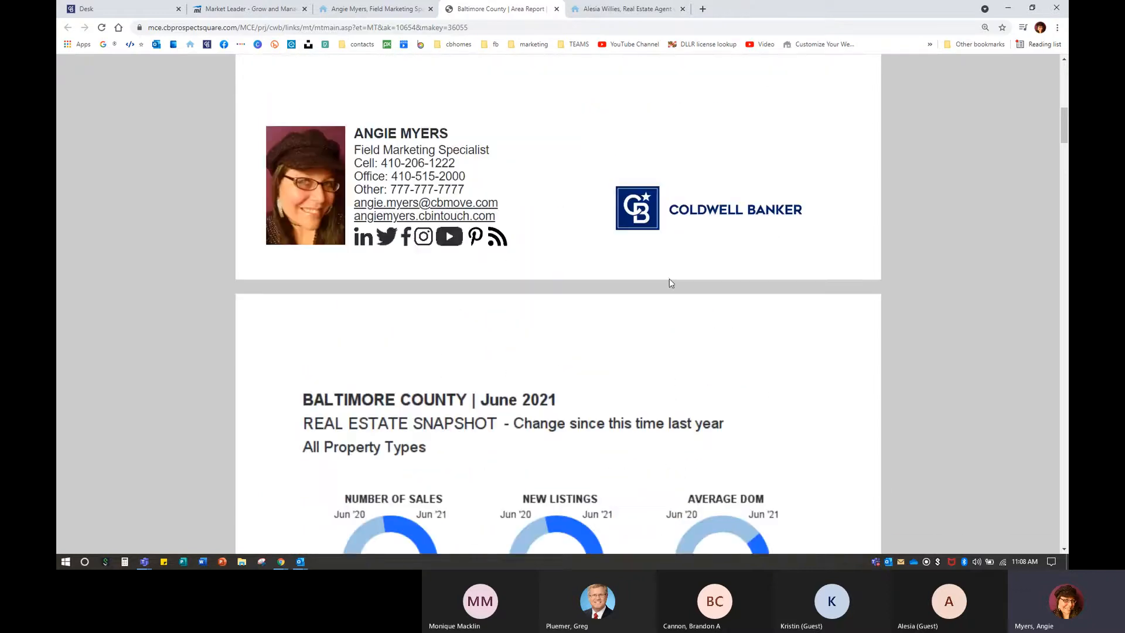
scroll(720, 441, down, 4)
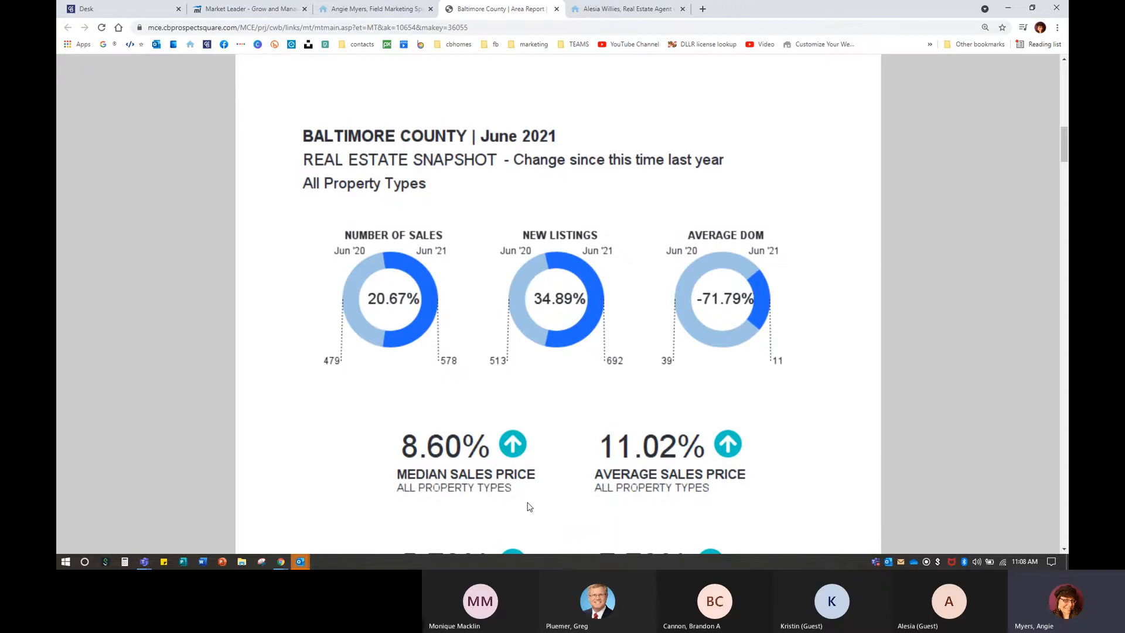
click(556, 8)
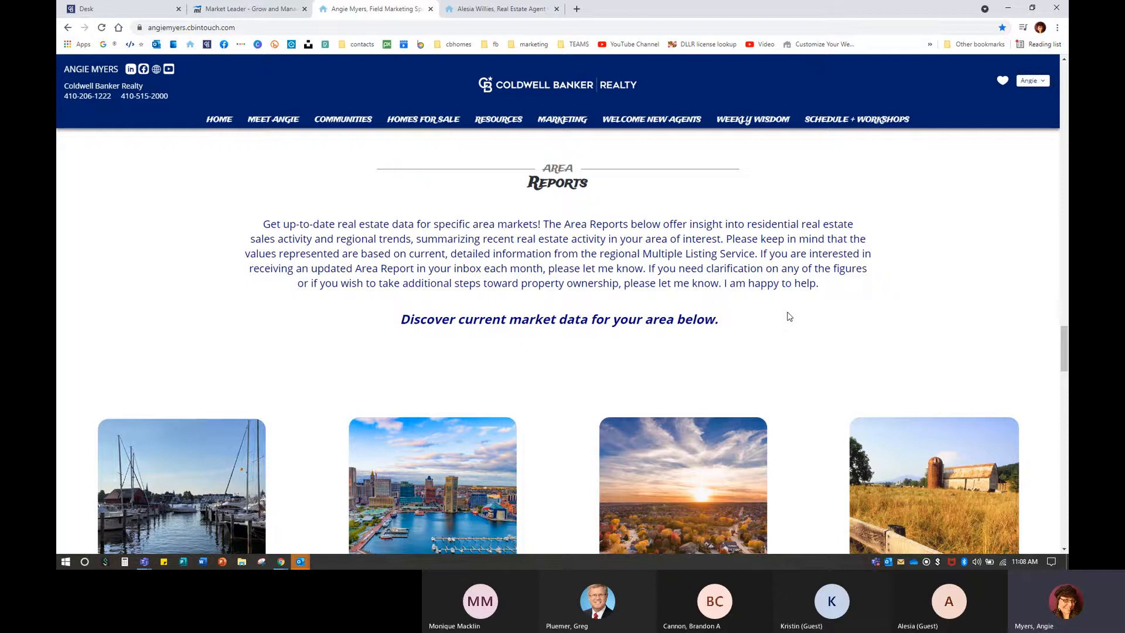
Highlight parts of the Area Reports description, including its last line, to read them.
drag(458, 254, 758, 252)
click(307, 284)
drag(382, 283, 719, 296)
click(807, 324)
Scroll down to the Facebook section and highlight the Facebook page address.
scroll(785, 321, down, 1)
scroll(785, 321, down, 12)
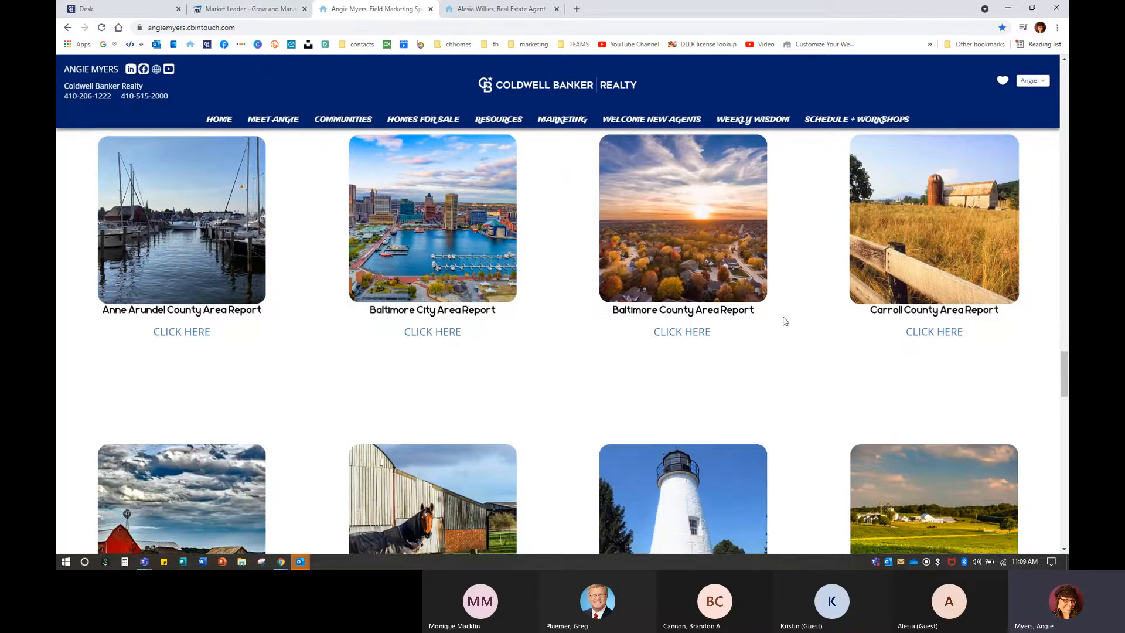
scroll(785, 320, down, 2)
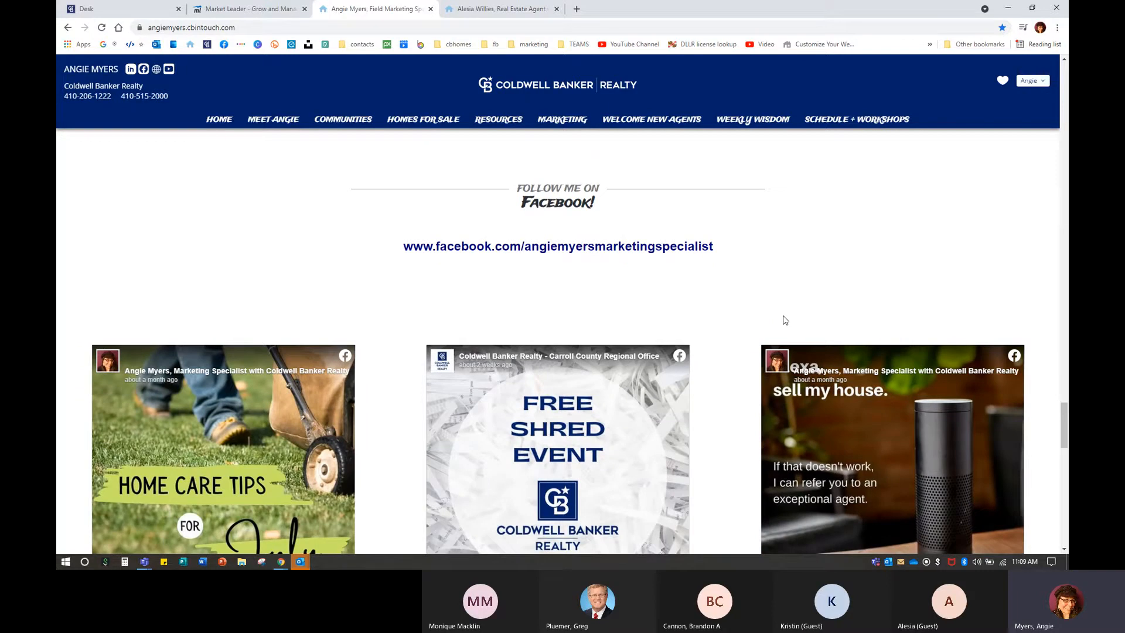
scroll(725, 206, down, 1)
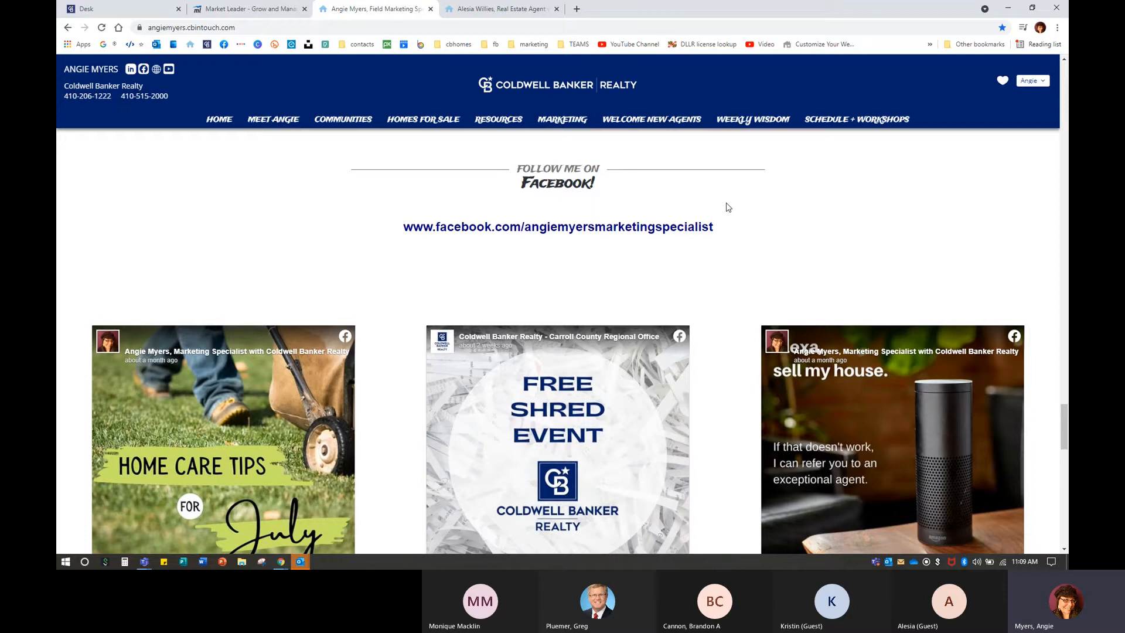
scroll(728, 206, up, 1)
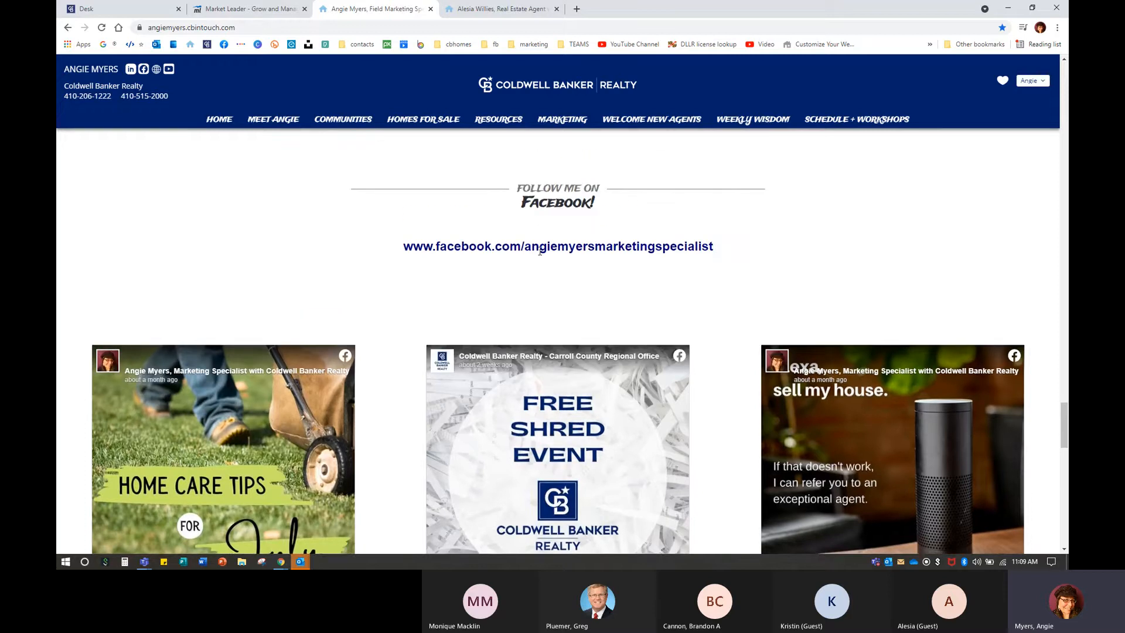
drag(411, 249, 748, 250)
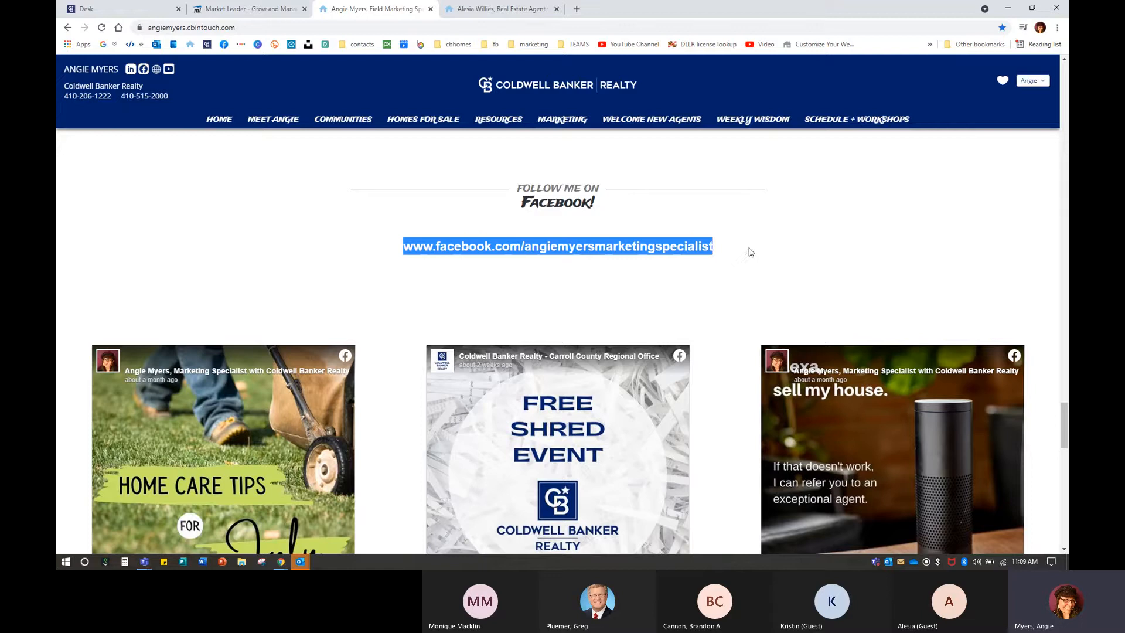
click(743, 272)
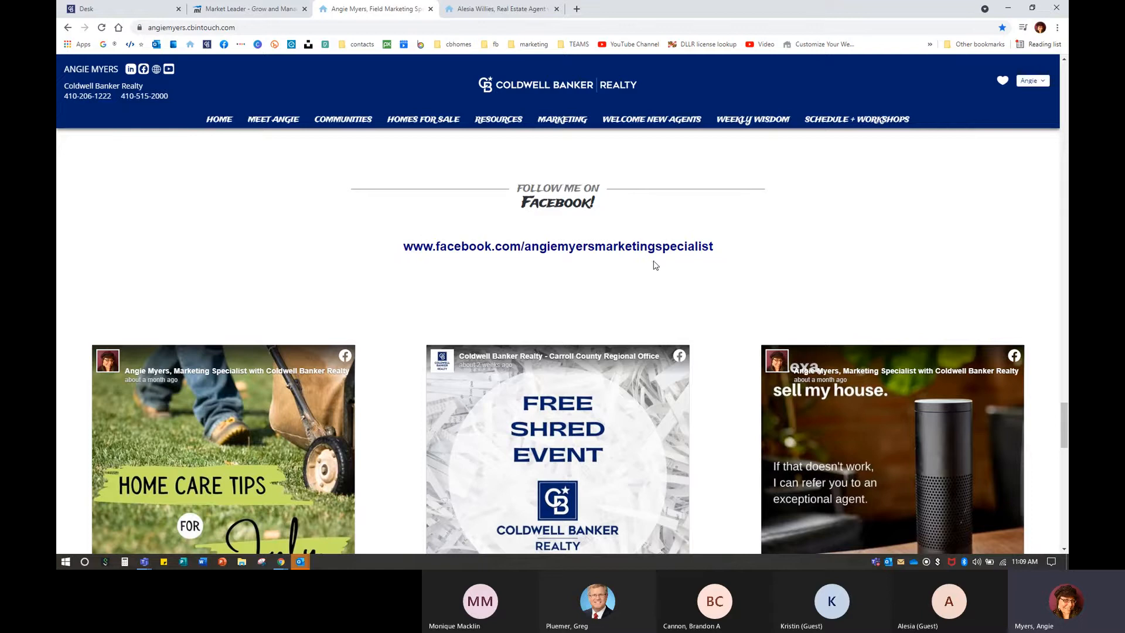
Open the Home Care Tips for July post from the site's Facebook feed.
scroll(659, 276, down, 1)
scroll(659, 276, down, 3)
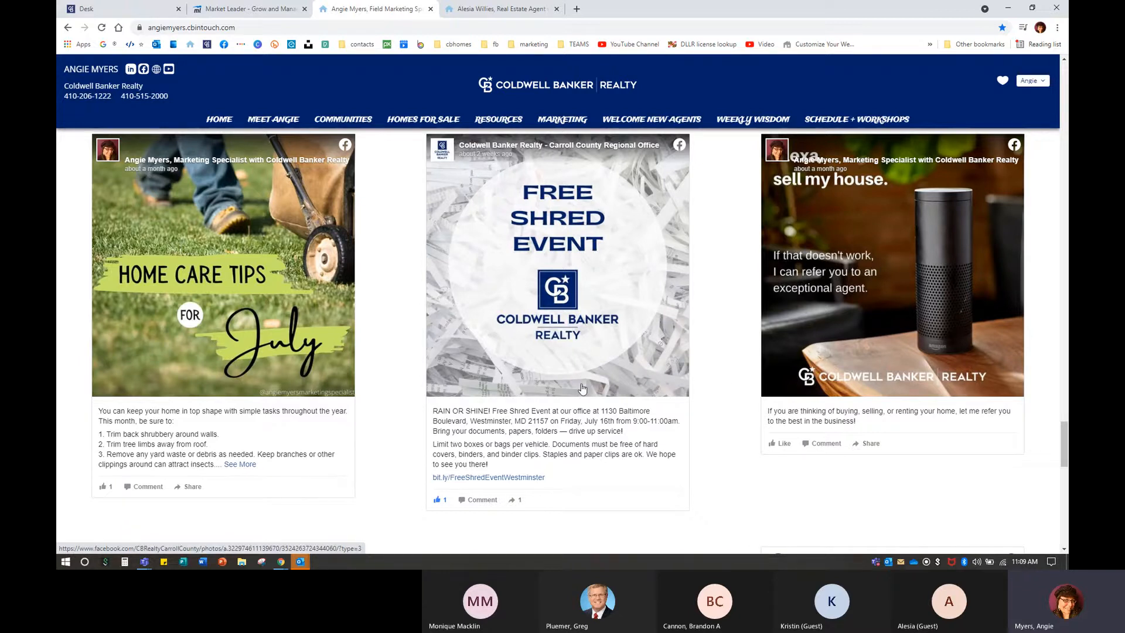
scroll(580, 387, down, 6)
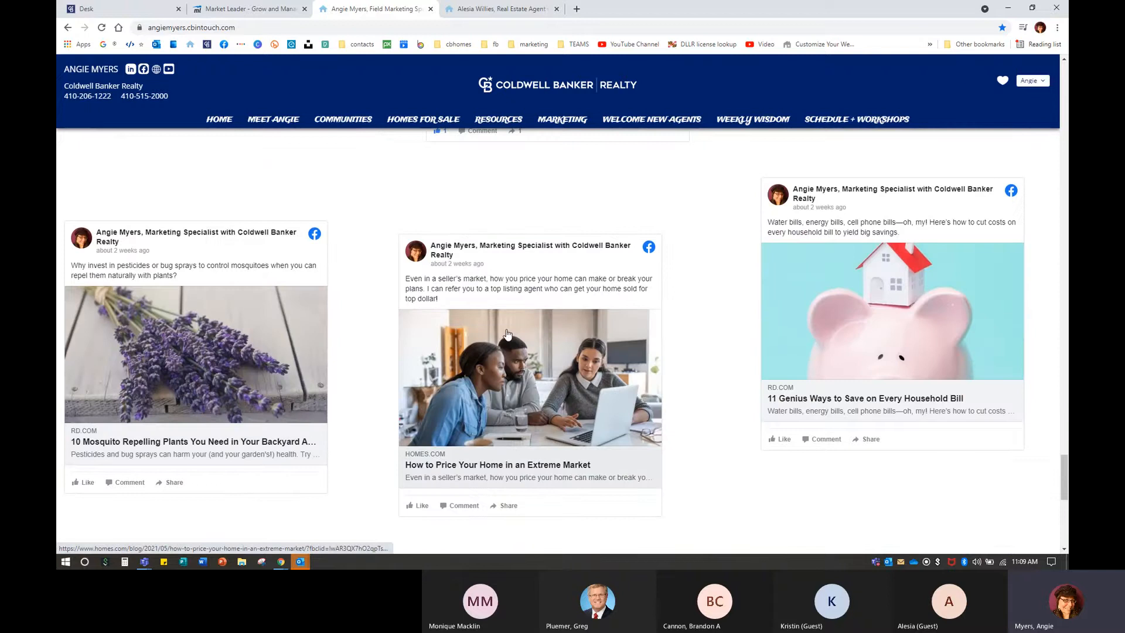
scroll(634, 368, up, 1)
scroll(634, 367, up, 6)
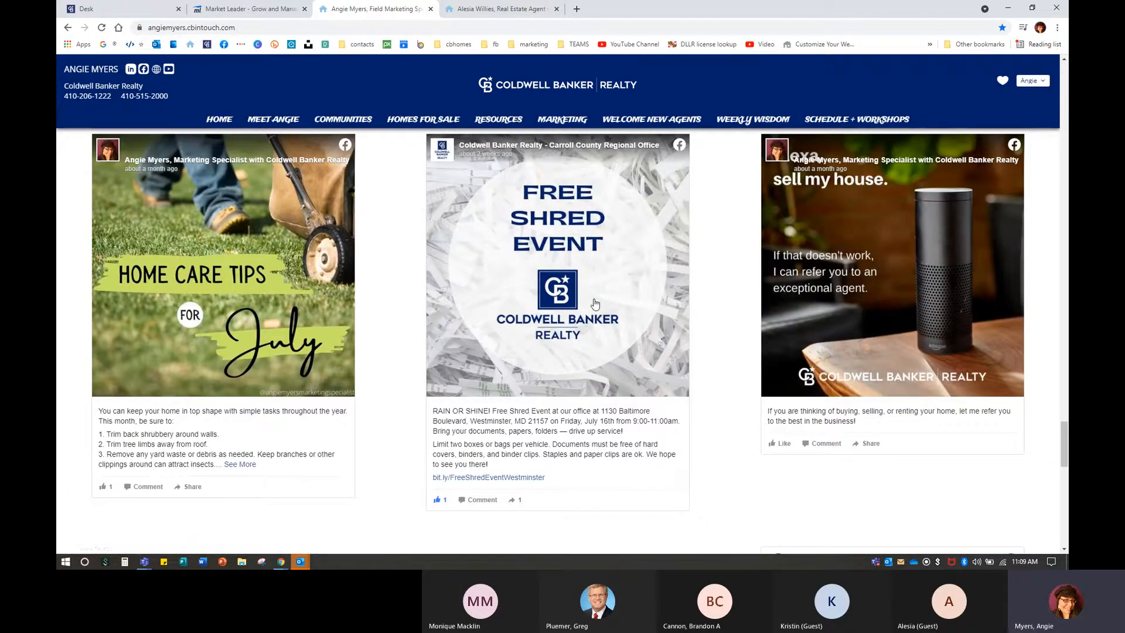
click(291, 203)
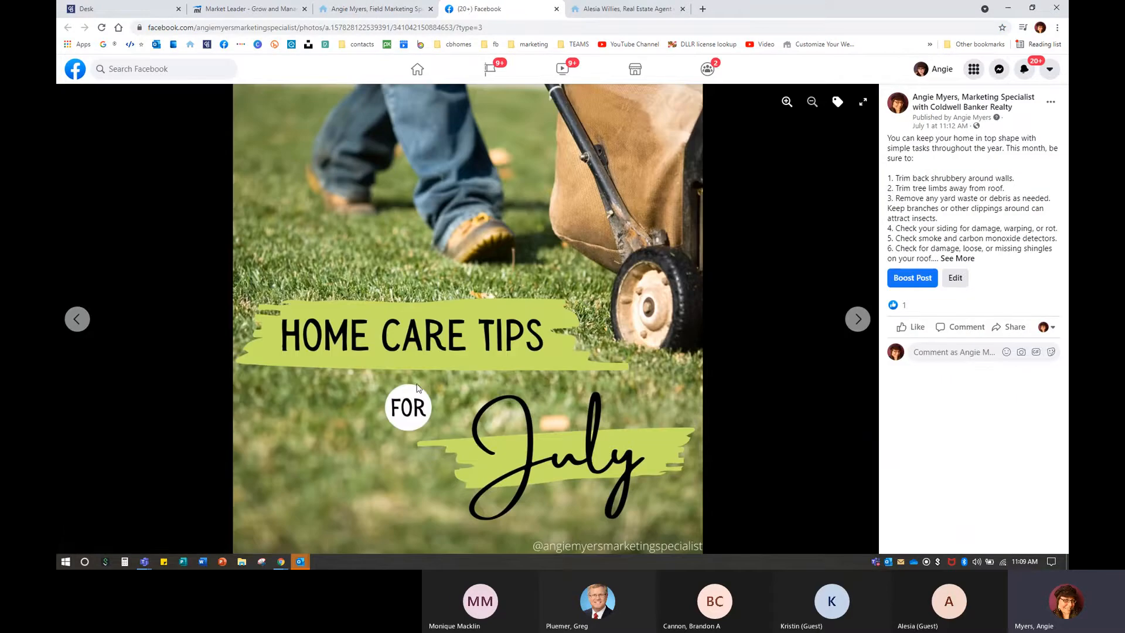
Visit the agent's Facebook business page, then close Facebook and scroll to the site's footer bio.
click(964, 102)
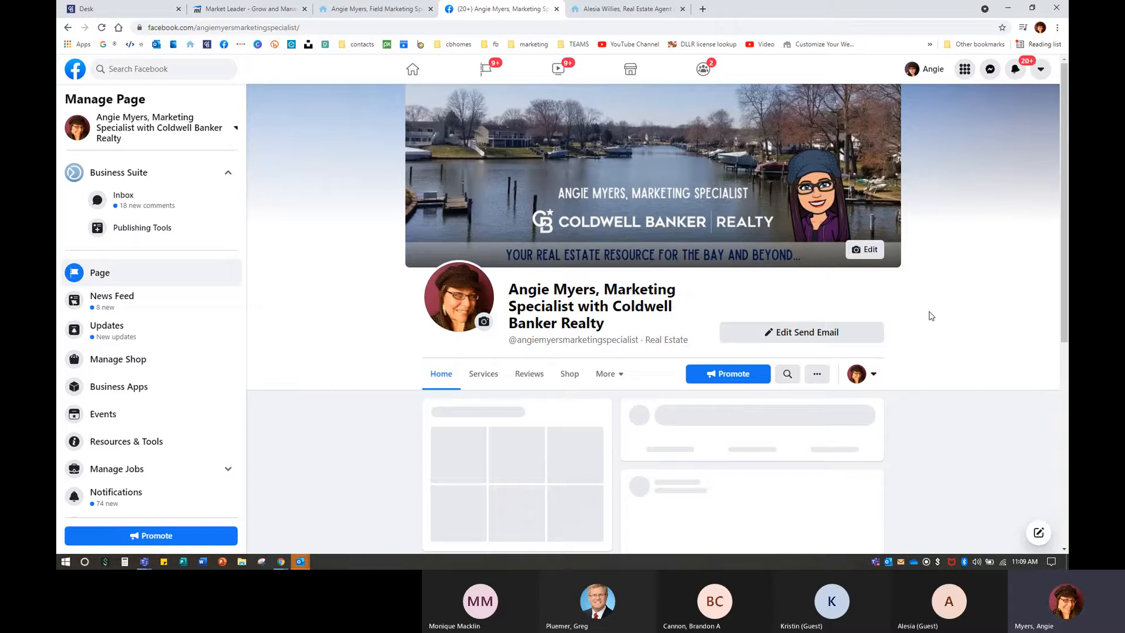
click(557, 9)
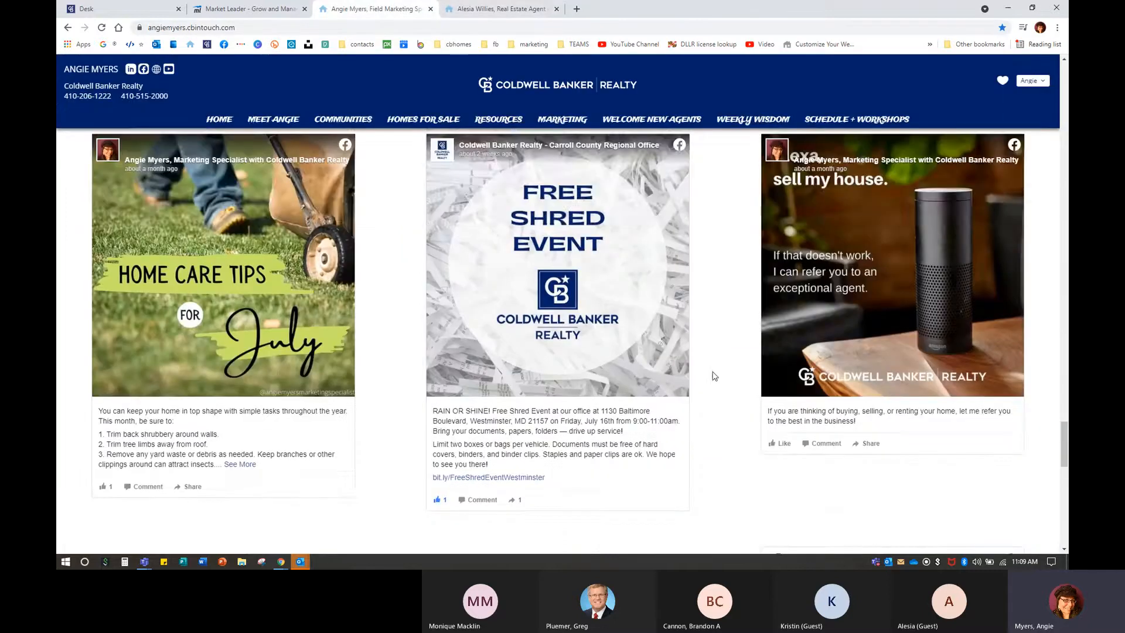
scroll(713, 375, down, 12)
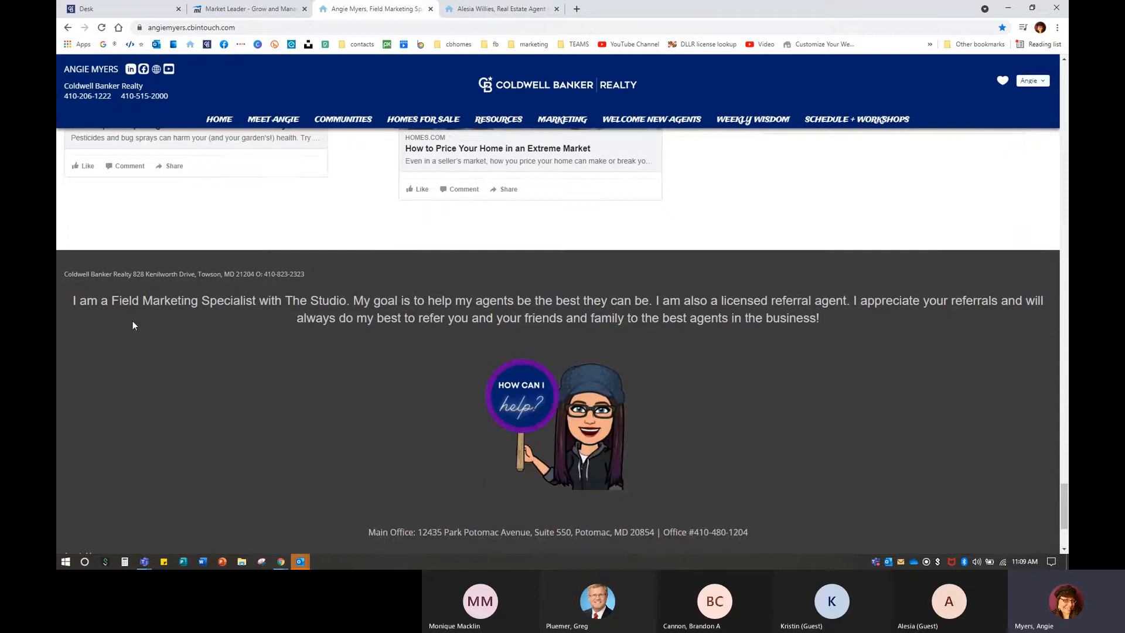
scroll(684, 473, down, 2)
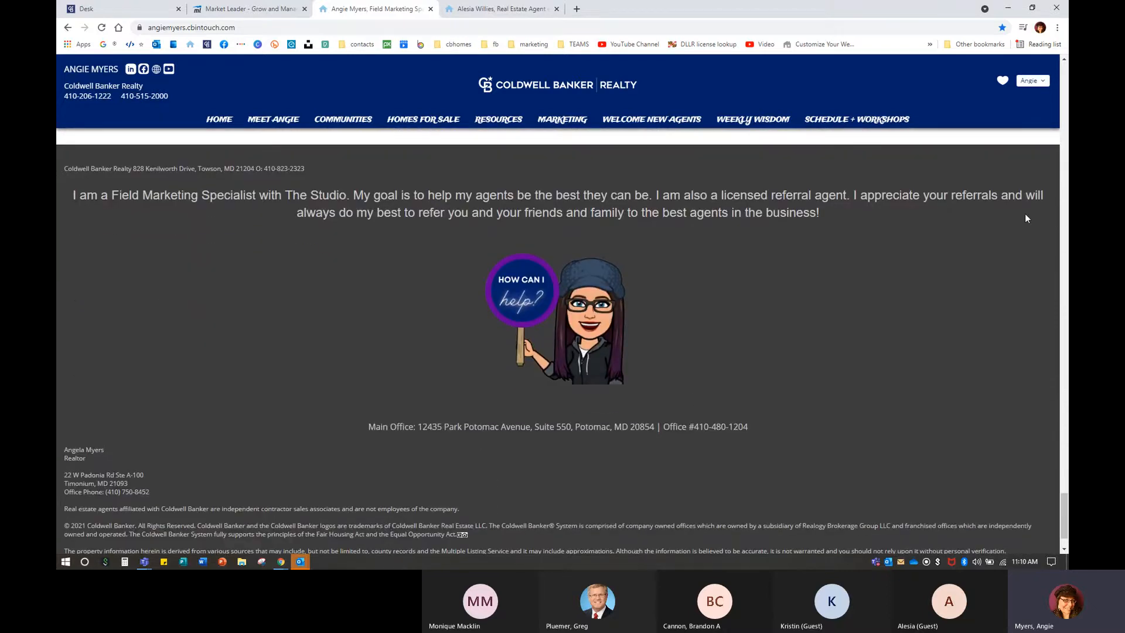
Return to the top of the agent site and go to the About page from the navigation bar.
scroll(1066, 76, up, 10)
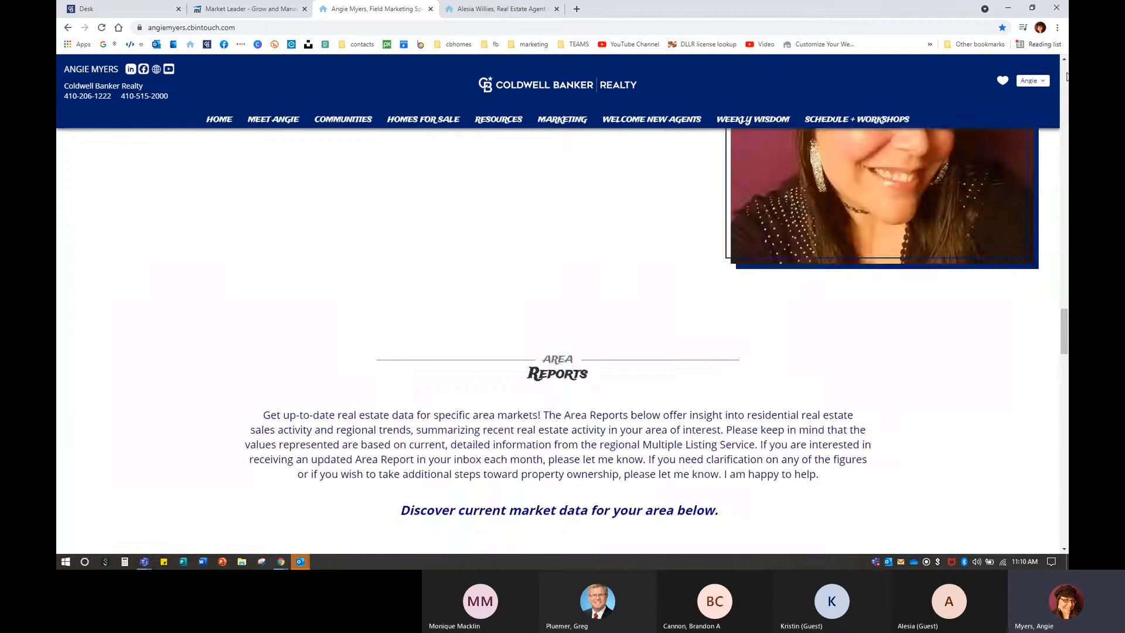
scroll(1066, 76, up, 8)
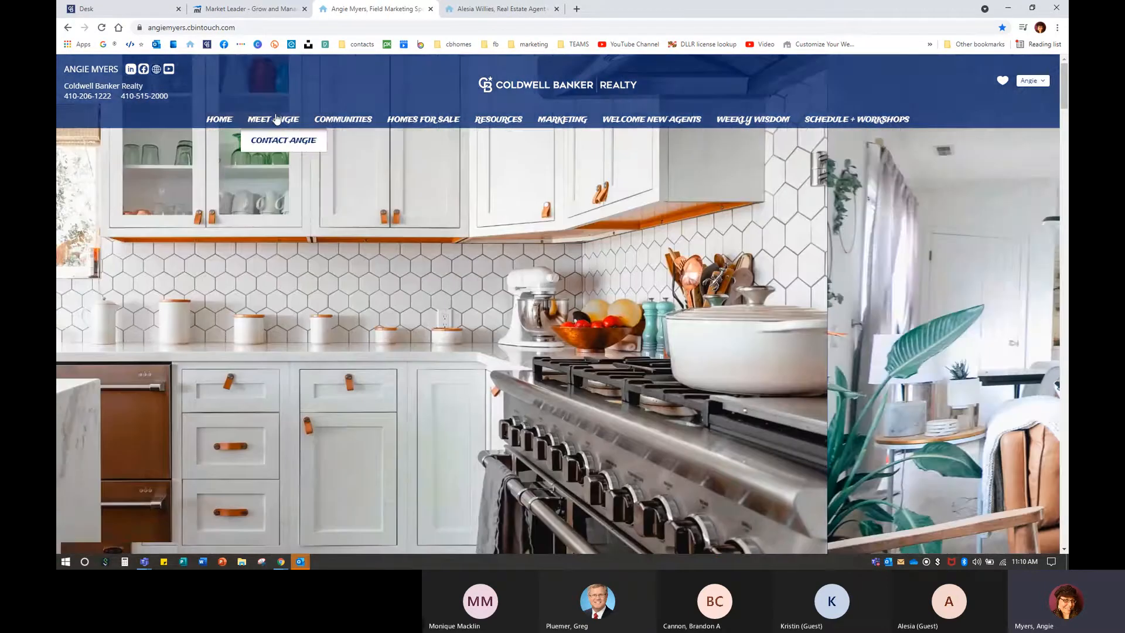
click(273, 119)
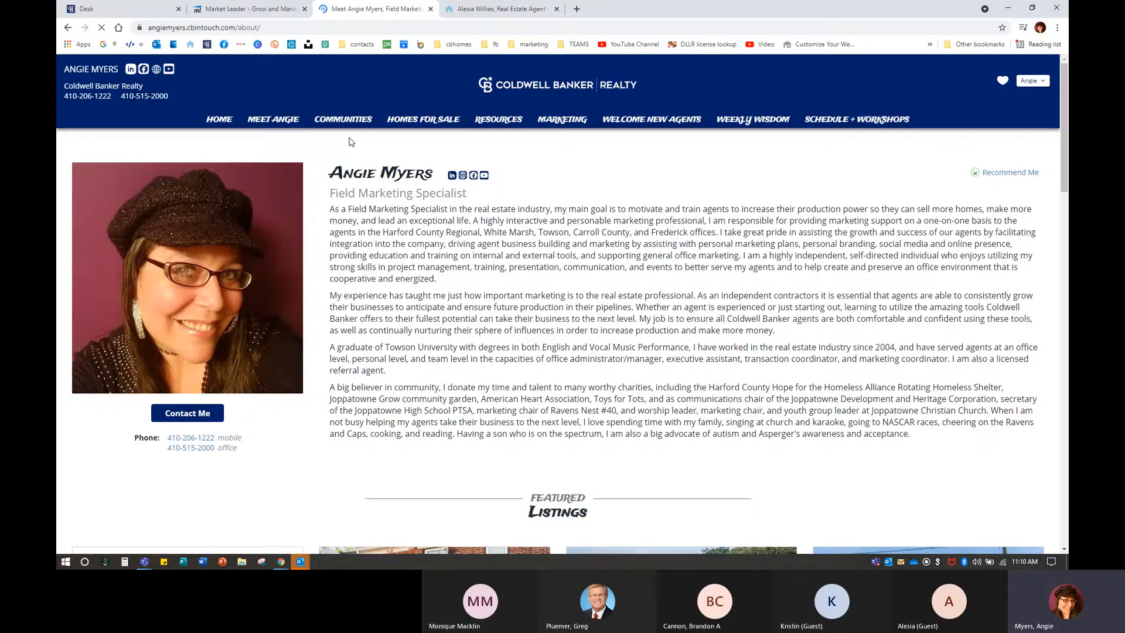
Scroll through the About page and expand the full list of testimonials.
mouse_move(607, 131)
scroll(398, 423, down, 6)
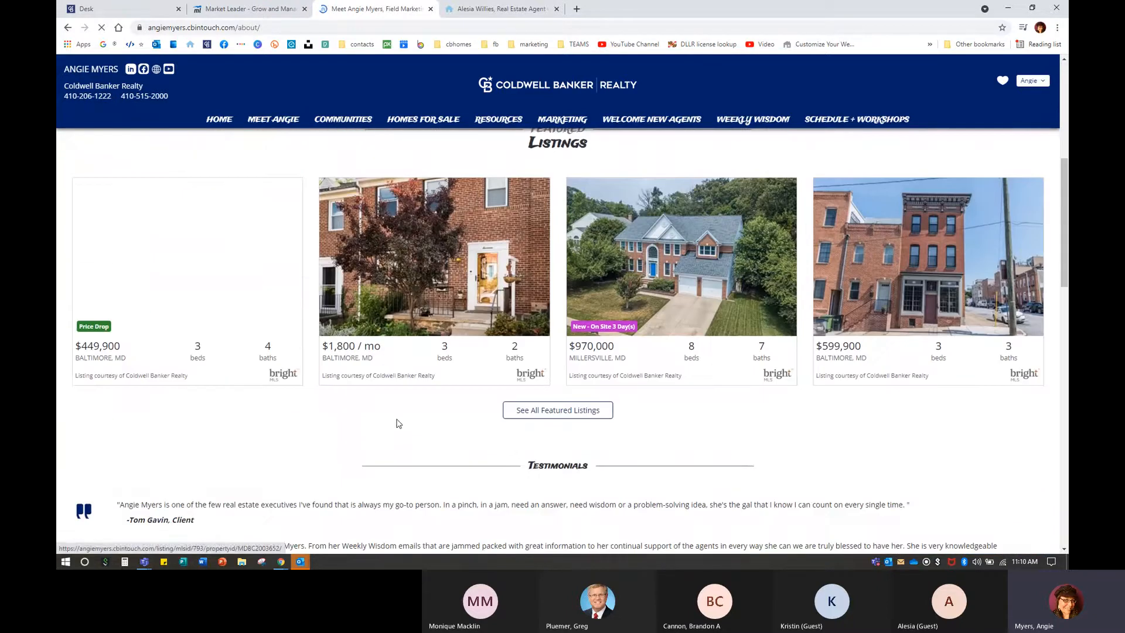
scroll(399, 423, down, 1)
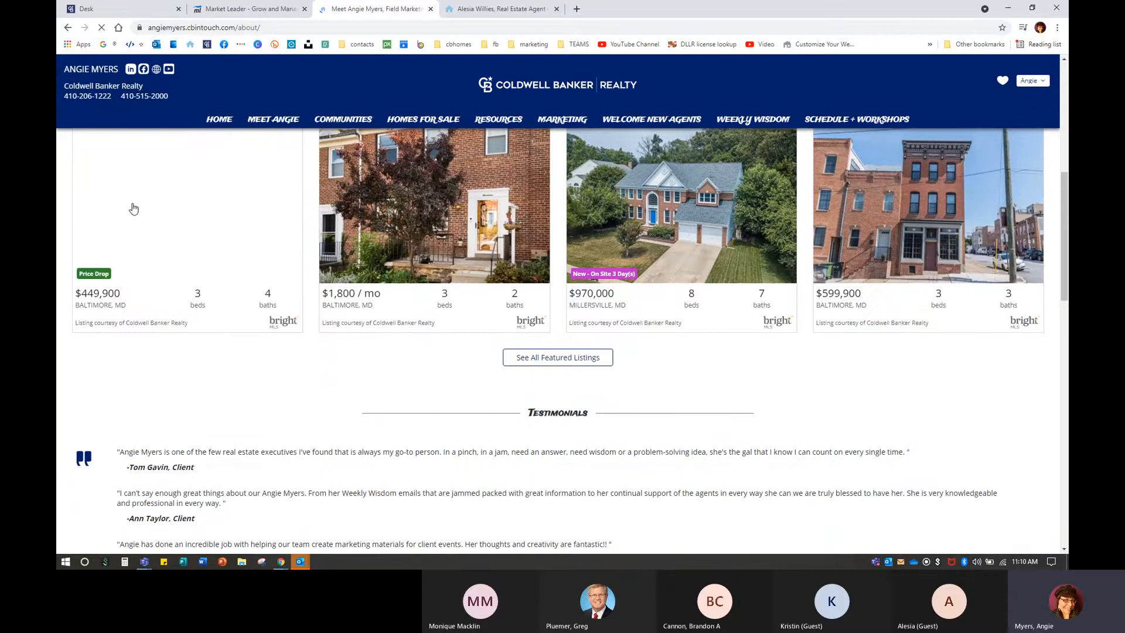
scroll(340, 419, down, 4)
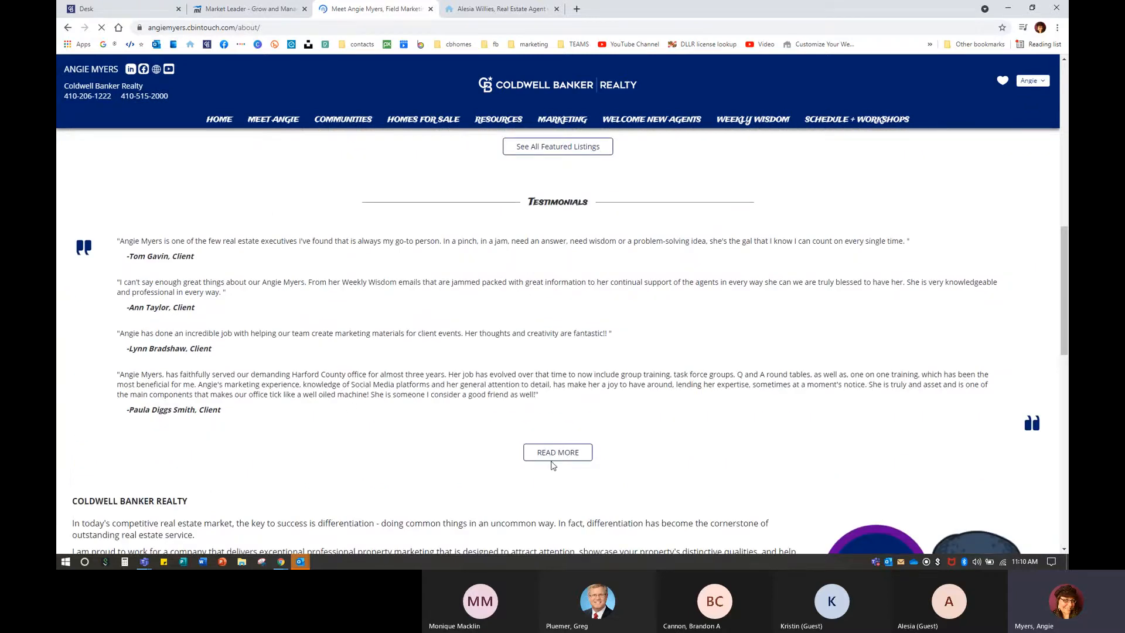
click(544, 459)
Read the testimonials down to the footer, then switch to the InTouch admin dashboard.
scroll(521, 430, down, 2)
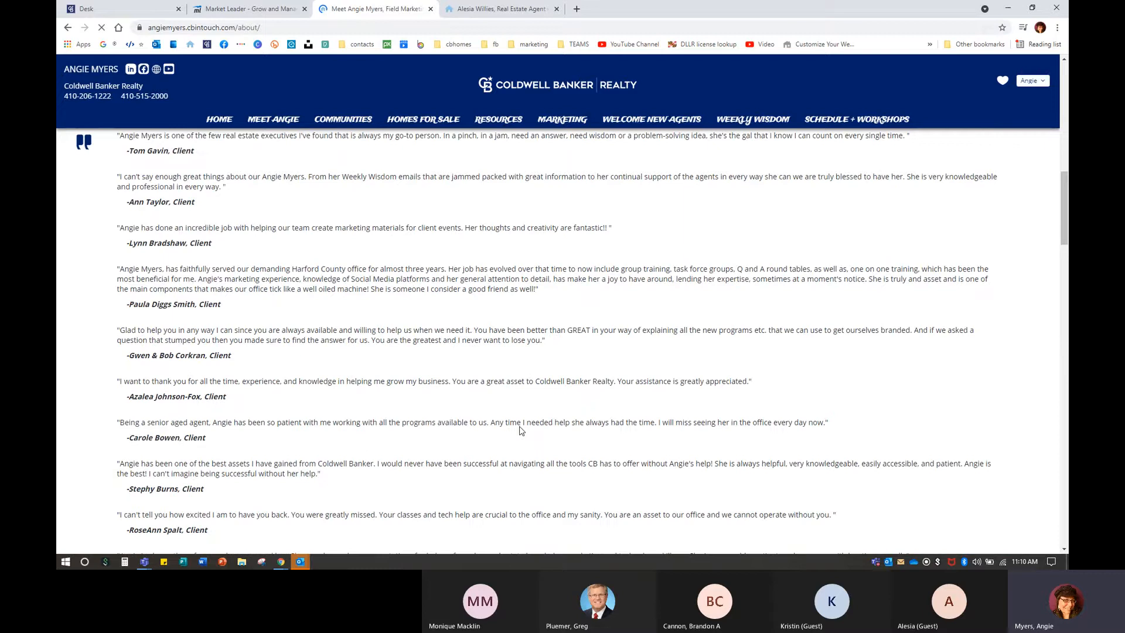
scroll(521, 431, down, 5)
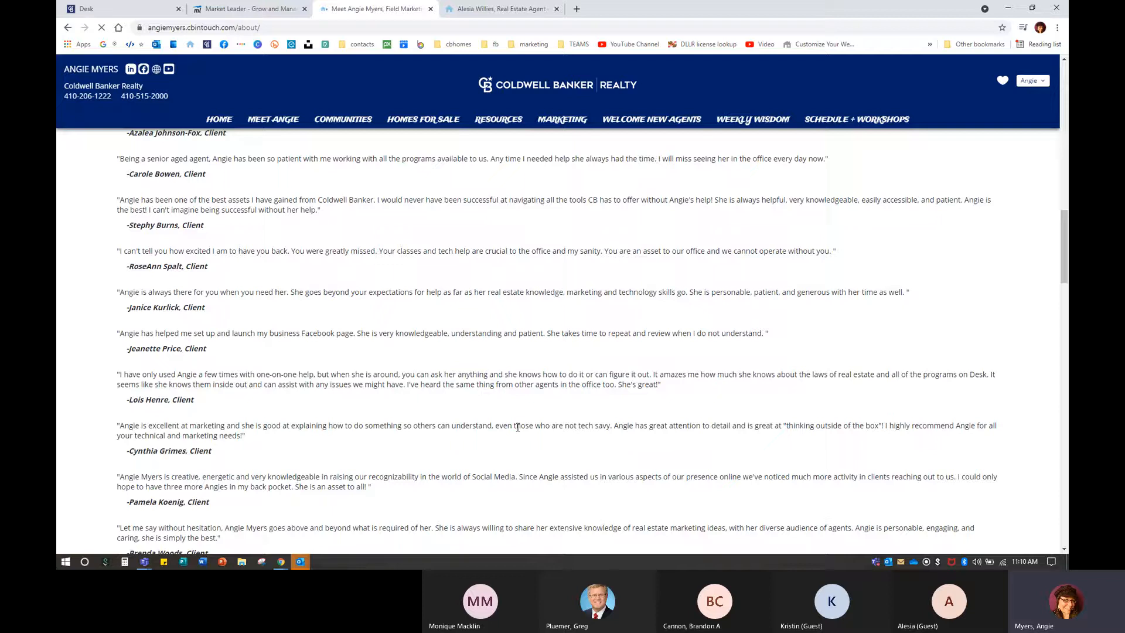
scroll(518, 426, down, 15)
scroll(514, 426, down, 7)
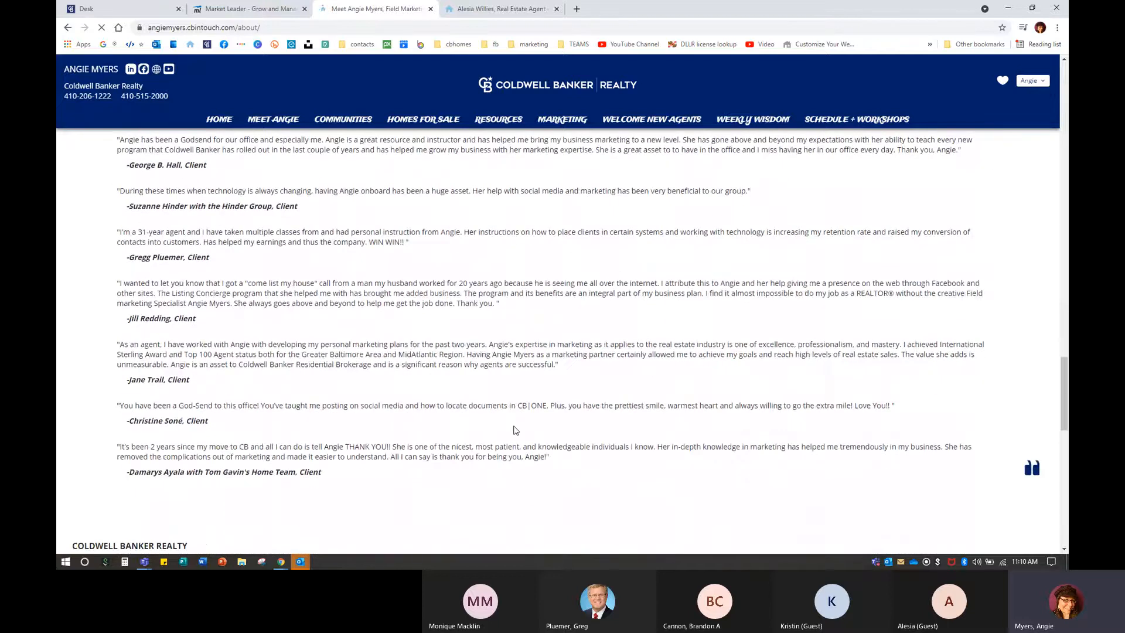
scroll(515, 430, down, 4)
scroll(515, 426, down, 2)
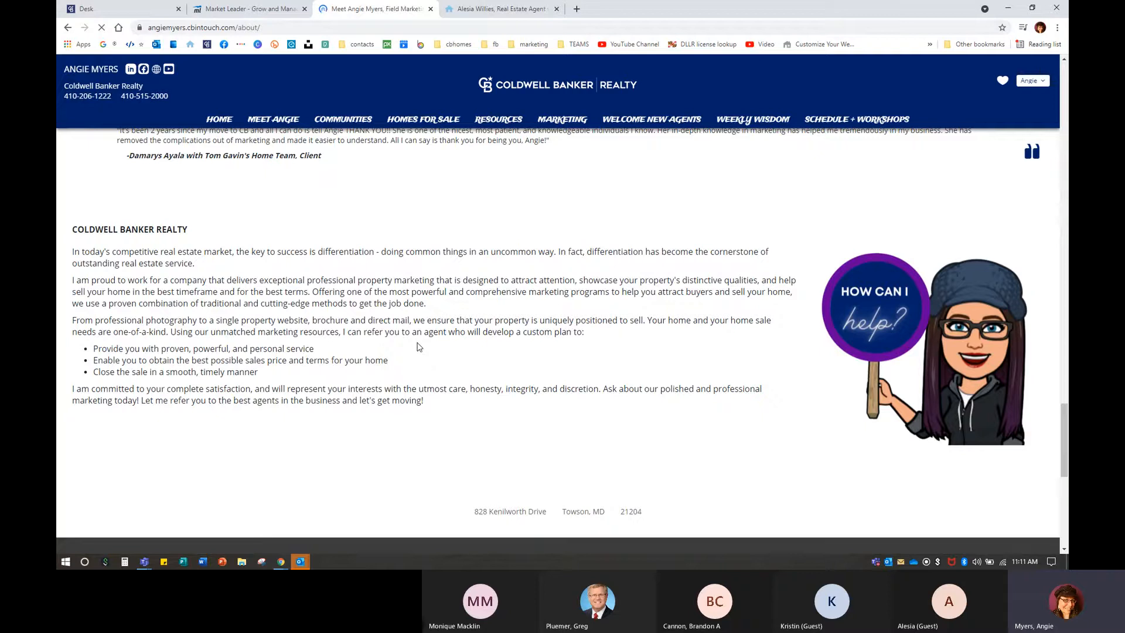
click(244, 9)
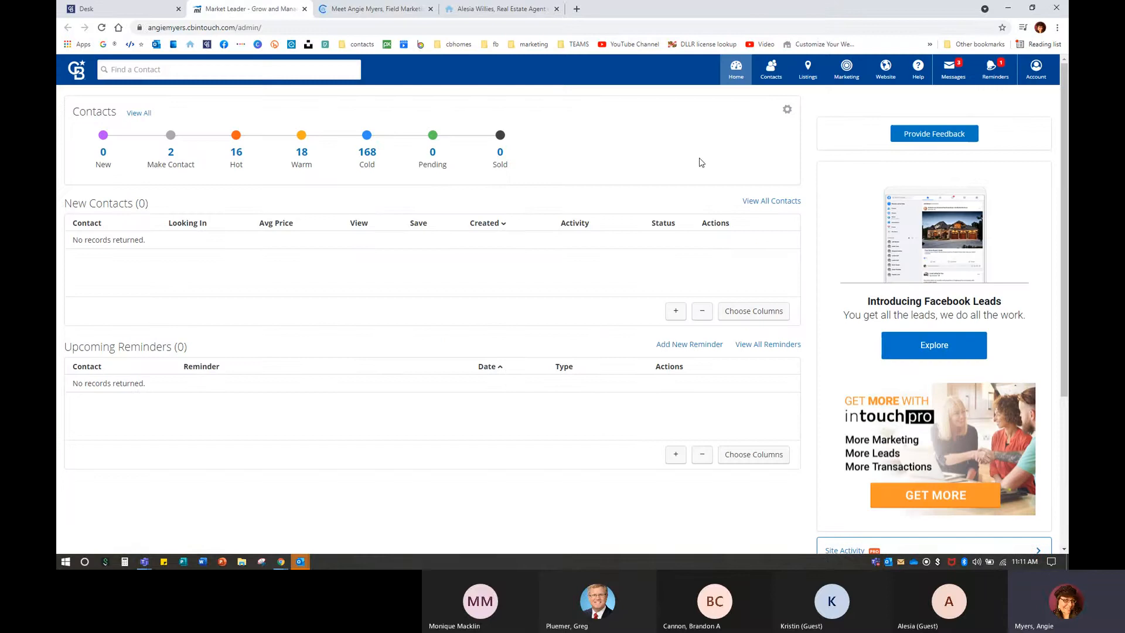
Zoom the InTouch page to 150% and choose account settings from the account menu.
click(882, 72)
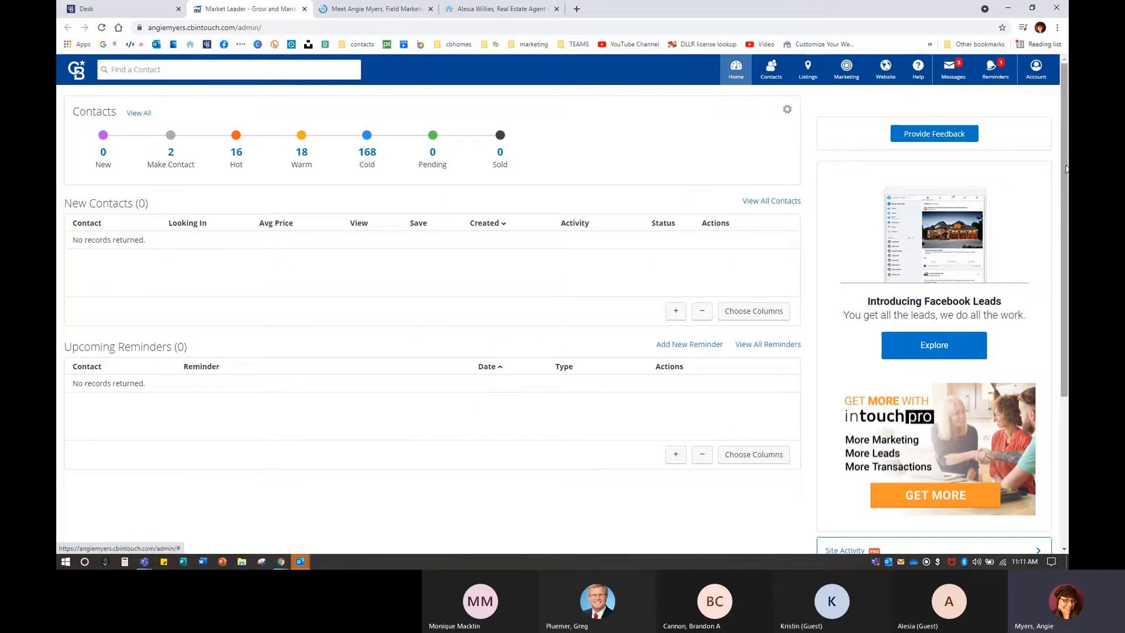
click(1036, 71)
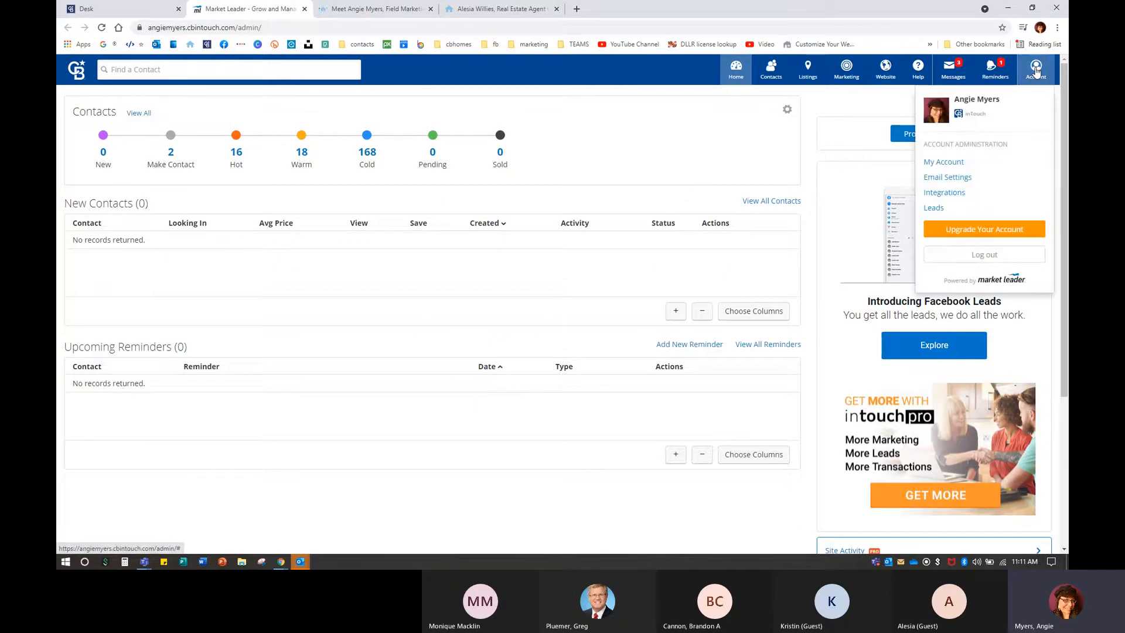
click(1035, 72)
click(1035, 71)
click(1036, 72)
key(ctrl+plus)
key(ctrl+plus)
key(ctrl+plus)
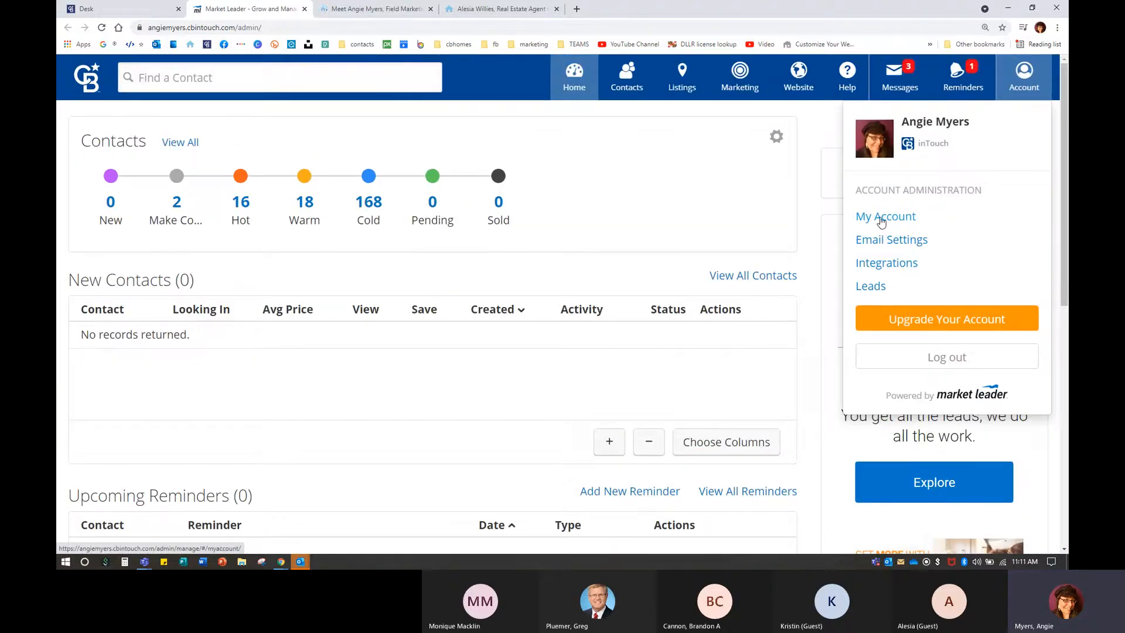
click(881, 222)
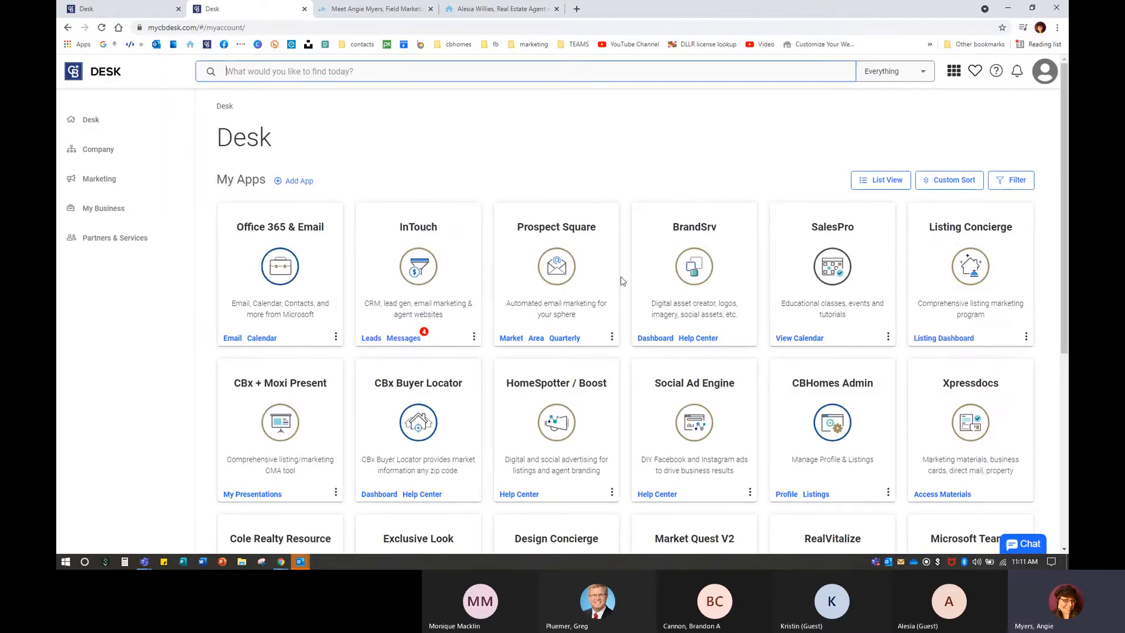
Relaunch InTouch from Desk as the agent and go to the My Account settings page.
click(450, 266)
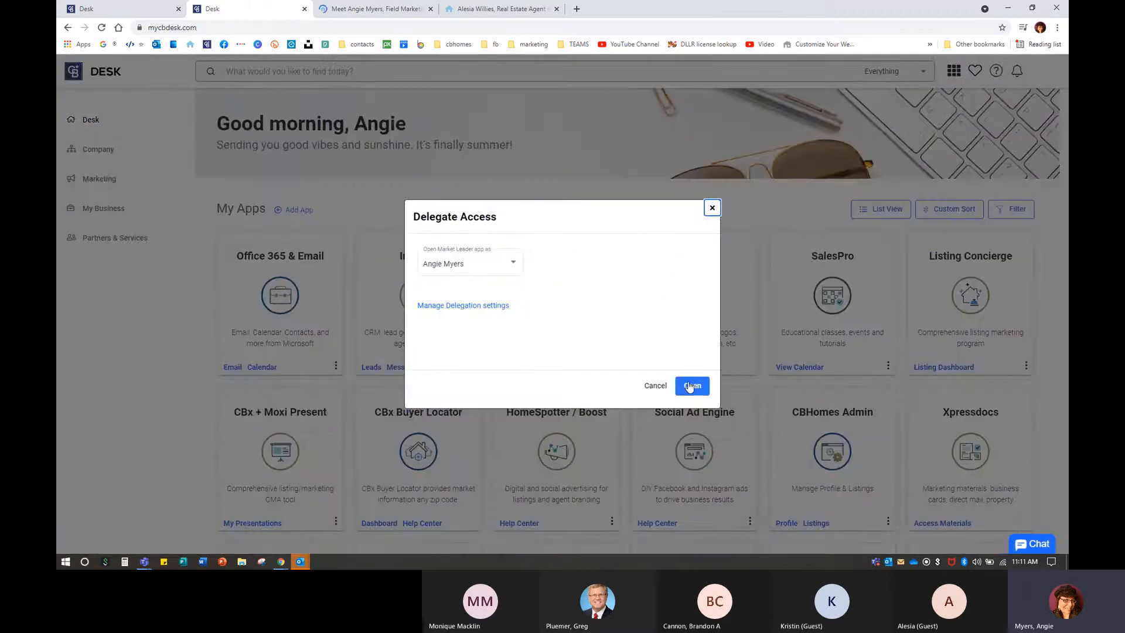
click(691, 385)
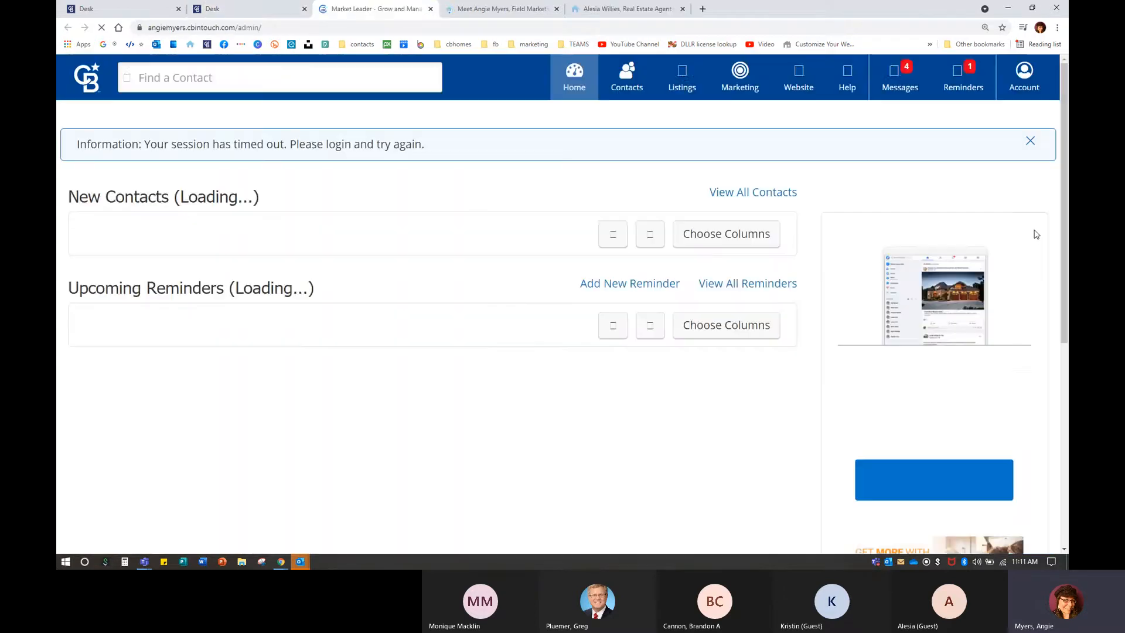
click(1026, 81)
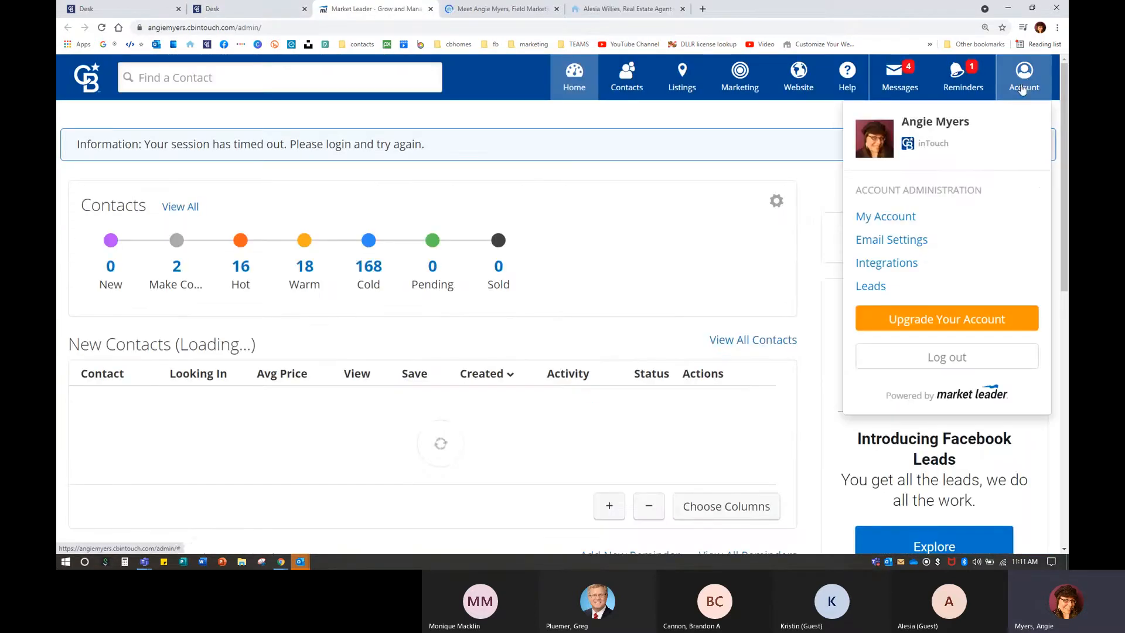
click(879, 217)
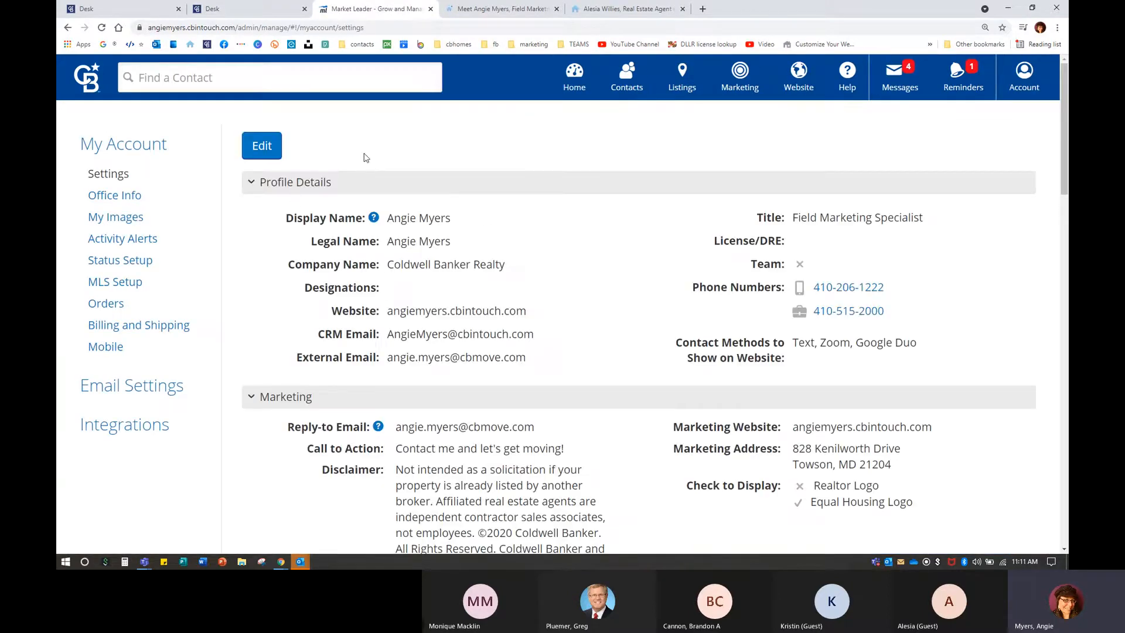
Edit the profile details and set the Title to REALTOR®.
click(270, 156)
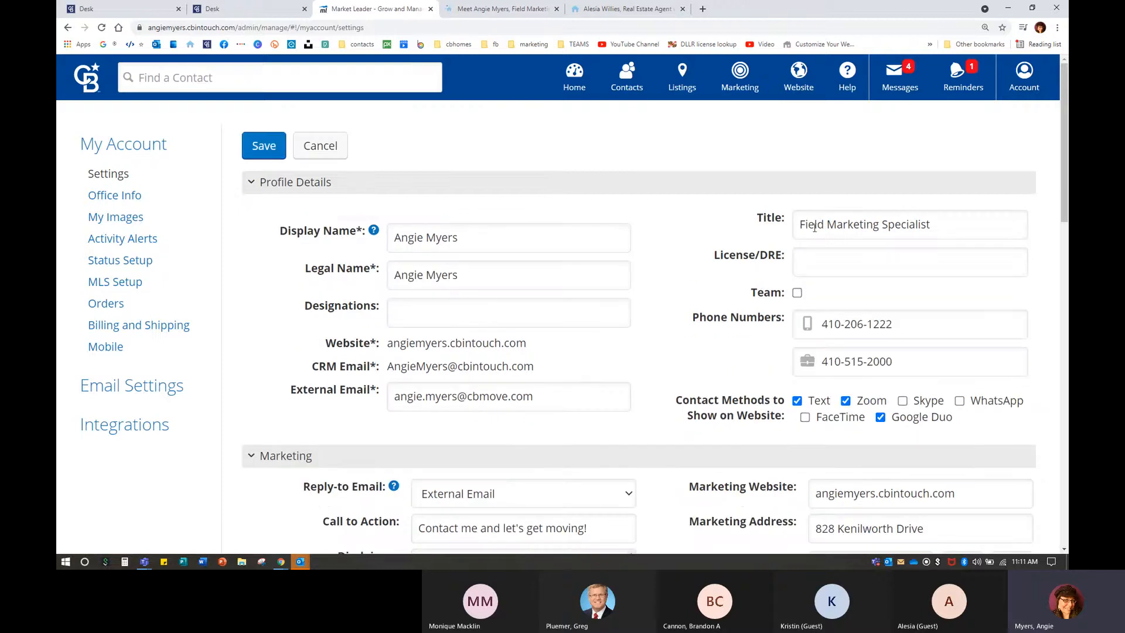
drag(801, 226, 945, 225)
text(re)
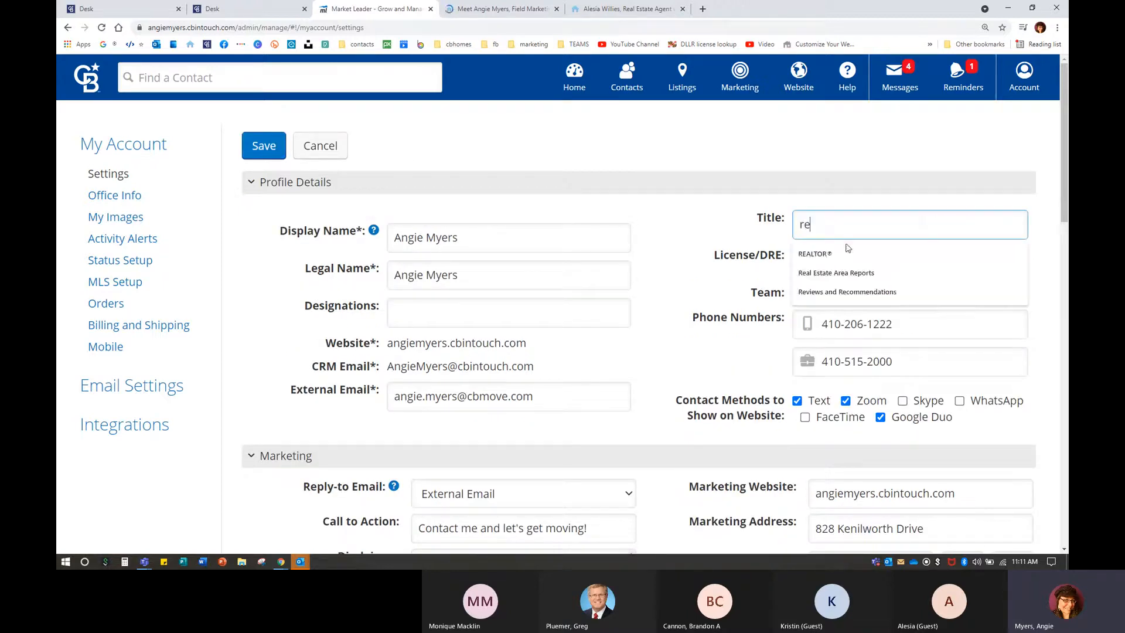
click(837, 256)
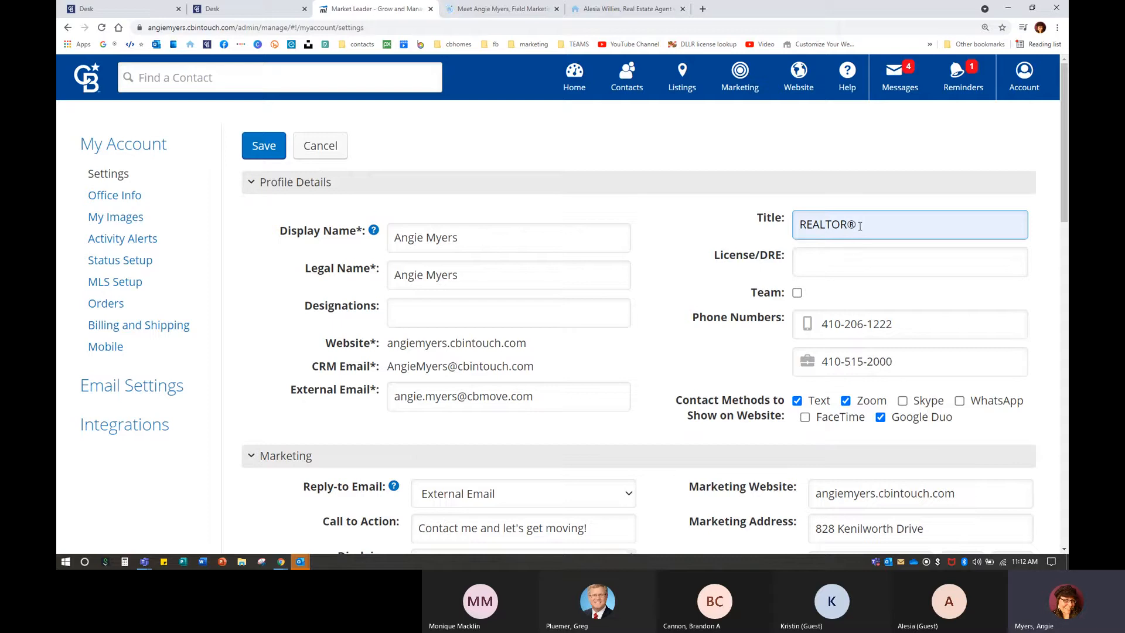
Change the Title back to Field Marketing Specialist and scroll down the settings.
drag(873, 223, 714, 226)
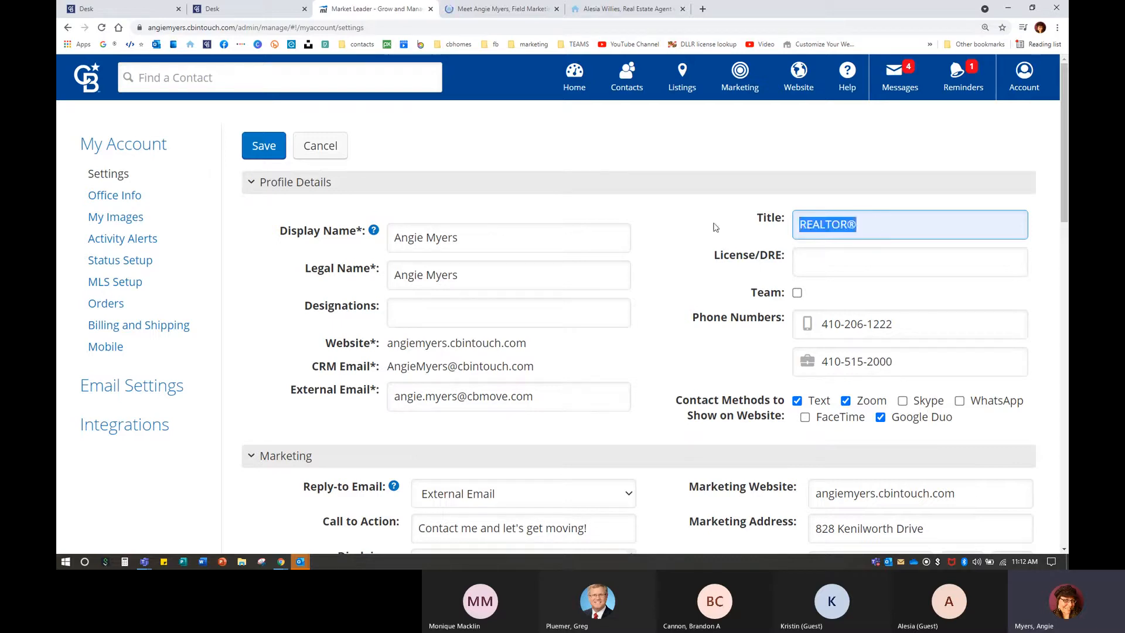
text(F)
click(819, 255)
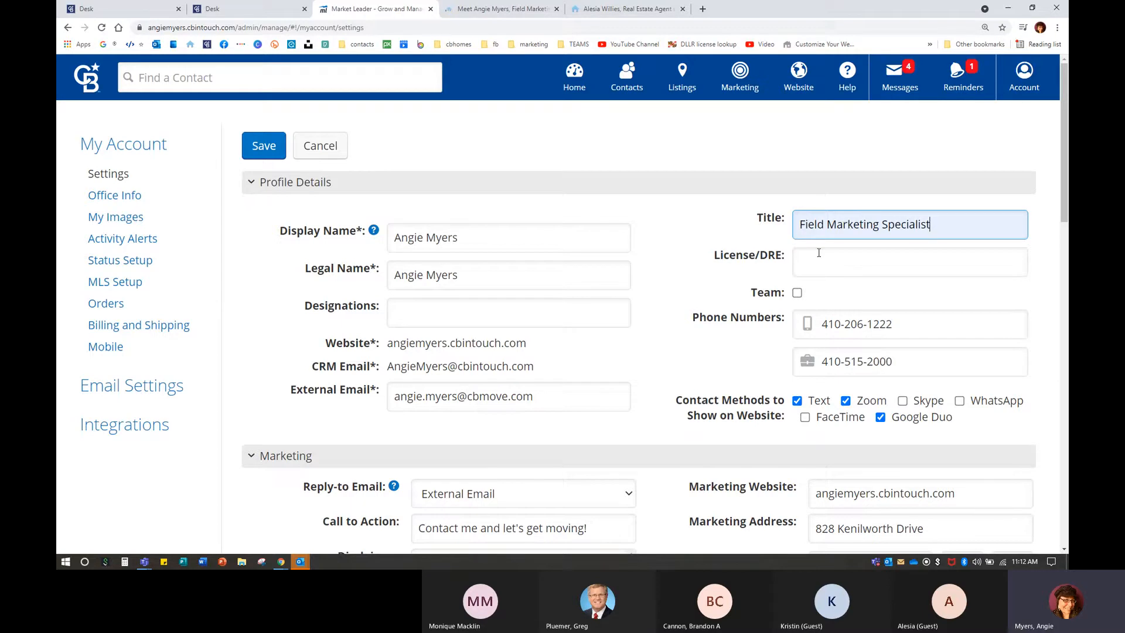
key(ctrl)
scroll(734, 252, down, 3)
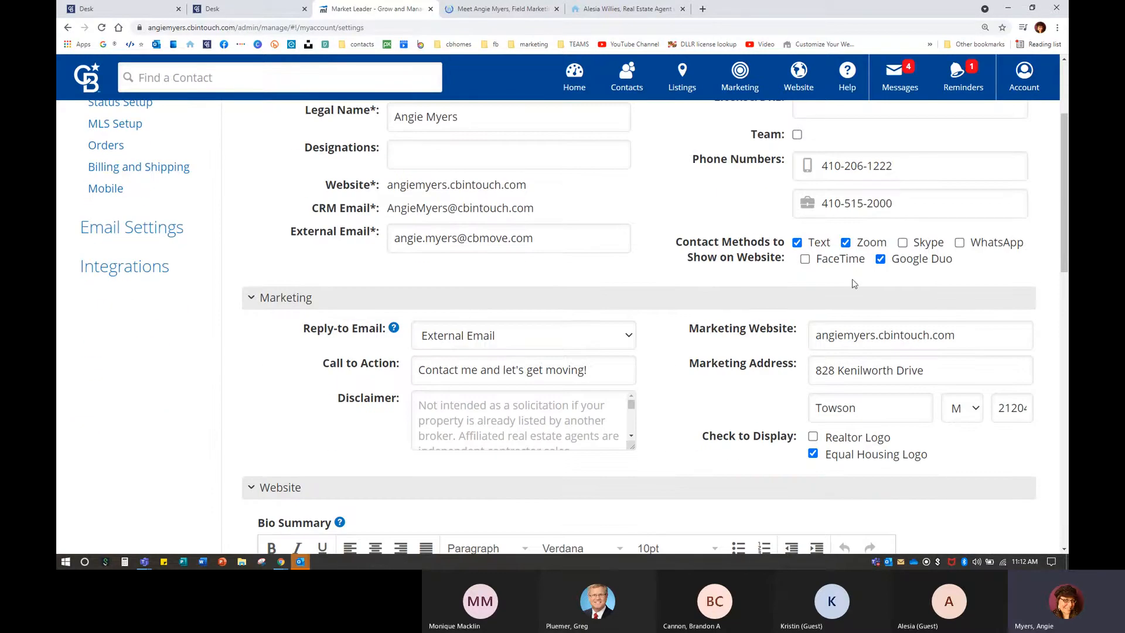
click(505, 9)
mouse_move(133, 157)
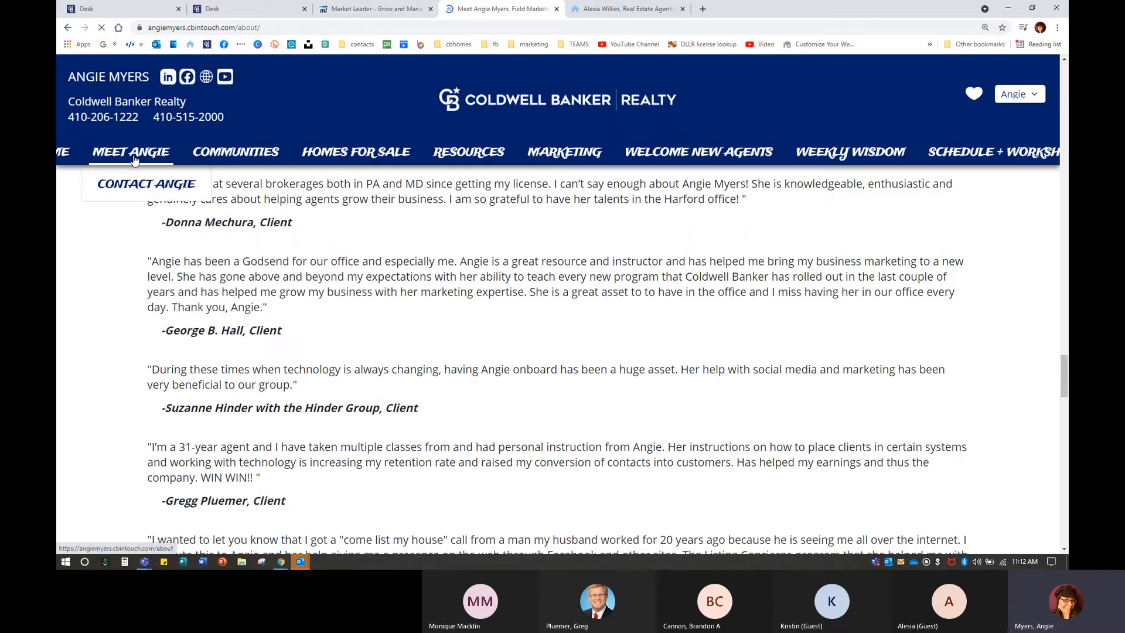
mouse_move(234, 155)
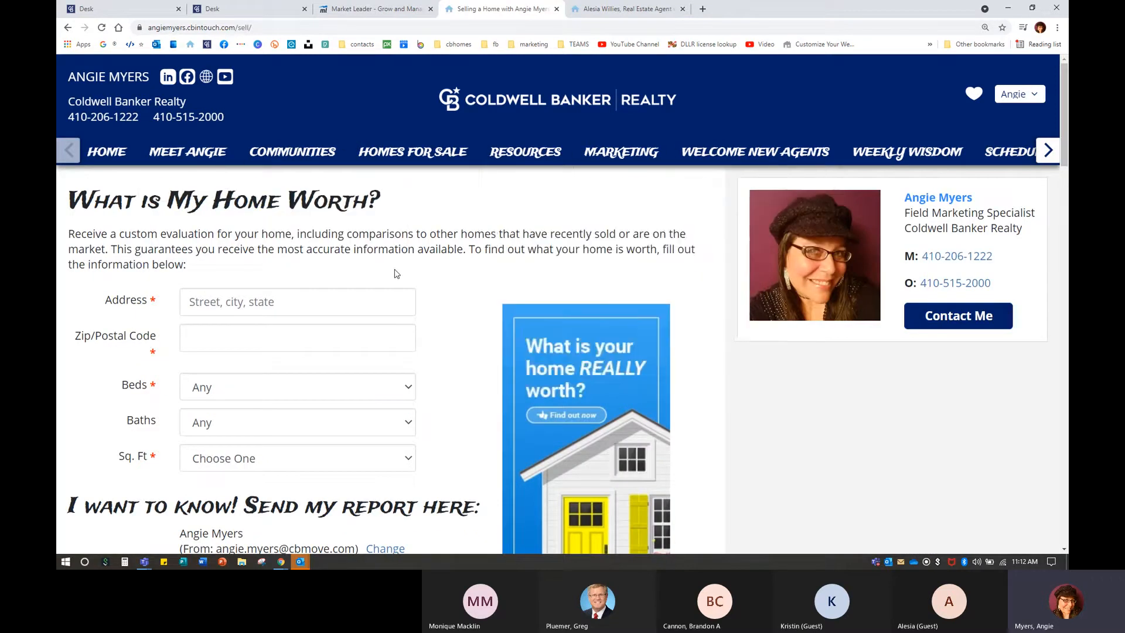
key(ctrl+minus)
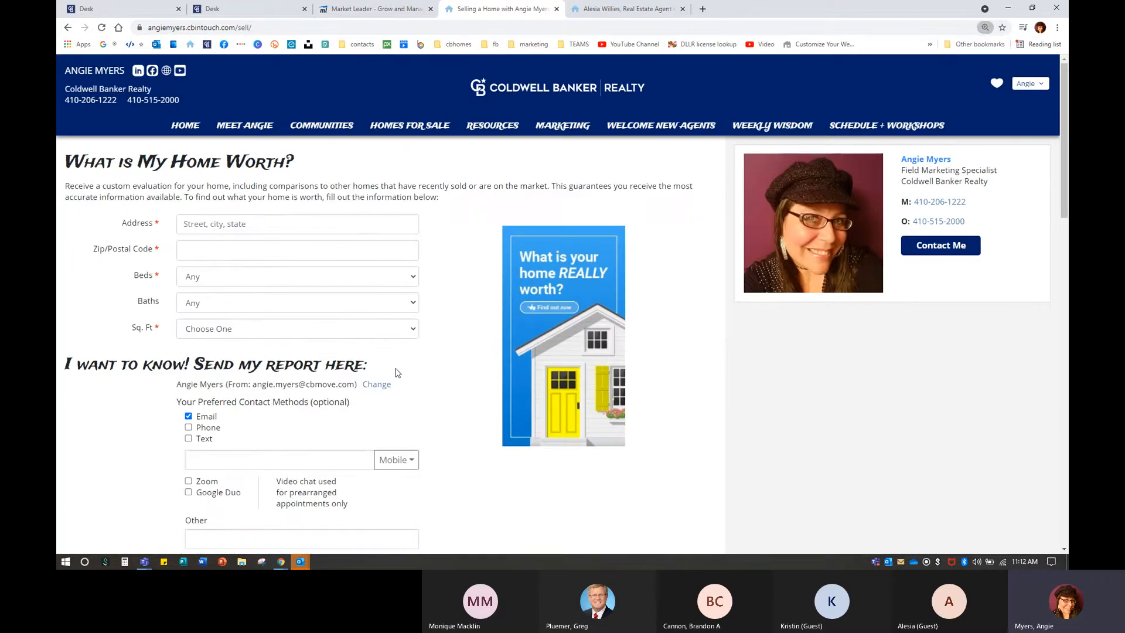
scroll(169, 397, down, 2)
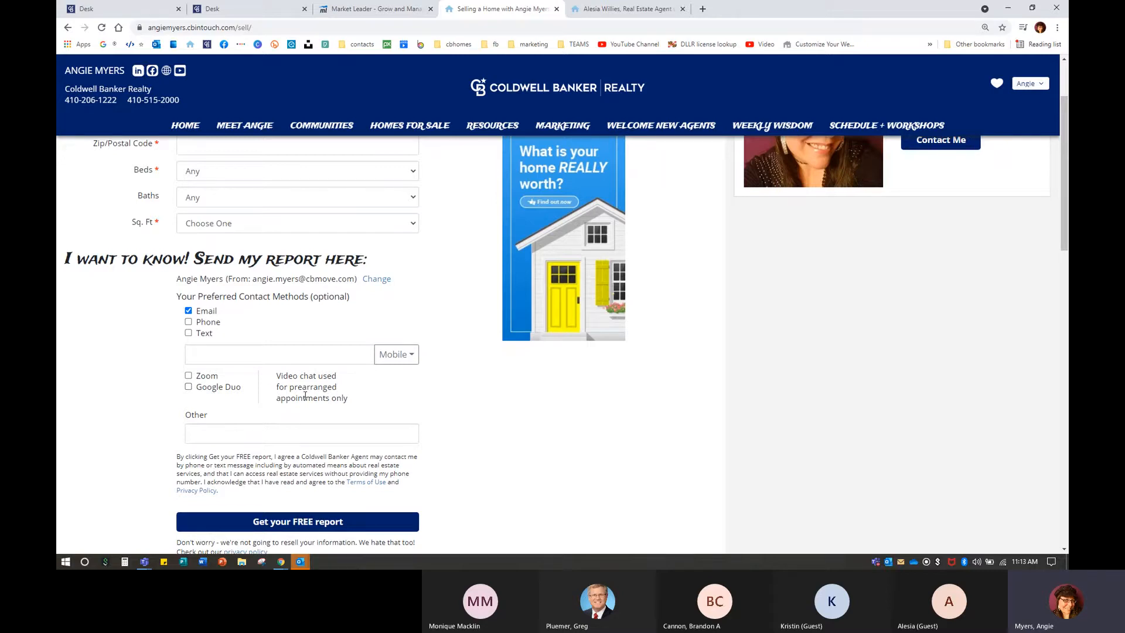
click(380, 9)
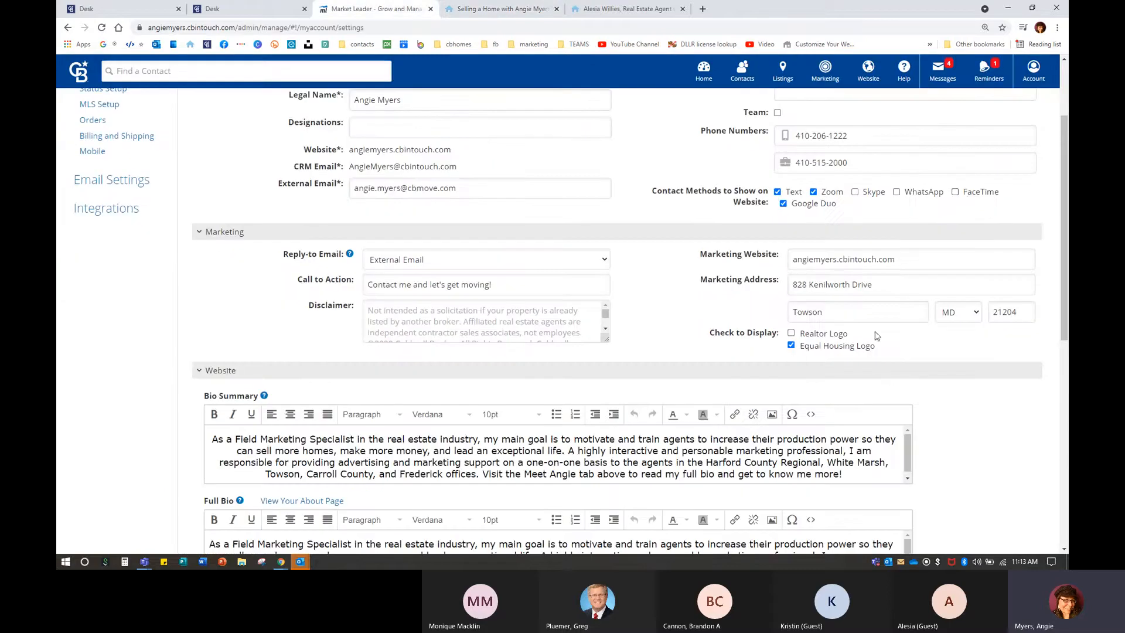
Compare the live home-value page and the other agent's public profile with the settings form.
click(969, 198)
click(511, 8)
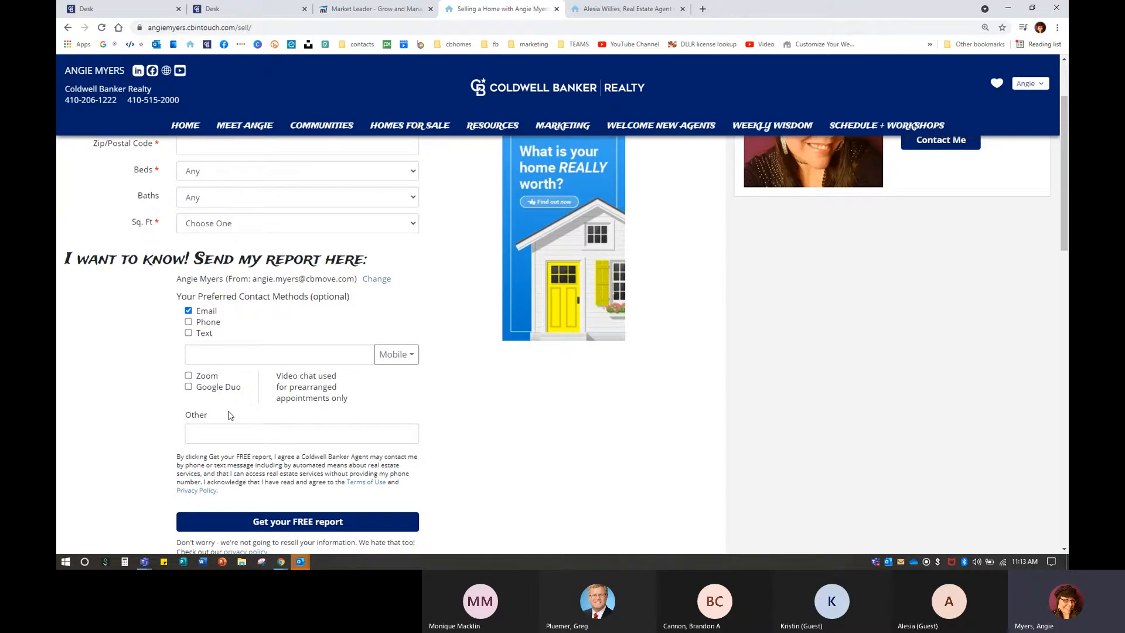
click(621, 9)
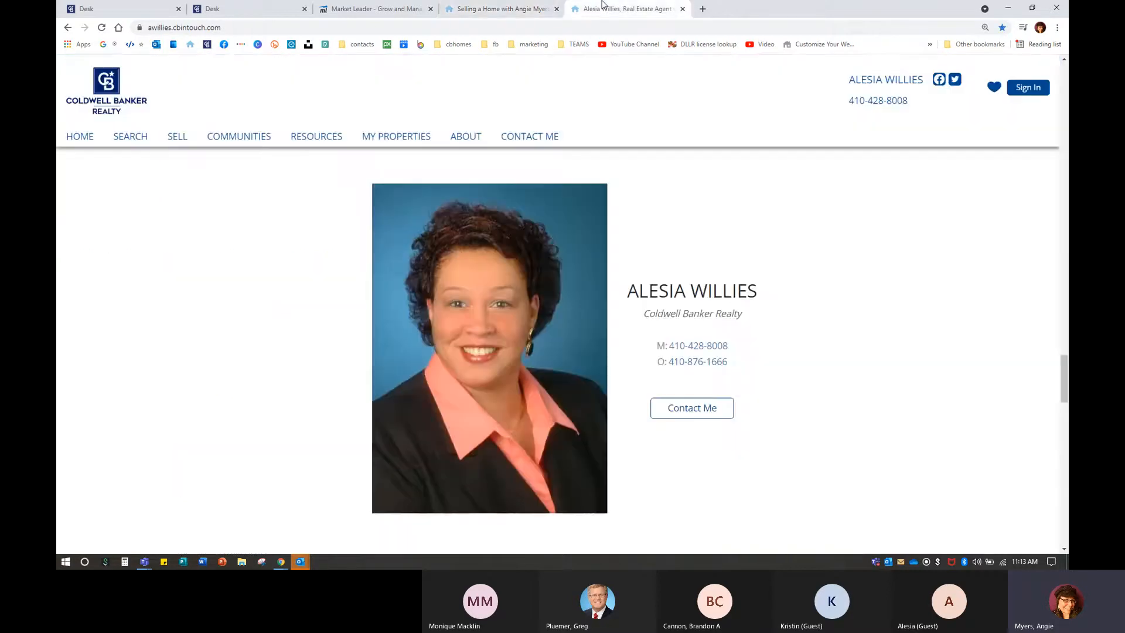
click(342, 7)
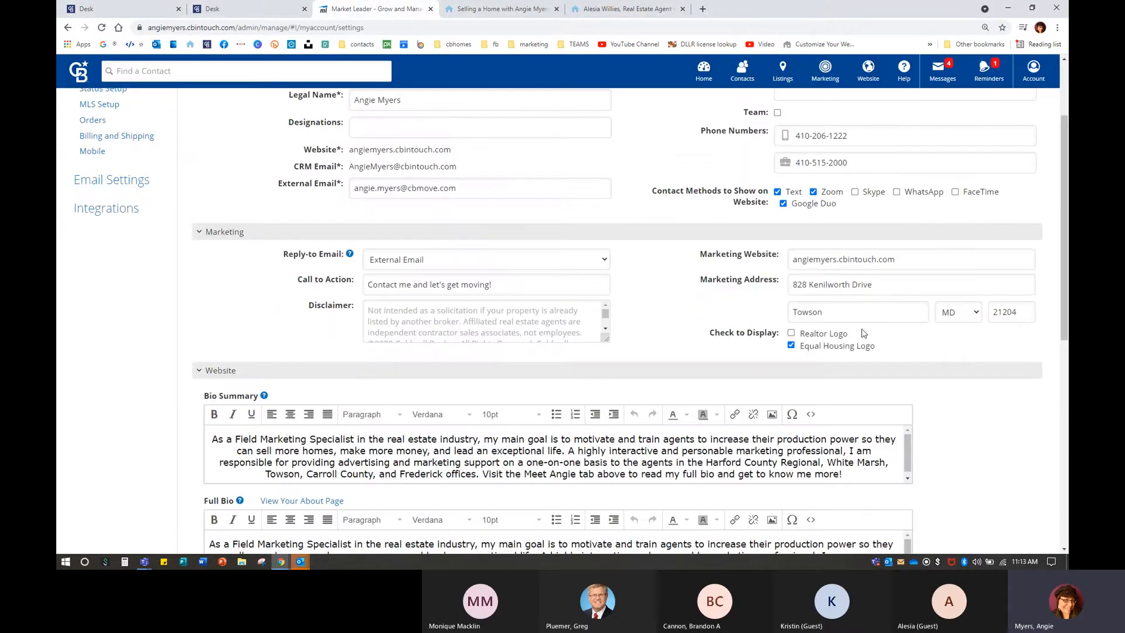
scroll(861, 334, up, 2)
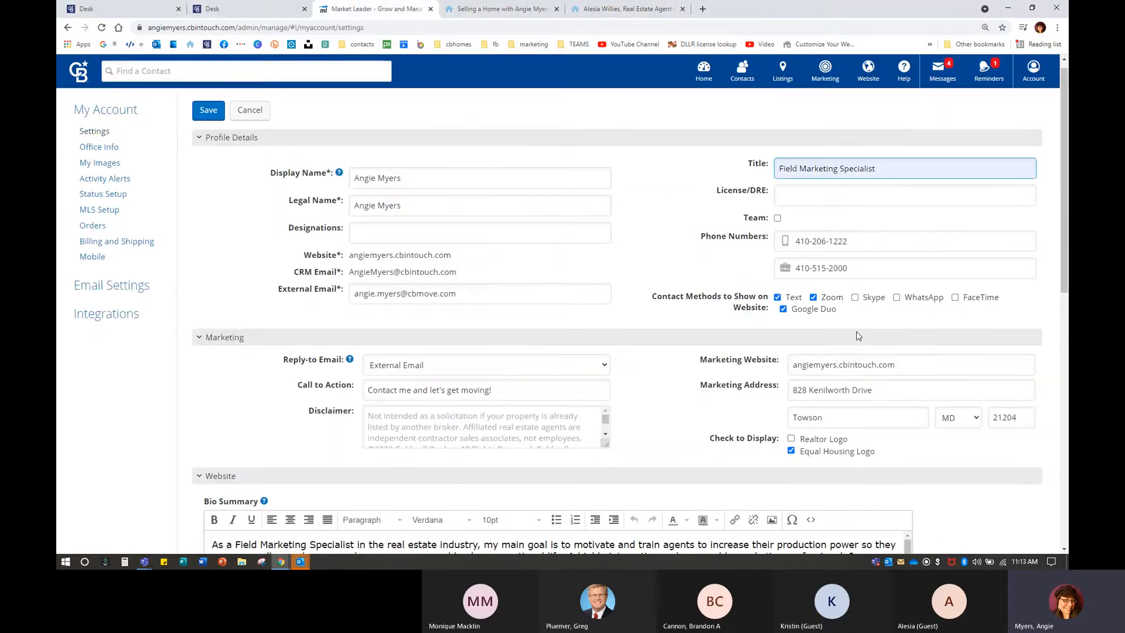
Toggle Google Duo off and back on as a contact method, then recheck the public pages.
click(783, 309)
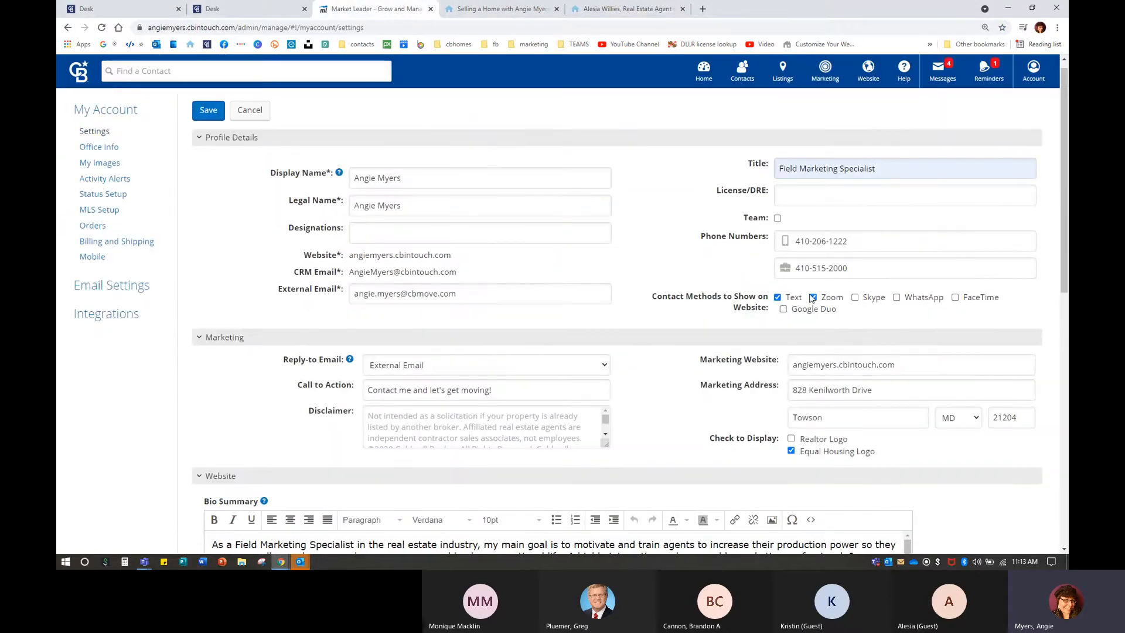
click(783, 310)
click(624, 8)
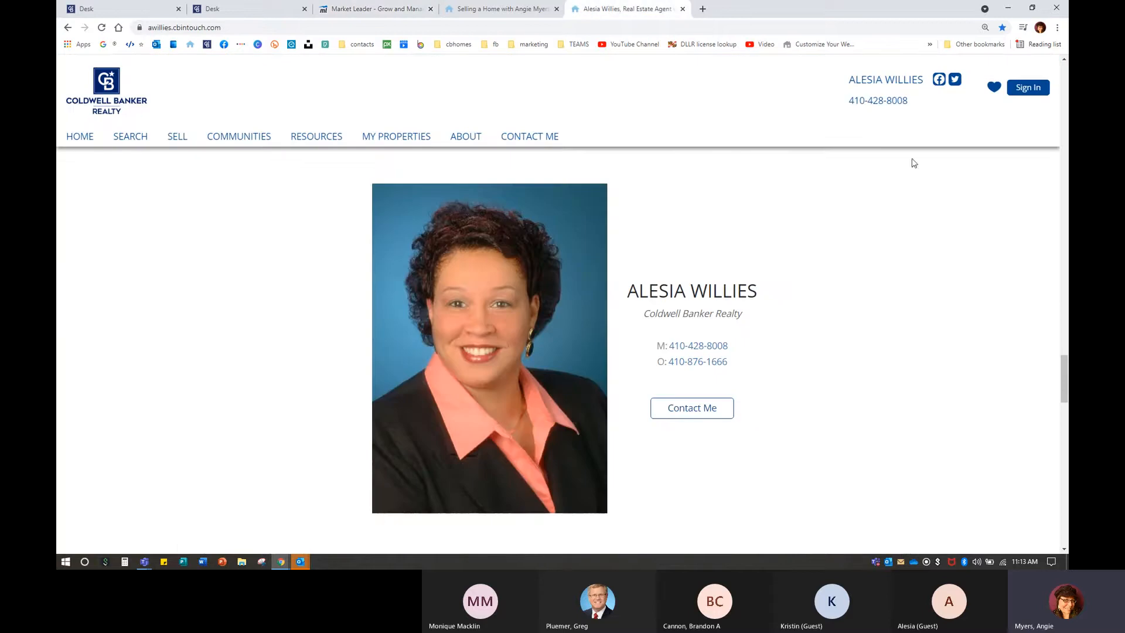
click(503, 9)
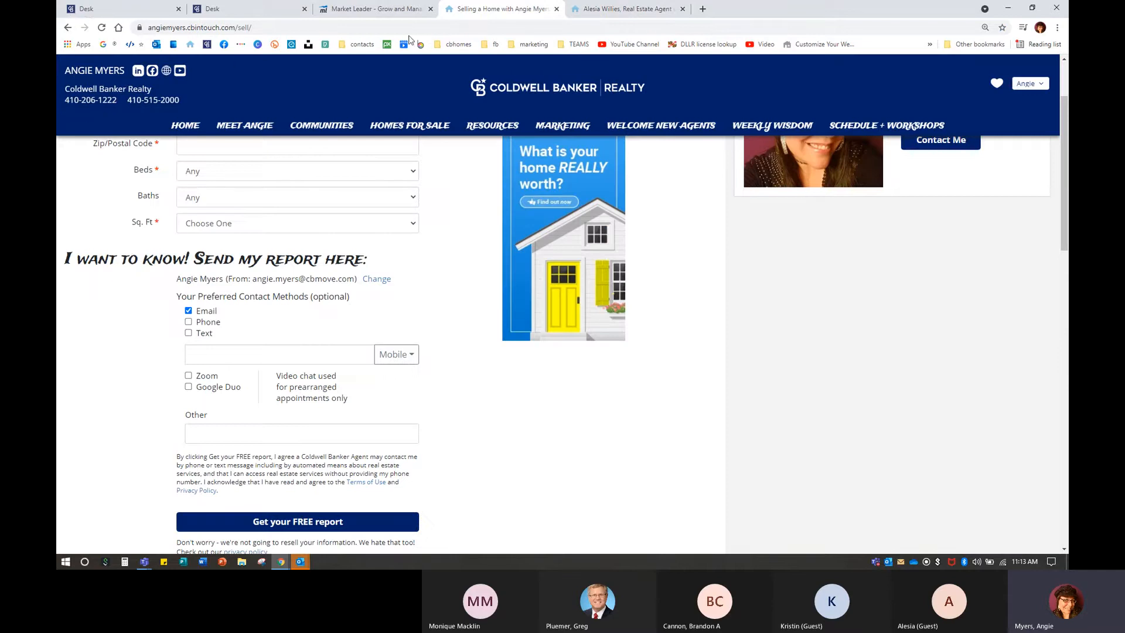
click(400, 11)
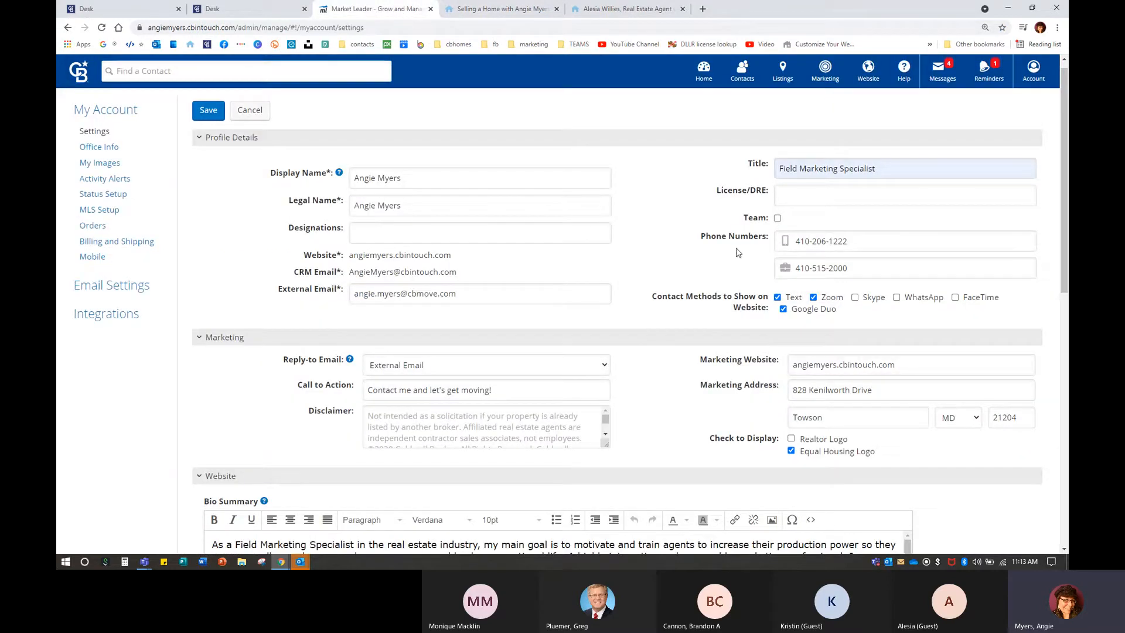
Append ', Field Marketing Specialist' to the Display Name and save the profile.
click(412, 181)
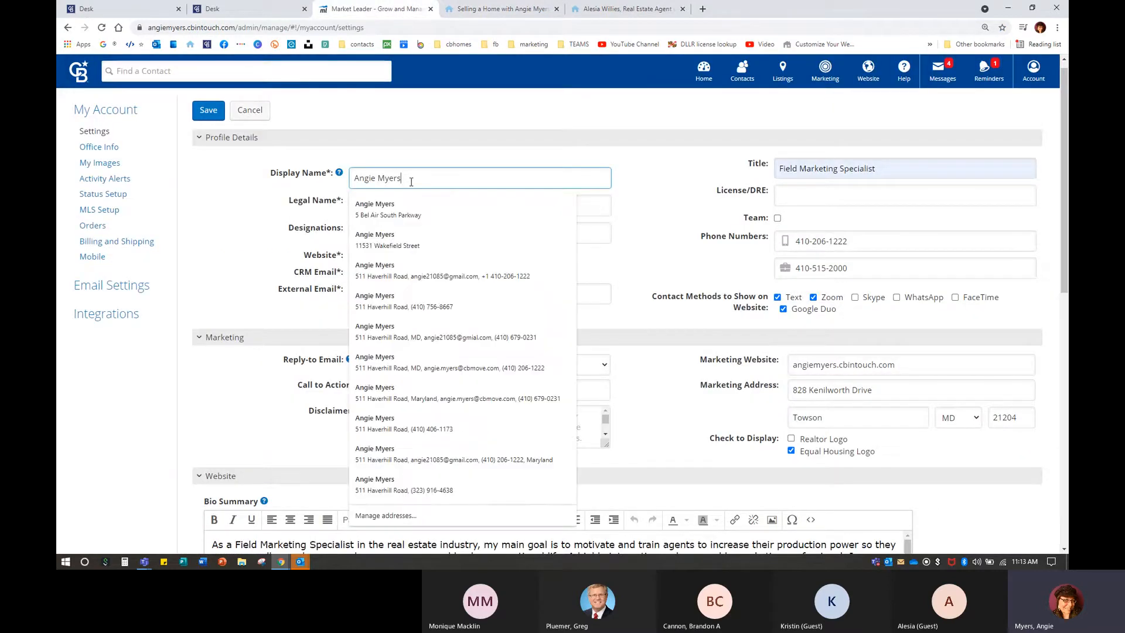
text(, Fiele)
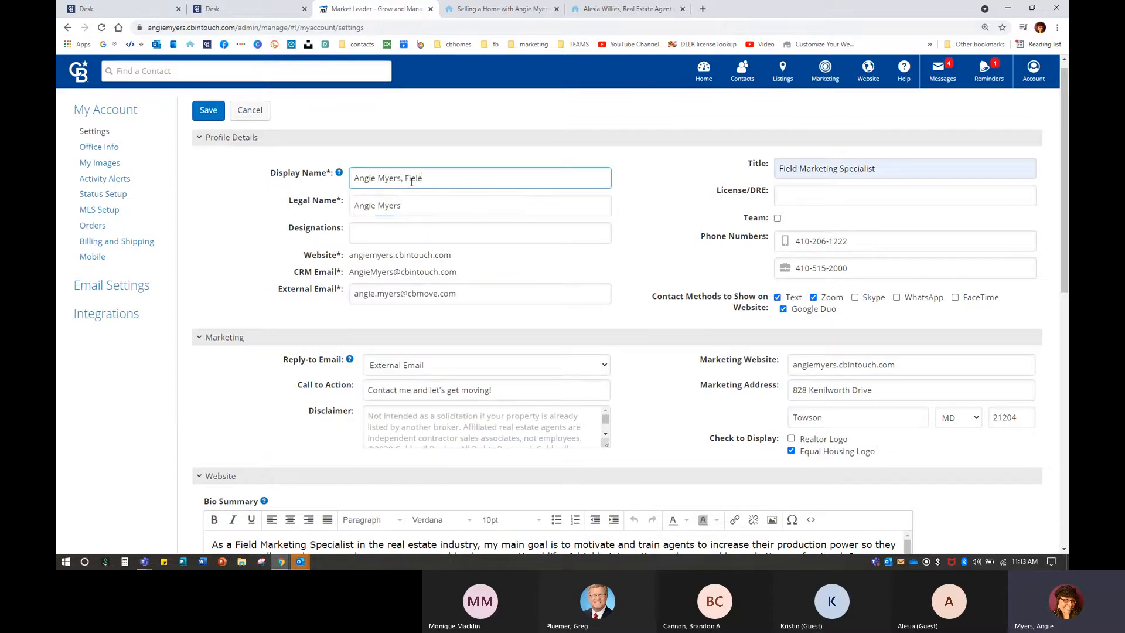
key(BackSpace)
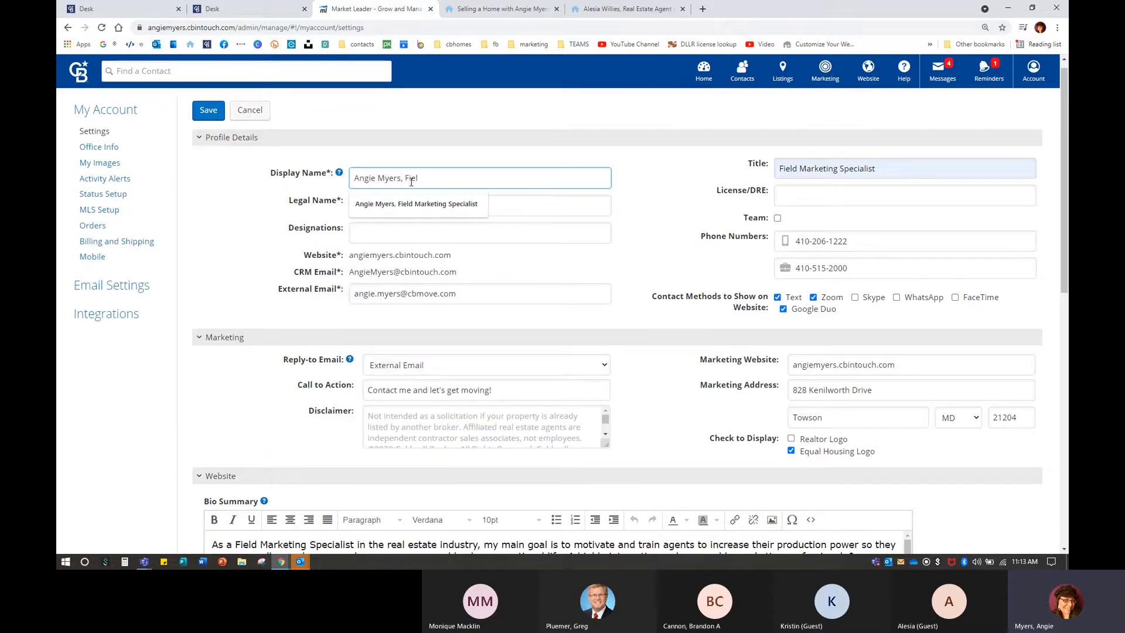
click(426, 206)
click(209, 115)
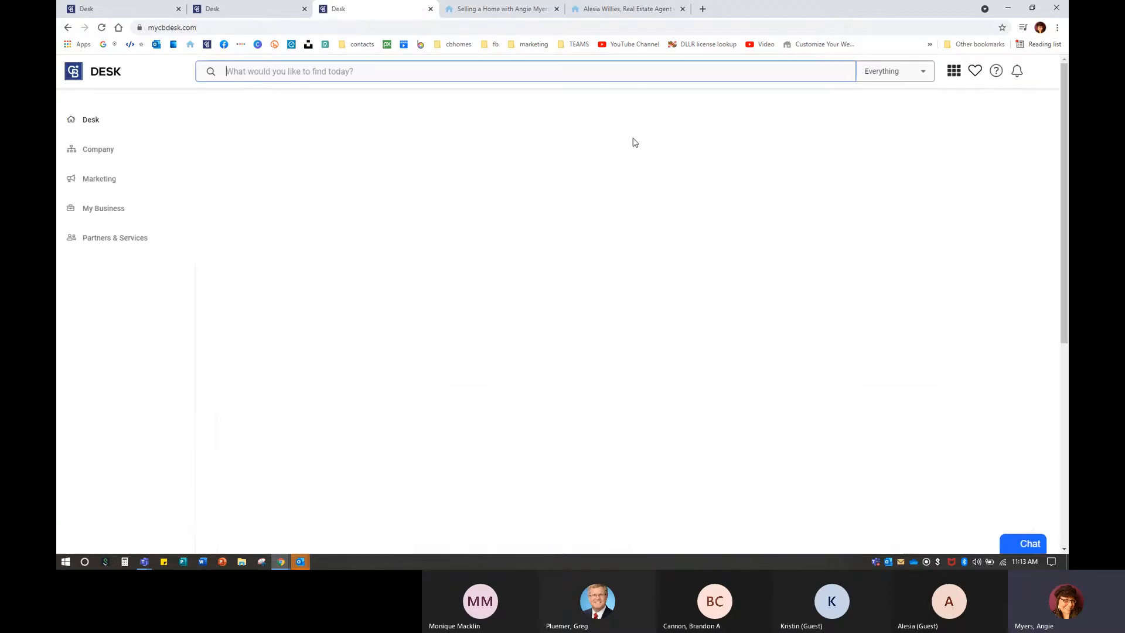
Open InTouch via Delegate Access and check My Account settings and the website's home page.
click(404, 290)
click(692, 385)
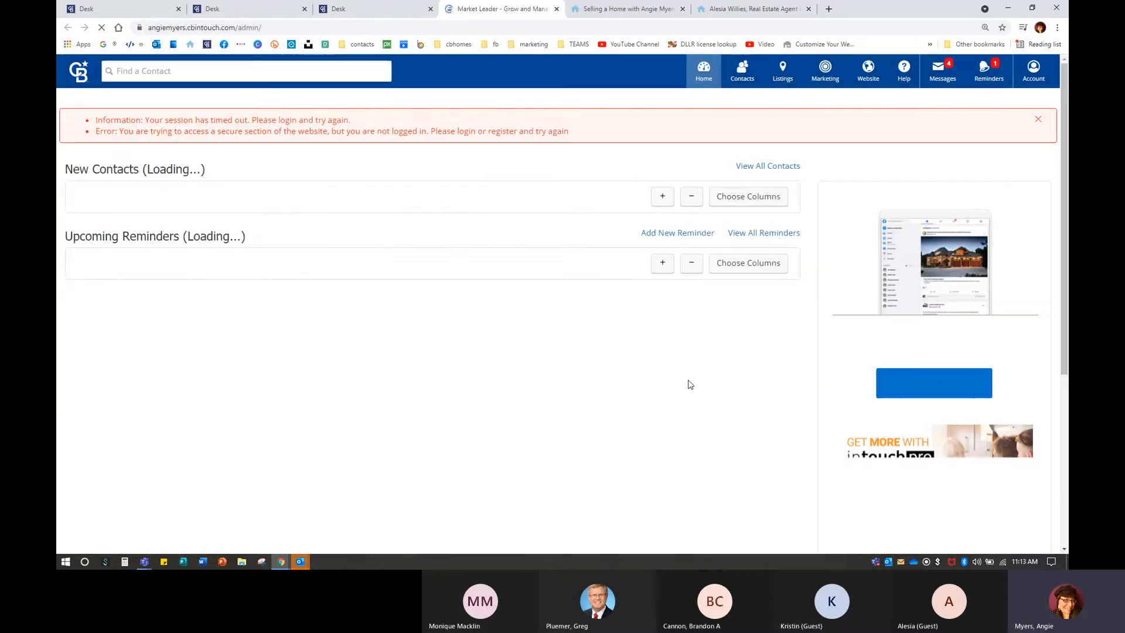
click(1043, 79)
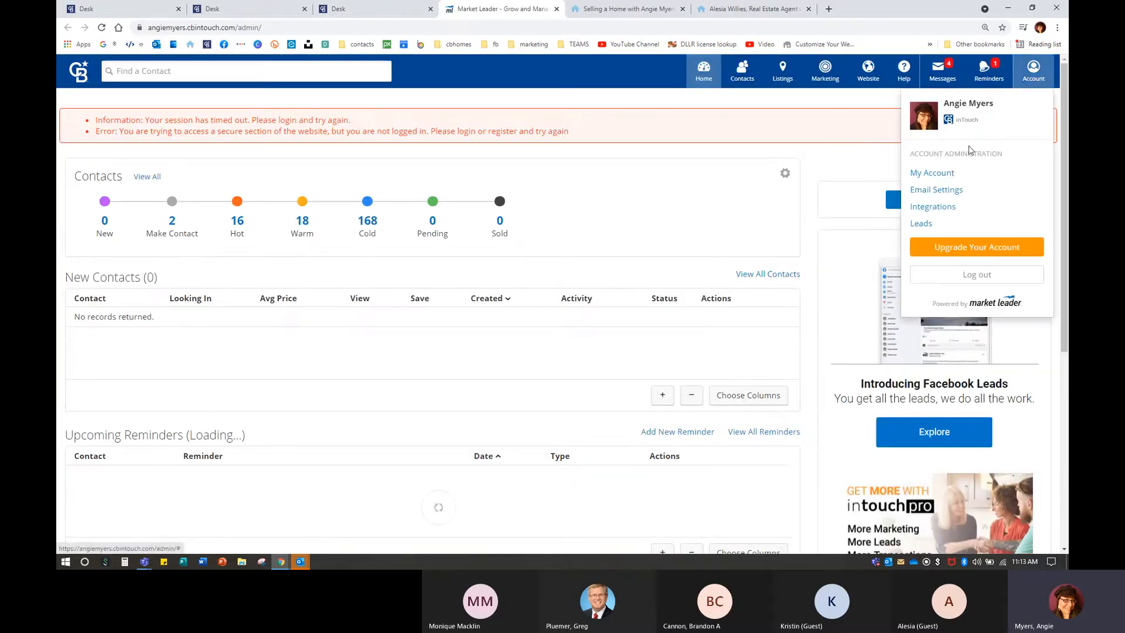
click(949, 173)
click(615, 12)
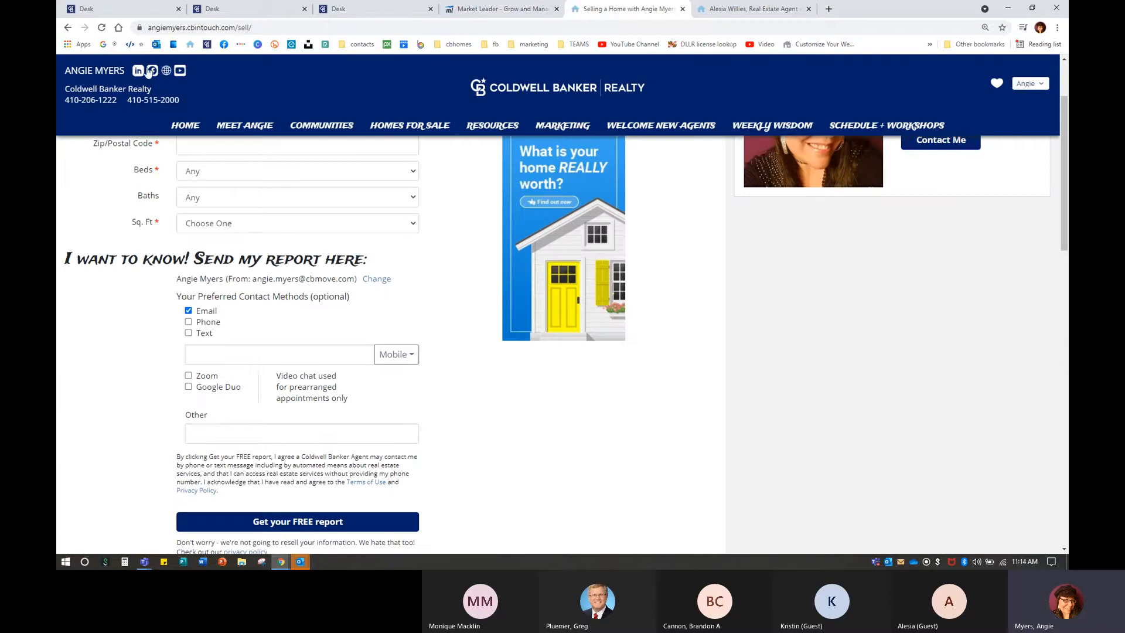
click(185, 126)
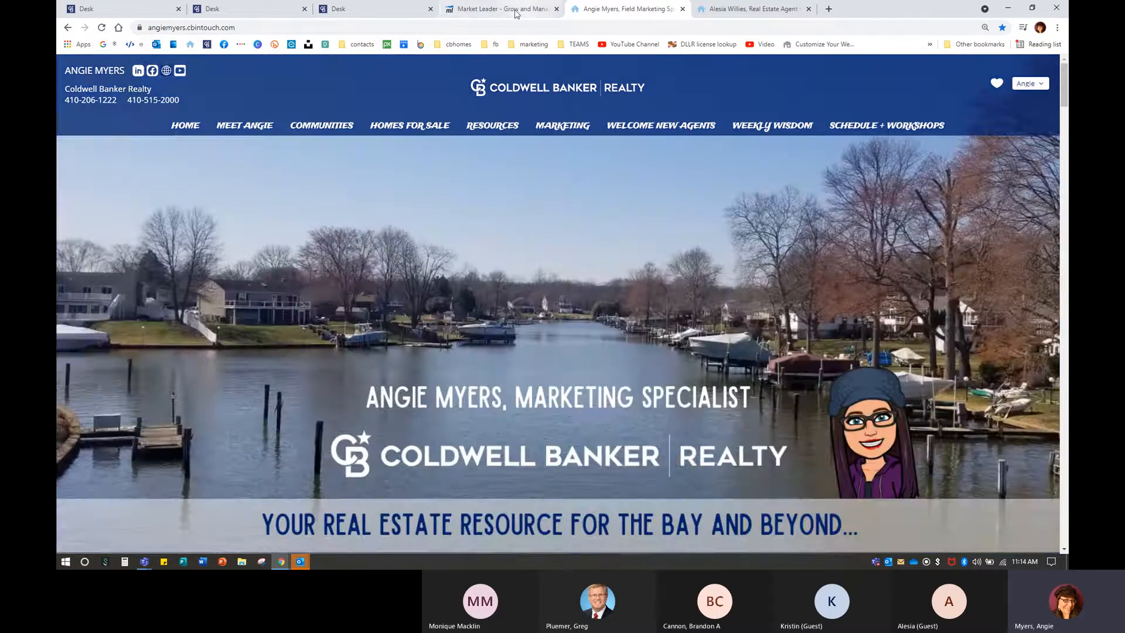
click(507, 10)
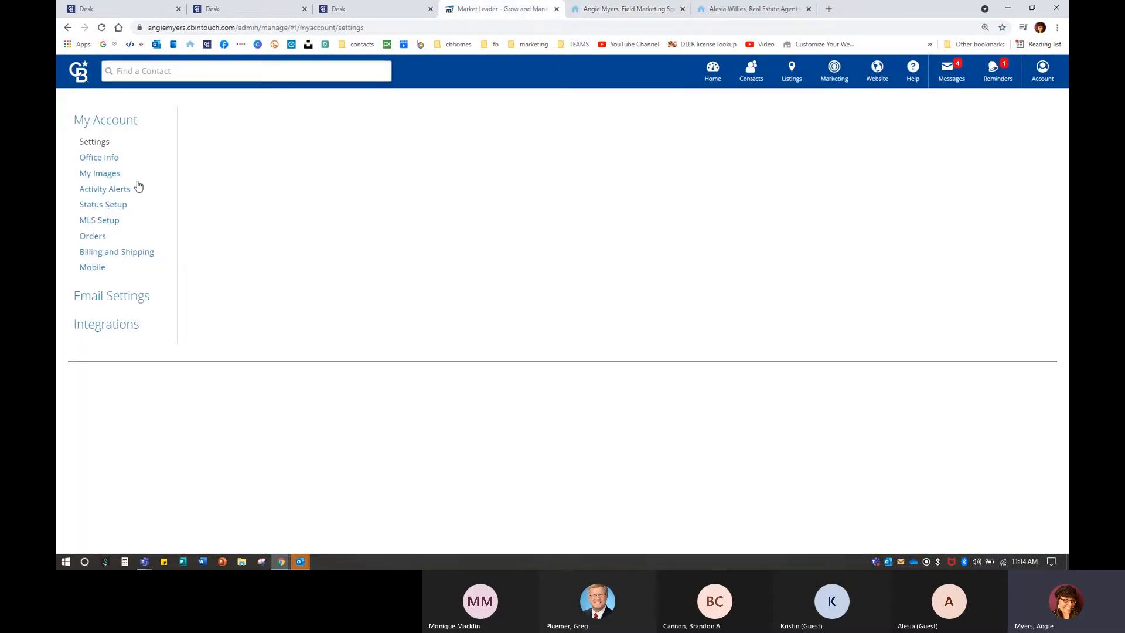
Close the InTouch admin tab and two extra Desk tabs, returning to the Desk apps page.
click(555, 9)
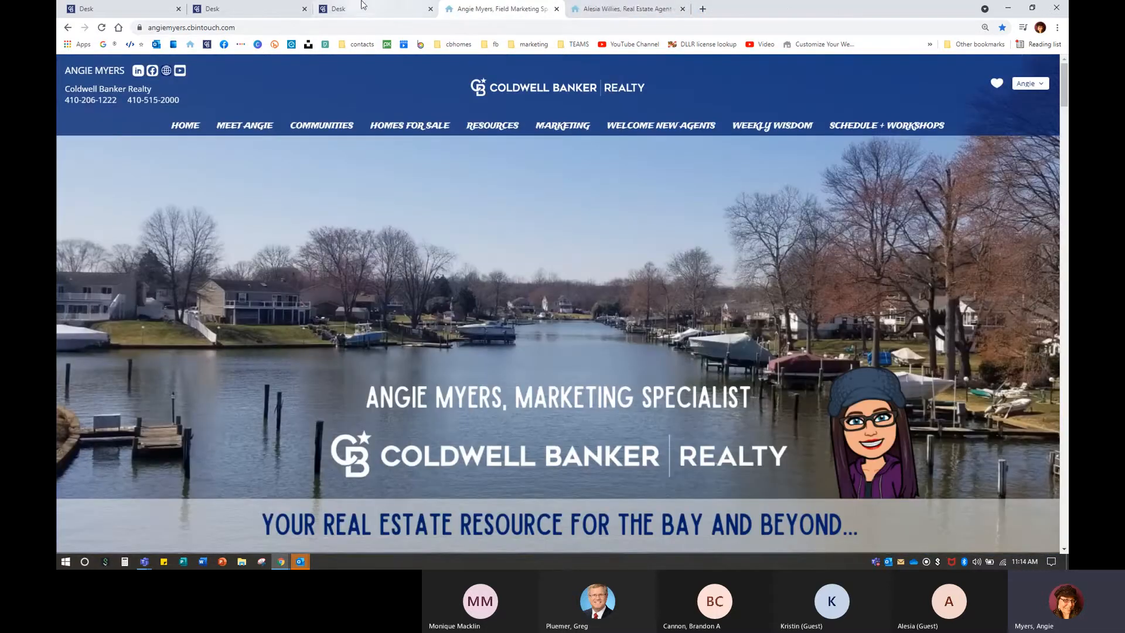
click(430, 9)
click(305, 10)
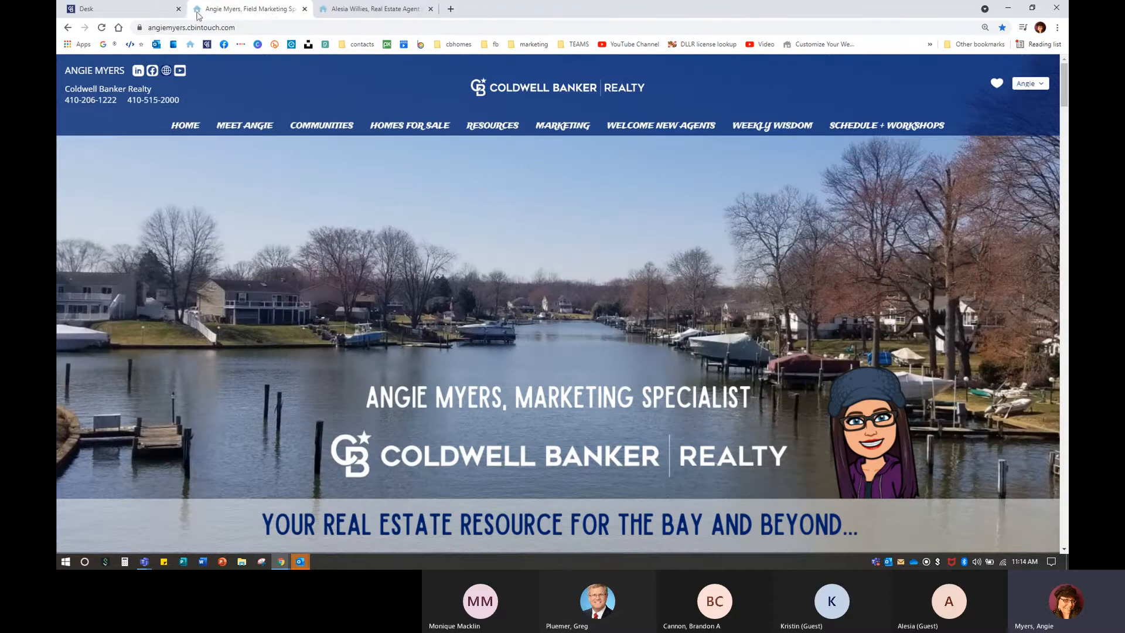
click(117, 10)
In the InTouch Support application, search the agent's name with branch 'carroll' and log into her CRM.
click(474, 366)
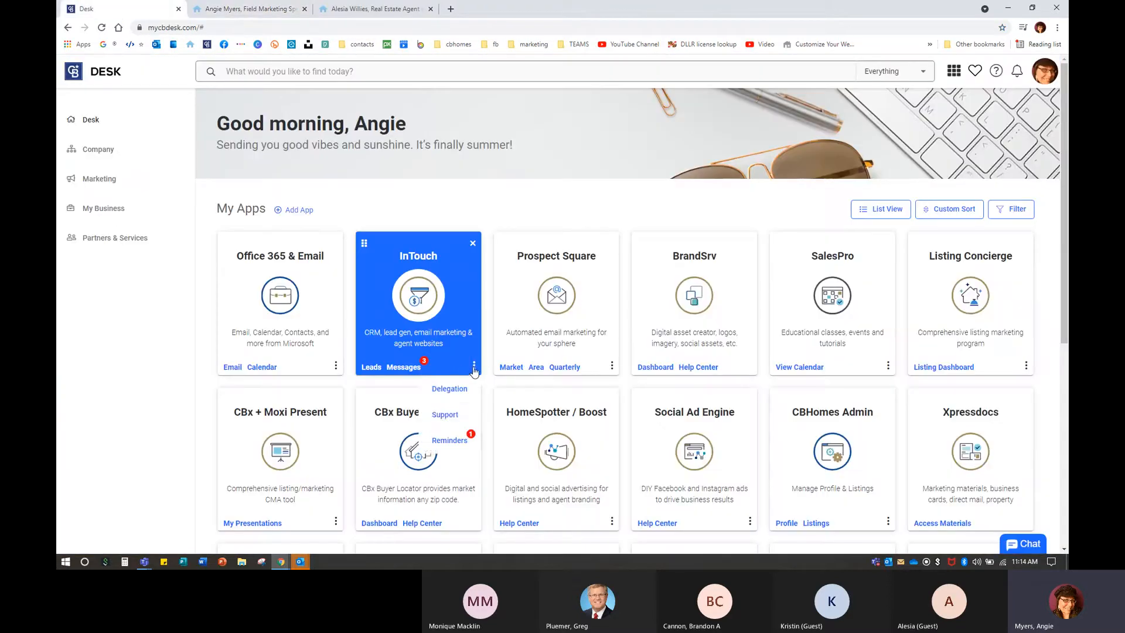
click(444, 420)
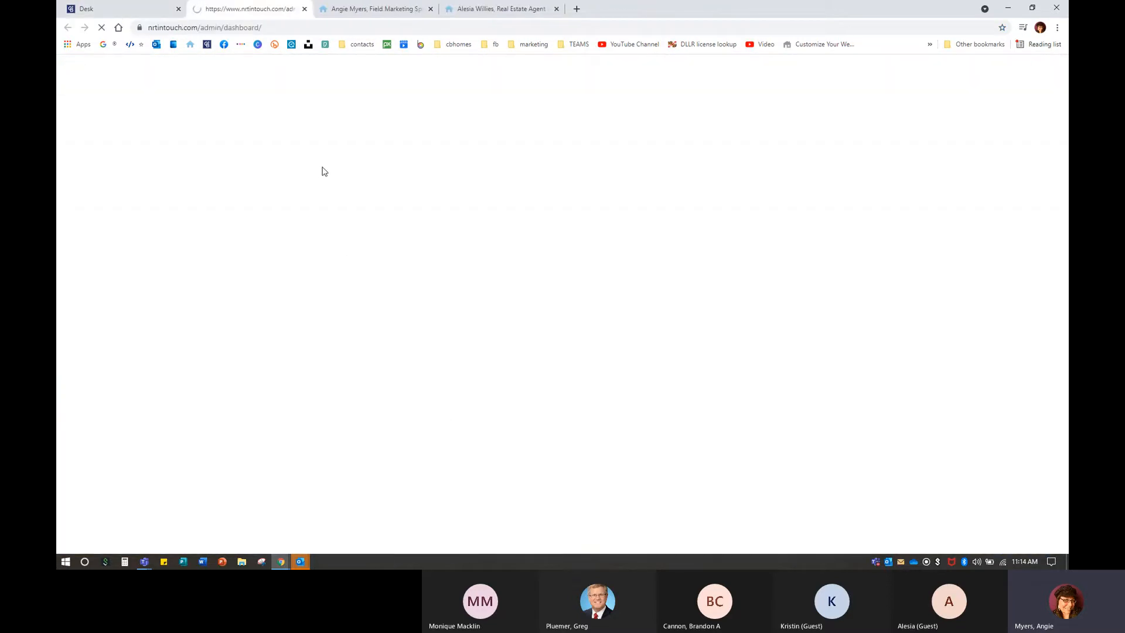
click(207, 158)
text(al)
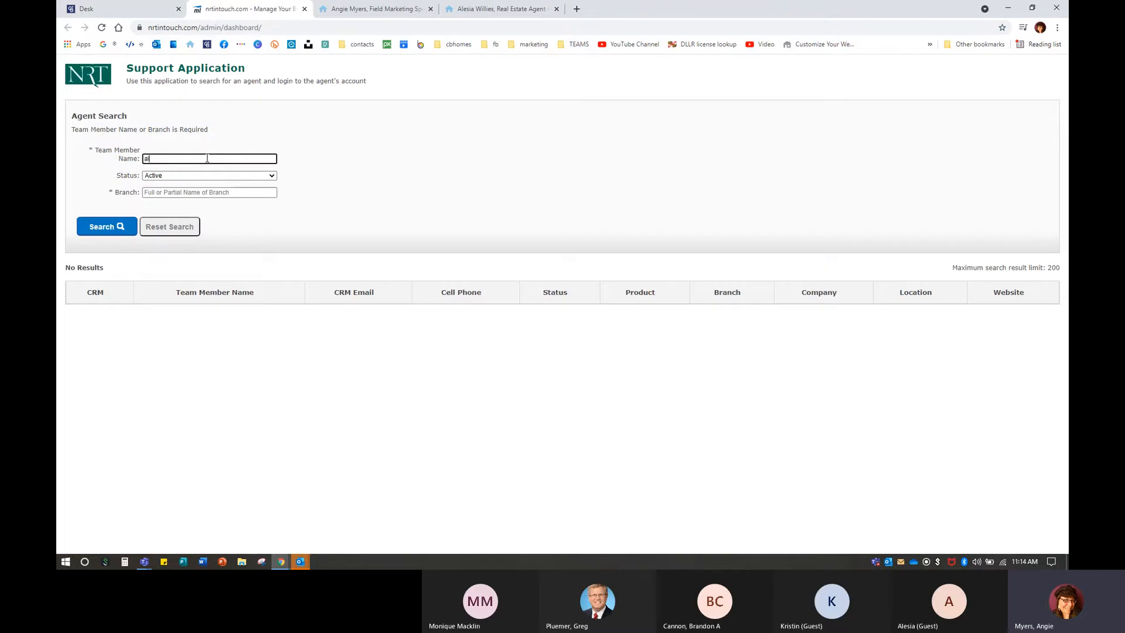
key(Tab)
key(Tab)
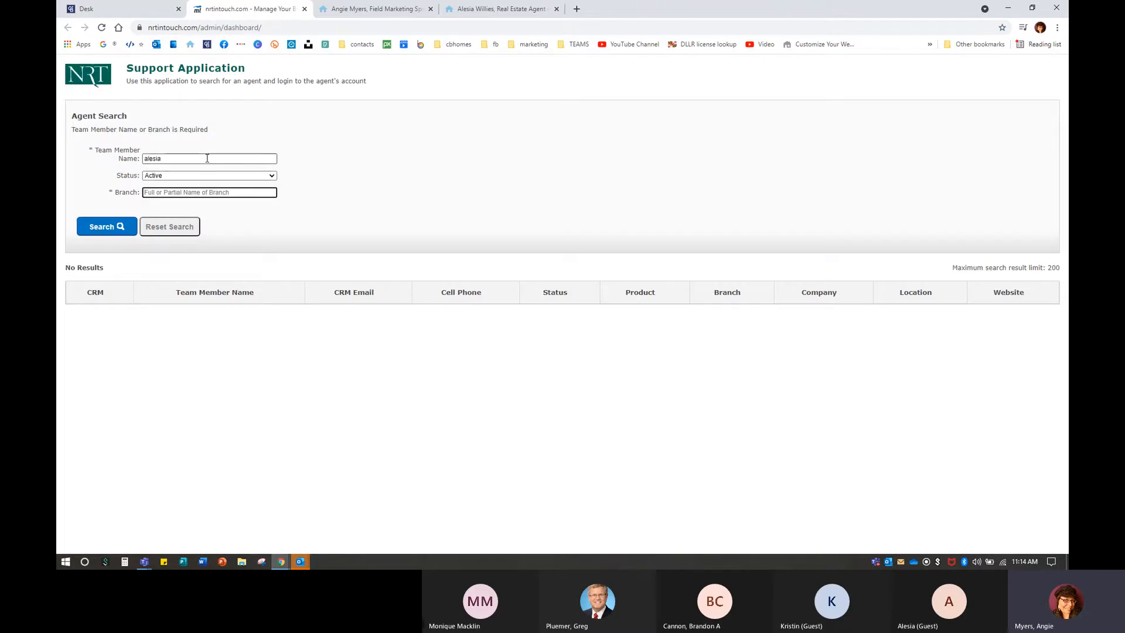
text(carroll)
key(Return)
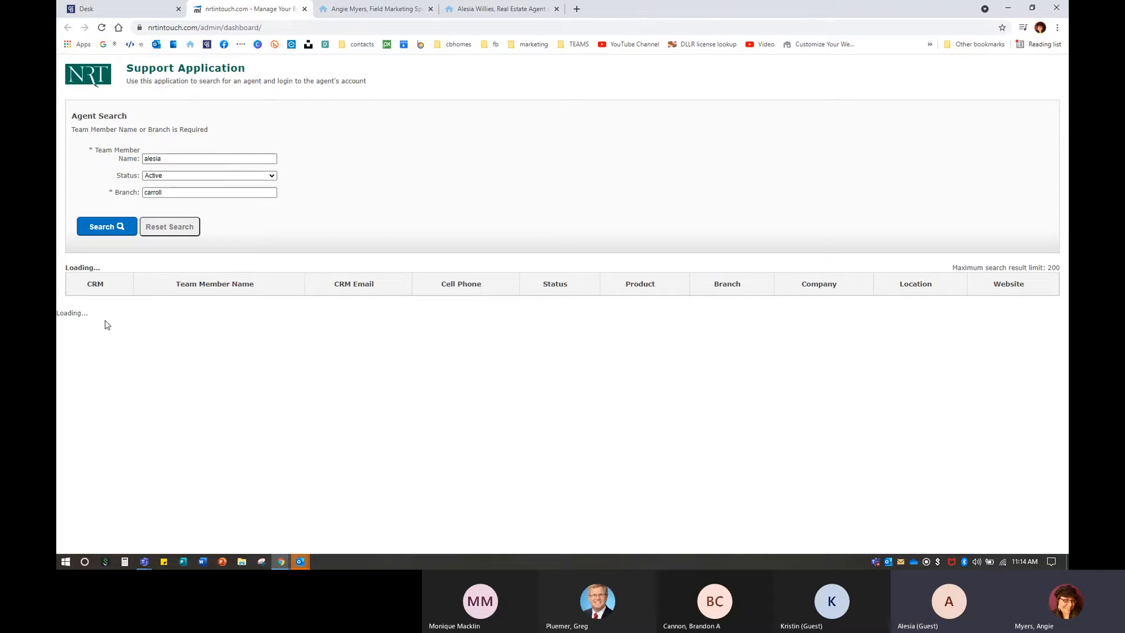
click(78, 312)
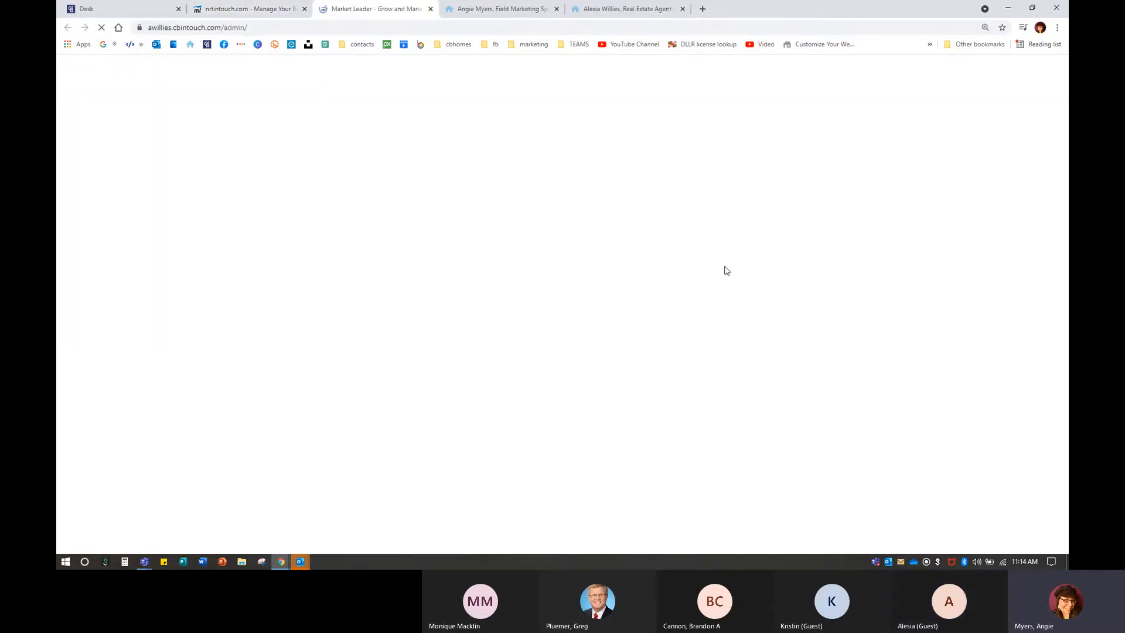
Open the second agent's My Account settings and put Profile Details into edit mode.
click(1030, 81)
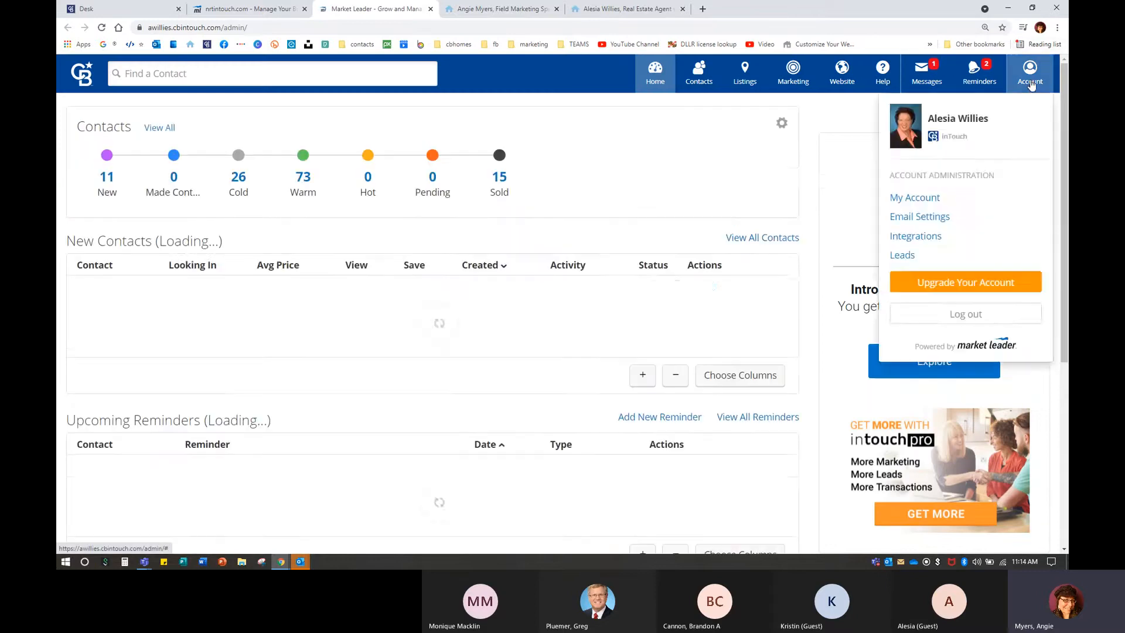
click(1019, 79)
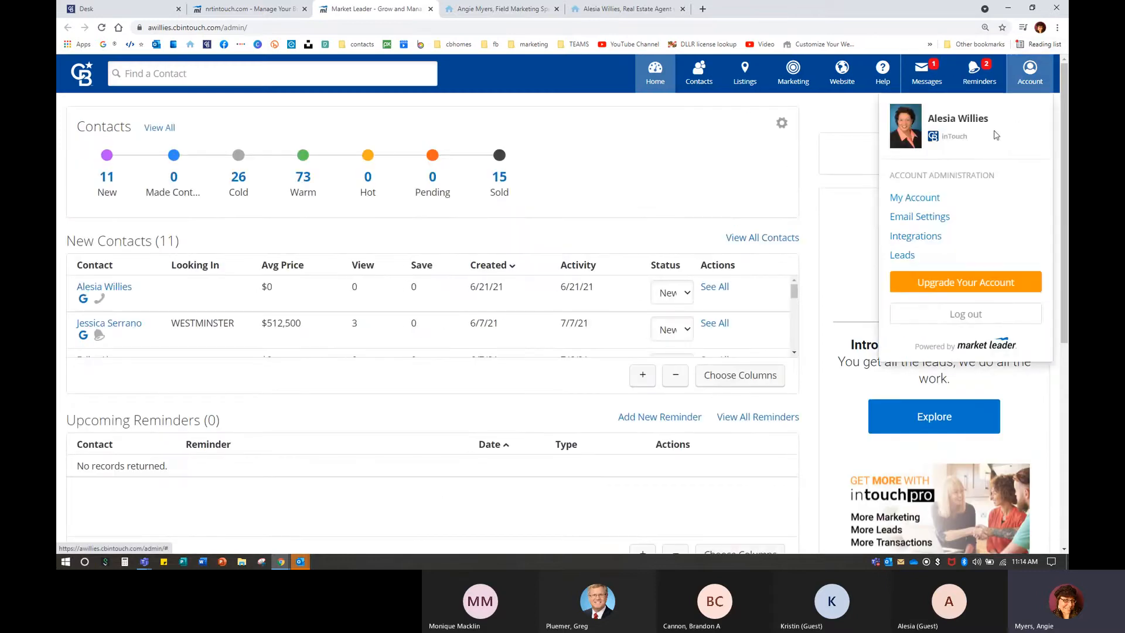
click(908, 200)
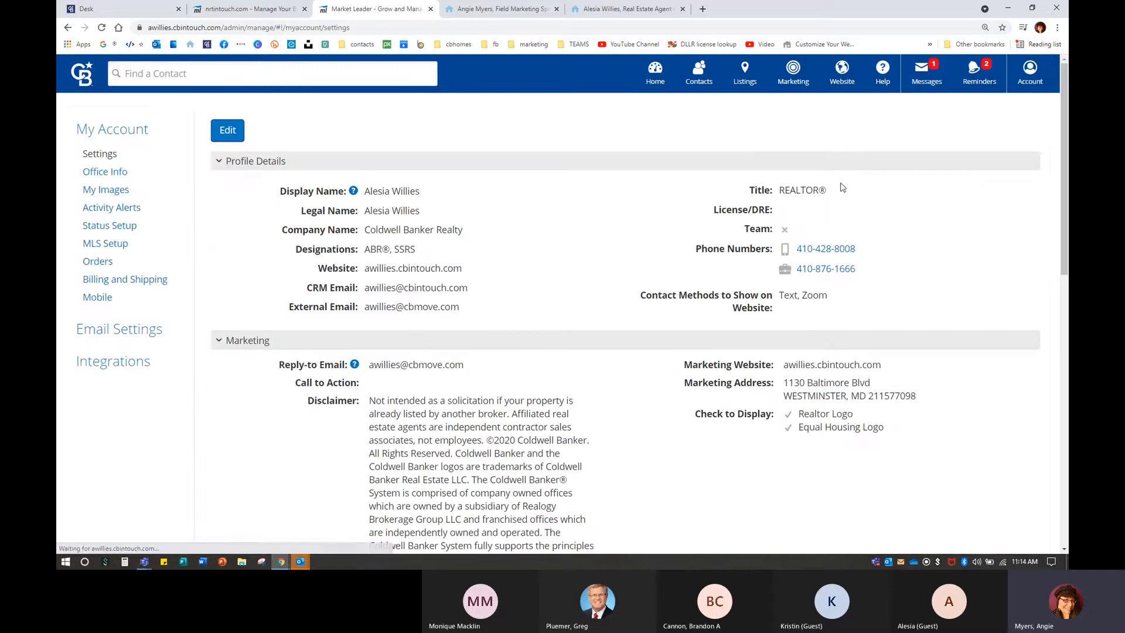
click(227, 130)
Append ', REALTOR' to the display name and paste the ® copied from the Title field.
click(450, 209)
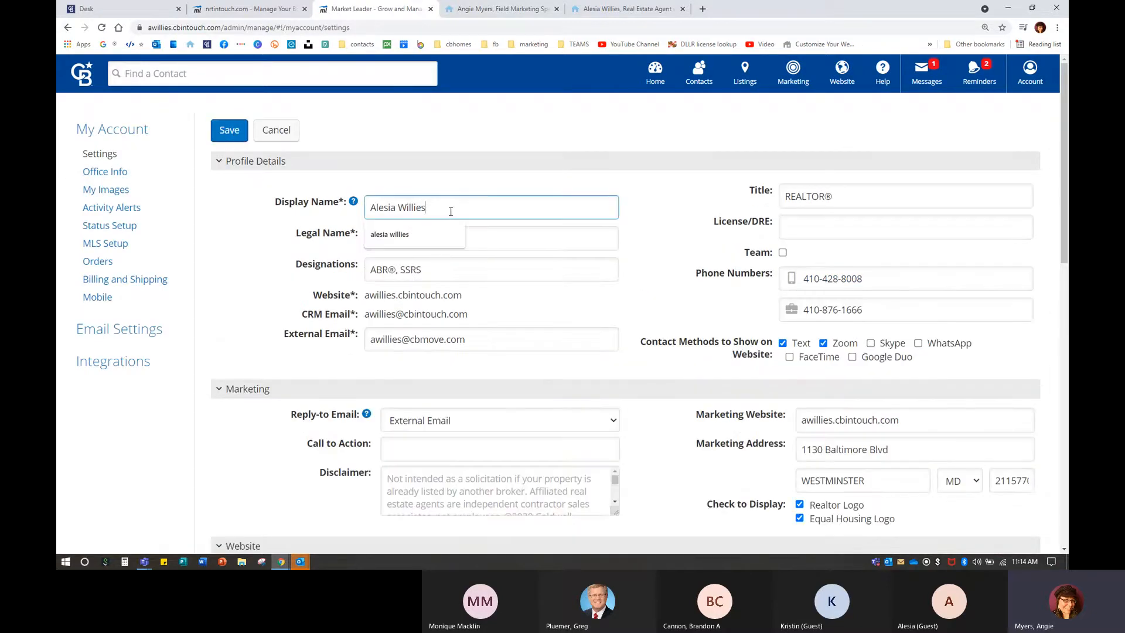
text(, REALTOR)
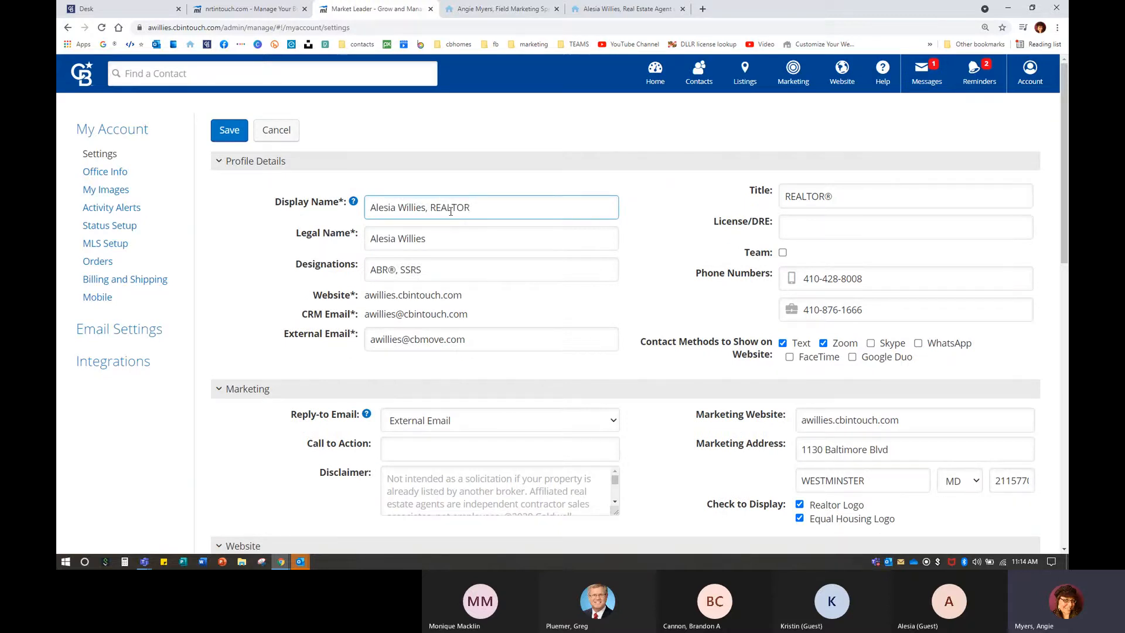
drag(835, 197, 828, 197)
key(ctrl+c)
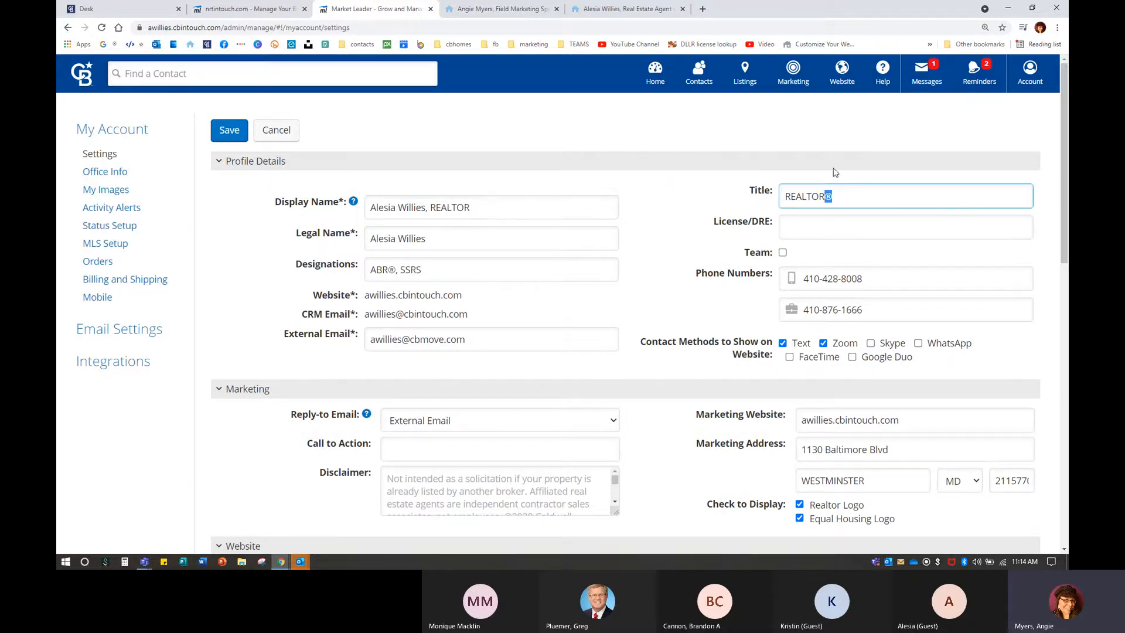
click(490, 209)
key(ctrl+v)
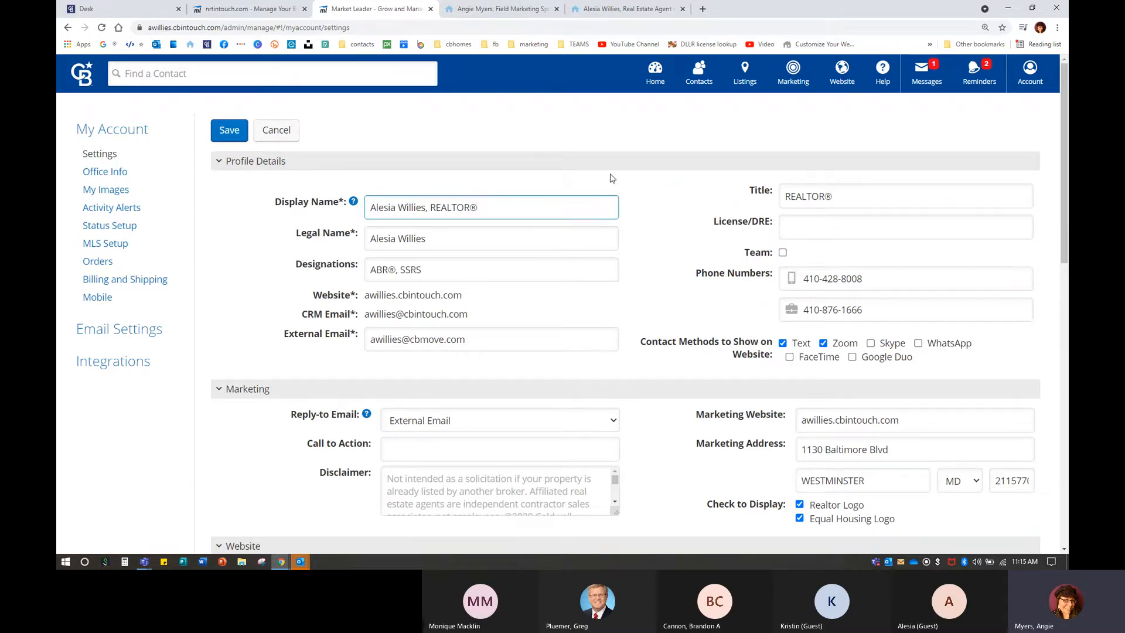
Copy the ® symbol from a Google search for 'registered symbol', then close that tab.
click(703, 9)
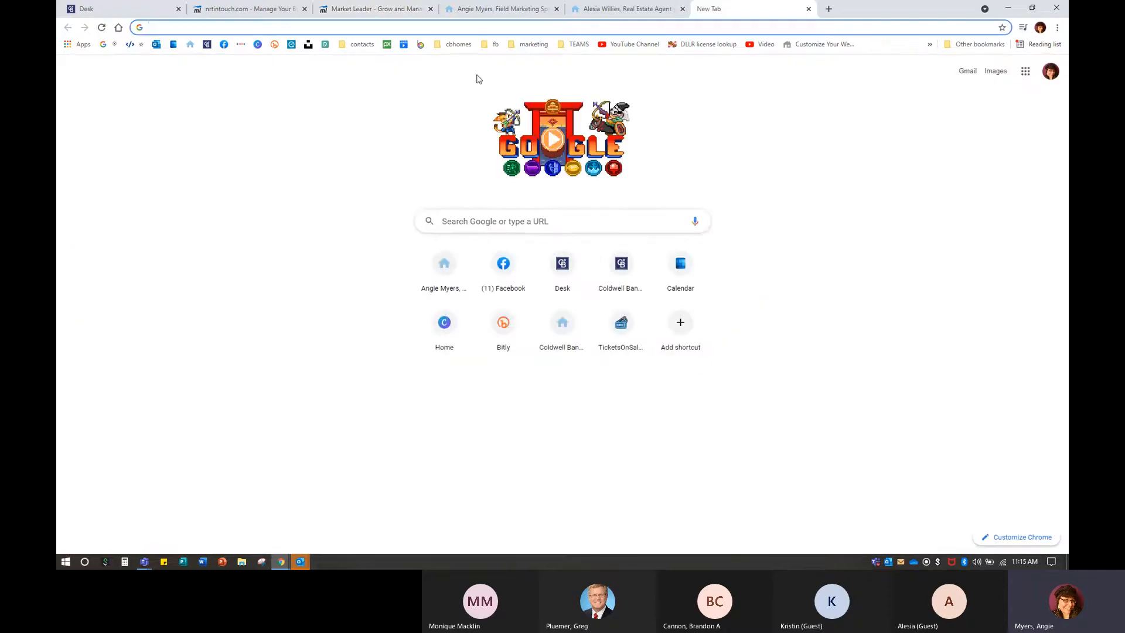
click(103, 44)
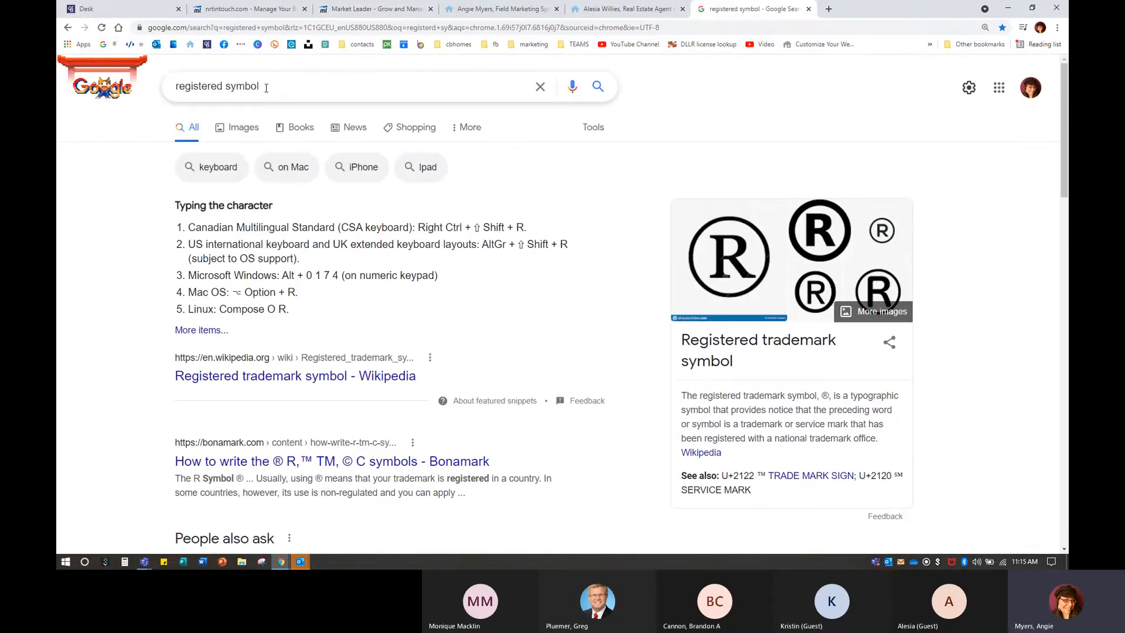
double_click(825, 395)
right_click(825, 396)
click(844, 404)
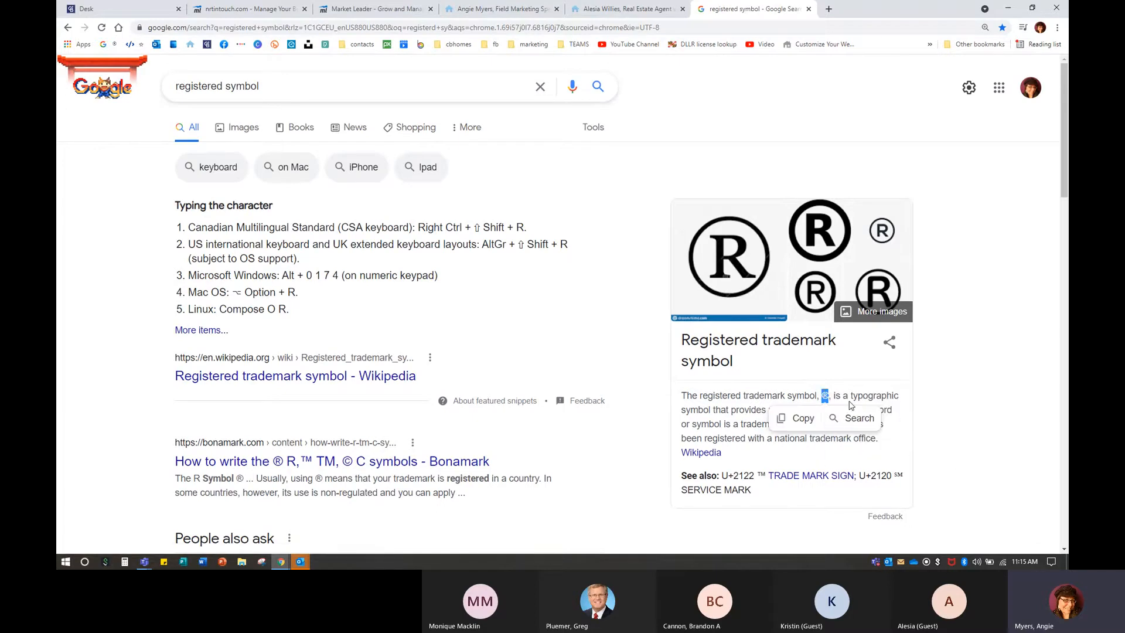
click(809, 9)
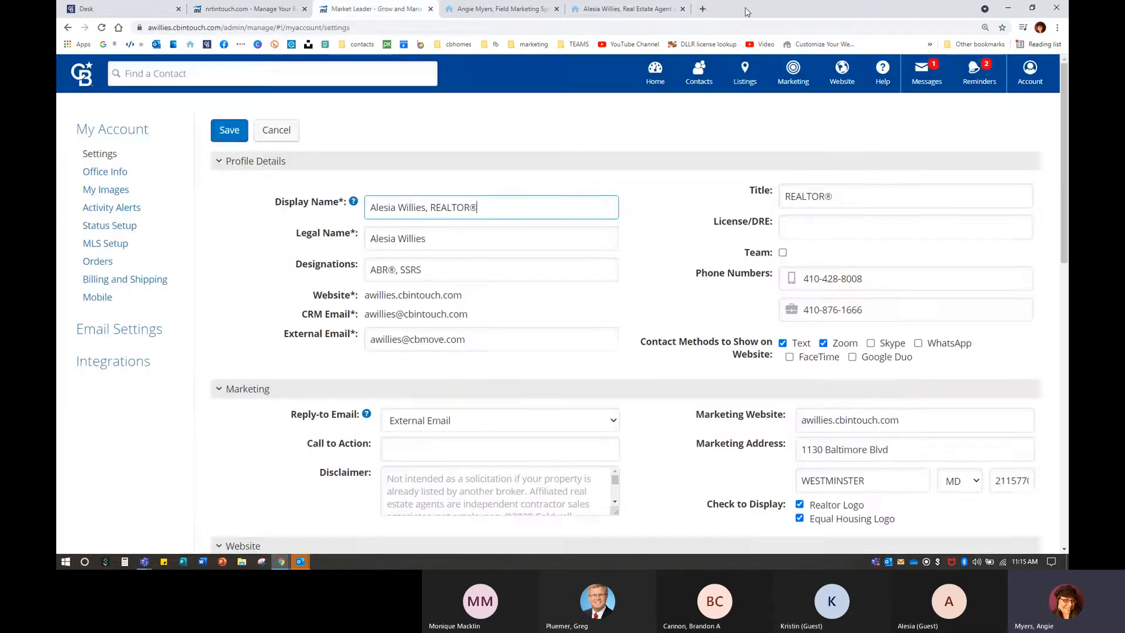
Paste the ® at the end of the display name, save the profile, and view the public website.
click(517, 290)
click(222, 129)
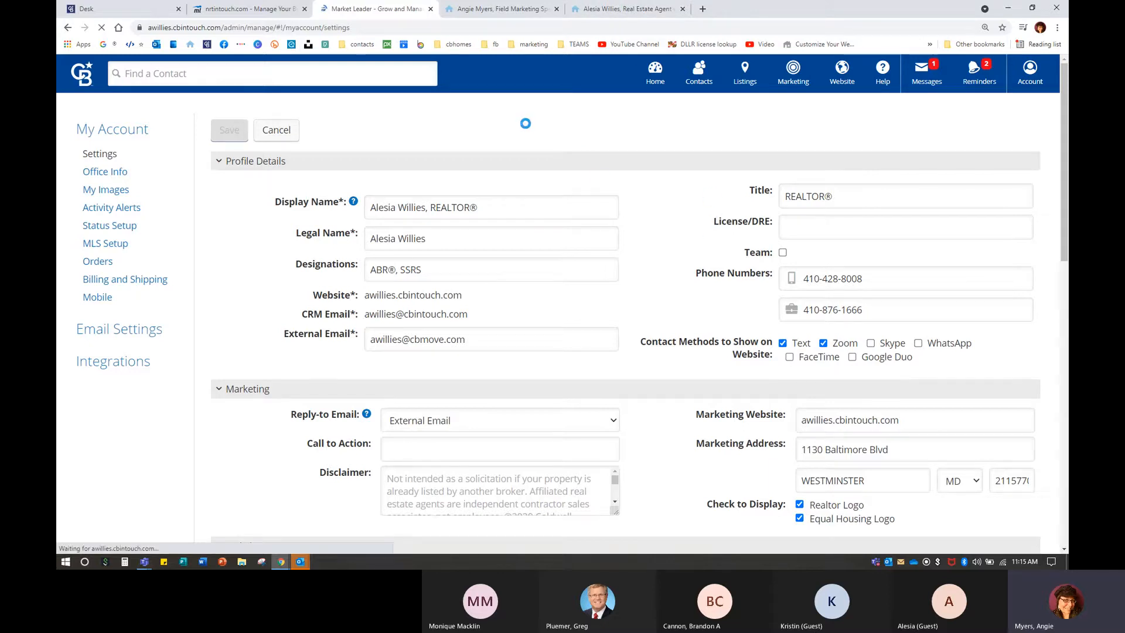
click(606, 10)
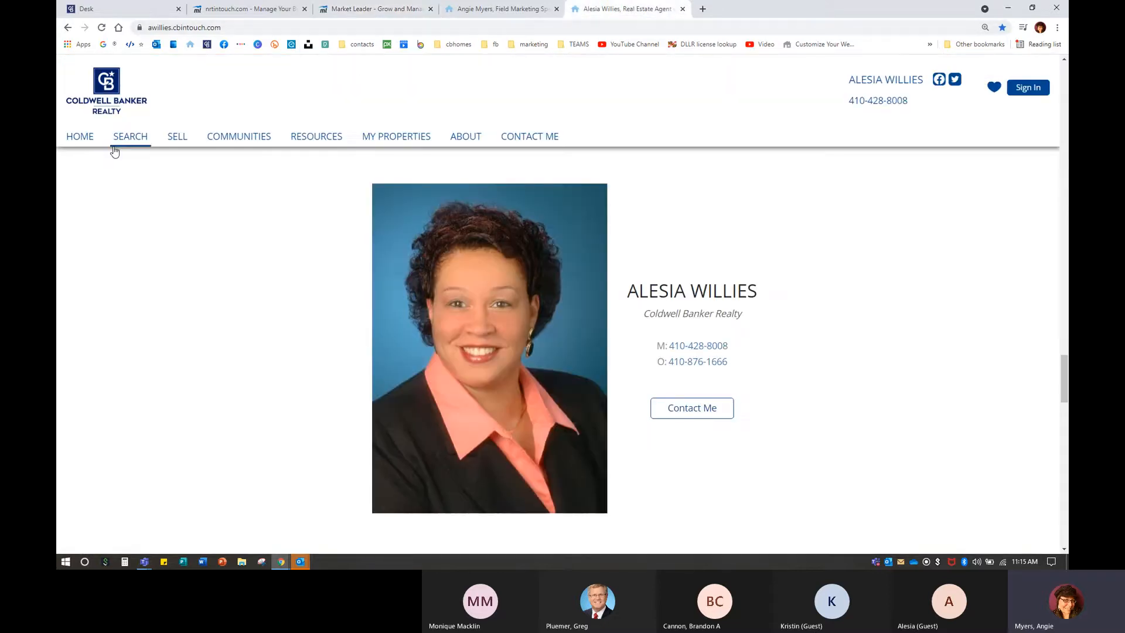
Reload the agent website to confirm the header name ends in REALTOR®, then return to account settings.
click(89, 142)
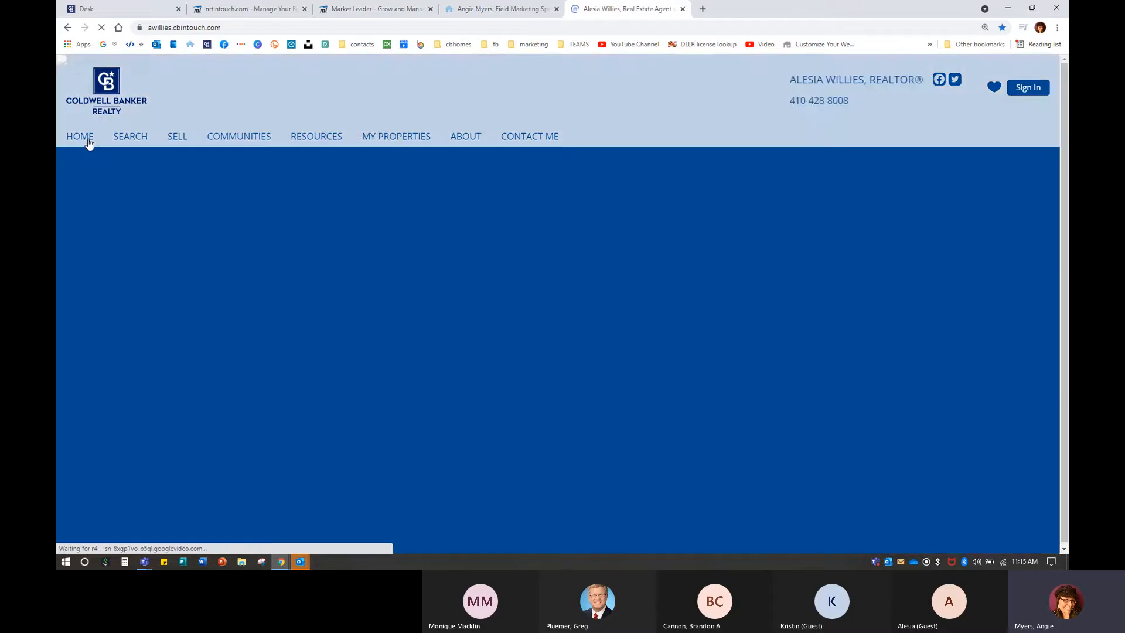
key(ctrl)
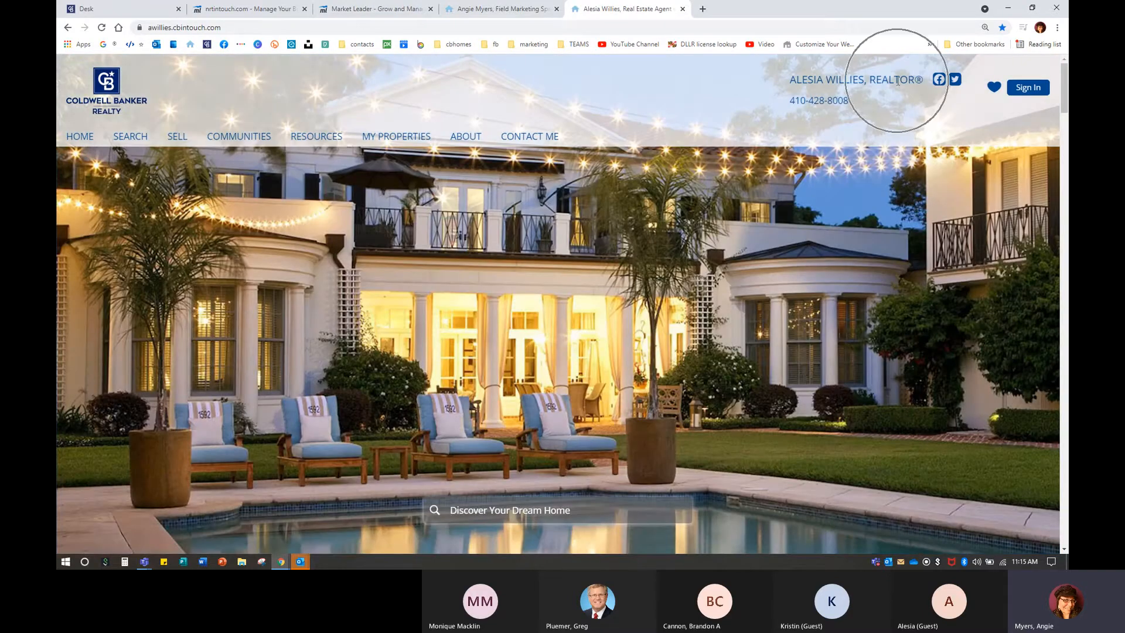
key(ctrl)
key(ctrl)
key(ctrl)
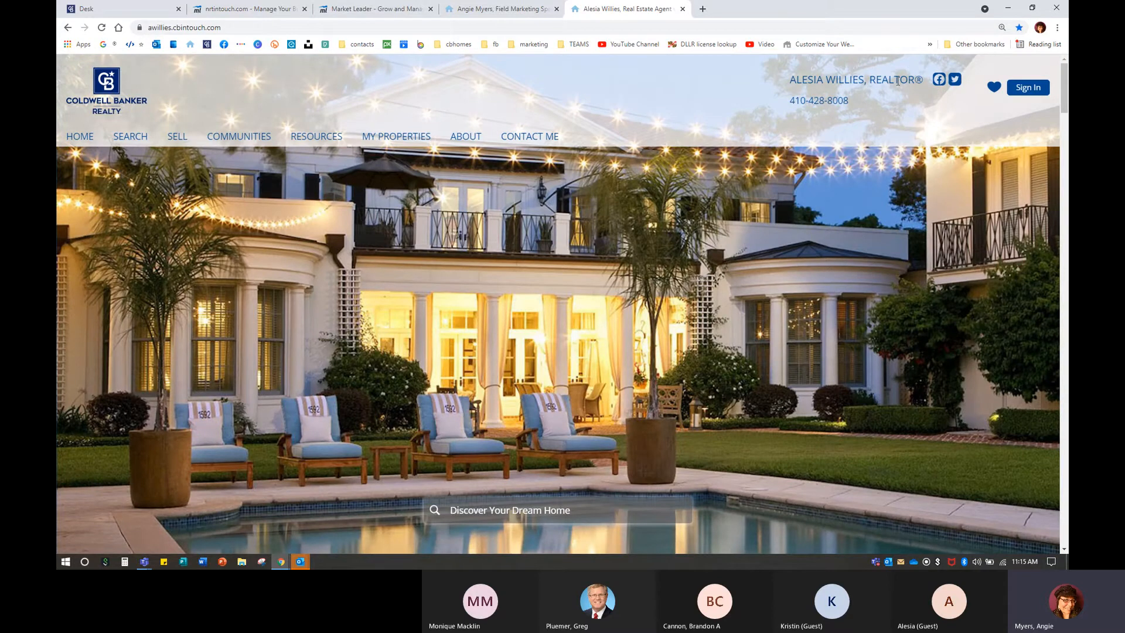
click(366, 9)
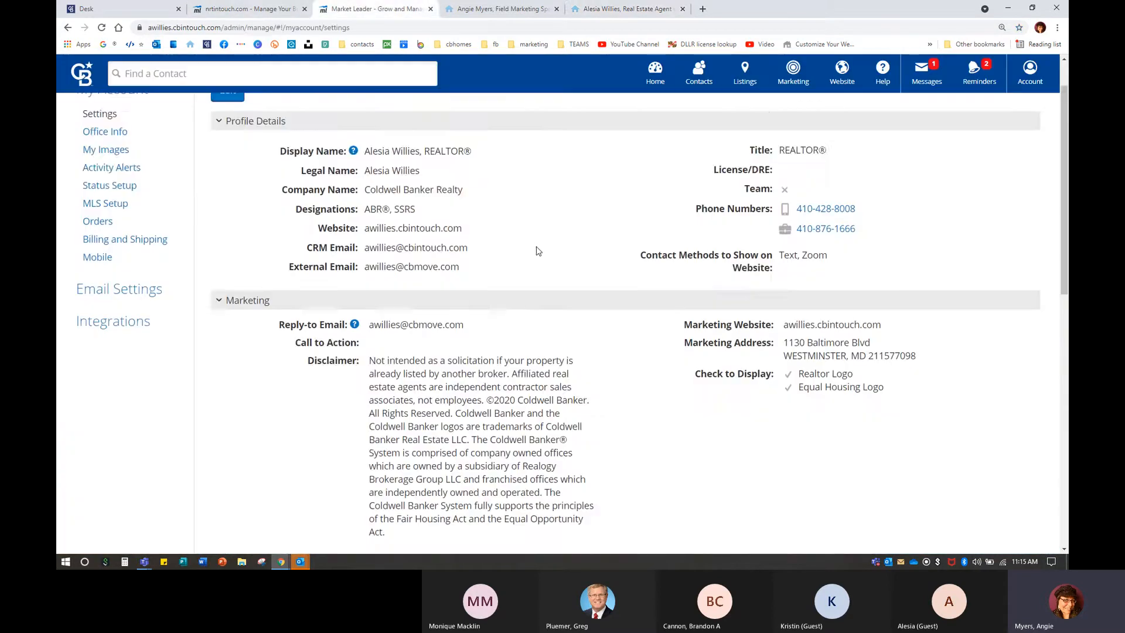
Scroll down to the Website section's Bio Summary and highlight the Full Bio text.
scroll(524, 251, down, 7)
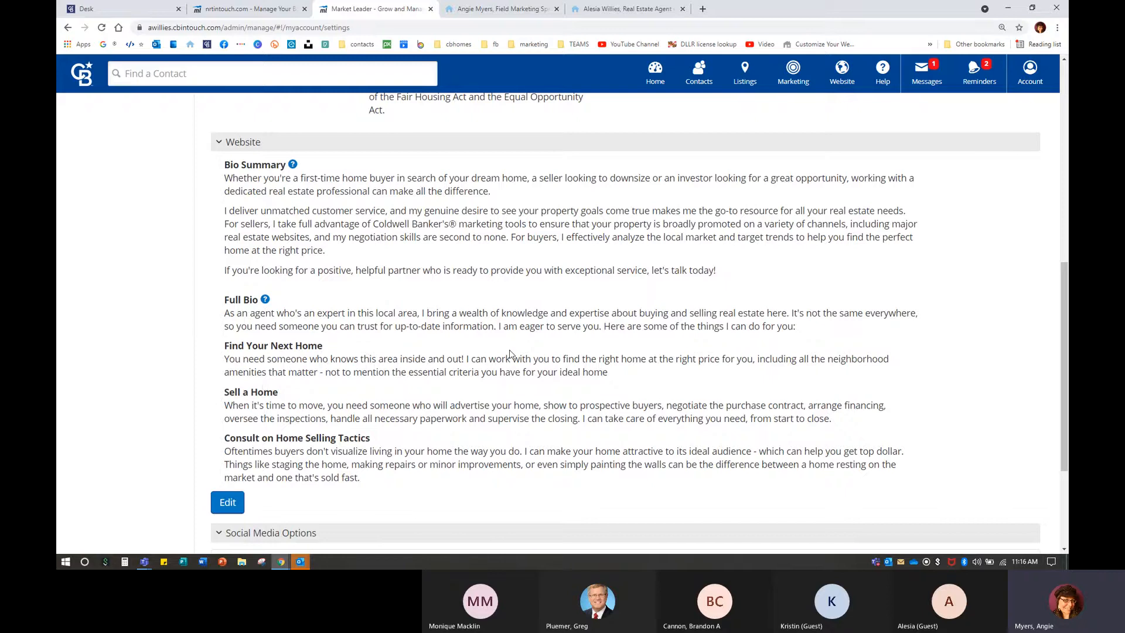
scroll(225, 247, down, 1)
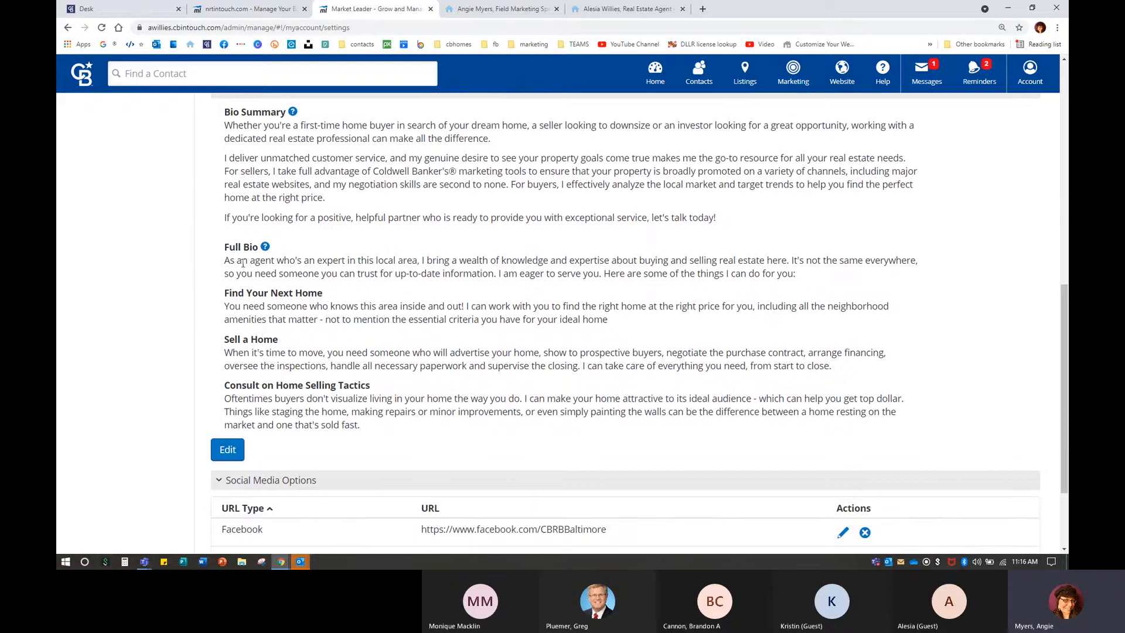
drag(222, 249, 362, 425)
click(255, 247)
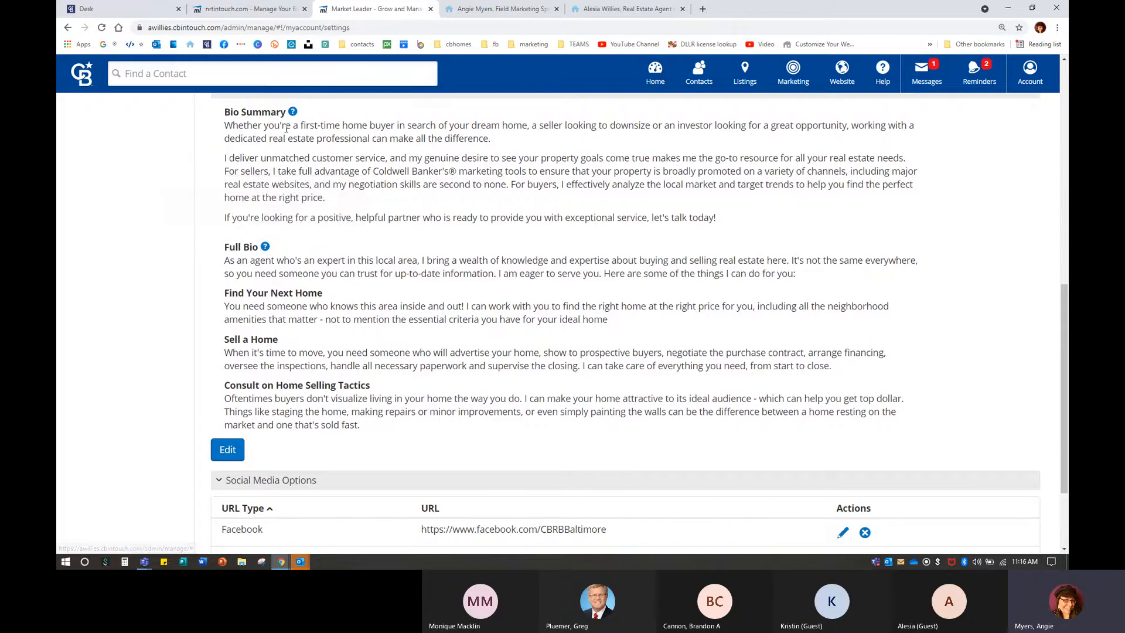
mouse_move(293, 113)
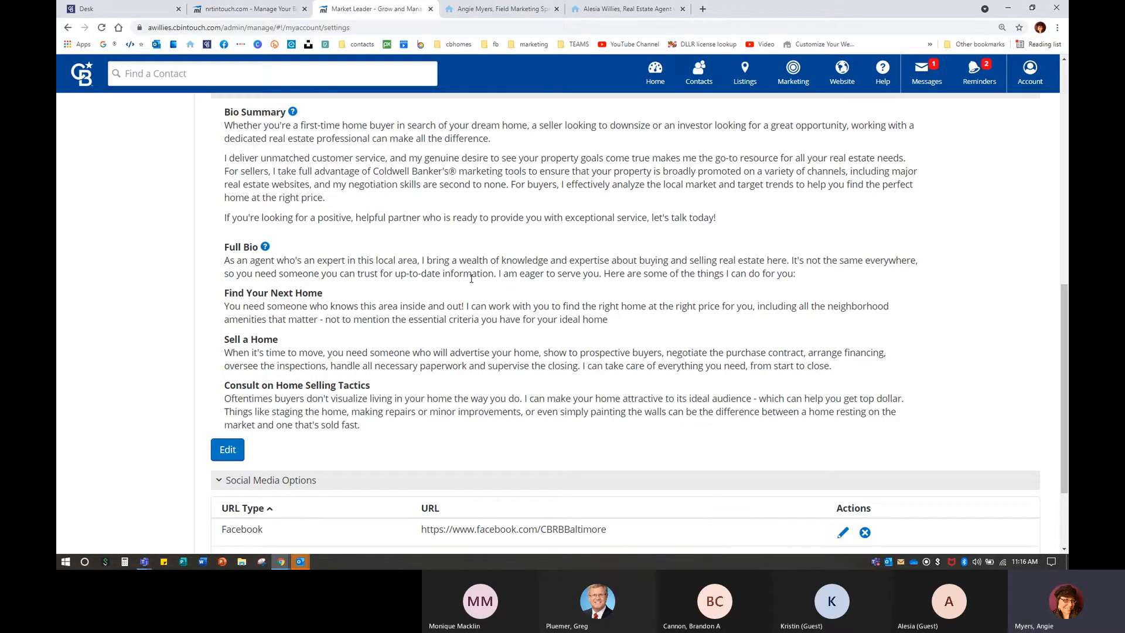
click(474, 8)
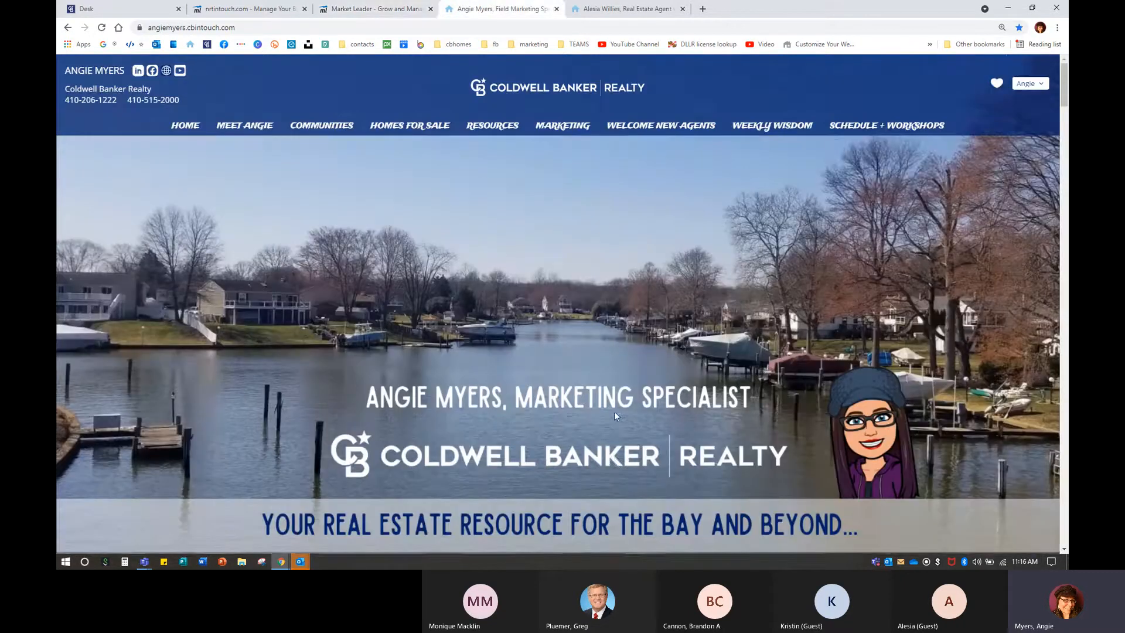
scroll(614, 412, down, 15)
scroll(614, 417, down, 20)
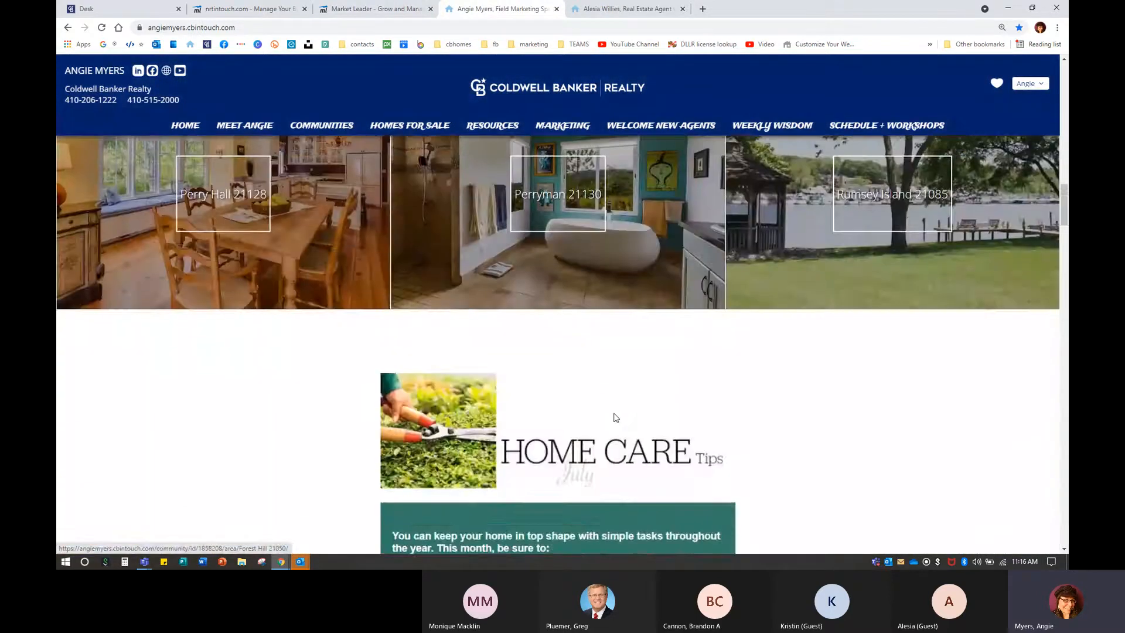
scroll(613, 417, down, 5)
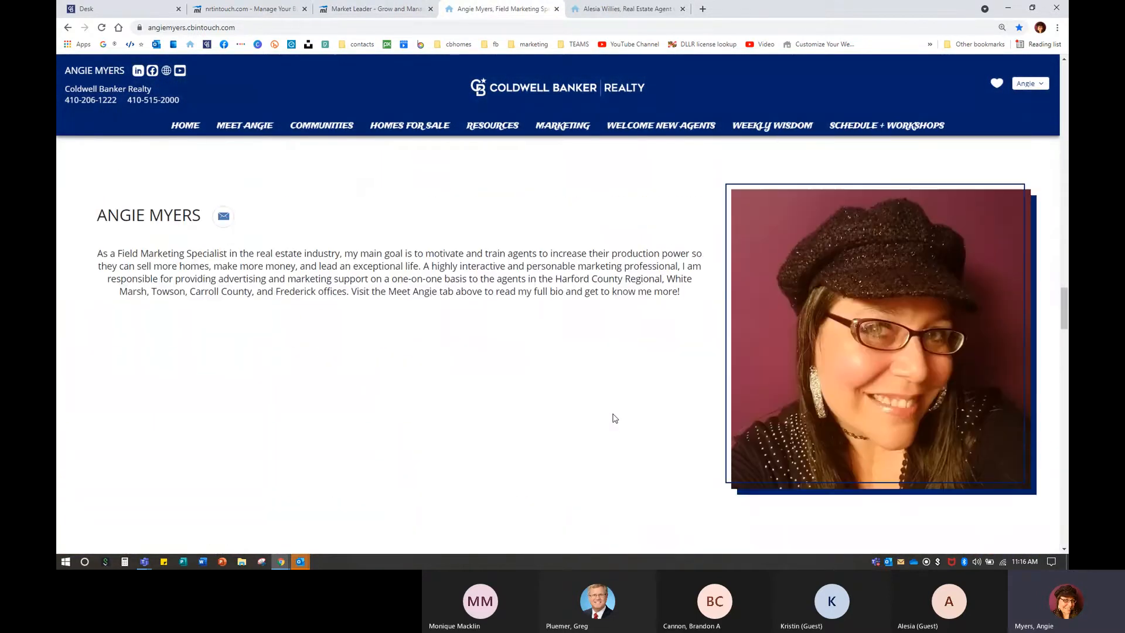
scroll(612, 417, up, 1)
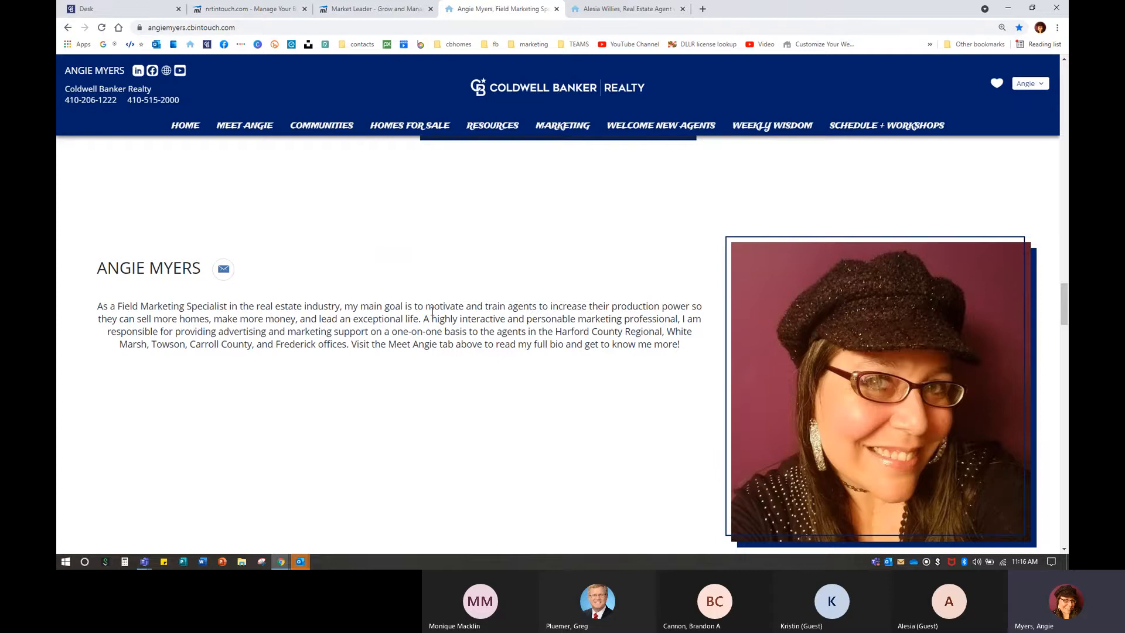
click(629, 10)
scroll(565, 375, down, 15)
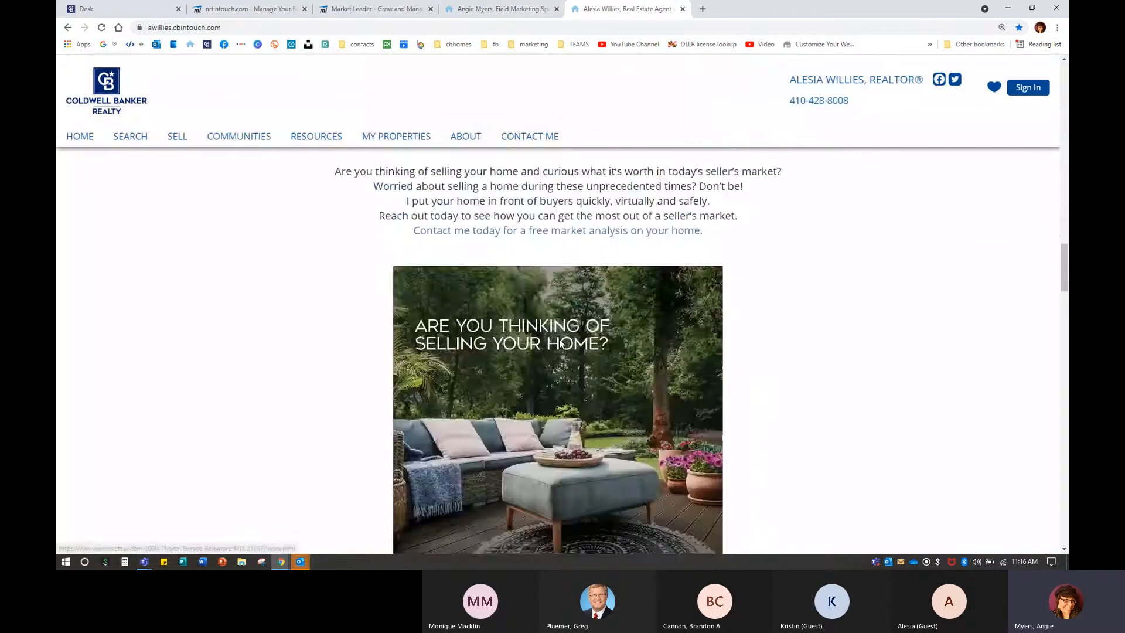
scroll(561, 343, down, 10)
scroll(558, 339, up, 4)
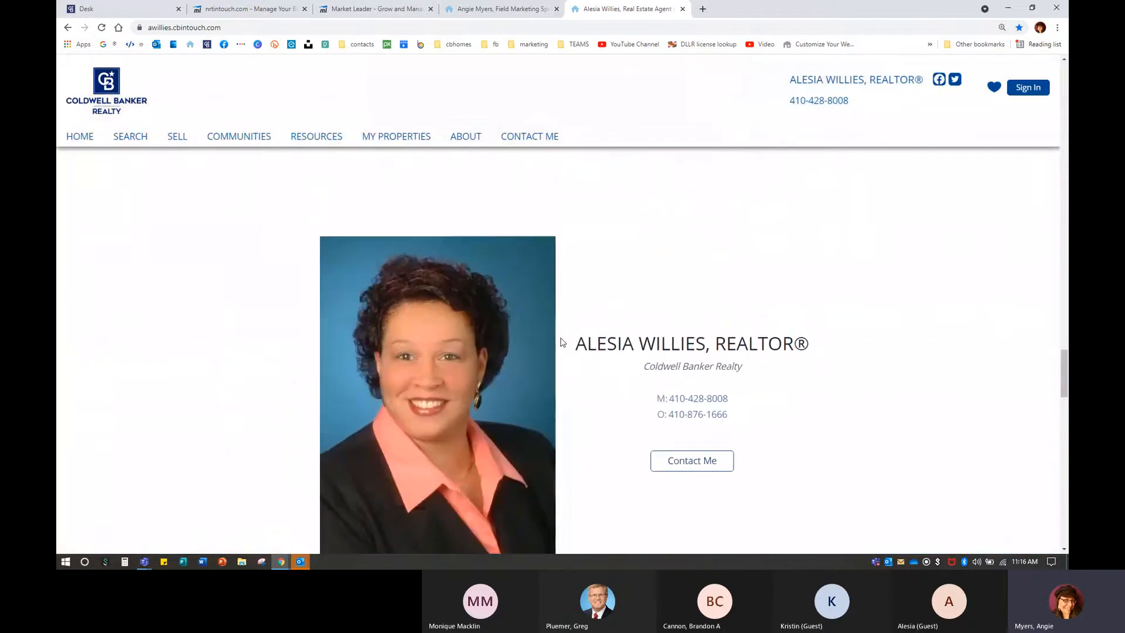
scroll(723, 446, down, 1)
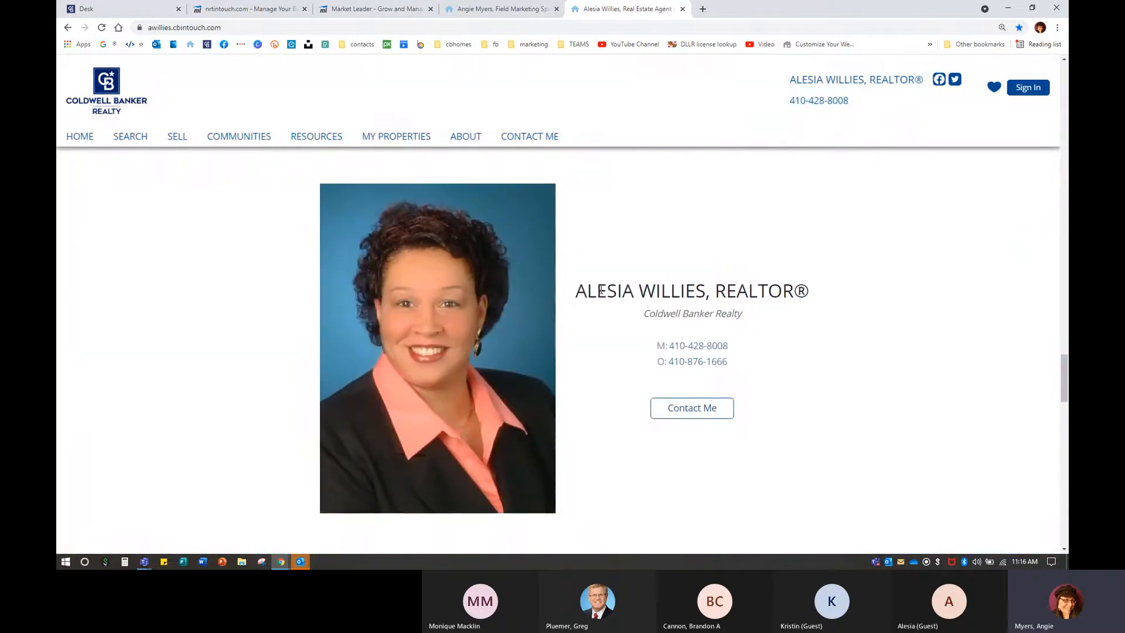
click(347, 7)
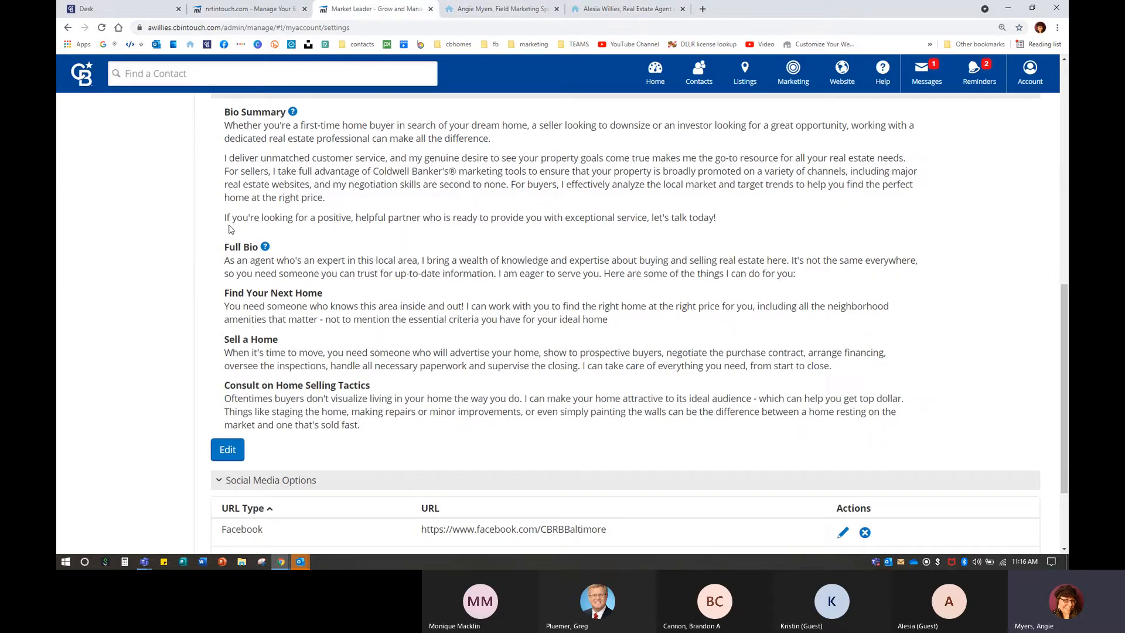
click(1031, 73)
click(251, 267)
click(656, 9)
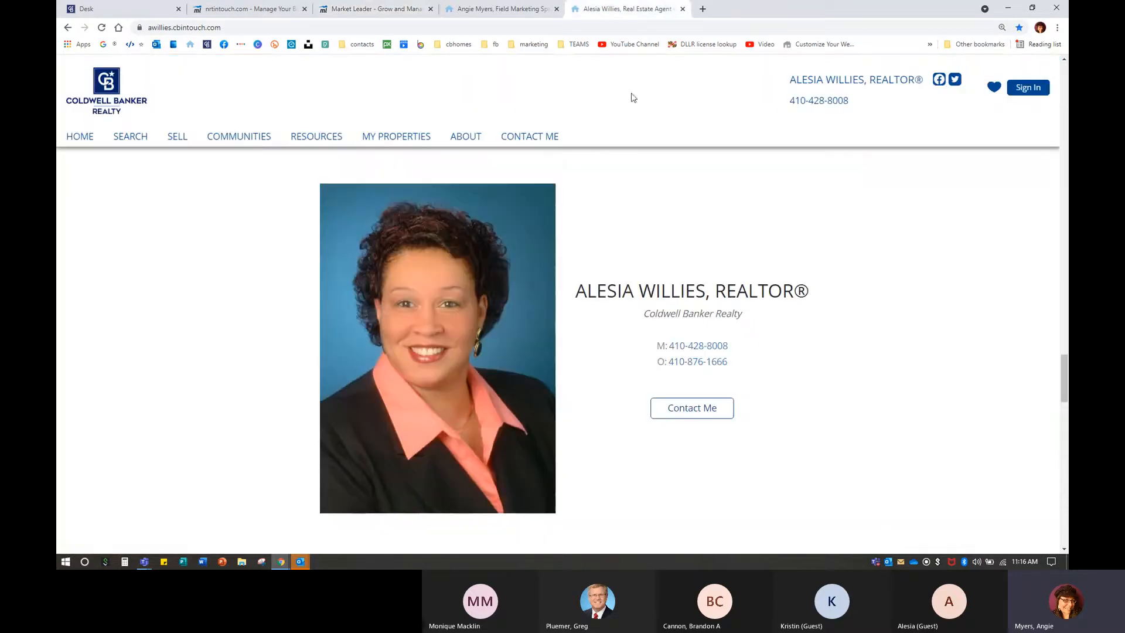
mouse_move(299, 144)
click(457, 144)
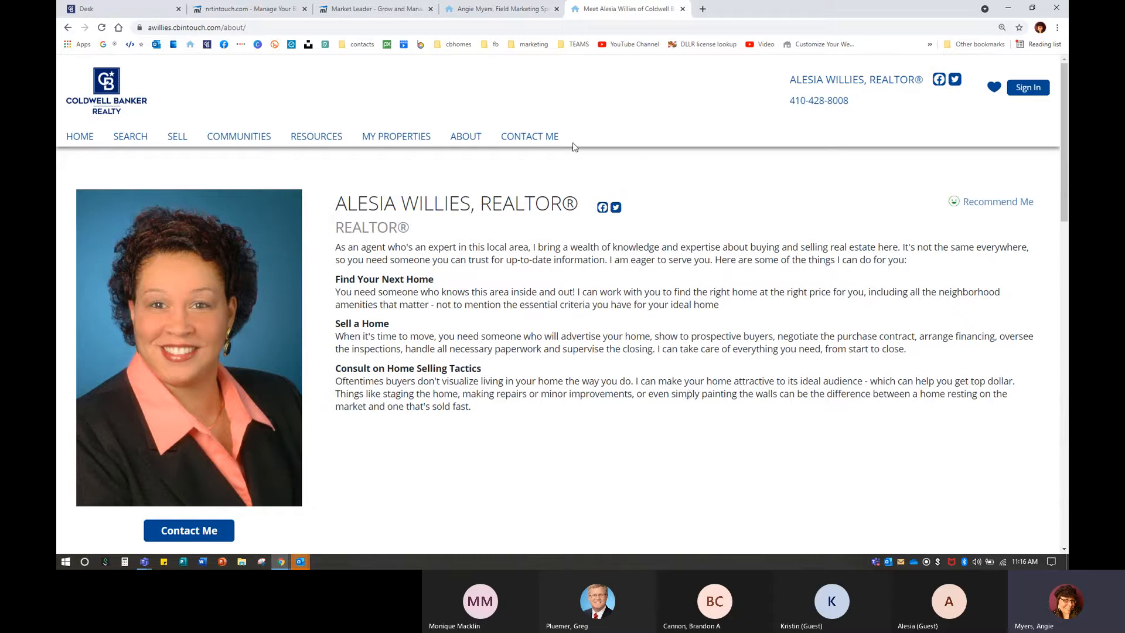
click(380, 10)
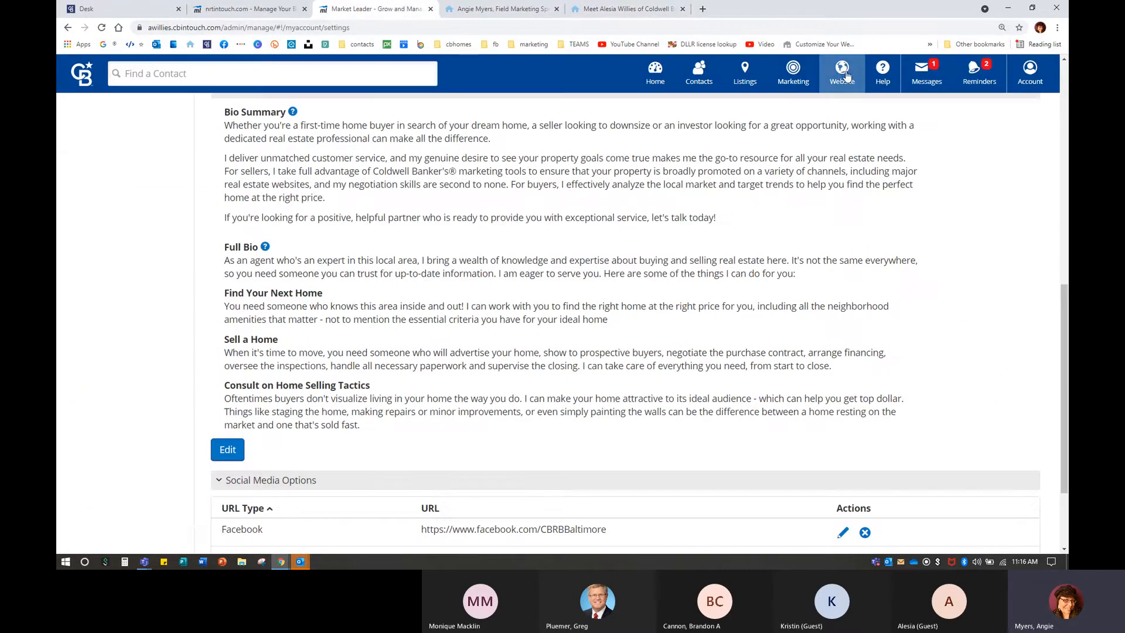
click(839, 73)
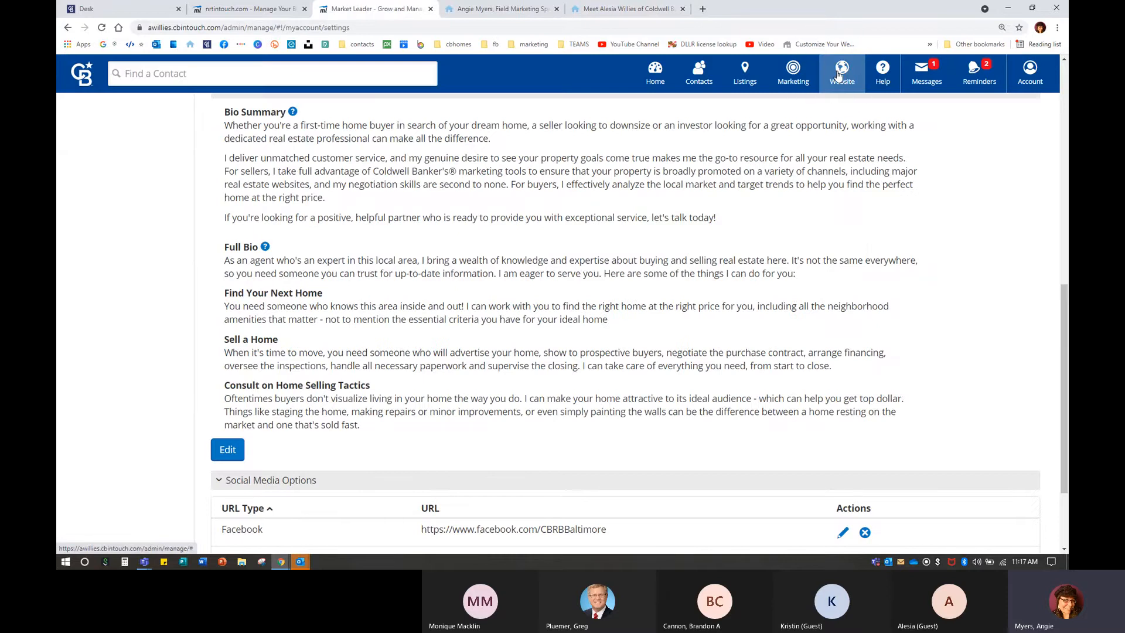
Open the Pages and Menus editor and scroll through the live About page's lower section.
click(844, 113)
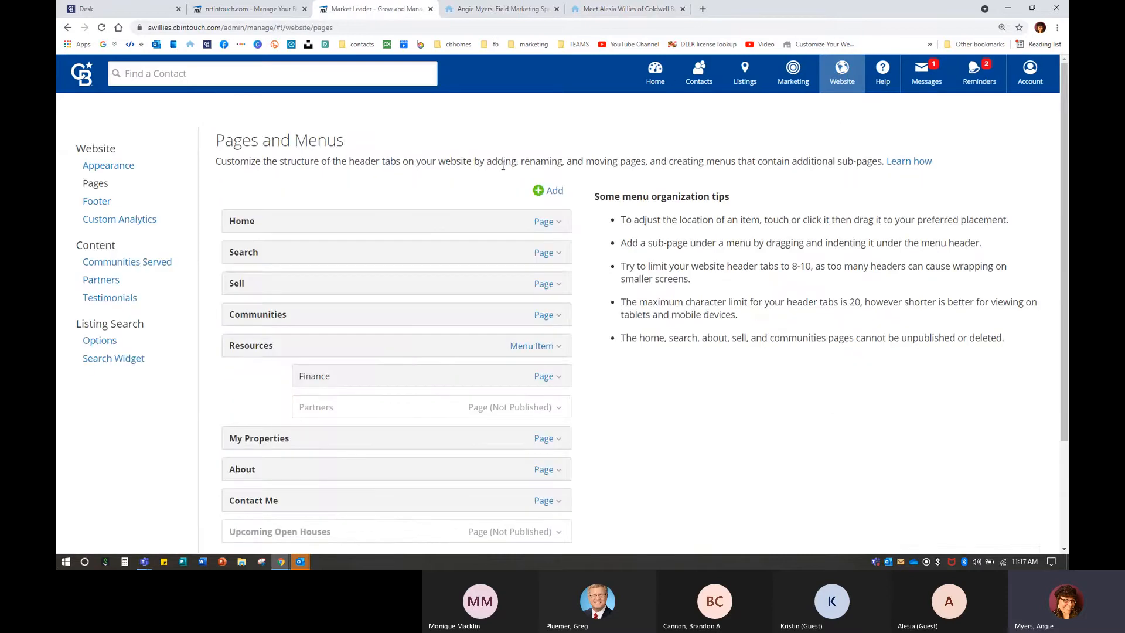
scroll(252, 418, down, 2)
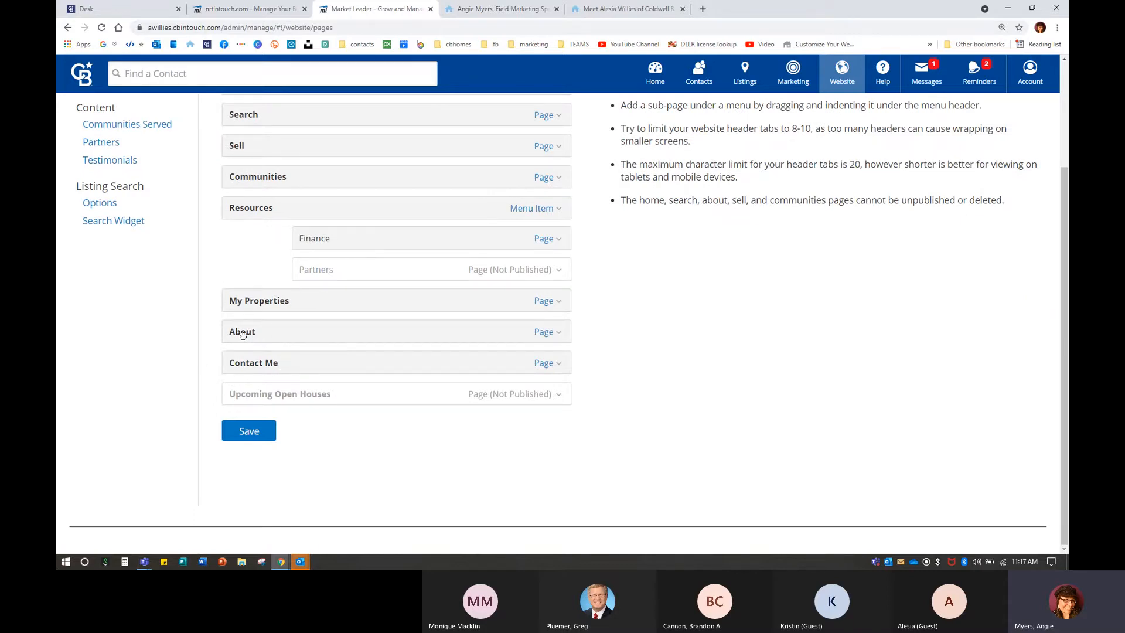
click(624, 9)
scroll(413, 439, down, 15)
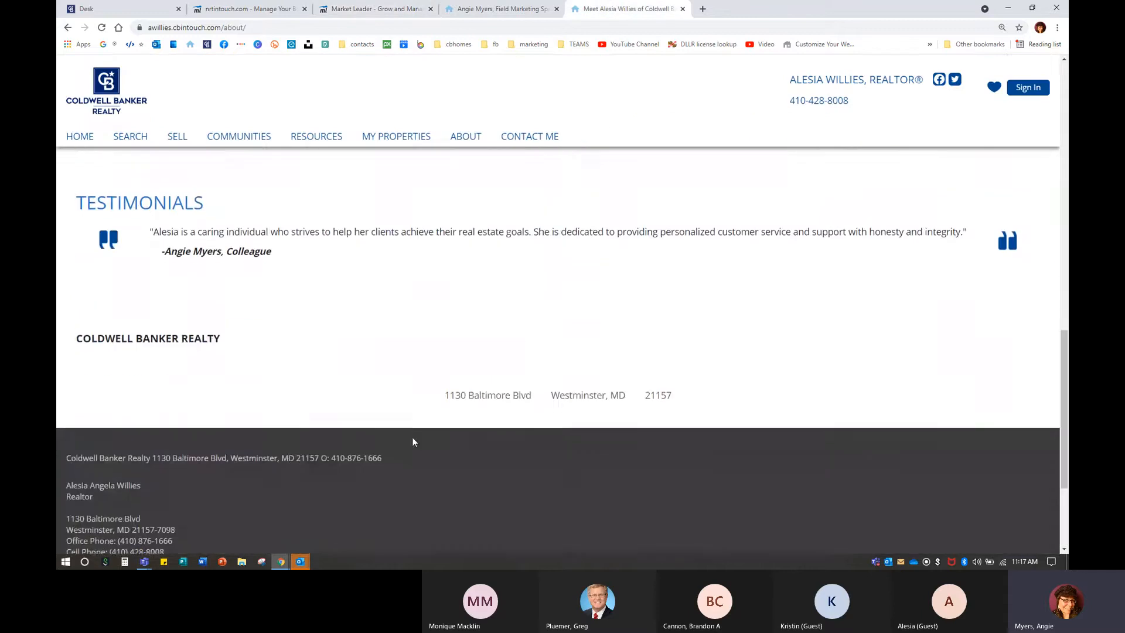
scroll(413, 440, down, 1)
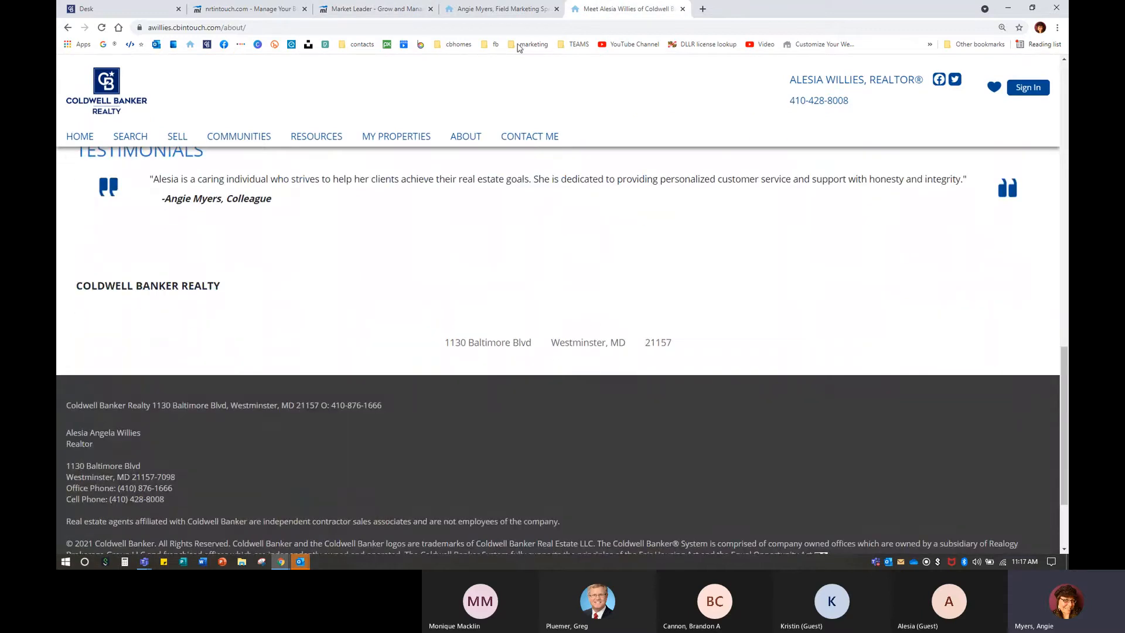
Back in the pages list, open the About page's content editor from its Page options.
click(375, 9)
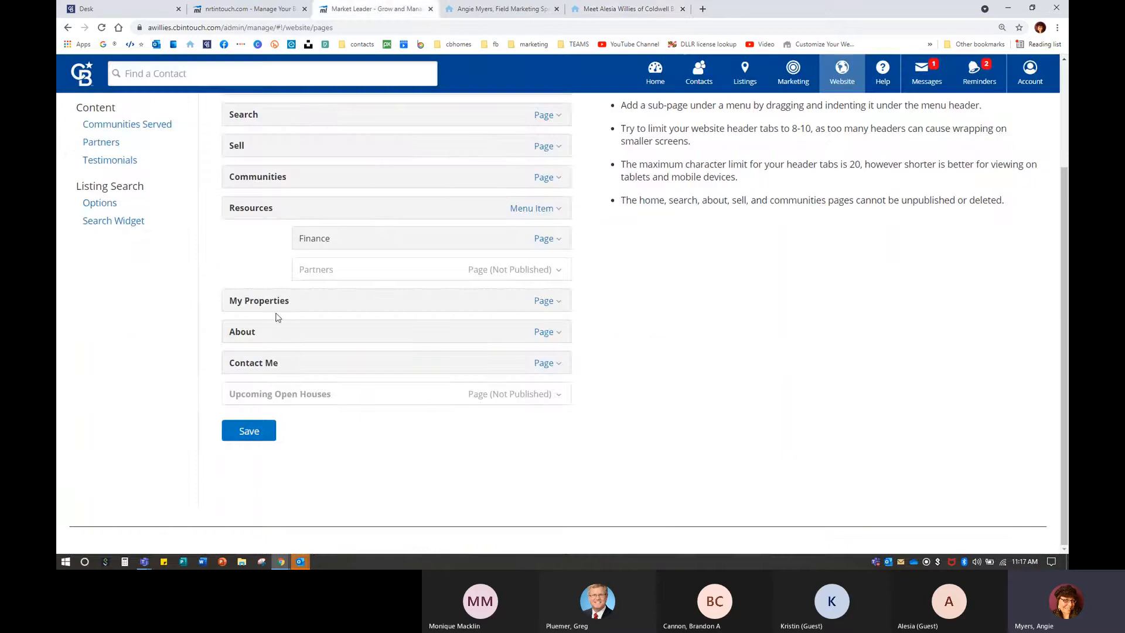
click(544, 333)
click(491, 358)
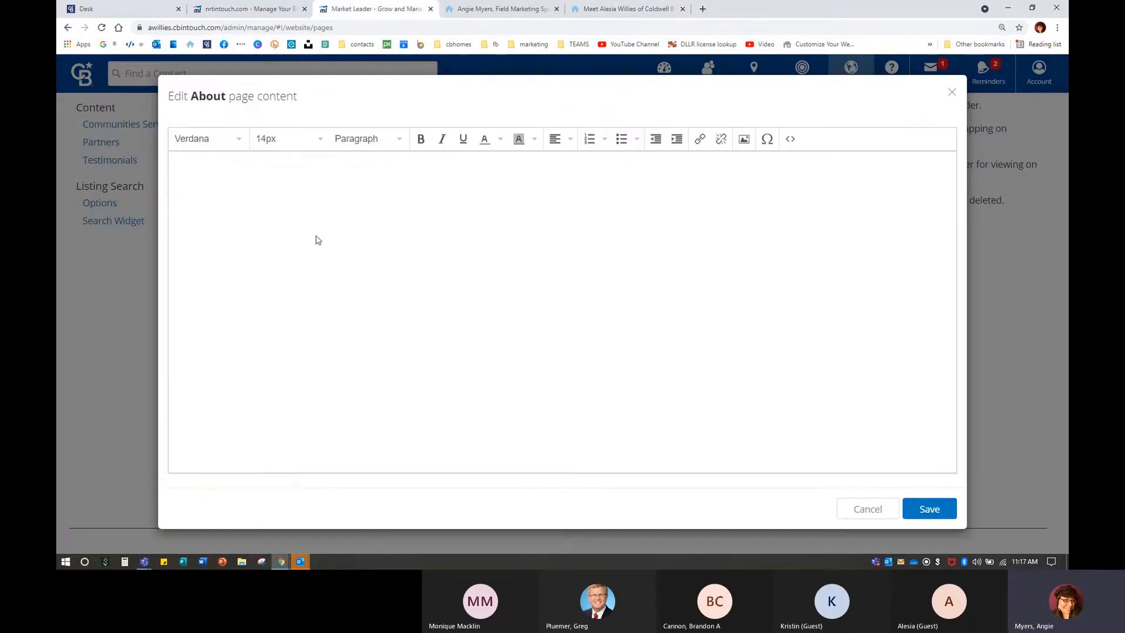
Save the About intro 'Contact me today to buy, sell, or rent your home! I'm here to help with all your real needs' and reload the live page.
text(Contact me today to buy, sell, or rent yo)
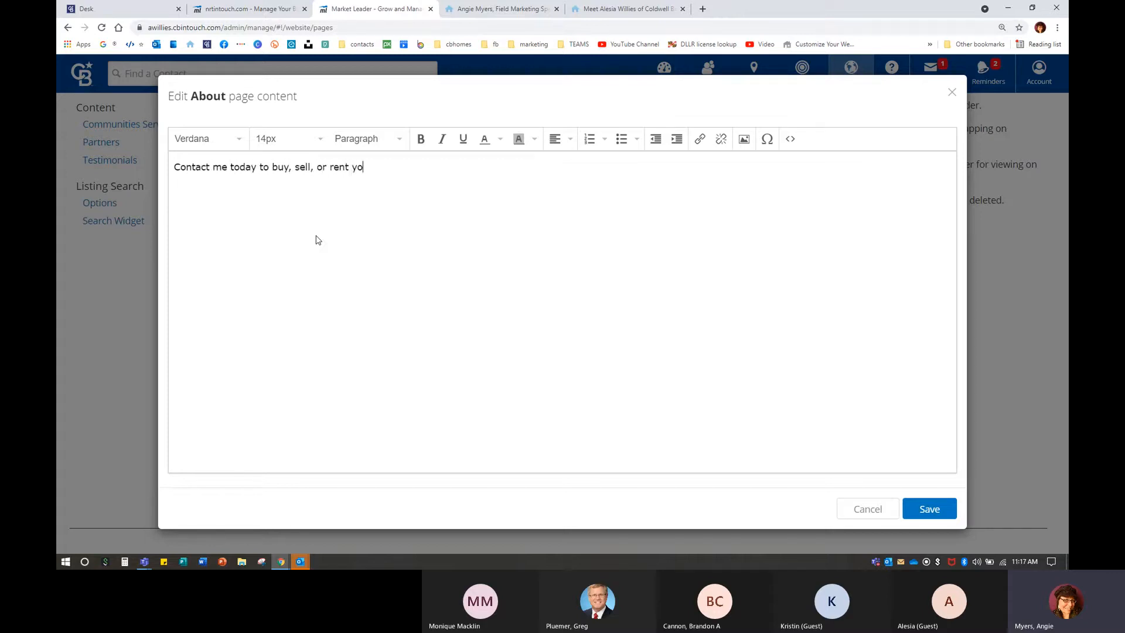
text(ur home! I'm here to help w)
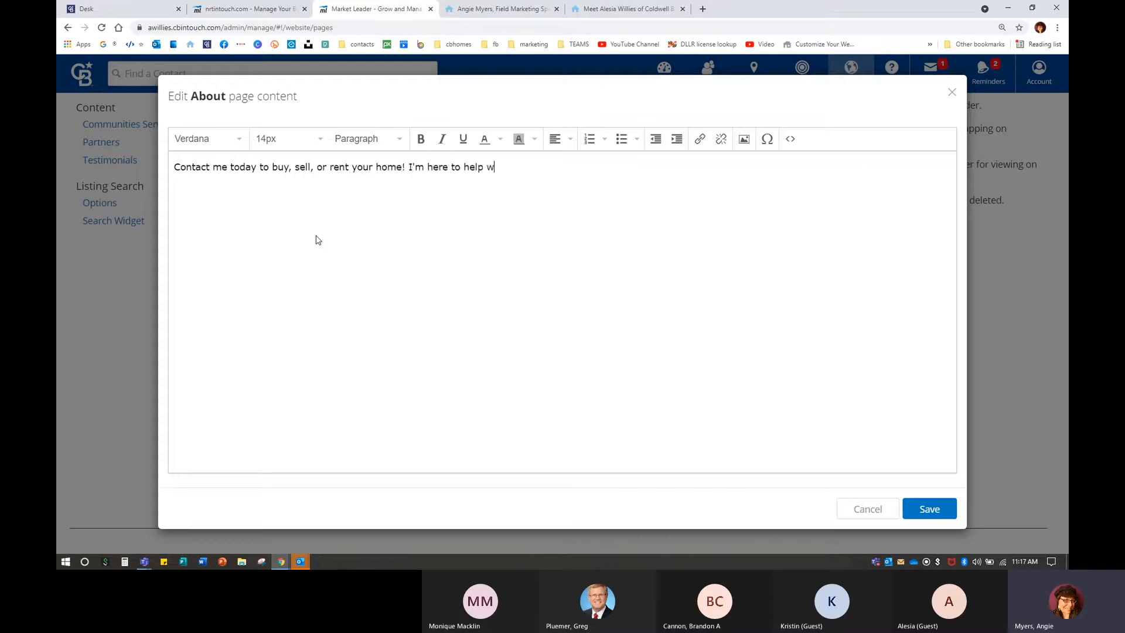
text(ith all your real estae)
key(BackSpace)
text(needs!)
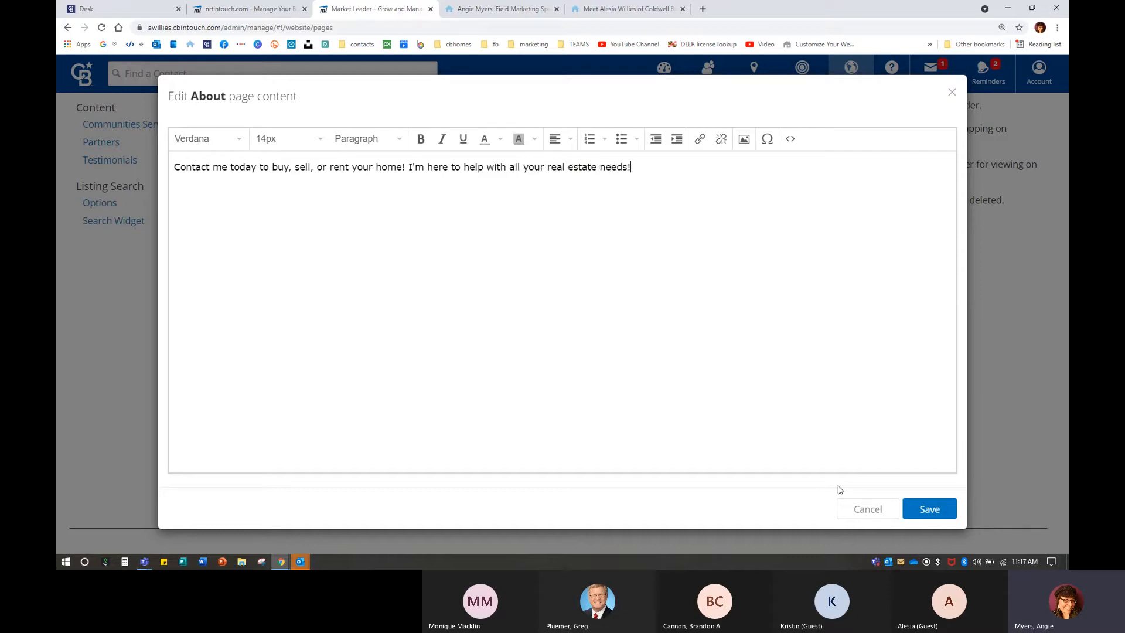
click(929, 508)
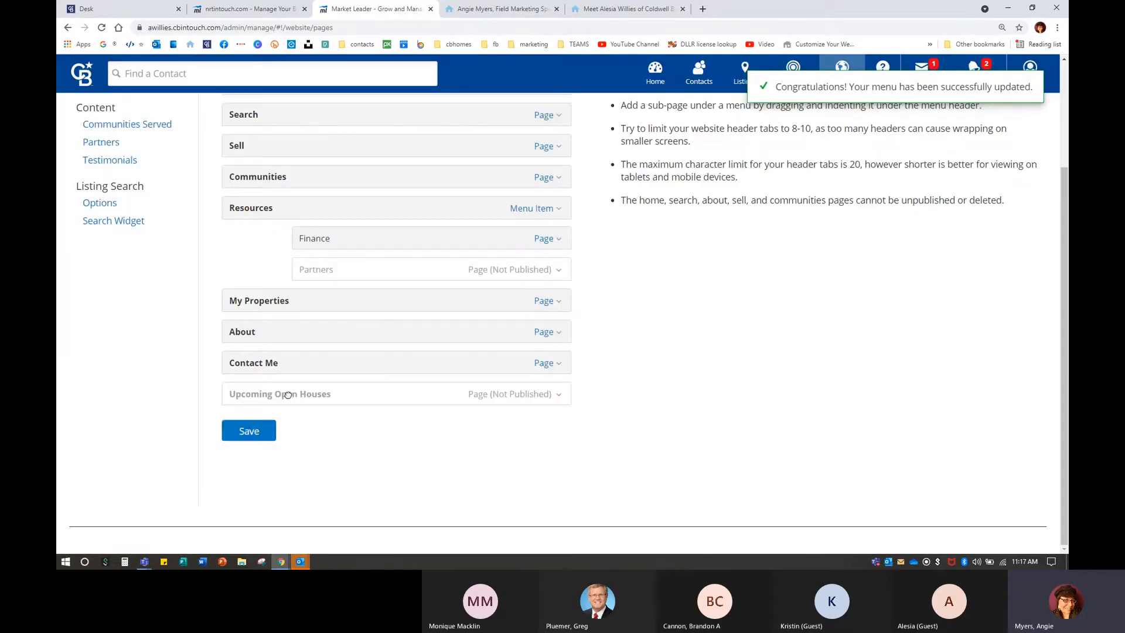
click(249, 431)
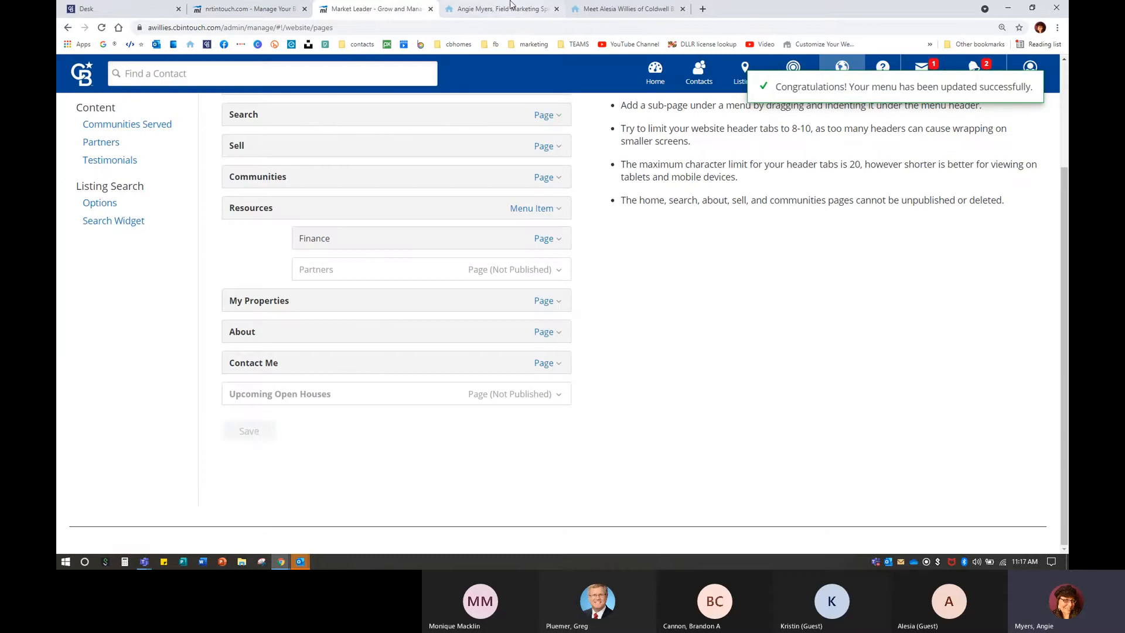
click(624, 9)
click(101, 28)
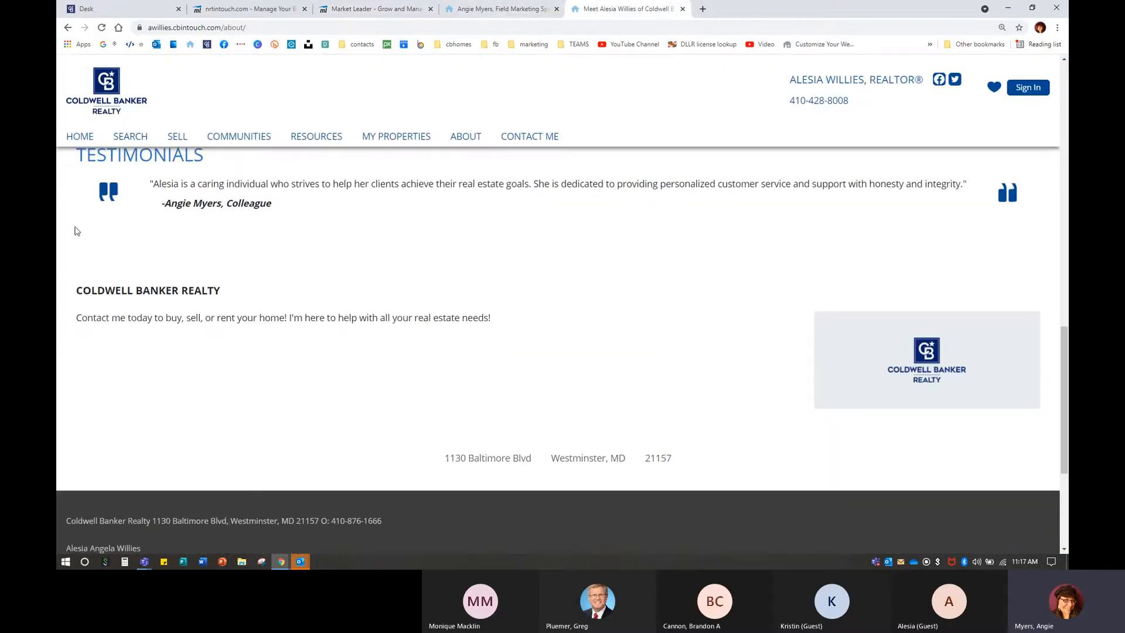
Click repeatedly on the same spot of the reloaded live About page.
click(141, 316)
click(140, 316)
click(141, 316)
click(141, 316)
Open and scroll through the colleague's example About page, then return to the Pages list.
click(503, 9)
mouse_move(492, 126)
click(563, 289)
scroll(563, 290, down, 1)
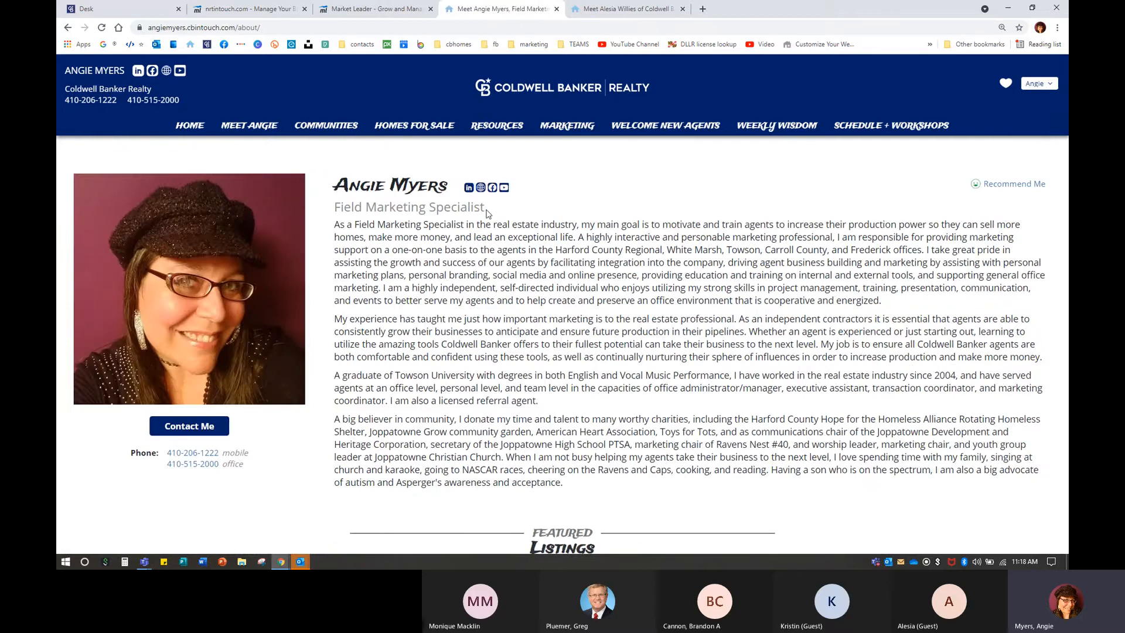
scroll(454, 198, down, 10)
scroll(487, 215, down, 3)
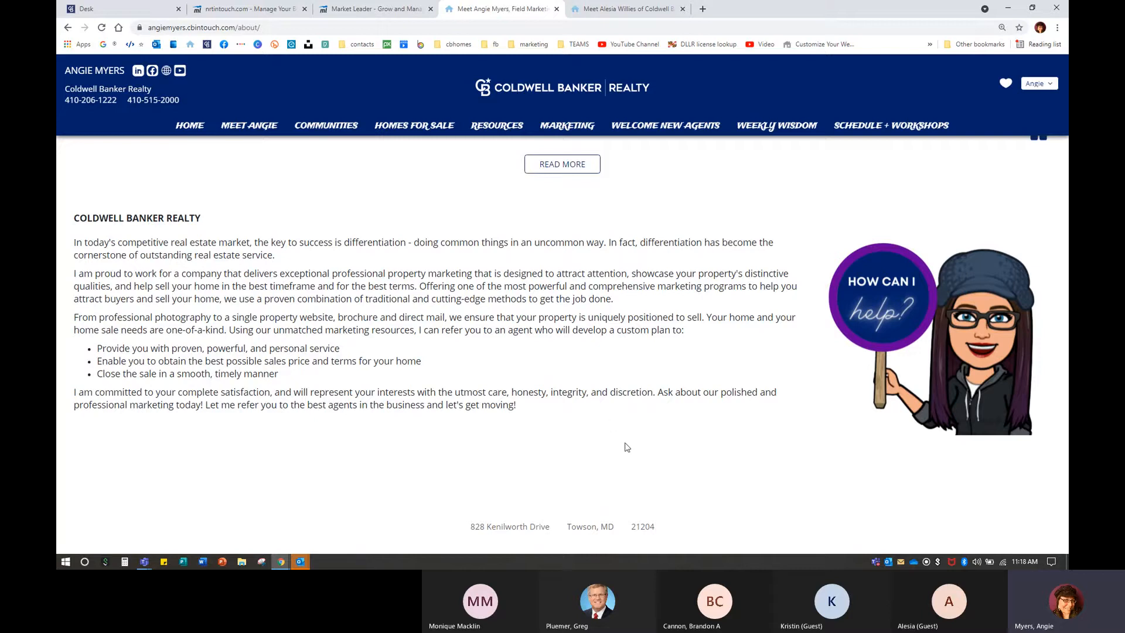
scroll(626, 447, up, 15)
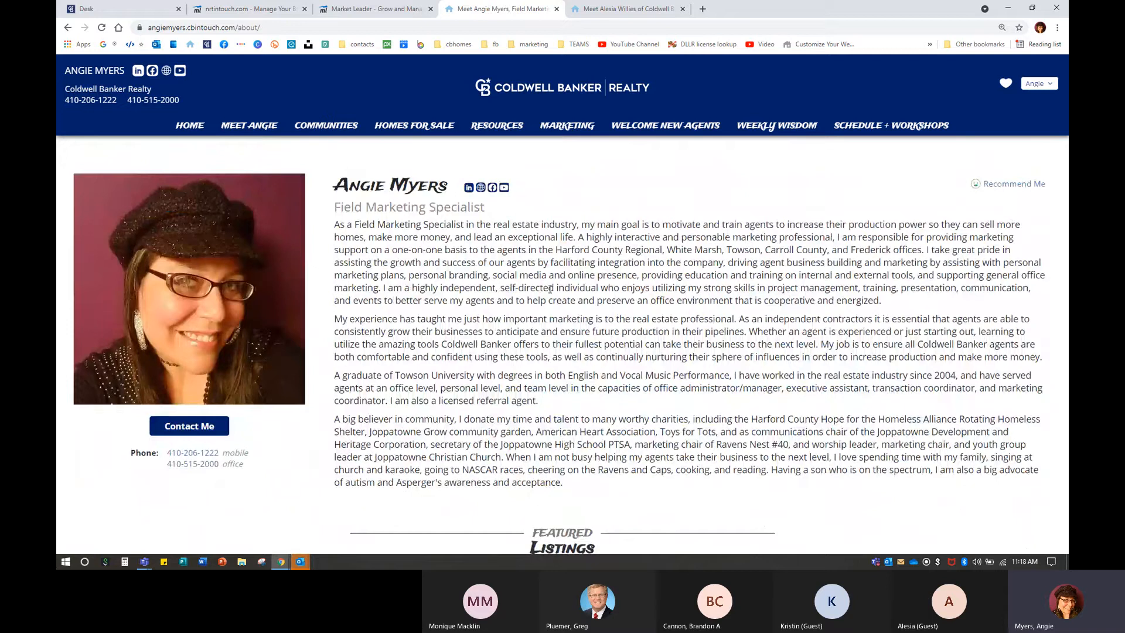
scroll(550, 288, down, 15)
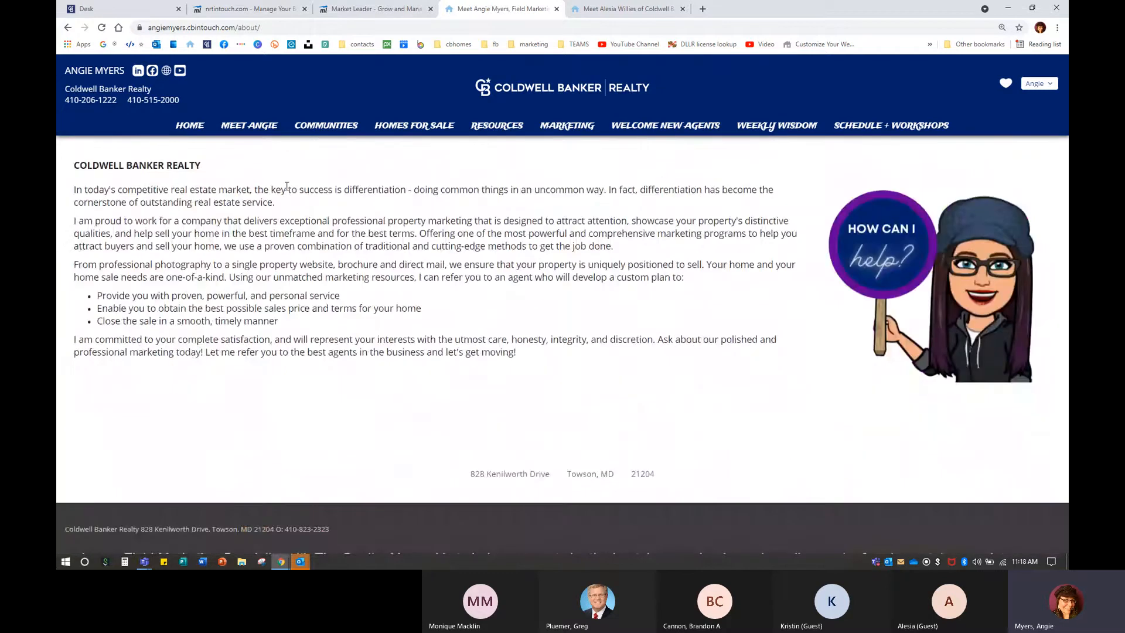
scroll(423, 348, up, 1)
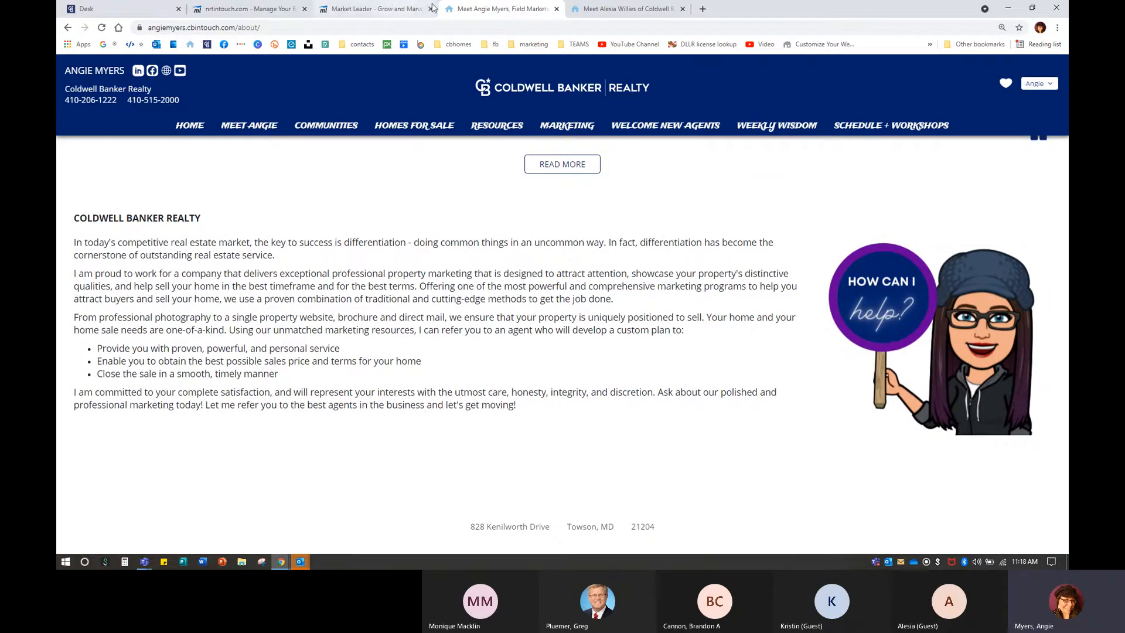
click(383, 9)
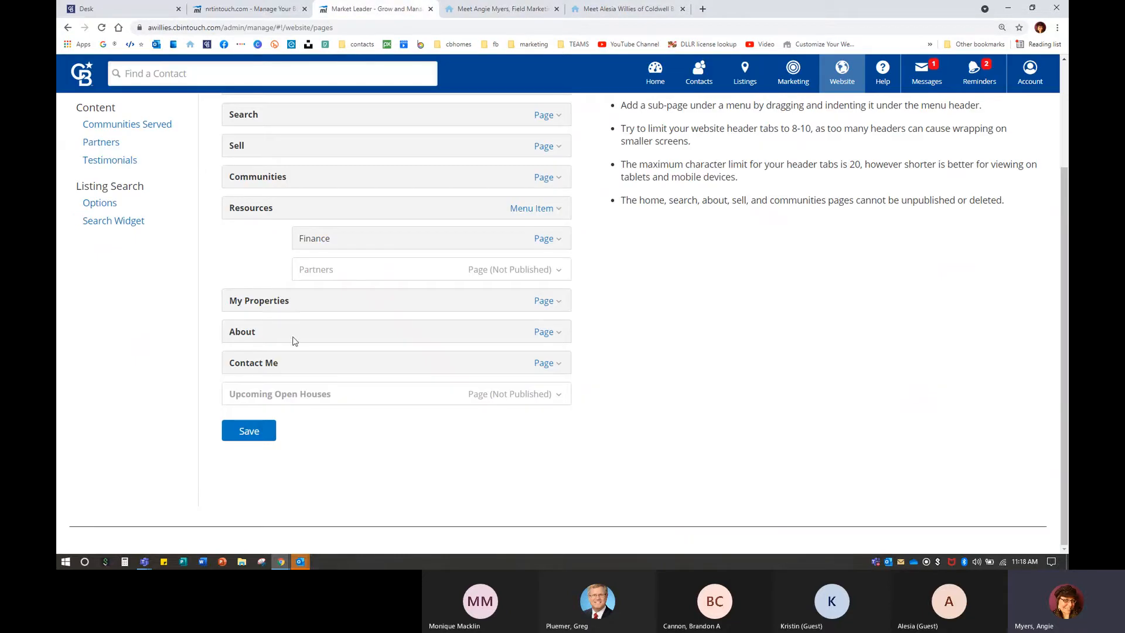
Glance back at the example About page, then return to the InTouch website admin.
click(237, 338)
click(237, 338)
click(534, 7)
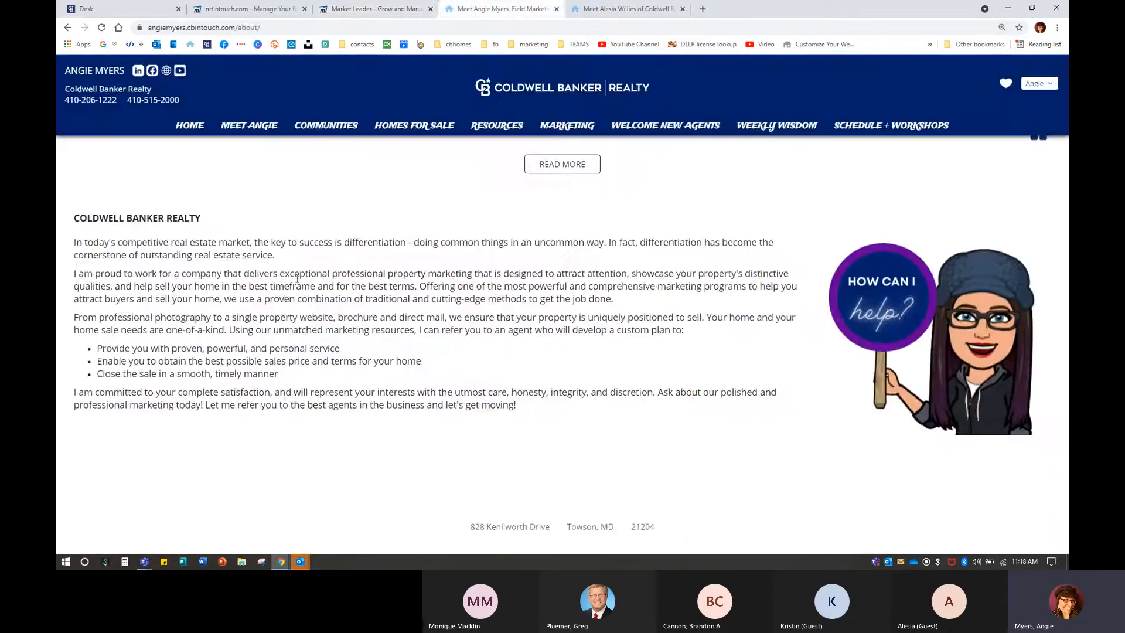
click(375, 8)
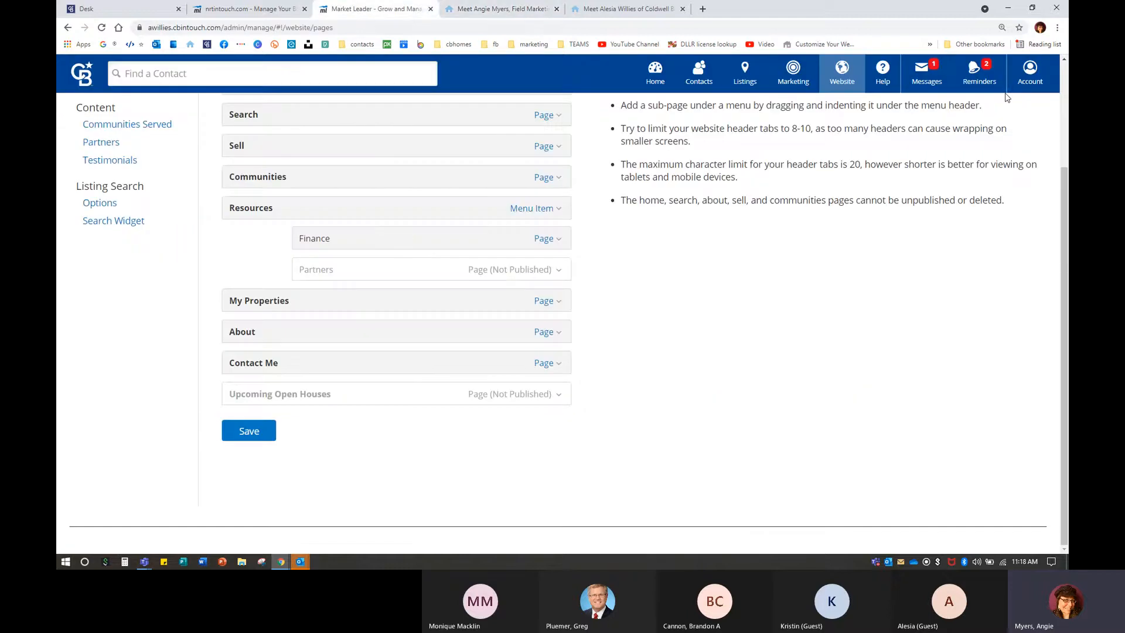
Open My Account, scroll to the Social Media Options links, and open a new browser tab.
click(1030, 74)
click(913, 197)
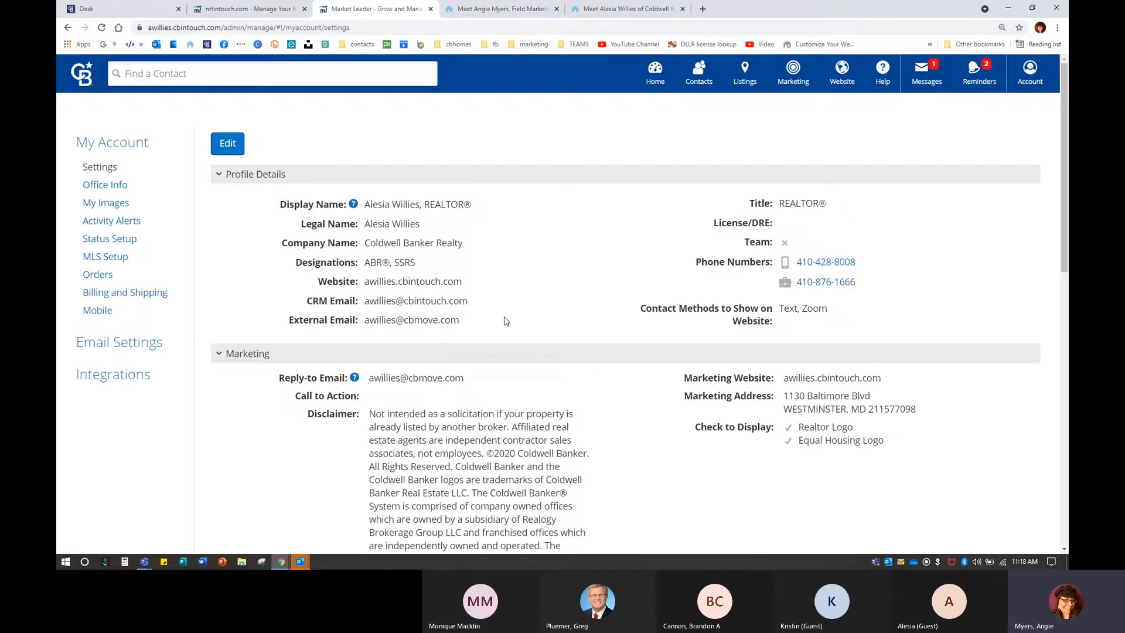
scroll(504, 319, down, 10)
scroll(506, 320, down, 2)
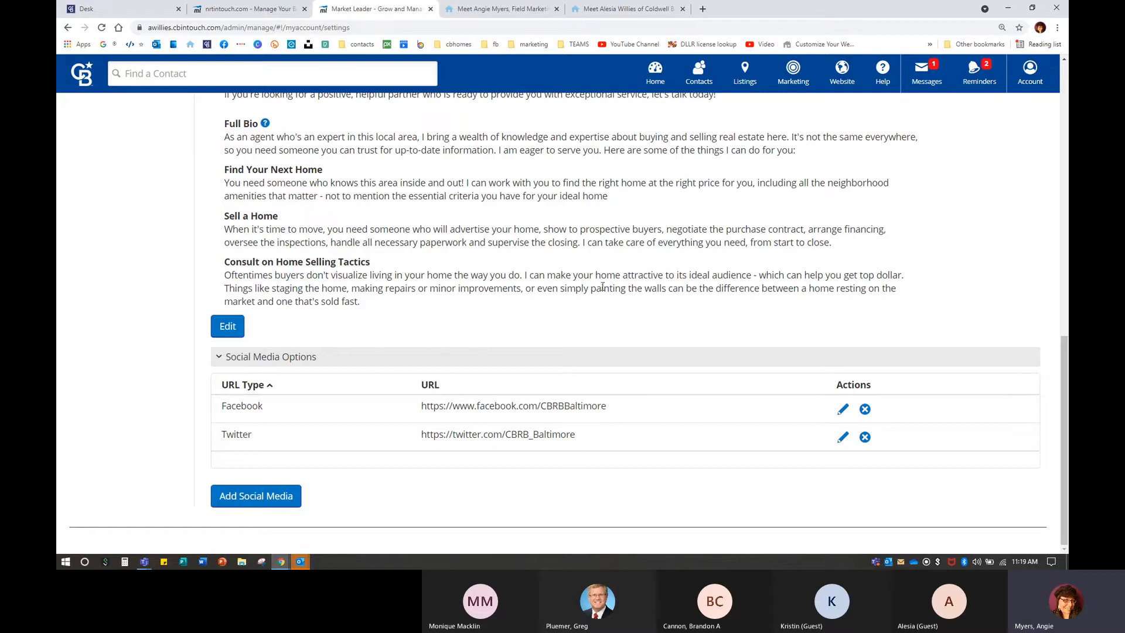
click(701, 8)
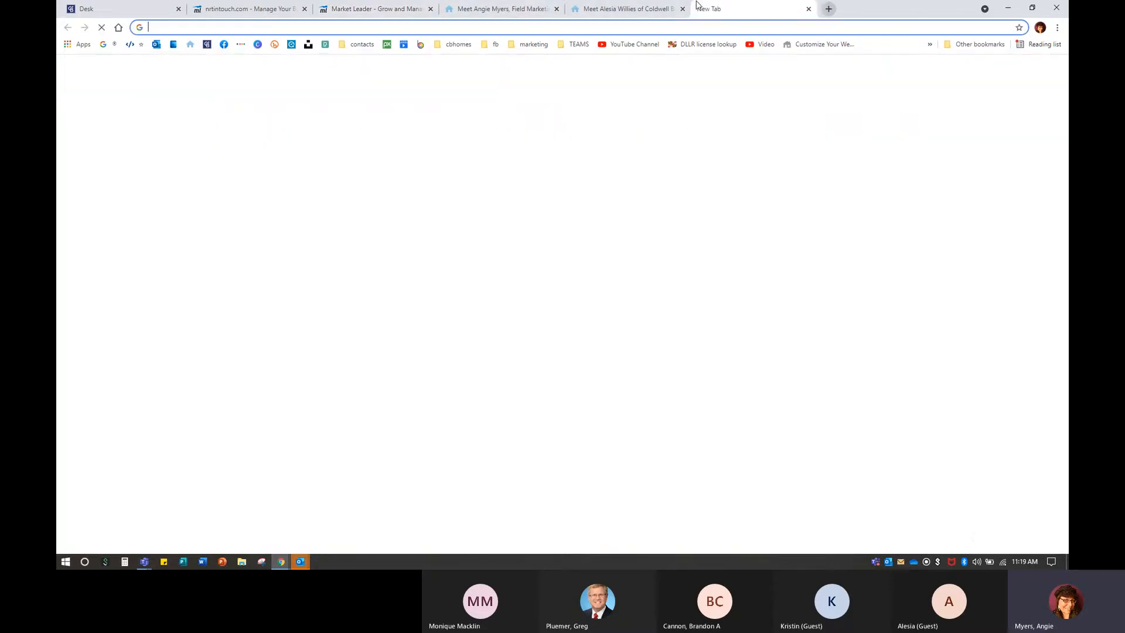
Copy the web address of the managed real estate business Facebook page, then return to InTouch.
click(224, 45)
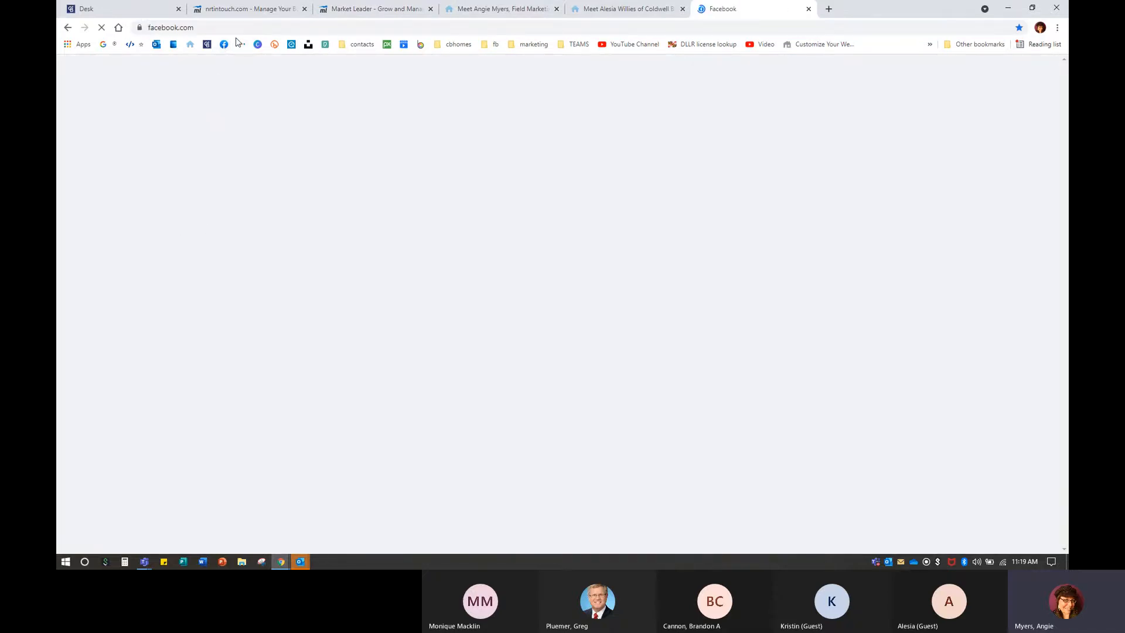
click(115, 167)
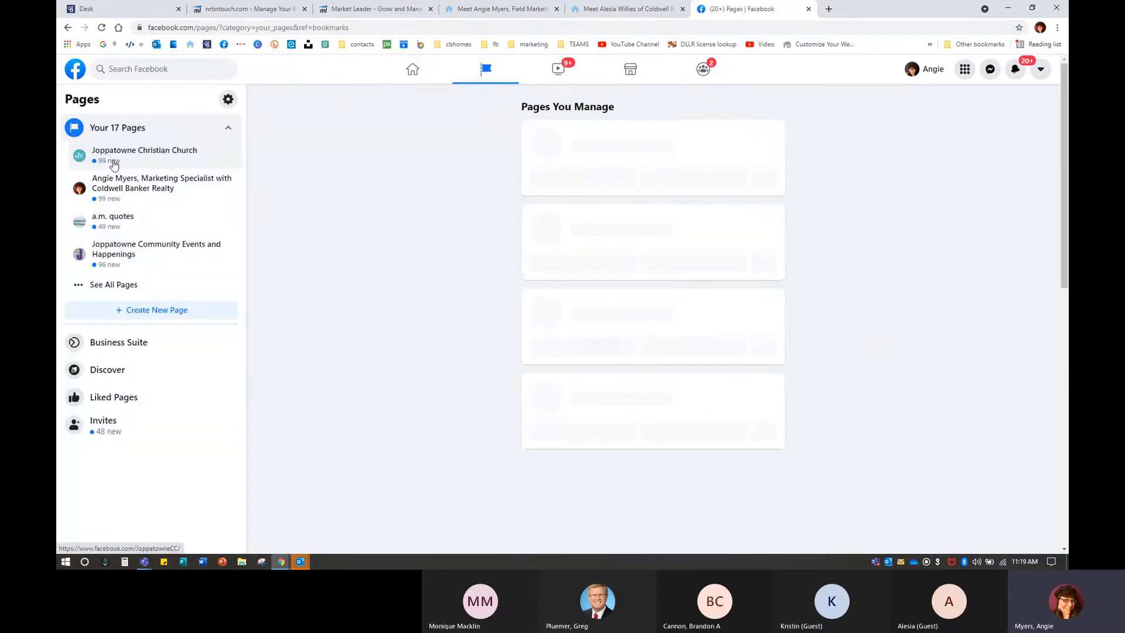
click(130, 189)
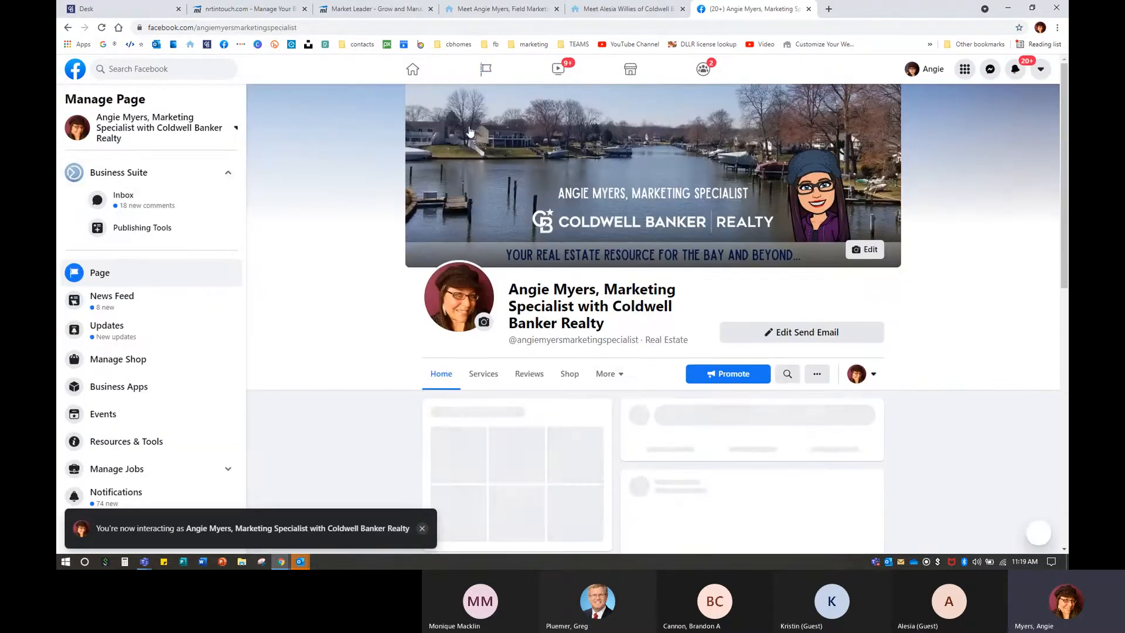
click(246, 27)
right_click(246, 27)
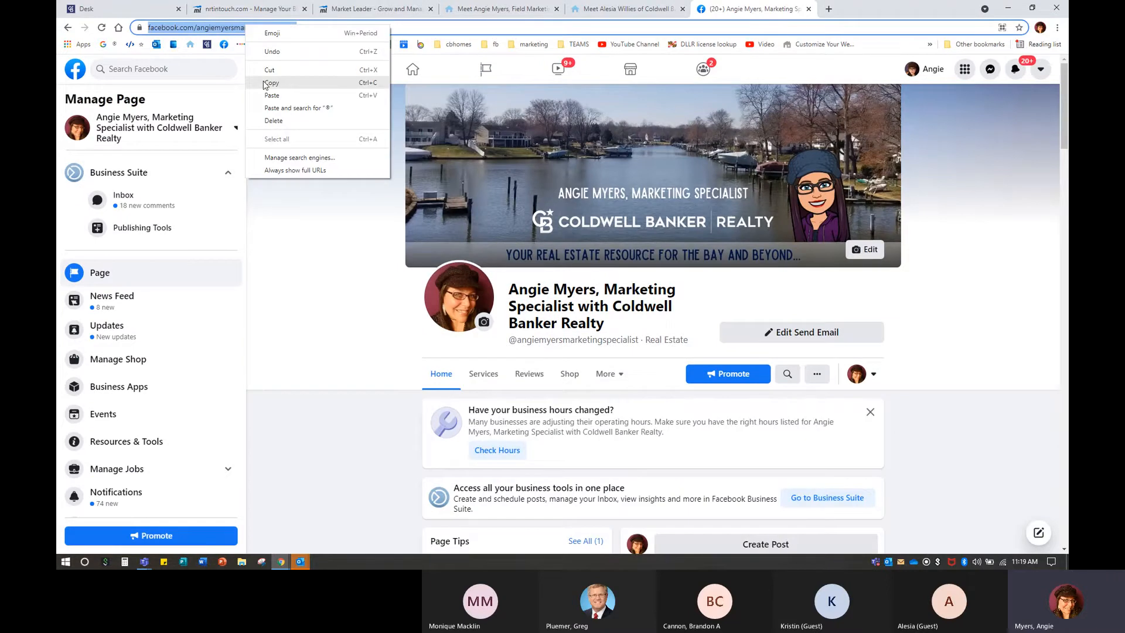
click(270, 83)
click(375, 10)
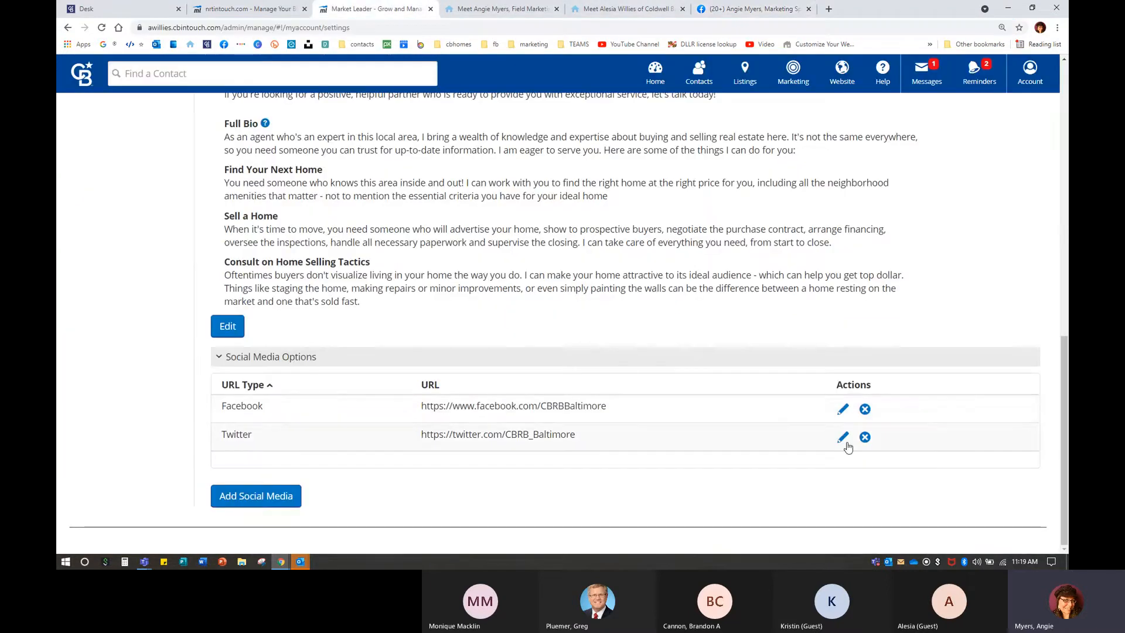
click(842, 410)
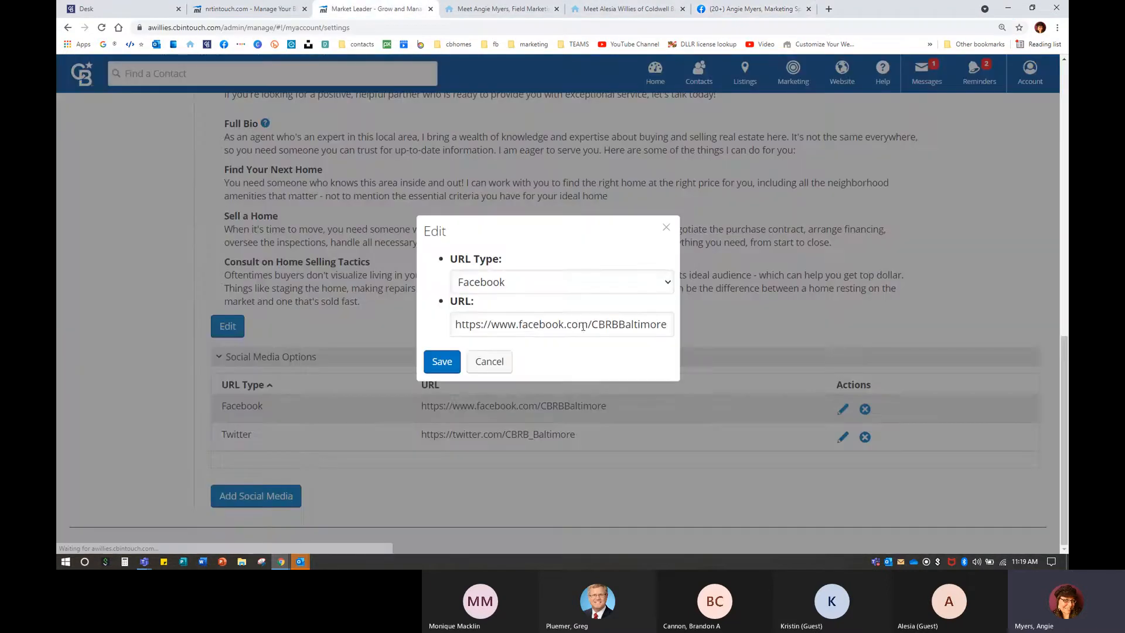
click(502, 359)
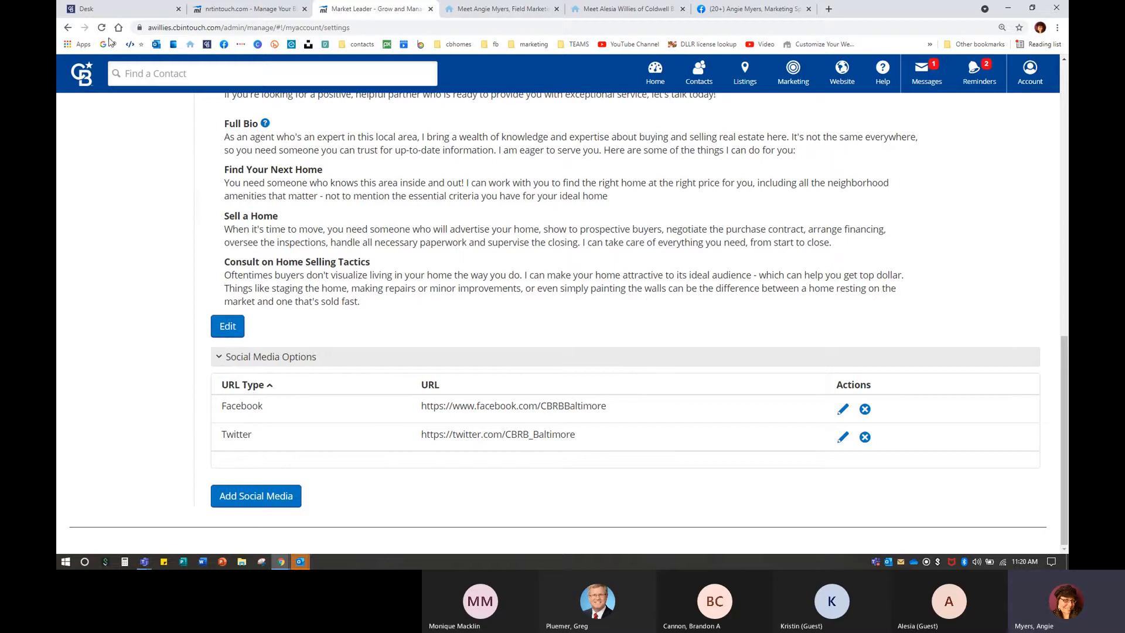
click(99, 11)
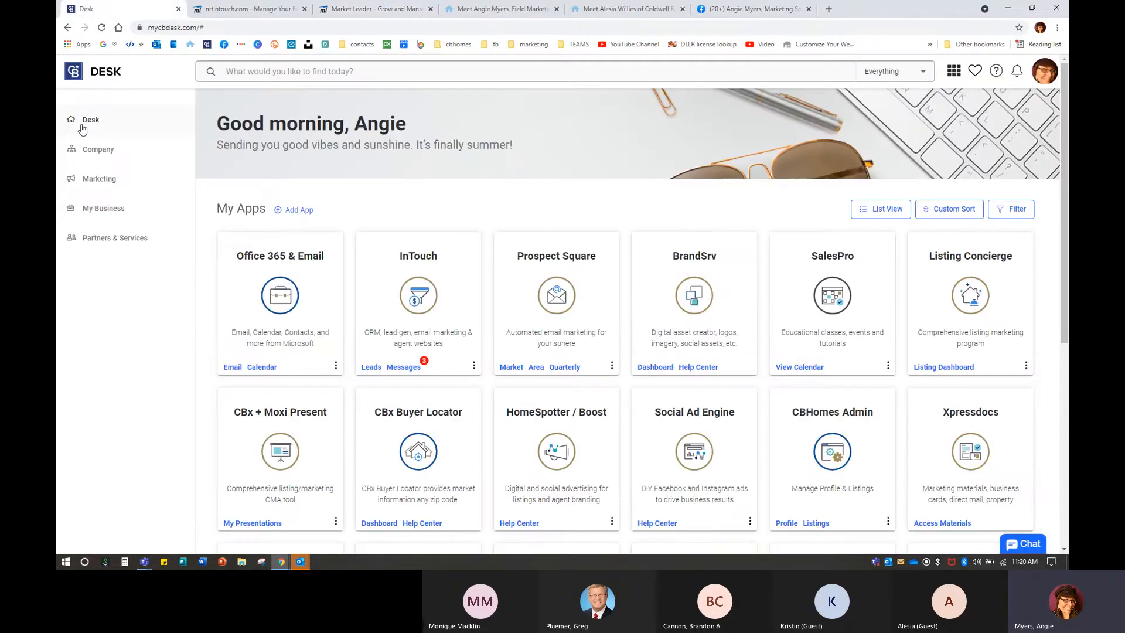
click(89, 177)
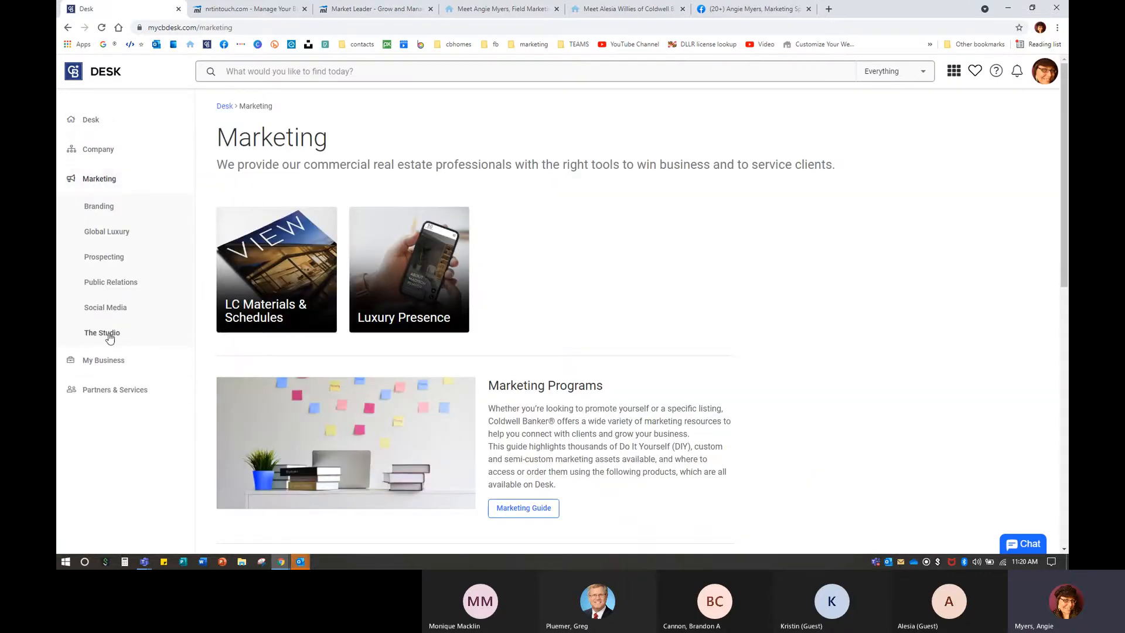
click(106, 315)
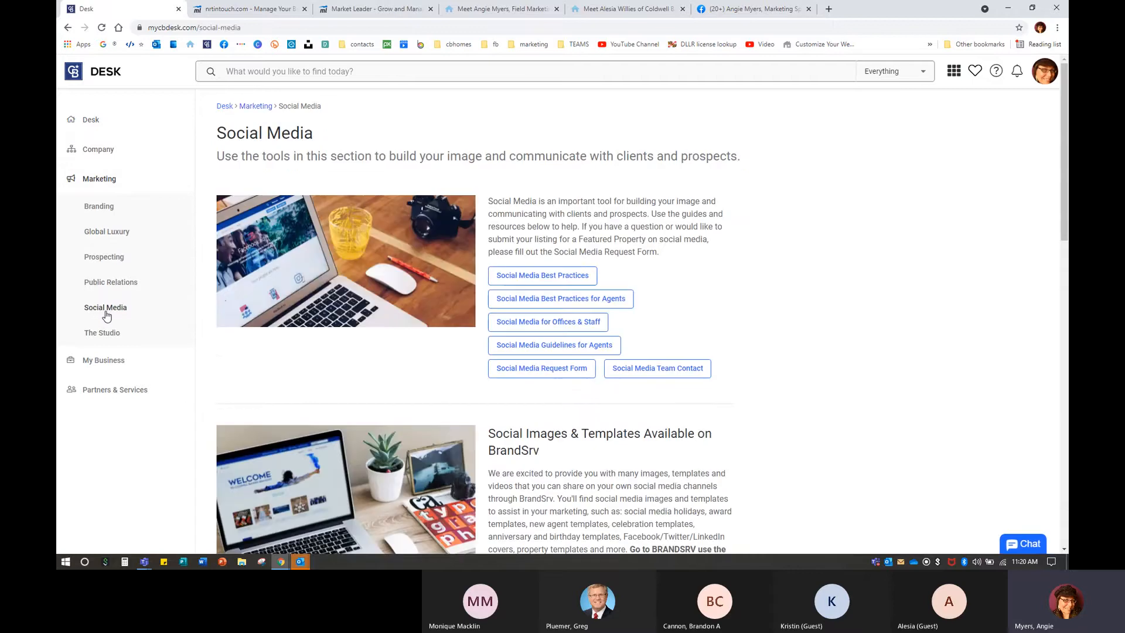
scroll(509, 447, down, 15)
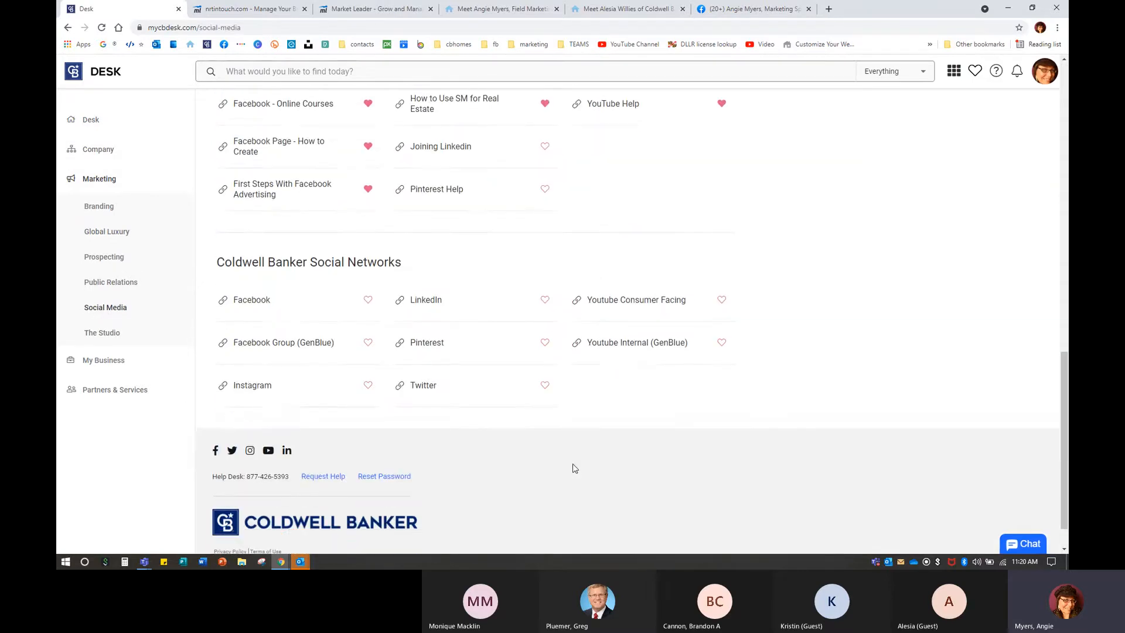
scroll(574, 468, down, 1)
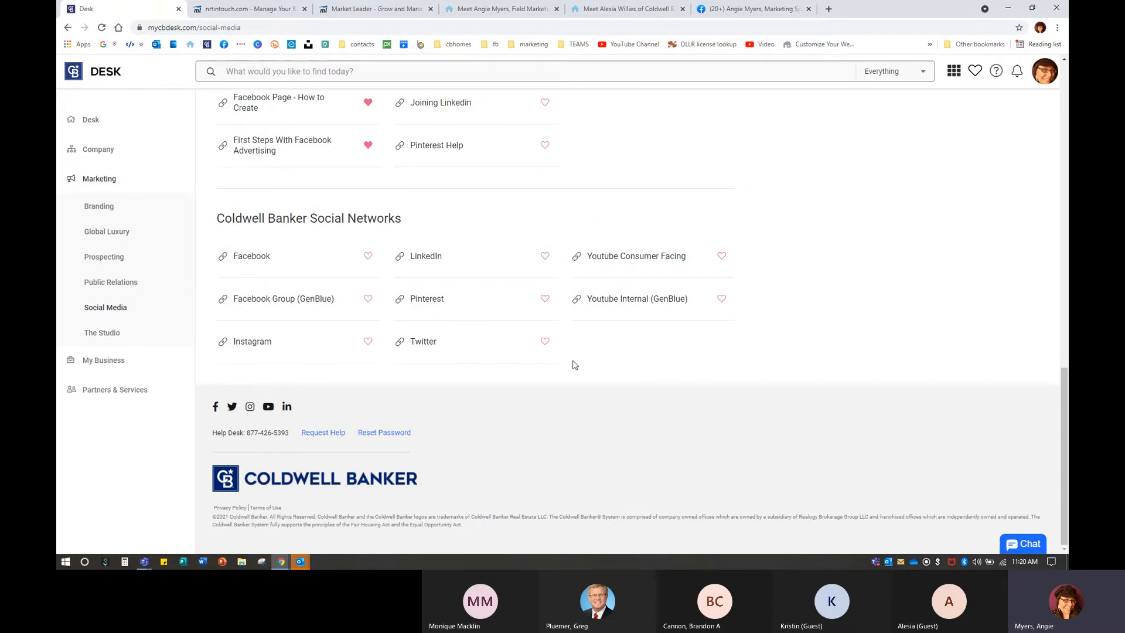
click(378, 9)
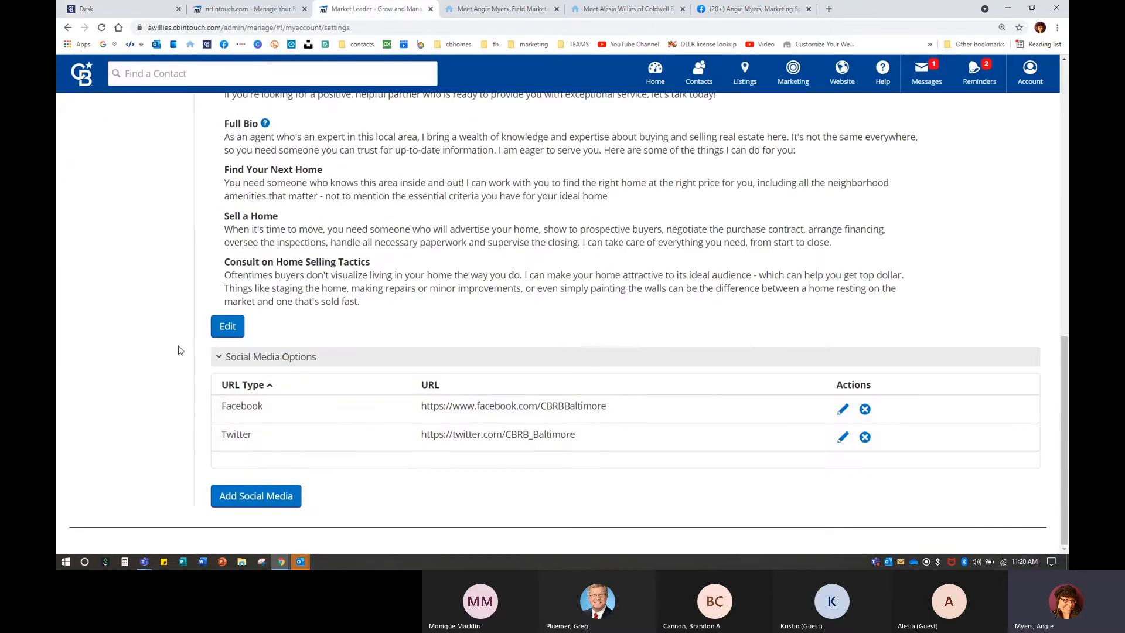
Show the Coldwell Banker Realty office's contact details and Eastern Time zone under Office Info.
scroll(180, 350, up, 10)
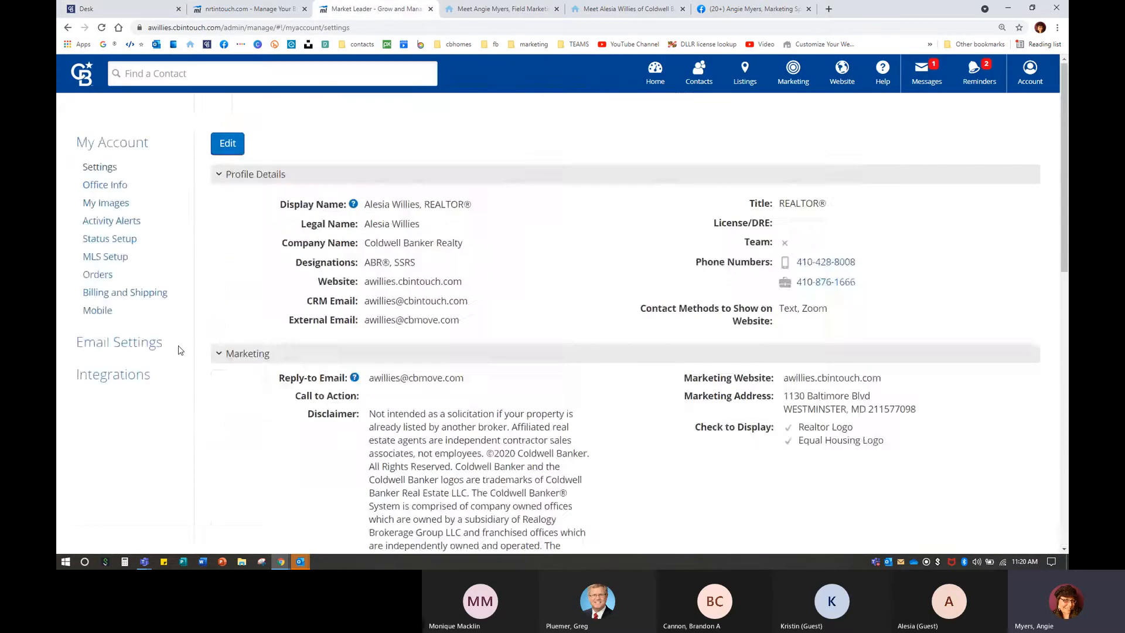
click(96, 188)
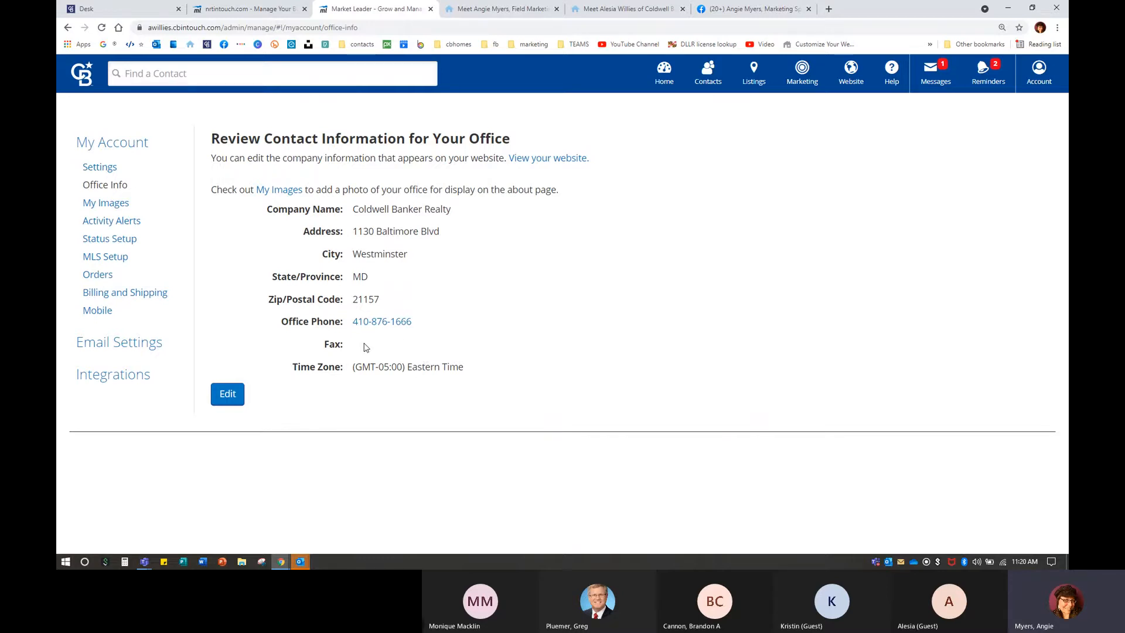
On My Images, open the Choose Image dialog of stock logos for the Marketing Logo.
click(110, 205)
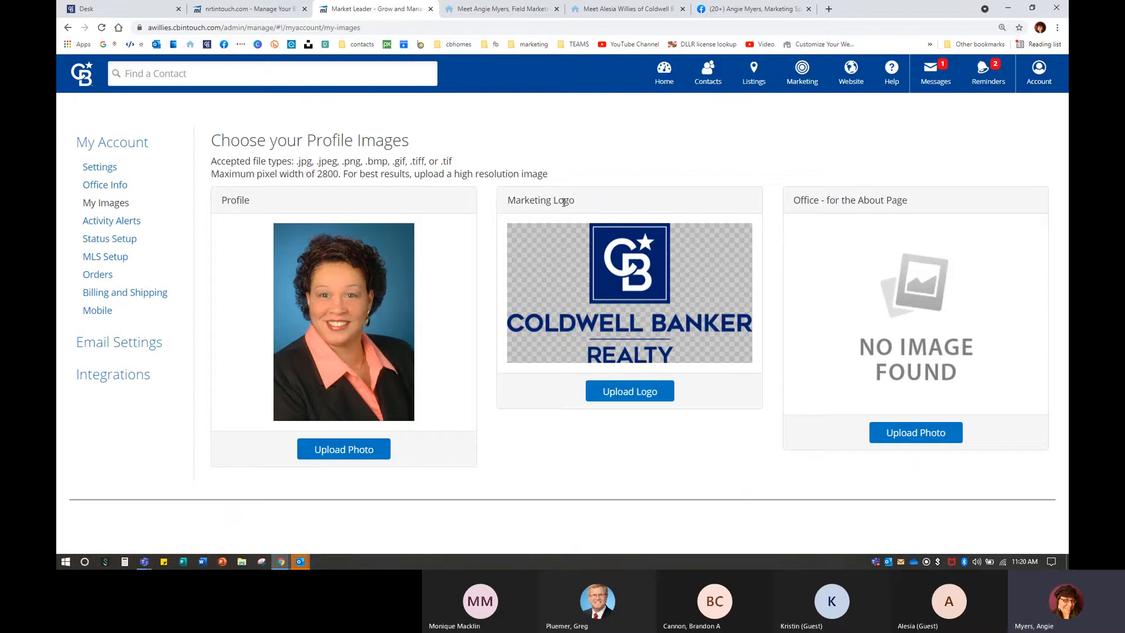
click(640, 396)
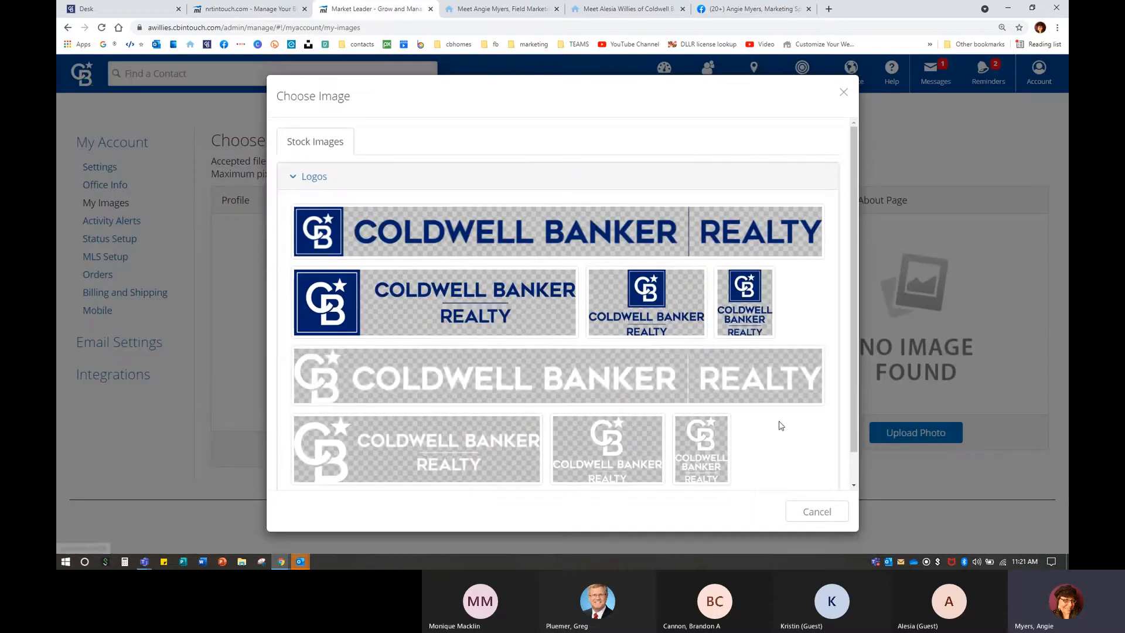
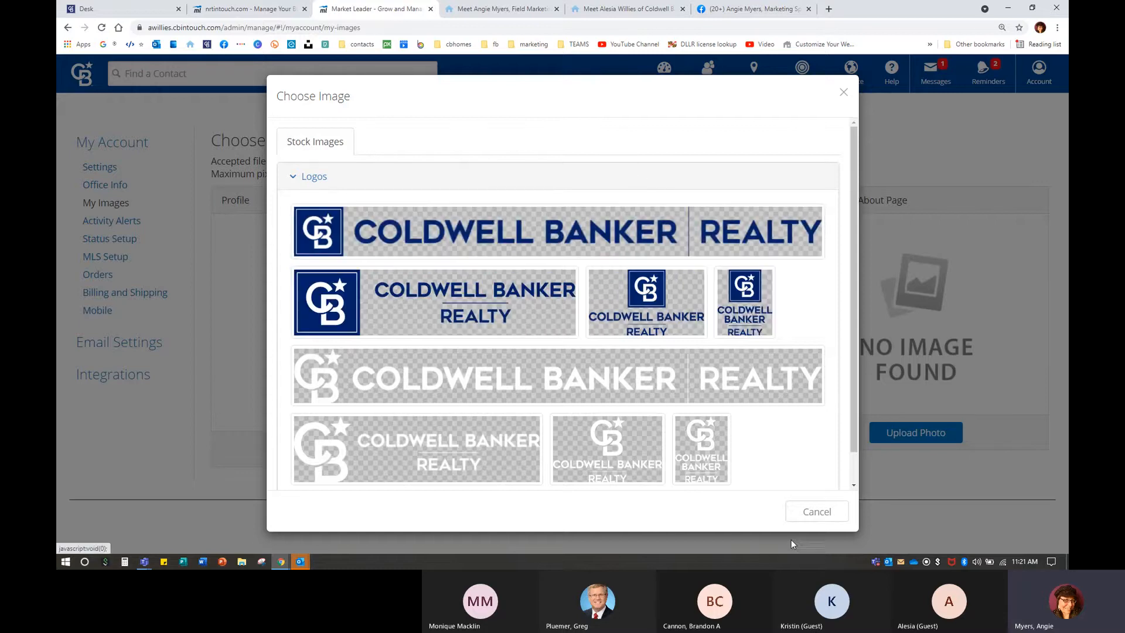
Cancel the stock logo chooser and view the agent's live About page tab.
click(815, 511)
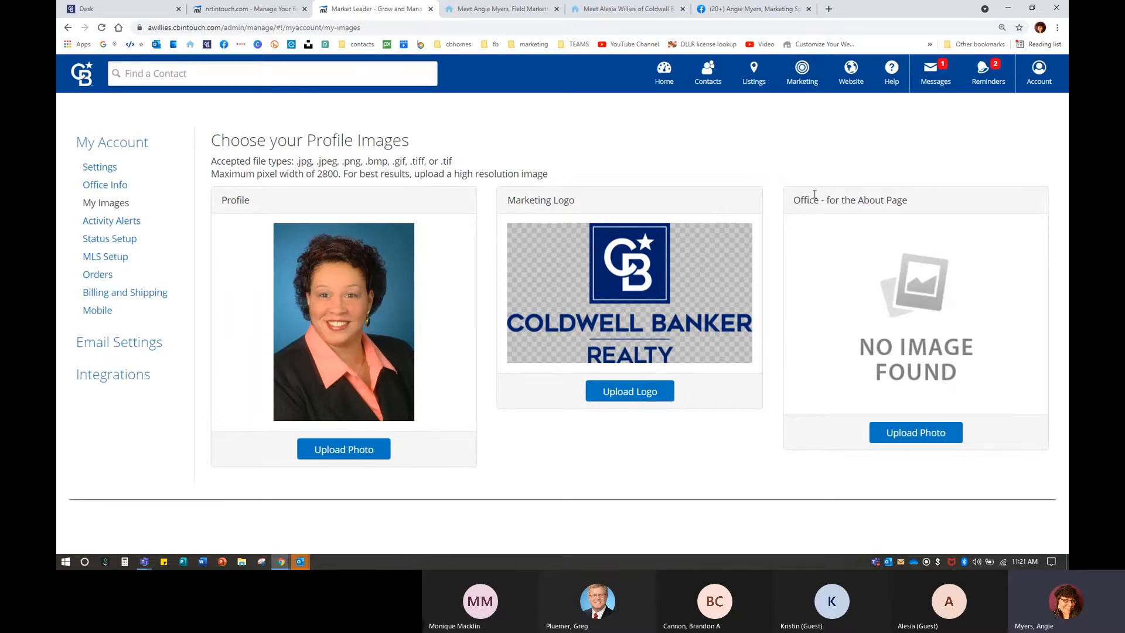
click(614, 9)
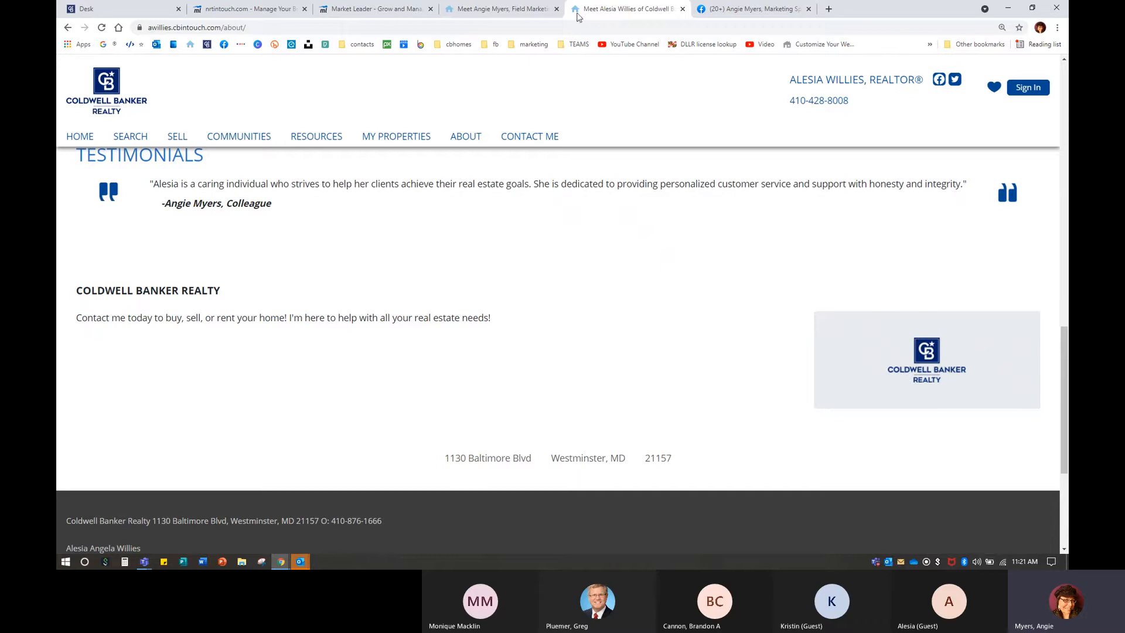
Compare the agent's About page with another agent's, then go to the admin Home dashboard.
click(375, 9)
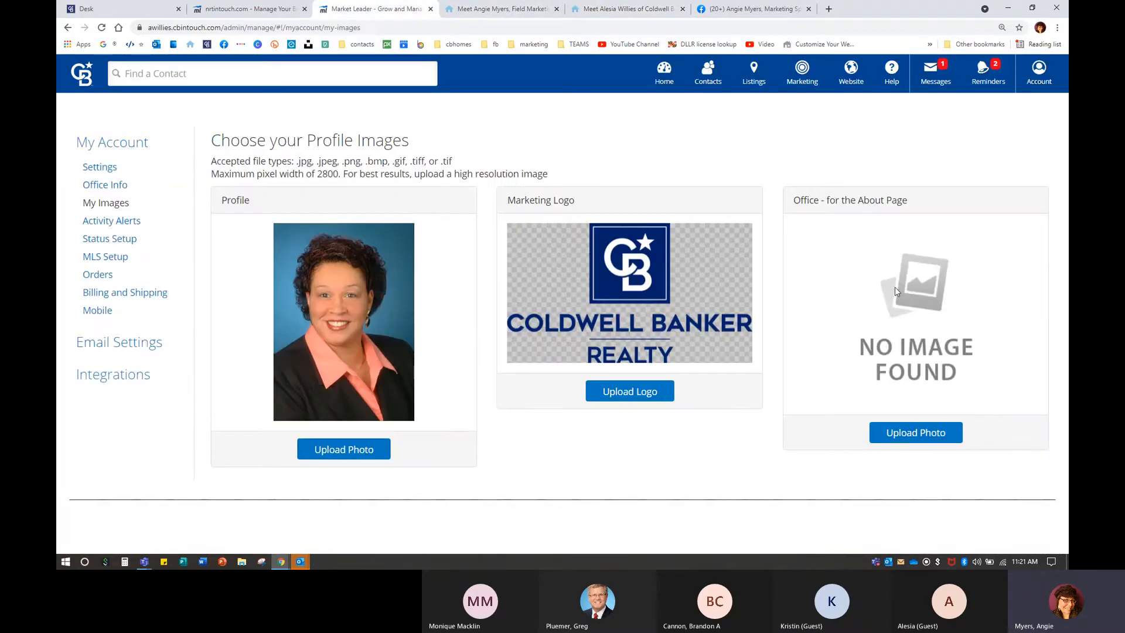
click(510, 9)
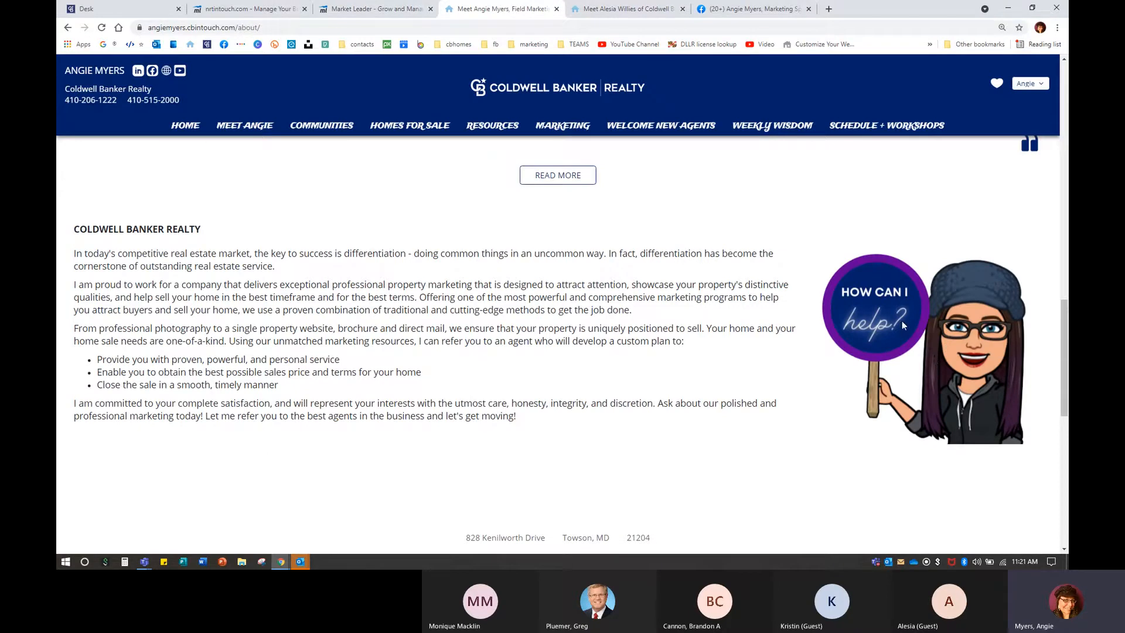
click(320, 8)
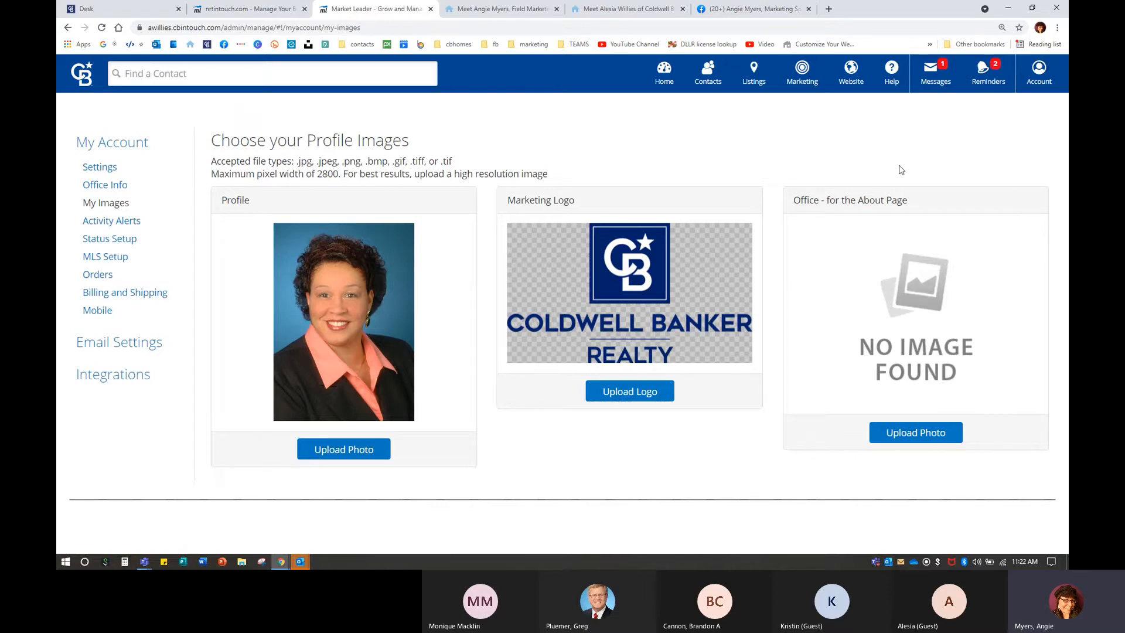
click(856, 83)
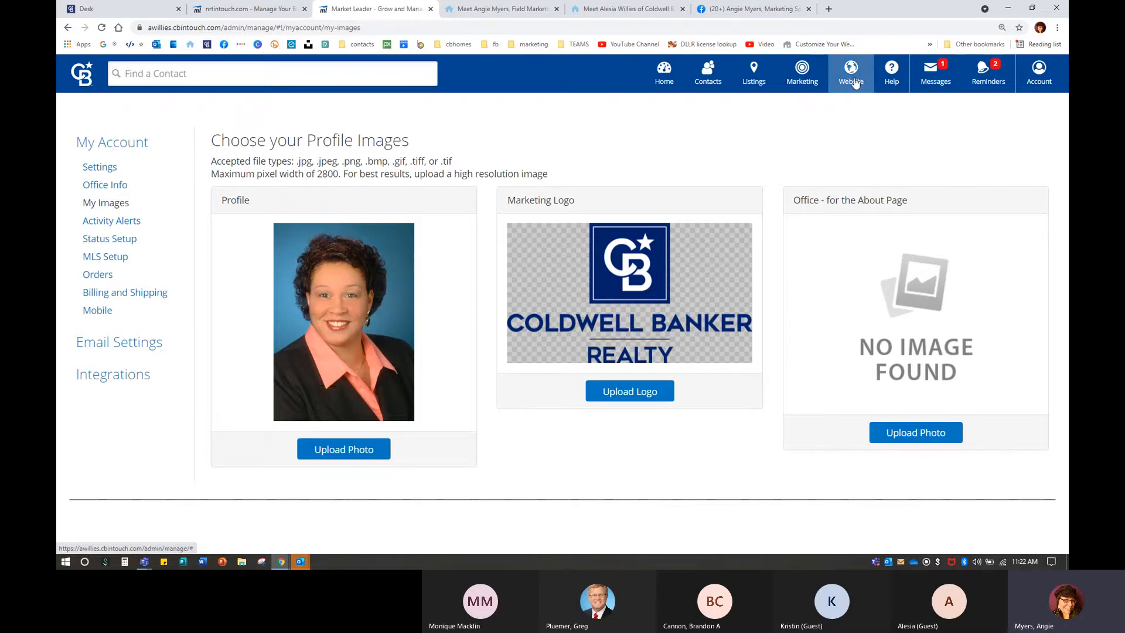
click(665, 82)
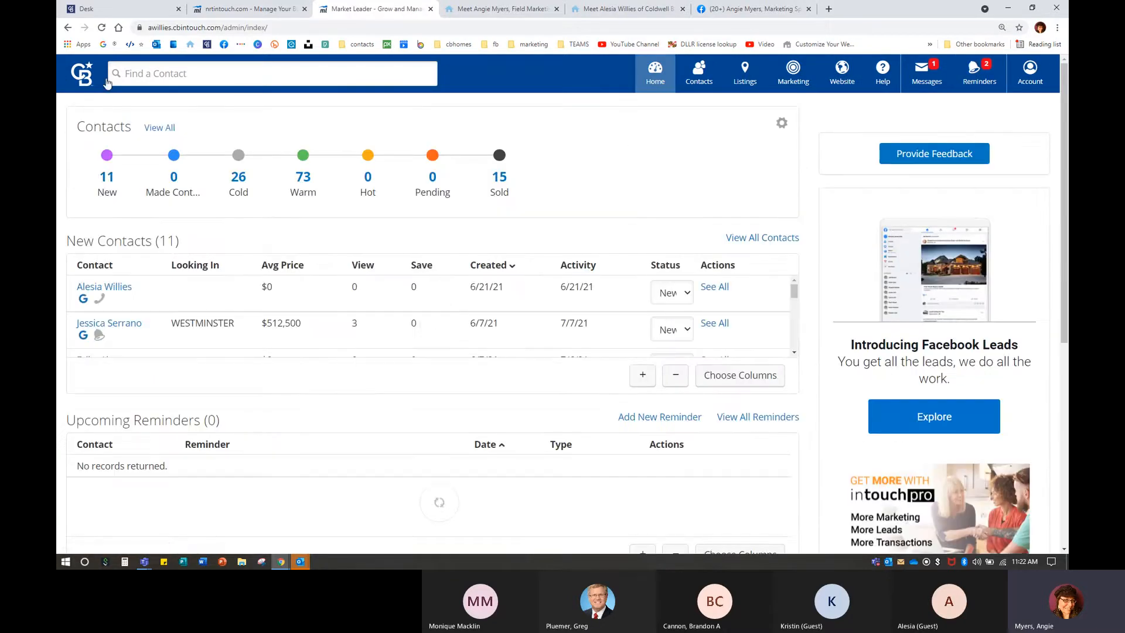
Close the extra agent tabs and preview the live home page via Website > View Site.
click(847, 80)
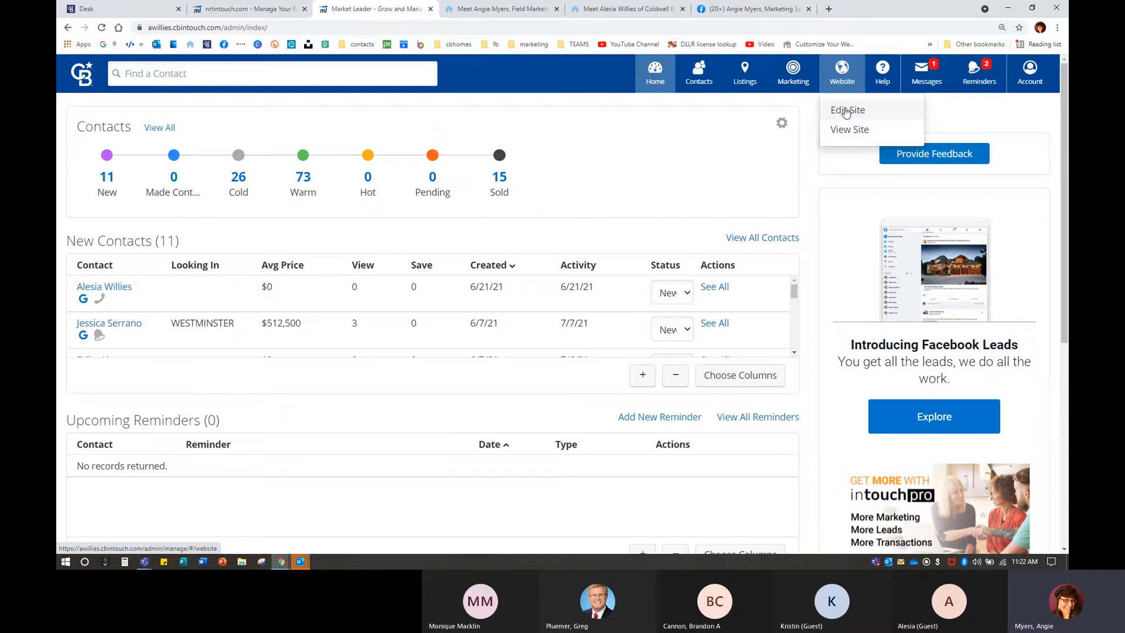
click(682, 9)
click(682, 9)
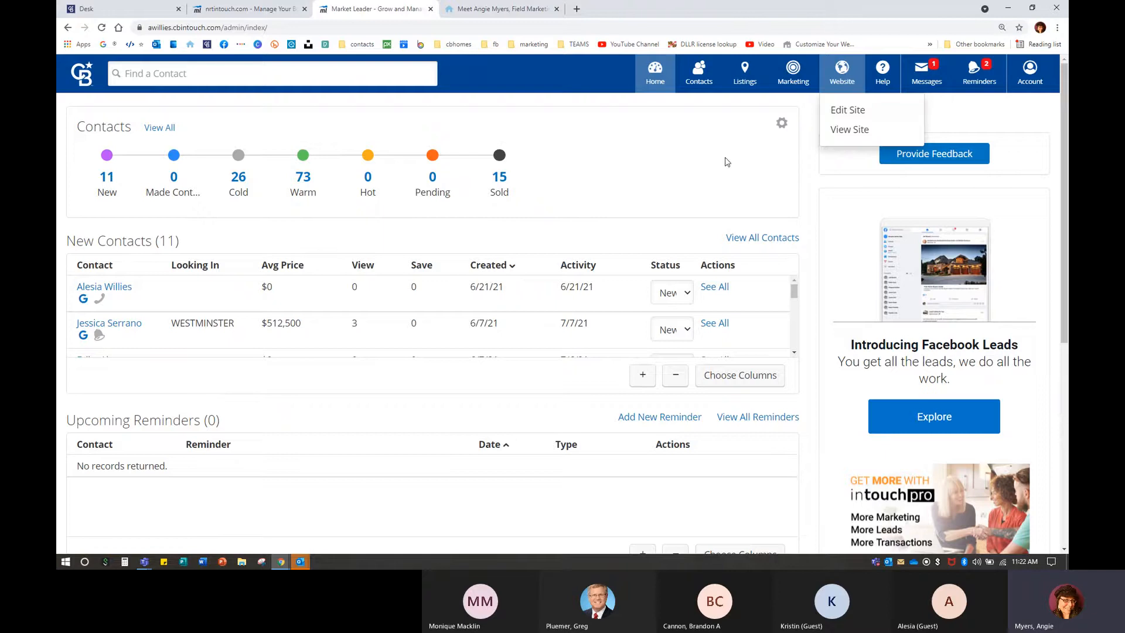
click(854, 131)
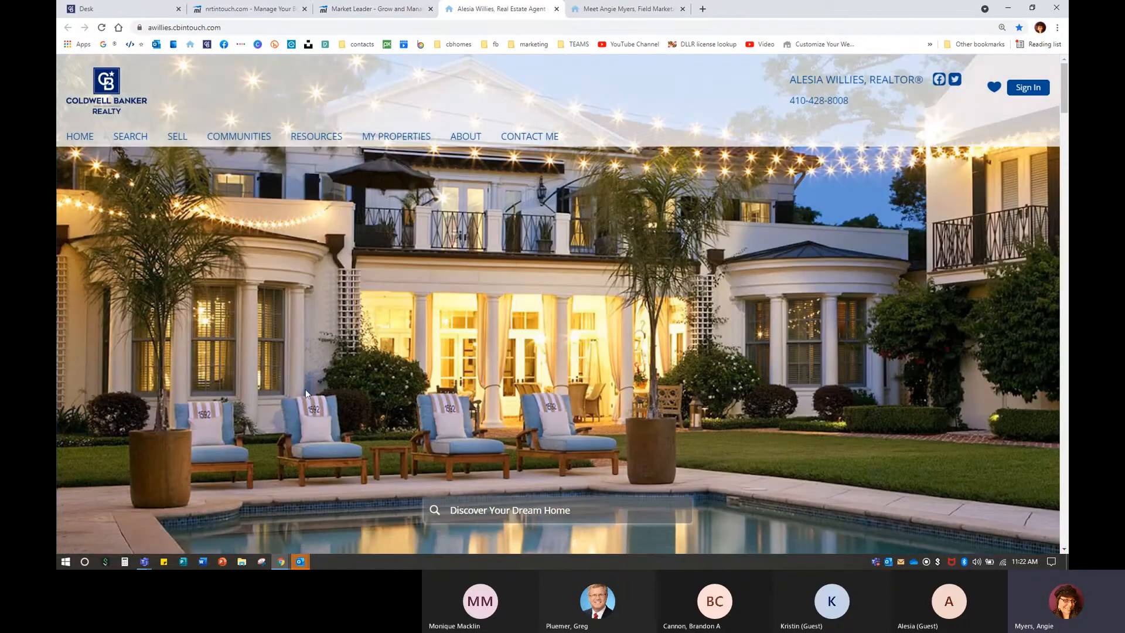
scroll(381, 304, down, 10)
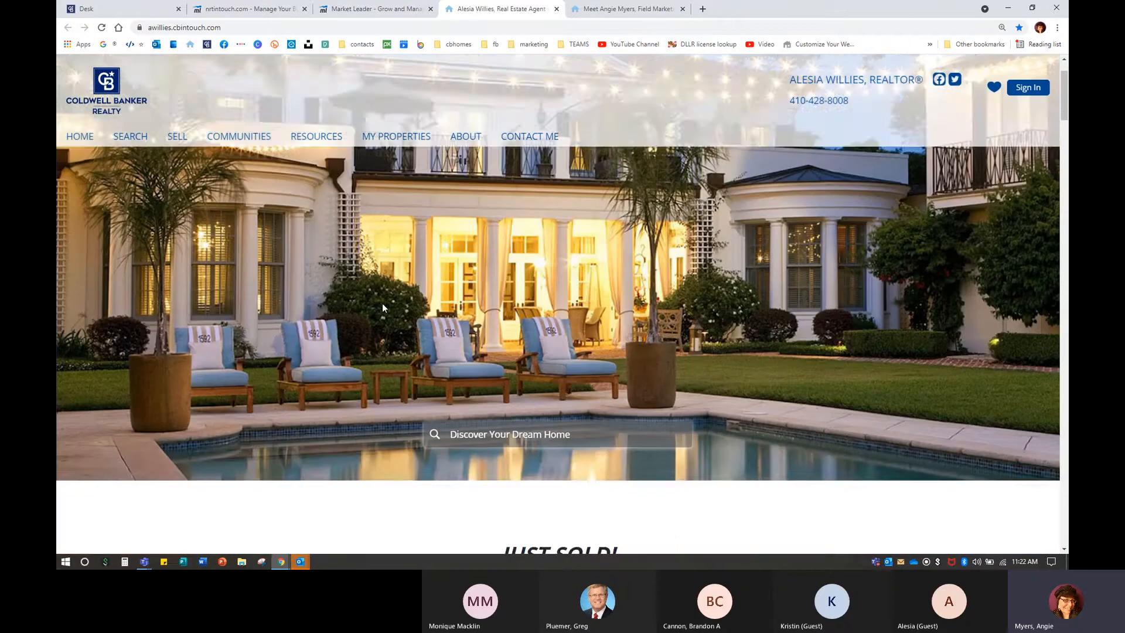
scroll(382, 298, up, 10)
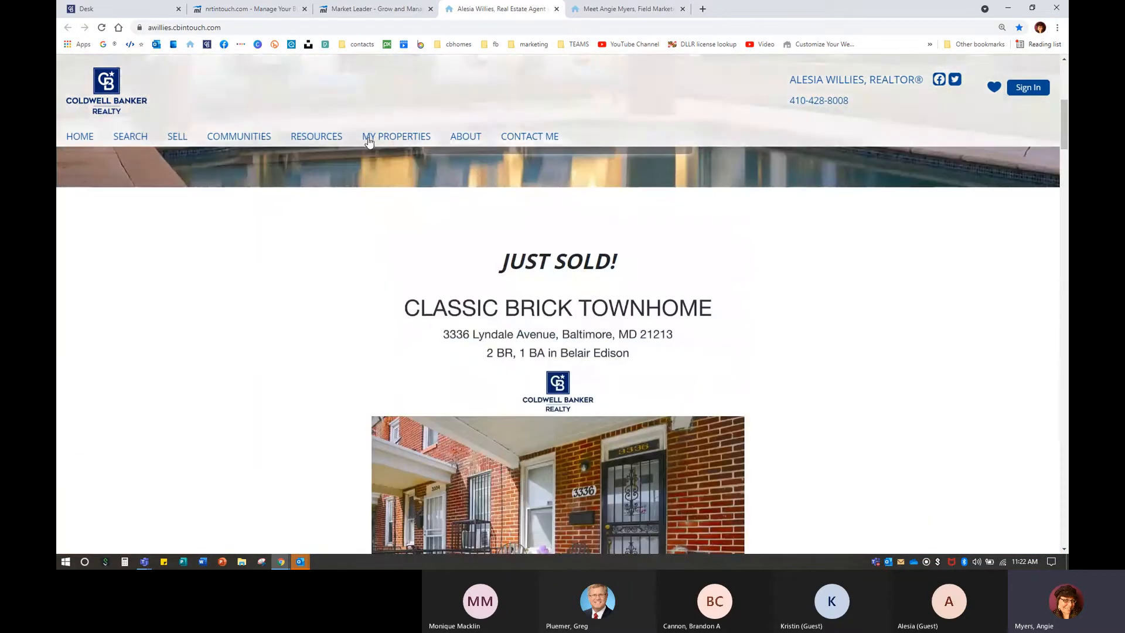
Back in admin, open the Pages and Menus editor via Website > Edit Site.
click(369, 9)
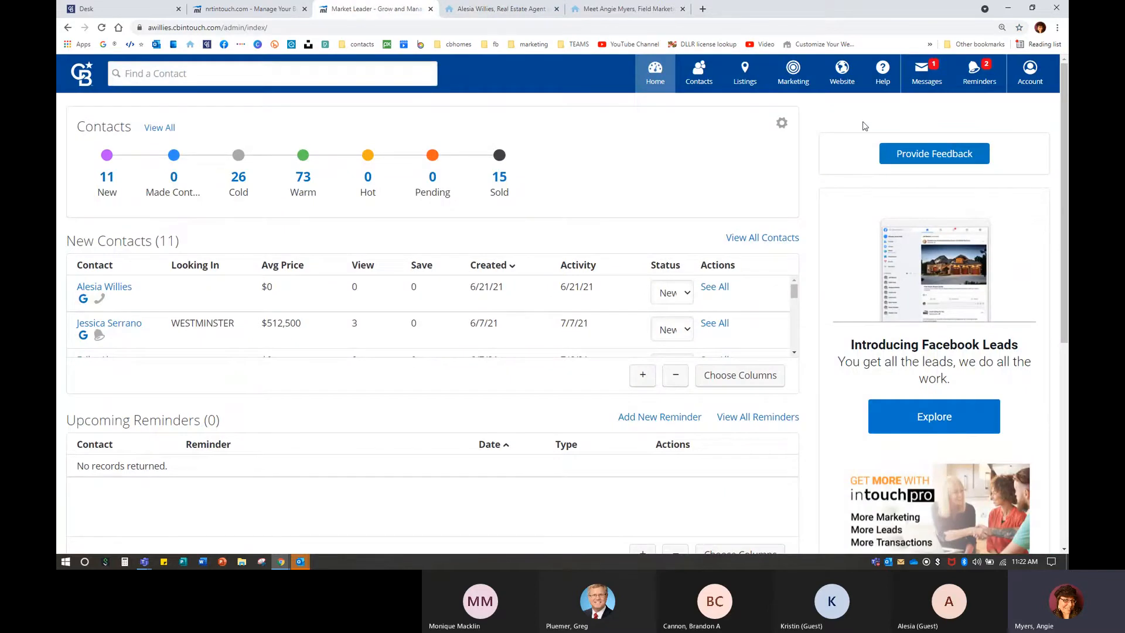
click(844, 72)
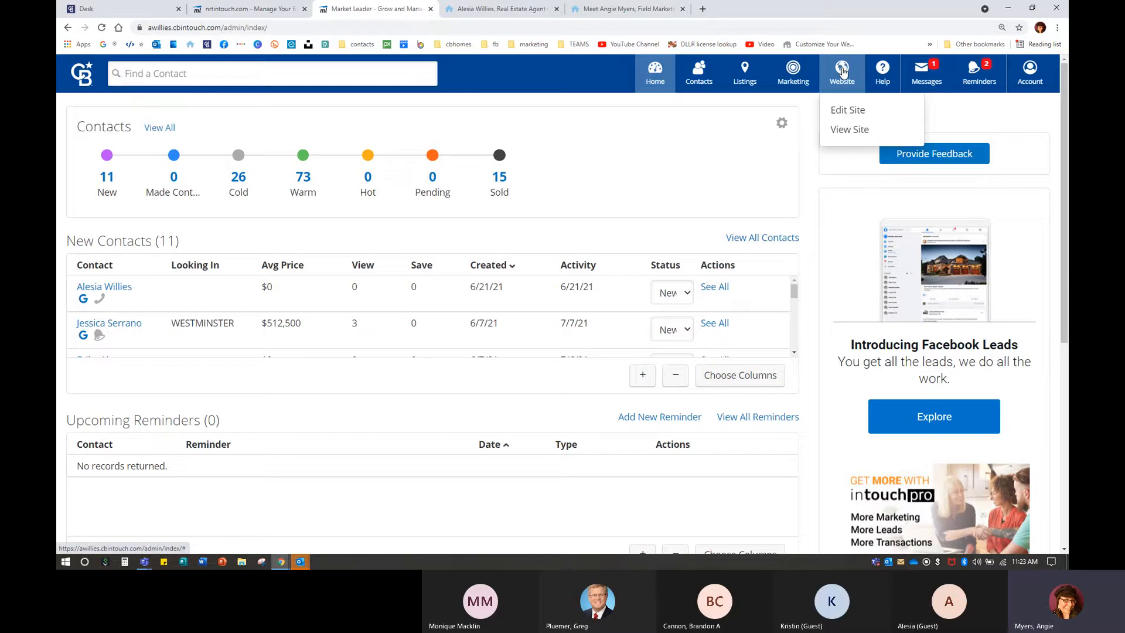
click(849, 111)
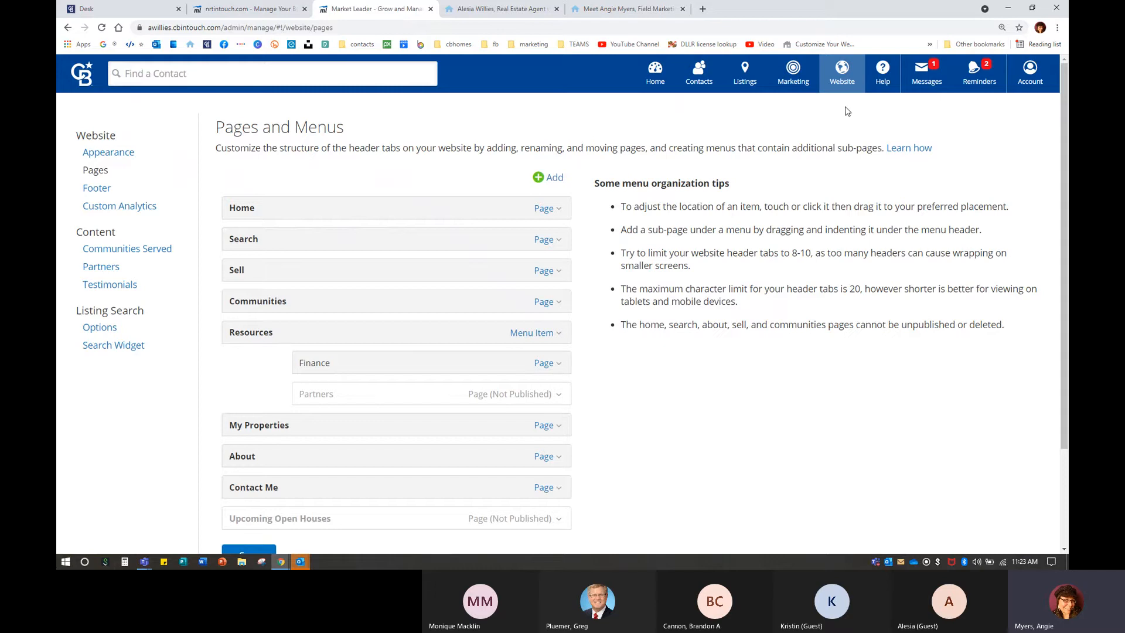
Compare the live site's navigation menu against the Pages and Menus list.
scroll(237, 202, down, 1)
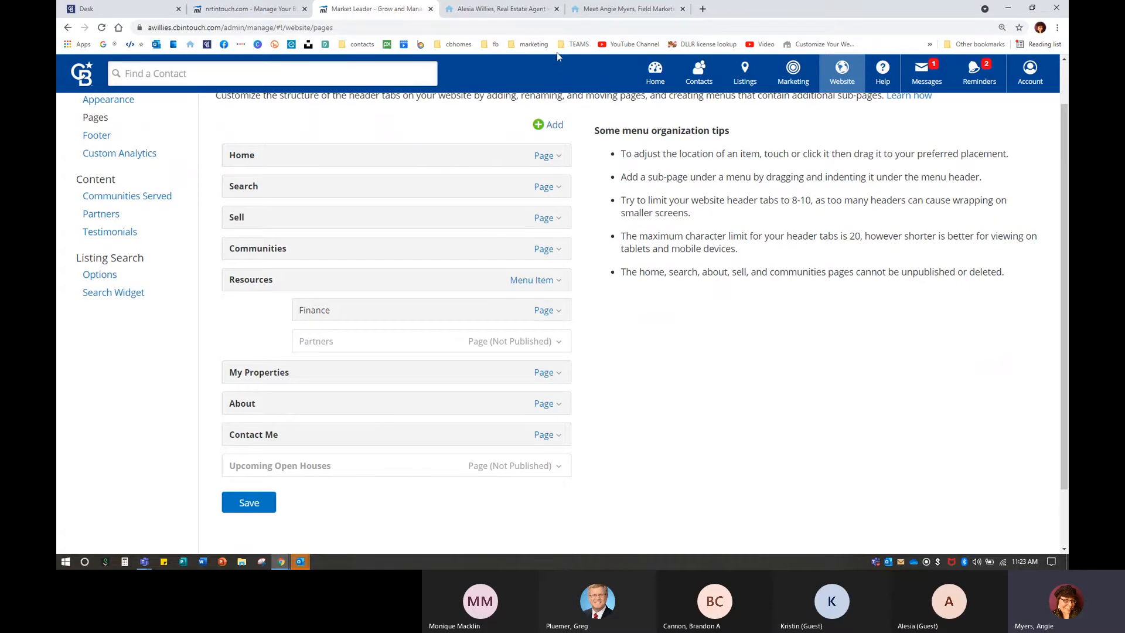
click(524, 12)
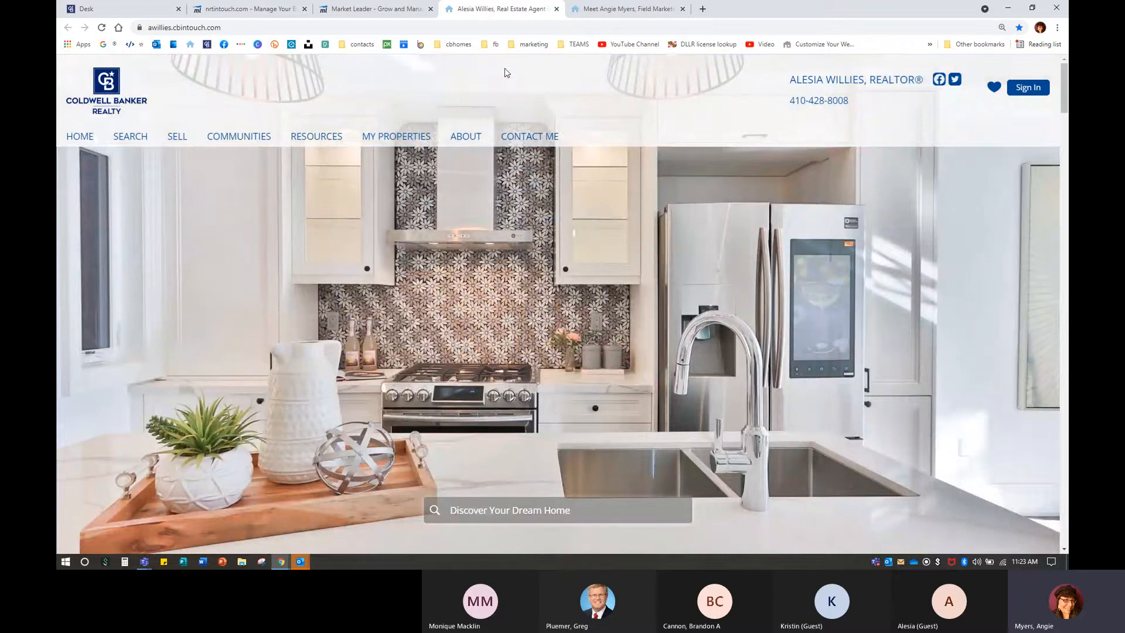
click(351, 8)
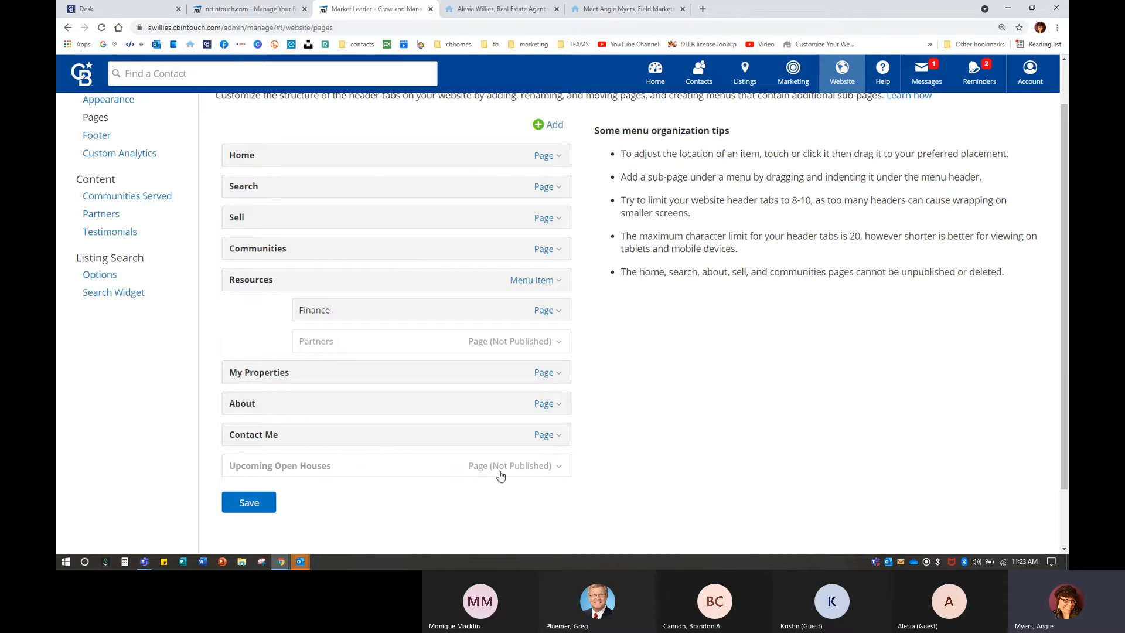
click(497, 9)
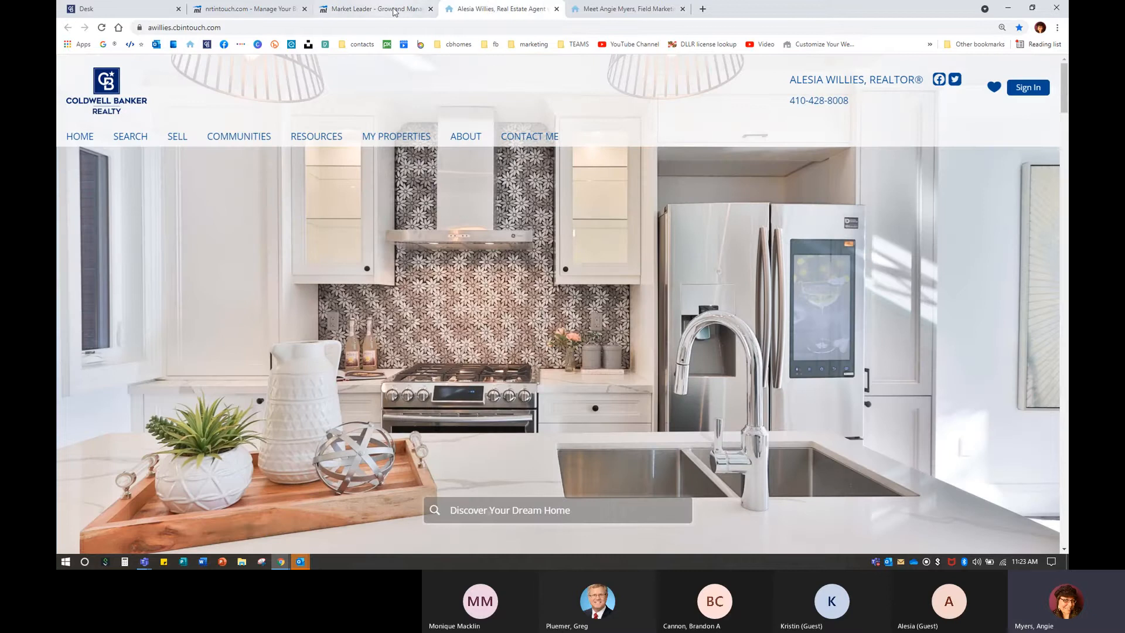
click(375, 8)
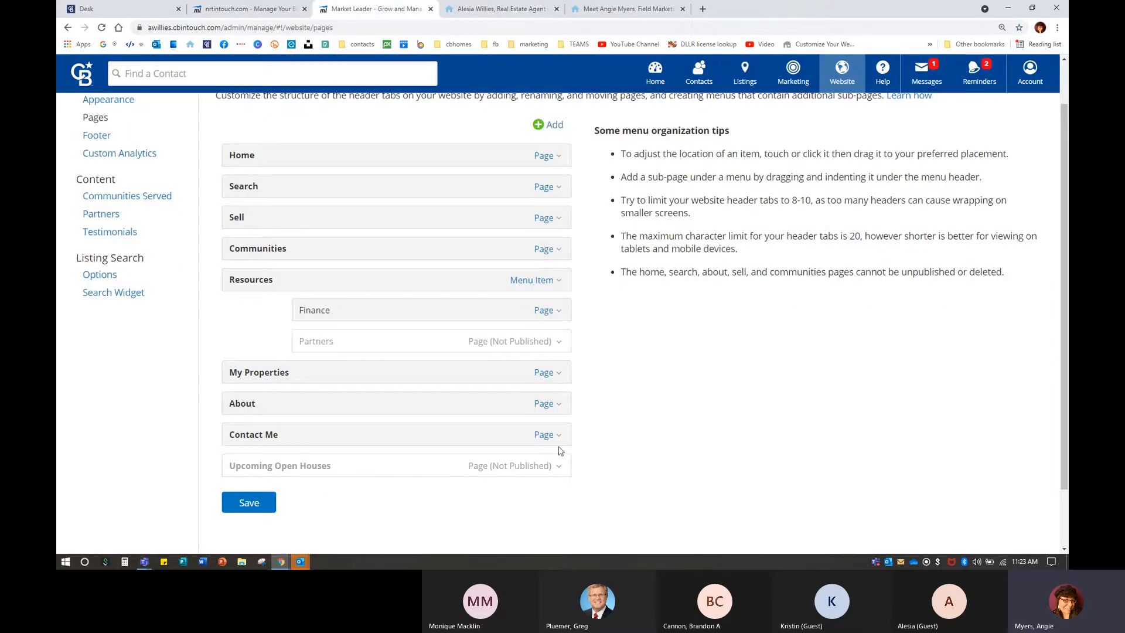
Choose SEO Settings from the About row's Page dropdown.
scroll(561, 450, up, 1)
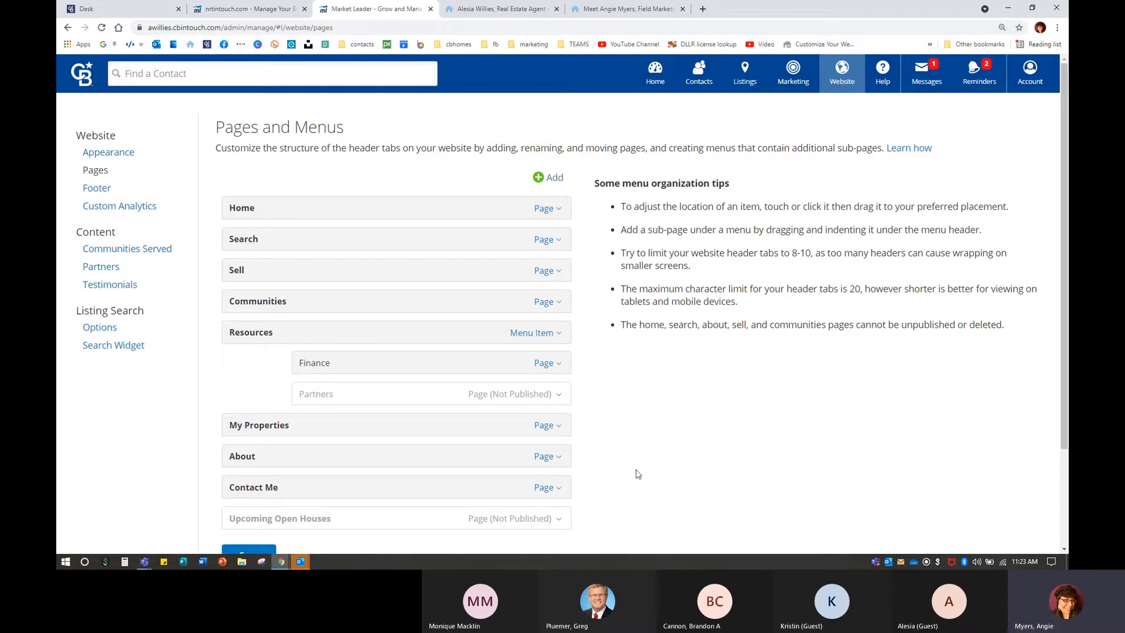
click(546, 459)
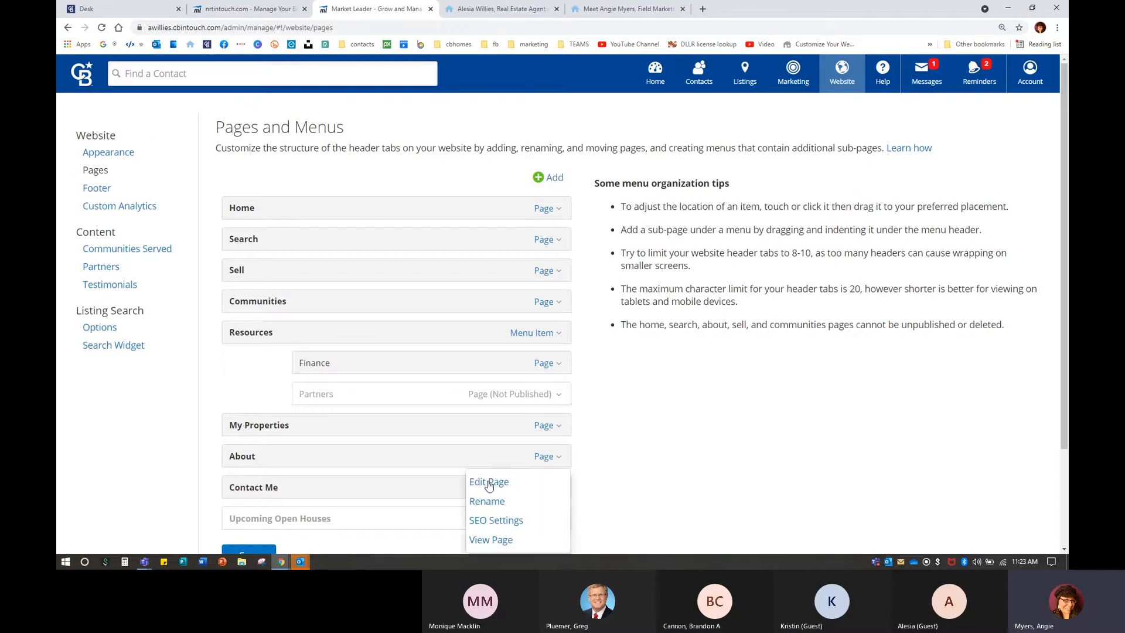
scroll(490, 477, down, 2)
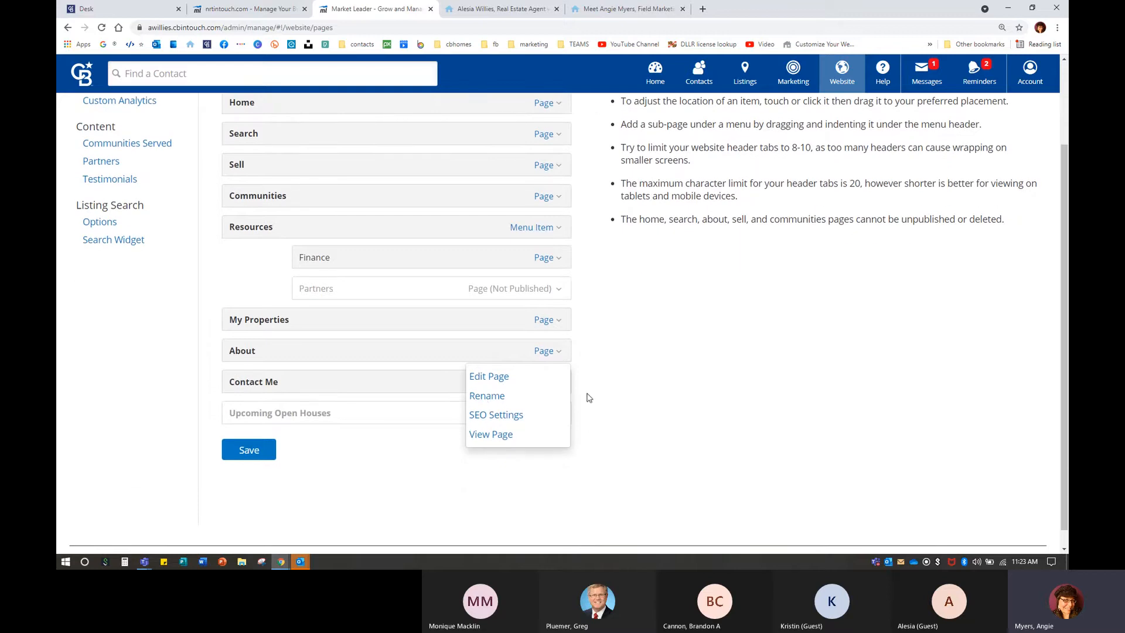
click(509, 414)
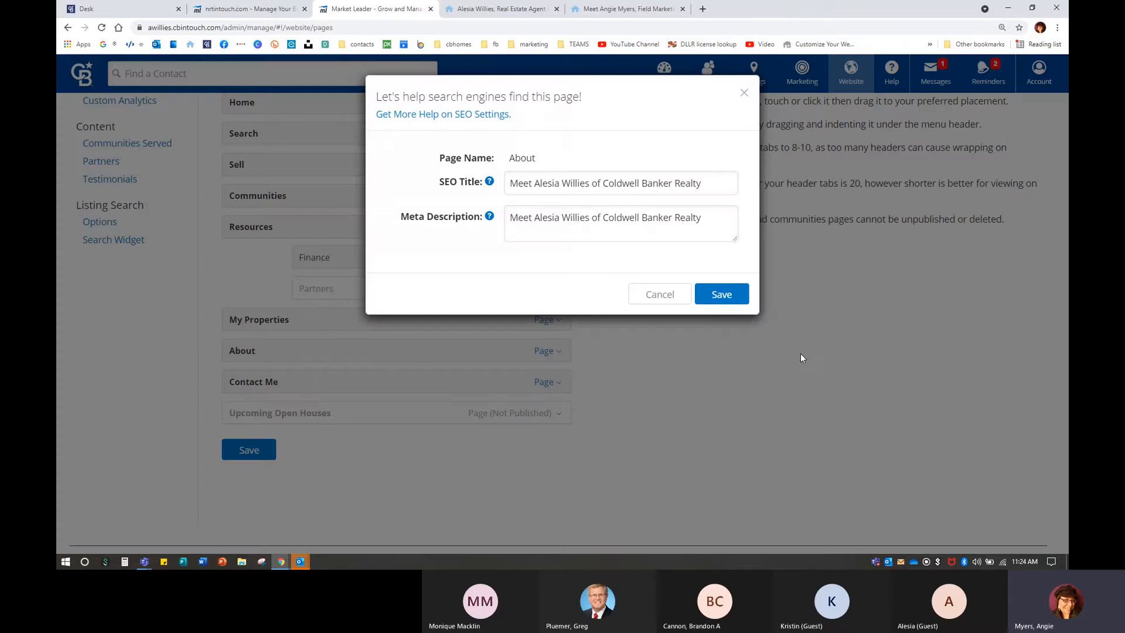
Save the About SEO title and description, peek at its content editor unchanged, reopen its dropdown.
click(726, 187)
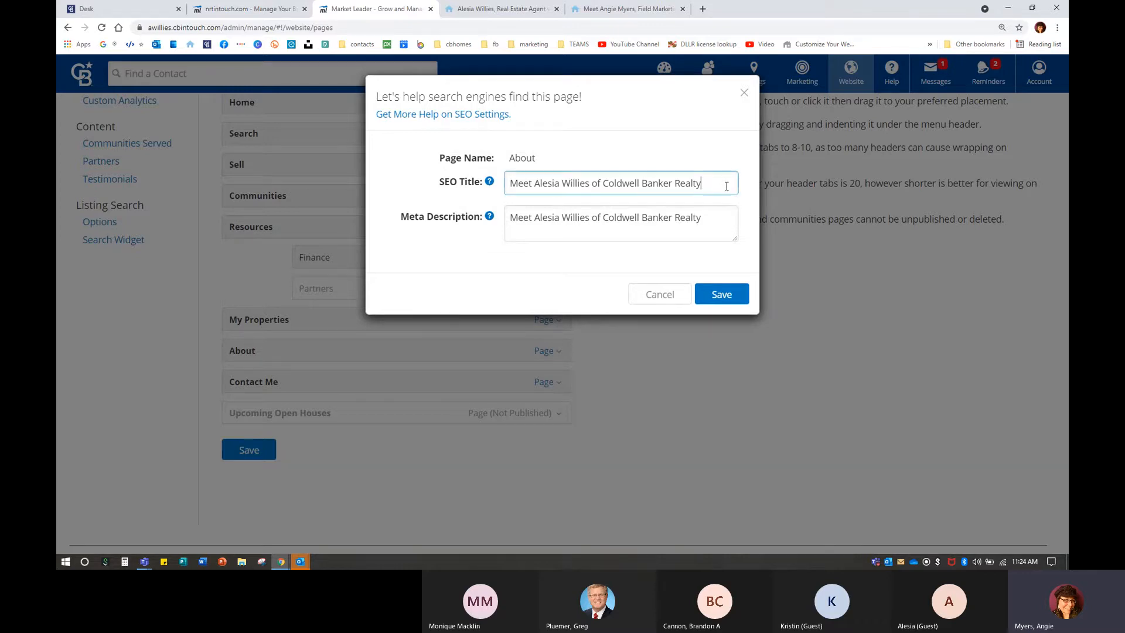
click(720, 294)
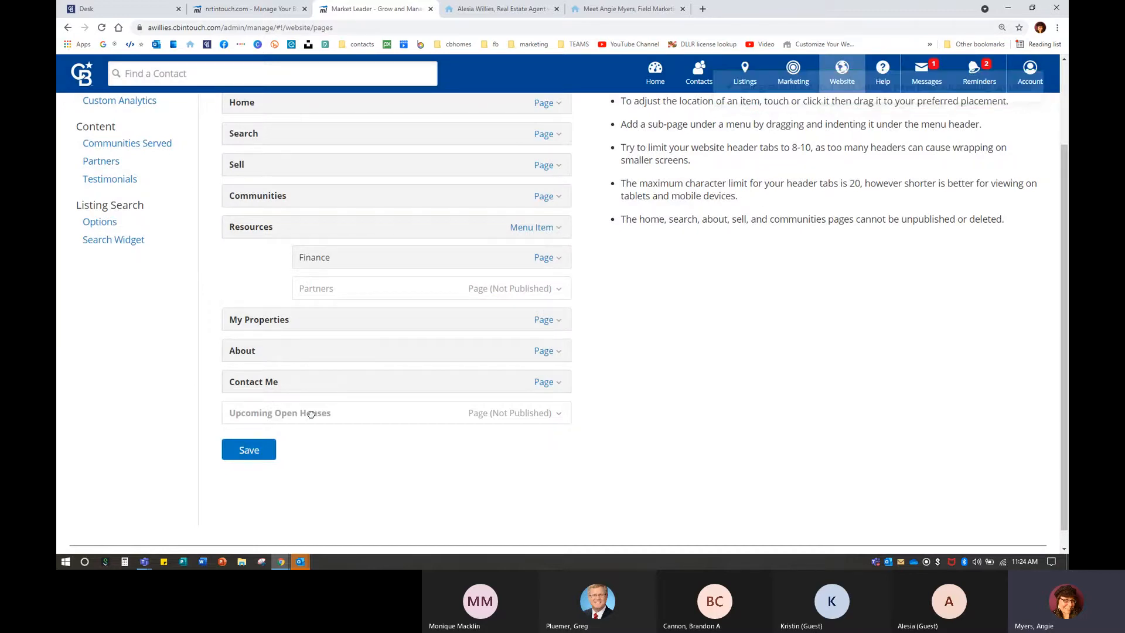
click(540, 353)
click(490, 382)
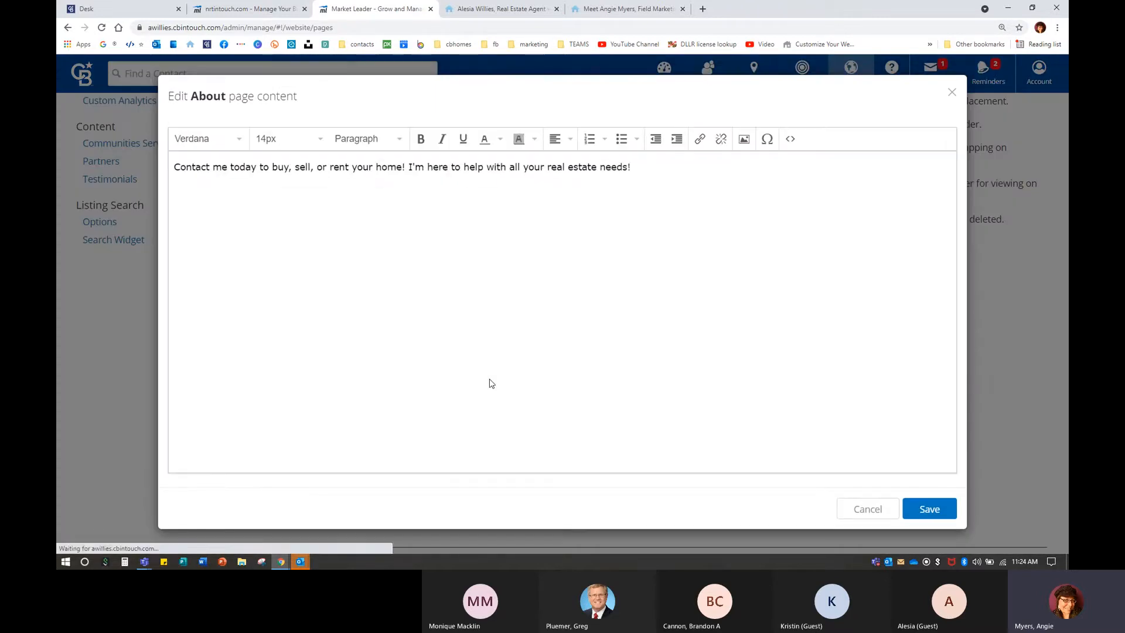
click(951, 93)
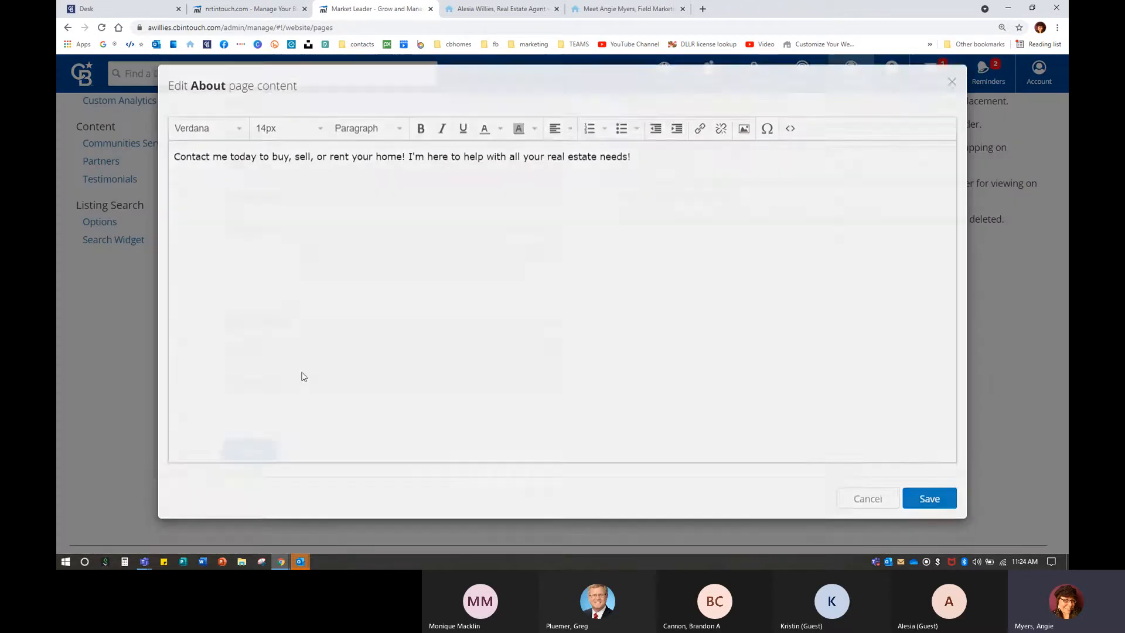
click(539, 353)
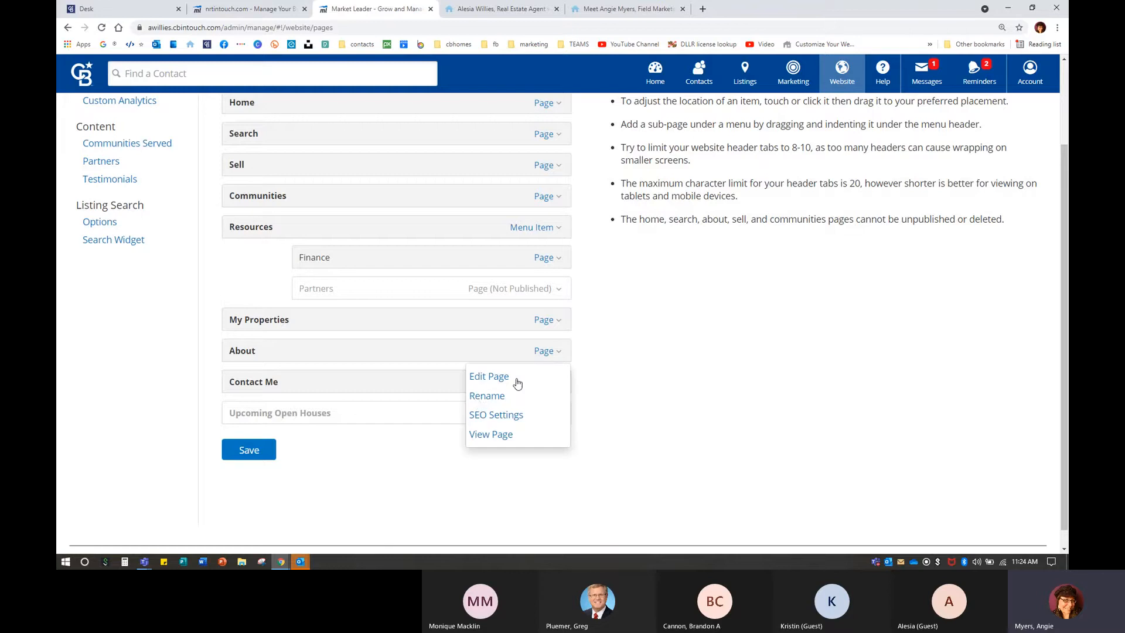
Rename the About page to 'Meet' plus the agent's first name and save the menu.
click(486, 397)
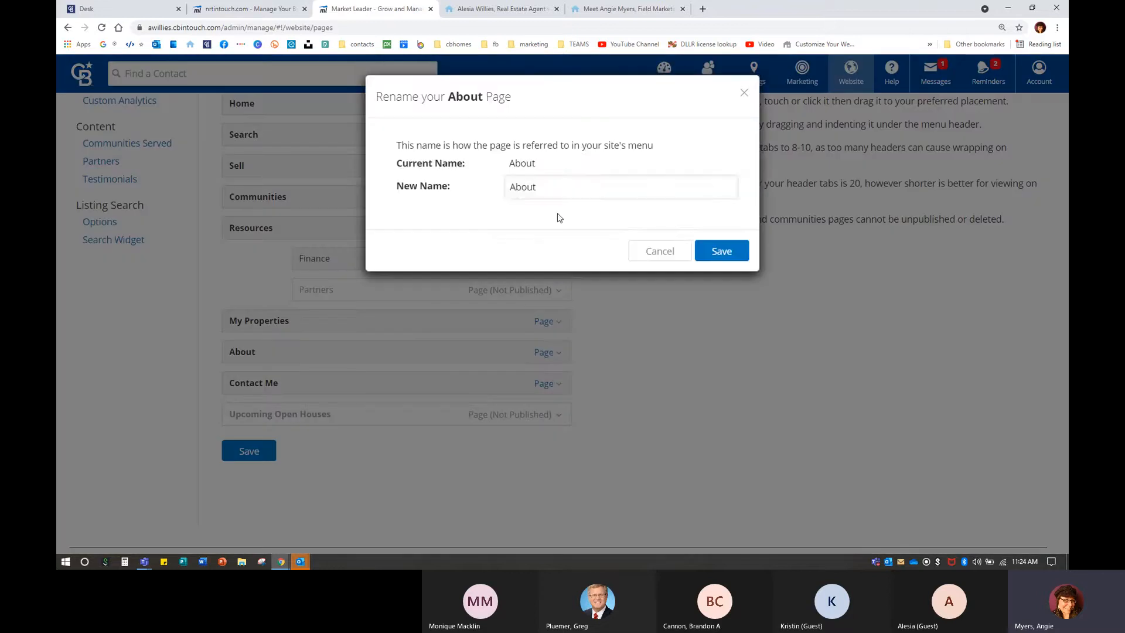
drag(547, 188, 388, 194)
text(Meet )
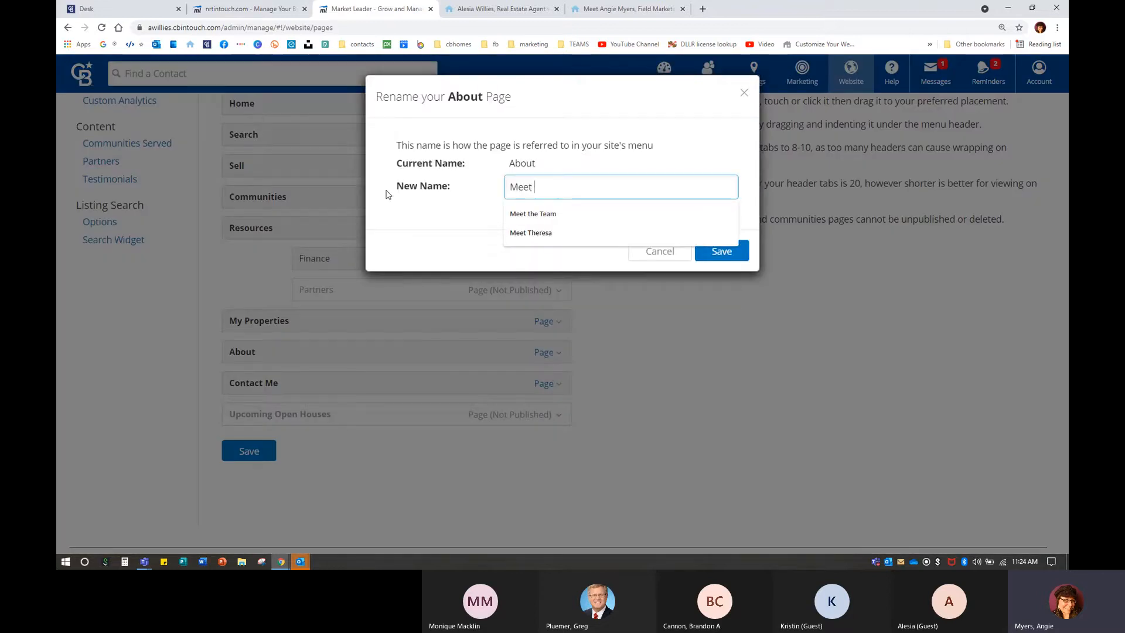
text(Aleiia)
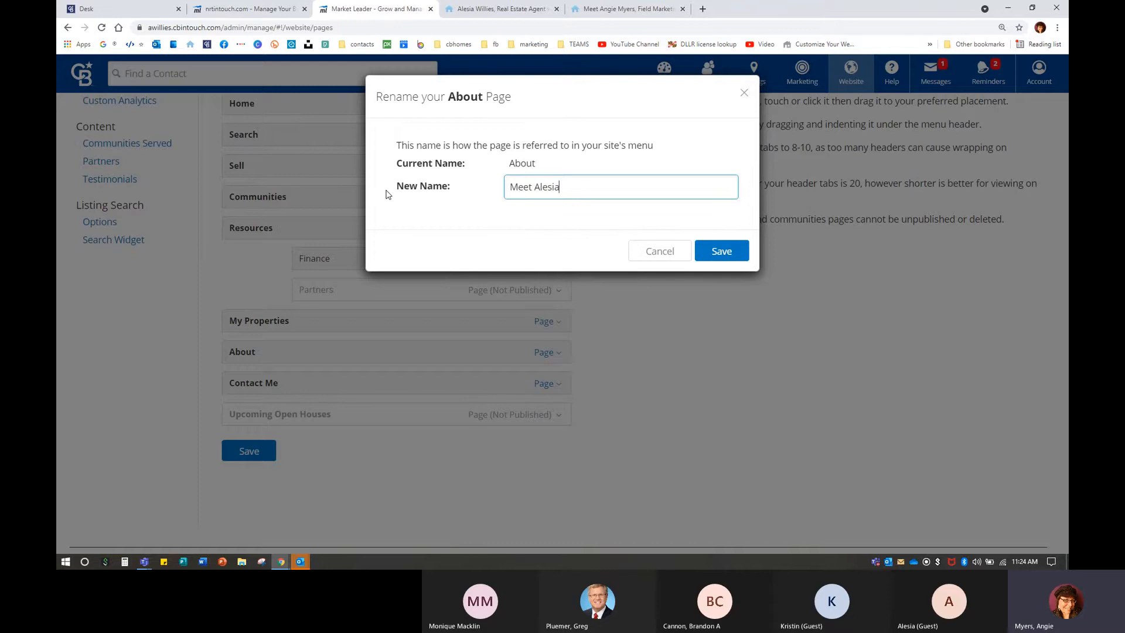
click(715, 250)
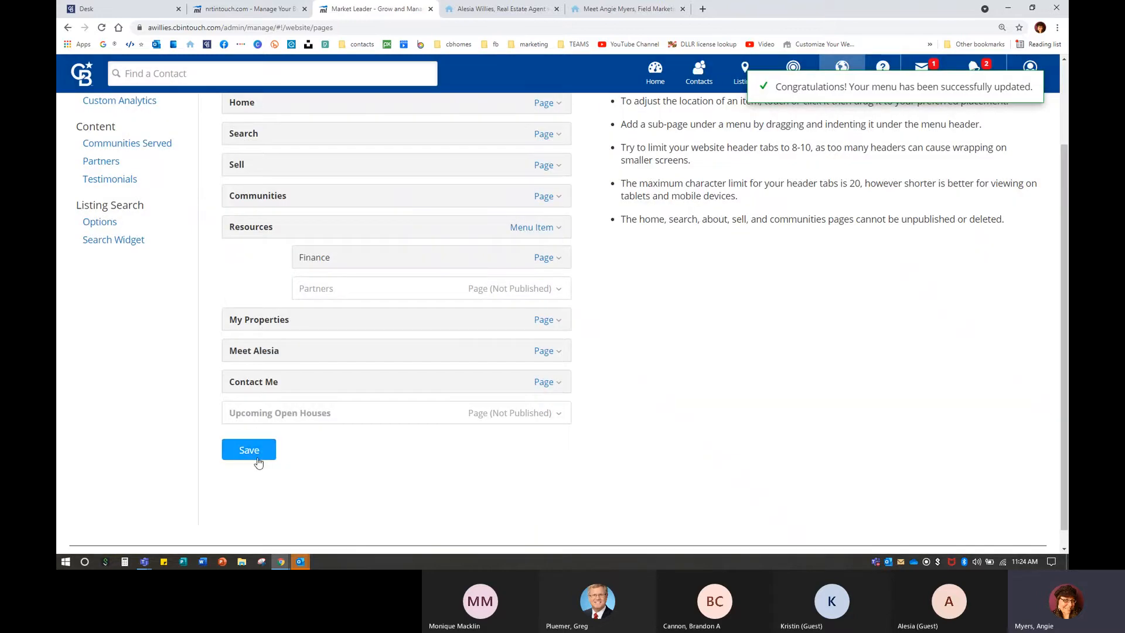
click(256, 456)
Reload the live site to confirm the renamed menu tab, then return to Pages and Menus.
click(503, 9)
click(463, 140)
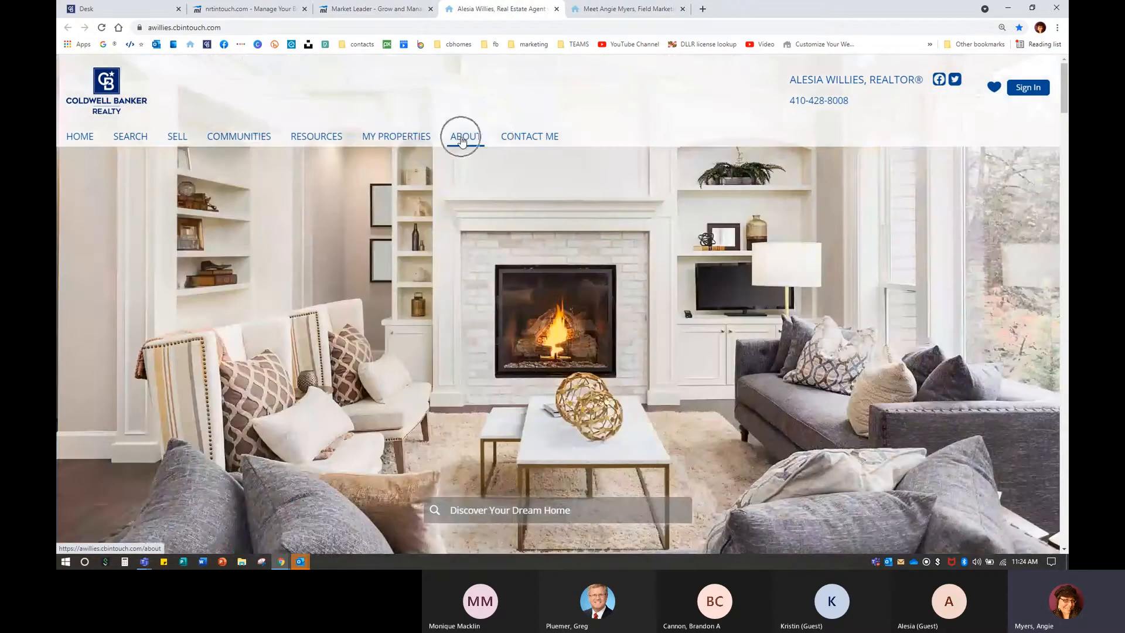
click(101, 28)
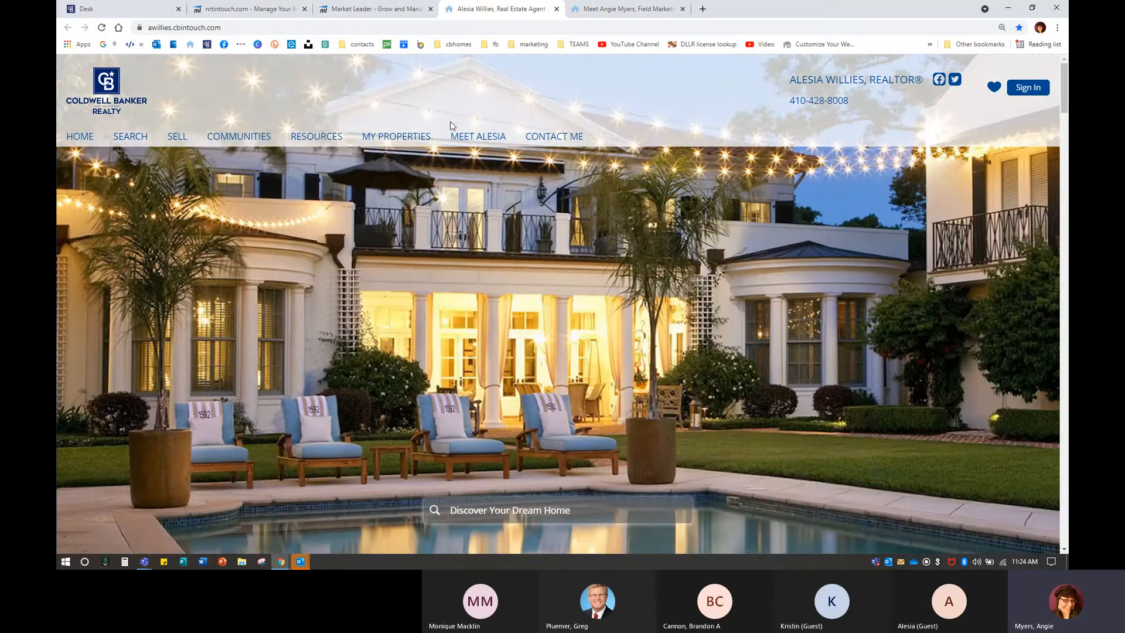
click(492, 140)
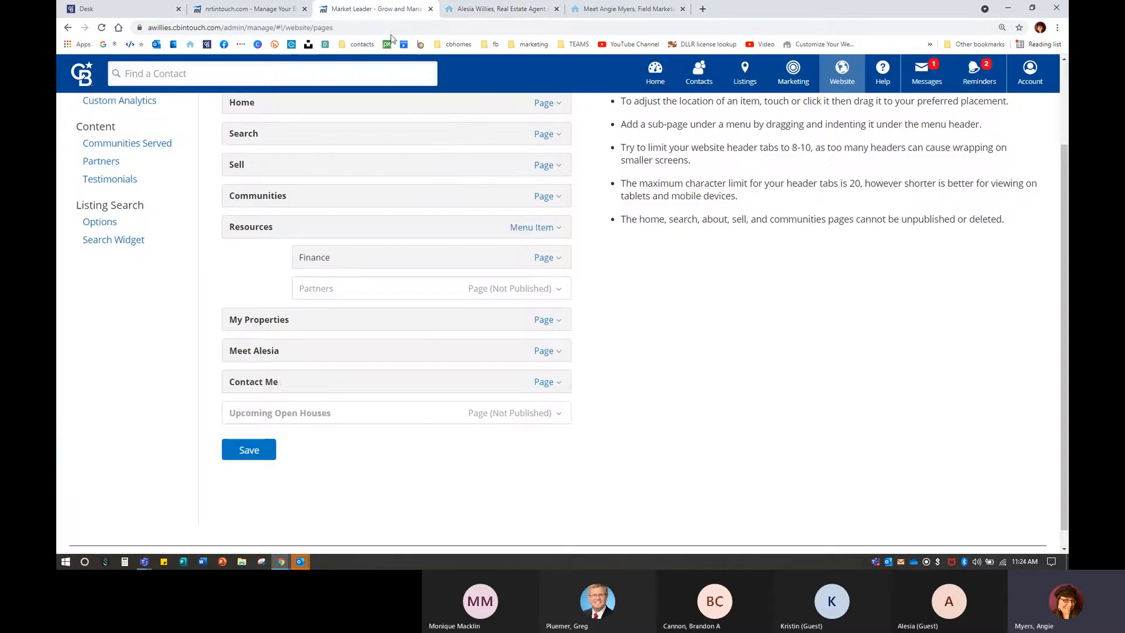
click(375, 9)
scroll(662, 374, up, 3)
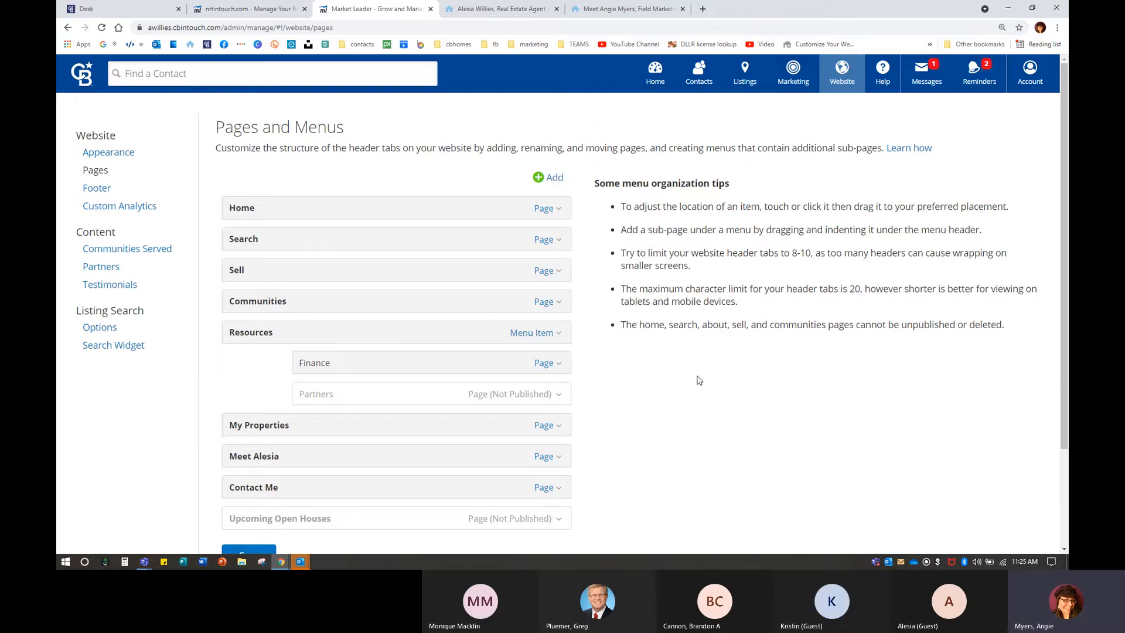
Move Sell ahead of Search in the menu, save, and confirm the order on the live site.
scroll(535, 315, down, 2)
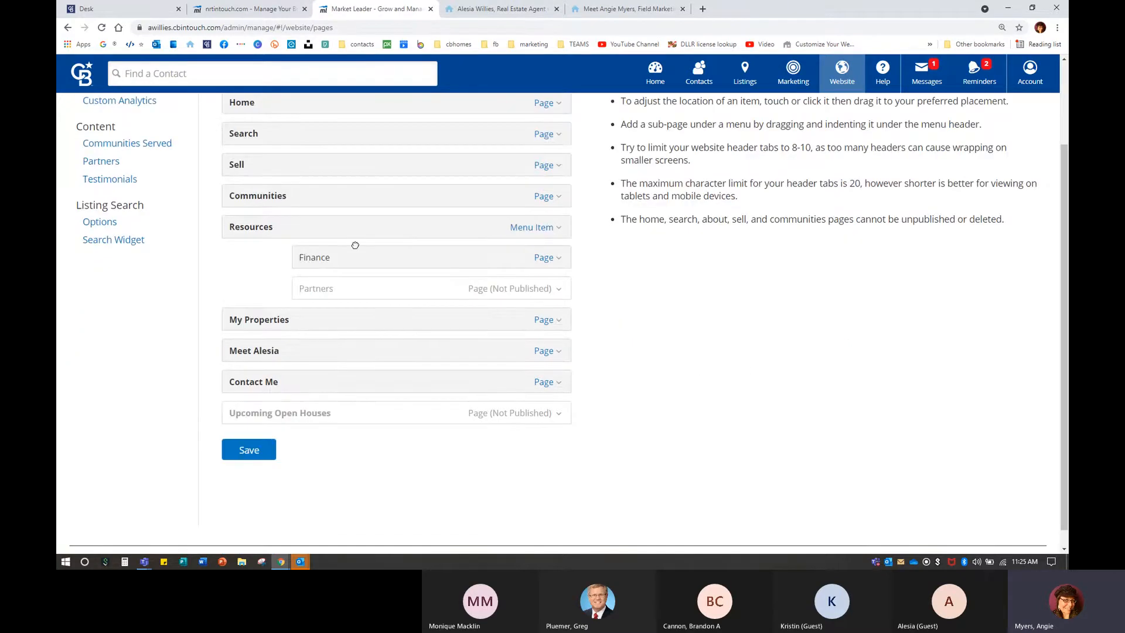
drag(246, 133, 243, 166)
click(249, 449)
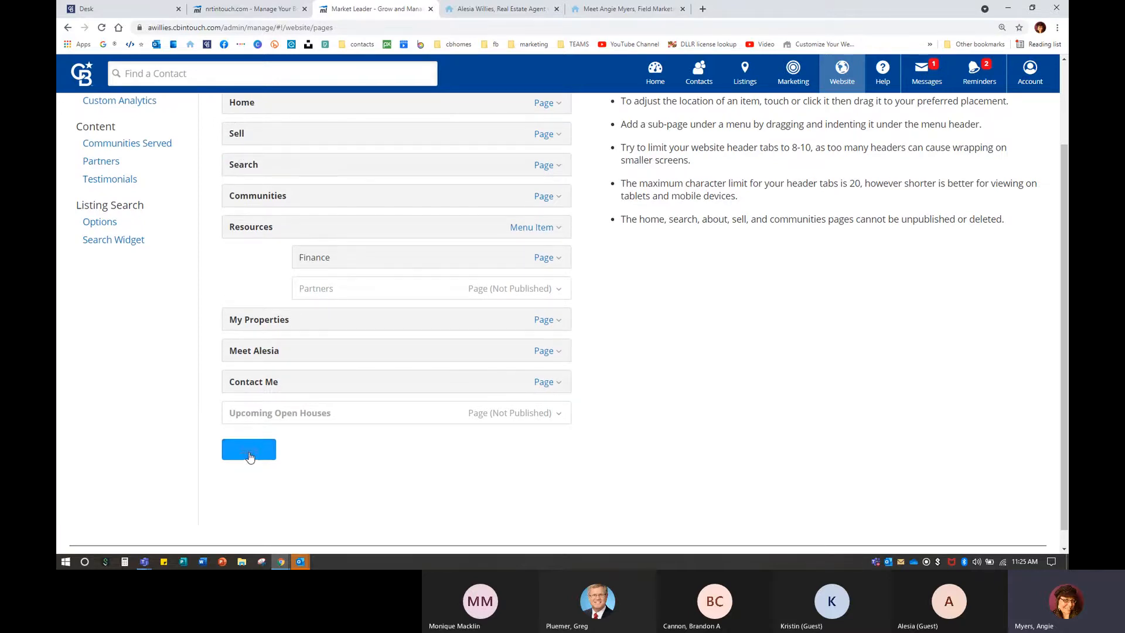
click(491, 9)
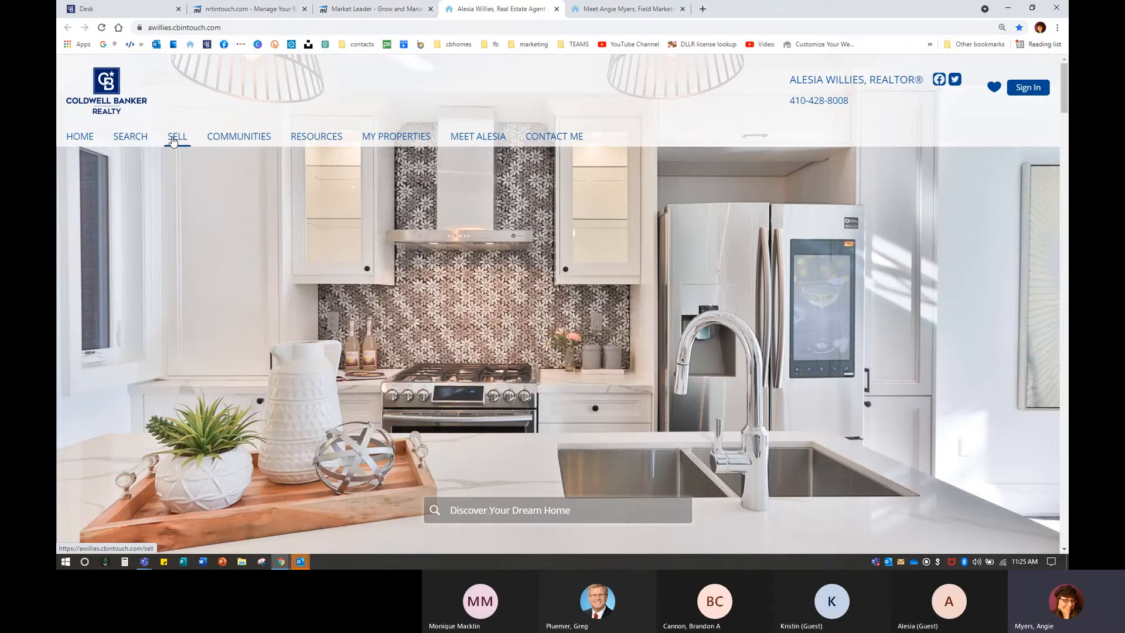
click(101, 30)
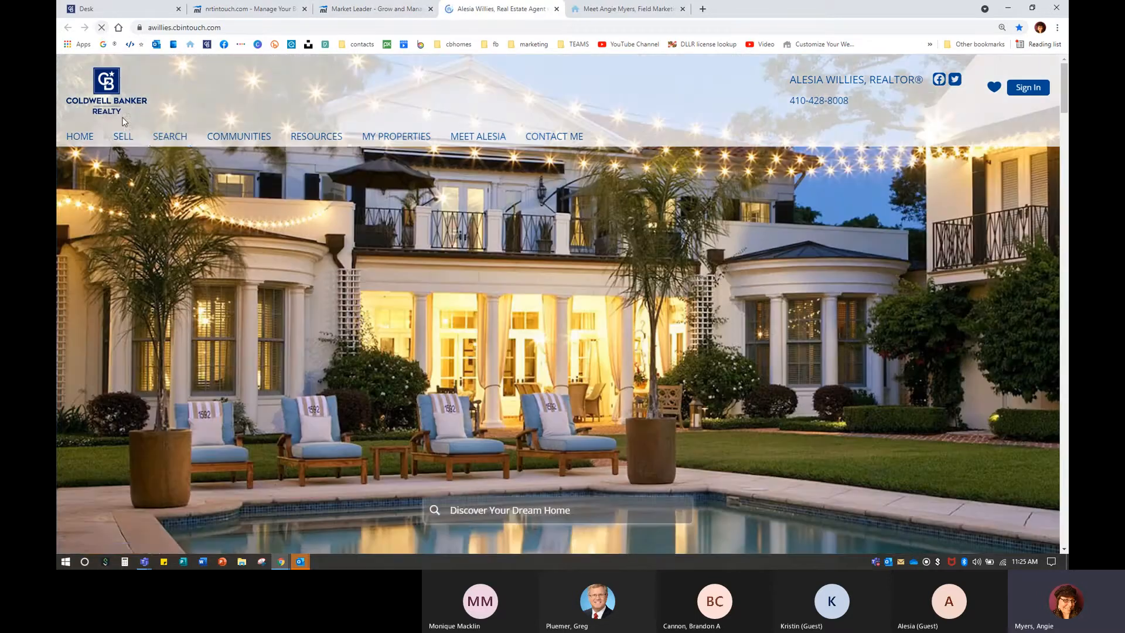
click(391, 9)
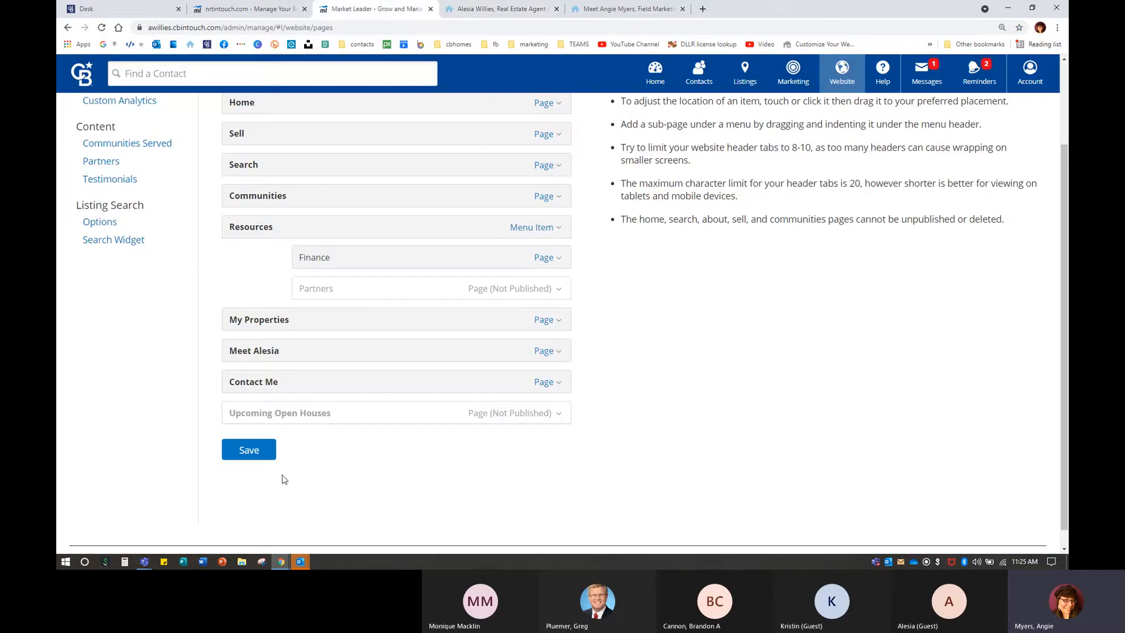
Try dragging the Meet page higher in the menu list.
scroll(281, 477, up, 2)
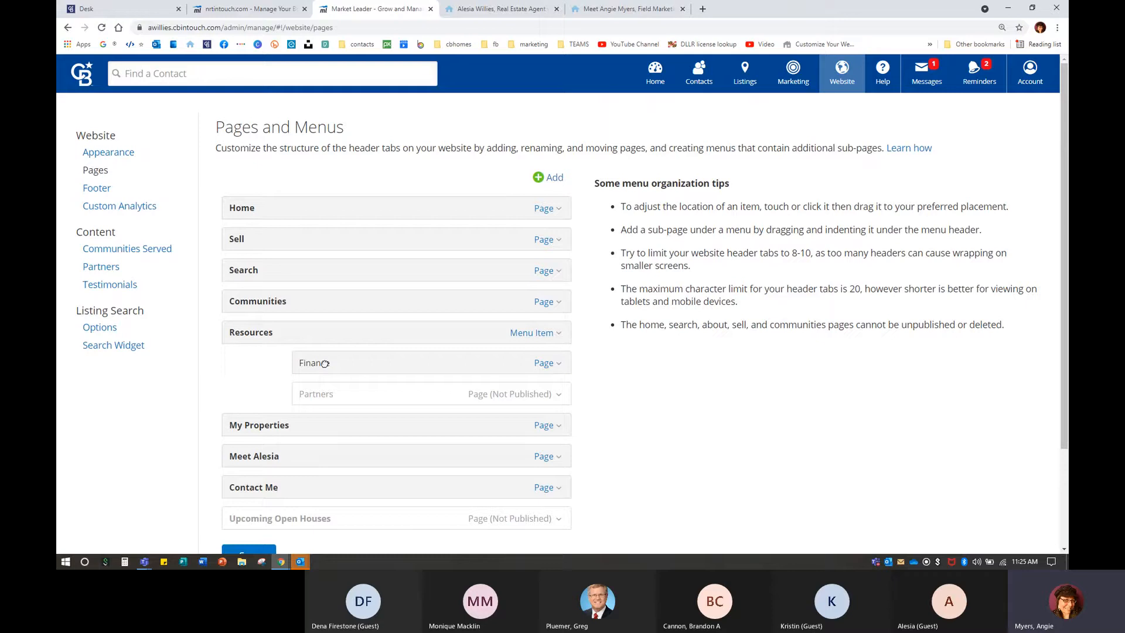
scroll(288, 441, down, 1)
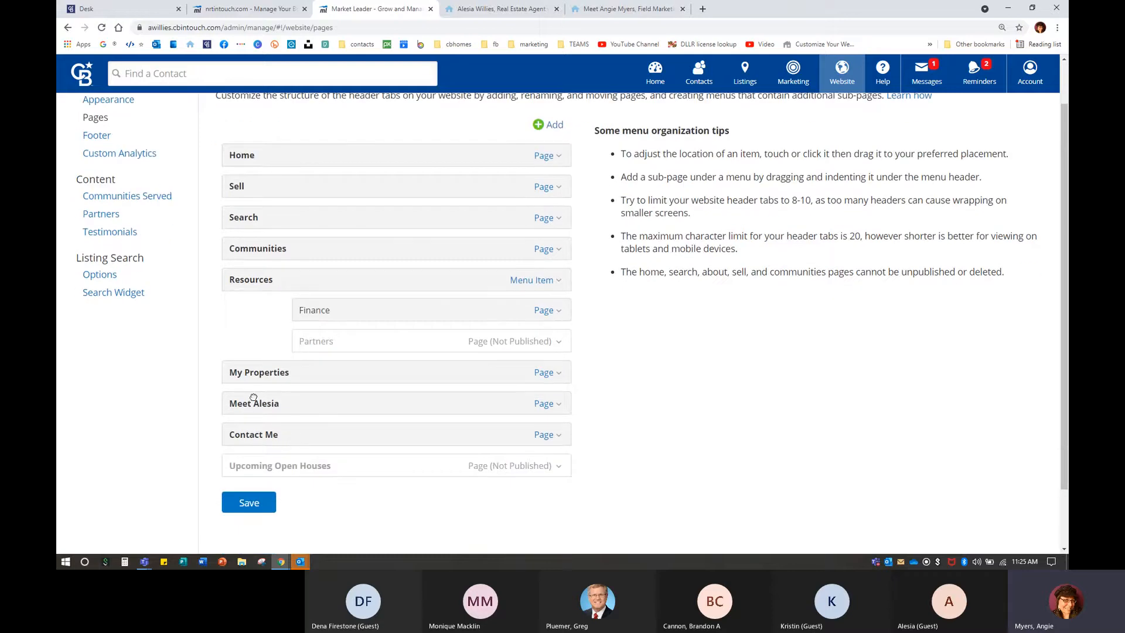
drag(249, 404, 266, 419)
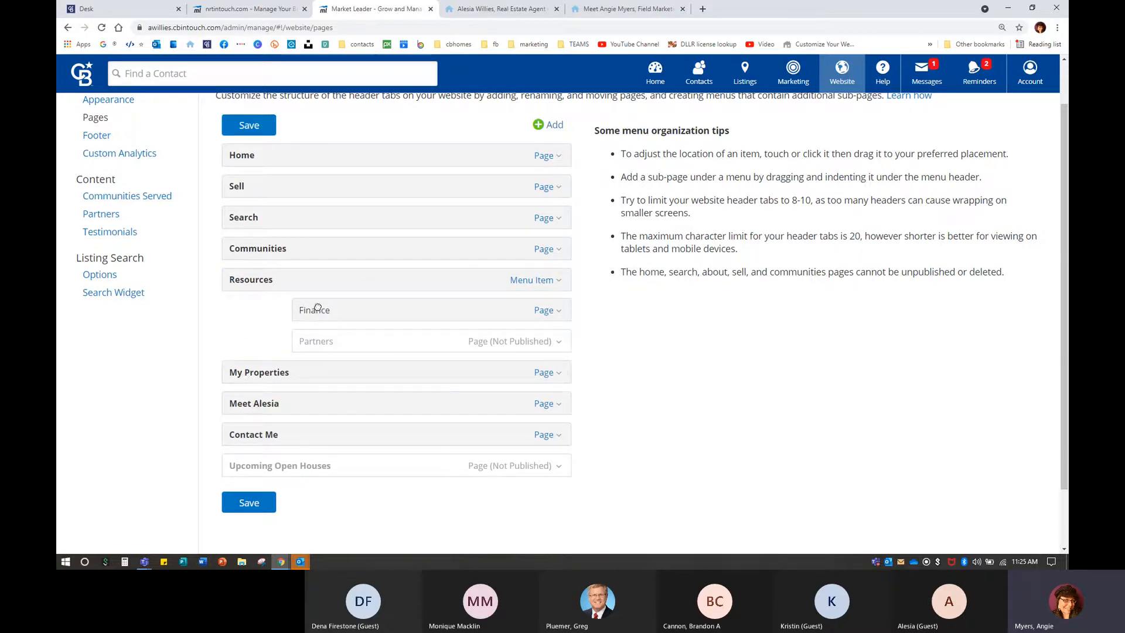
scroll(671, 367, up, 1)
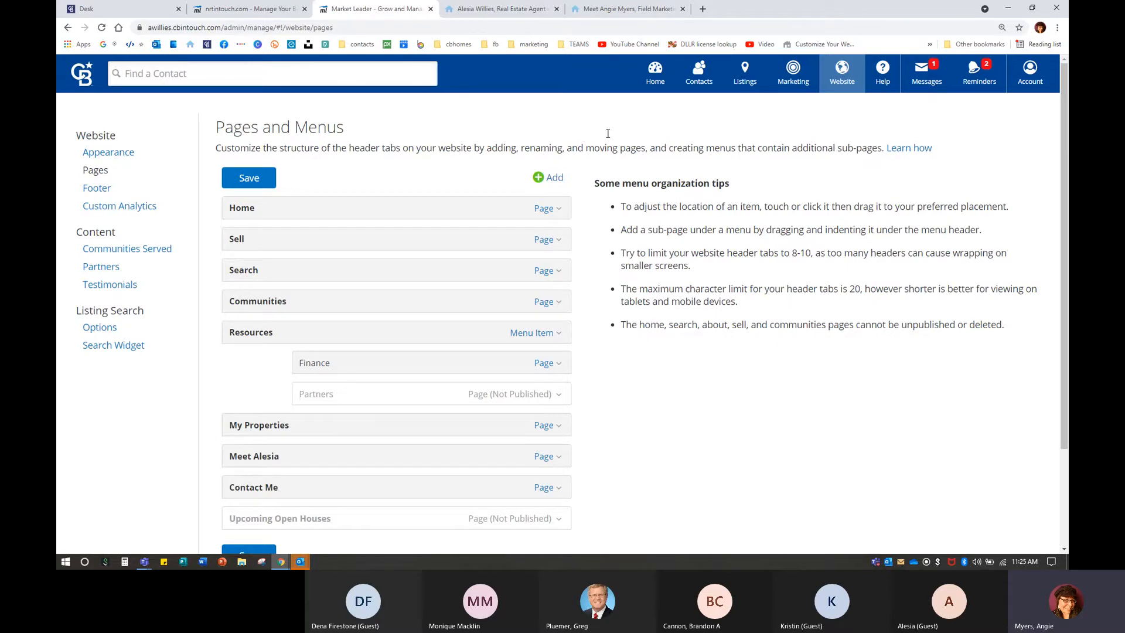
Open a sample agent's about page and zoom it in for viewing.
click(591, 9)
scroll(779, 271, up, 10)
key(ctrl+plus)
key(ctrl+plus)
key(ctrl+plus)
Scroll through the sample site's full menu and testimonials, zoom out, and return to Pages and Menus.
click(1046, 167)
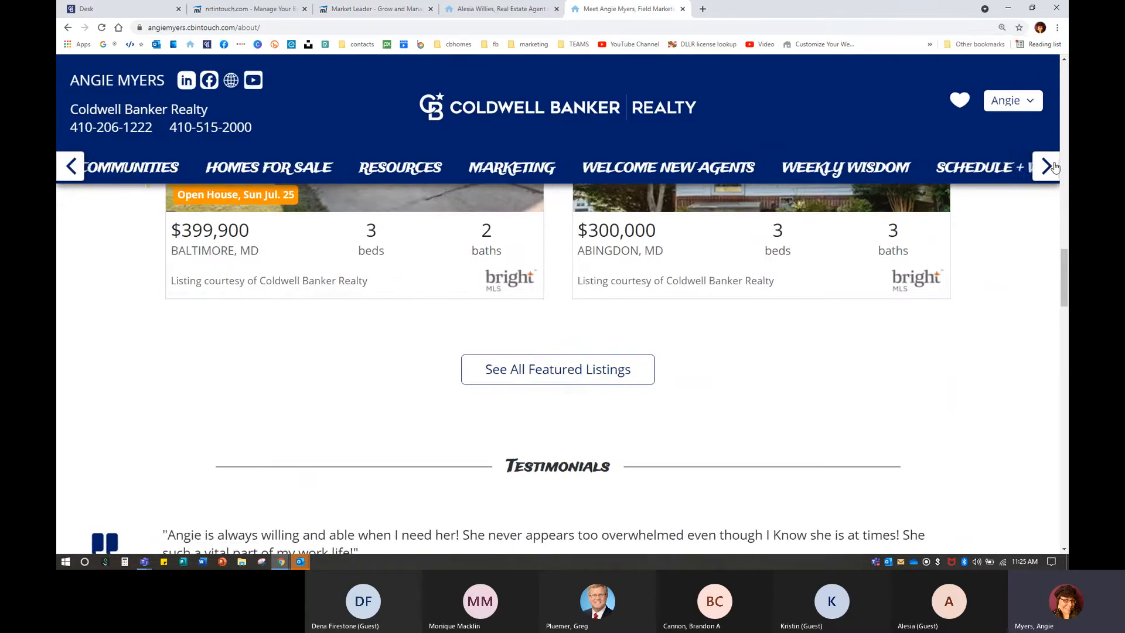
click(69, 165)
scroll(615, 343, down, 5)
key(ctrl+minus)
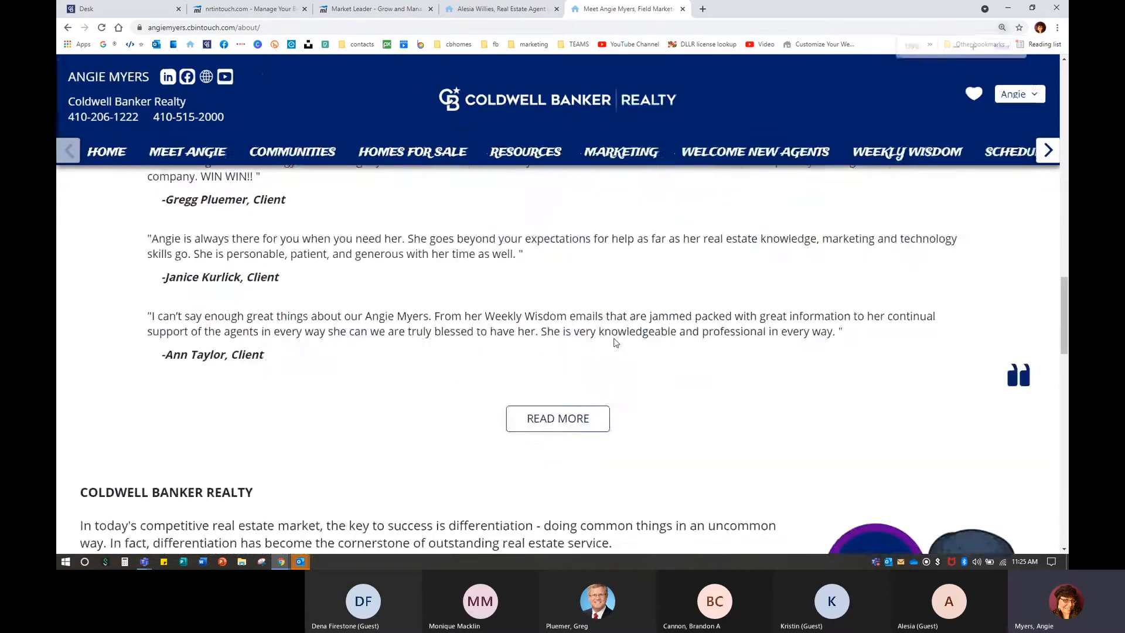
key(ctrl+minus)
click(375, 9)
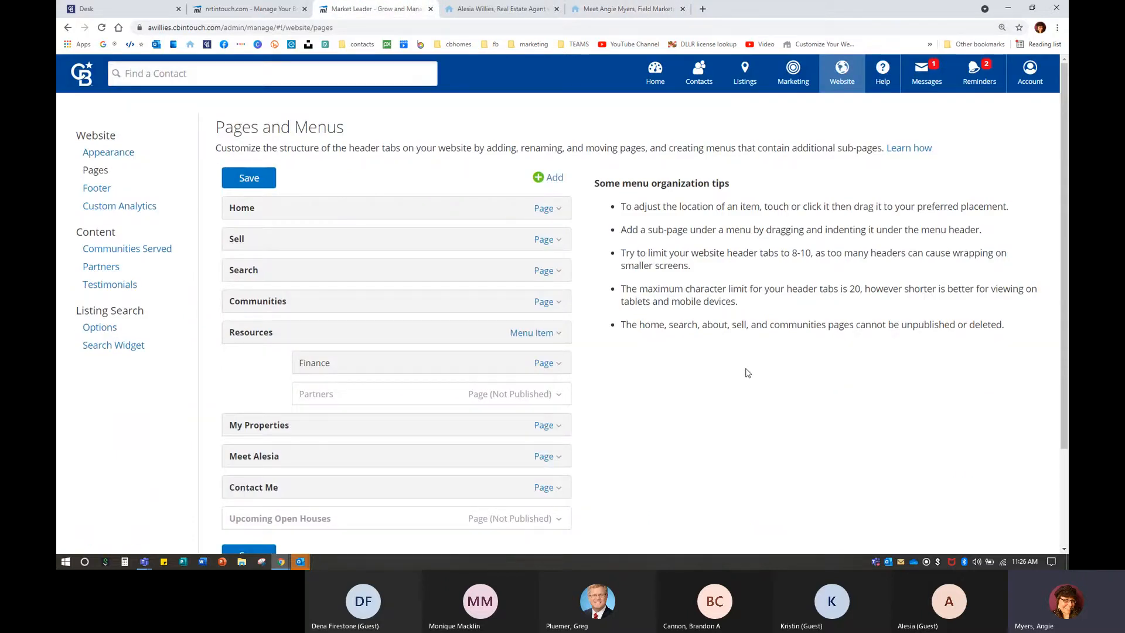
scroll(737, 365, down, 1)
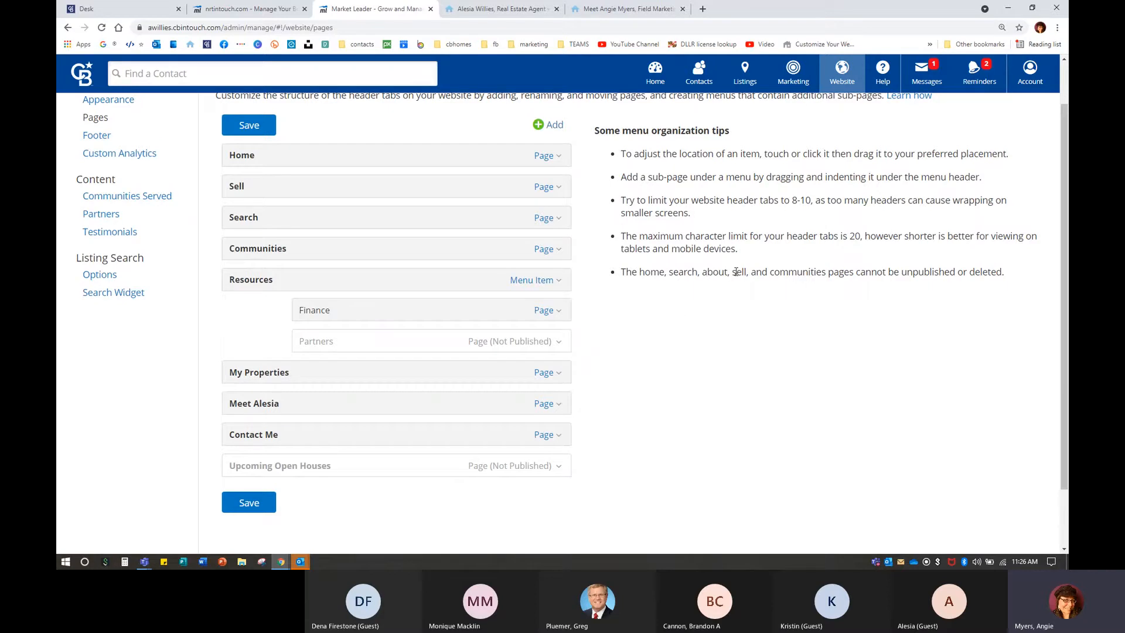
Submit the Sell page's free home-value report form after the reCAPTCHA check, then return to admin.
click(490, 14)
click(119, 138)
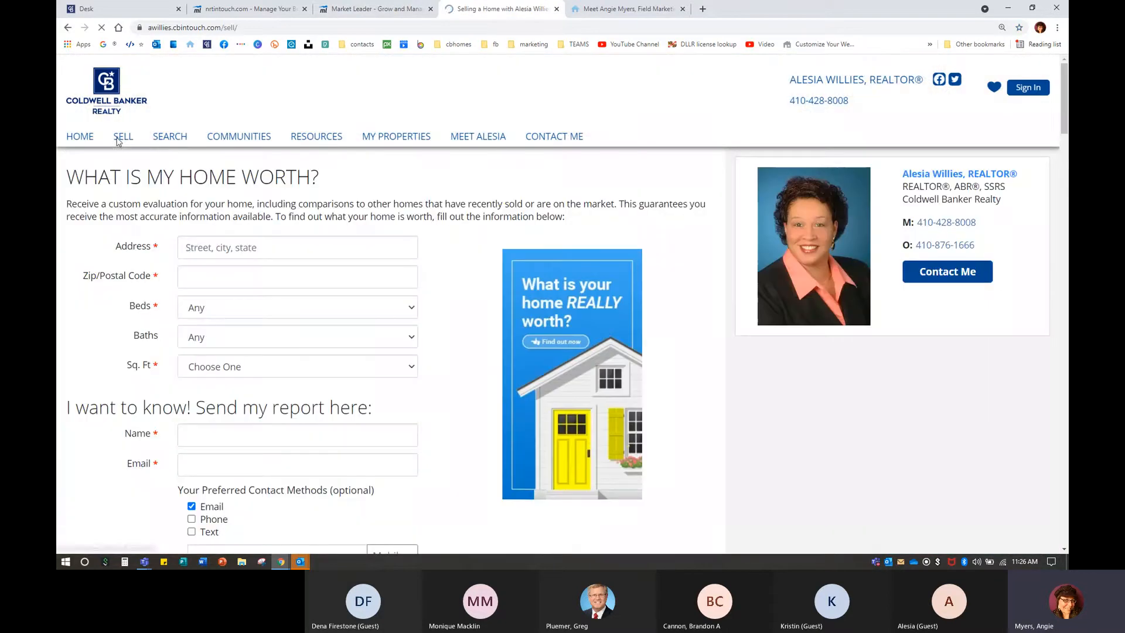
scroll(196, 319, down, 1)
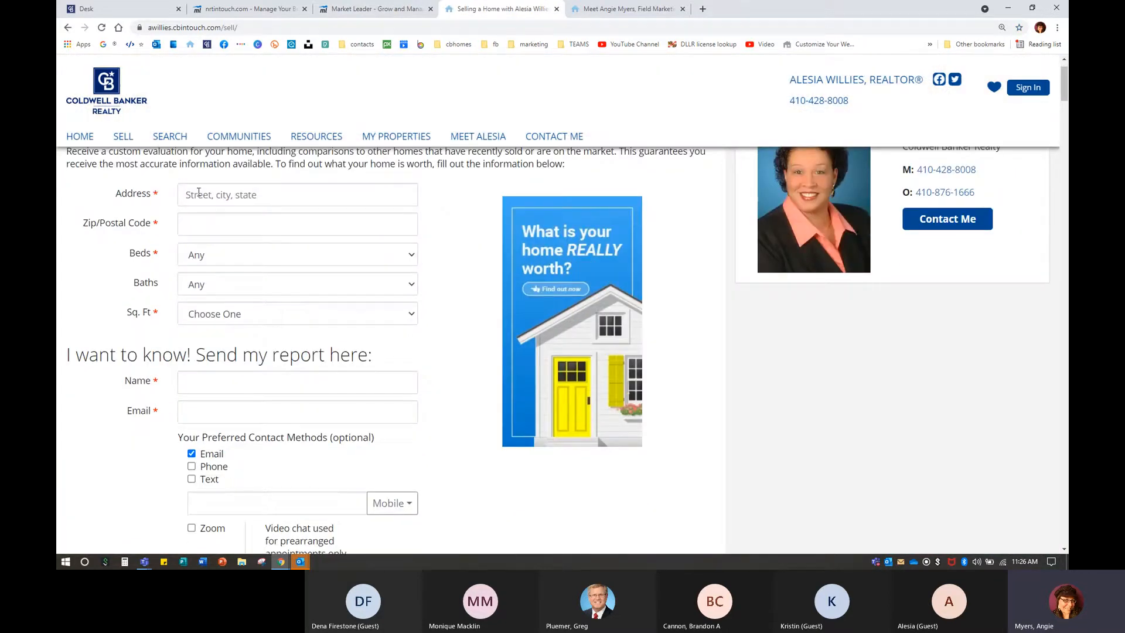
scroll(204, 457, down, 3)
click(195, 496)
scroll(199, 495, down, 3)
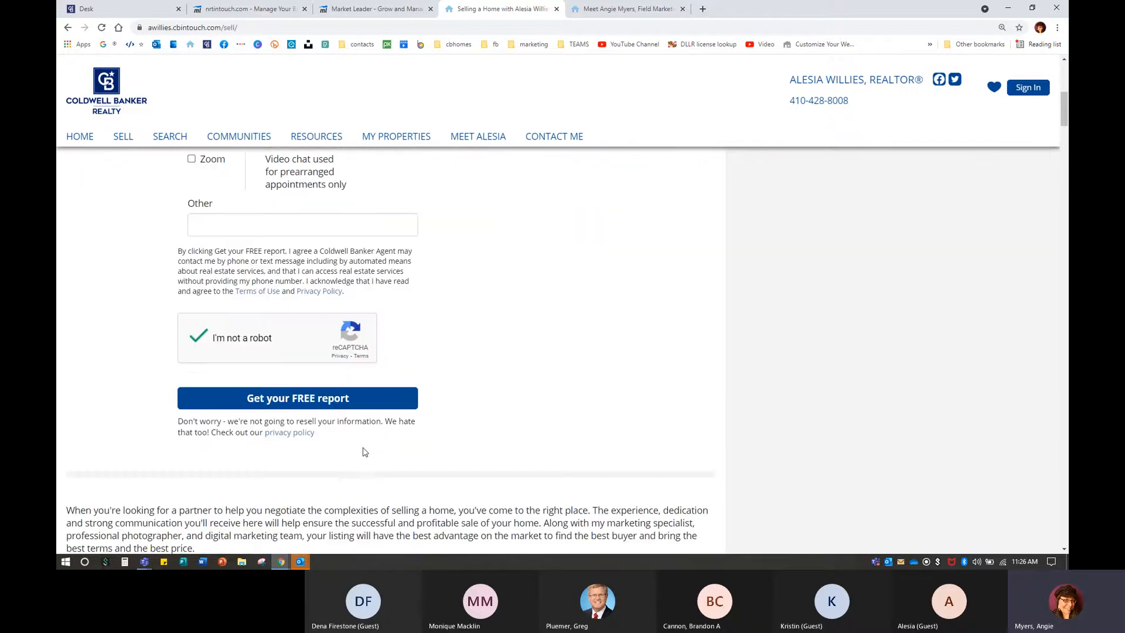
click(327, 402)
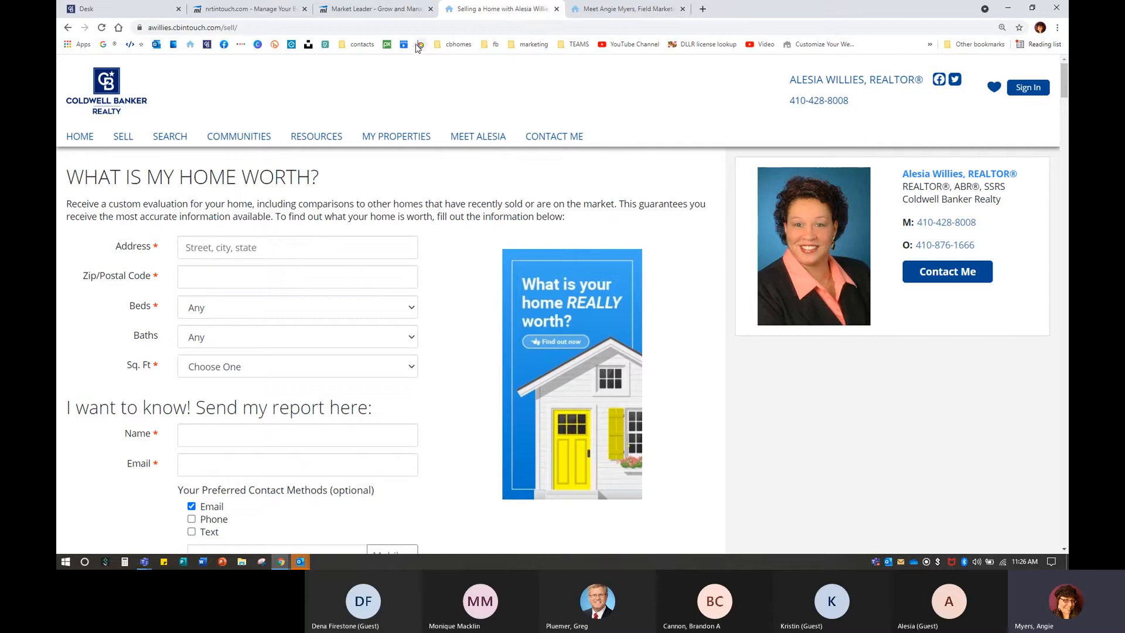
click(396, 13)
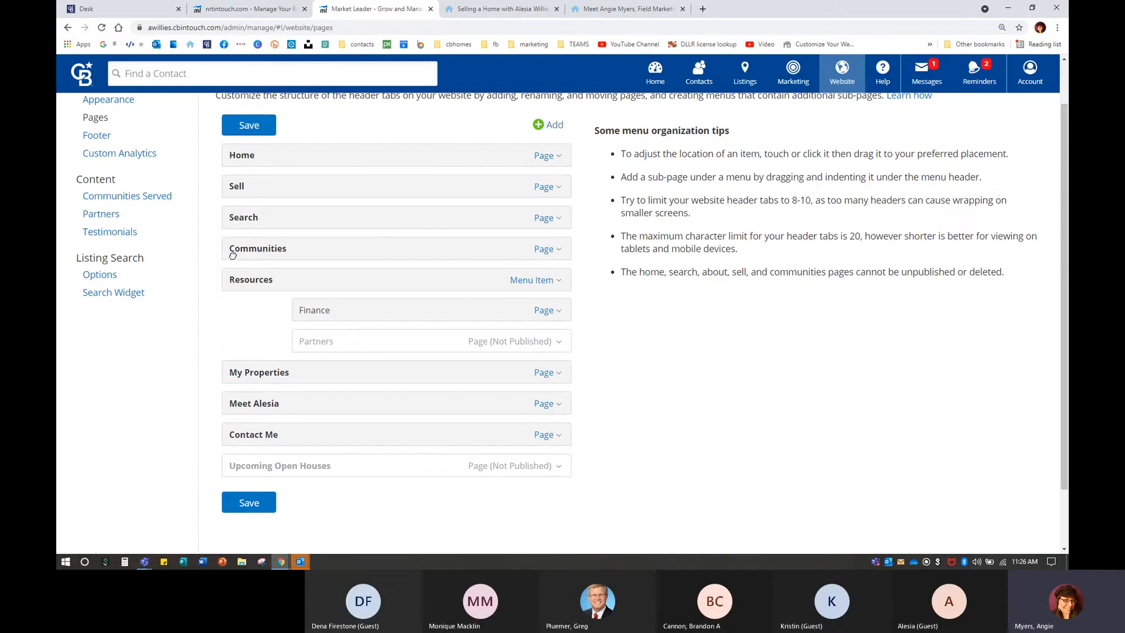
Trial-rename Communities with test text like '77777777' and 's Servic', keep 'Communities', and save the menu.
click(543, 250)
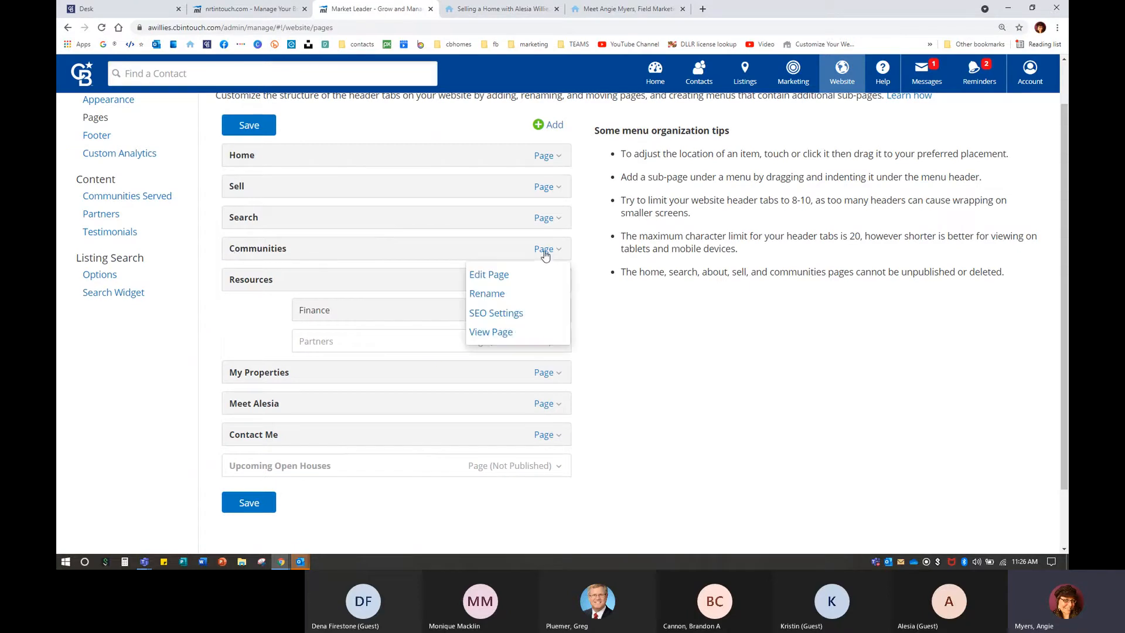
click(489, 275)
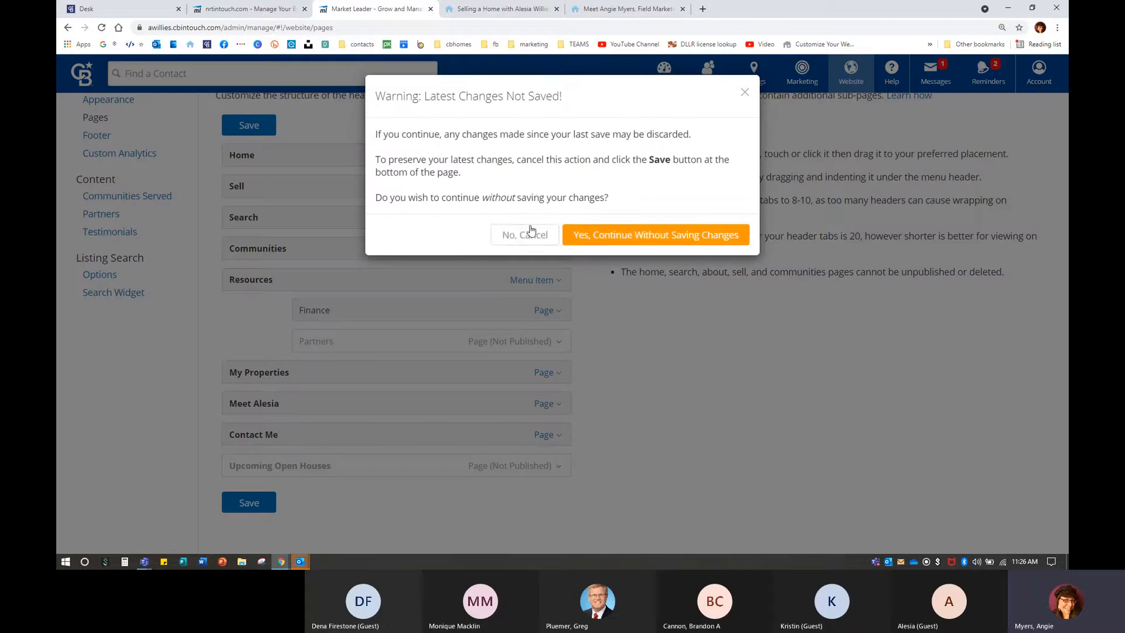
click(630, 236)
click(590, 184)
text(77777777)
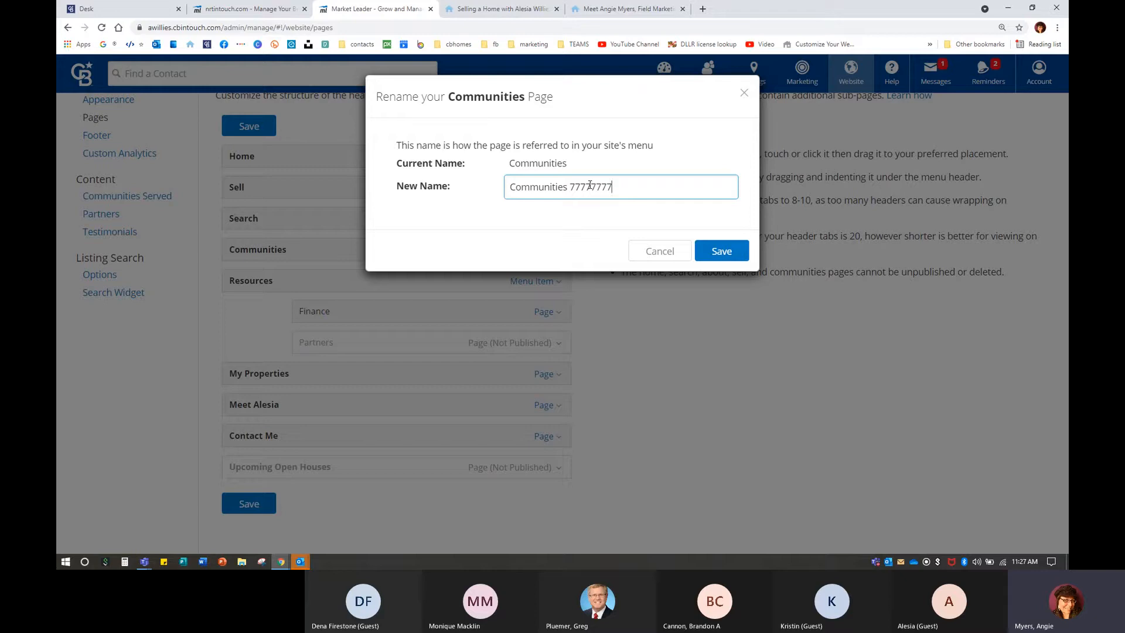
key(BackSpace)
key(BackSpace)
key(BackSpace)
key(BackSpace)
key(BackSpace)
key(BackSpace)
key(BackSpace)
key(BackSpace)
key(BackSpace)
key(BackSpace)
text(s Servic)
key(BackSpace)
key(BackSpace)
key(BackSpace)
key(BackSpace)
key(BackSpace)
key(BackSpace)
click(747, 258)
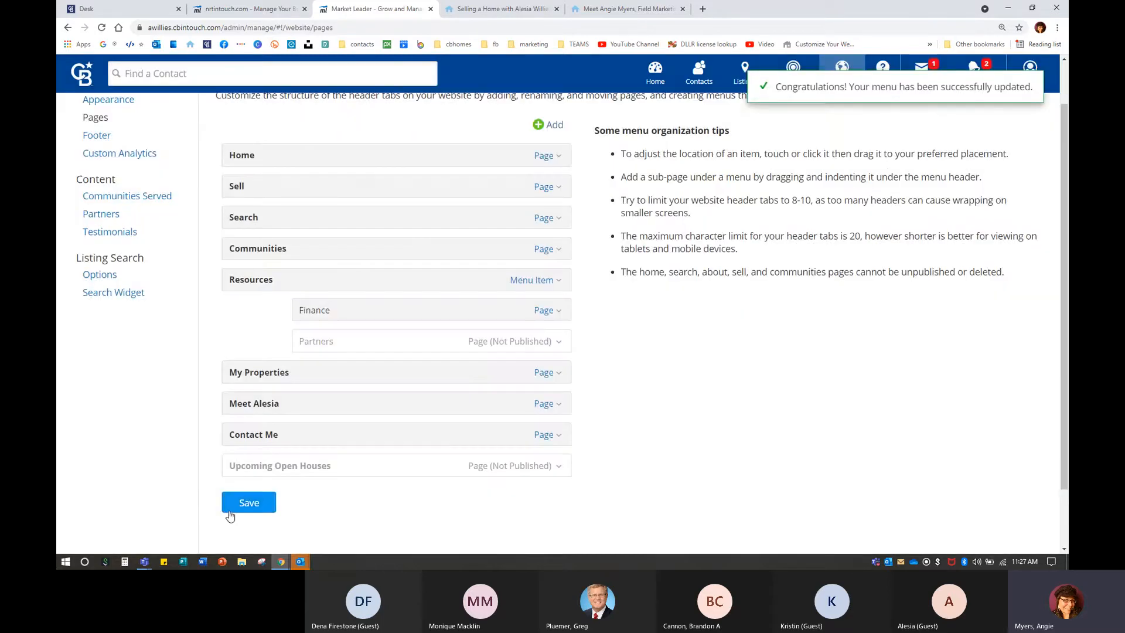
click(229, 513)
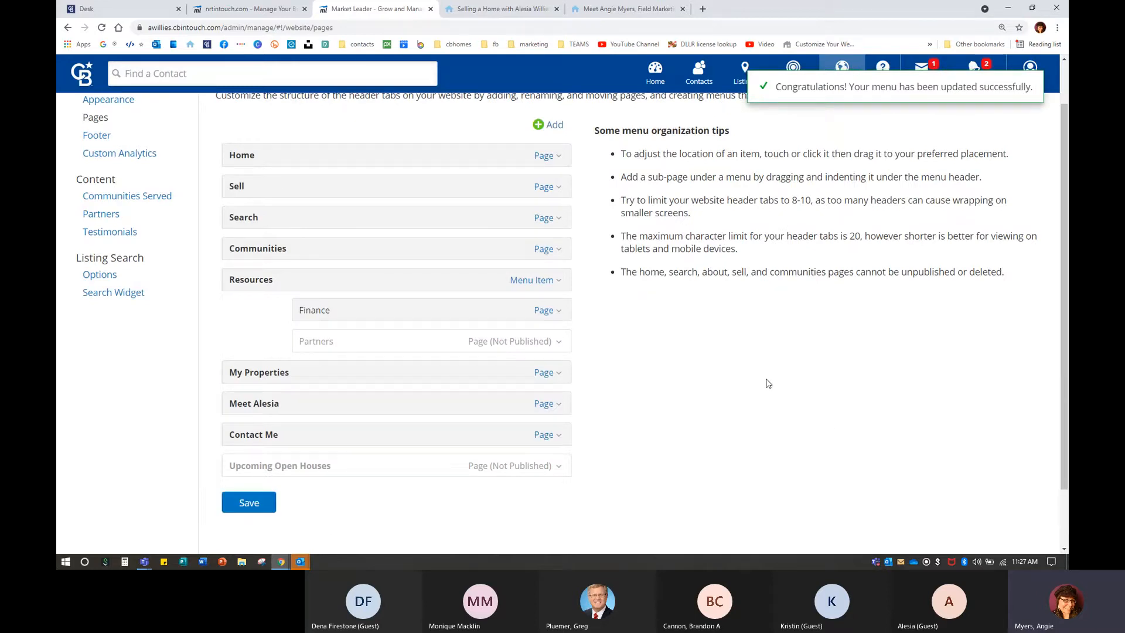
scroll(768, 384, up, 1)
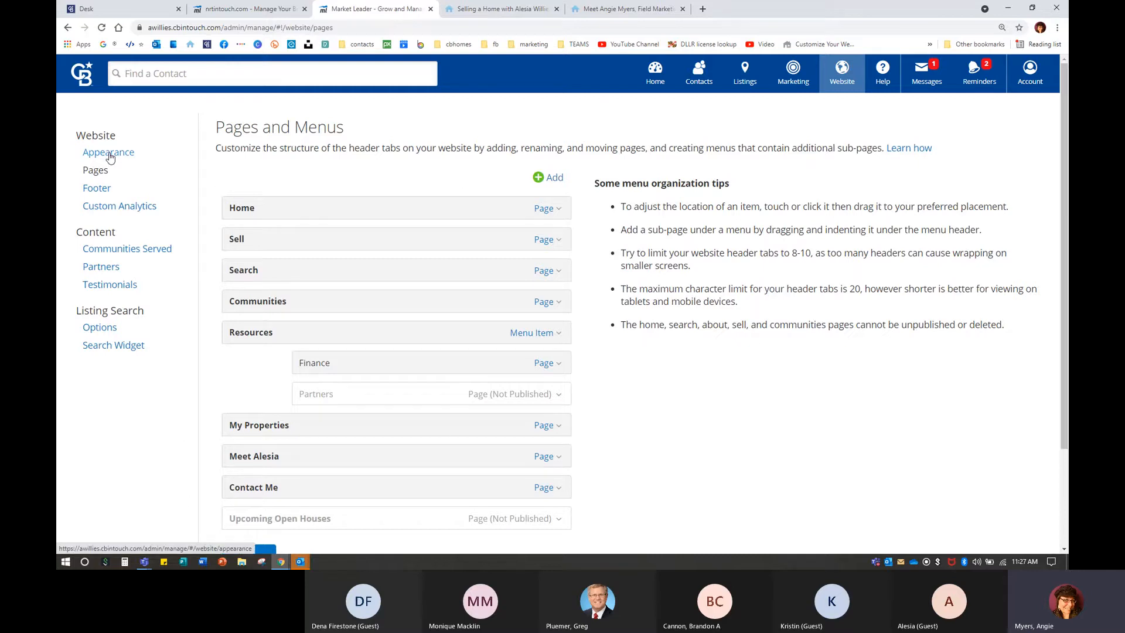
Scroll through the agent's live home page, which lists Westminster, Catonsville and Randallstown as communities served.
key(ctrl)
key(ctrl)
key(ctrl)
key(ctrl)
click(515, 8)
click(82, 137)
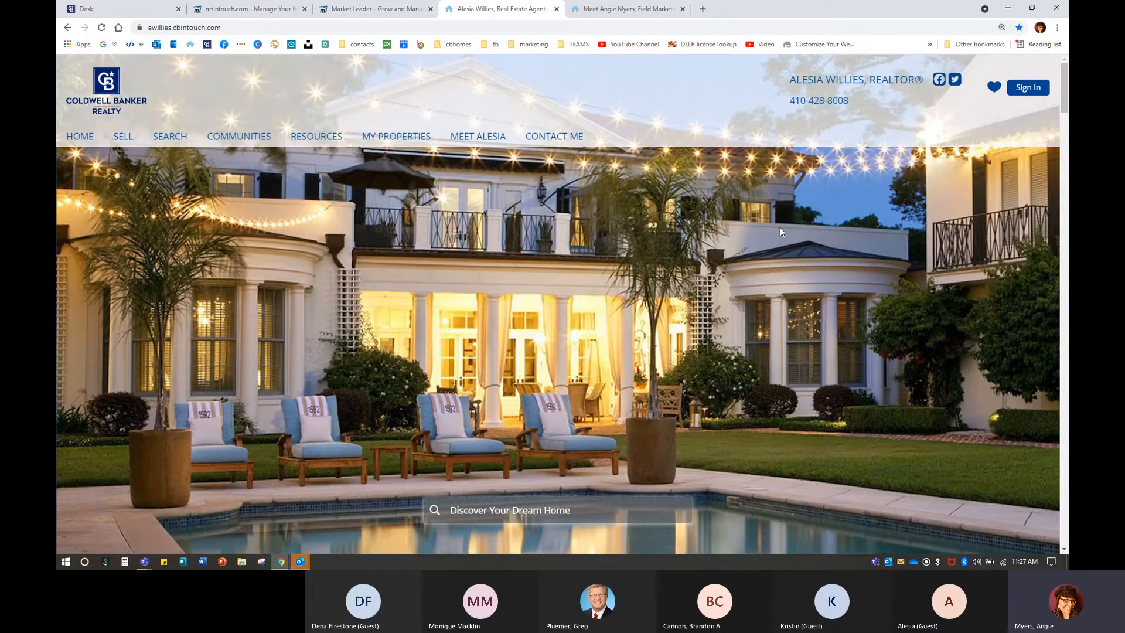
scroll(788, 363, down, 5)
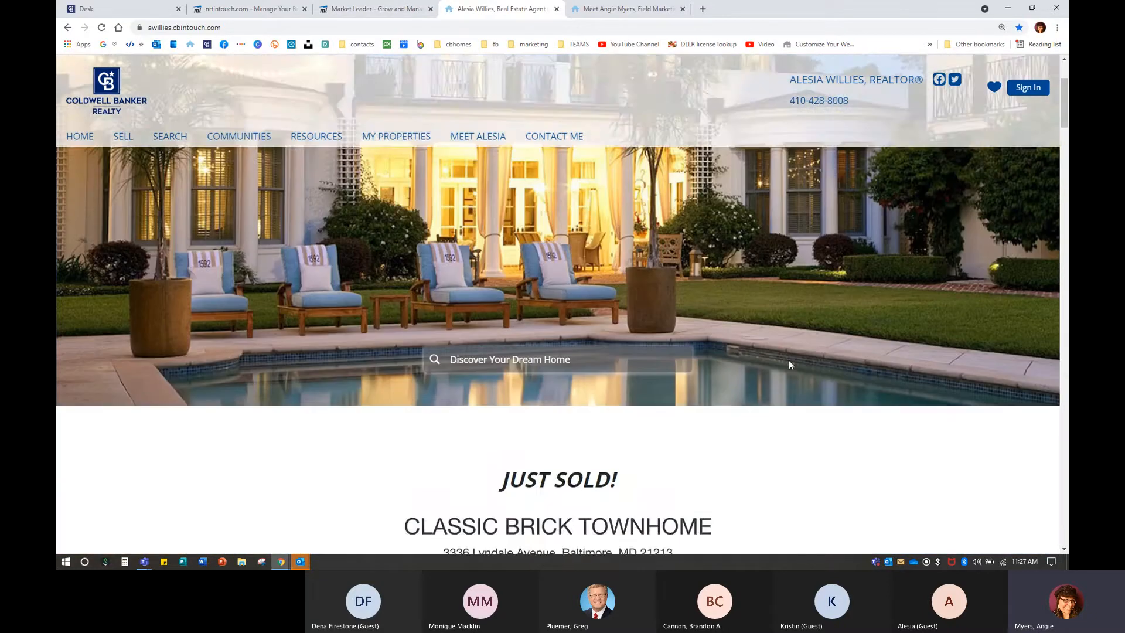
scroll(716, 370, down, 15)
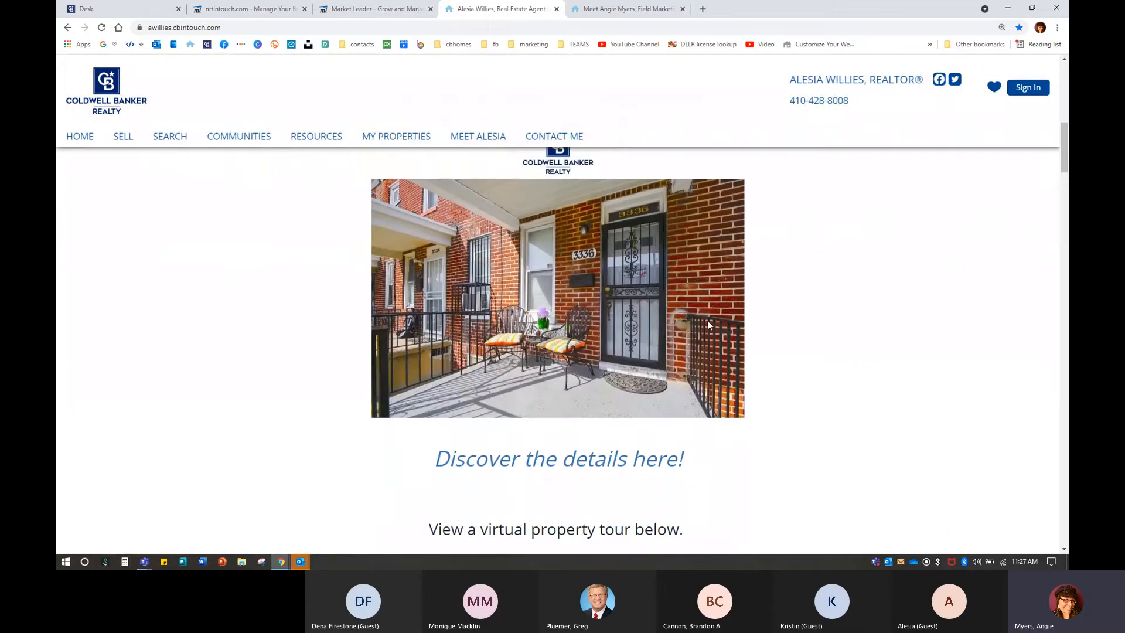
scroll(713, 326, down, 15)
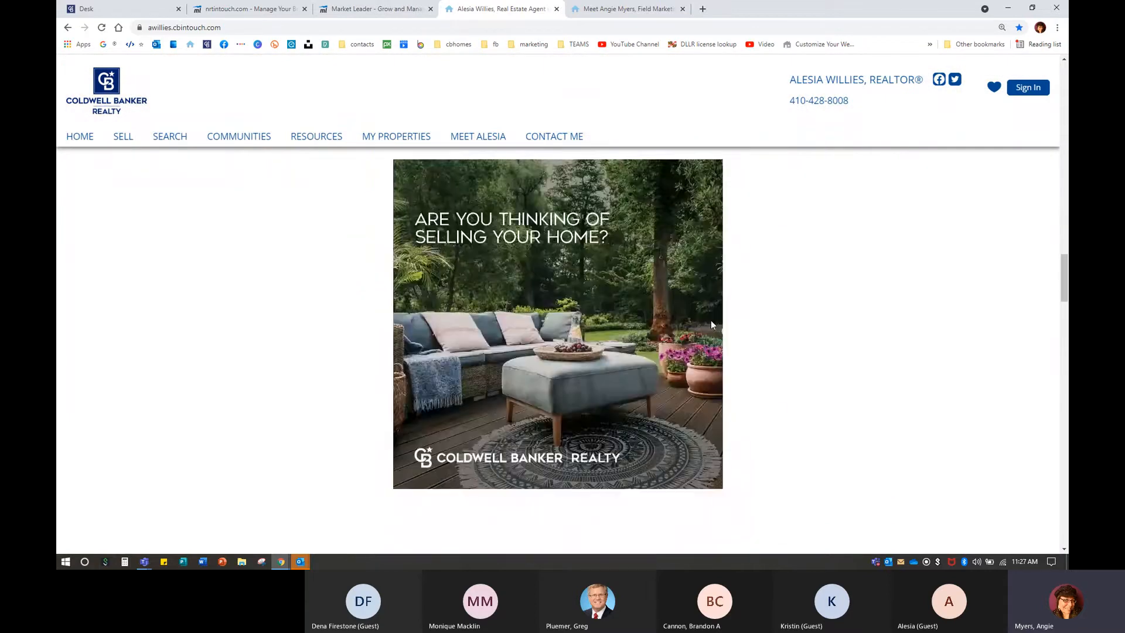
scroll(713, 325, down, 12)
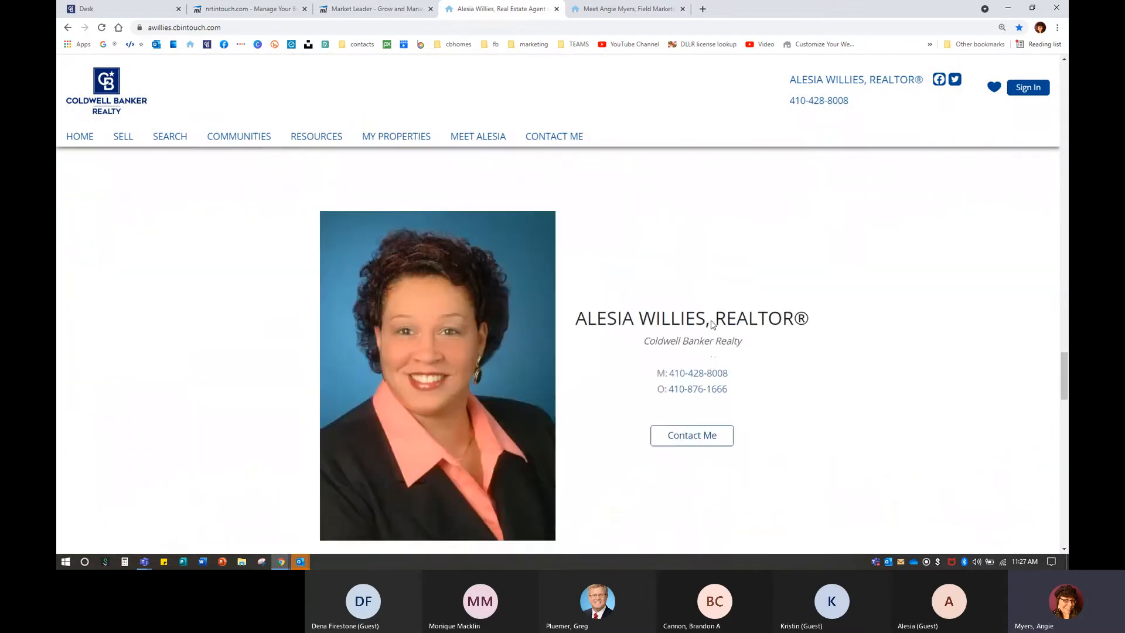
scroll(711, 319, down, 3)
scroll(728, 346, down, 4)
scroll(889, 359, down, 6)
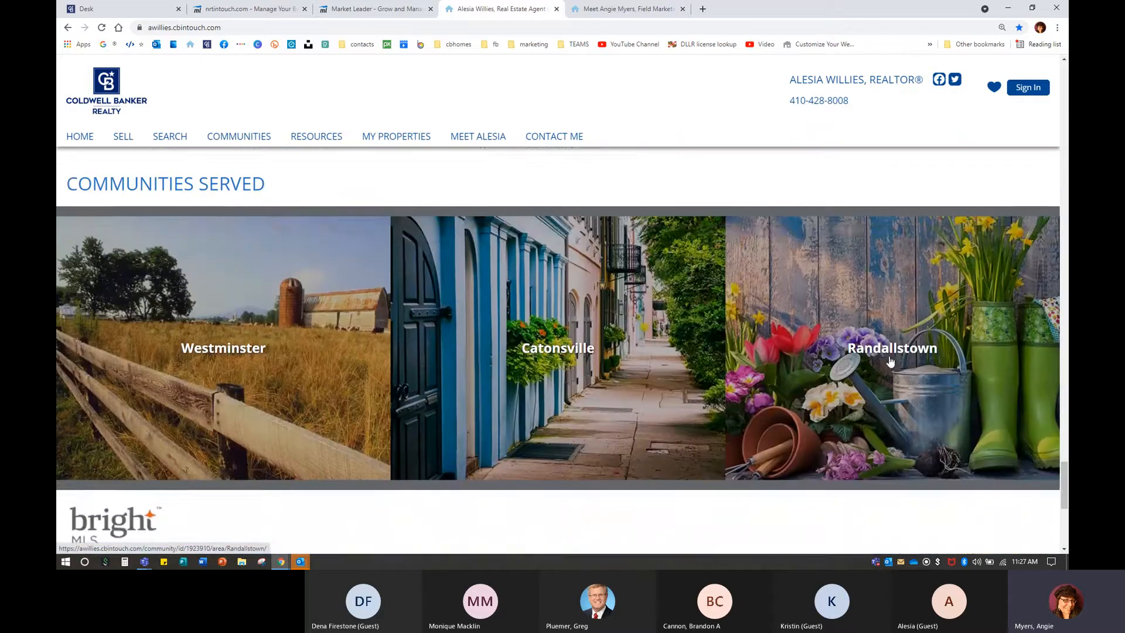
scroll(890, 361, up, 1)
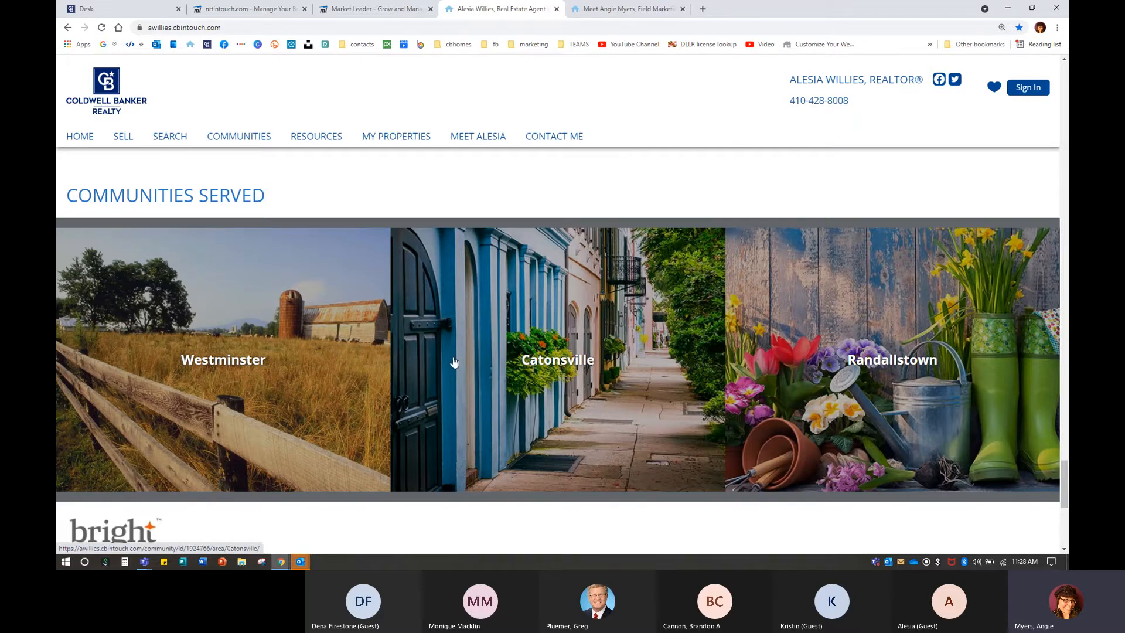
Compare with the colleague's home page, then return to the Pages and Menus admin.
click(597, 16)
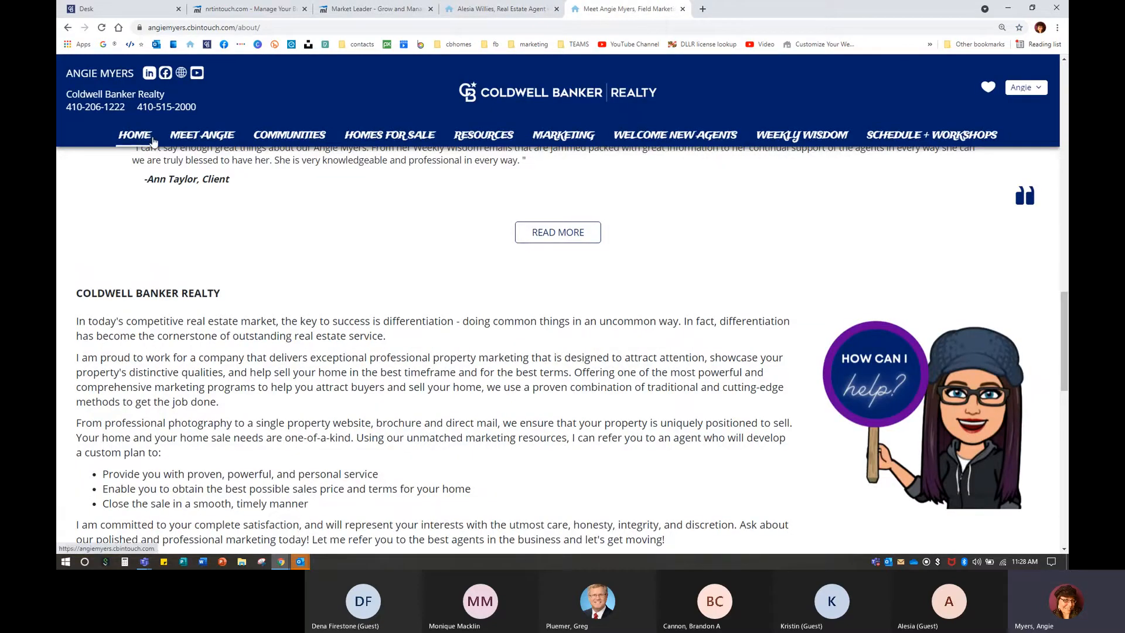
click(135, 136)
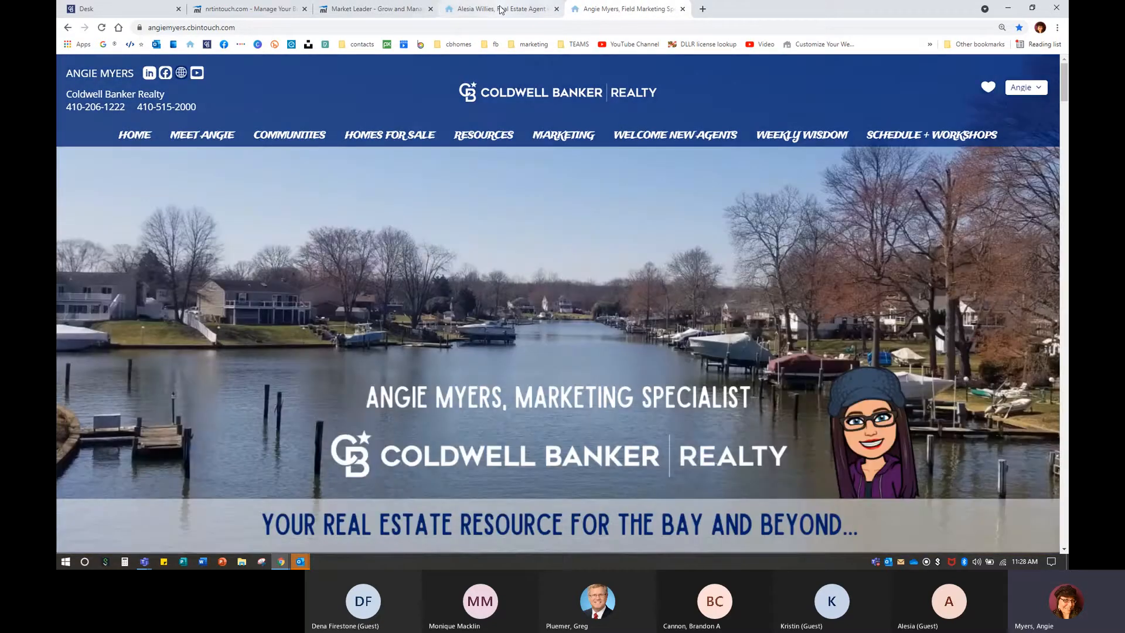
click(498, 9)
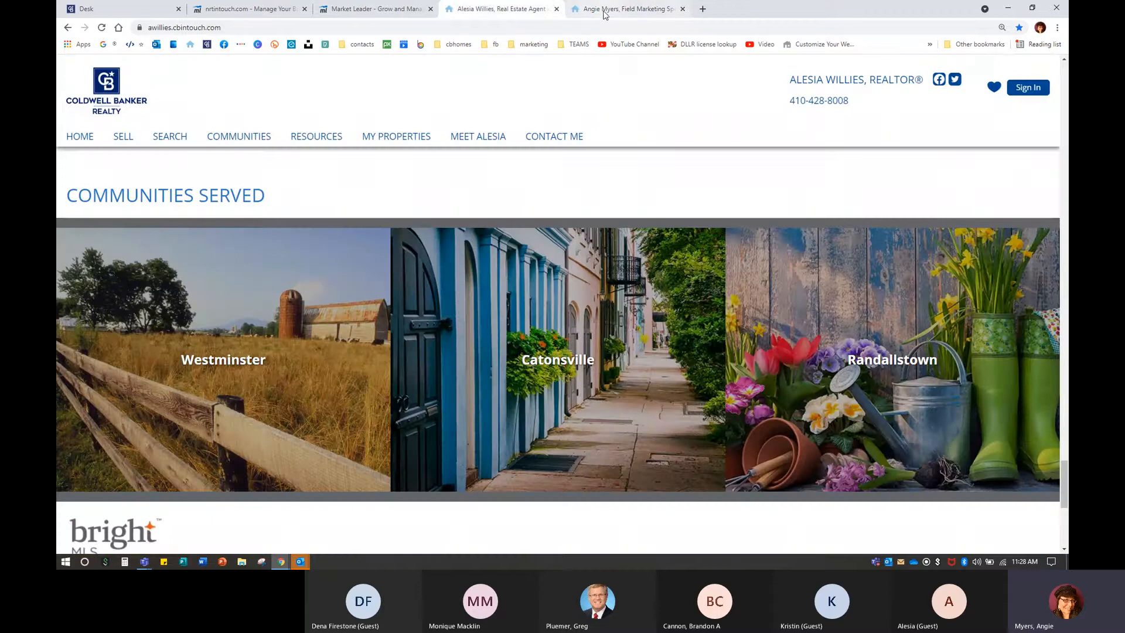
click(621, 9)
scroll(529, 332, down, 10)
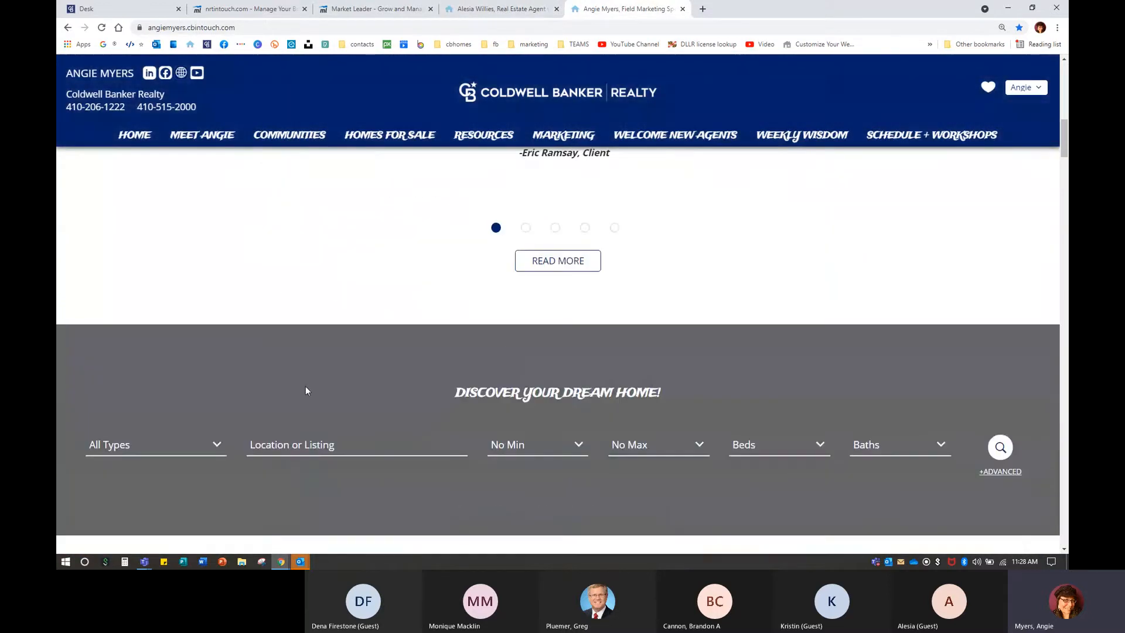
scroll(305, 391, down, 15)
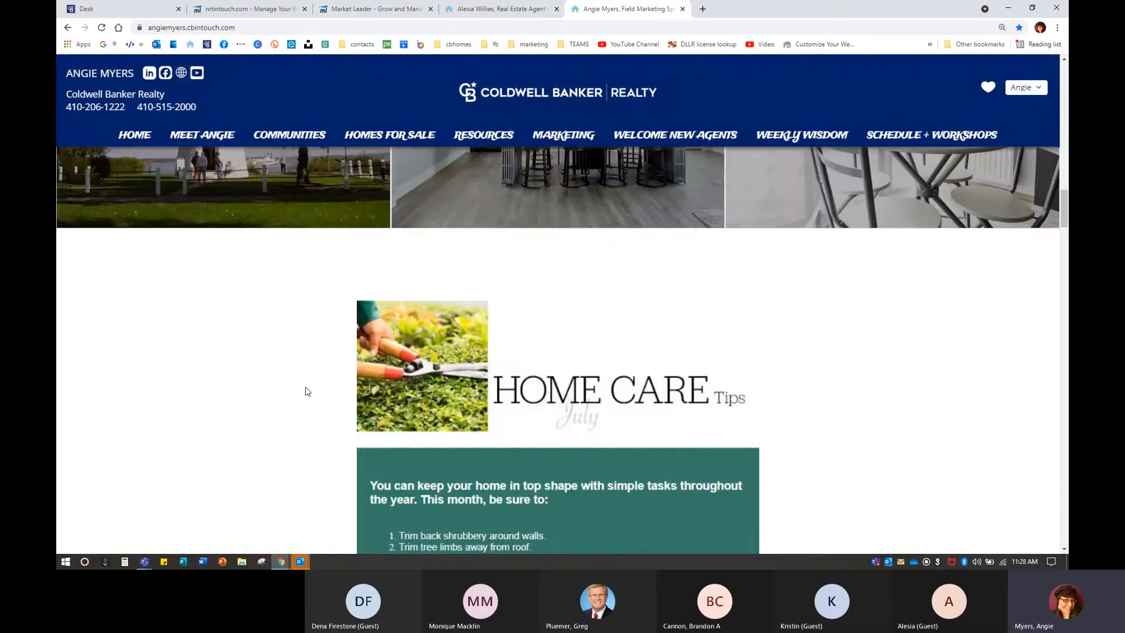
scroll(305, 390, up, 7)
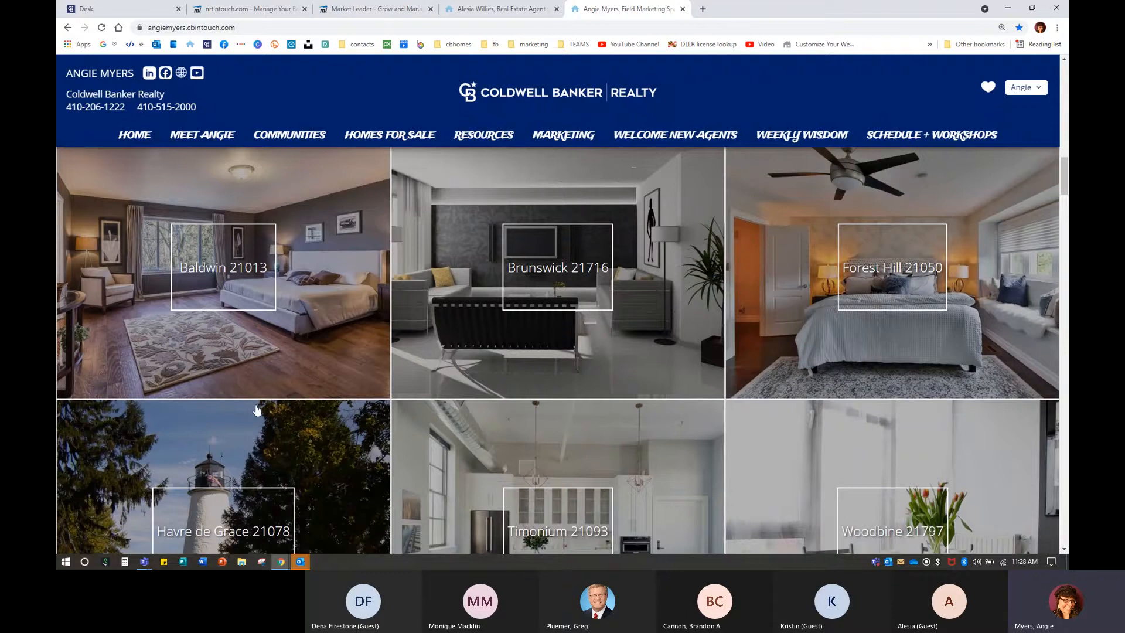
scroll(256, 408, down, 10)
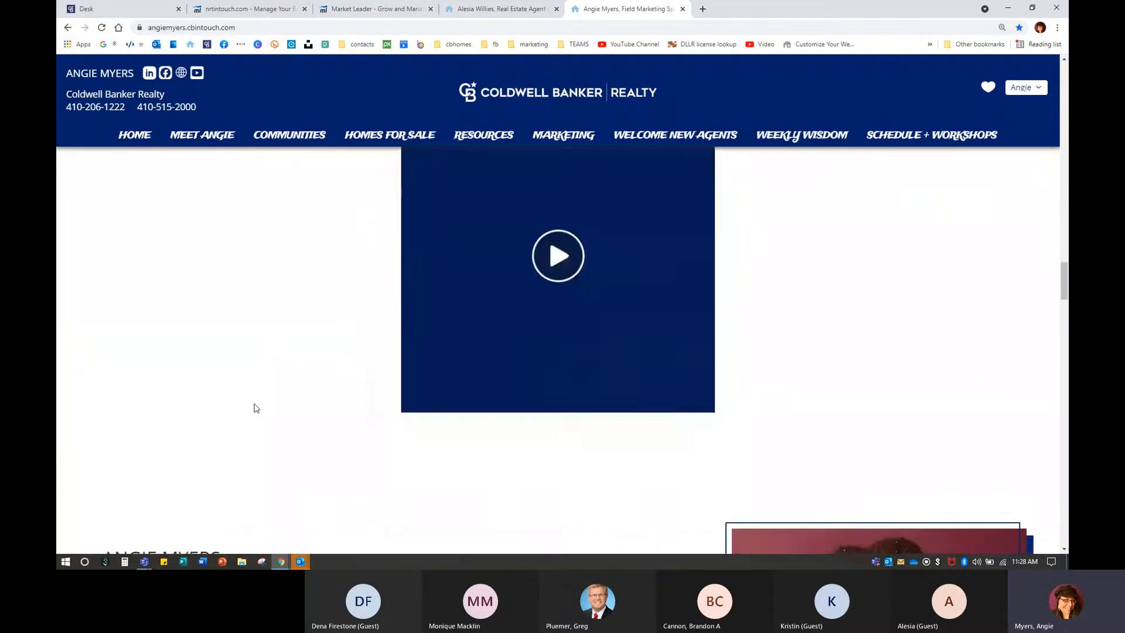
scroll(256, 408, down, 12)
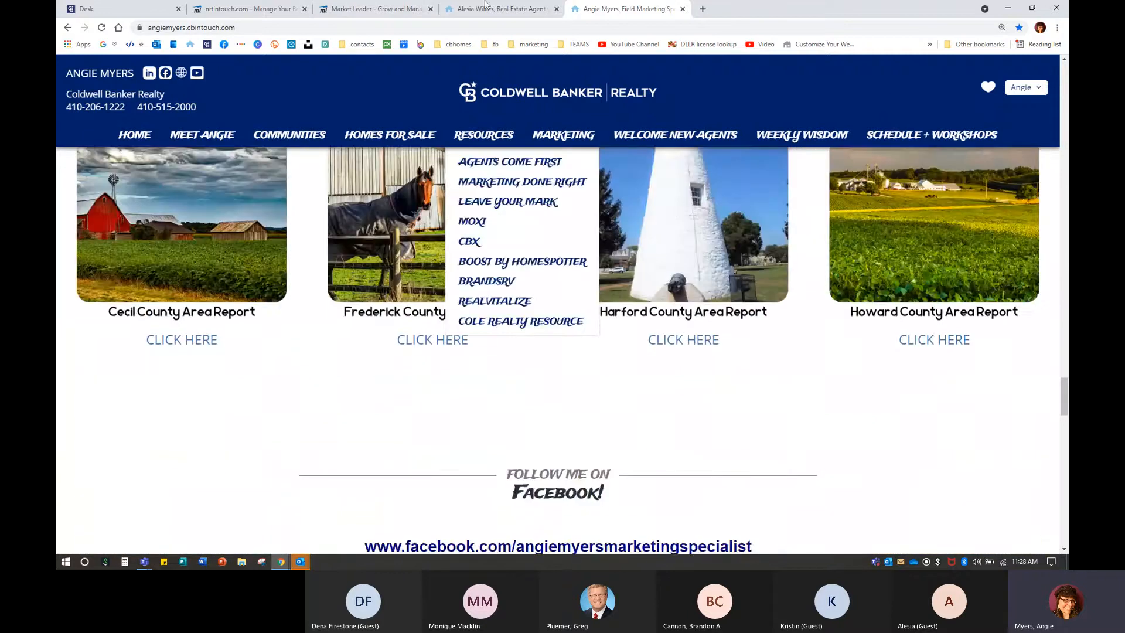
click(492, 9)
click(375, 8)
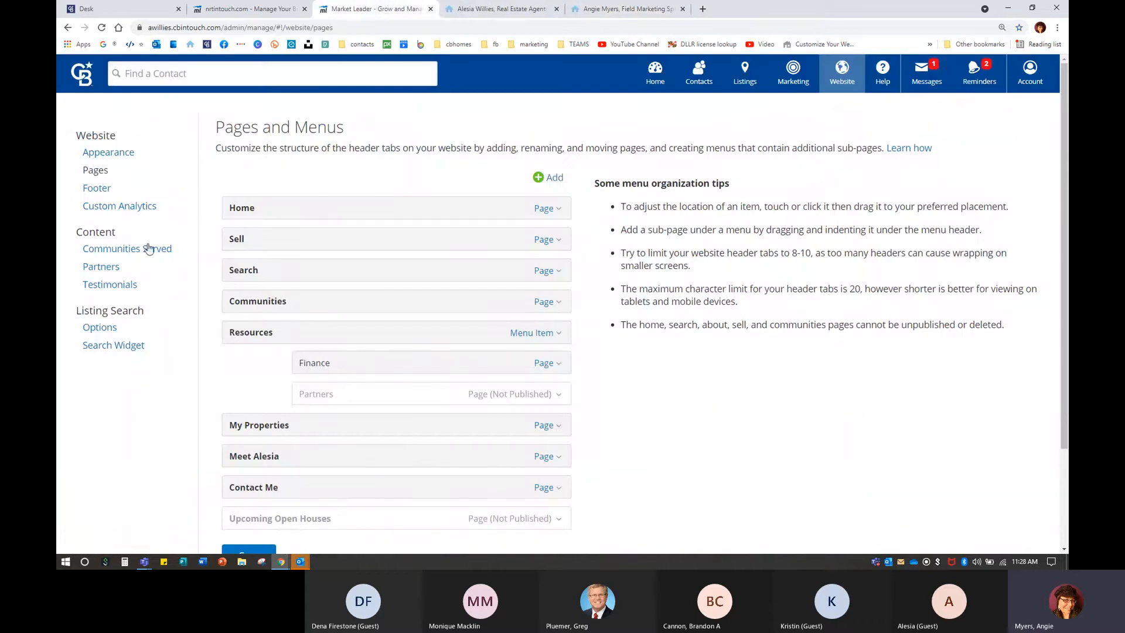
Open the website Appearance settings and compare the agent's and colleague's live sites.
click(100, 152)
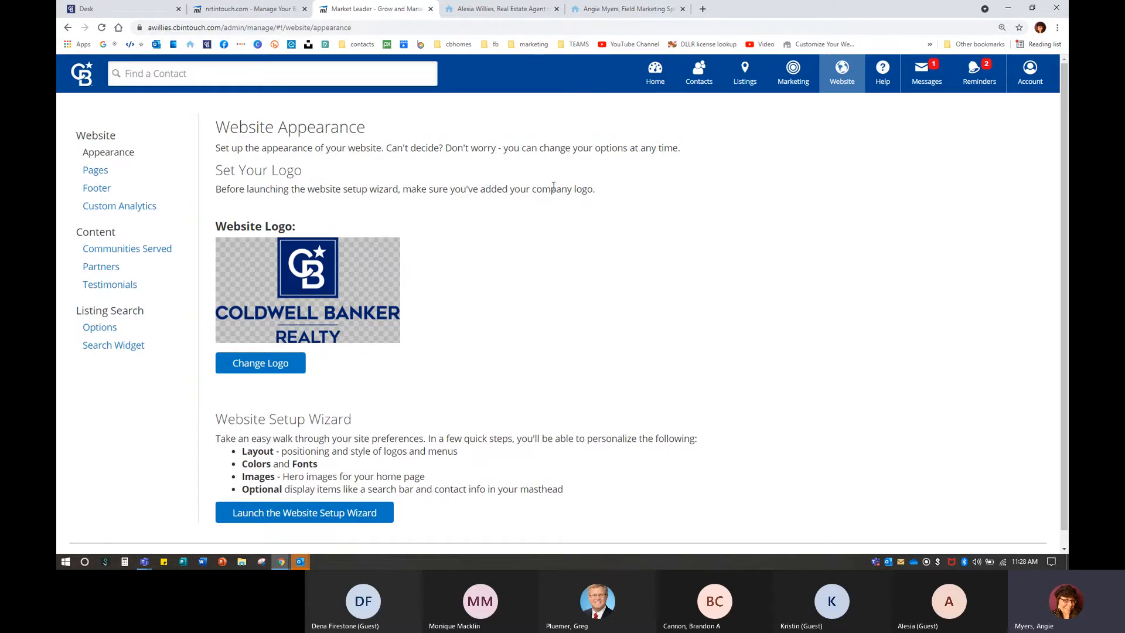
click(505, 15)
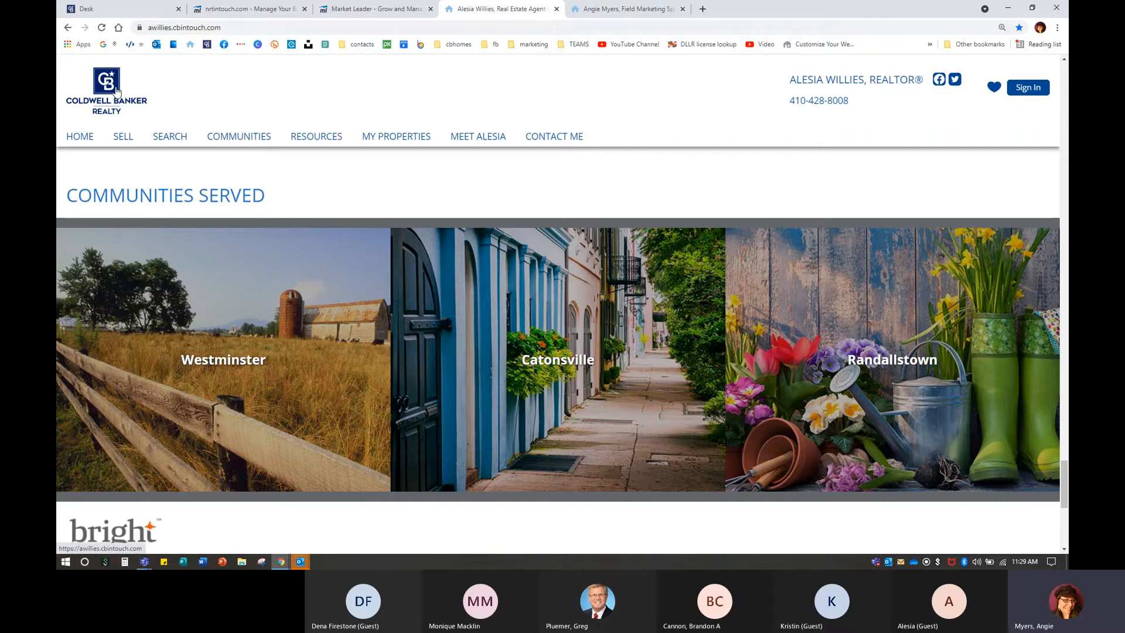
click(600, 10)
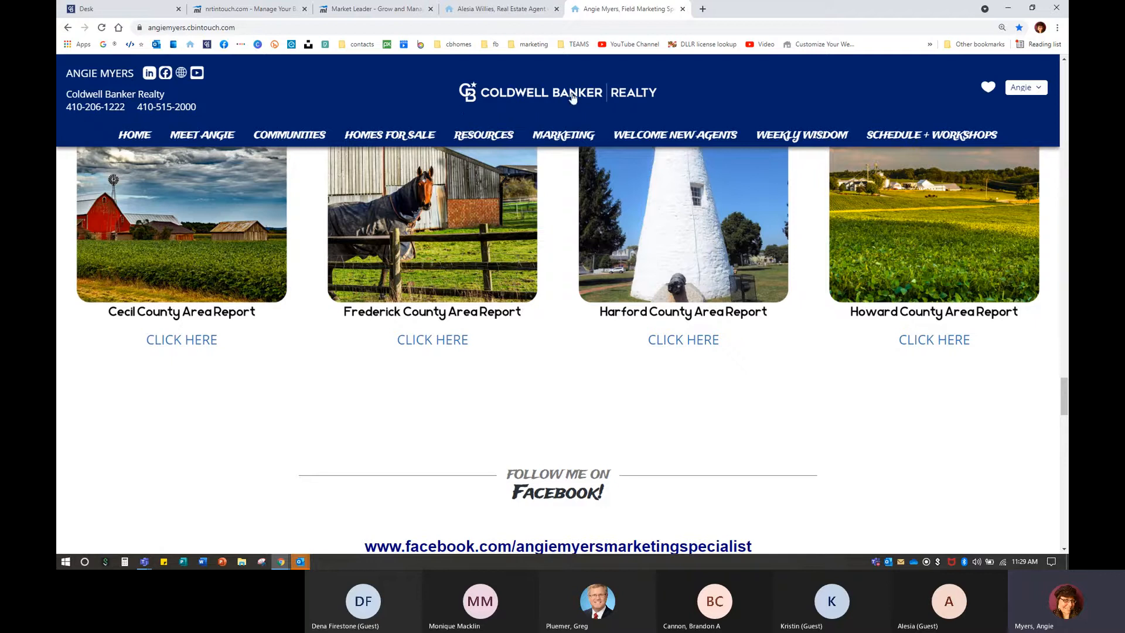
mouse_move(564, 136)
scroll(567, 240, up, 1)
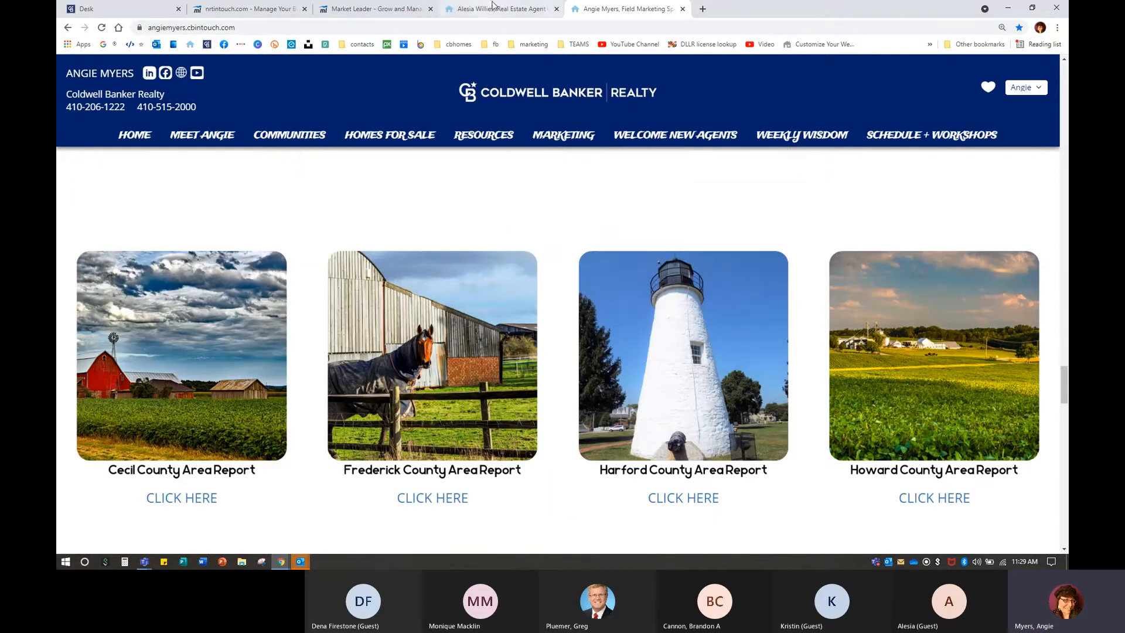
click(375, 9)
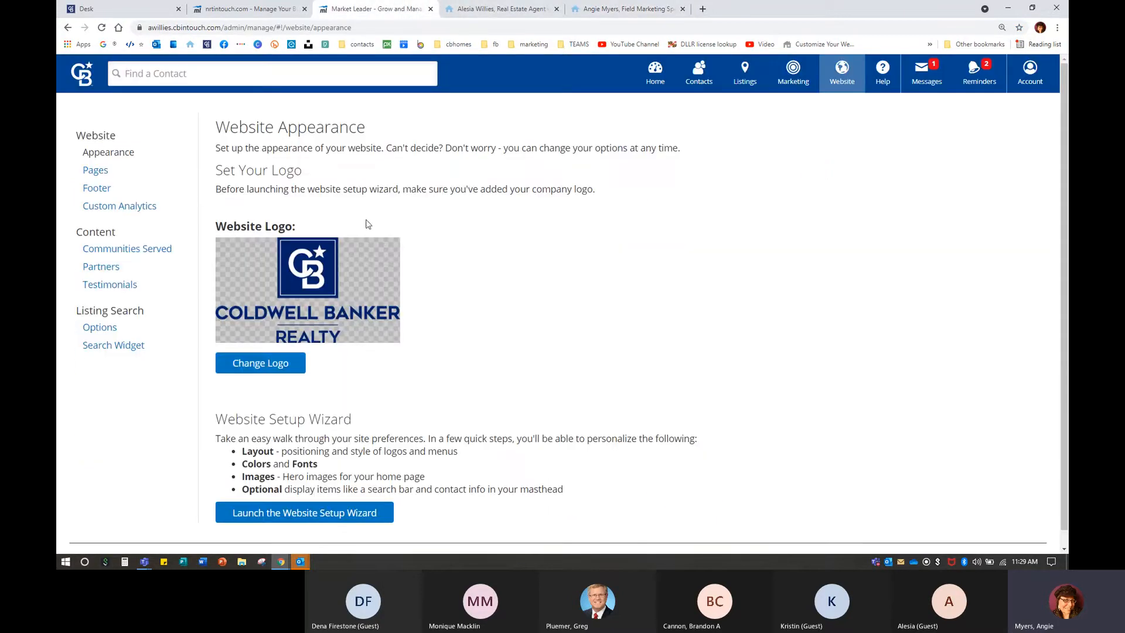
Change the website logo to the wide single-line Coldwell Banker Realty stock logo.
click(278, 365)
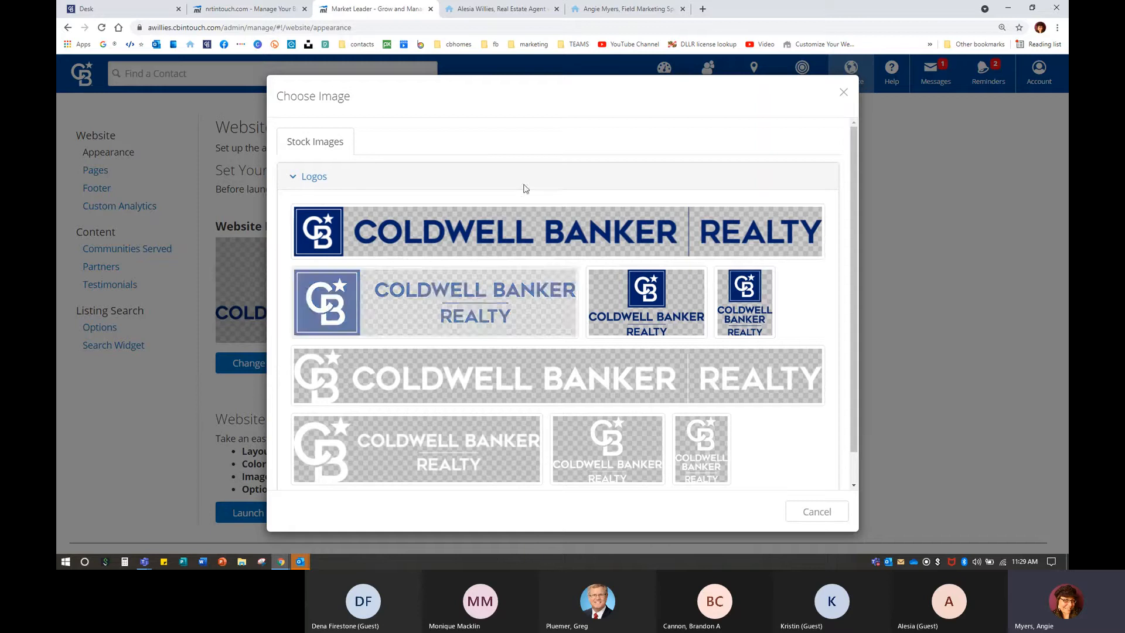
click(537, 10)
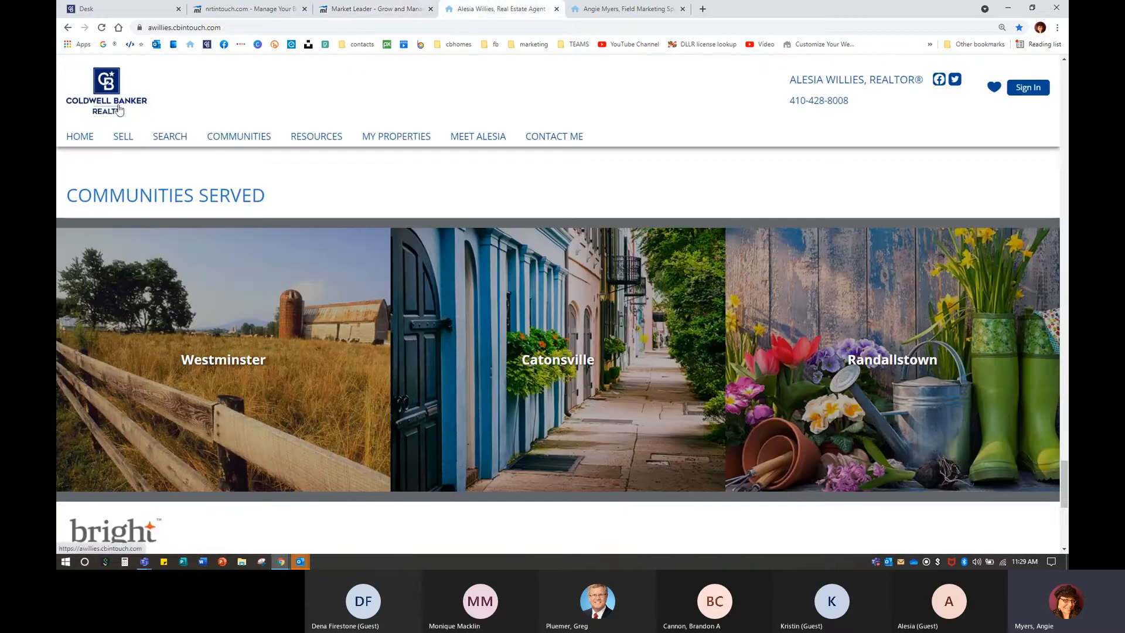
click(369, 9)
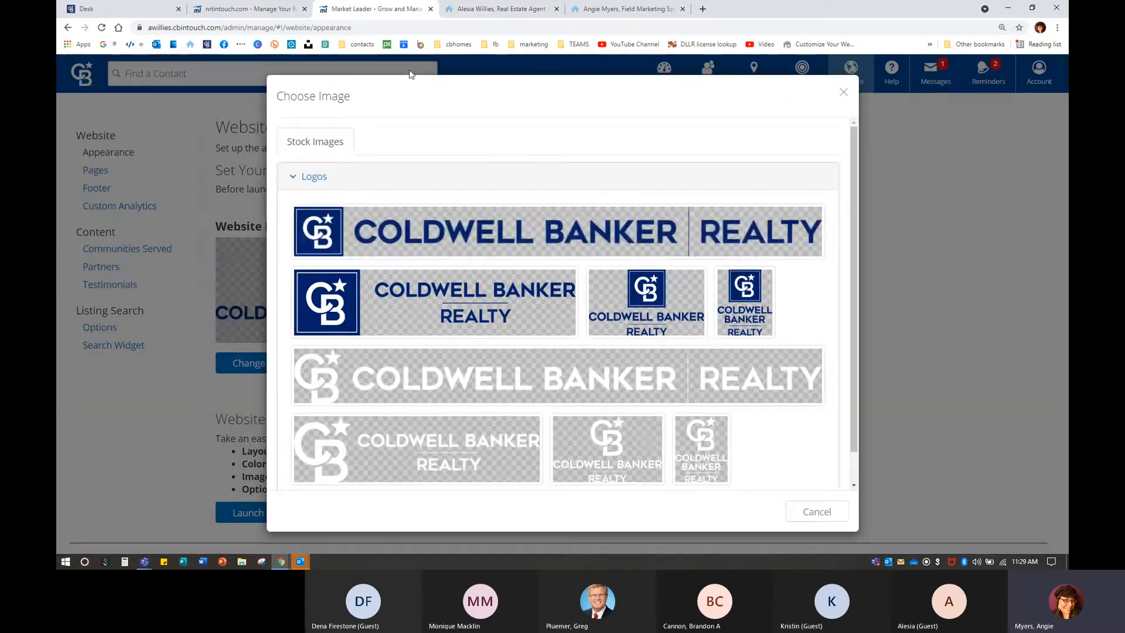
click(522, 222)
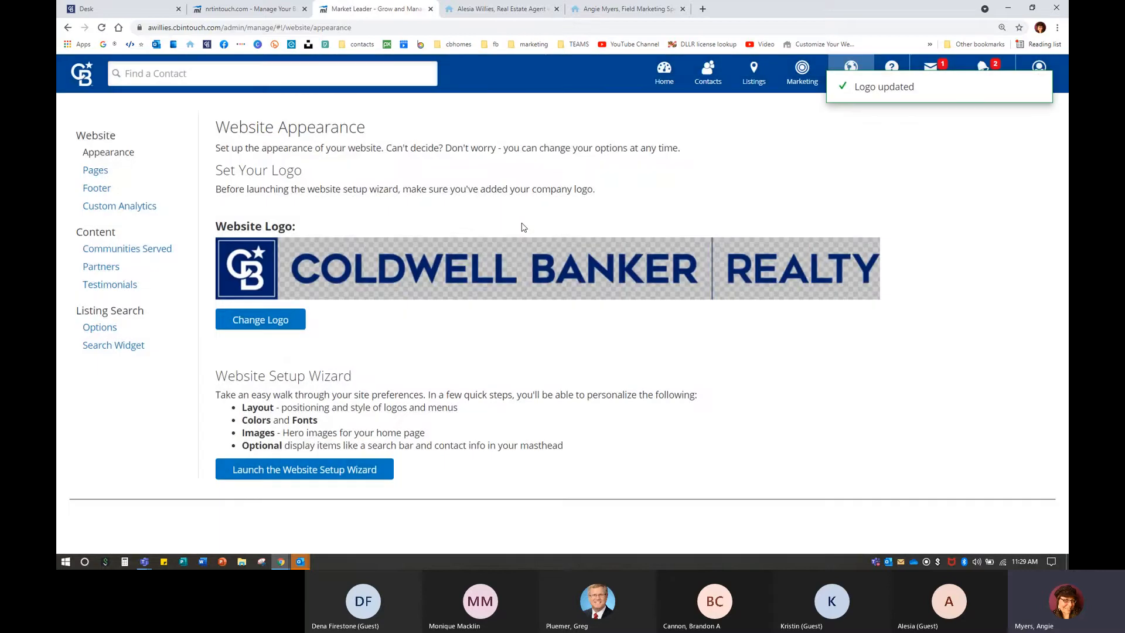
click(470, 9)
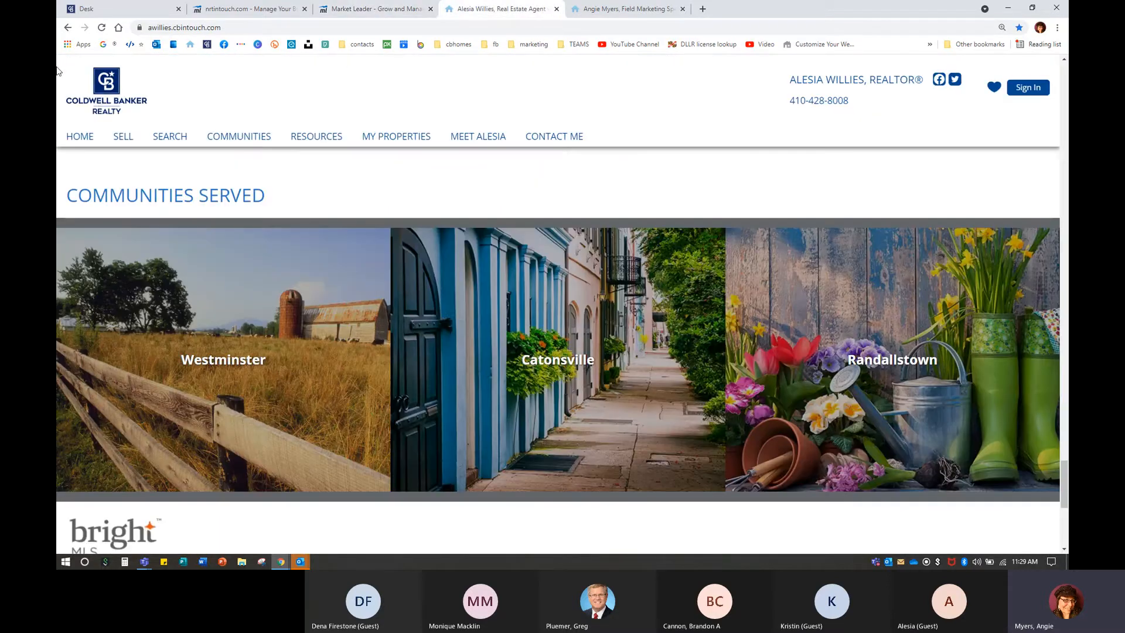
Reload the agent's site to confirm the new logo, comparing with the colleague's site.
click(102, 28)
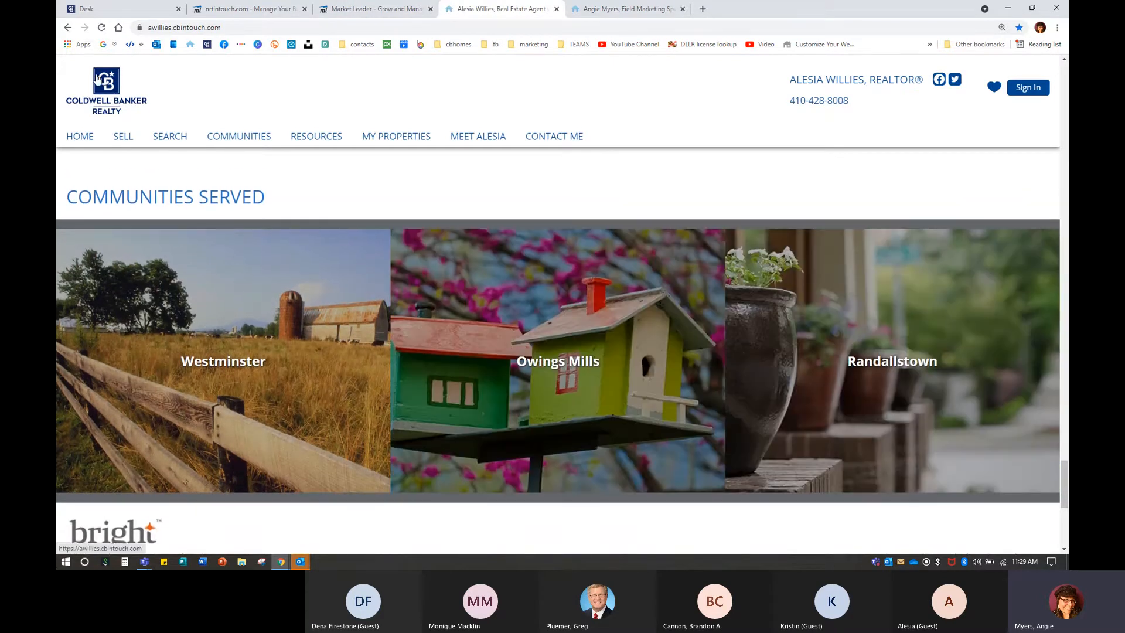
click(376, 9)
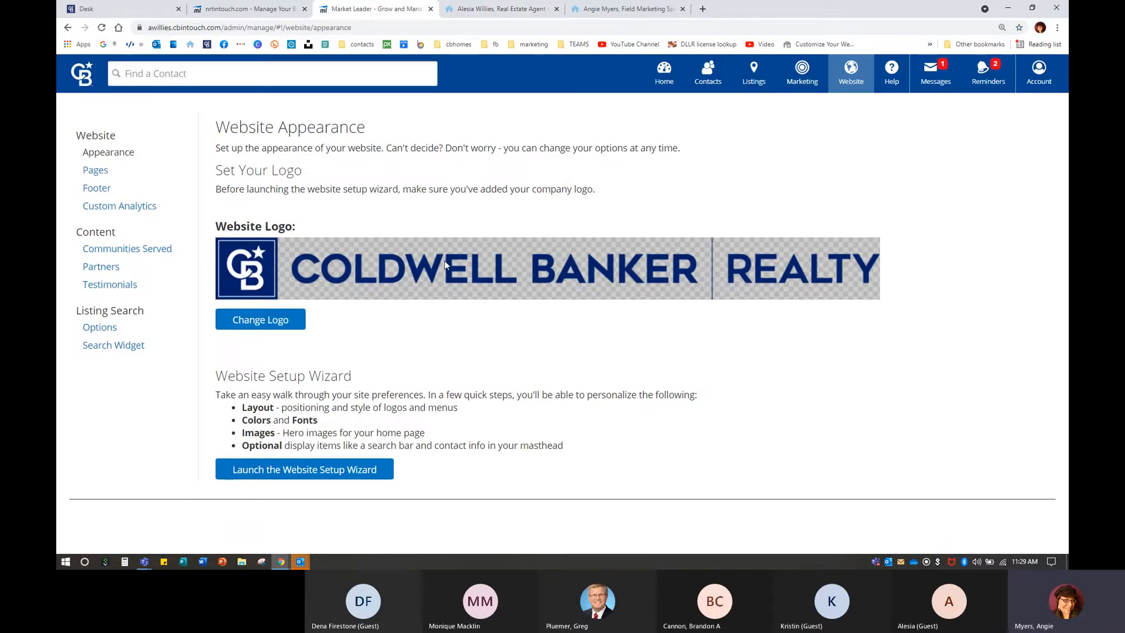
click(530, 8)
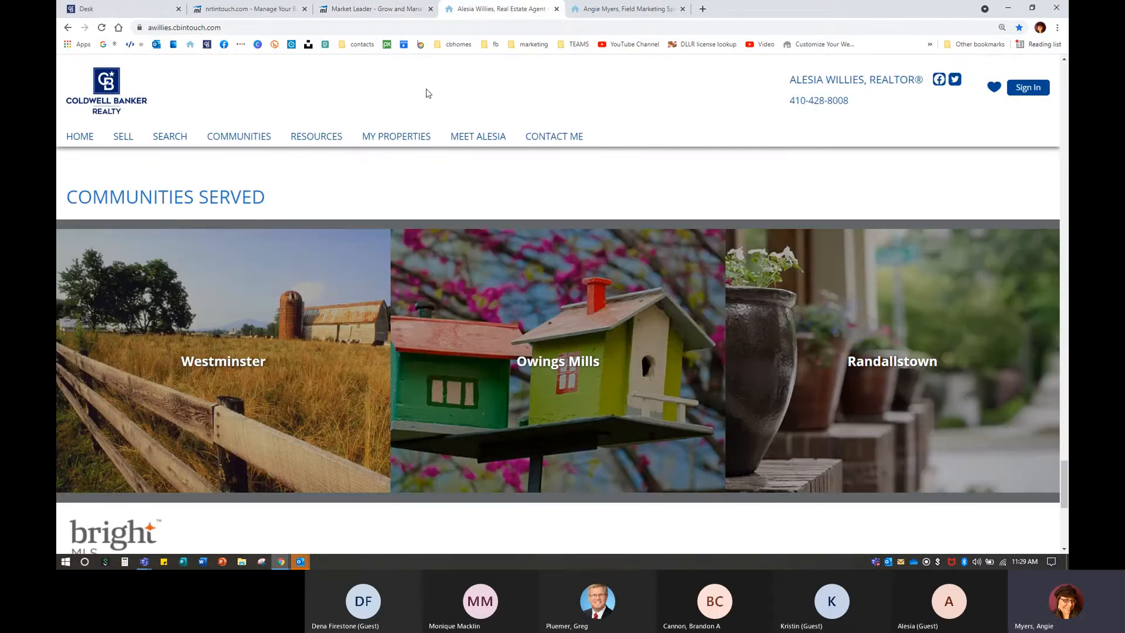
click(626, 7)
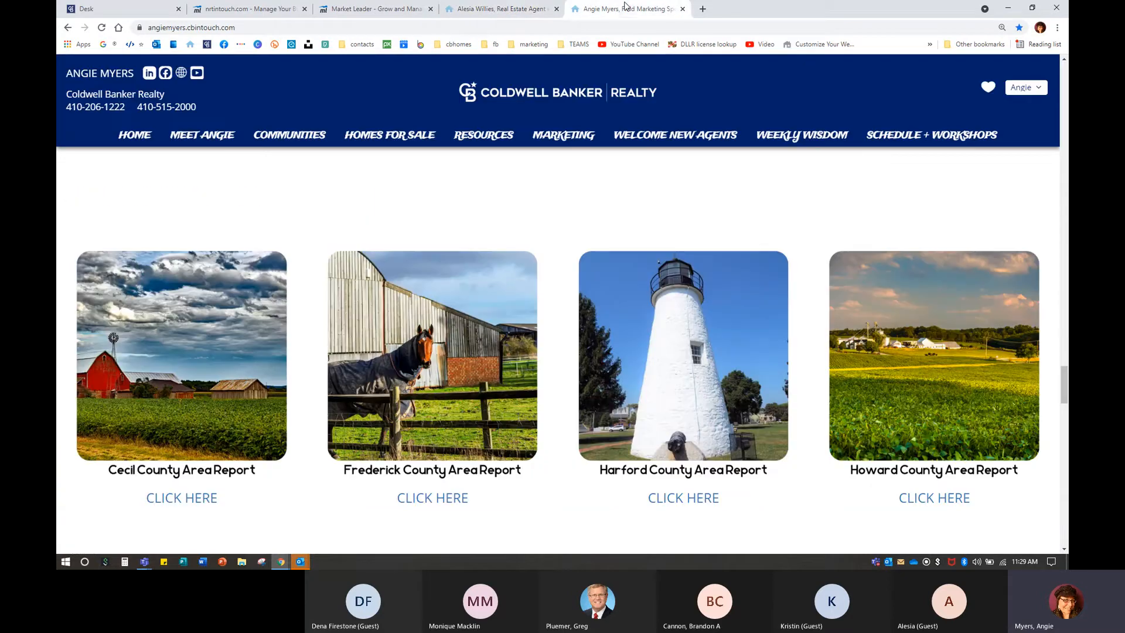
click(403, 9)
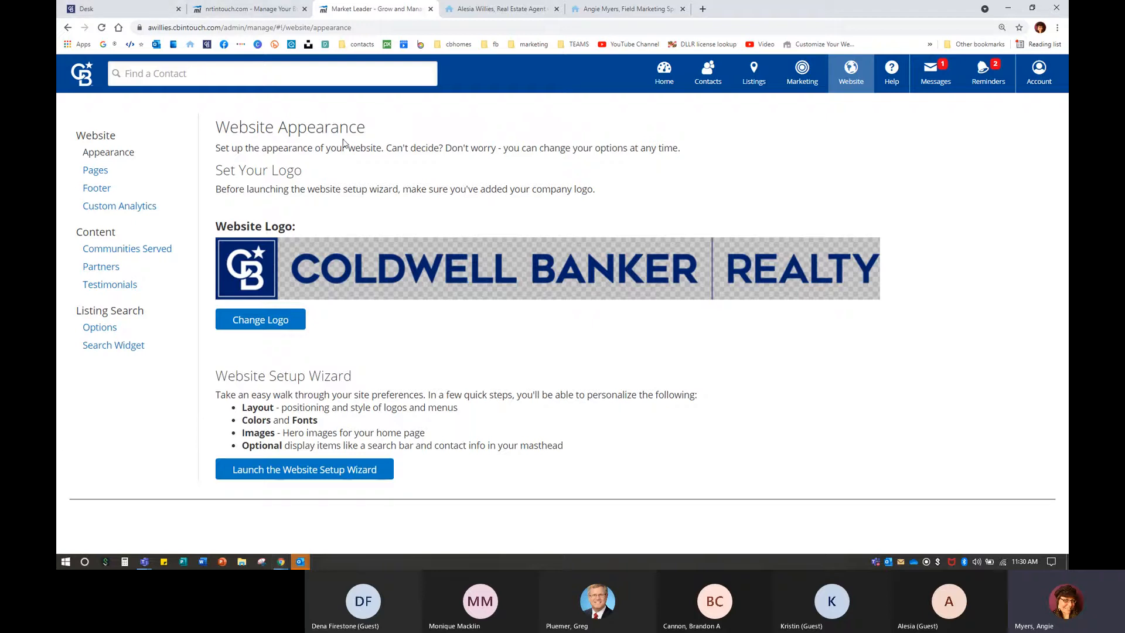
Review the Discover Your Dream Home search bar on both sites, then return to Website Appearance.
click(495, 9)
scroll(527, 306, down, 10)
scroll(527, 306, up, 10)
scroll(526, 310, up, 10)
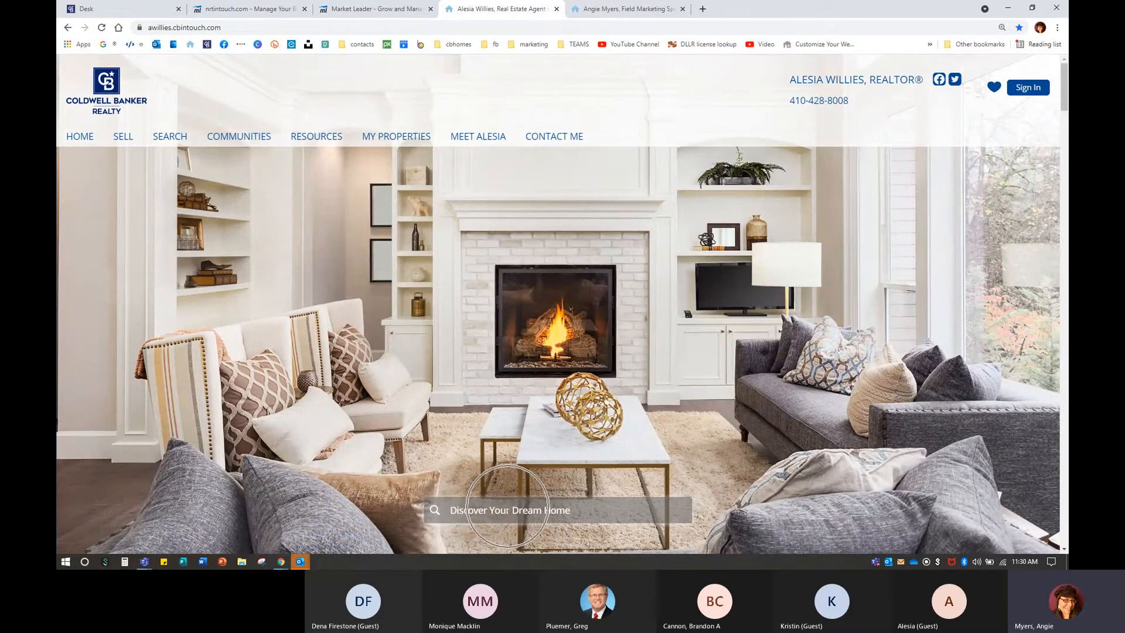
click(625, 9)
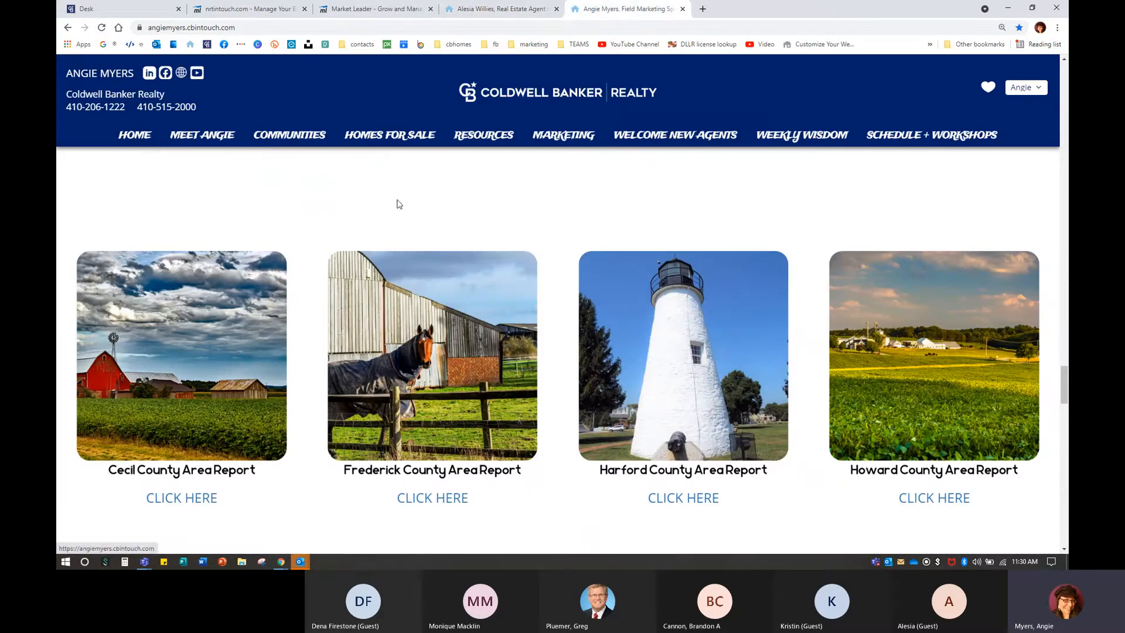
click(135, 136)
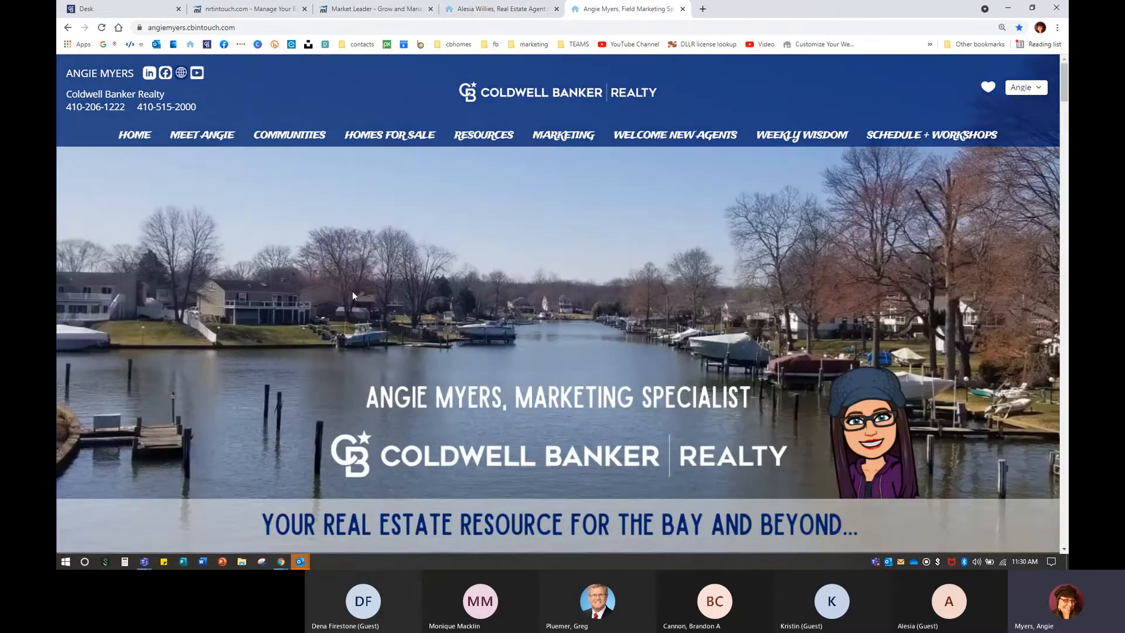
scroll(744, 234, down, 1)
scroll(290, 317, down, 10)
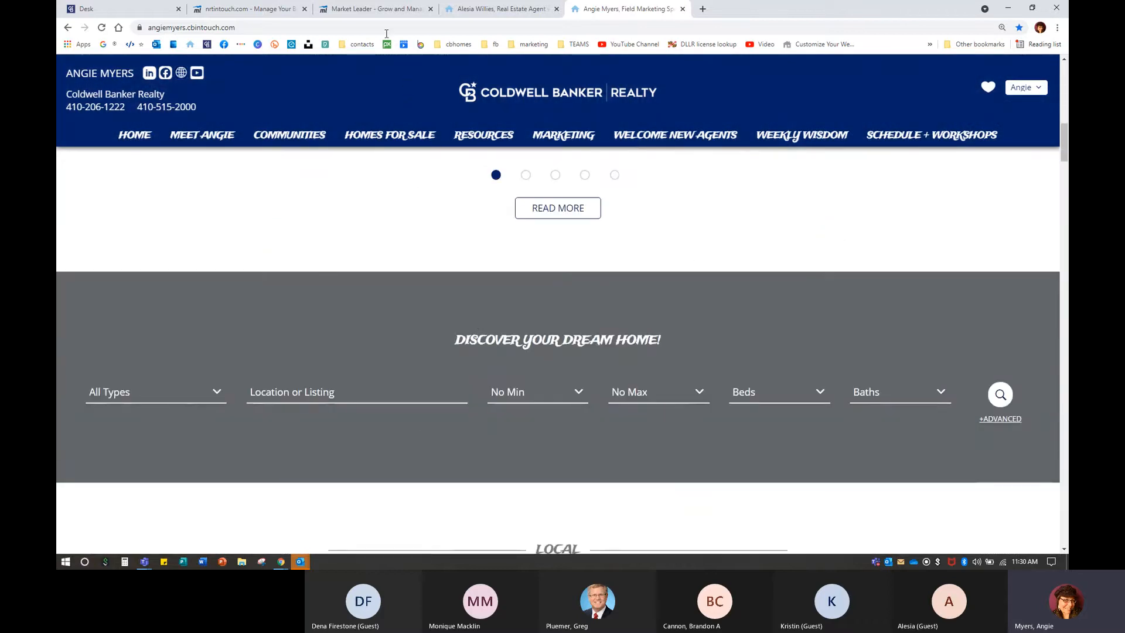
click(373, 9)
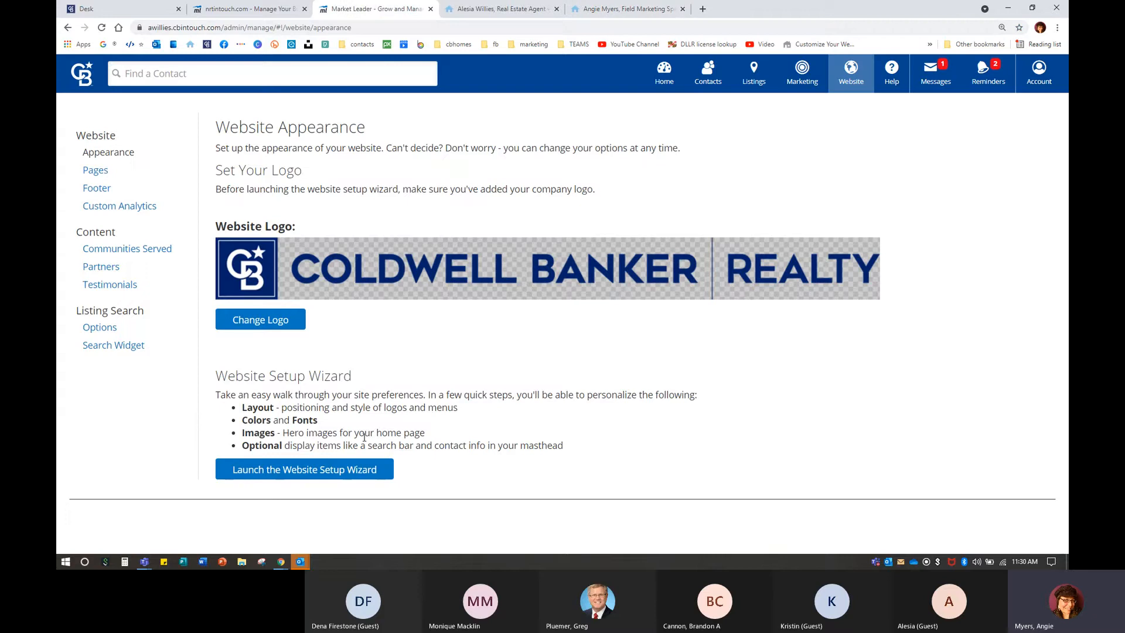
Launch the Website Setup wizard and try both text colours on Villa, keeping dark text on light header.
click(323, 471)
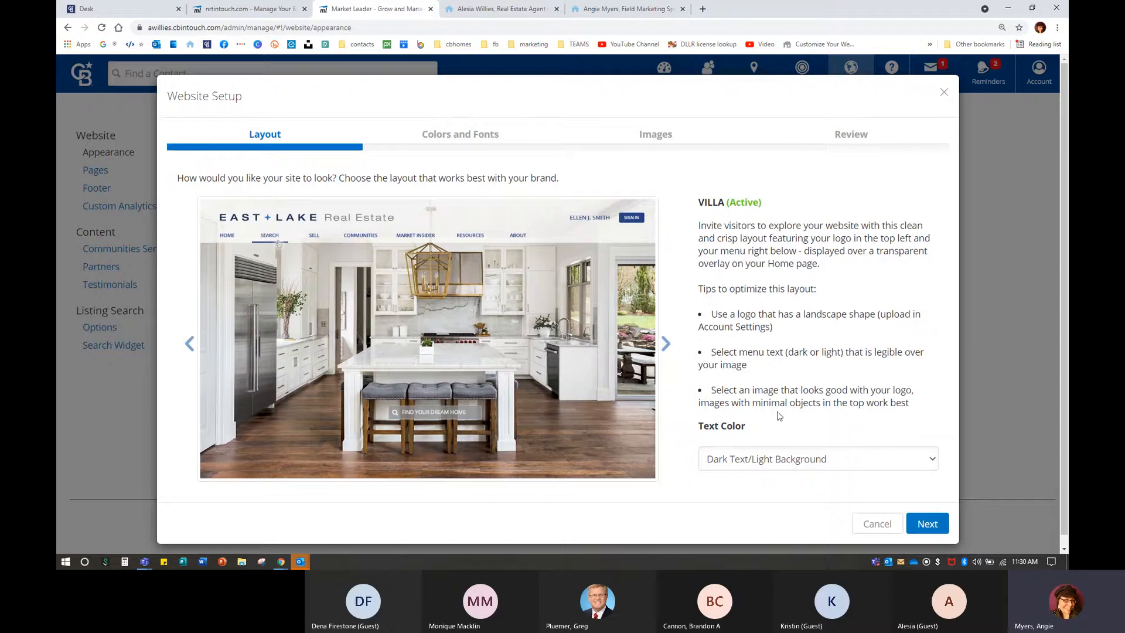
click(762, 464)
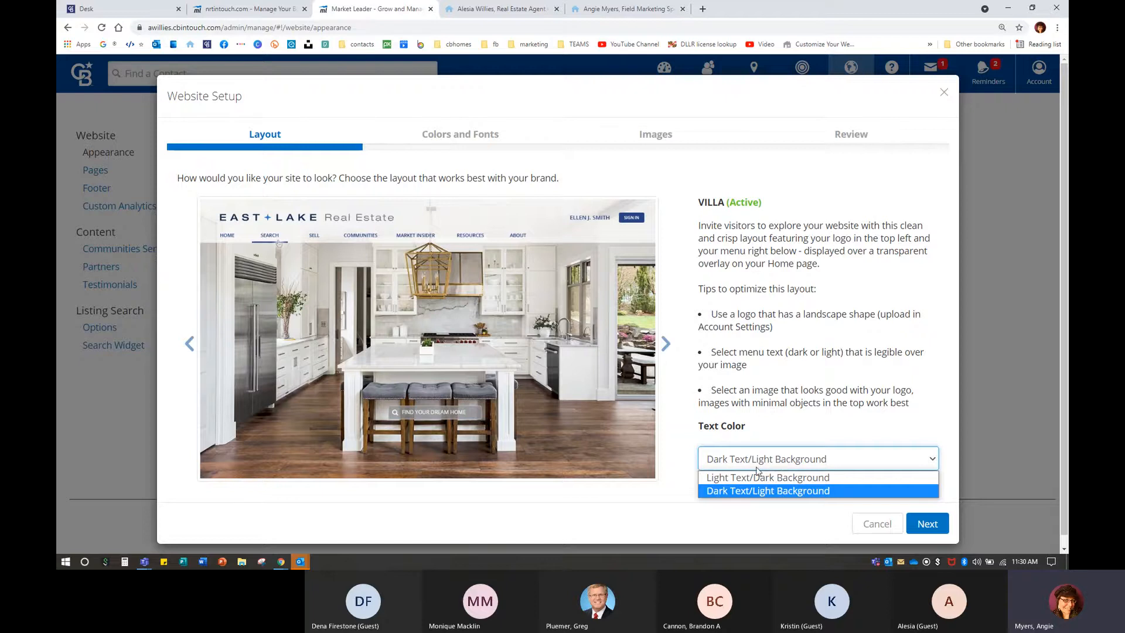
click(756, 478)
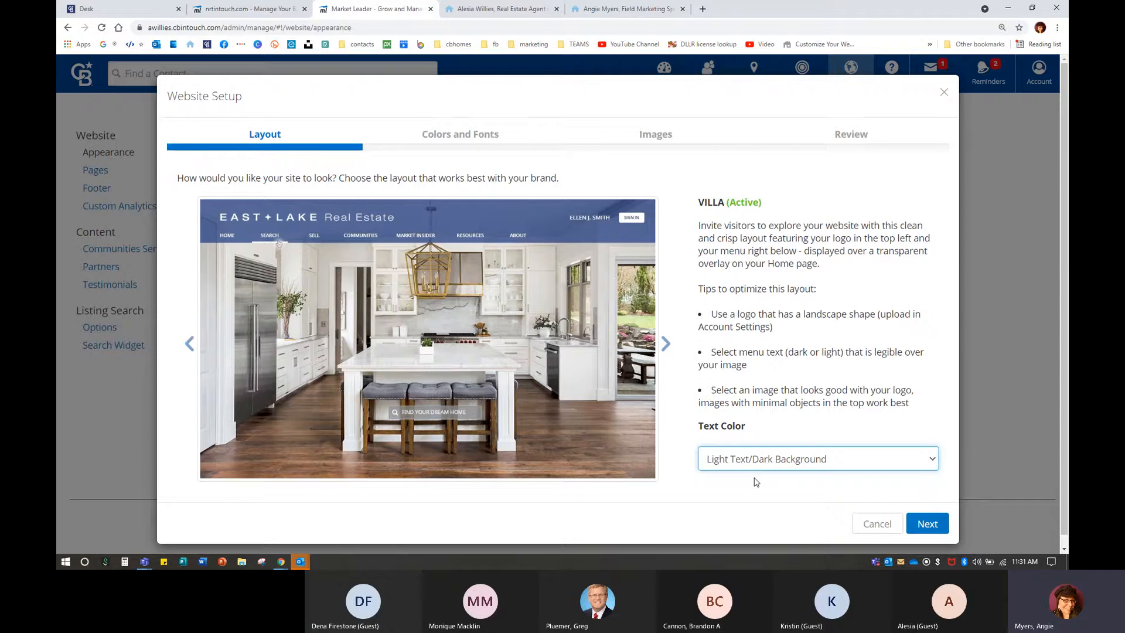
click(756, 458)
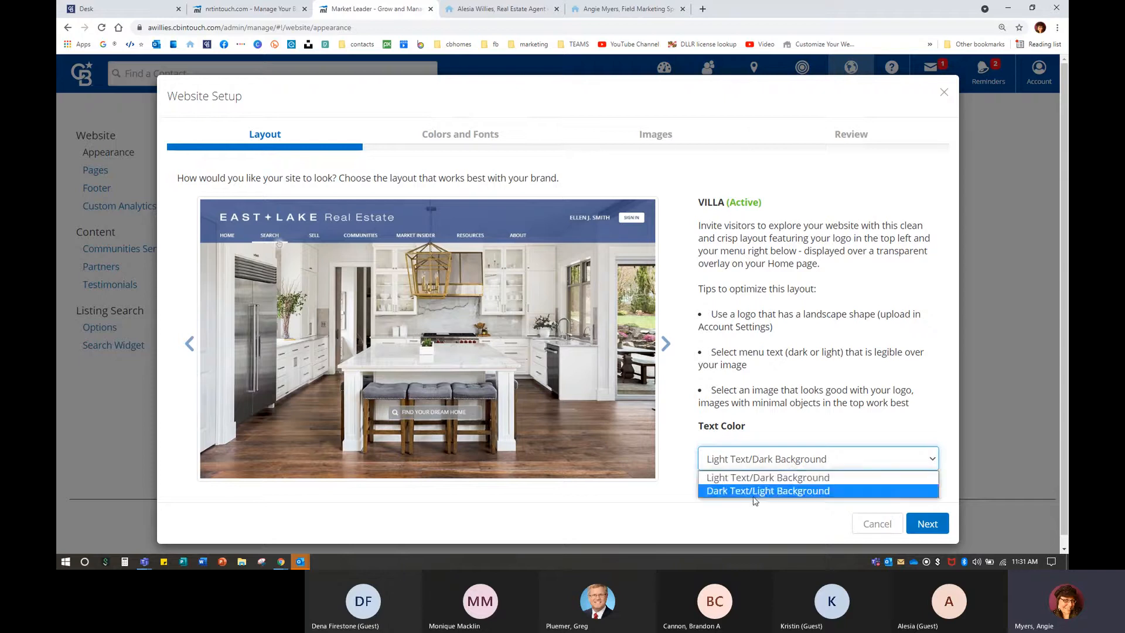
click(755, 496)
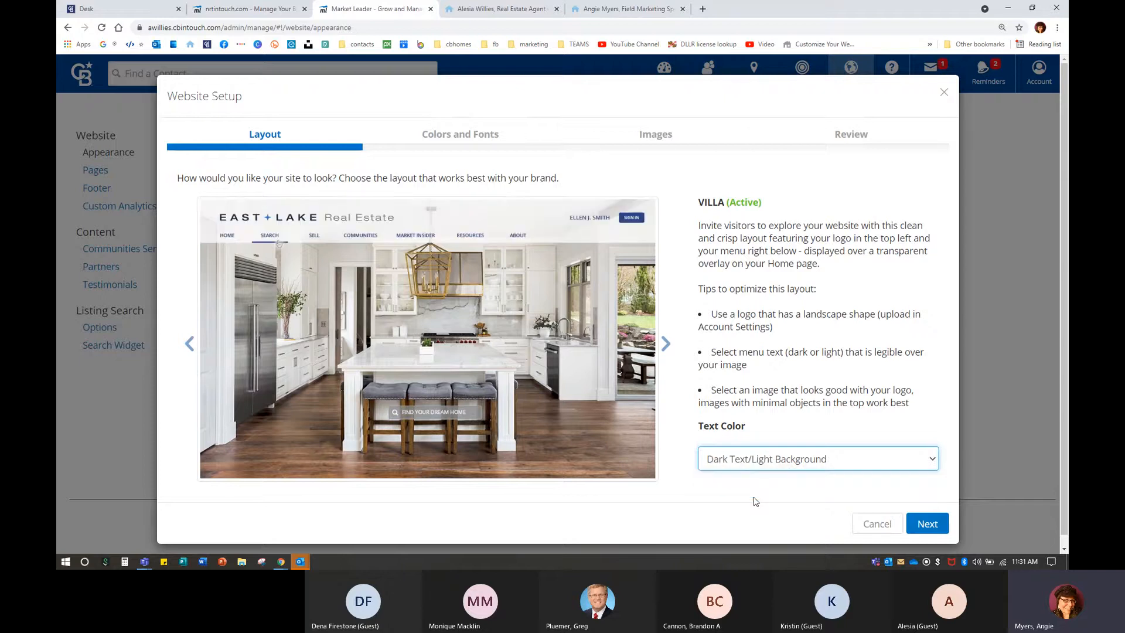
Preview the Bungalow layout with both text colours, then preview the Tudor layout.
click(664, 344)
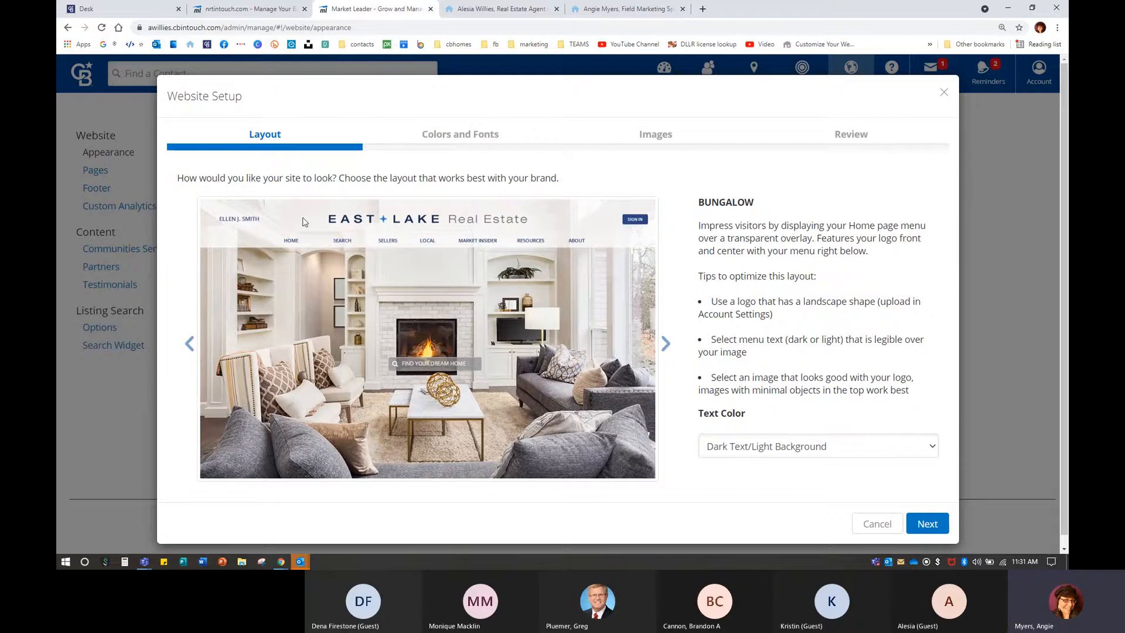
click(618, 8)
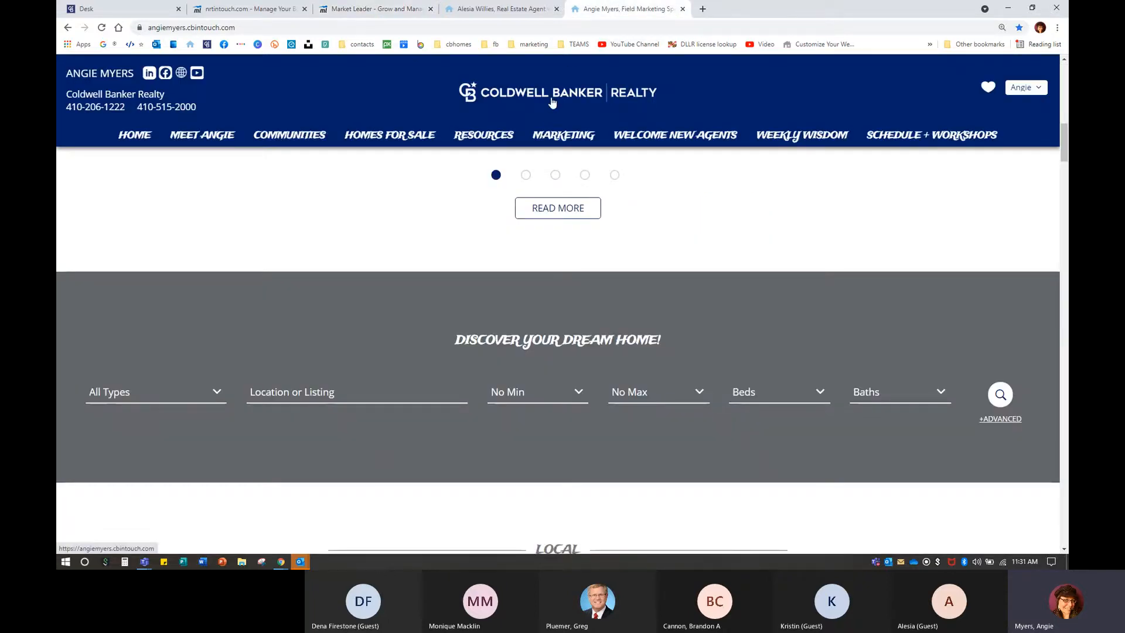
click(369, 8)
click(766, 444)
click(756, 466)
click(761, 446)
click(753, 478)
click(666, 344)
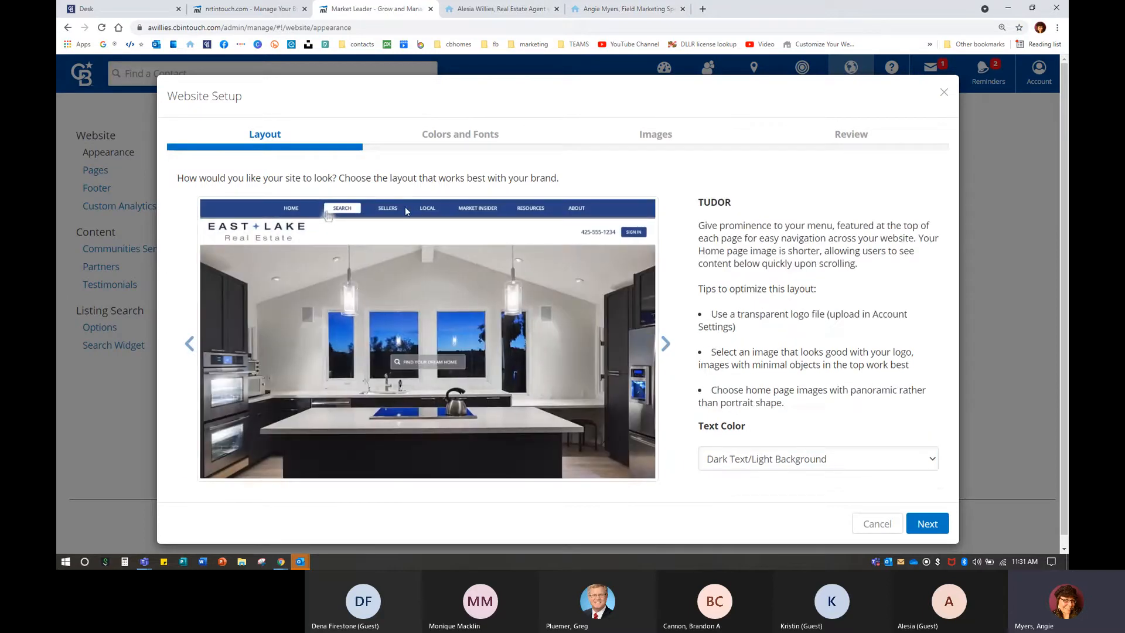
click(705, 11)
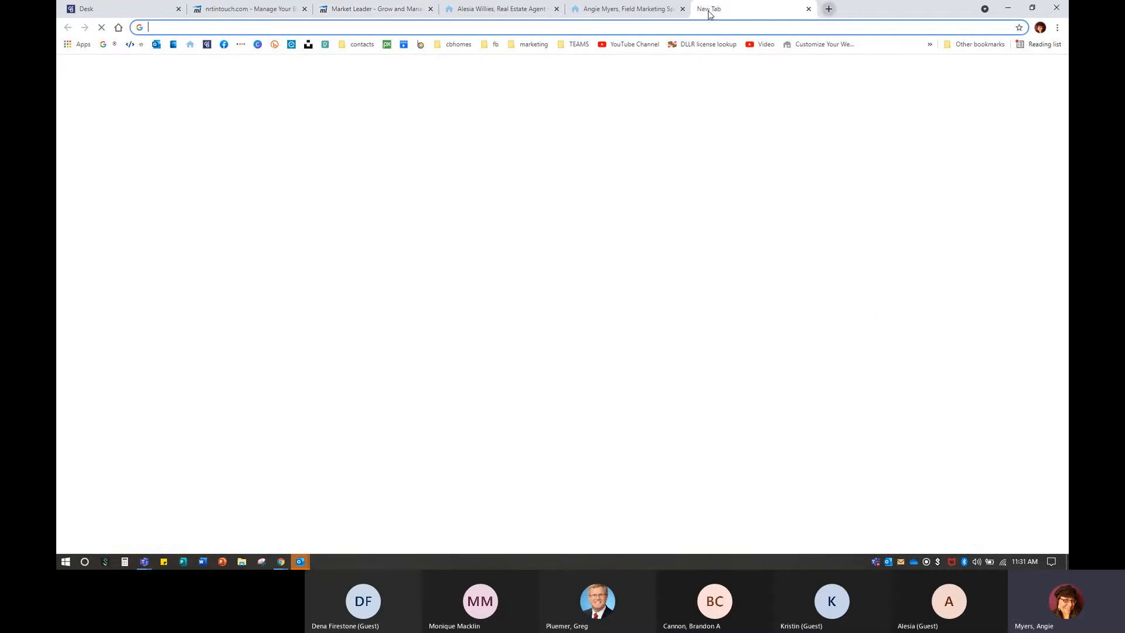
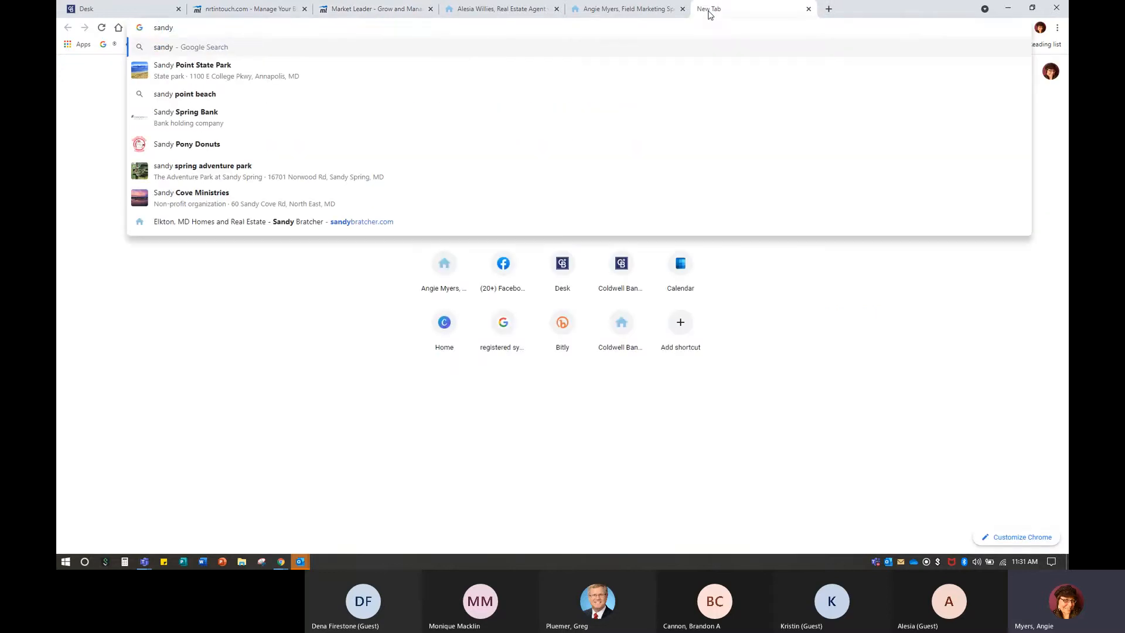
Load another Coldwell Banker agent's website in the new tab as a layout example.
key(Return)
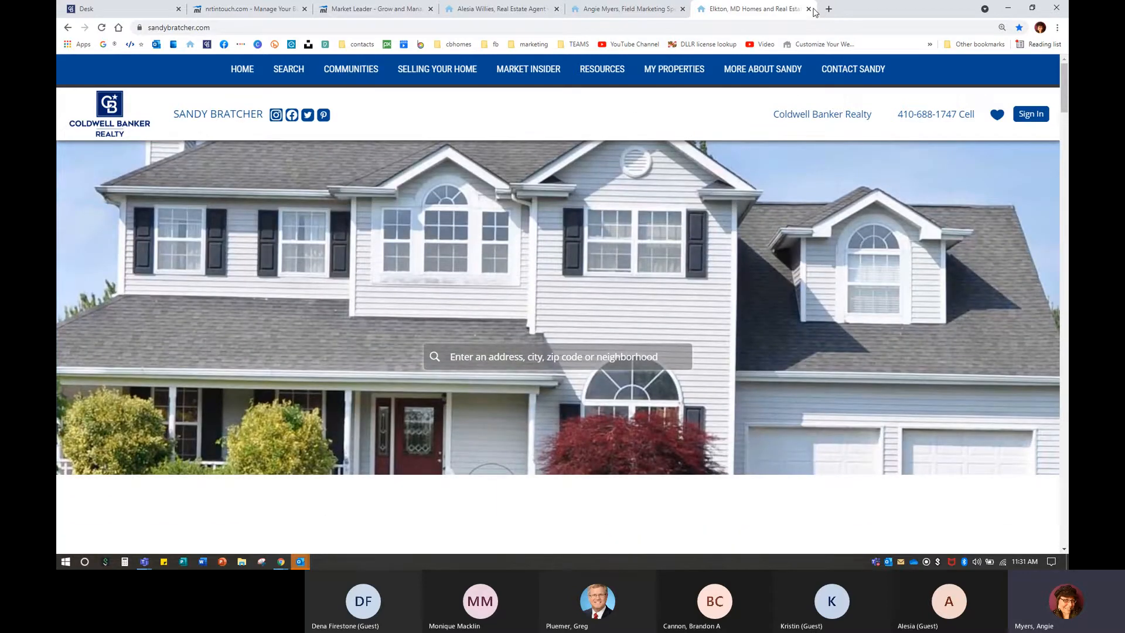
Return to the wizard, reselect the active Villa layout and continue to Colors and Fonts.
click(393, 16)
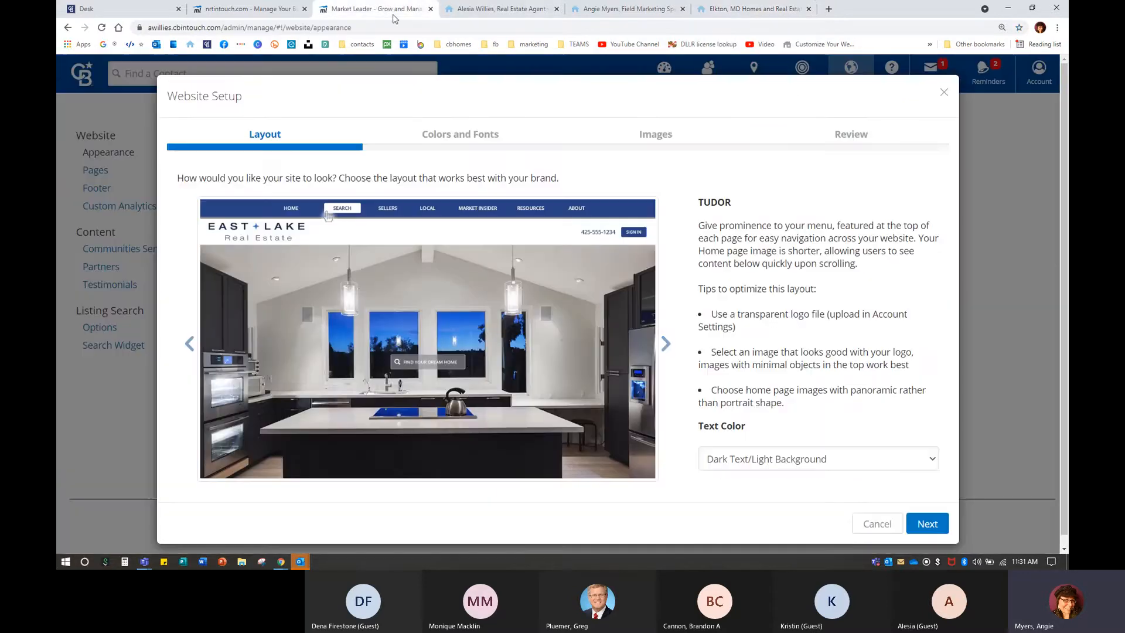
click(666, 341)
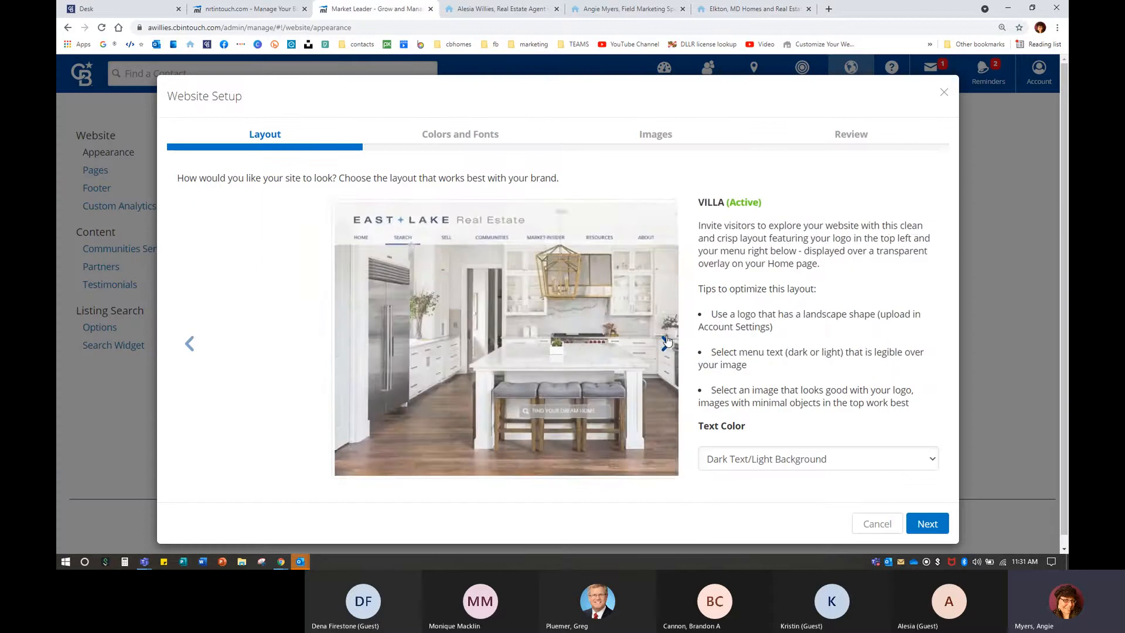
click(921, 527)
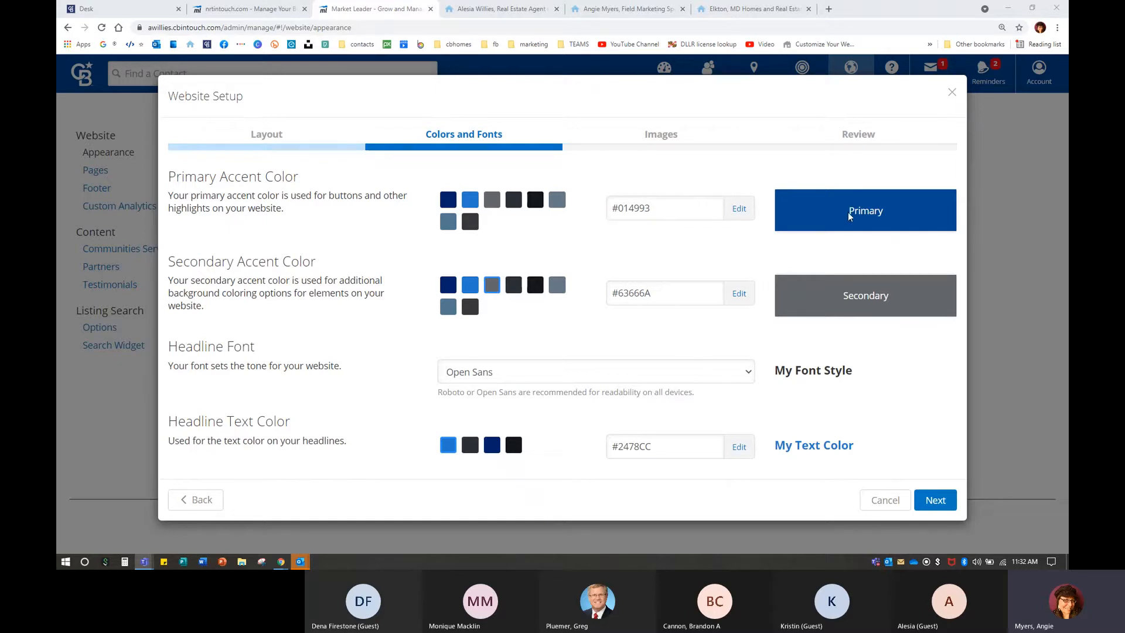
Pick navy #012169 as primary accent and a custom purple #641295 as secondary accent.
click(446, 201)
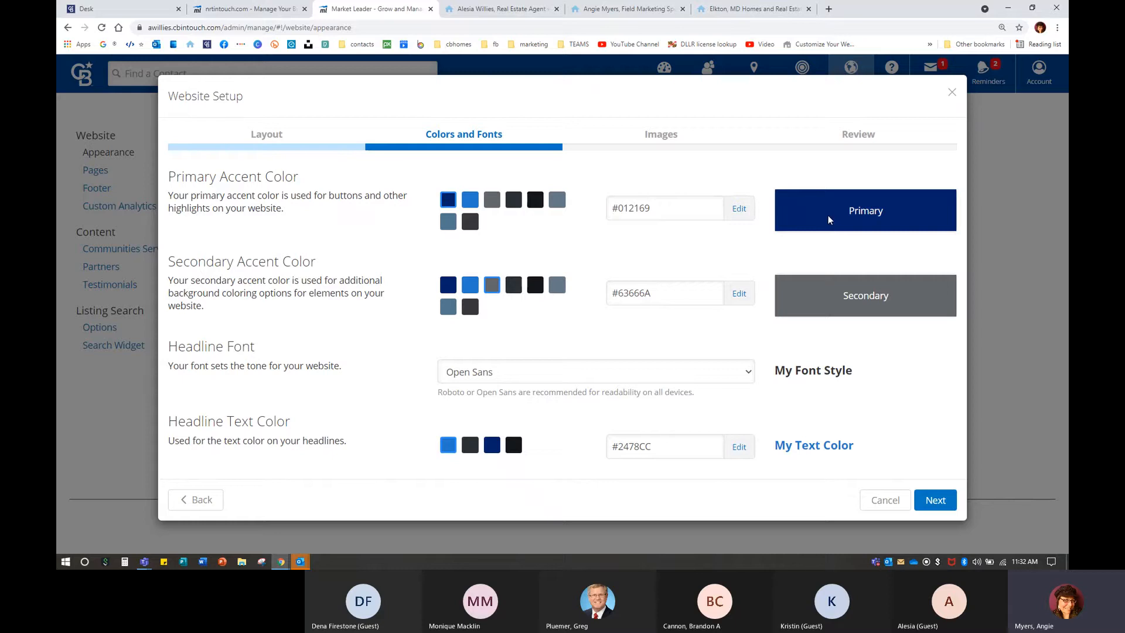
click(737, 296)
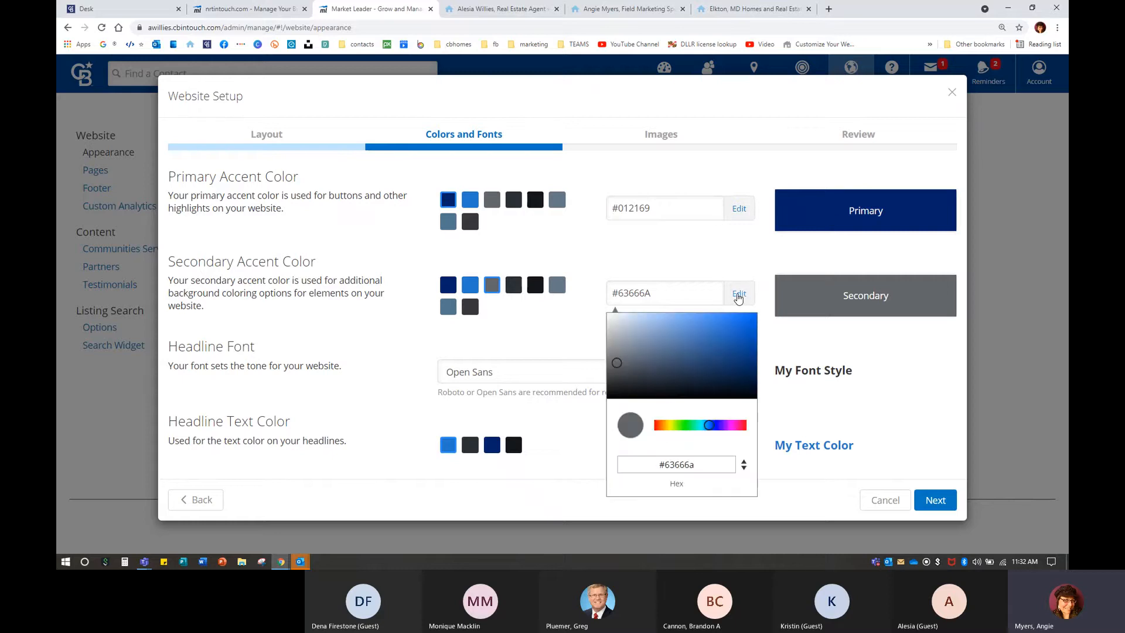
drag(708, 425, 726, 431)
mouse_move(615, 363)
mouse_down()
mouse_move(754, 326)
mouse_move(726, 326)
mouse_up()
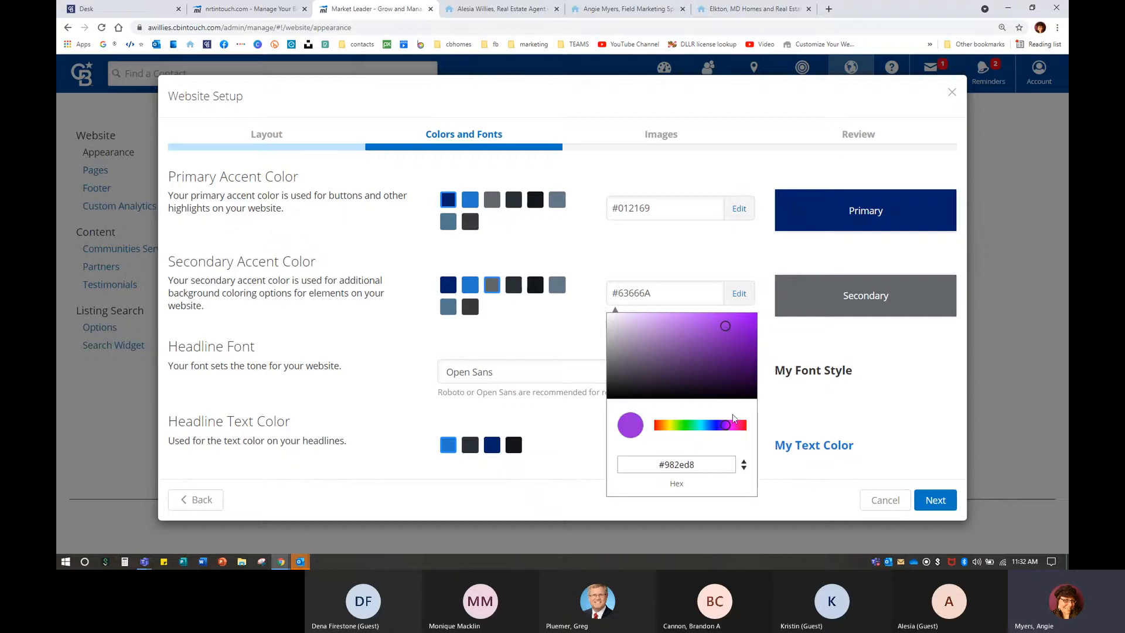
click(724, 343)
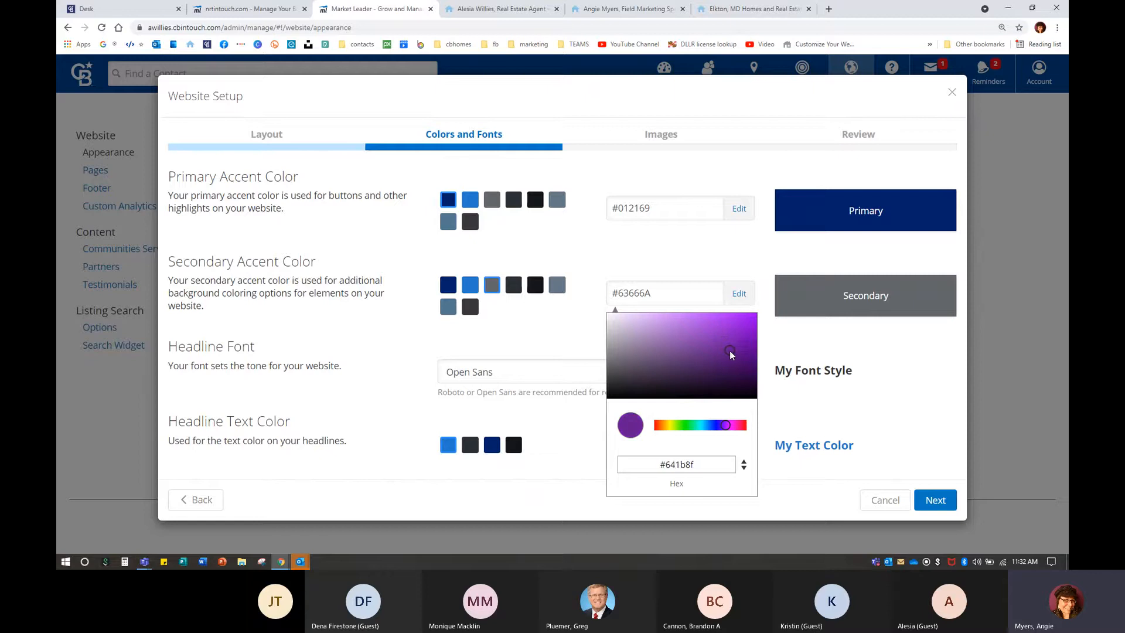
click(731, 350)
drag(732, 349, 738, 348)
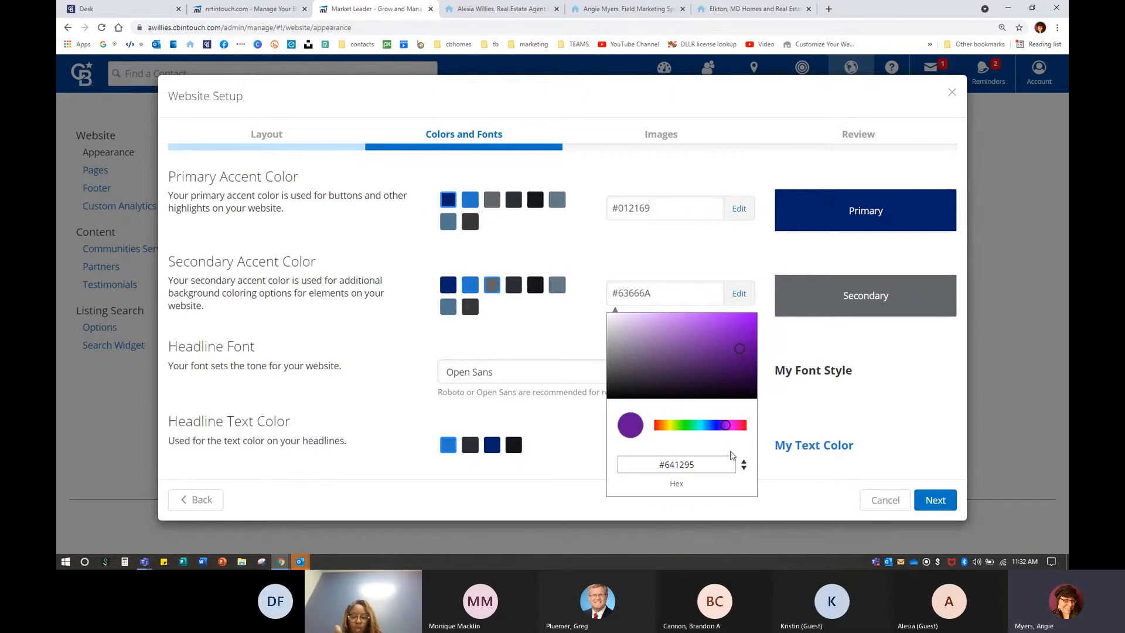
click(852, 390)
click(822, 301)
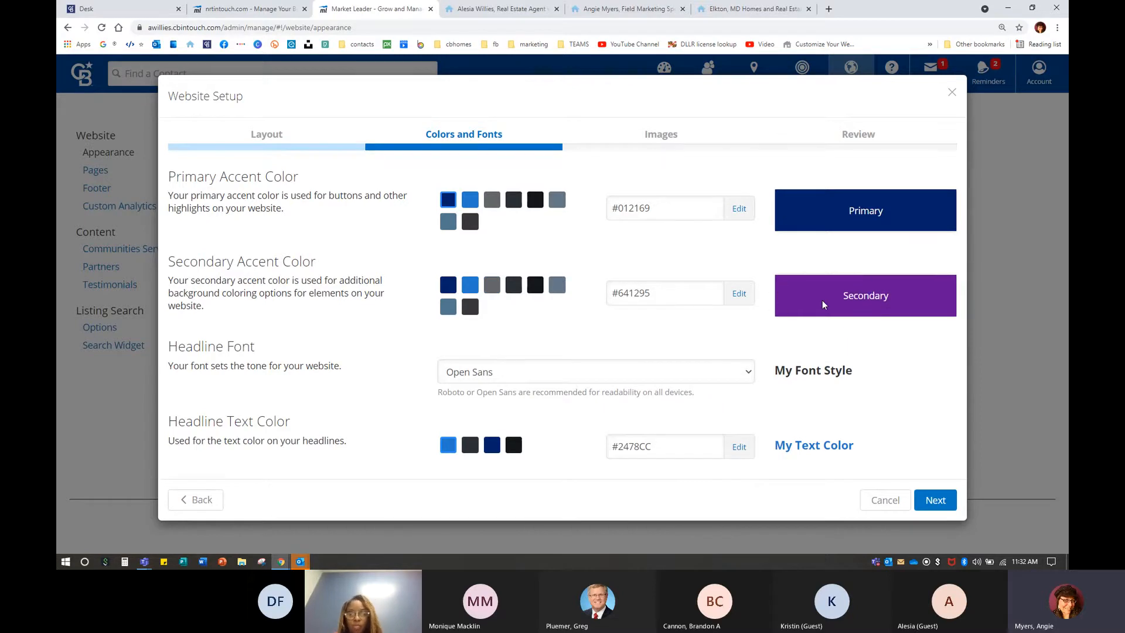
click(602, 9)
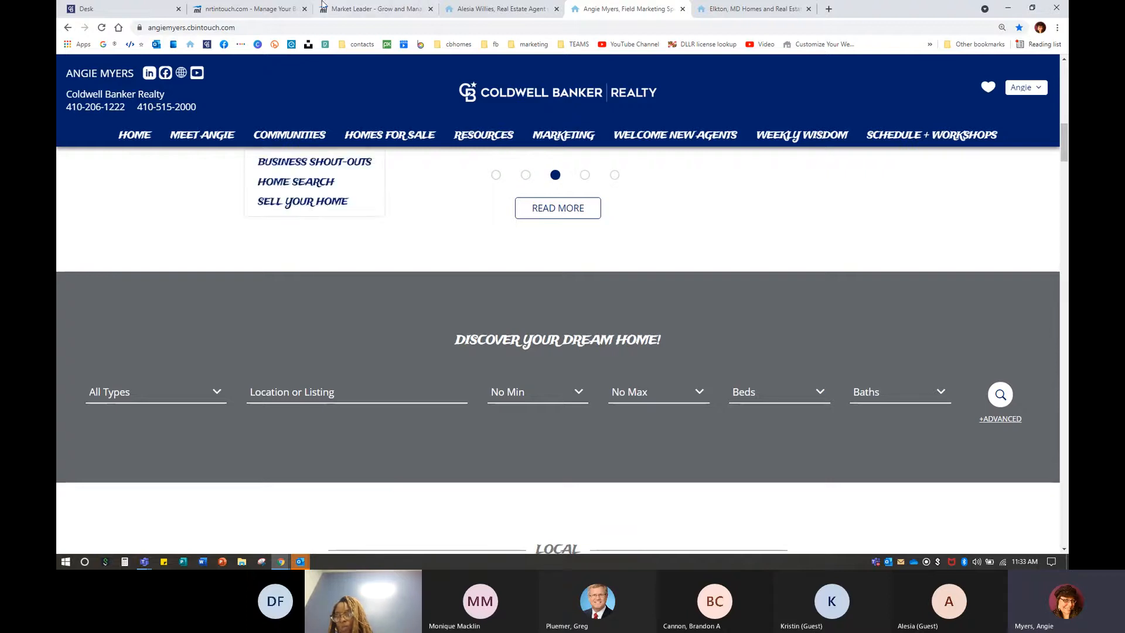
click(361, 8)
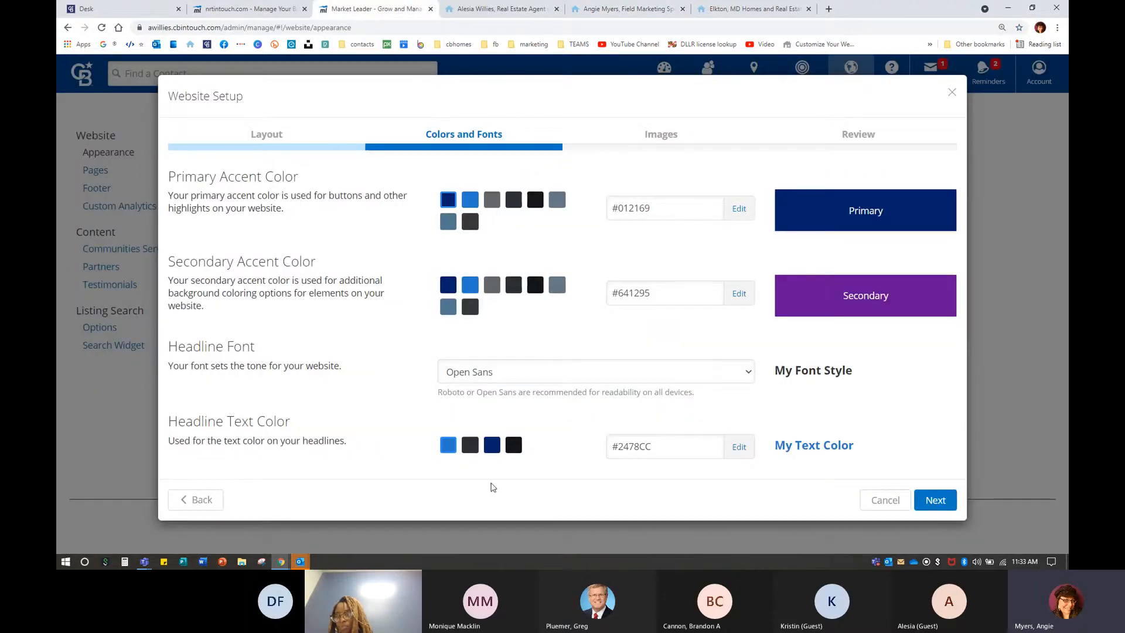
Try Crimson Text, Poppins and Trade Winds as the headline font.
click(504, 382)
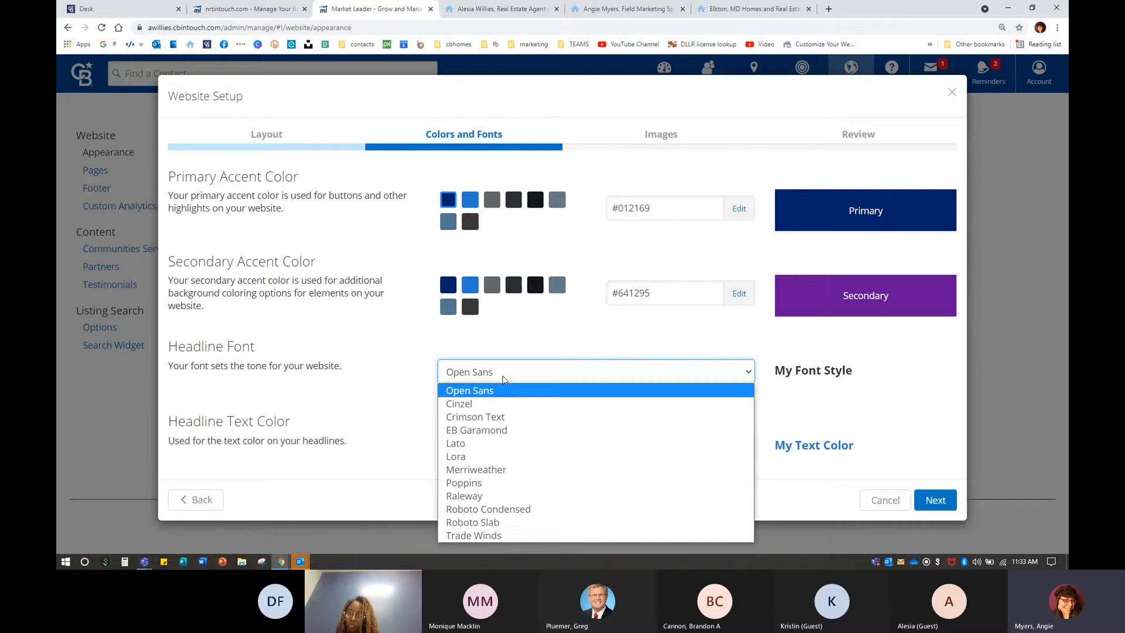
click(420, 388)
click(419, 389)
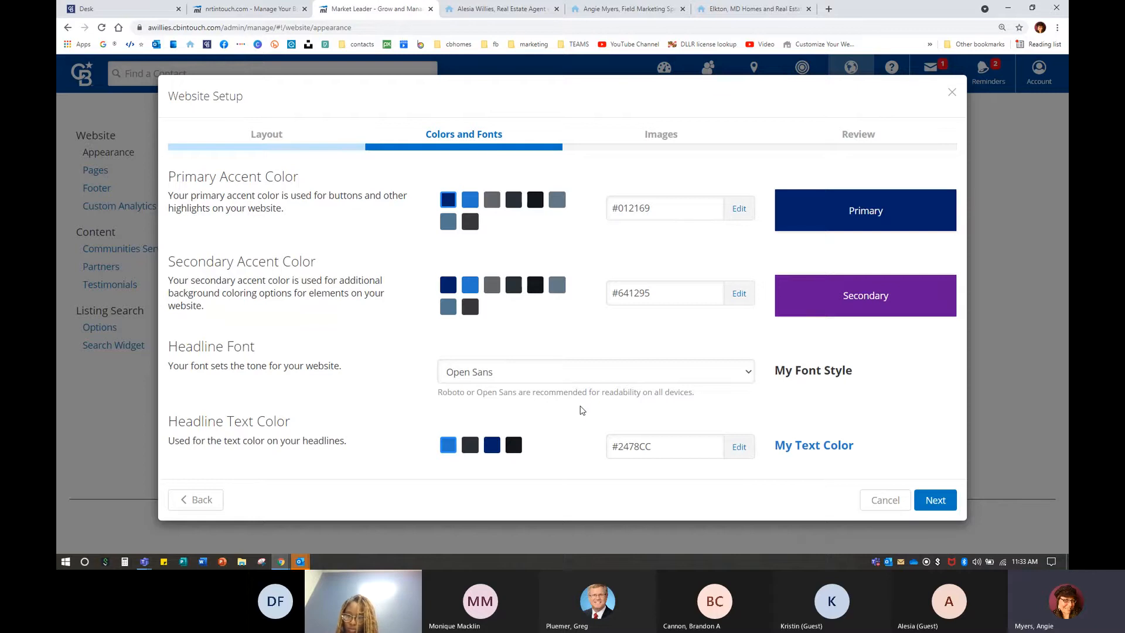
click(455, 375)
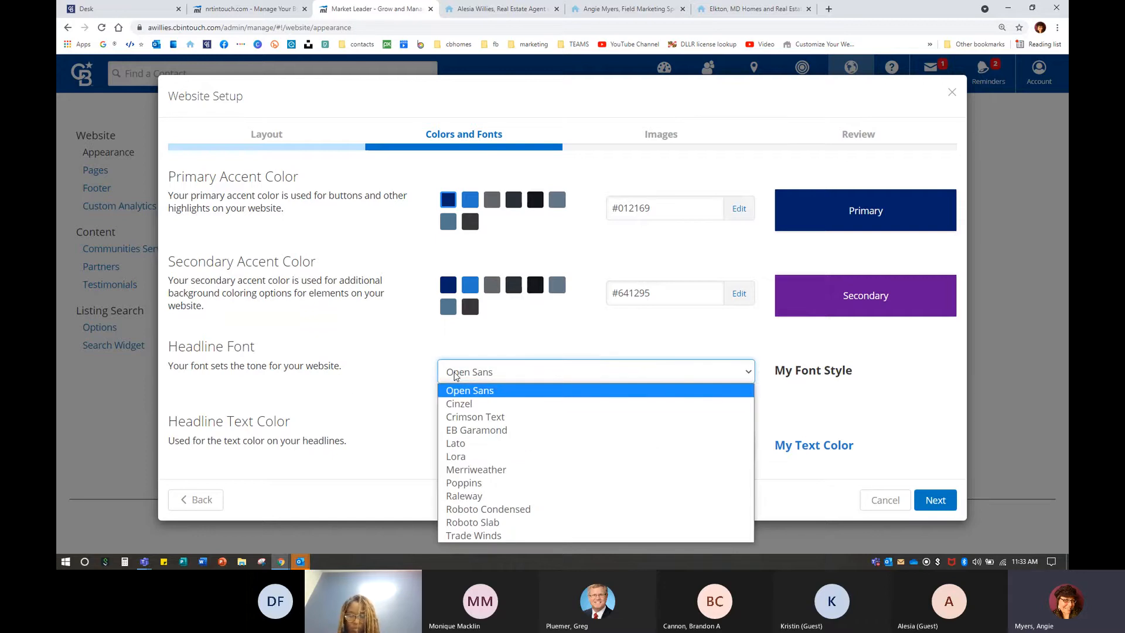
click(501, 419)
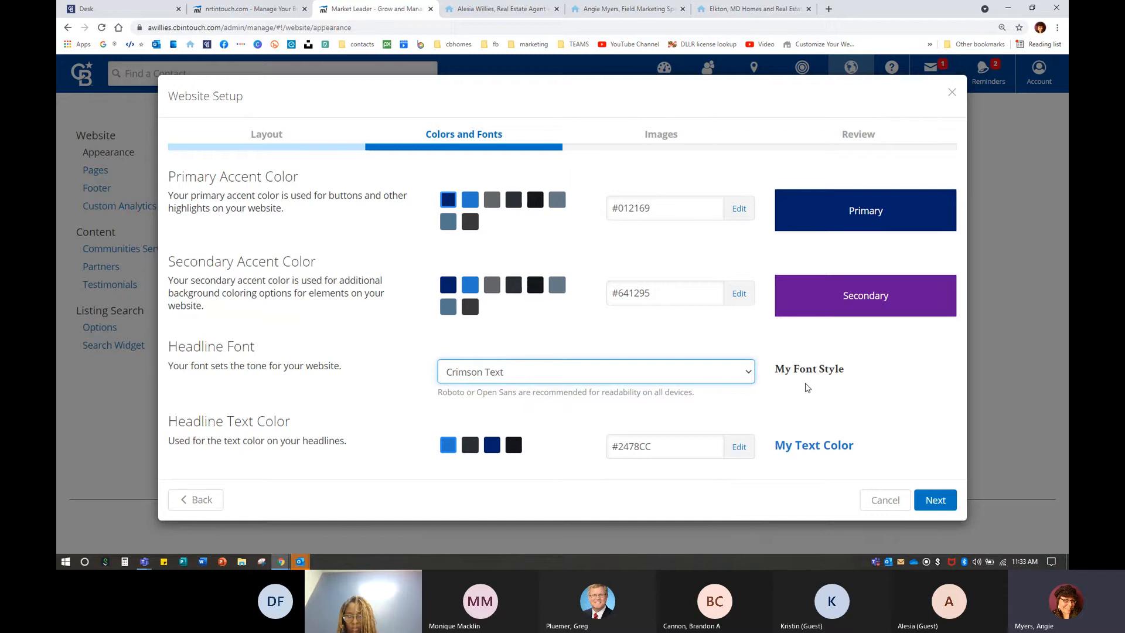
click(527, 379)
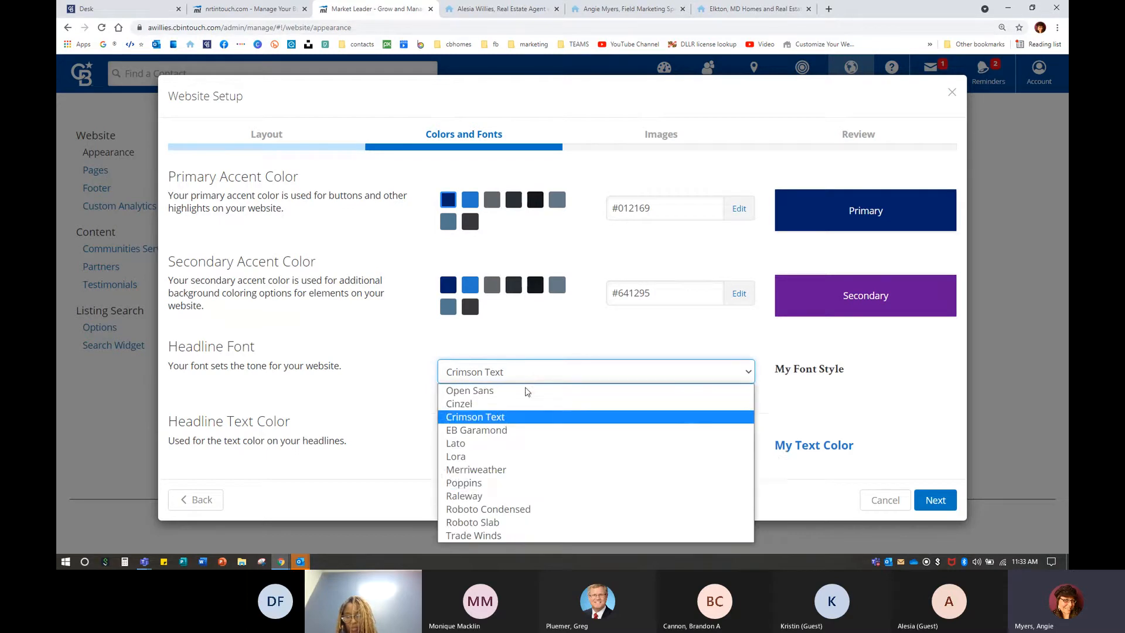
click(502, 483)
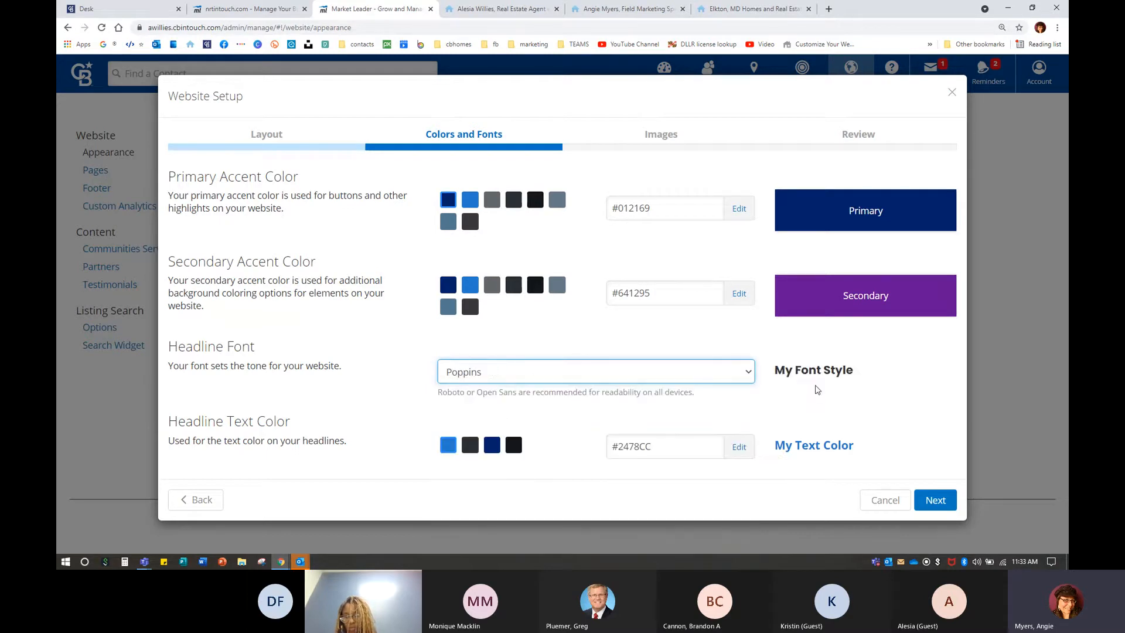
click(458, 382)
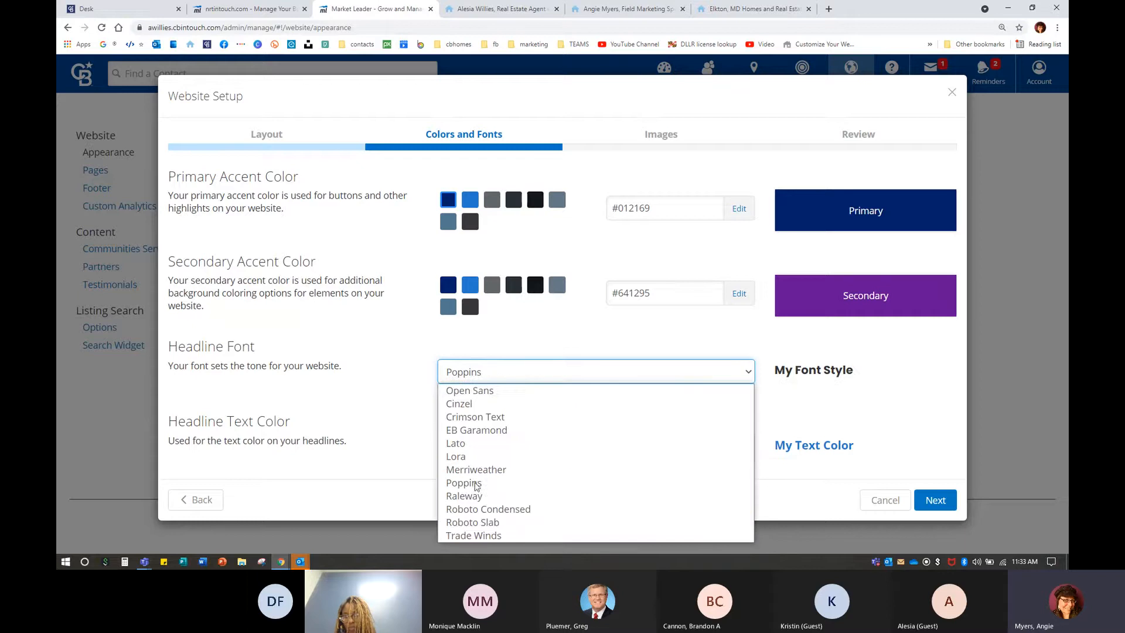
click(484, 536)
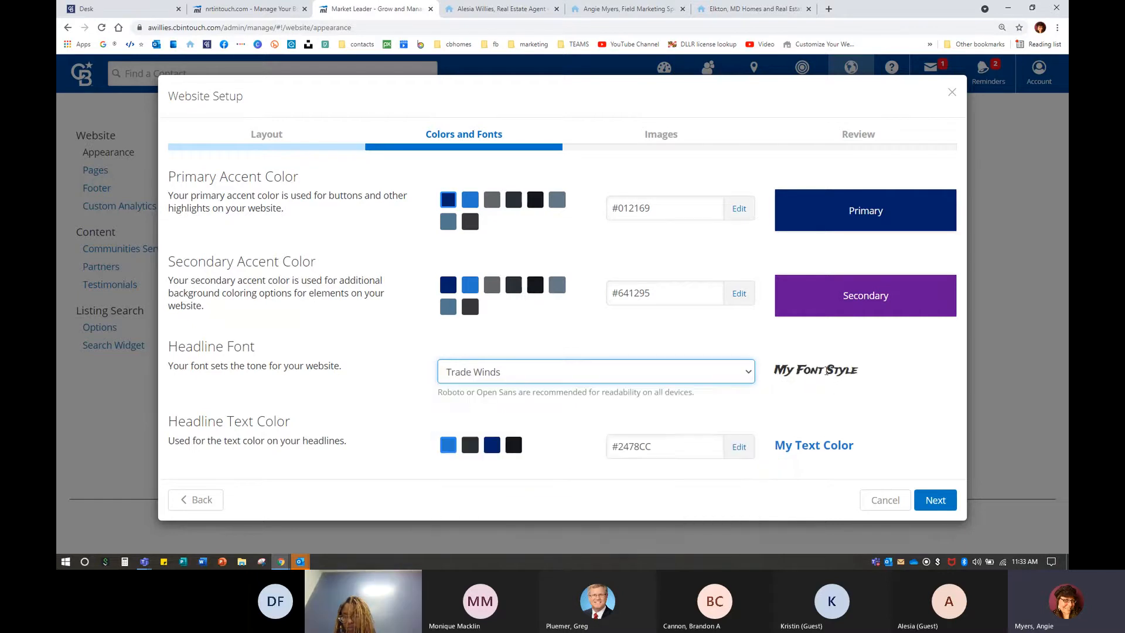
Try Roboto Slab, then settle on Open Sans as the headline font.
click(495, 376)
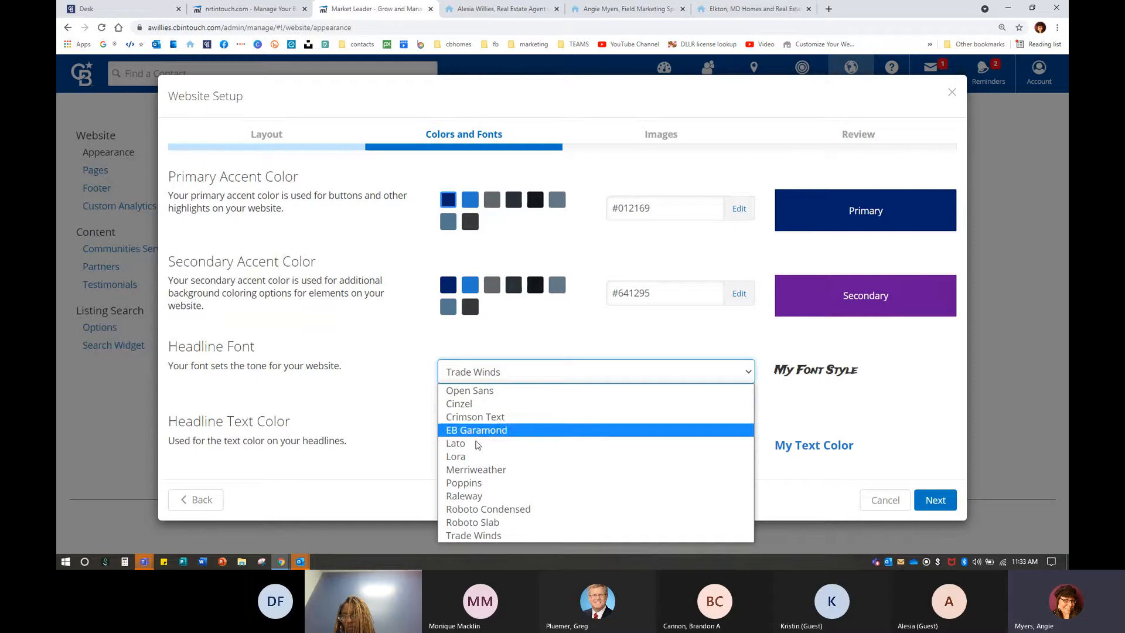
click(481, 522)
click(498, 379)
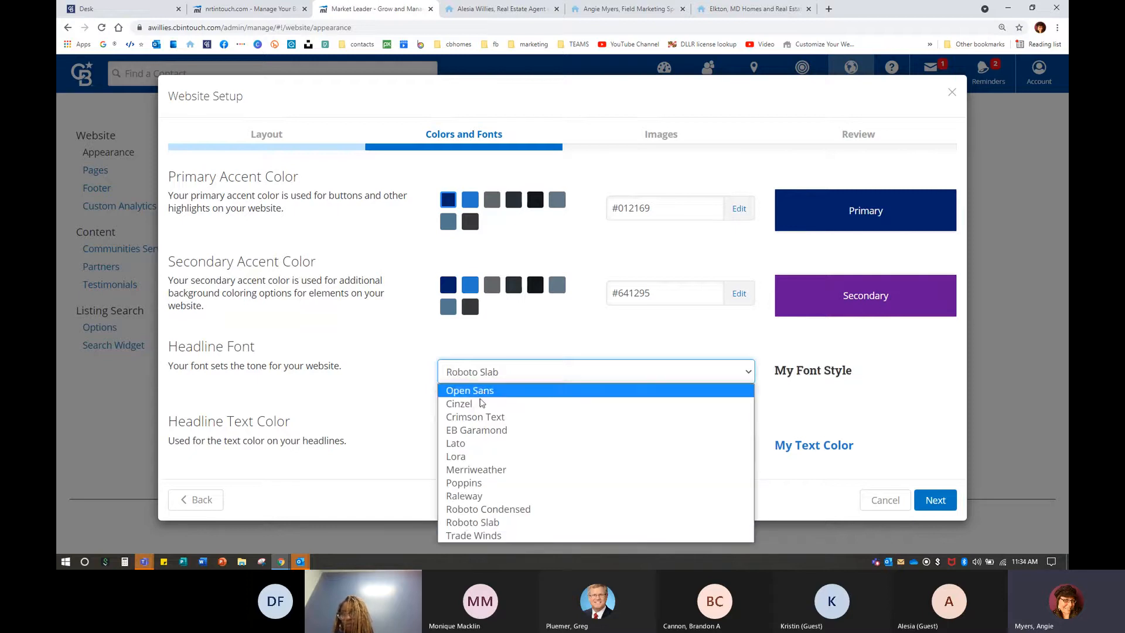
click(478, 395)
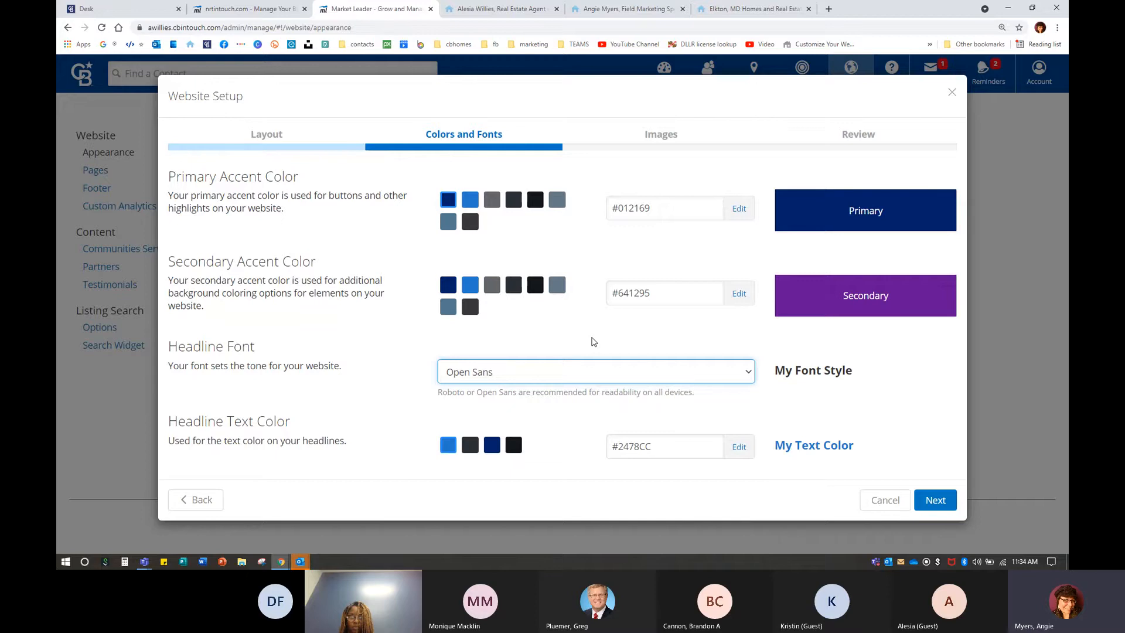
click(609, 8)
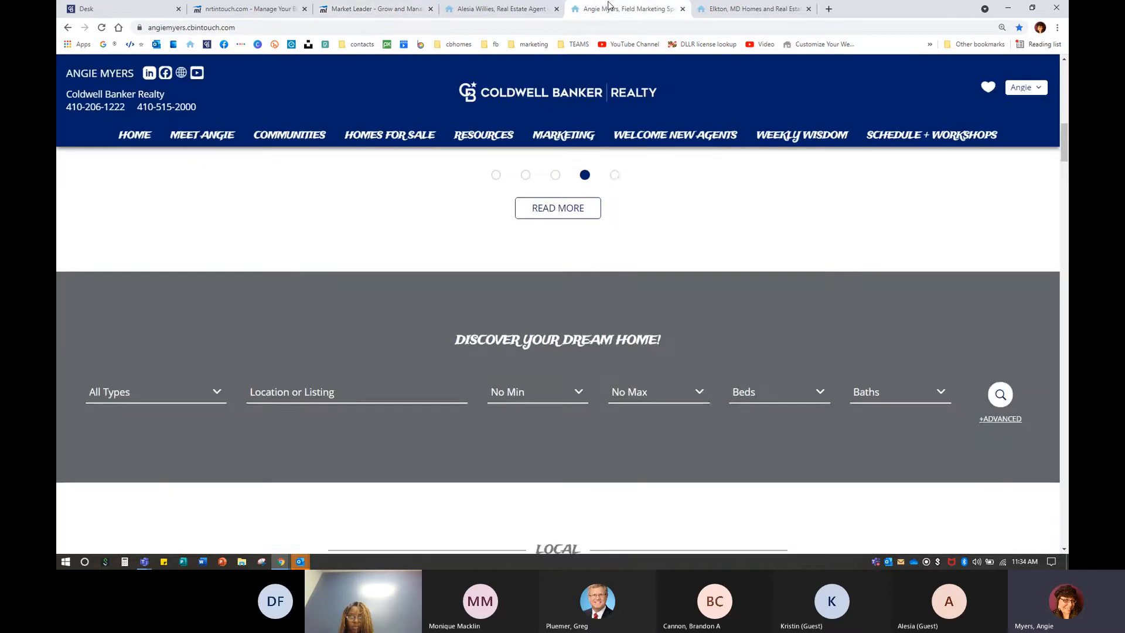
Inspect the example site's Recommendations heading, then return to the Colors and Fonts step.
scroll(548, 389, up, 10)
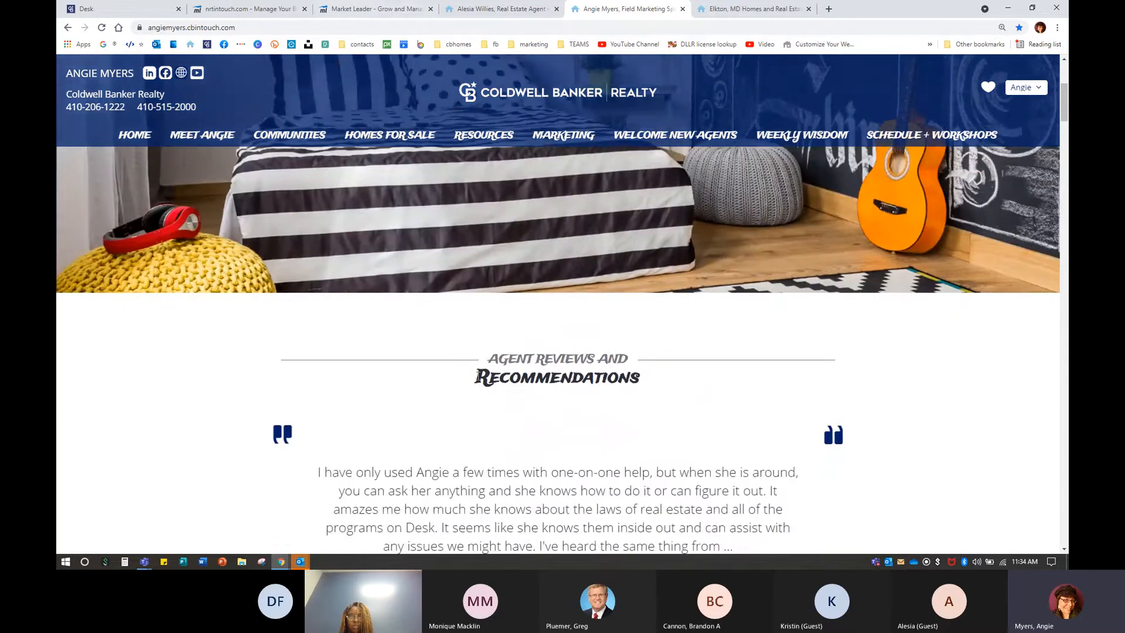
drag(476, 378, 658, 382)
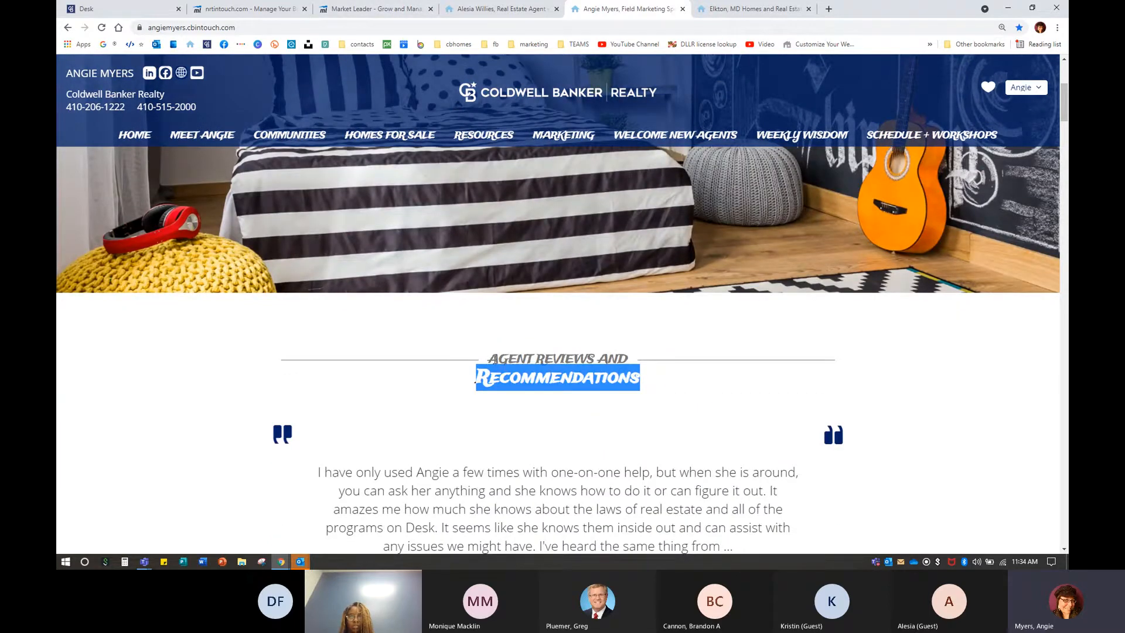
click(495, 360)
drag(488, 359, 614, 358)
click(644, 358)
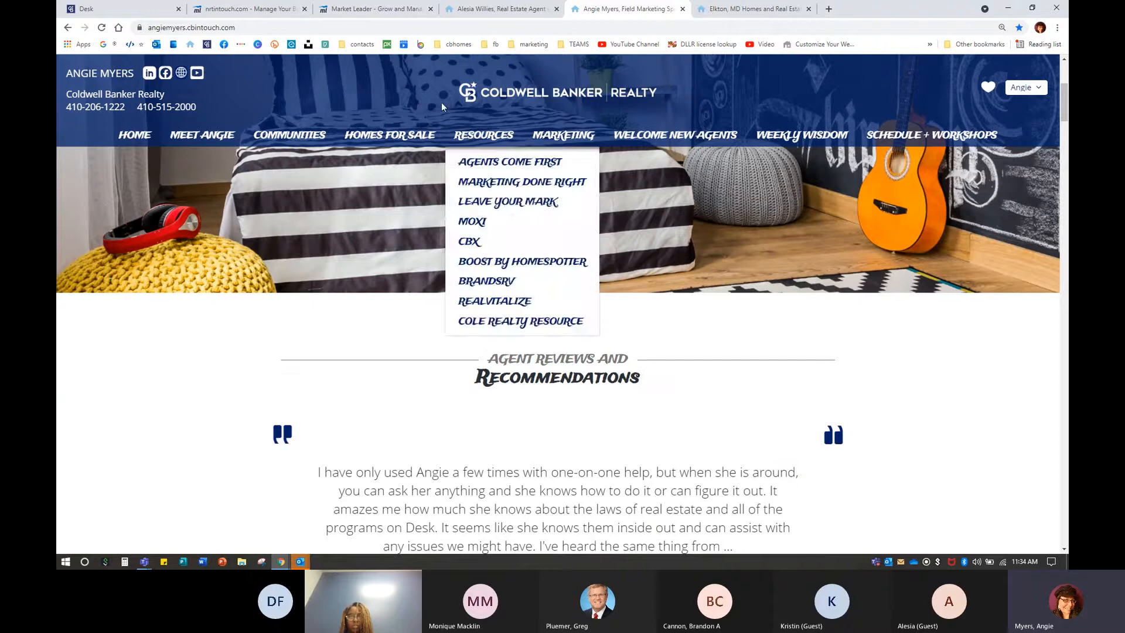
click(375, 9)
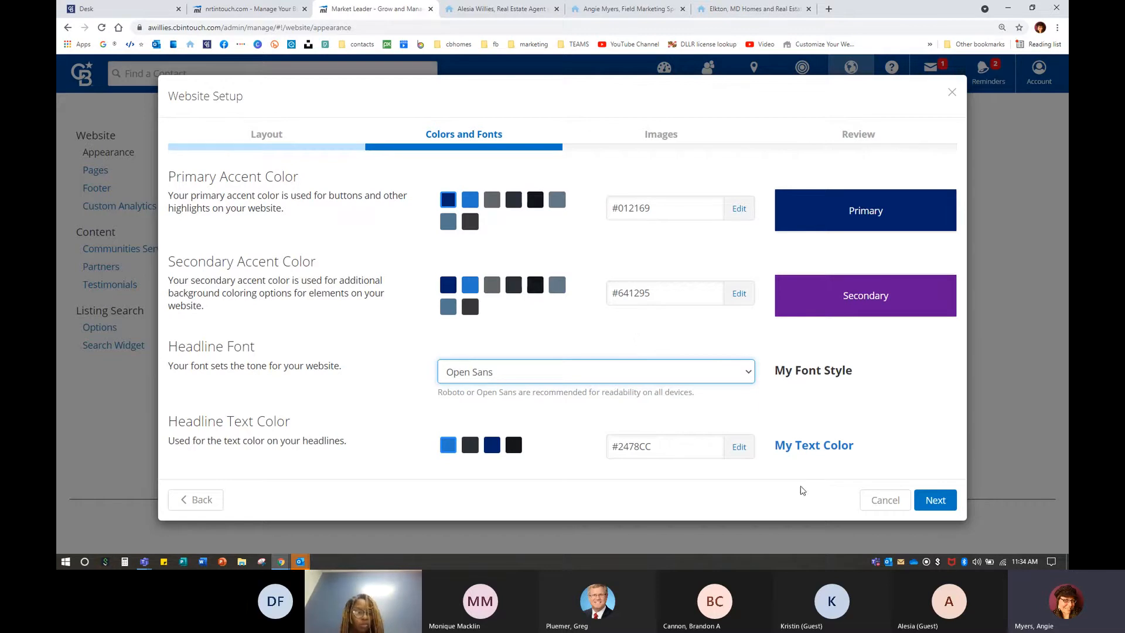
Advance the setup to the Images step listing four hero images, glancing at the example site.
click(936, 504)
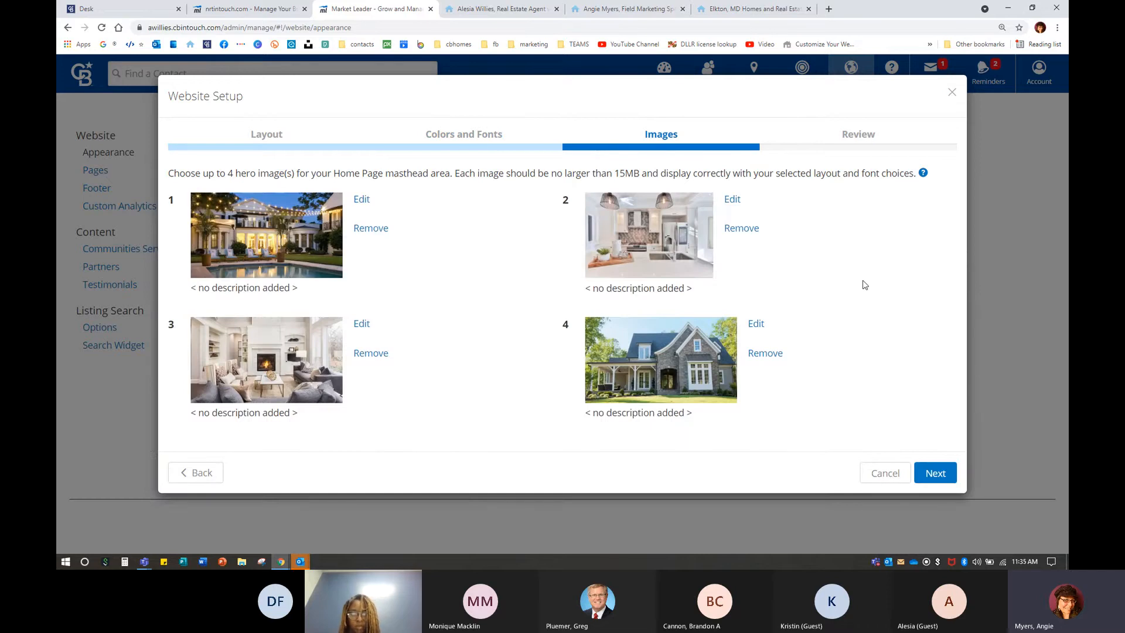
click(602, 9)
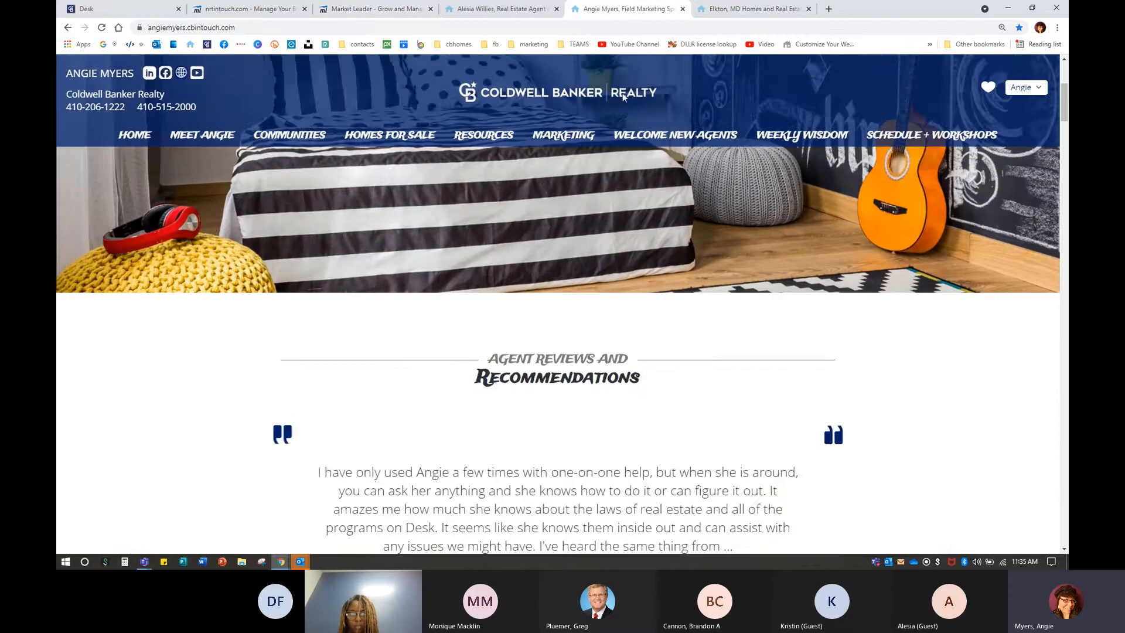
scroll(688, 363, up, 4)
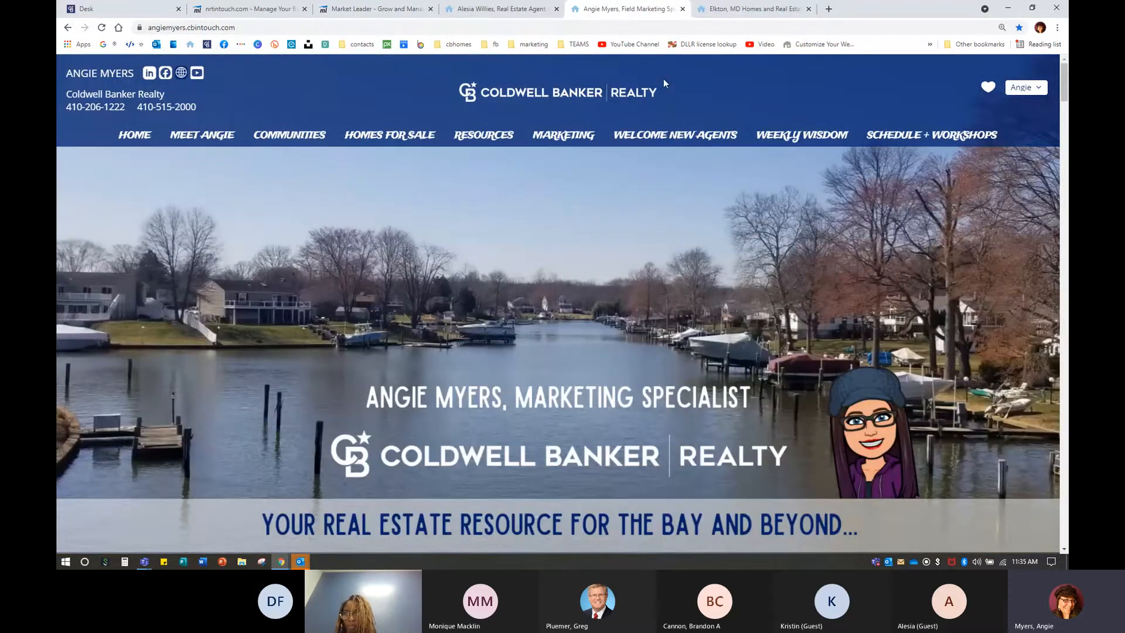
mouse_move(659, 126)
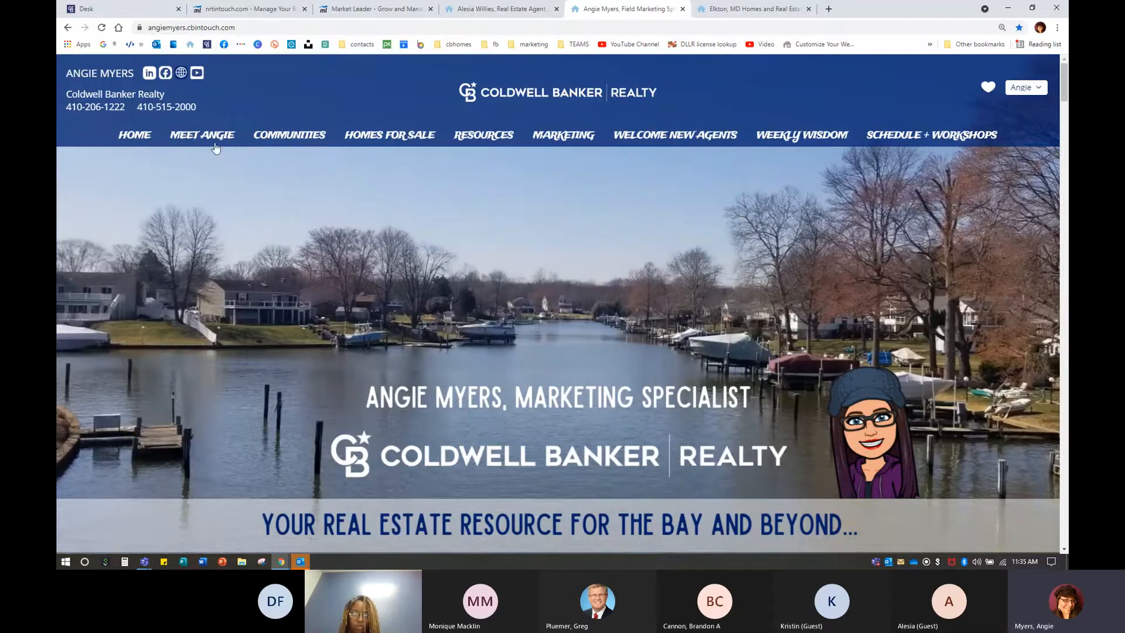
click(374, 9)
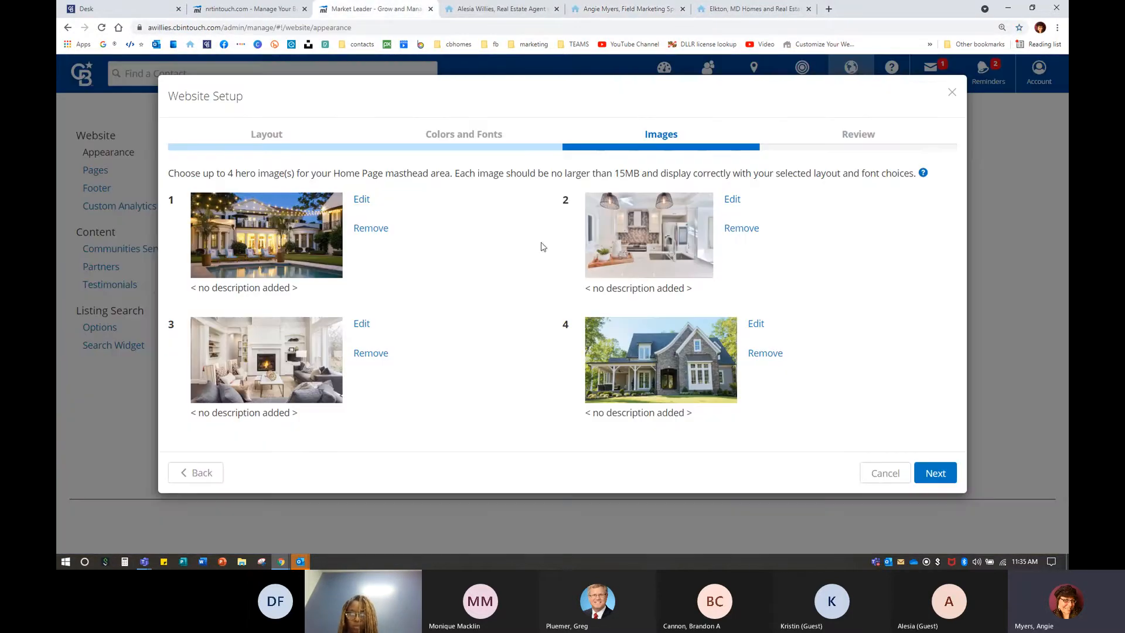
After a look at the live site, close the Elkton homes tab and edit hero image 1's details.
click(495, 13)
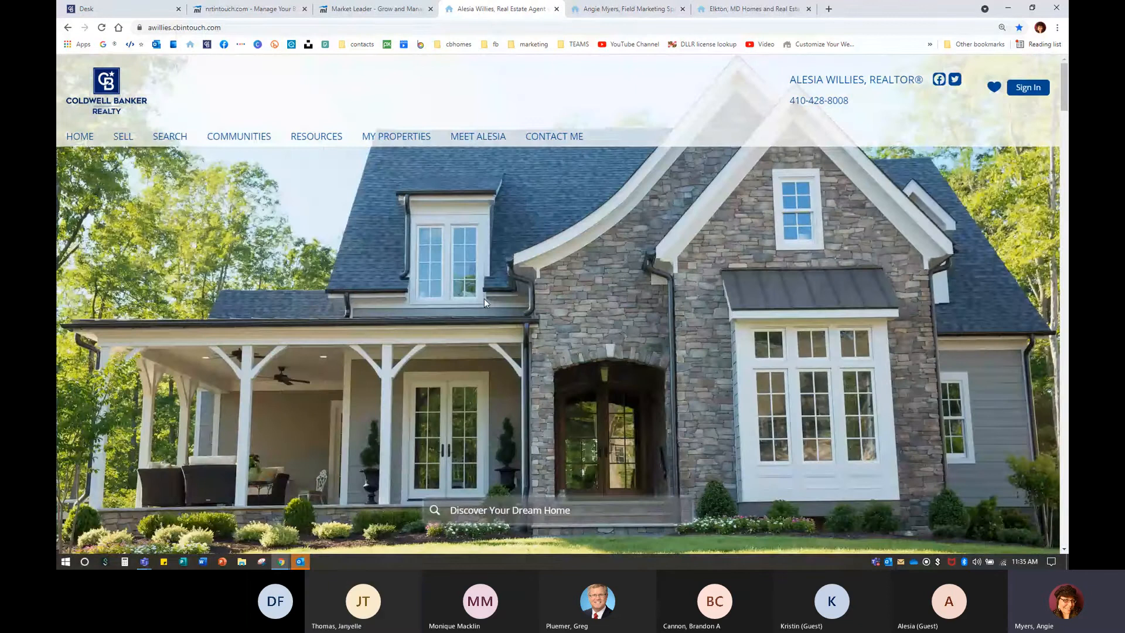
click(808, 8)
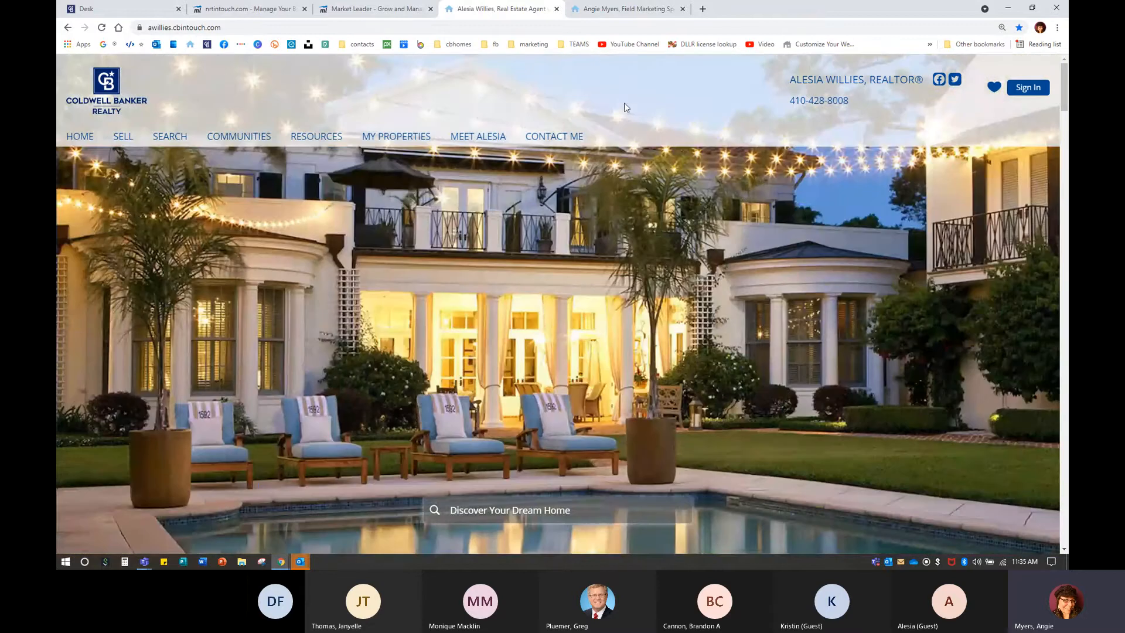
click(375, 9)
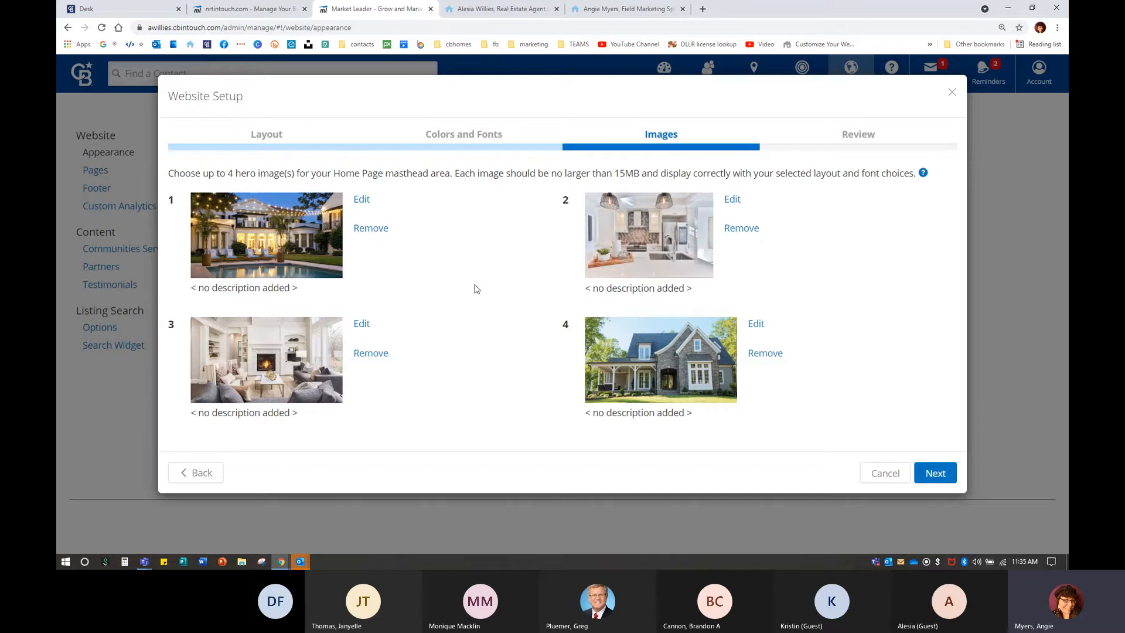
click(362, 200)
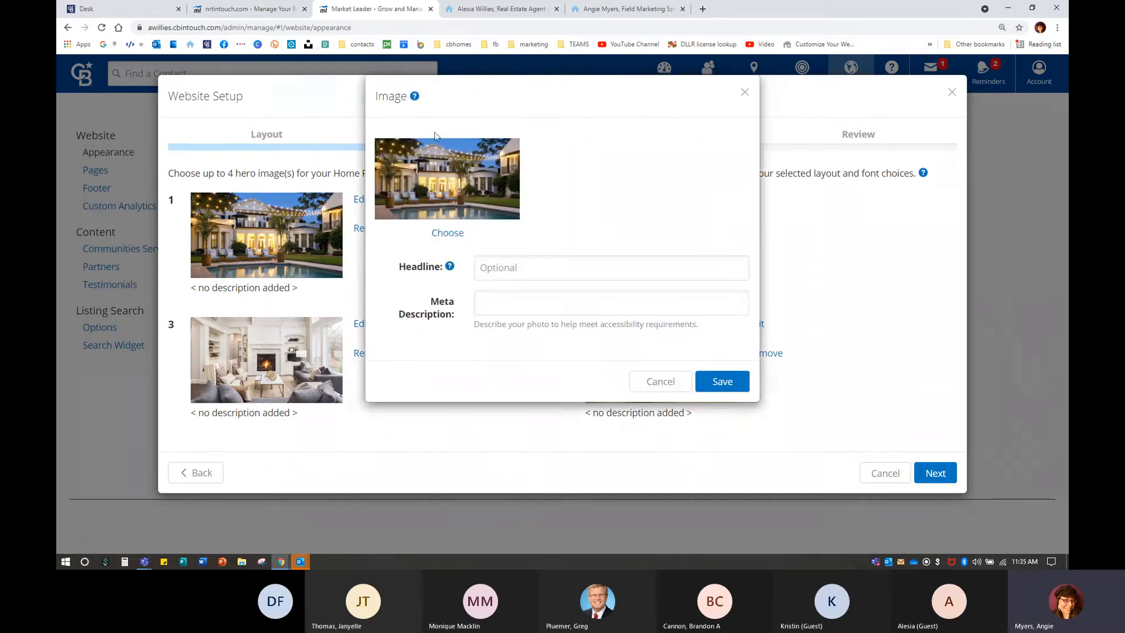
mouse_move(413, 98)
click(490, 304)
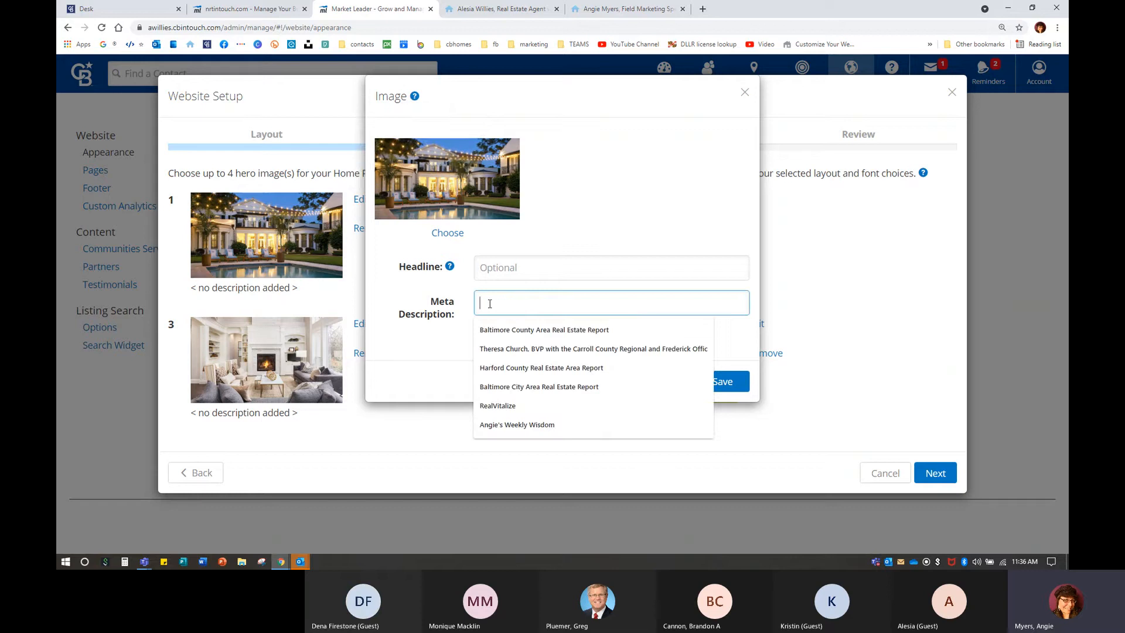
click(603, 187)
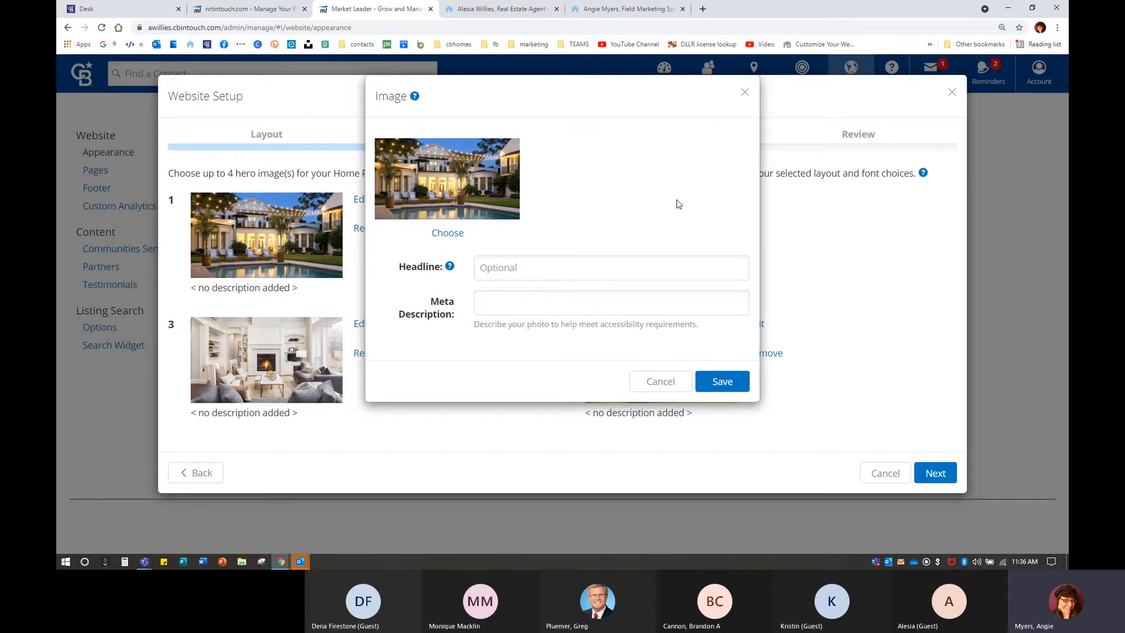
click(506, 301)
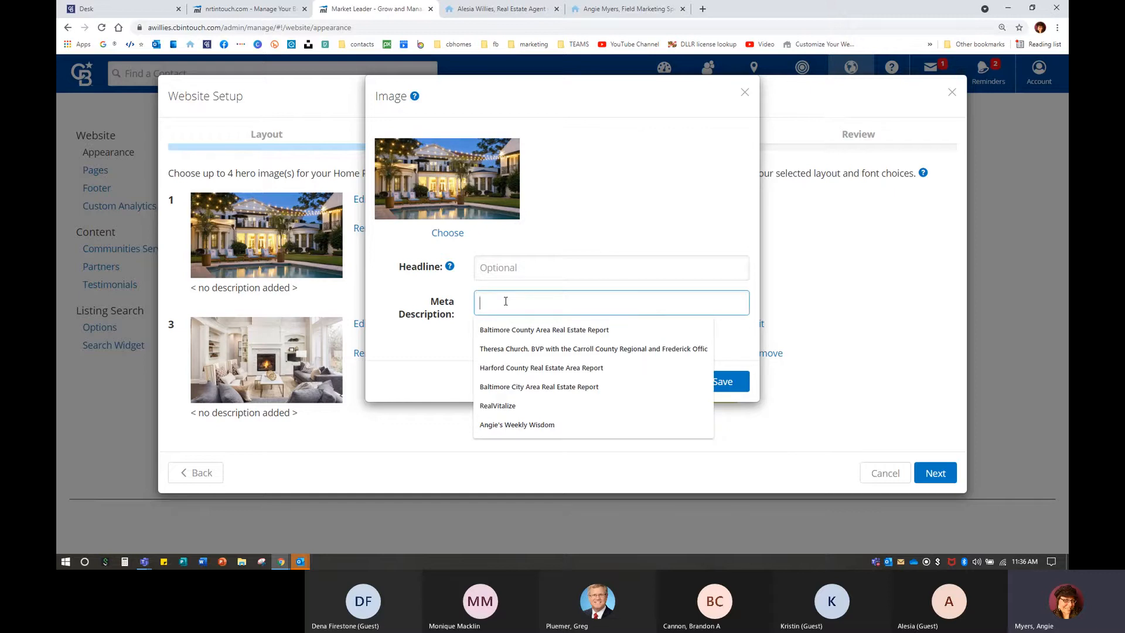
Leave hero image 1's Meta Description blank, check the live site, and cancel the image dialog.
click(593, 191)
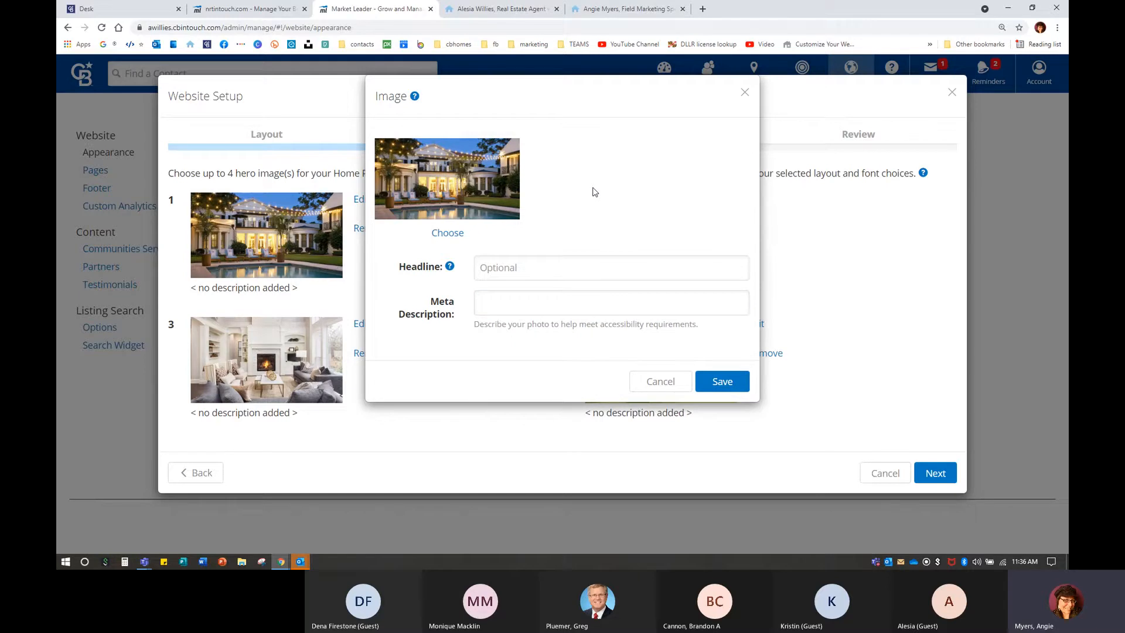
click(547, 300)
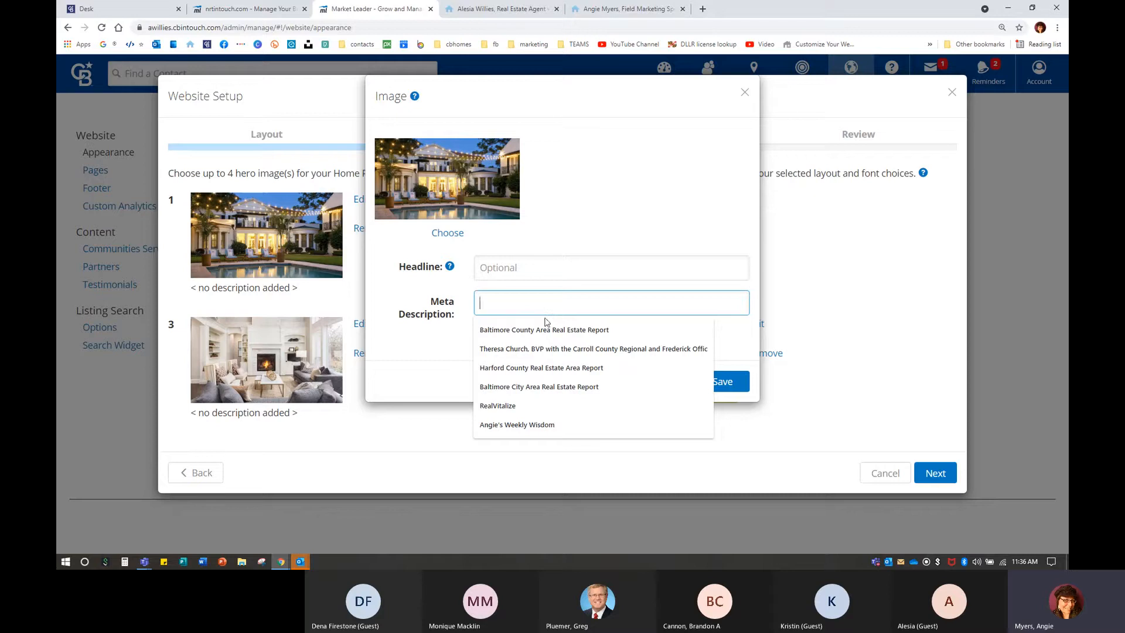
click(574, 224)
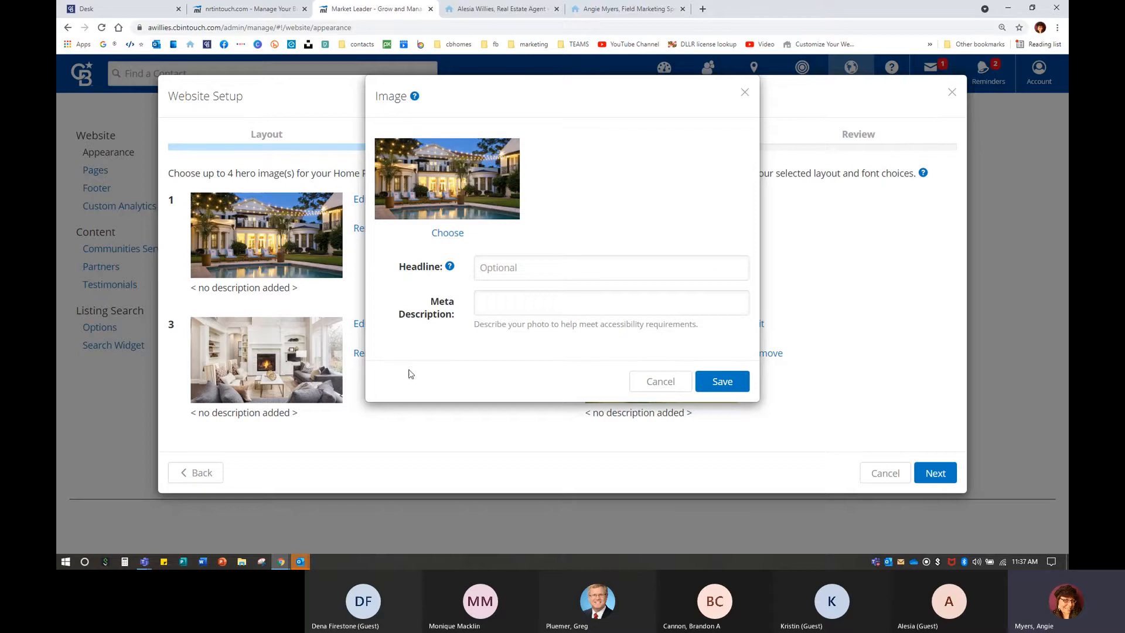
mouse_move(450, 271)
click(520, 7)
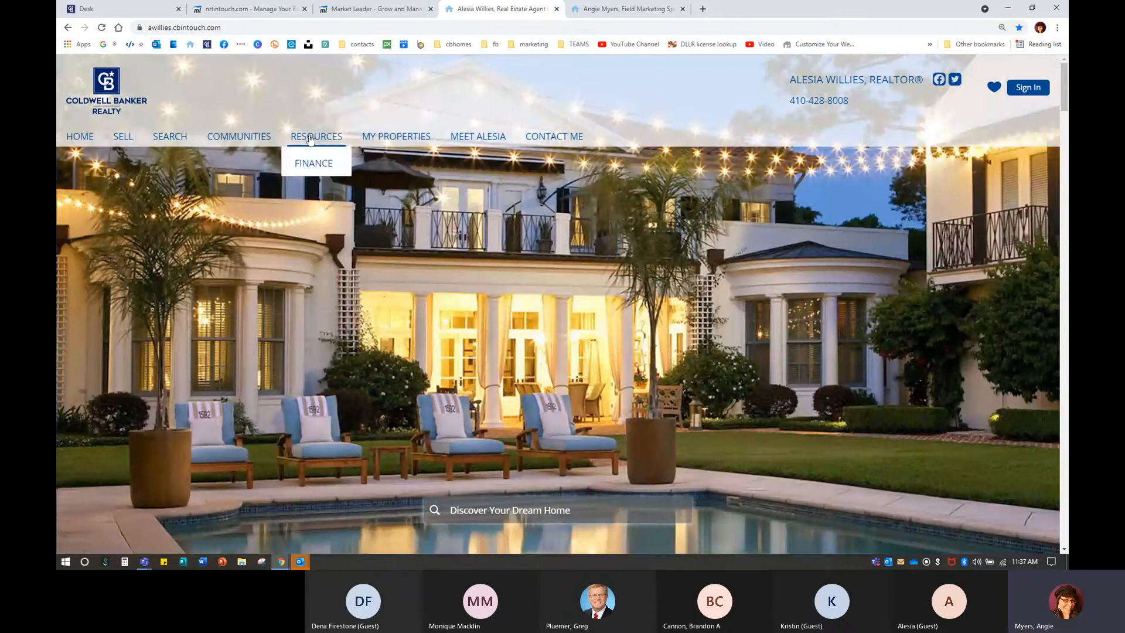
click(375, 9)
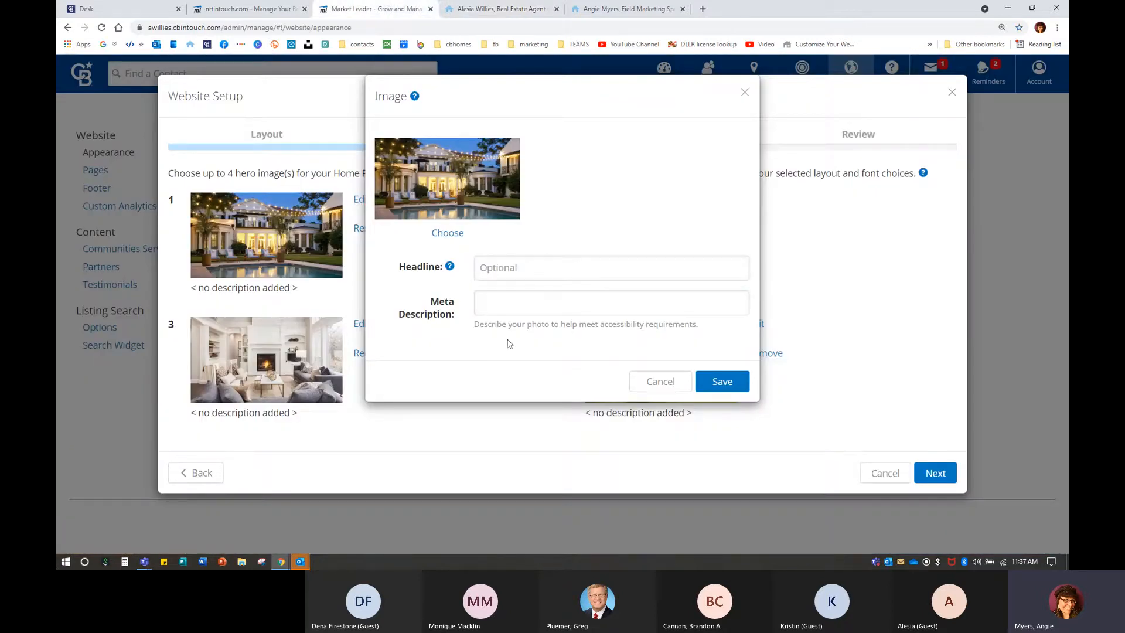
click(652, 380)
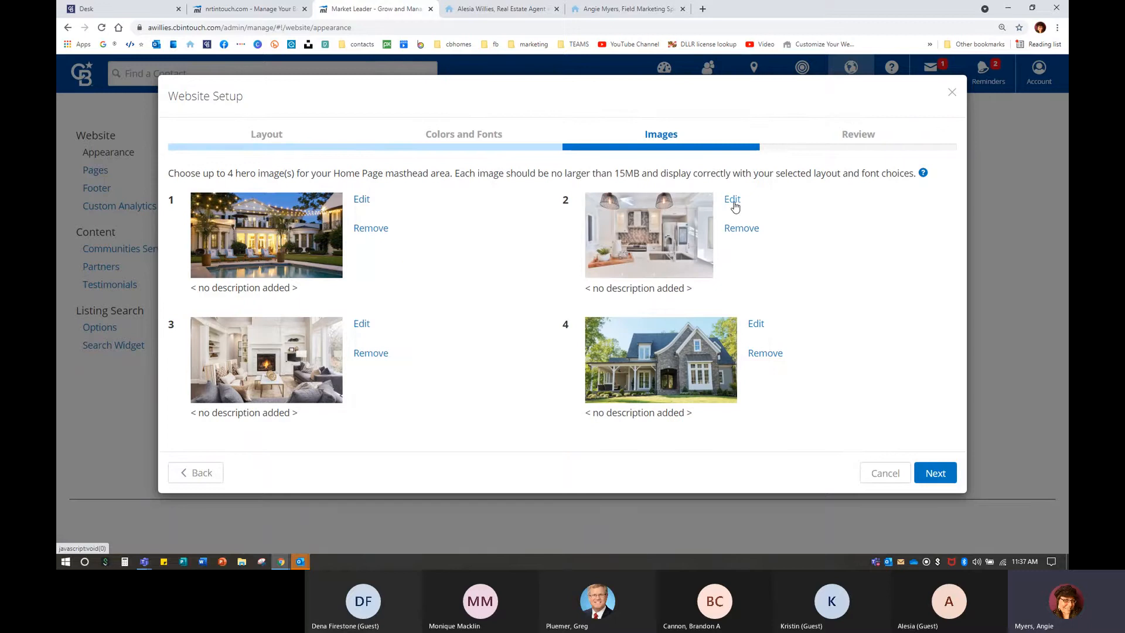
Open hero image 4's image picker and browse the Websites and My Profile Photos folders.
click(756, 324)
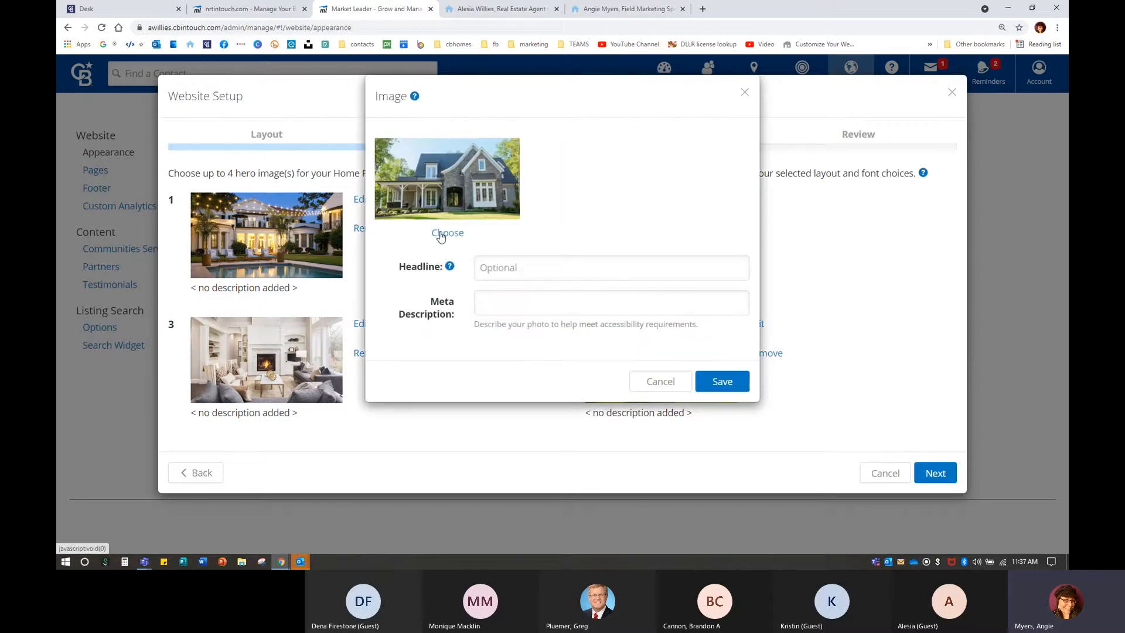
click(441, 234)
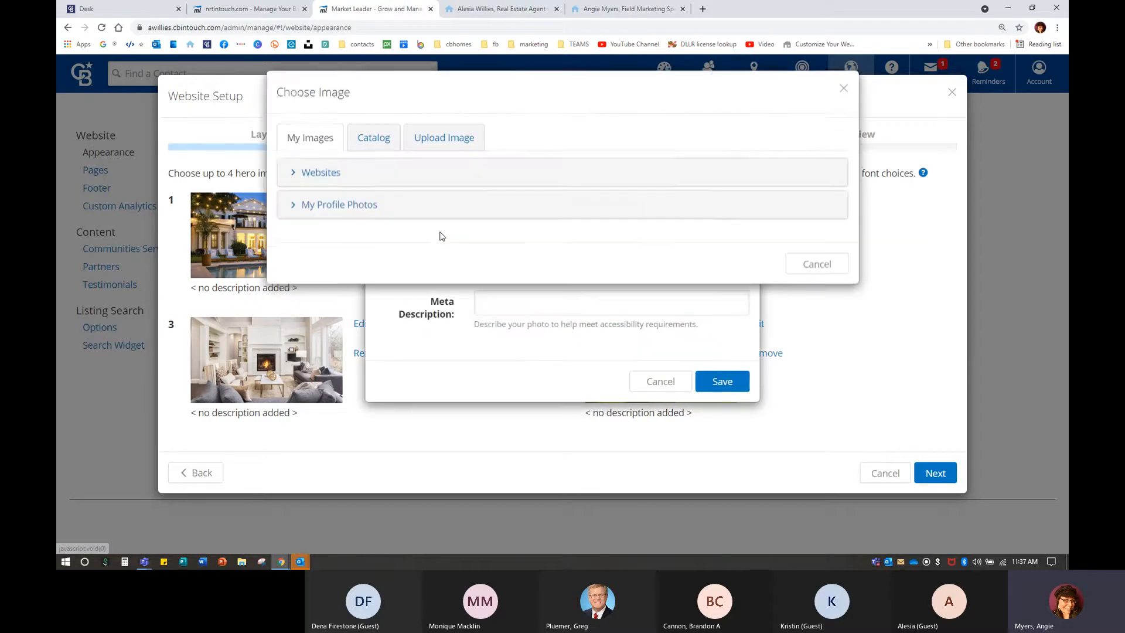
click(320, 176)
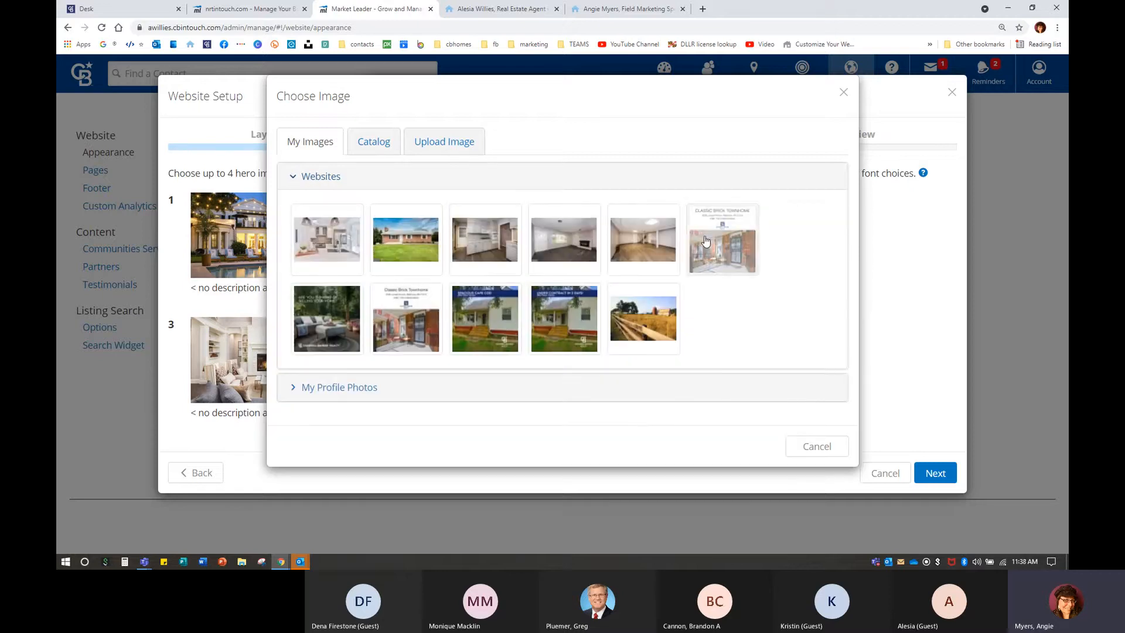
click(339, 397)
scroll(341, 394, down, 1)
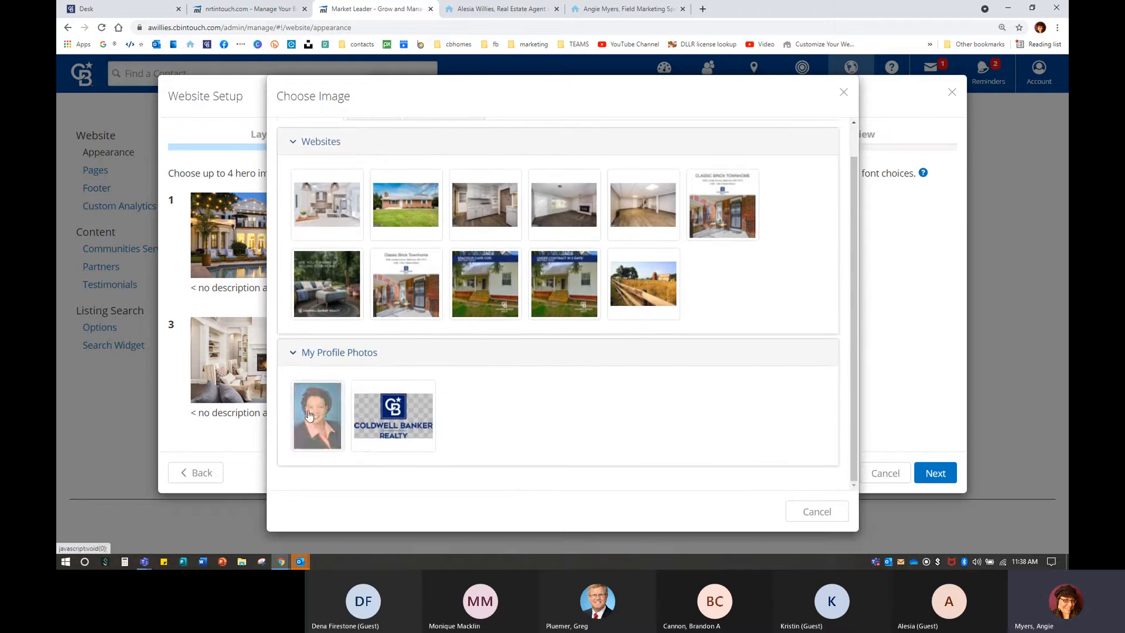
scroll(397, 416, up, 1)
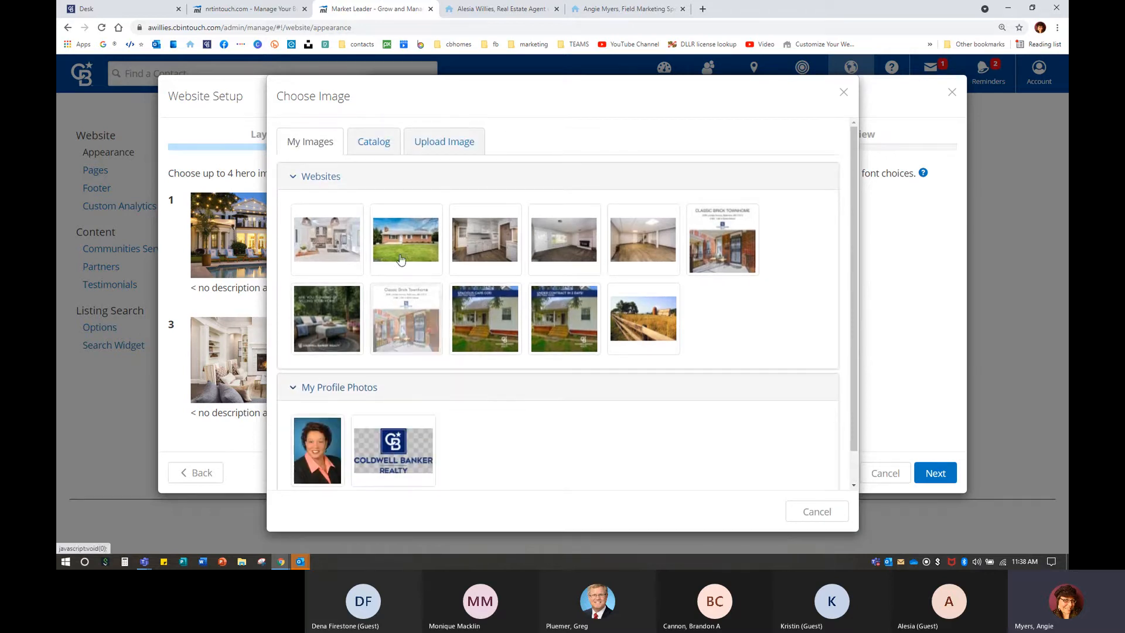
Browse the Catalog's Banners photos, keep the stone house, and reopen the image picker.
click(368, 145)
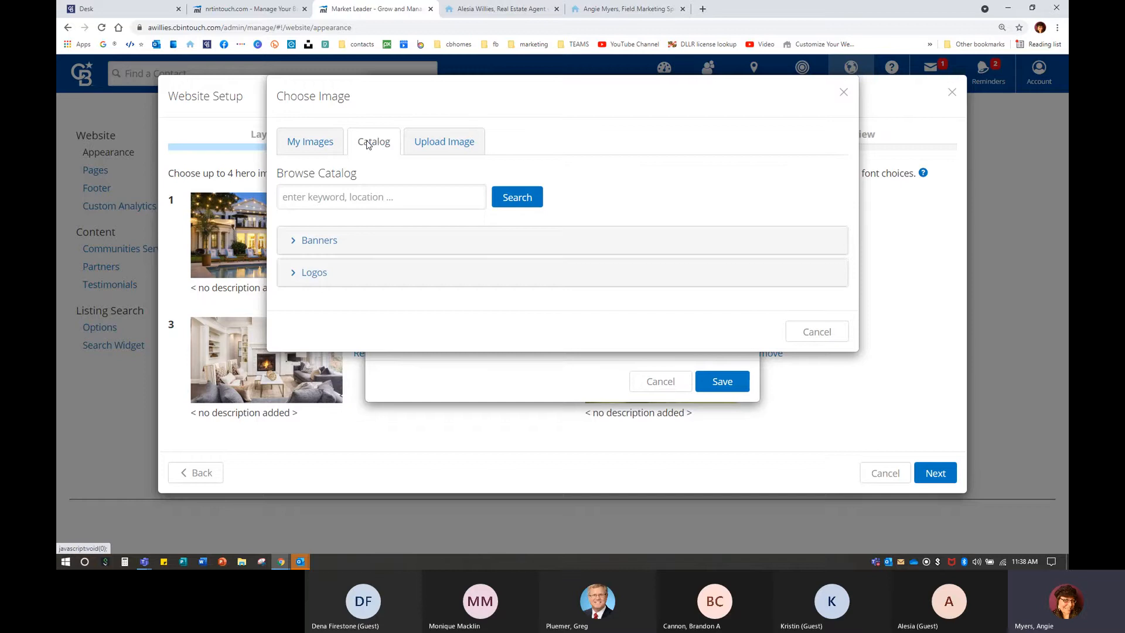
click(317, 242)
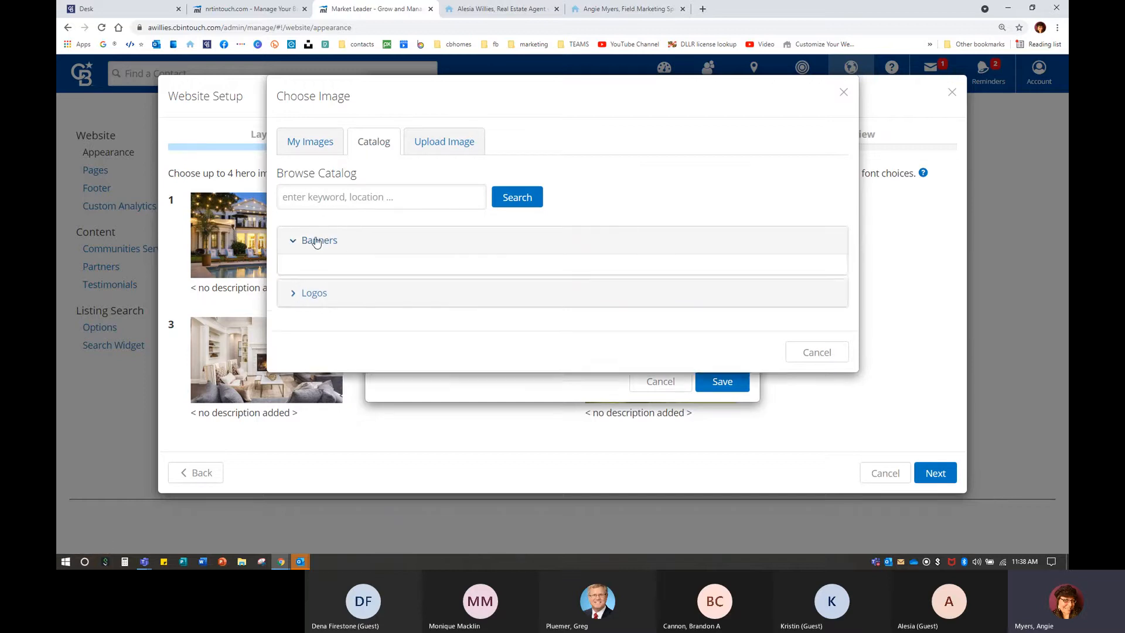
scroll(821, 404, down, 6)
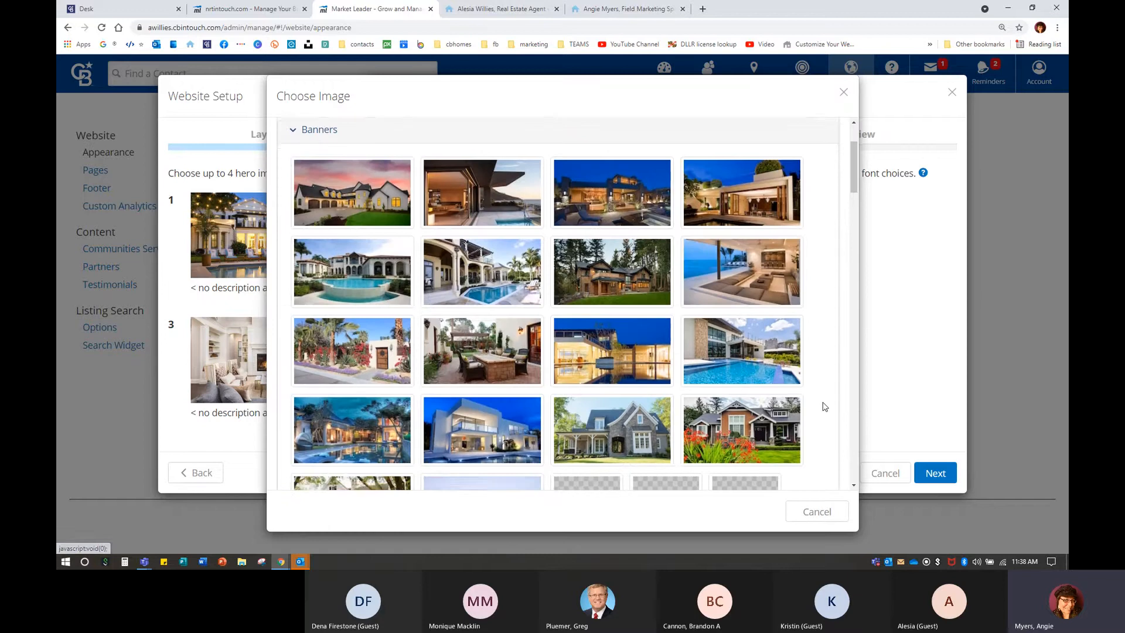
scroll(825, 406, down, 1)
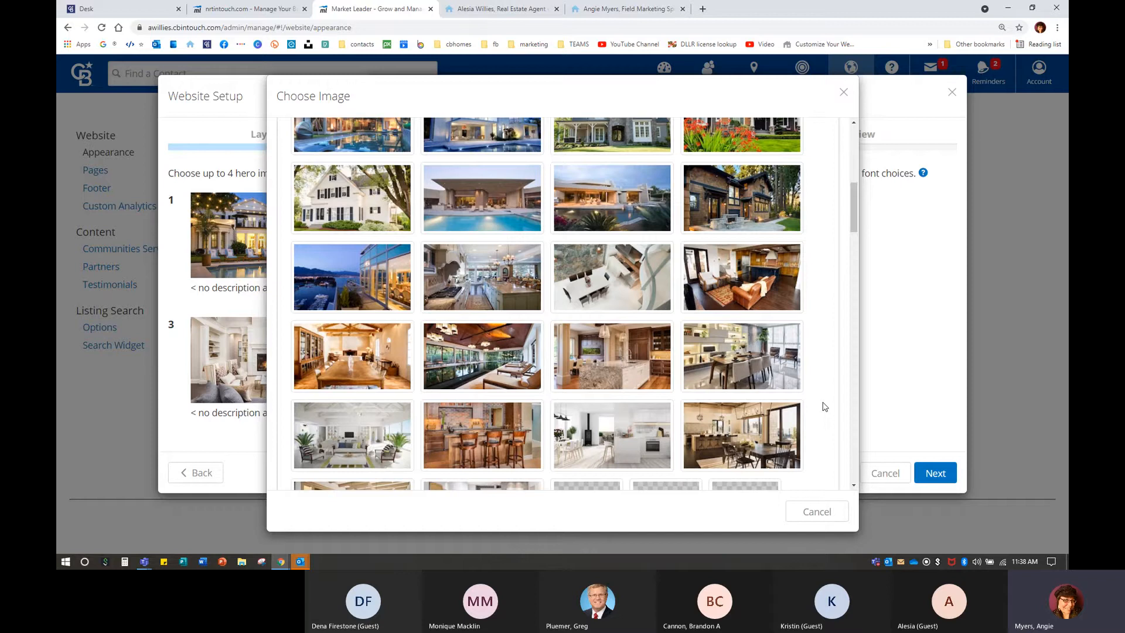
scroll(817, 406, down, 1)
scroll(815, 407, down, 5)
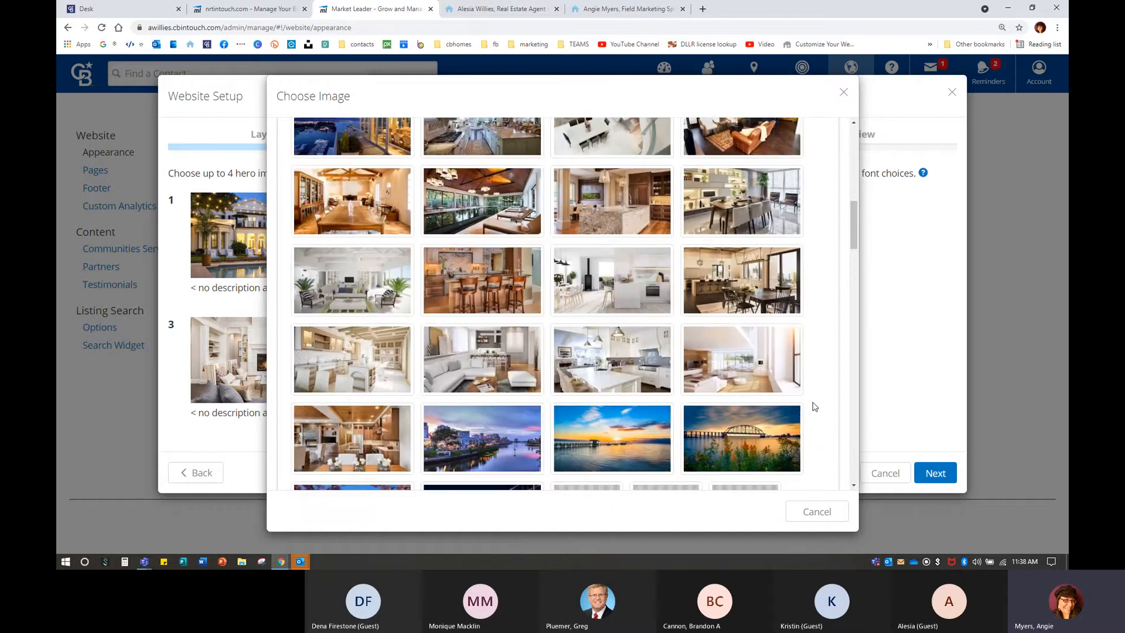
scroll(815, 407, down, 2)
scroll(487, 293, down, 4)
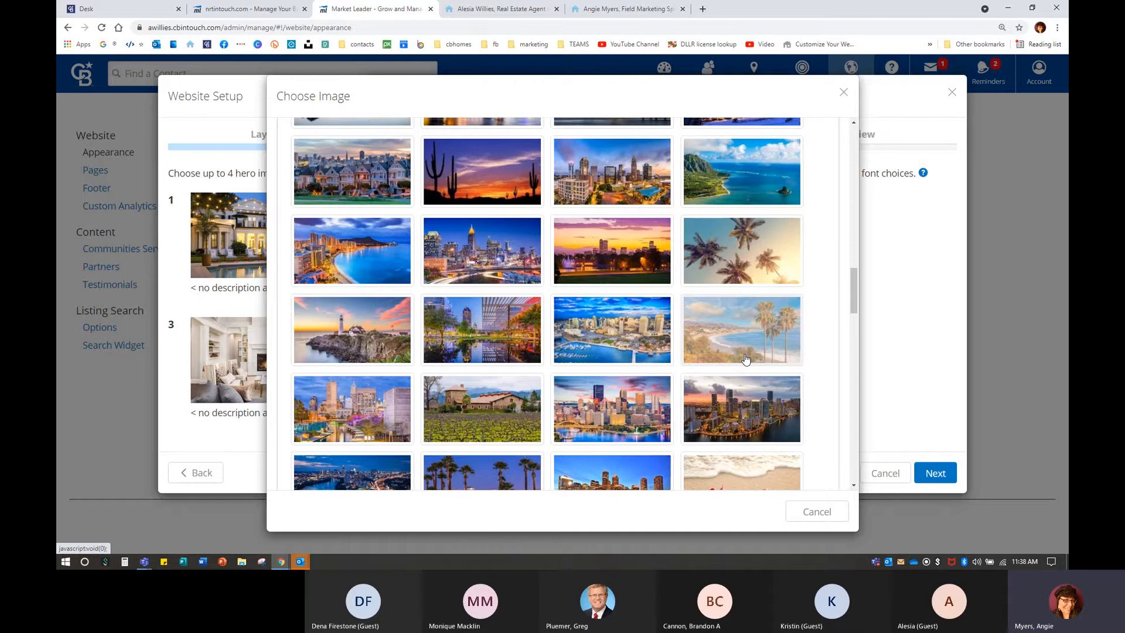
scroll(745, 359, down, 6)
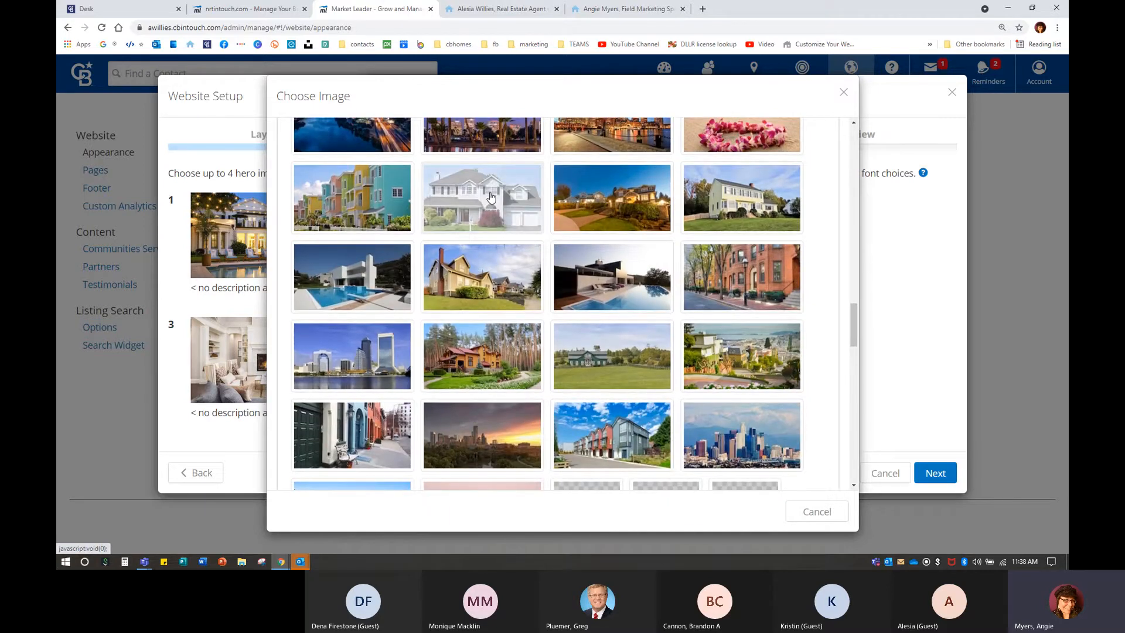
click(816, 512)
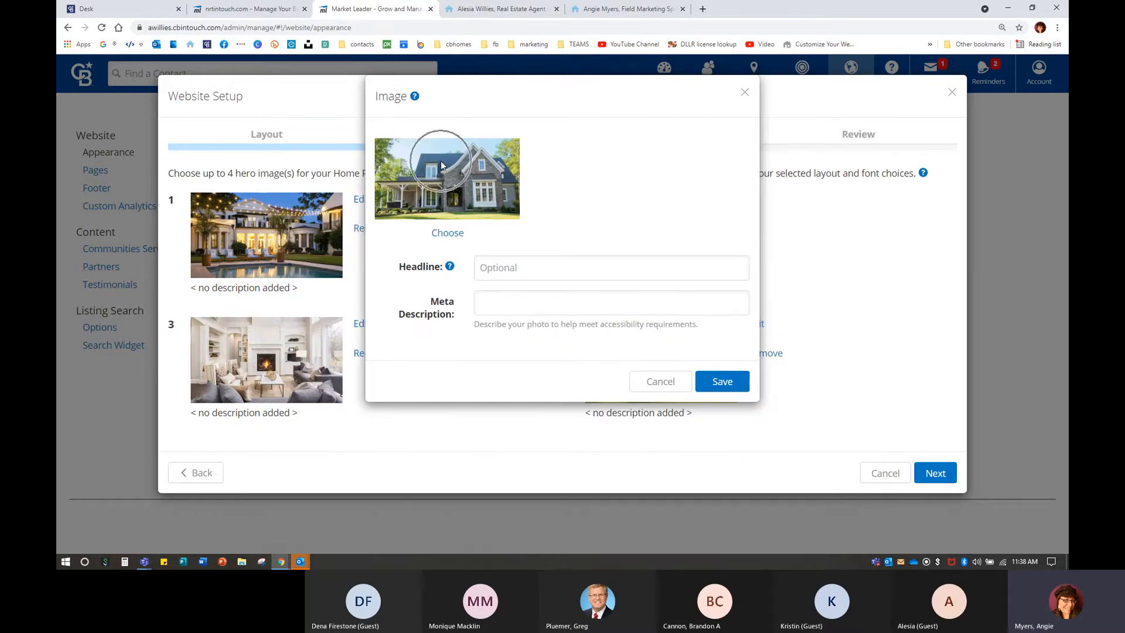
click(447, 234)
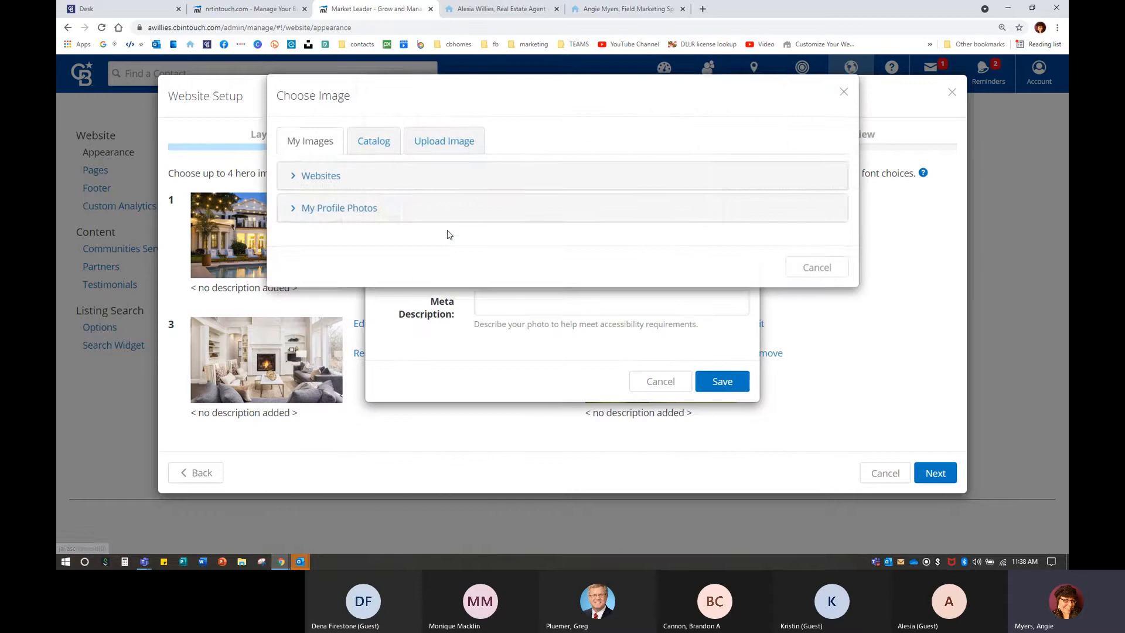
Upload the front-of-house listing photo from the Pictures 1-potd folder.
click(459, 147)
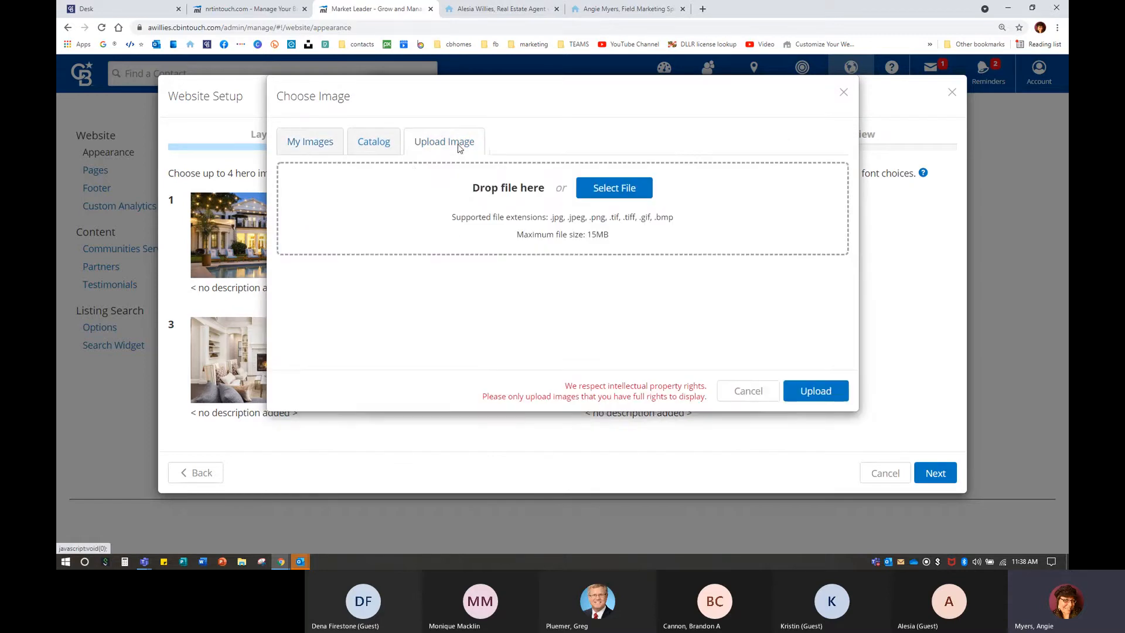
click(597, 187)
click(596, 186)
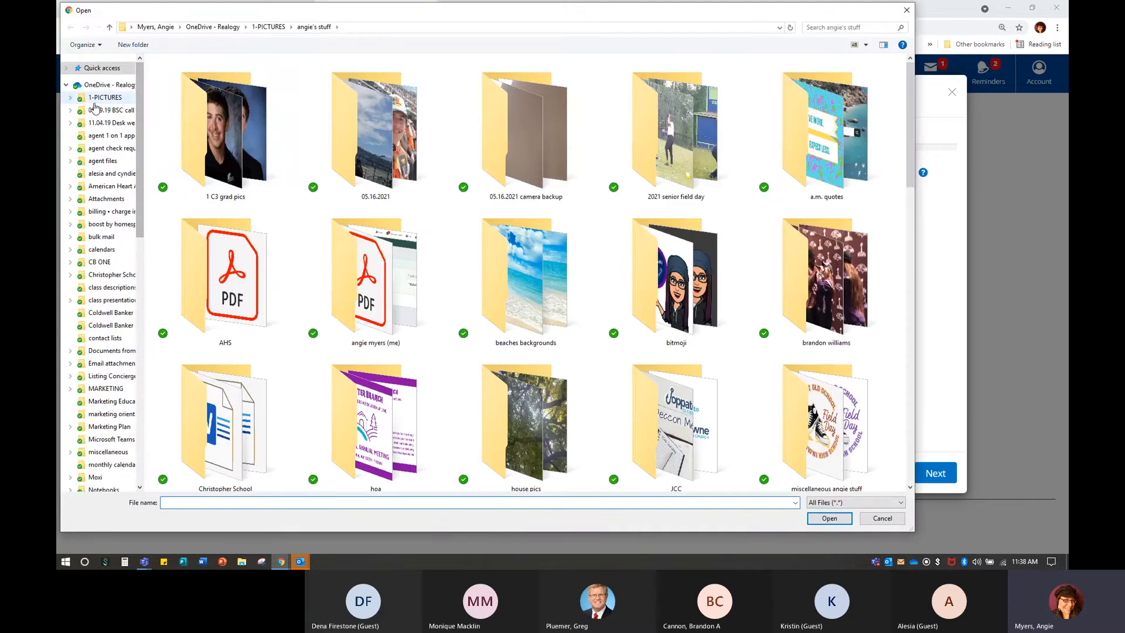
click(97, 100)
double_click(356, 117)
scroll(624, 340, down, 3)
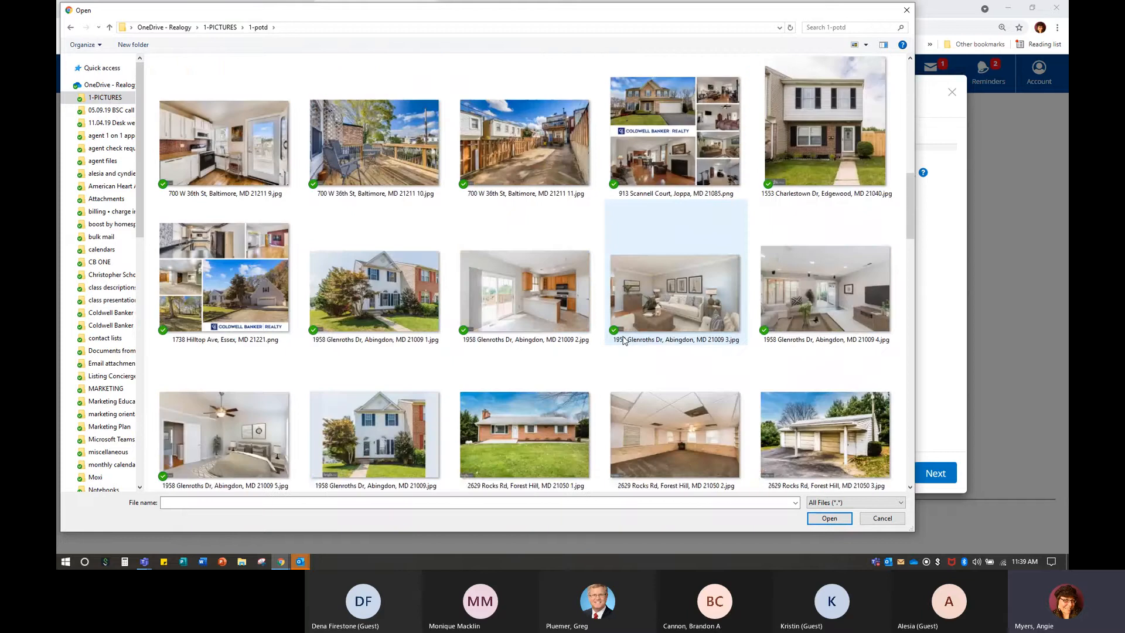
double_click(366, 289)
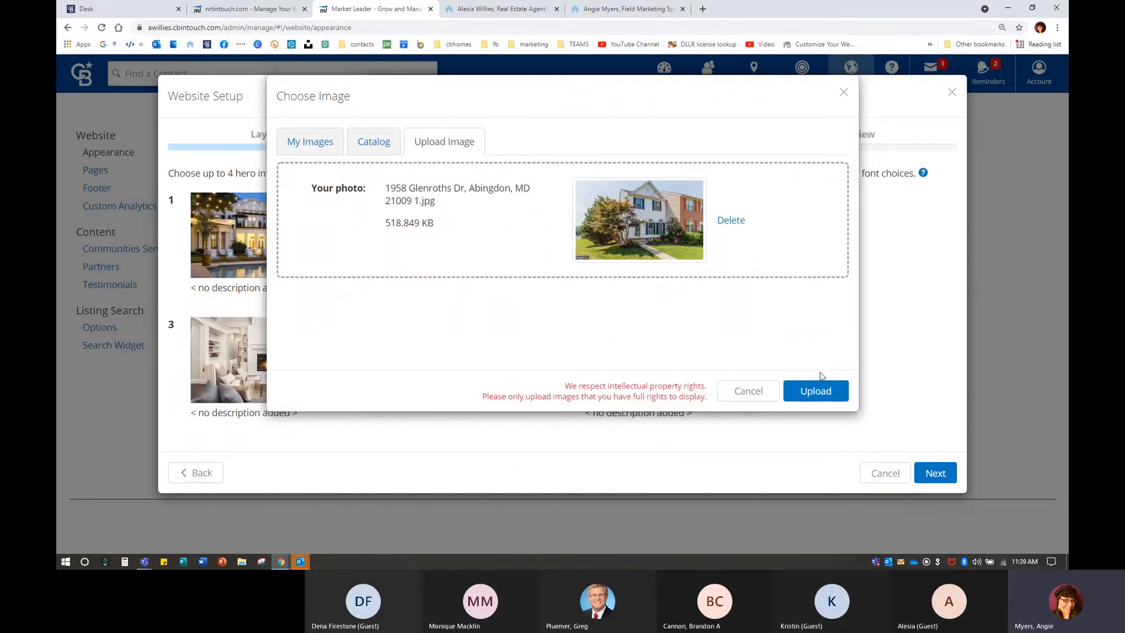
click(822, 397)
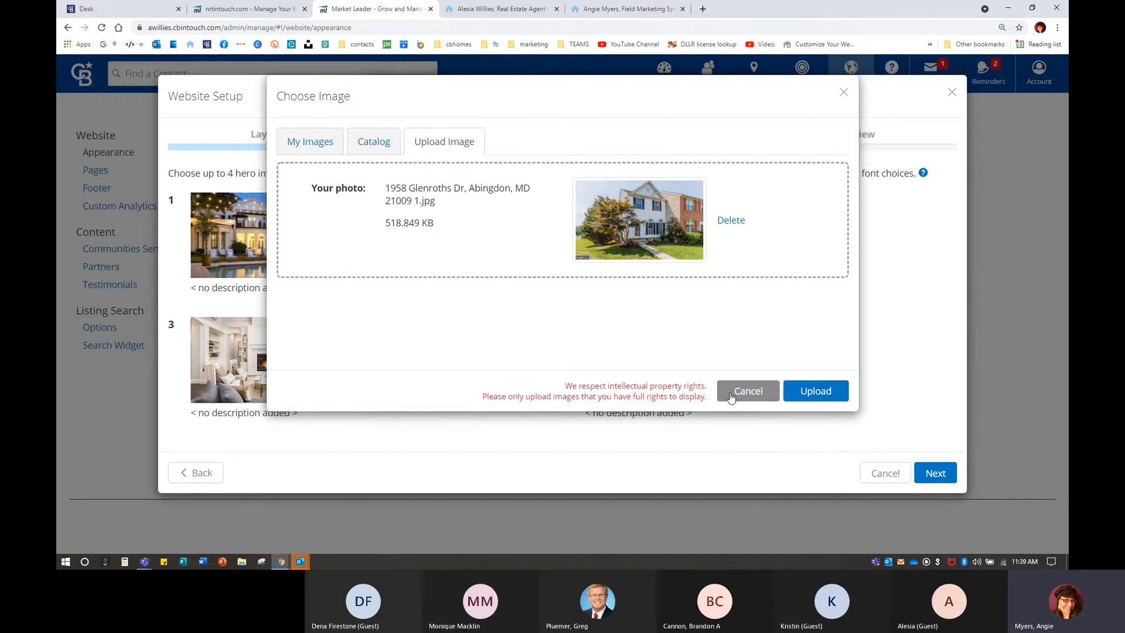
Fill the headline and meta description from previously saved autofill entries.
click(649, 265)
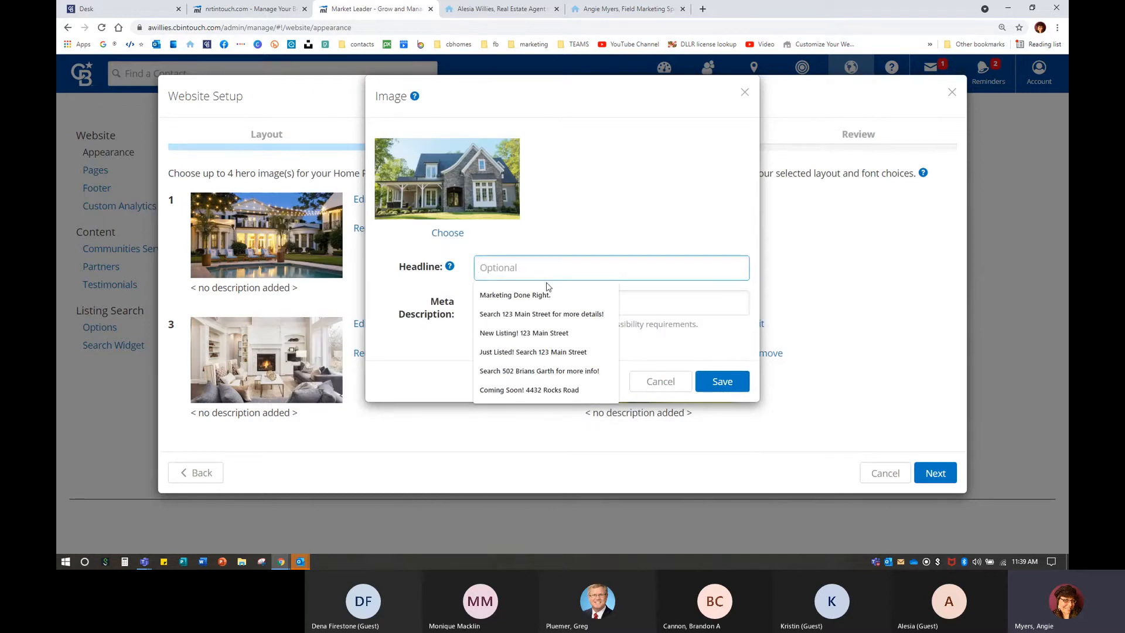
click(538, 314)
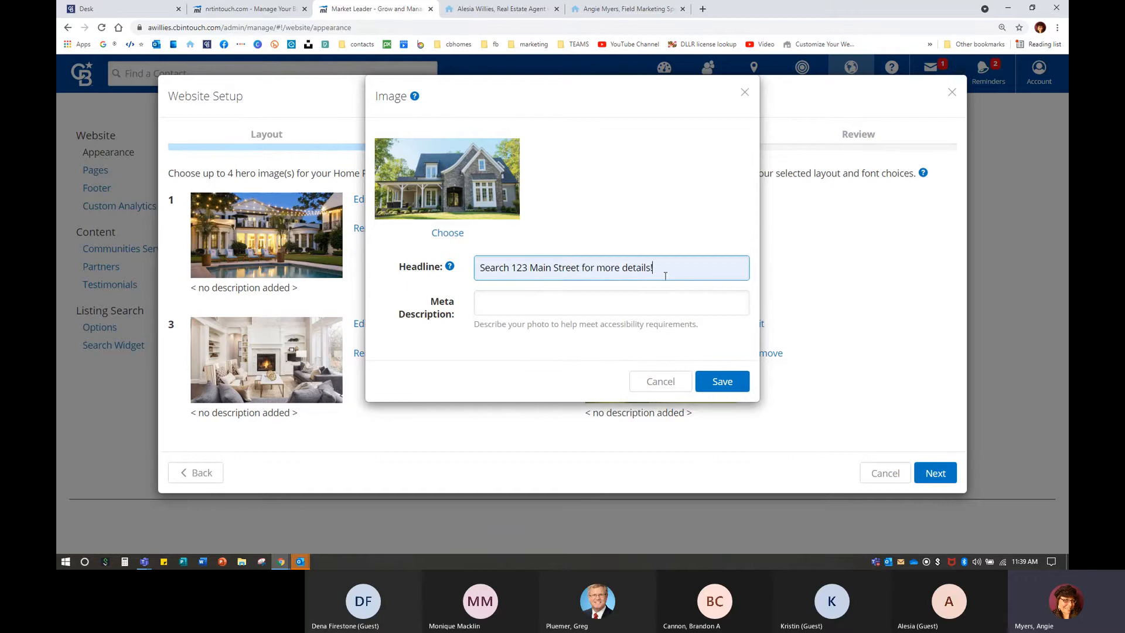
drag(671, 272, 424, 273)
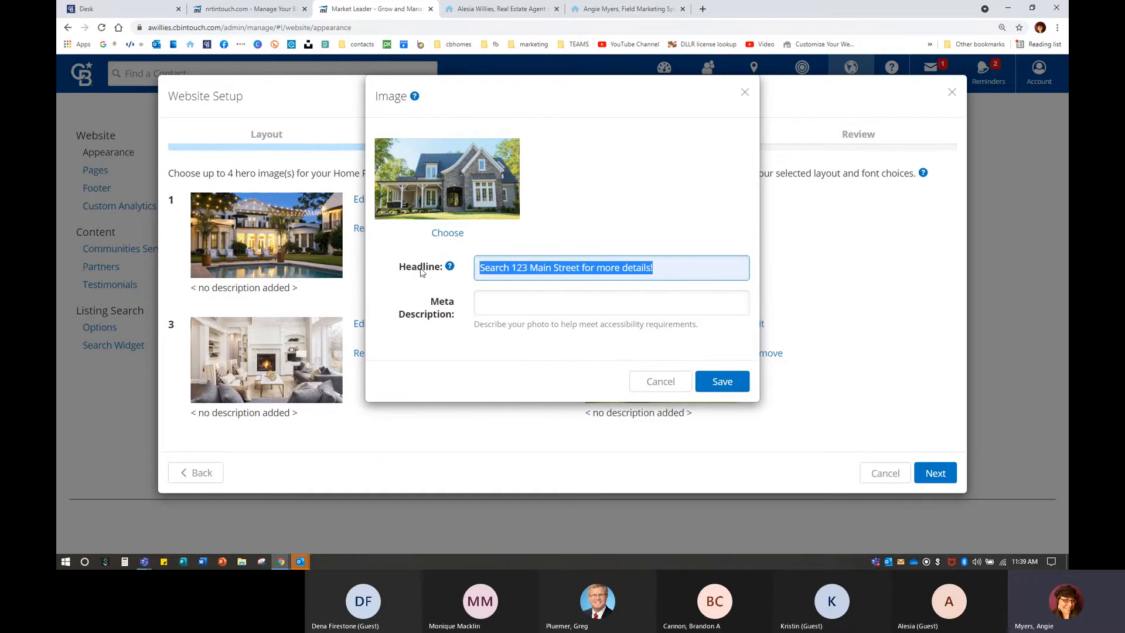
click(509, 311)
text(123 M)
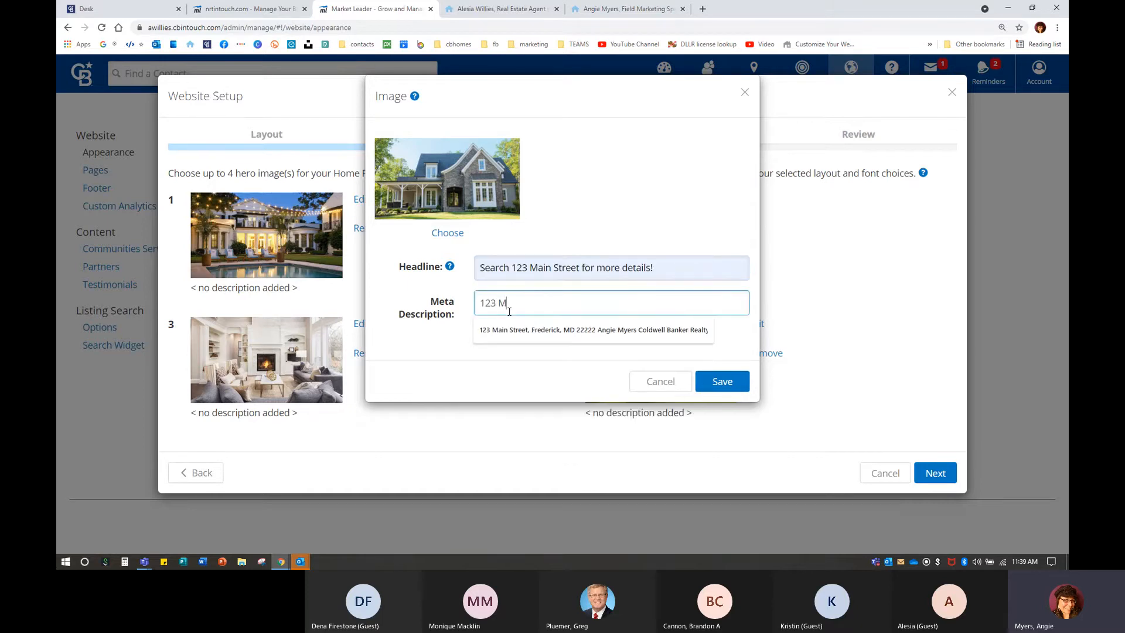
click(531, 328)
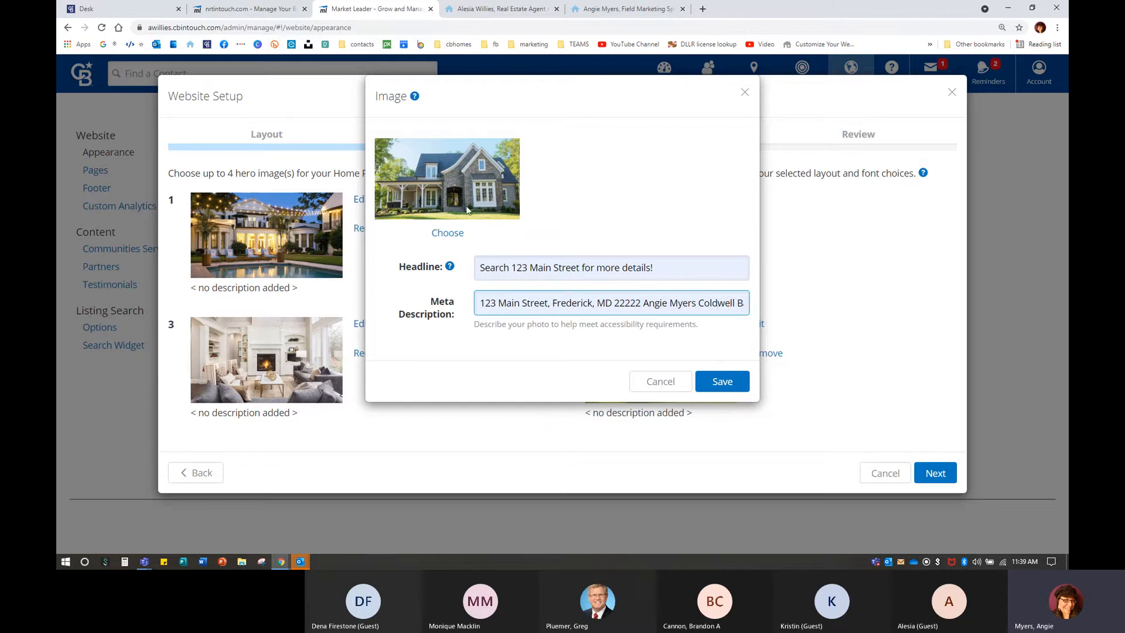
Clear the trial headline and description, cancel the image editor, and continue to Review.
drag(479, 305, 938, 309)
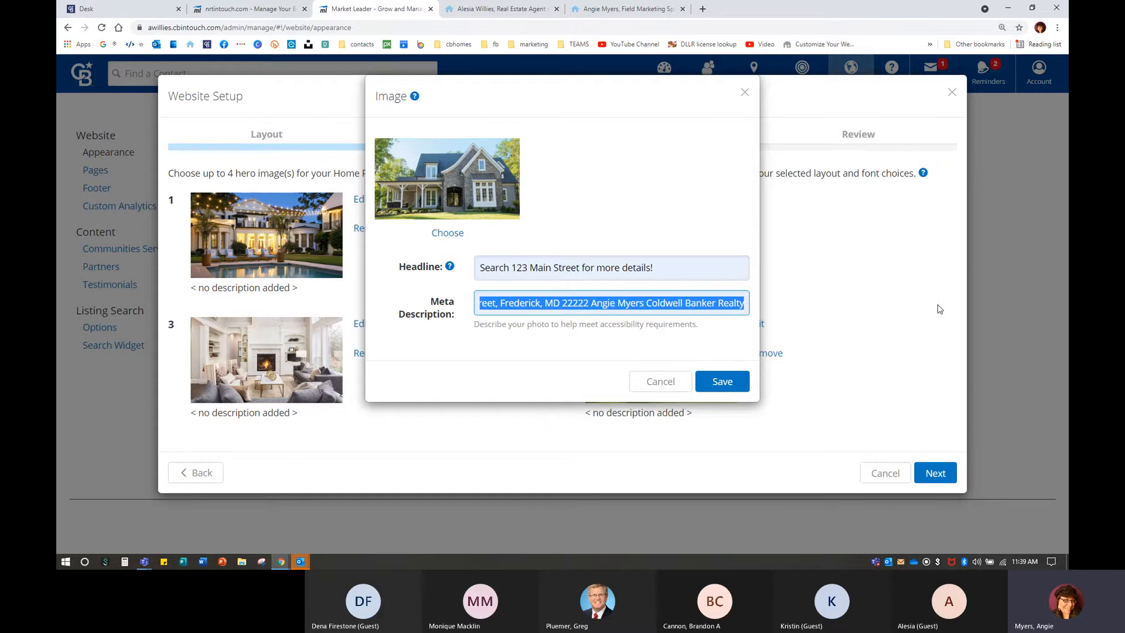
key(BackSpace)
triple_click(676, 260)
key(BackSpace)
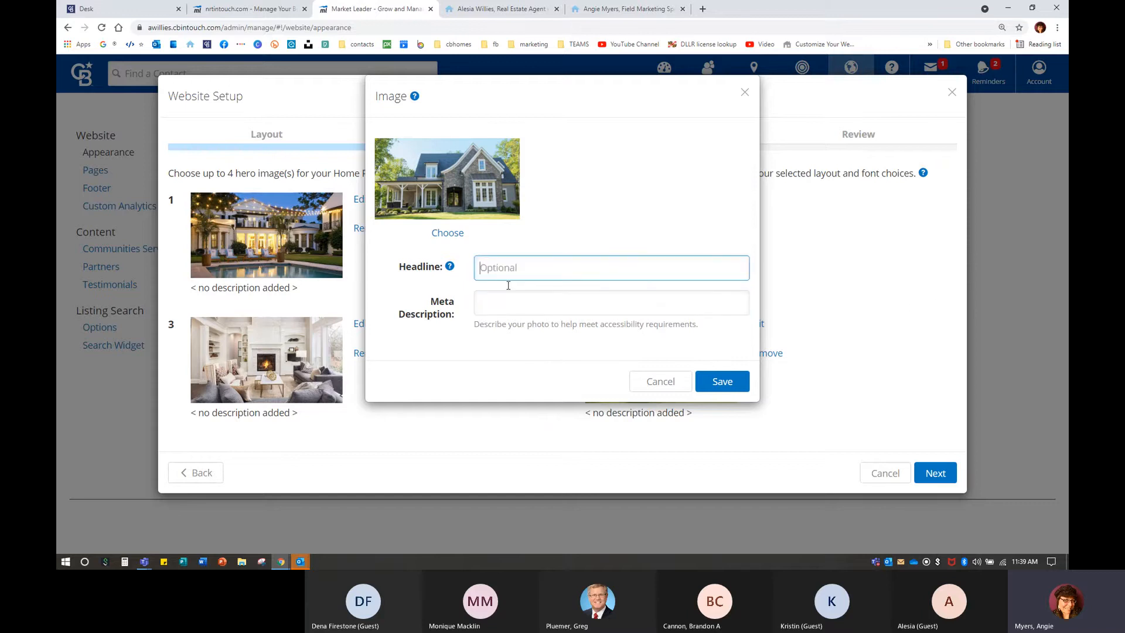
click(673, 379)
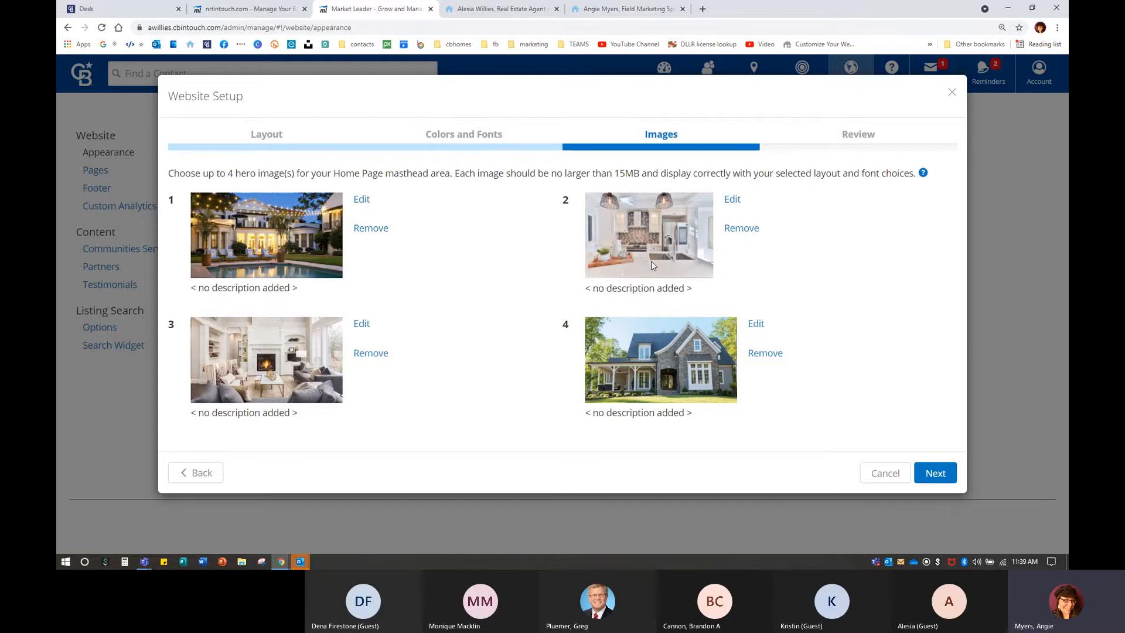
click(935, 472)
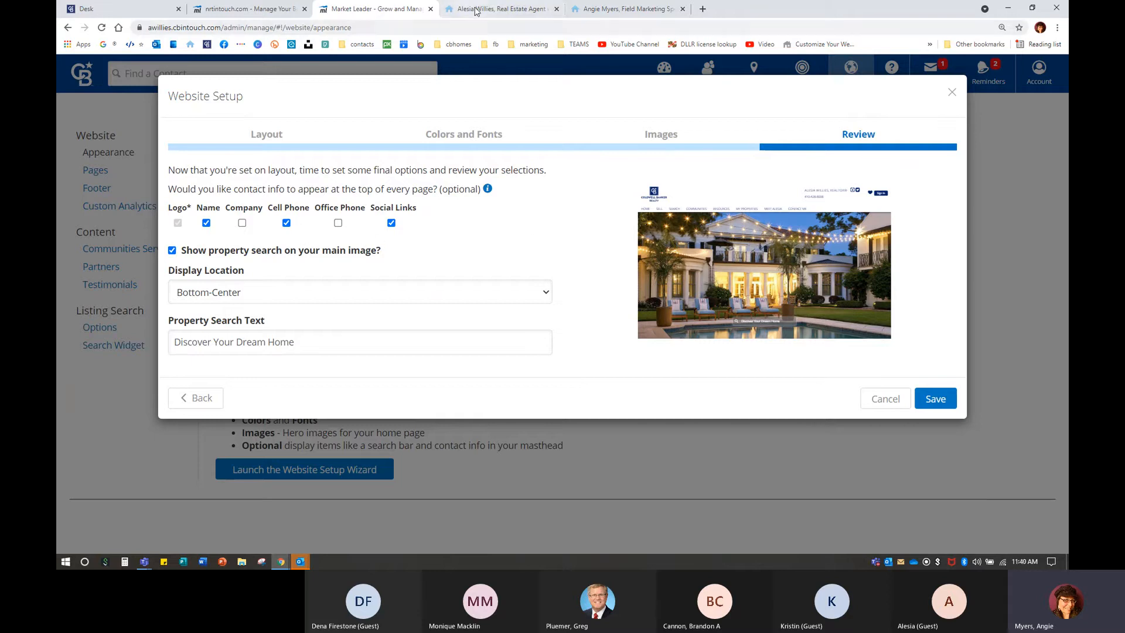
Switch to the agent's live site showing the bottom-centre Discover Your Dream Home search.
click(495, 9)
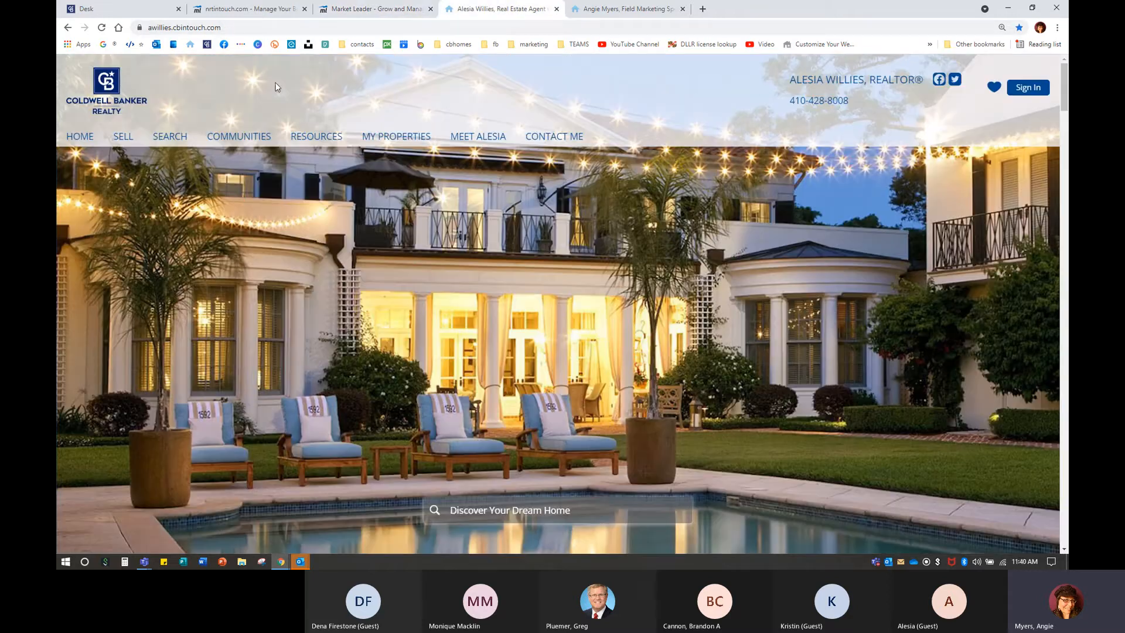
Compare with the other agent's website, then scroll down the live home page.
click(626, 9)
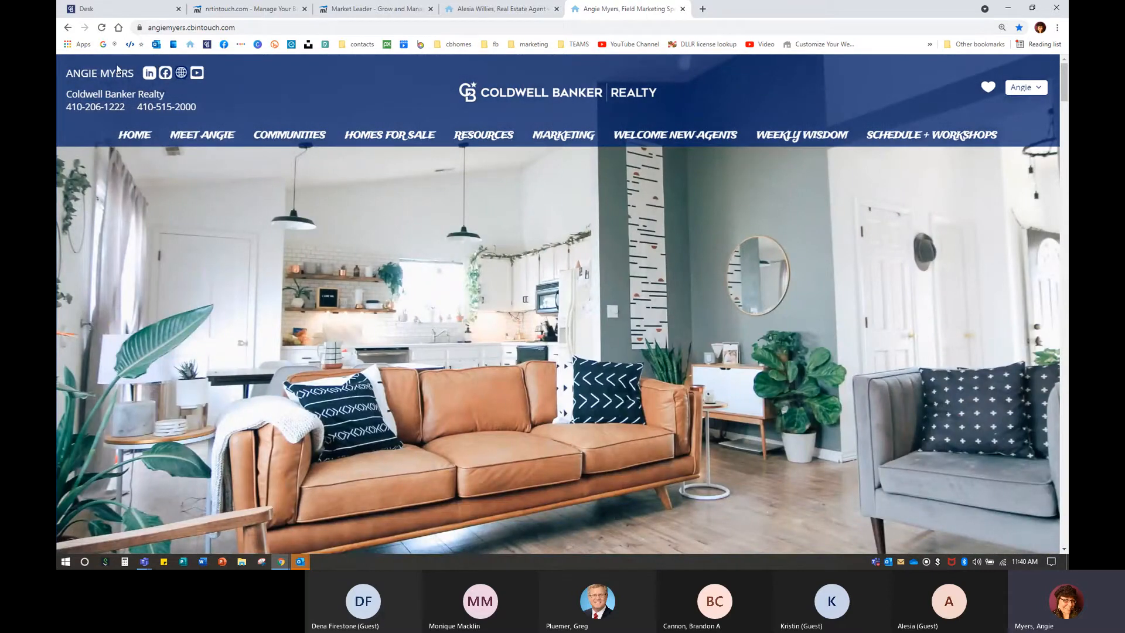
click(524, 7)
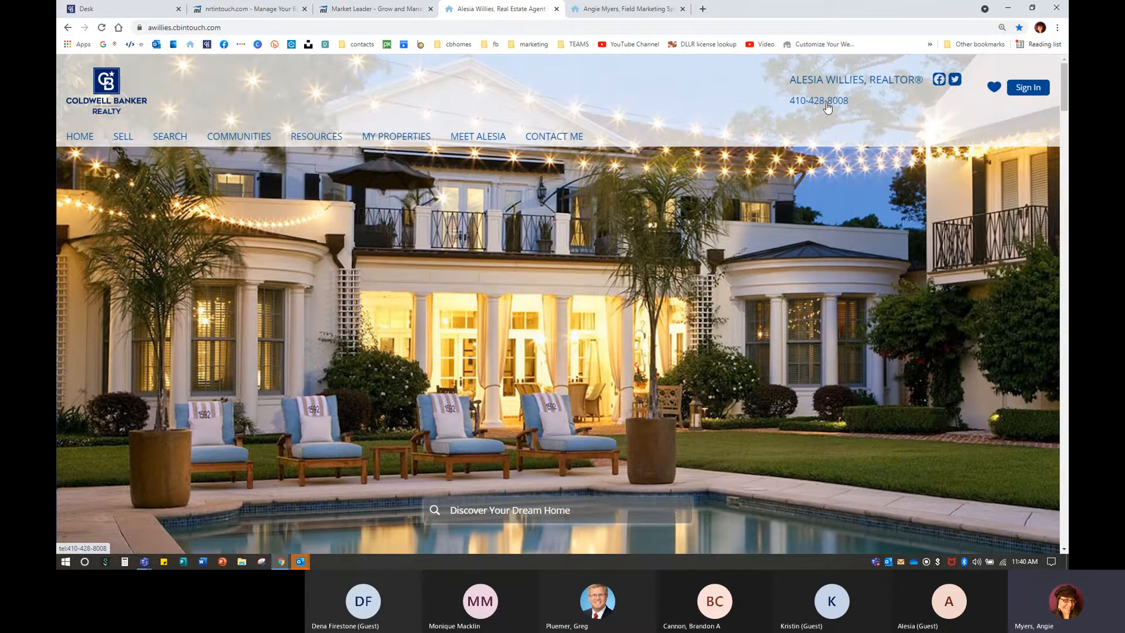
scroll(645, 512, down, 10)
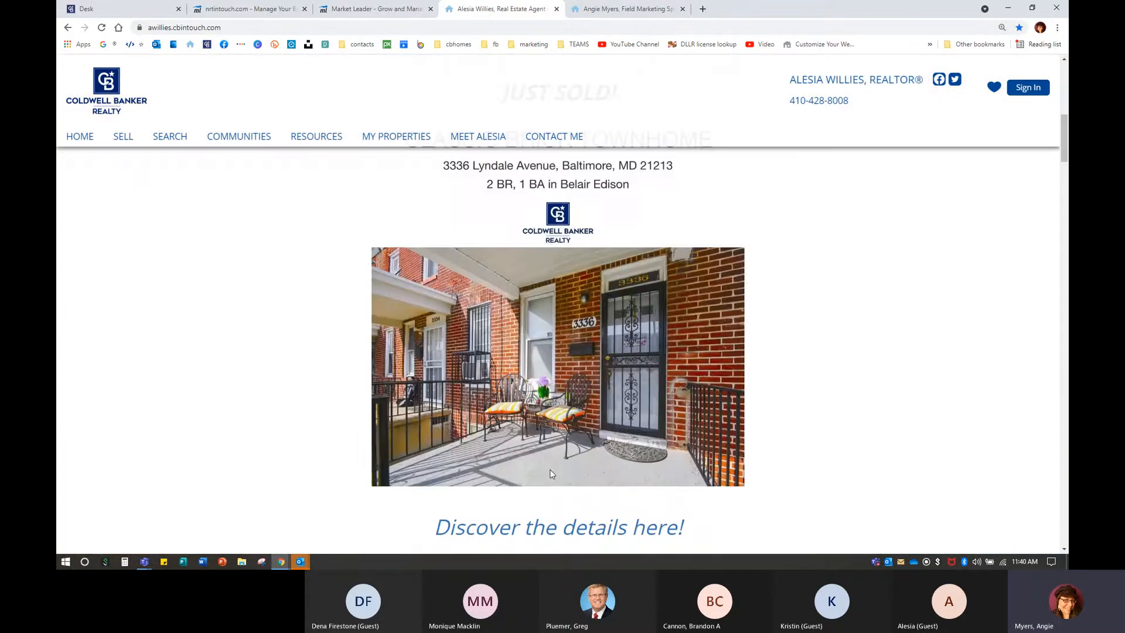
scroll(470, 475, down, 20)
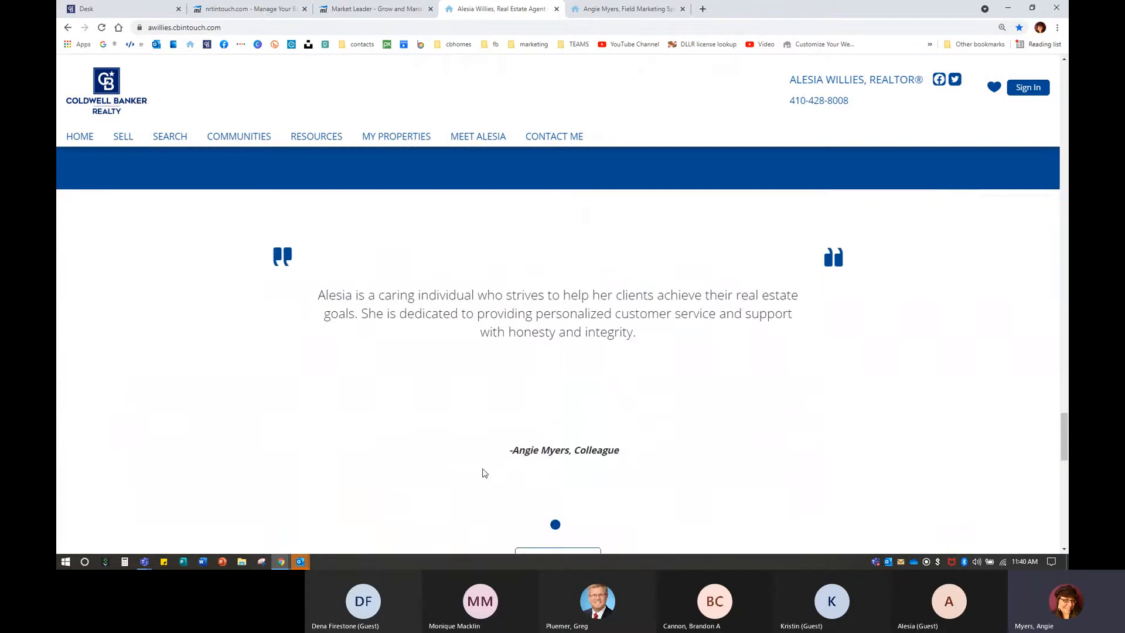
scroll(466, 464, down, 10)
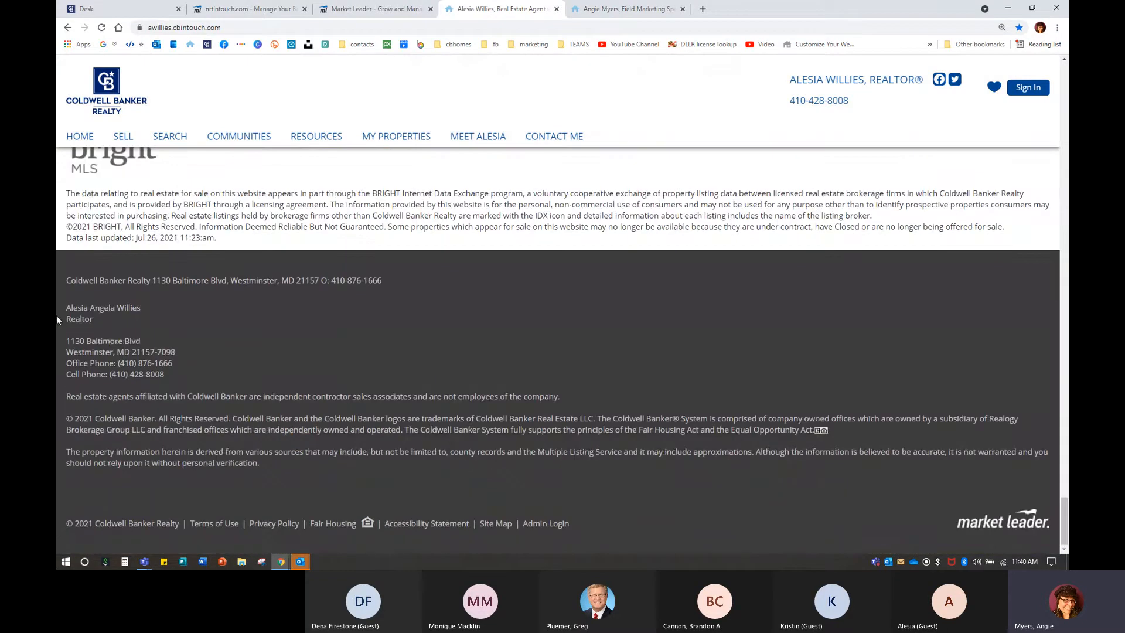
Inspect the footer contact and office phone text, then return to the Review step.
drag(60, 278, 660, 544)
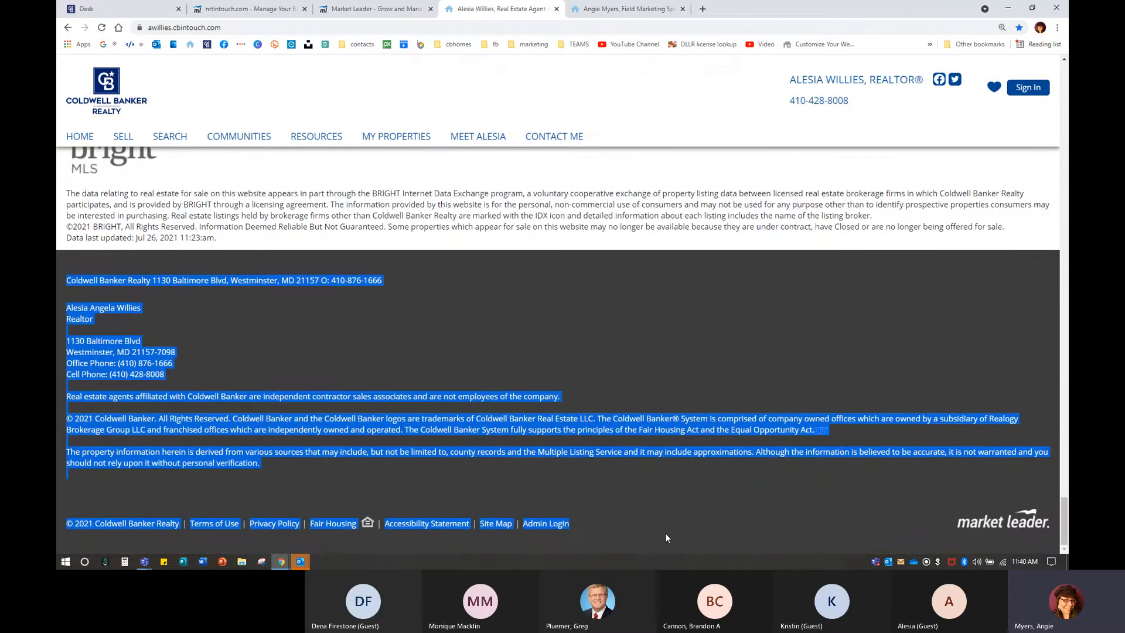
click(668, 513)
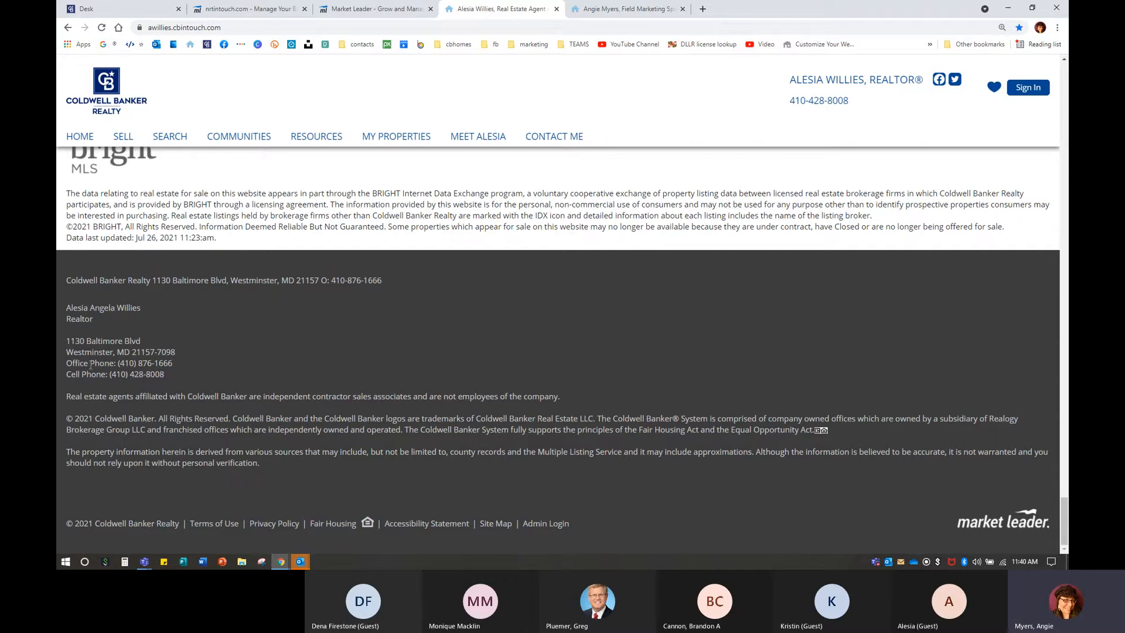
drag(67, 362, 187, 365)
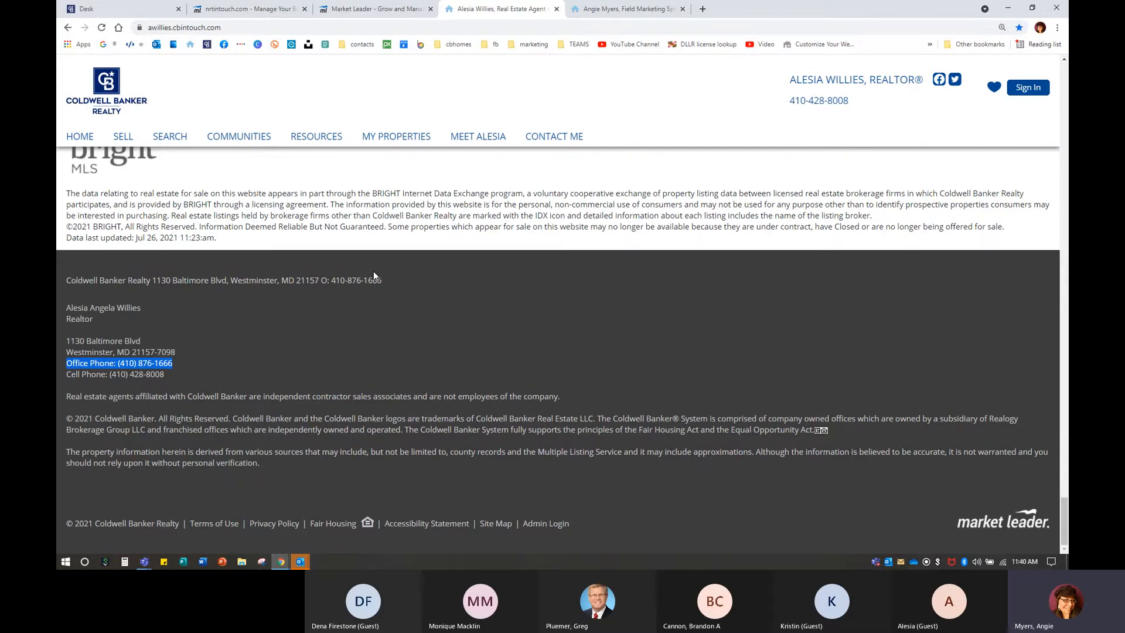
scroll(703, 276, up, 15)
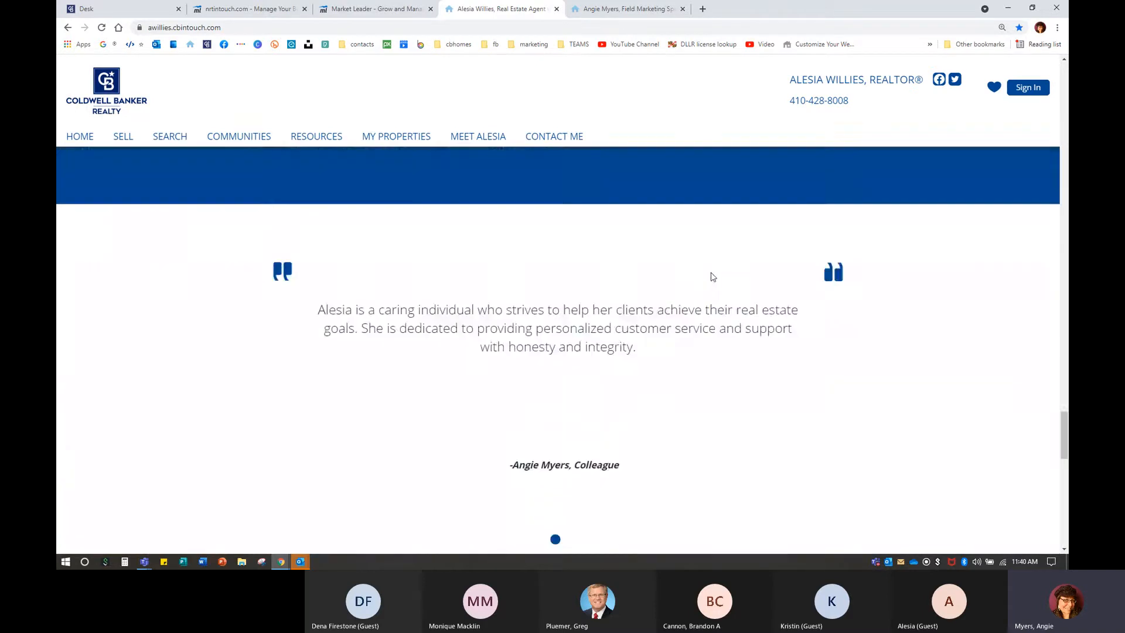
scroll(698, 273, up, 20)
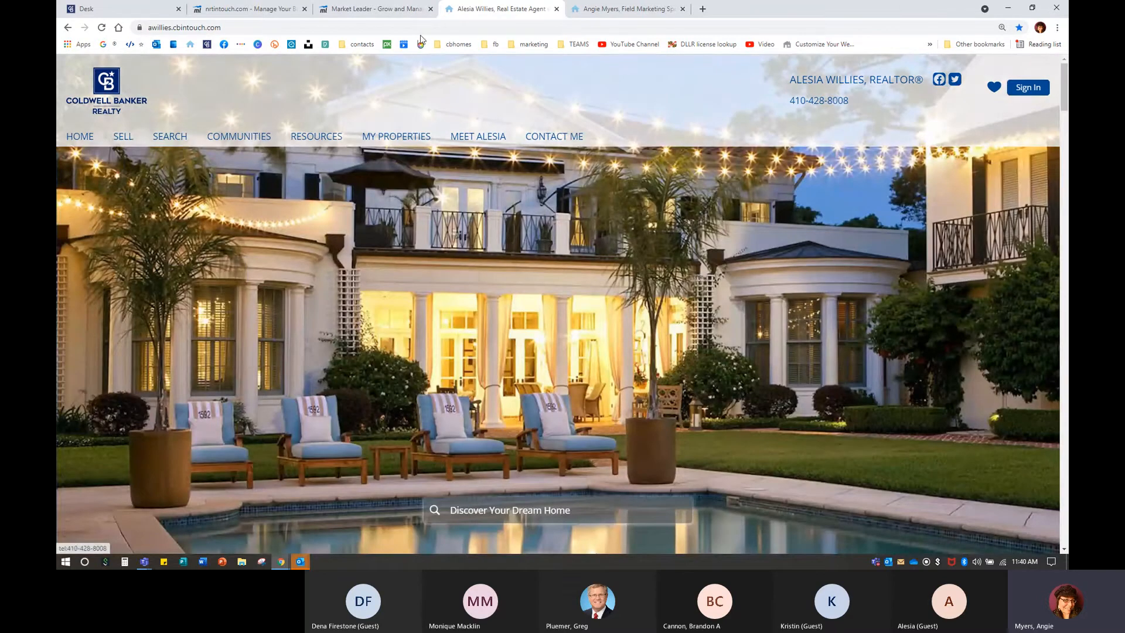
click(405, 8)
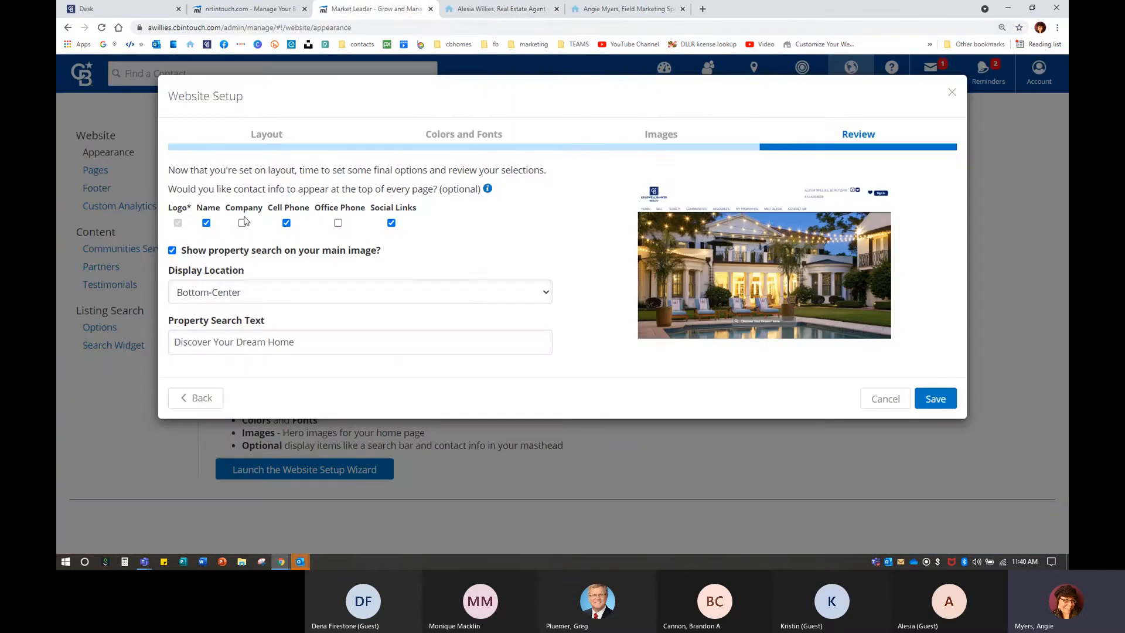
Preview Company and Office Phone in the masthead contact info, then turn both off.
click(242, 223)
click(242, 223)
click(338, 223)
click(338, 223)
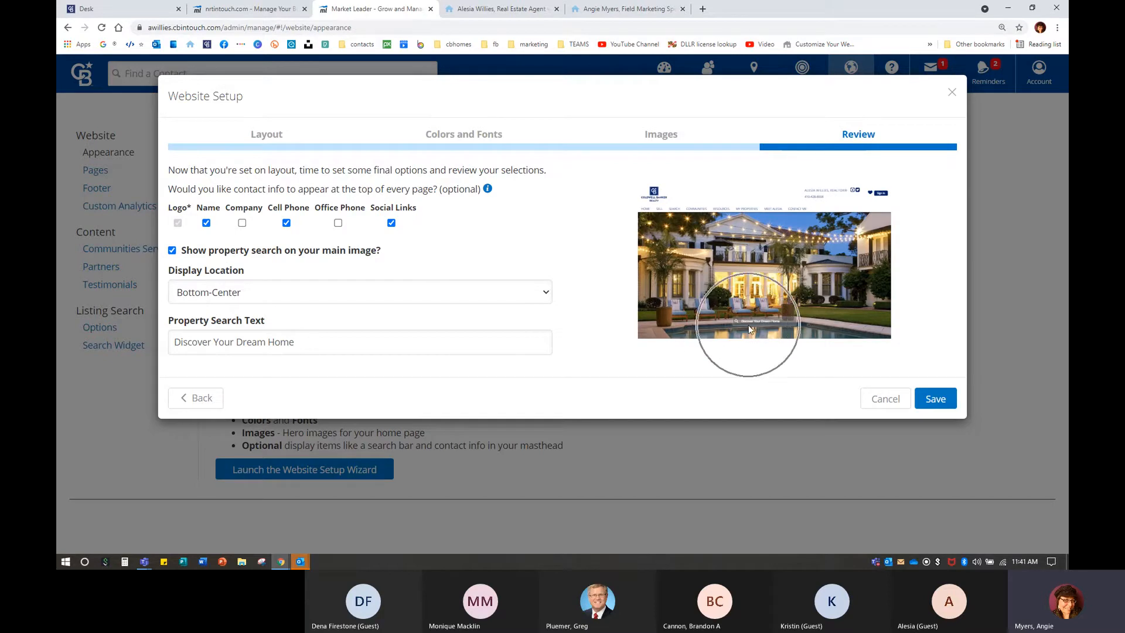
Enter 1245 in the home page Discover Your Dream Home search box.
click(503, 9)
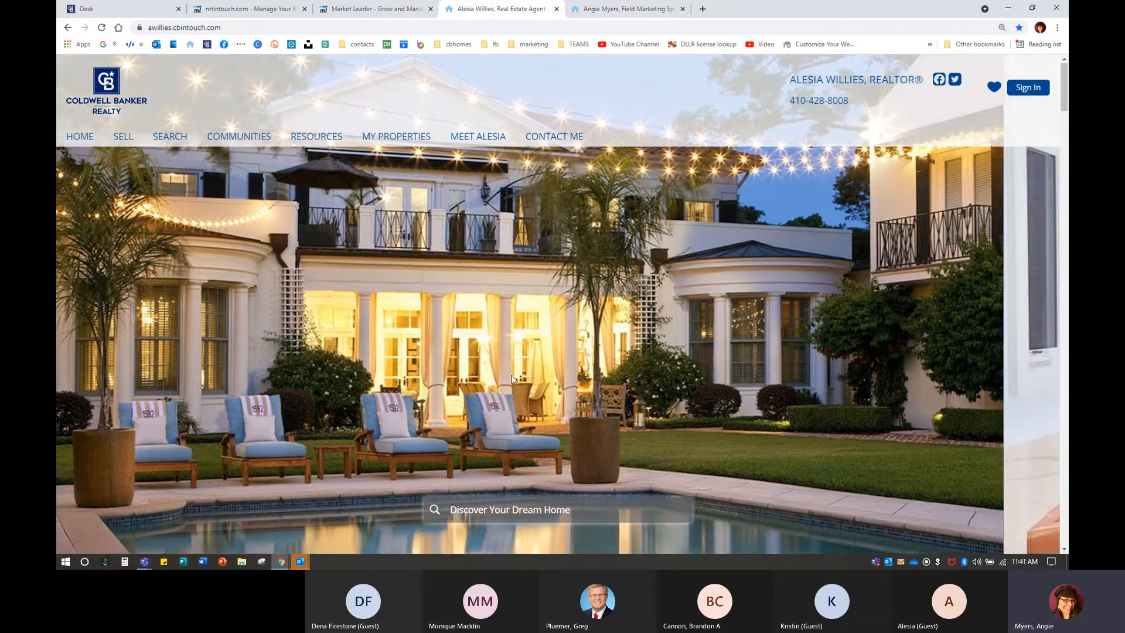
scroll(511, 375, down, 2)
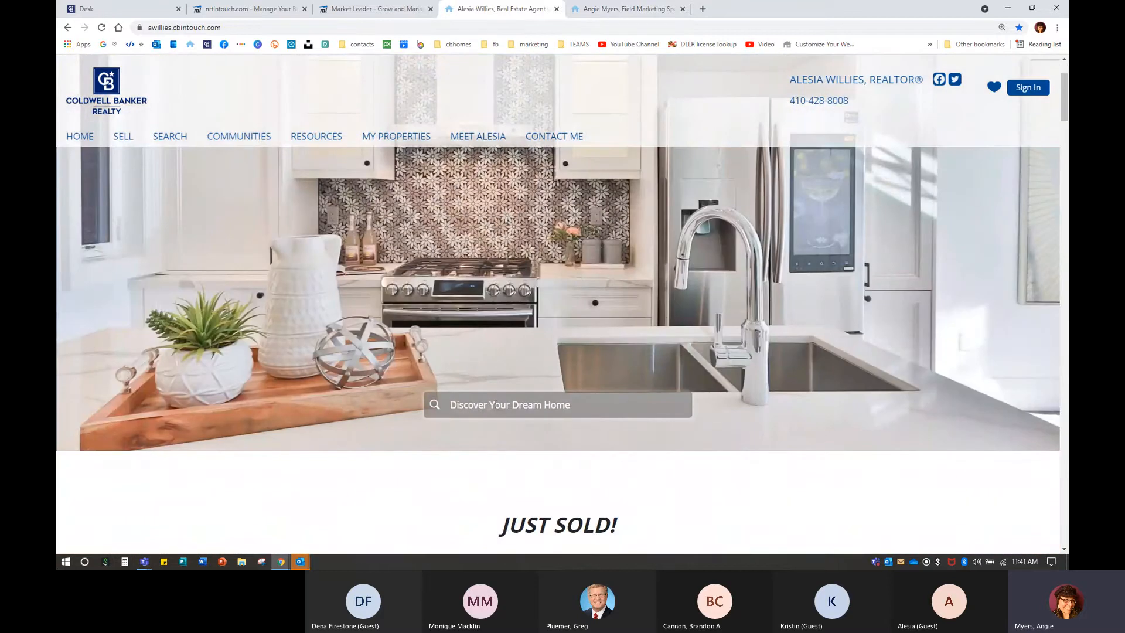
click(493, 404)
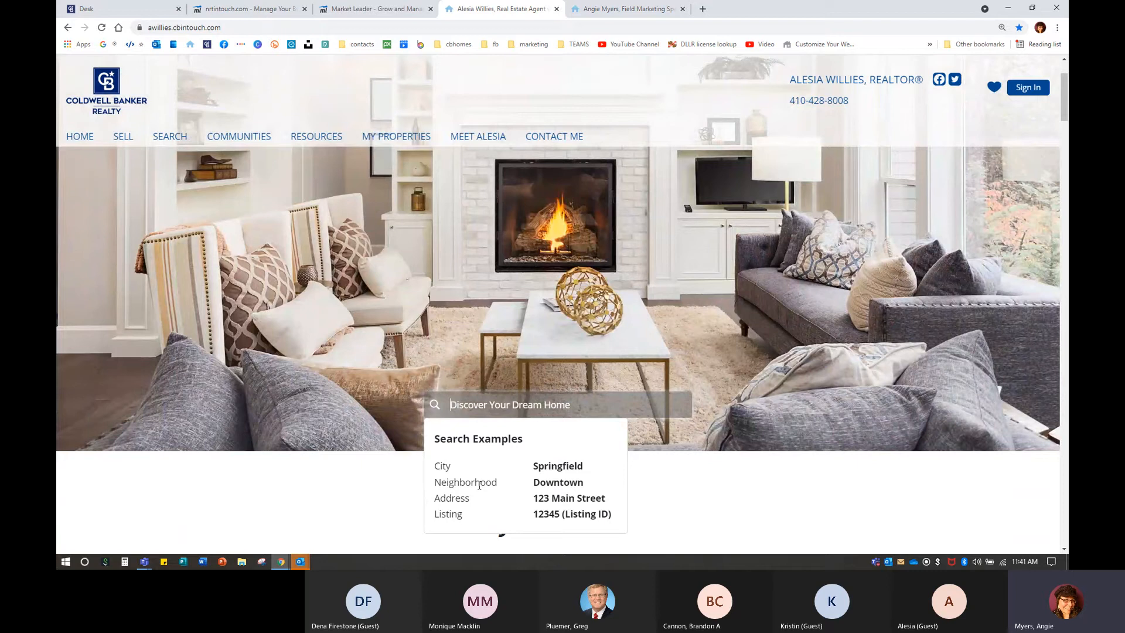
text(124)
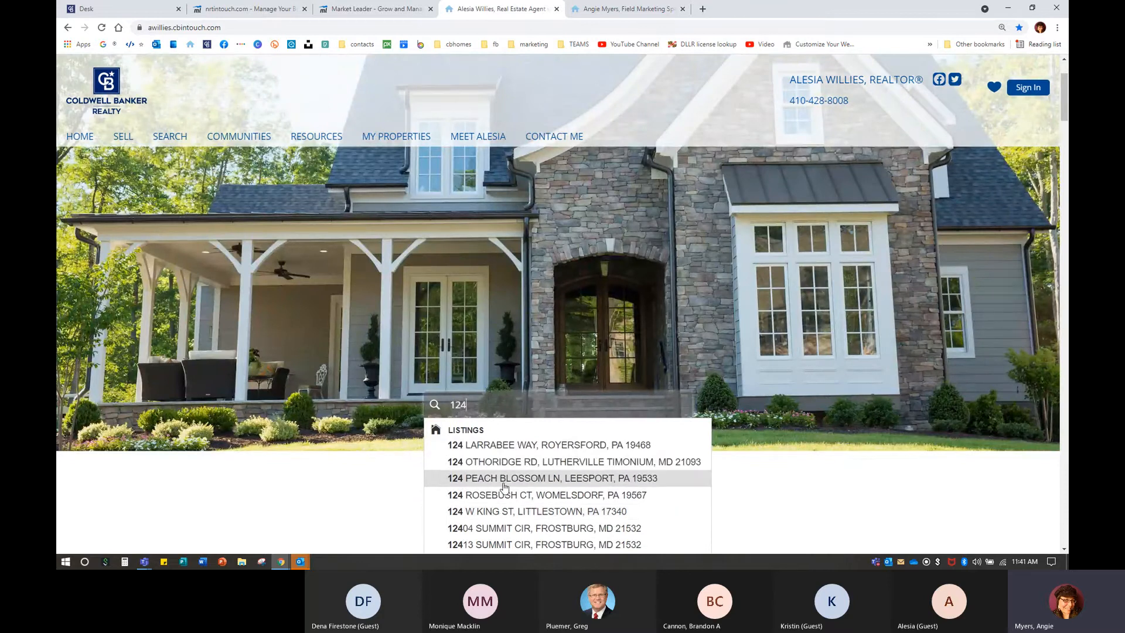
text(5)
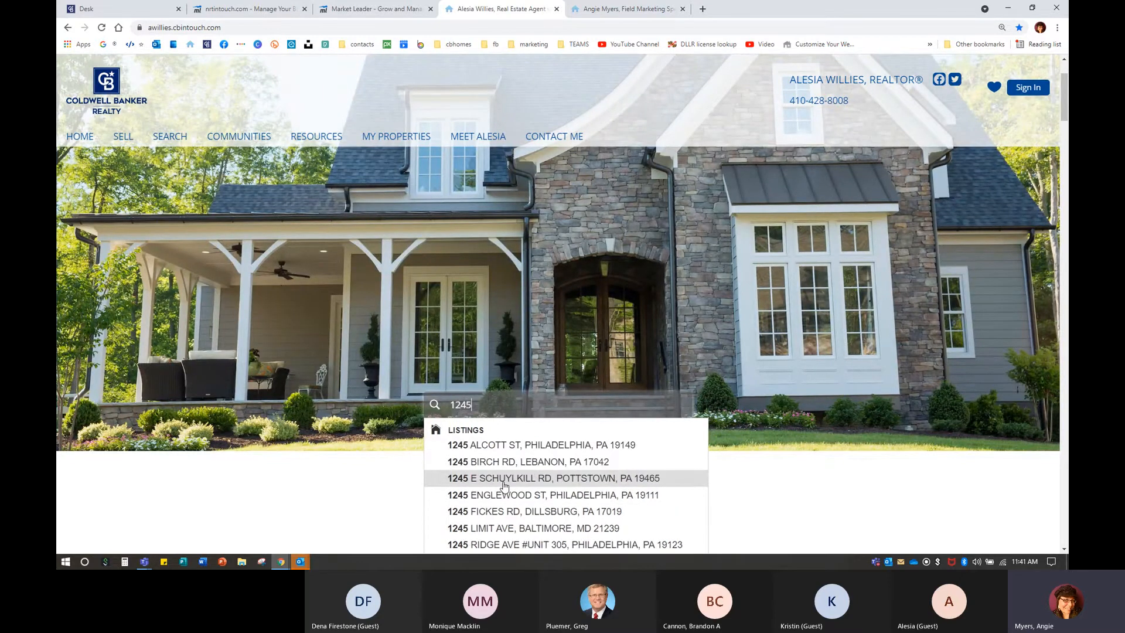
text(6)
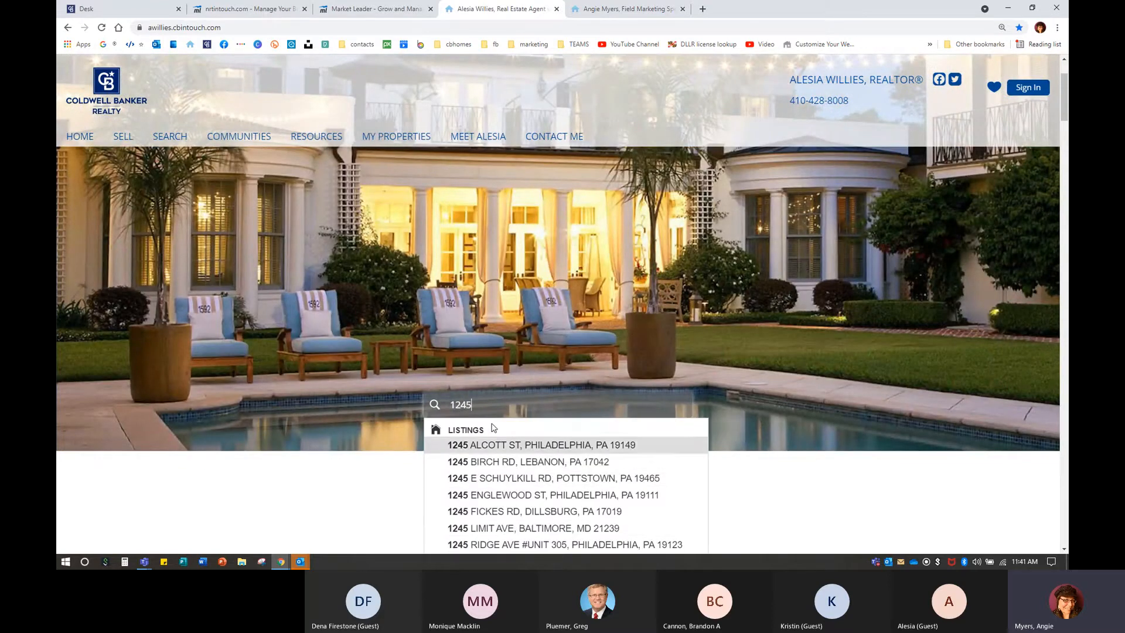
drag(493, 410, 391, 412)
Replace it with 21085, clear and retype it, then pick the Joppa, MD suggestion.
text(21085)
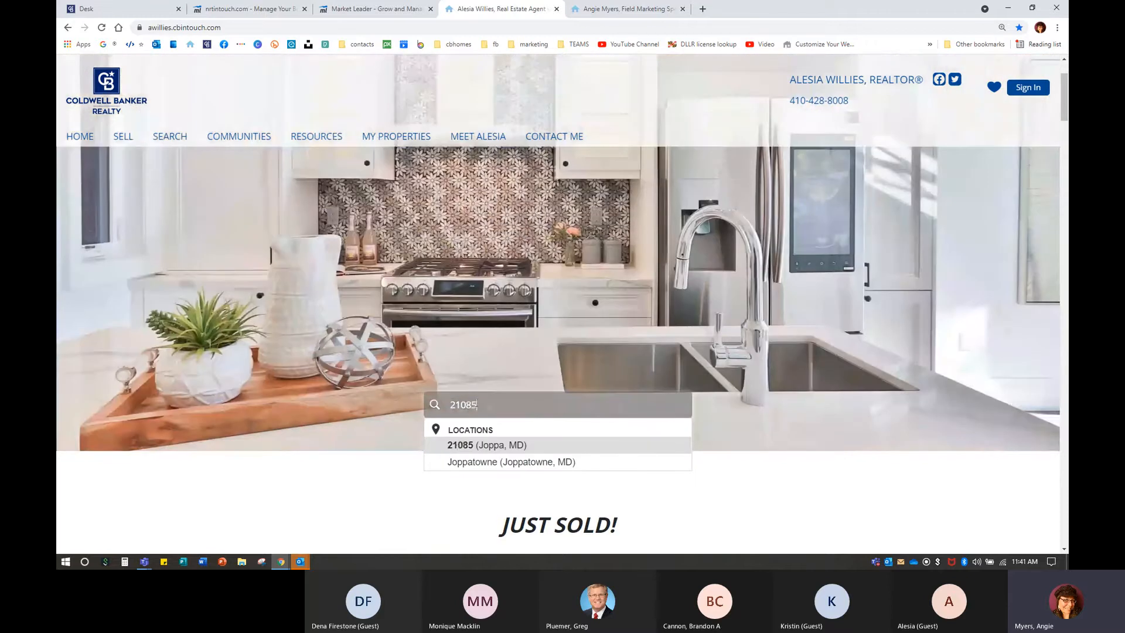
drag(479, 404, 373, 404)
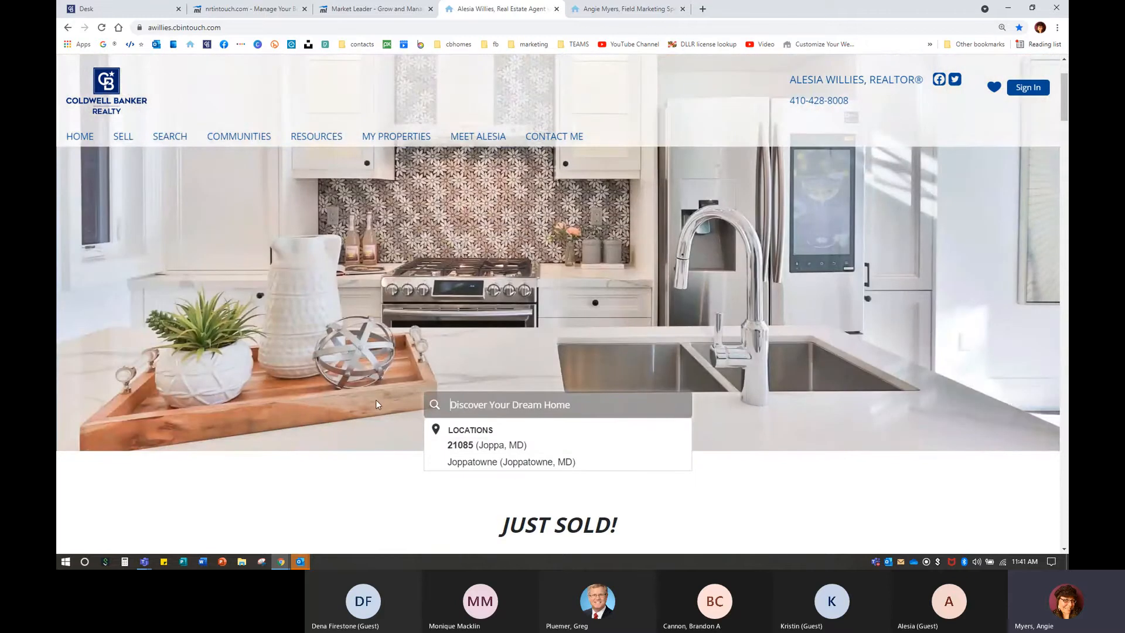
key(BackSpace)
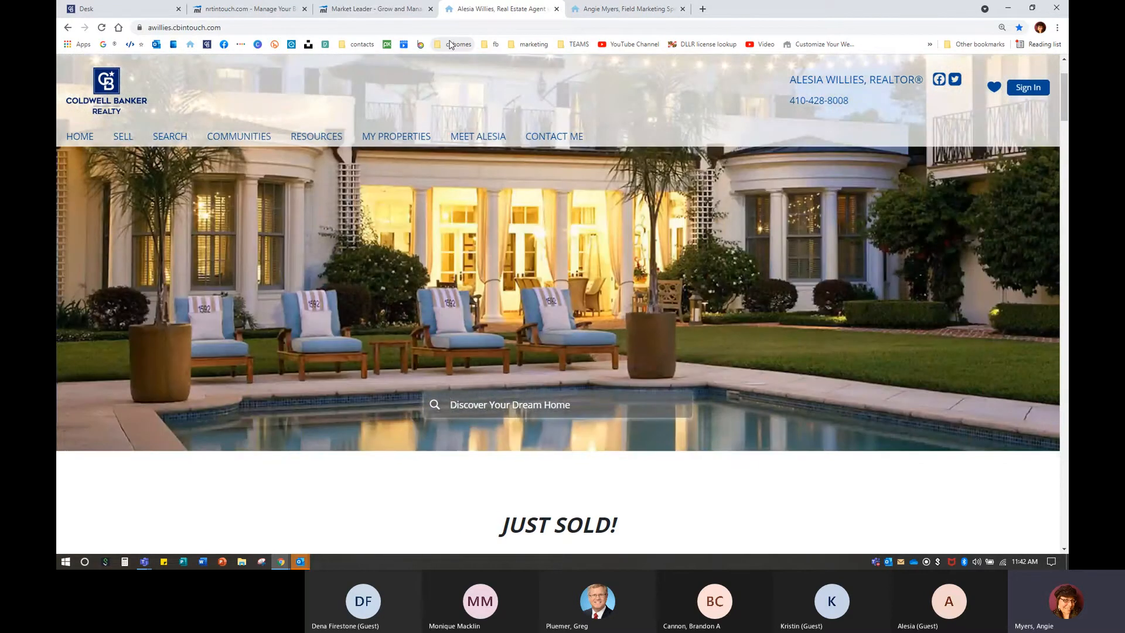
text(21085)
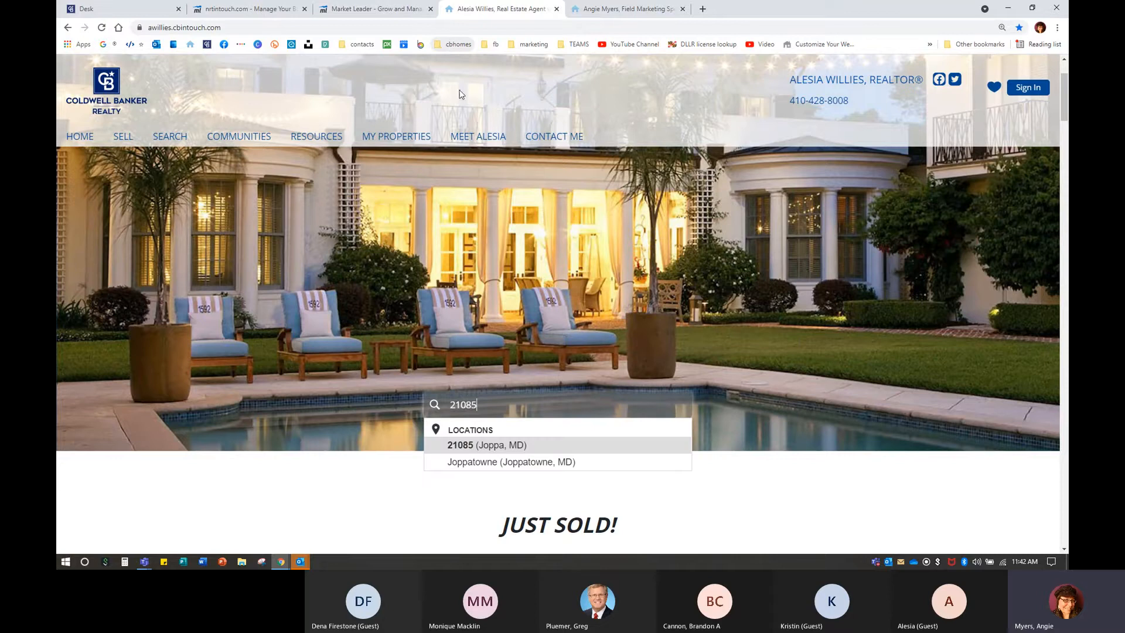
click(461, 450)
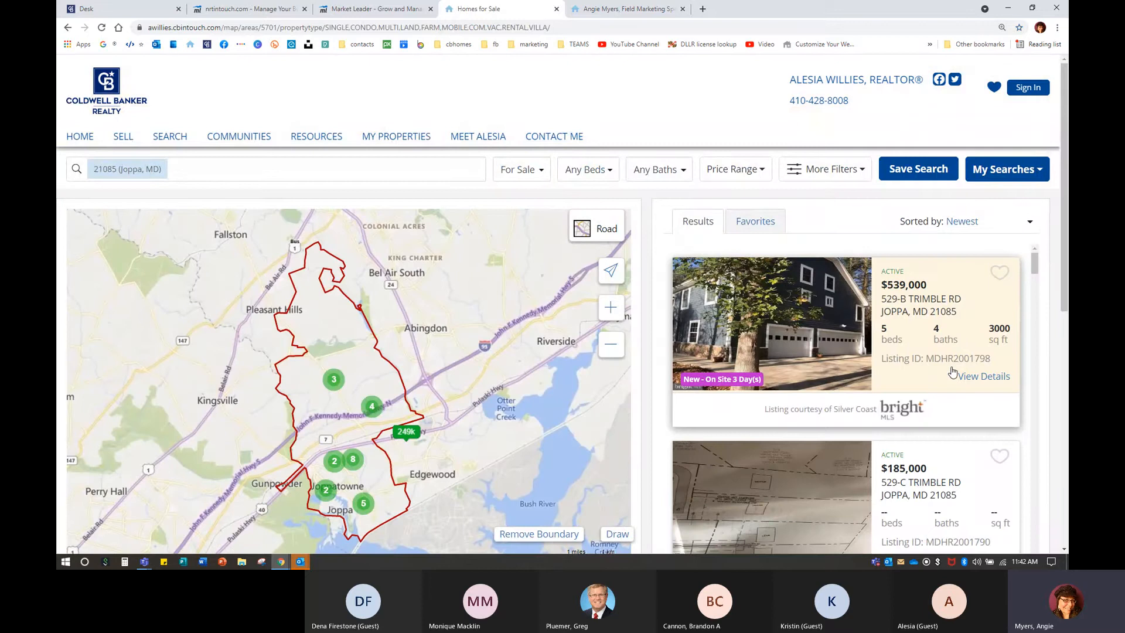
Scroll through the 21085 (Joppa, MD) homes for sale, then return to Website Setup Review.
scroll(914, 358, down, 1)
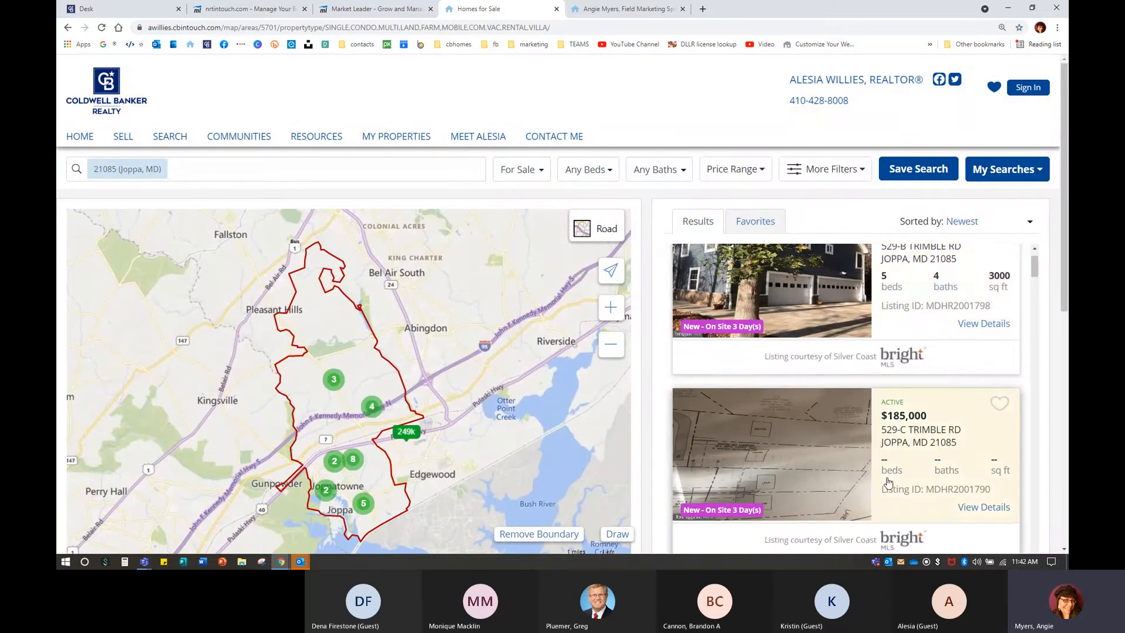
scroll(889, 482, down, 10)
scroll(889, 481, down, 10)
scroll(888, 484, down, 8)
scroll(888, 483, down, 2)
key(ctrl)
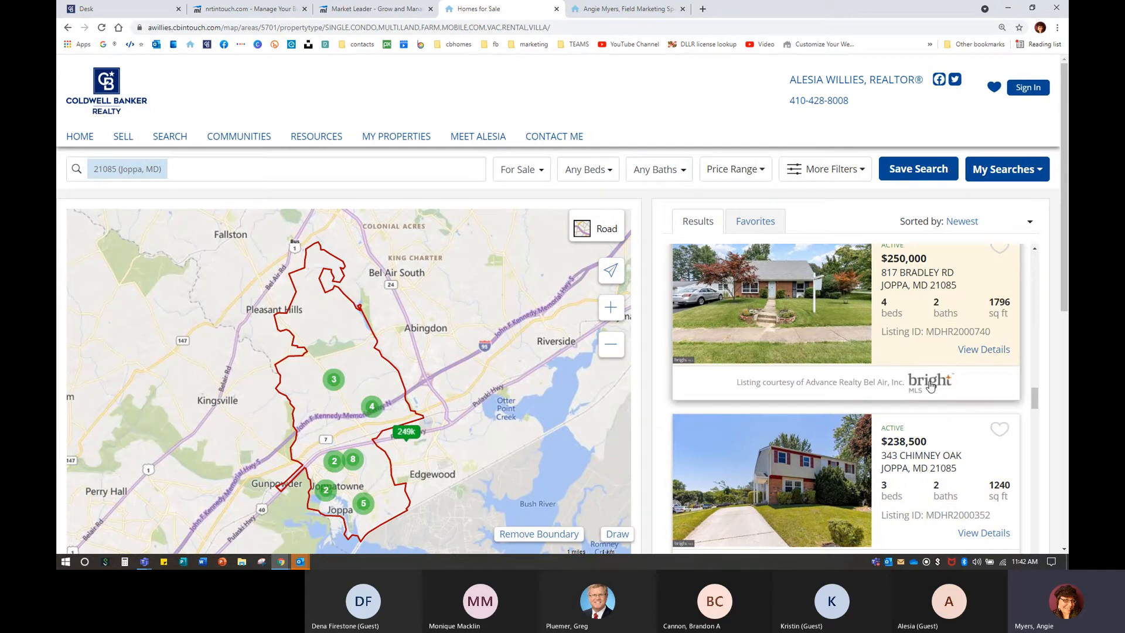
scroll(931, 385, down, 3)
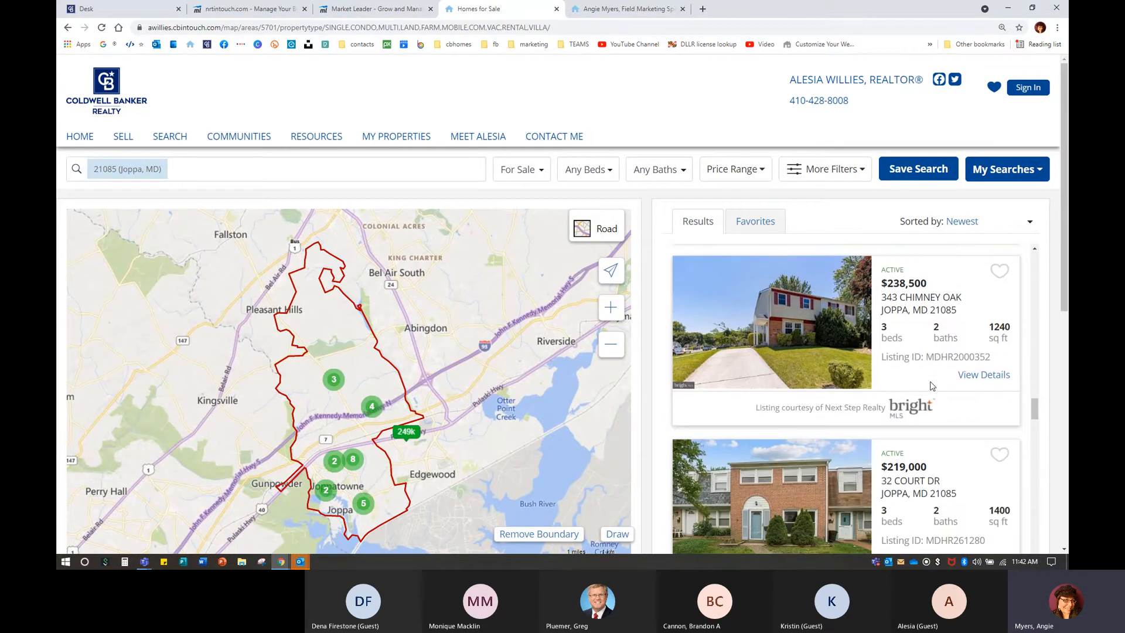
scroll(931, 385, down, 2)
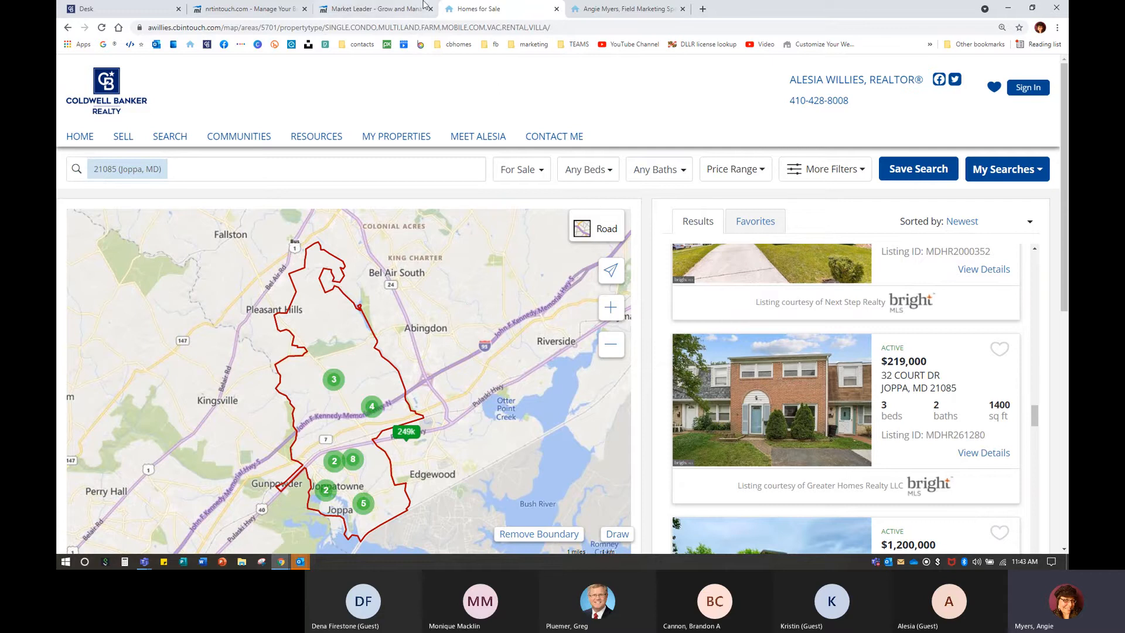
click(387, 9)
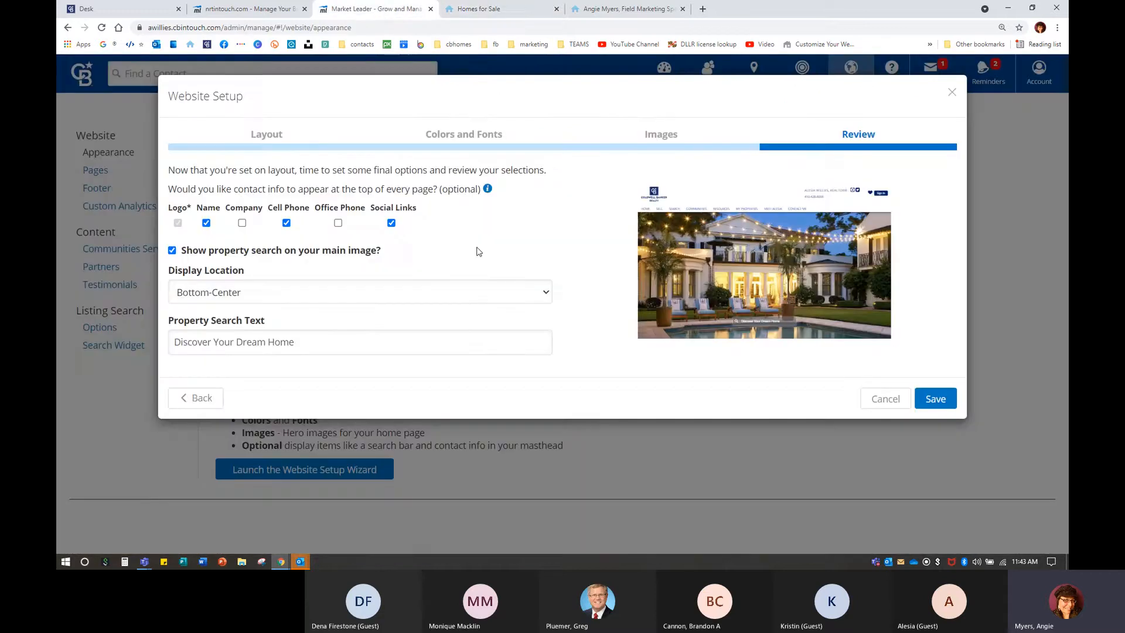
click(223, 296)
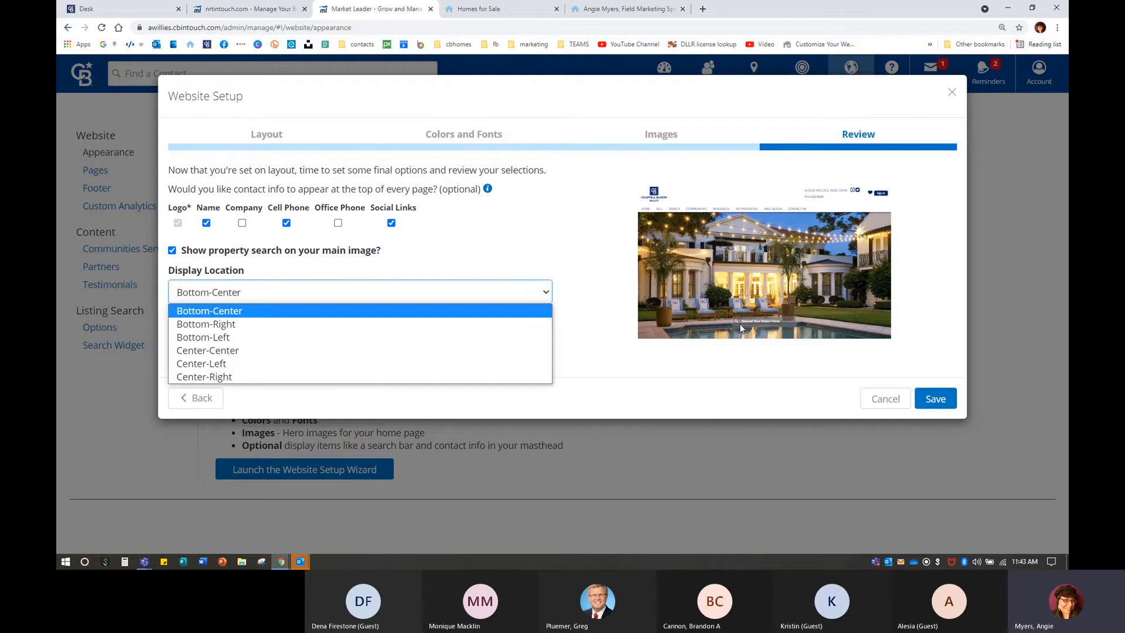
click(209, 351)
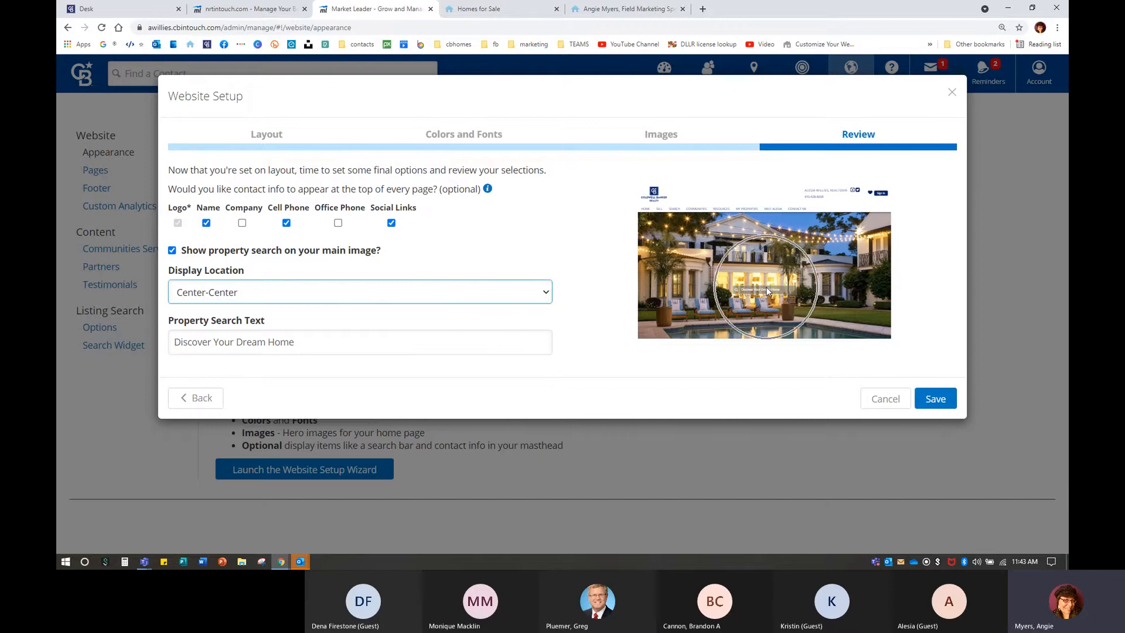
click(234, 296)
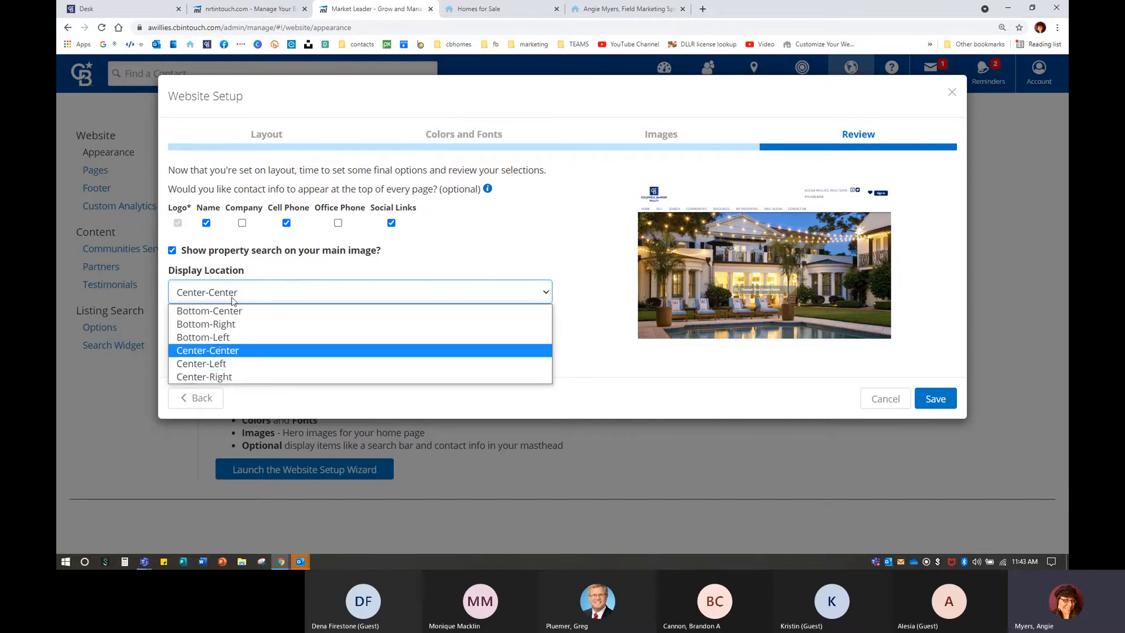
click(228, 377)
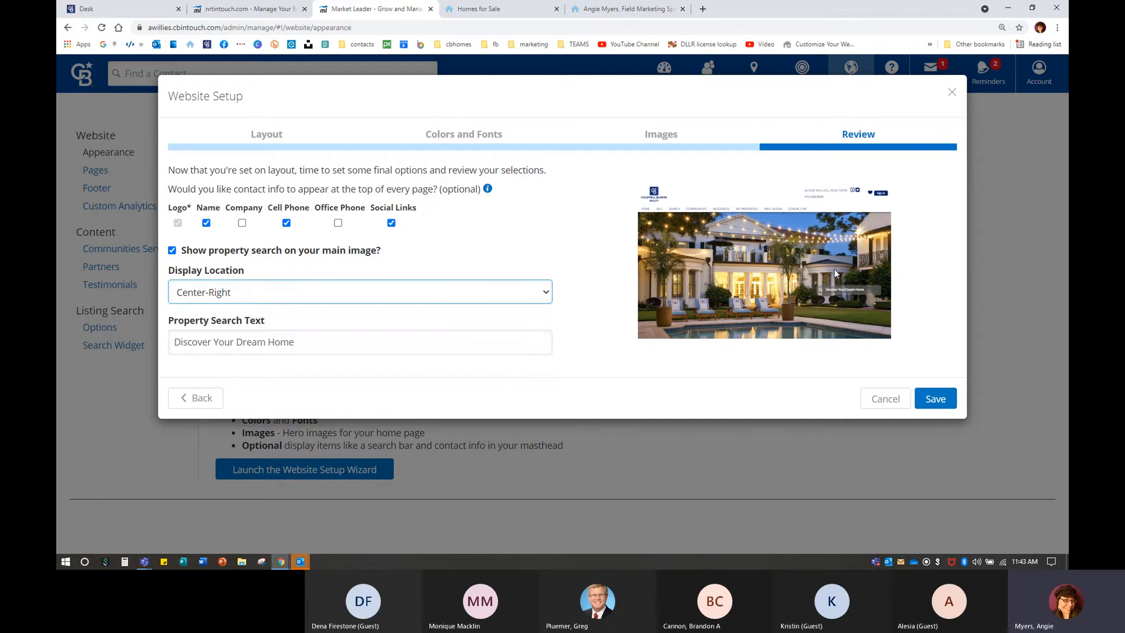
click(211, 291)
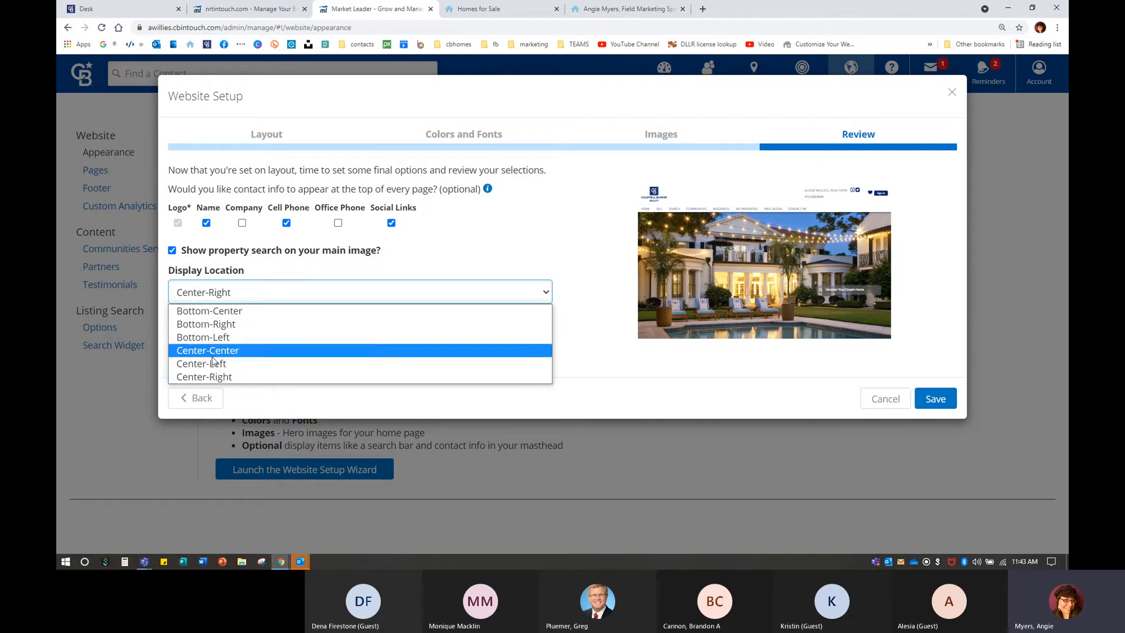
click(210, 311)
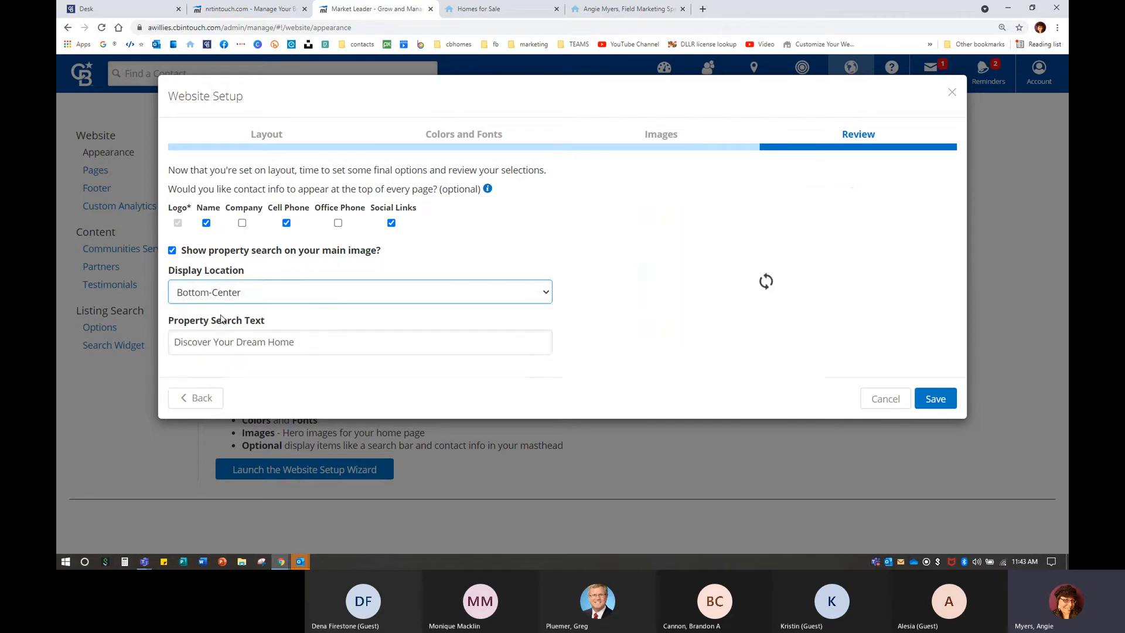
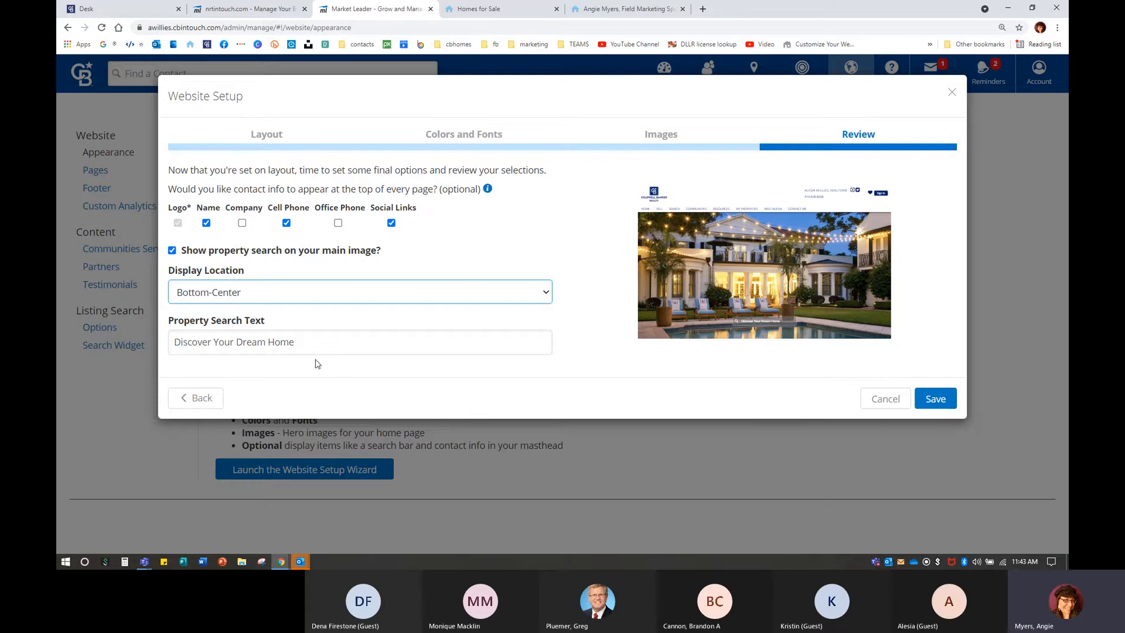
Try 'Search Homes For Sale' as the search headline, then restore 'Discover Your Dream Home'.
drag(303, 338, 82, 345)
key(ctrl+c)
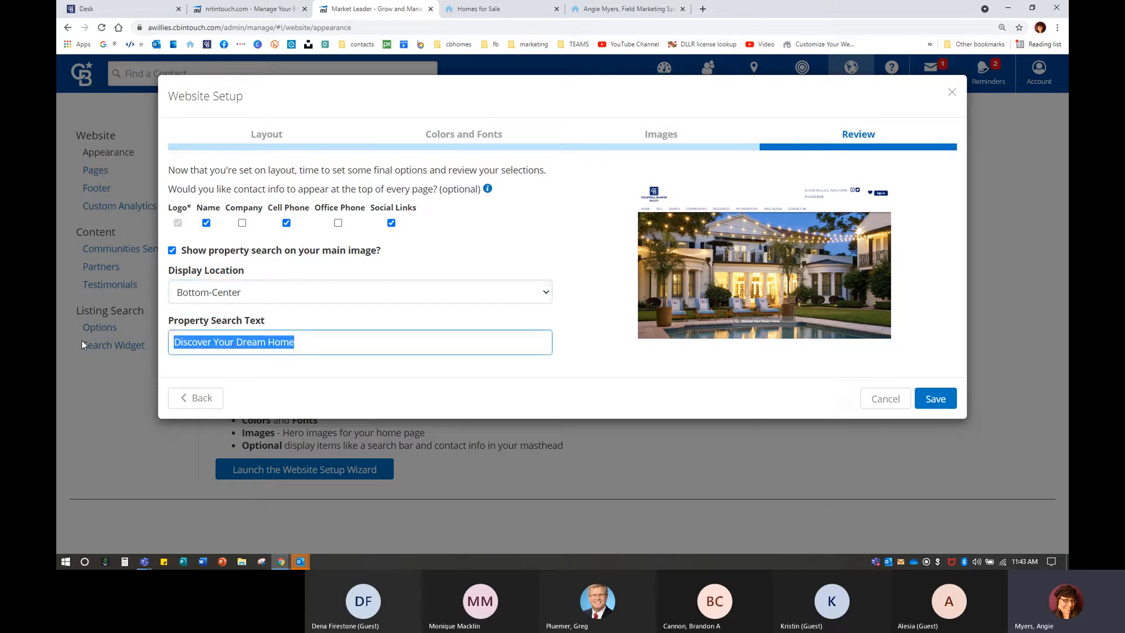
text(Se)
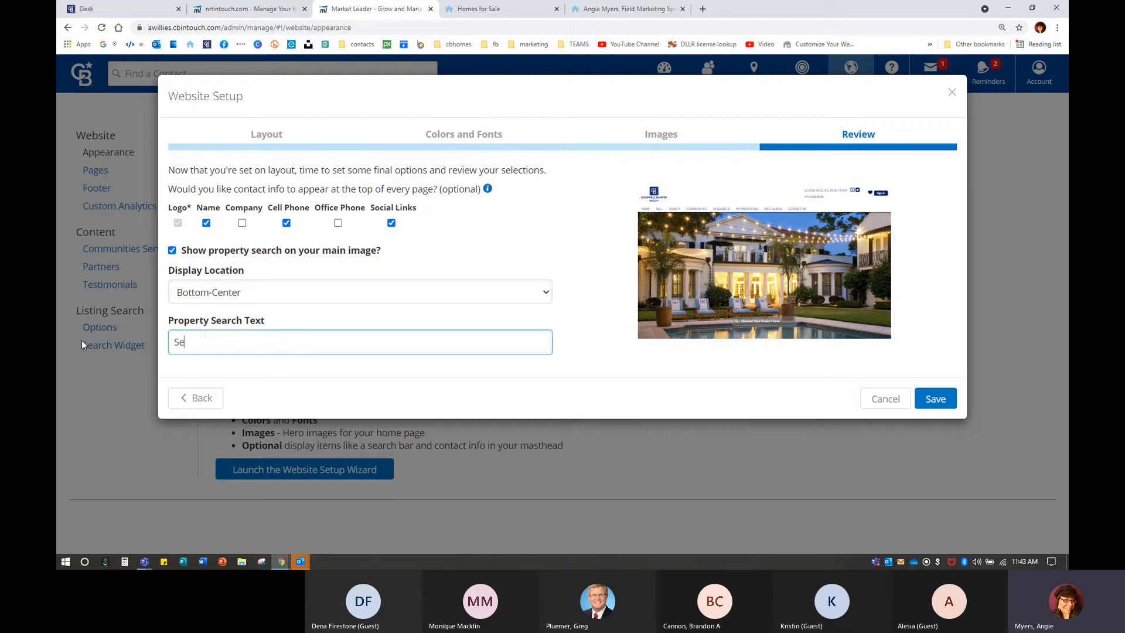
text(arch Homes For Sale)
key(ctrl+a)
key(ctrl+v)
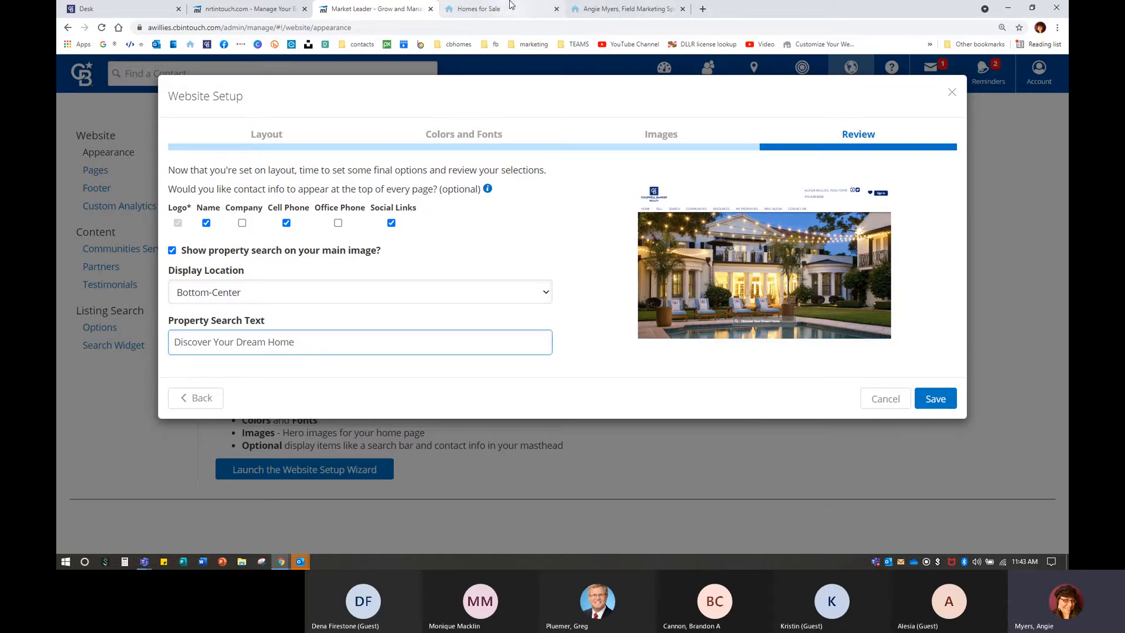
click(479, 9)
click(65, 145)
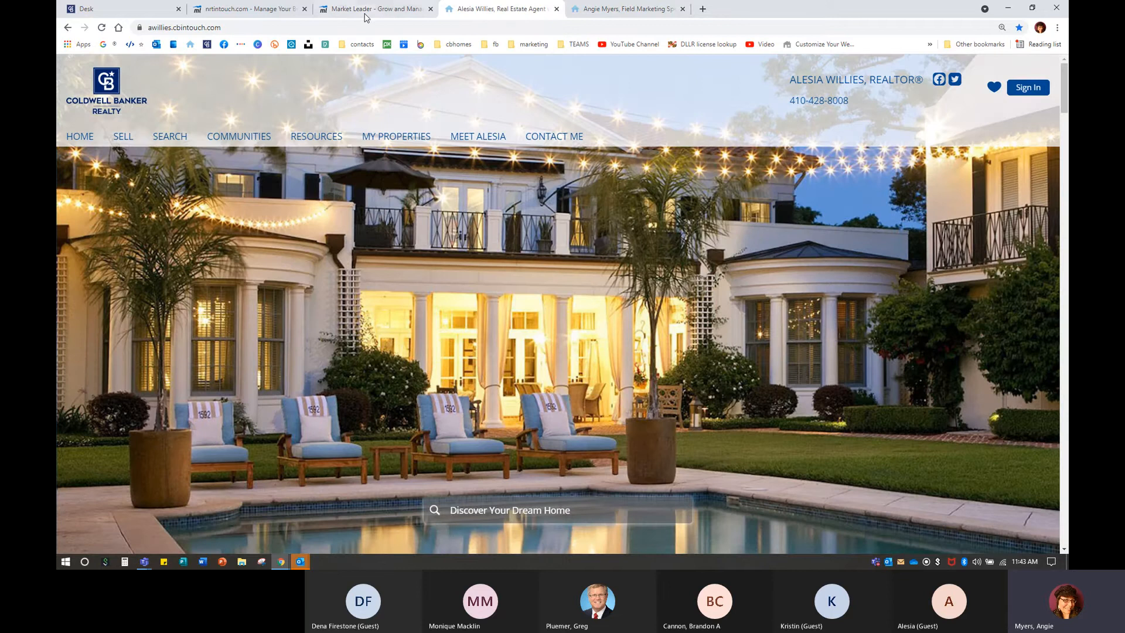
click(367, 13)
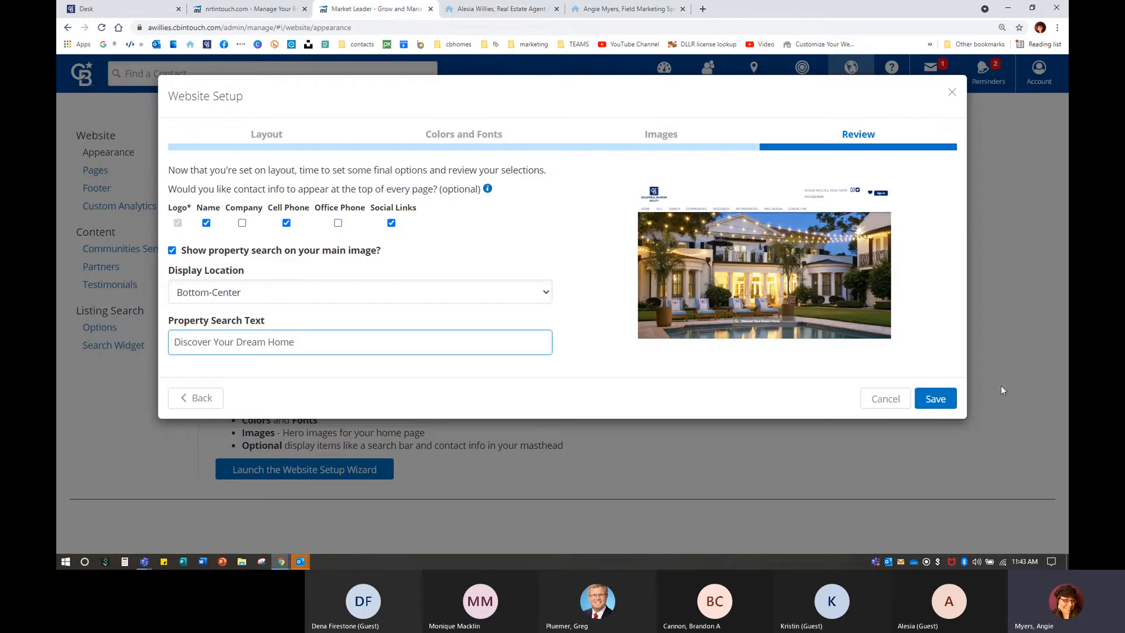
Save the website setup and reload the live site to confirm the new search bar.
click(931, 402)
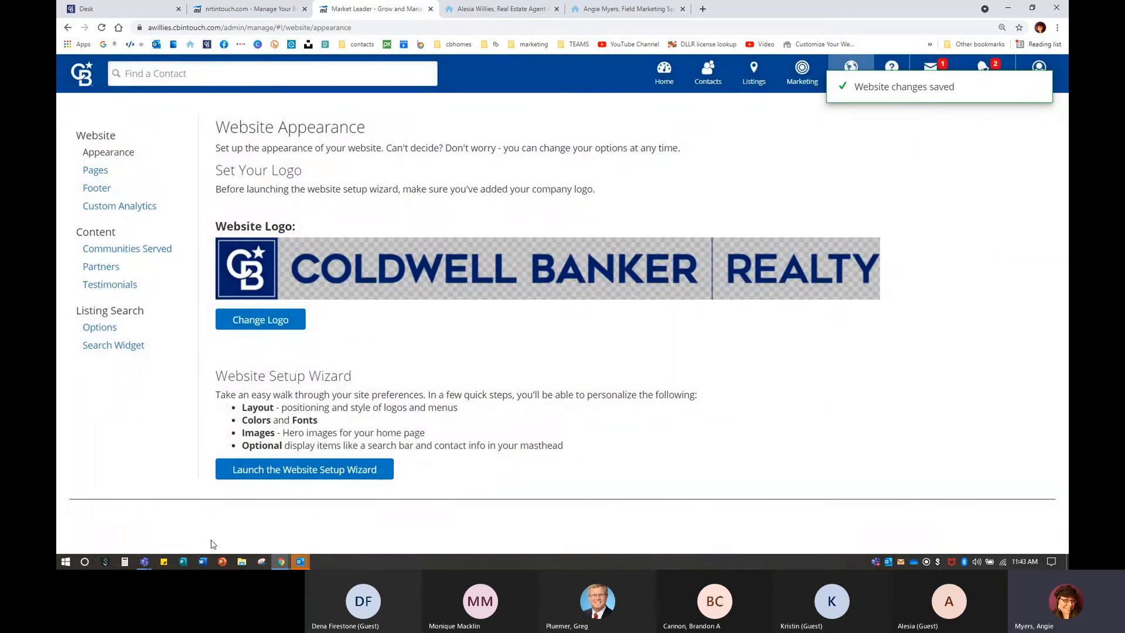
click(485, 8)
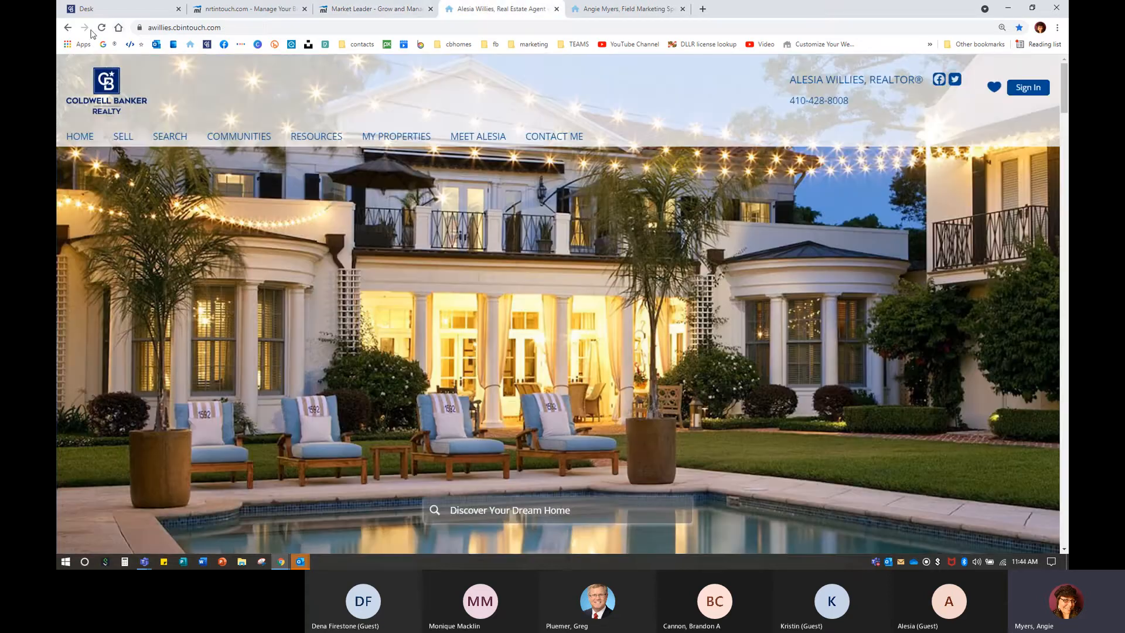
click(101, 28)
click(373, 9)
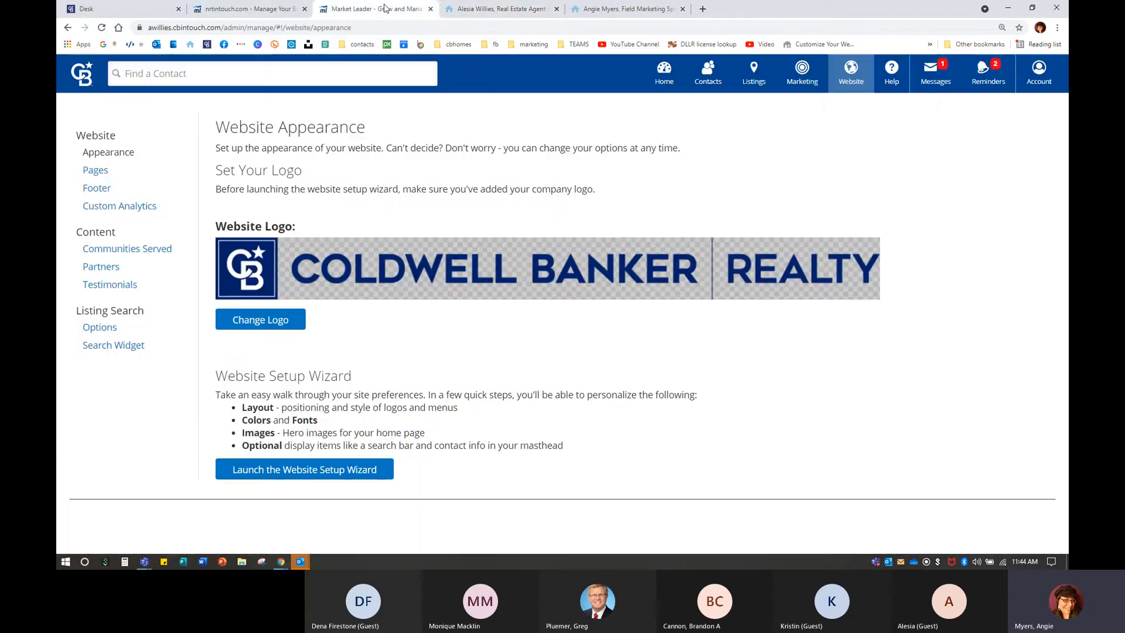
mouse_move(852, 79)
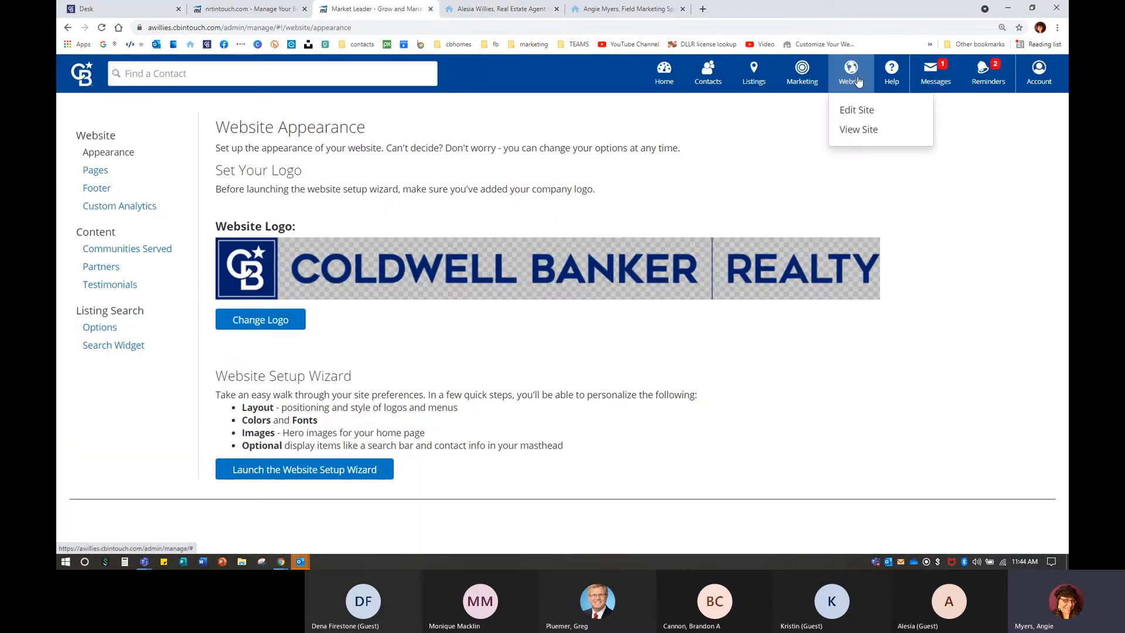
click(865, 130)
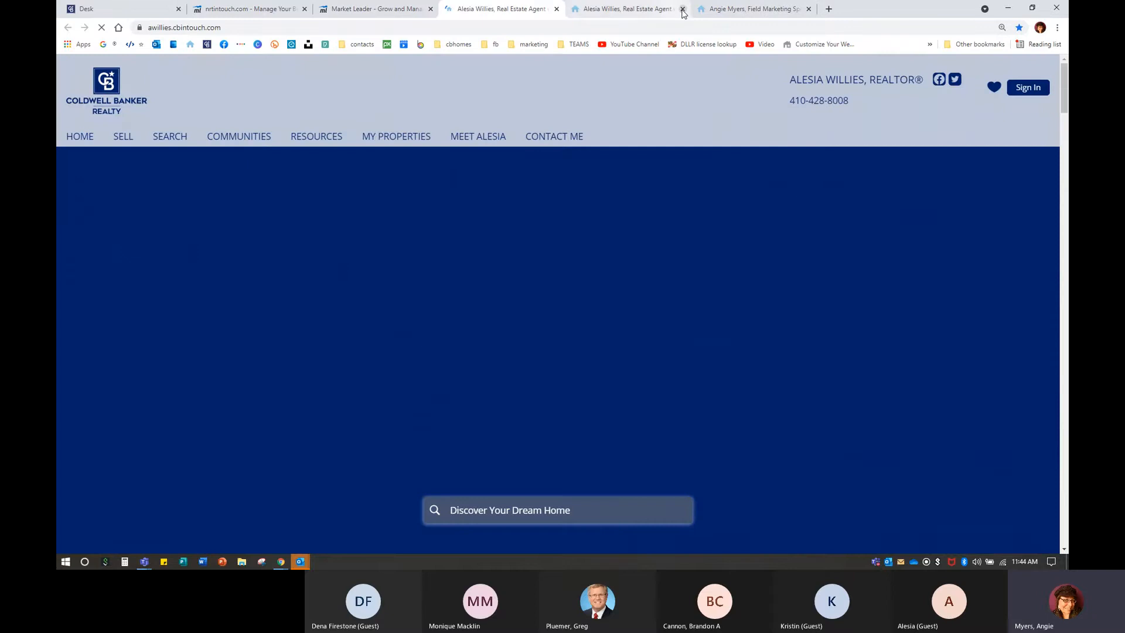
click(682, 8)
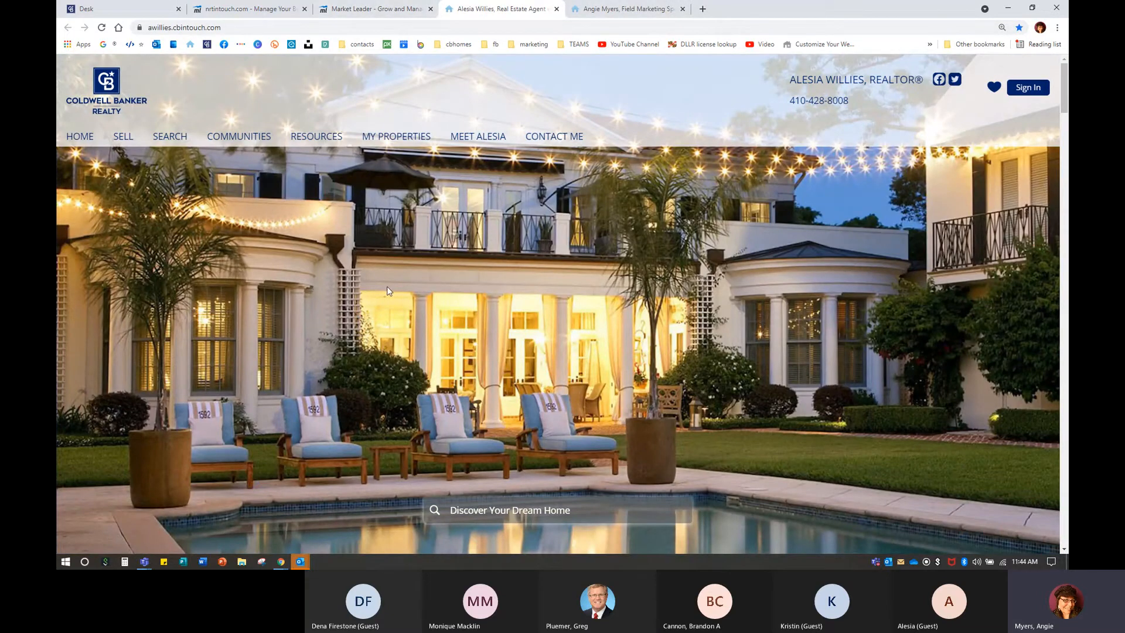
click(370, 9)
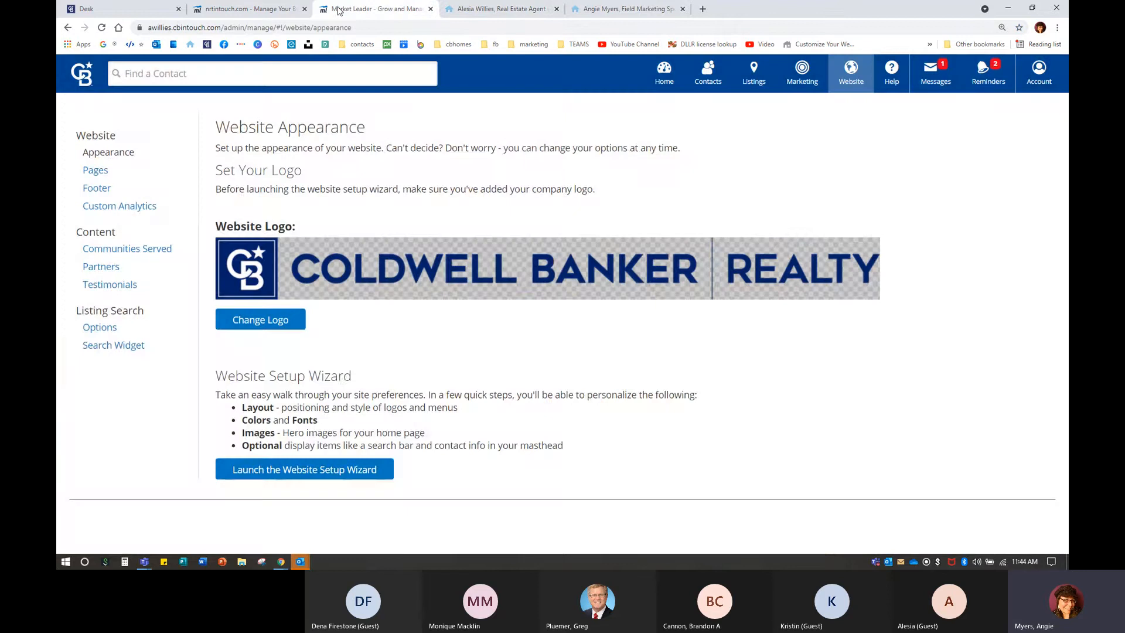
click(297, 472)
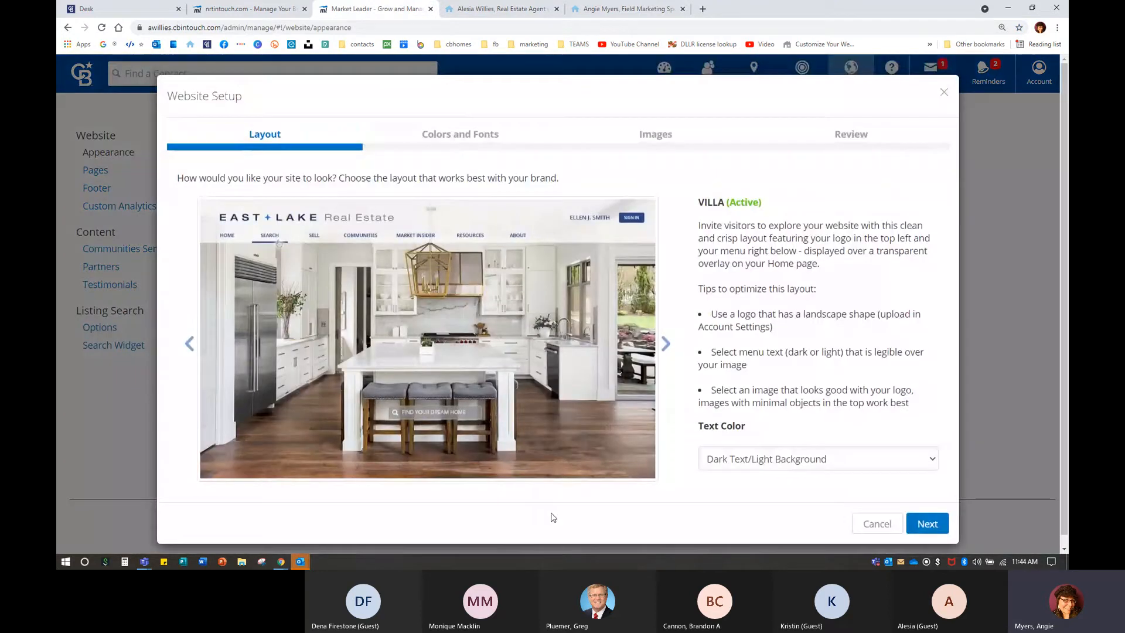
click(934, 529)
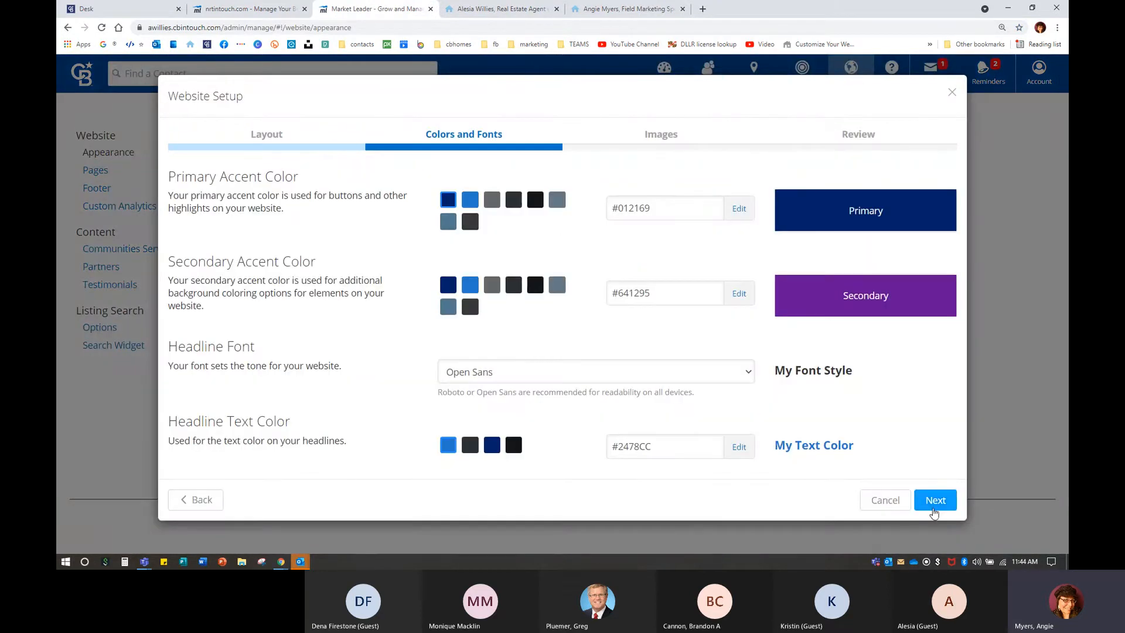
click(934, 501)
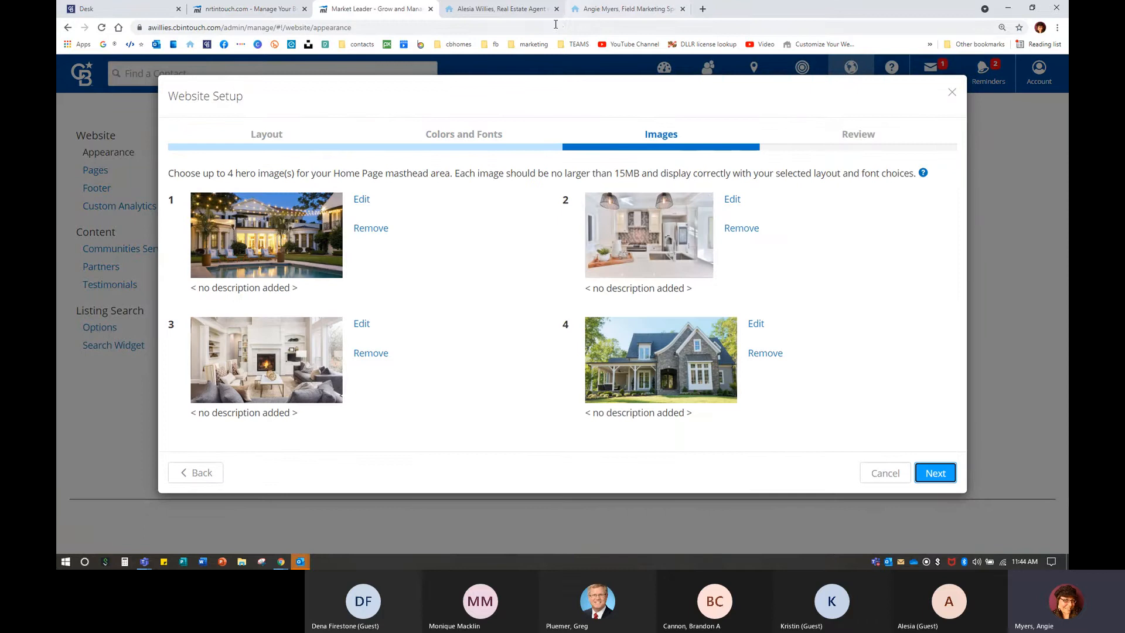
click(476, 6)
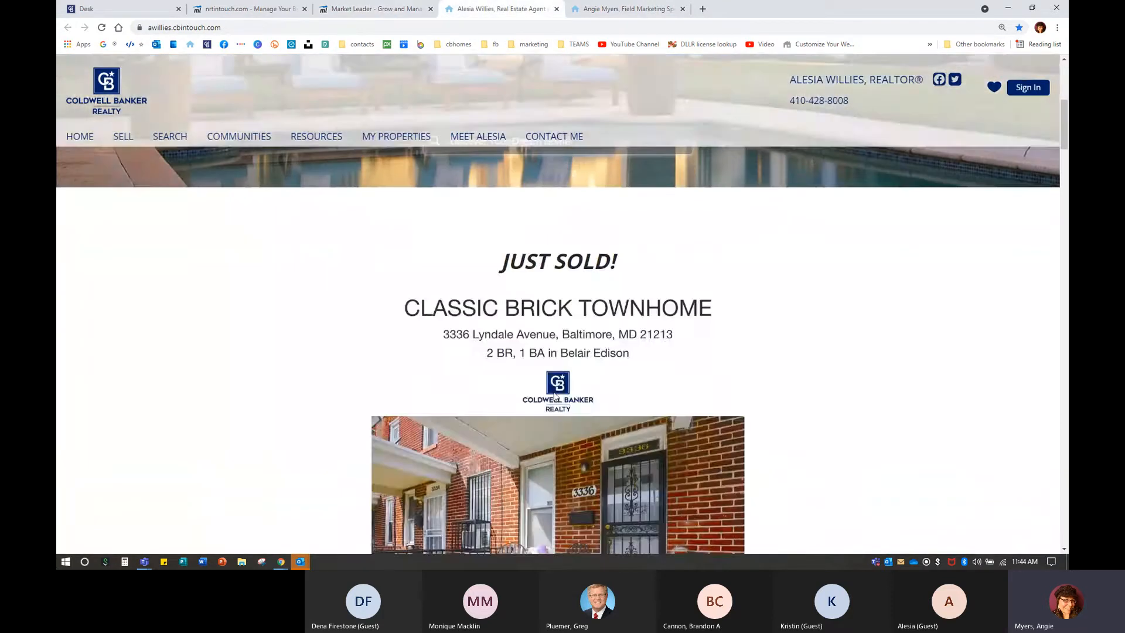
scroll(555, 396, down, 15)
scroll(555, 397, down, 15)
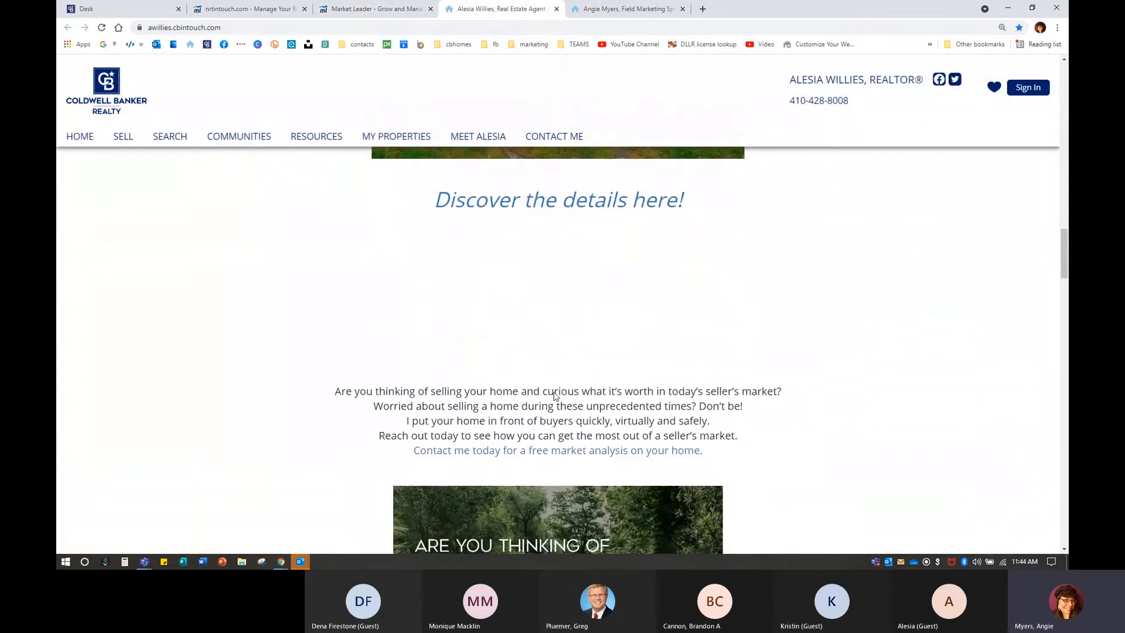
scroll(556, 398, down, 15)
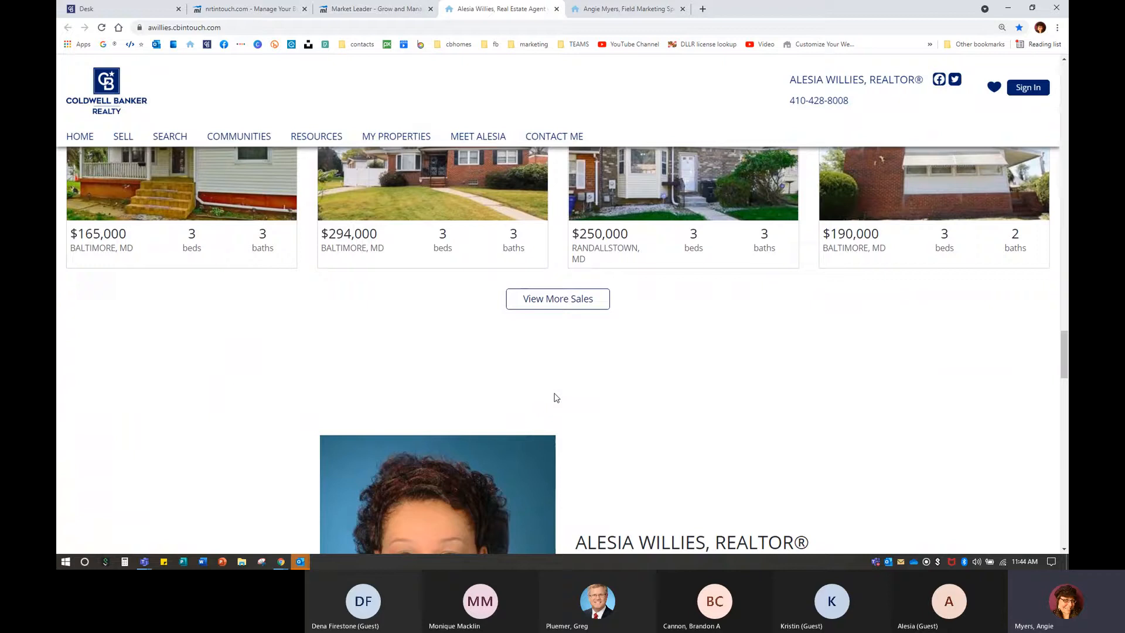
scroll(556, 397, down, 12)
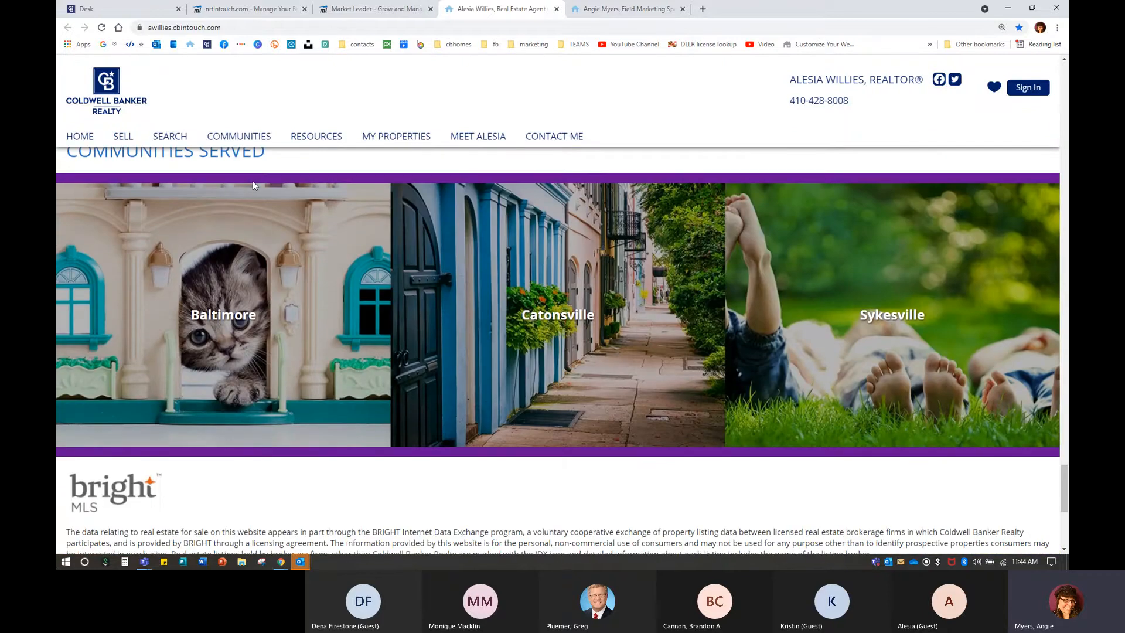
click(375, 452)
click(377, 9)
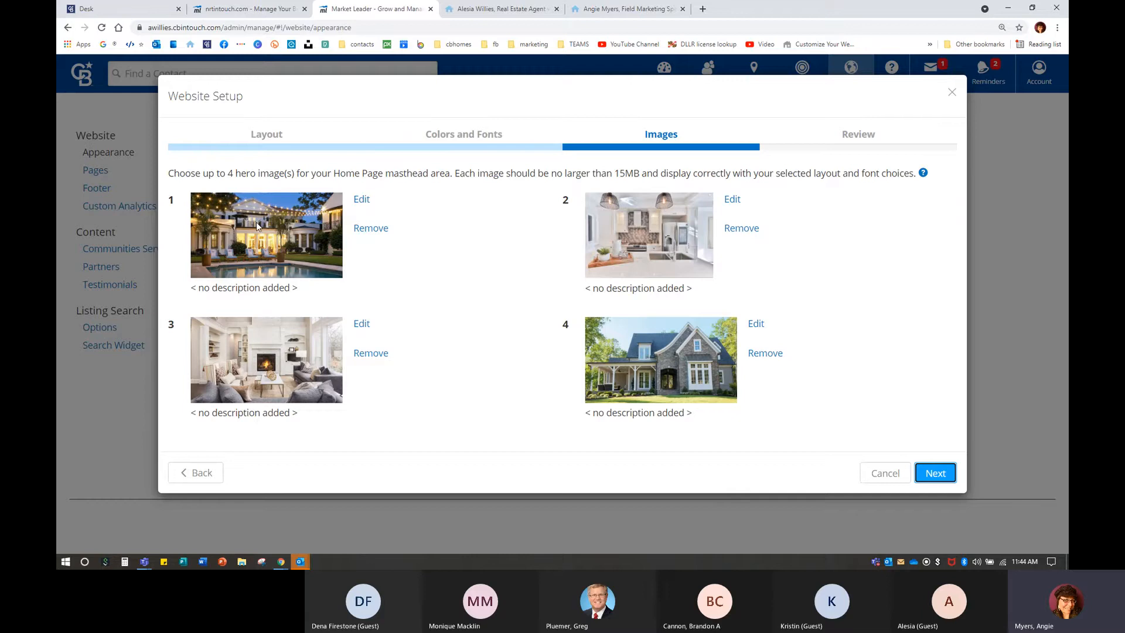
click(885, 474)
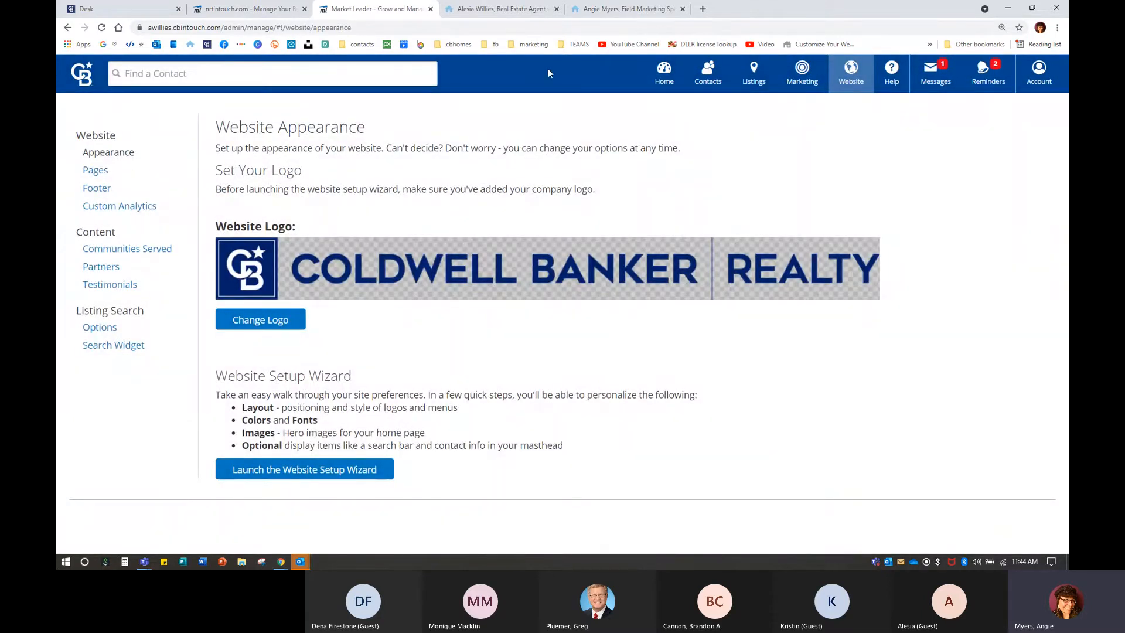
Compare the live site's home page and hero slideshow with the Website Appearance admin page.
click(515, 13)
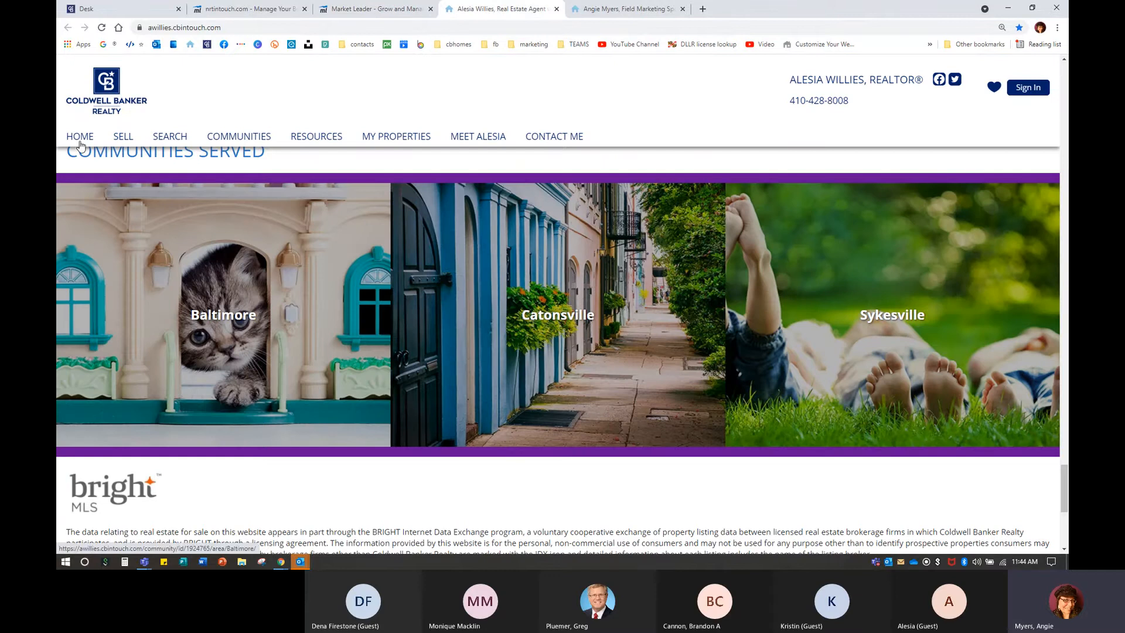
click(114, 136)
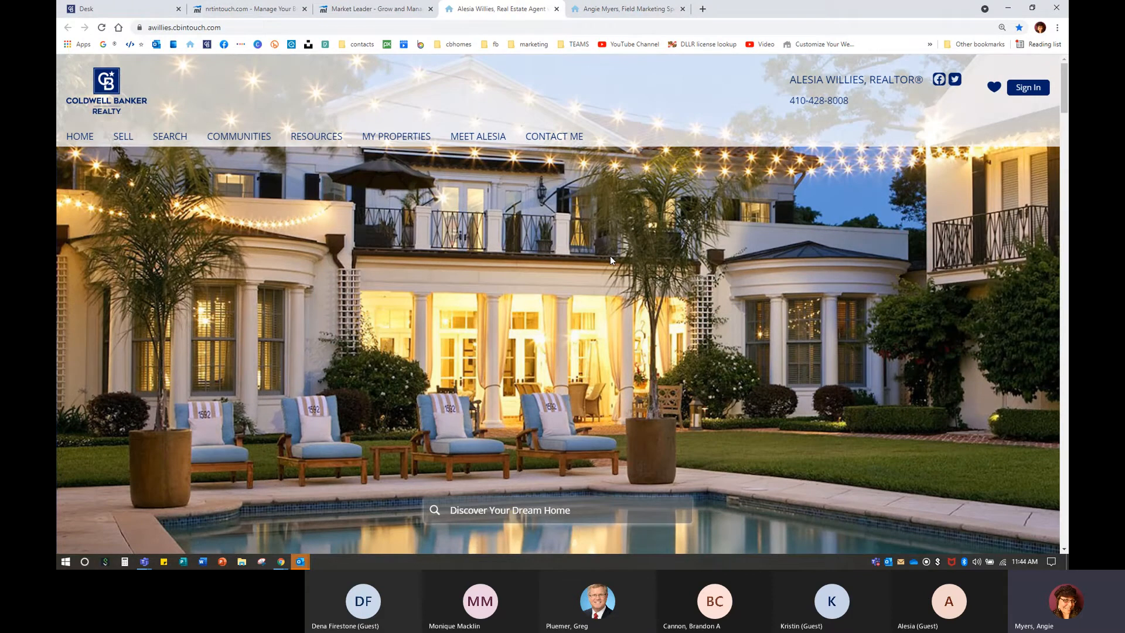
click(377, 8)
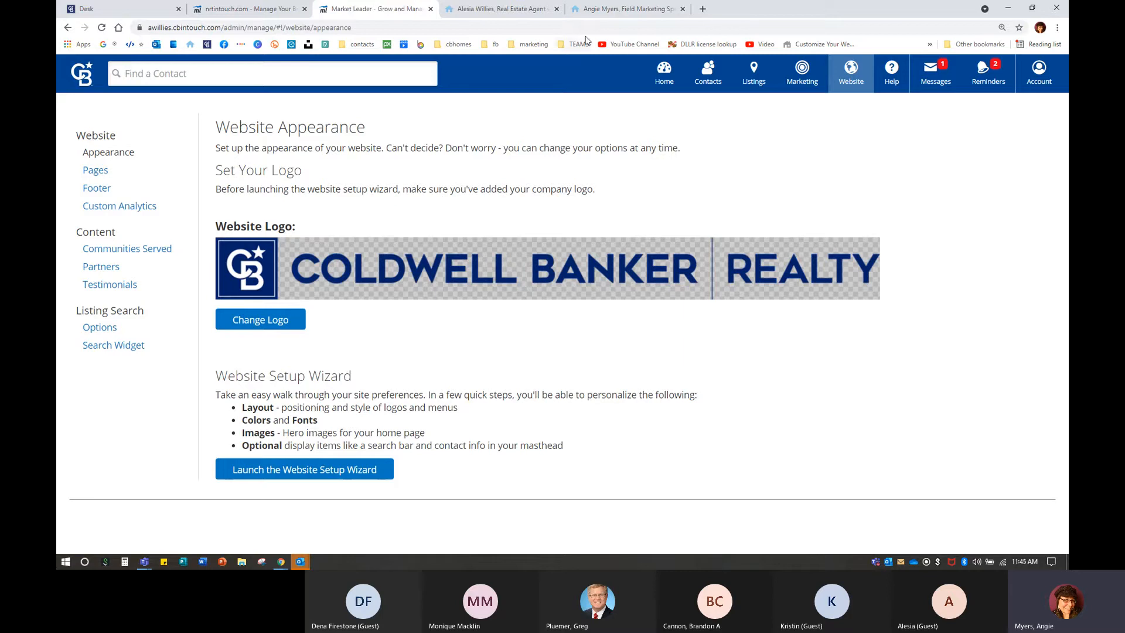
click(496, 13)
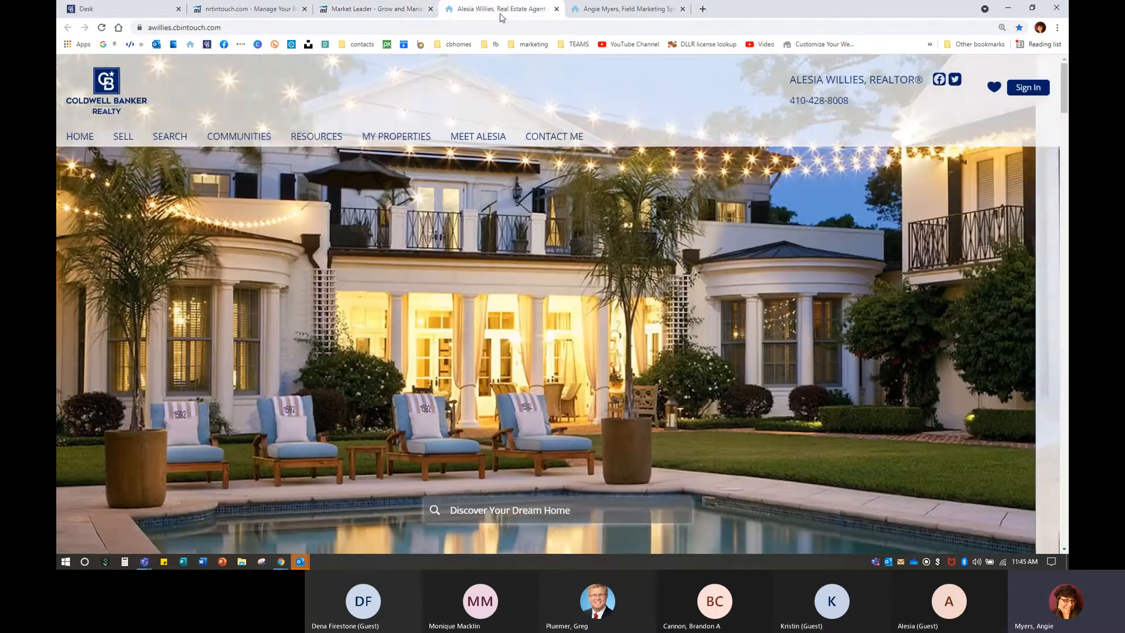
click(357, 11)
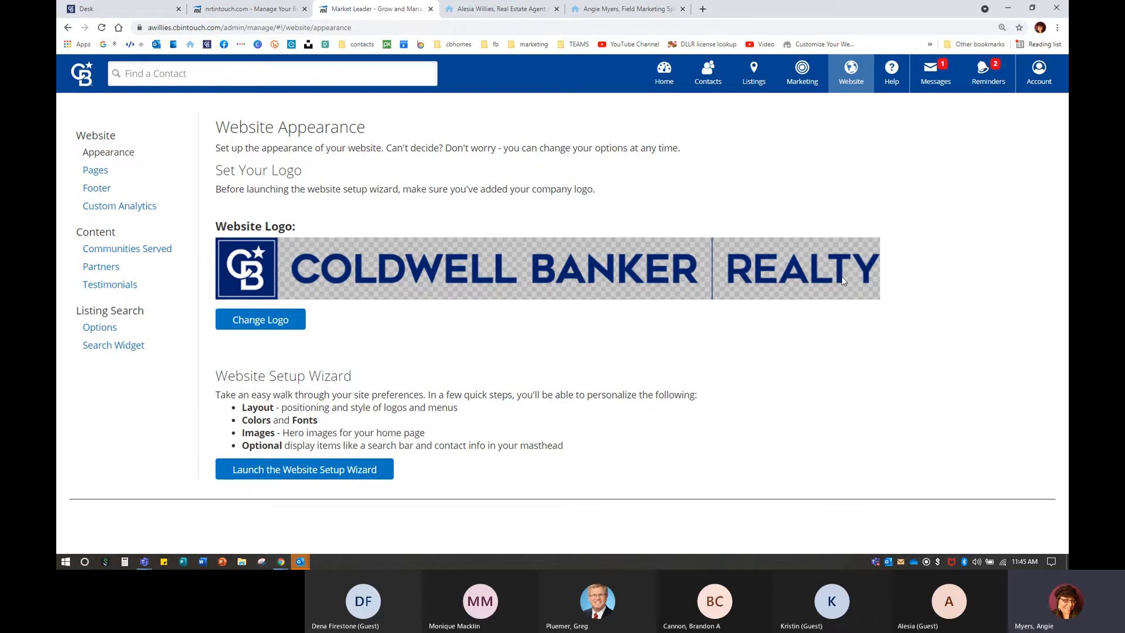
Scroll through the live site and another agent's site for comparison, then return to the admin.
click(490, 13)
scroll(592, 368, down, 10)
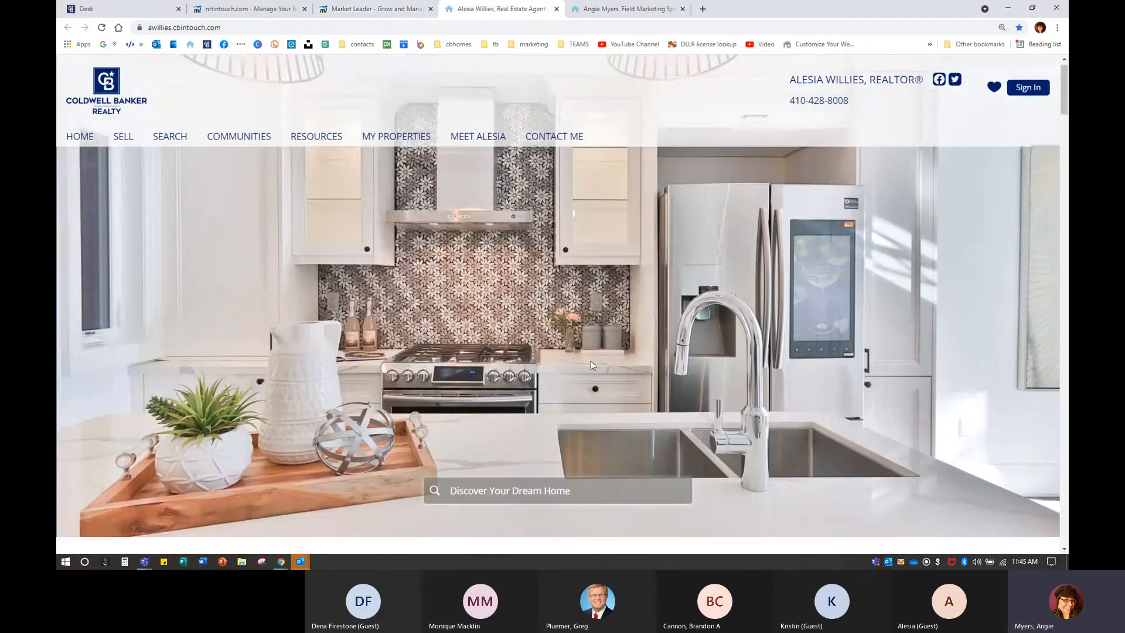
scroll(592, 367, down, 20)
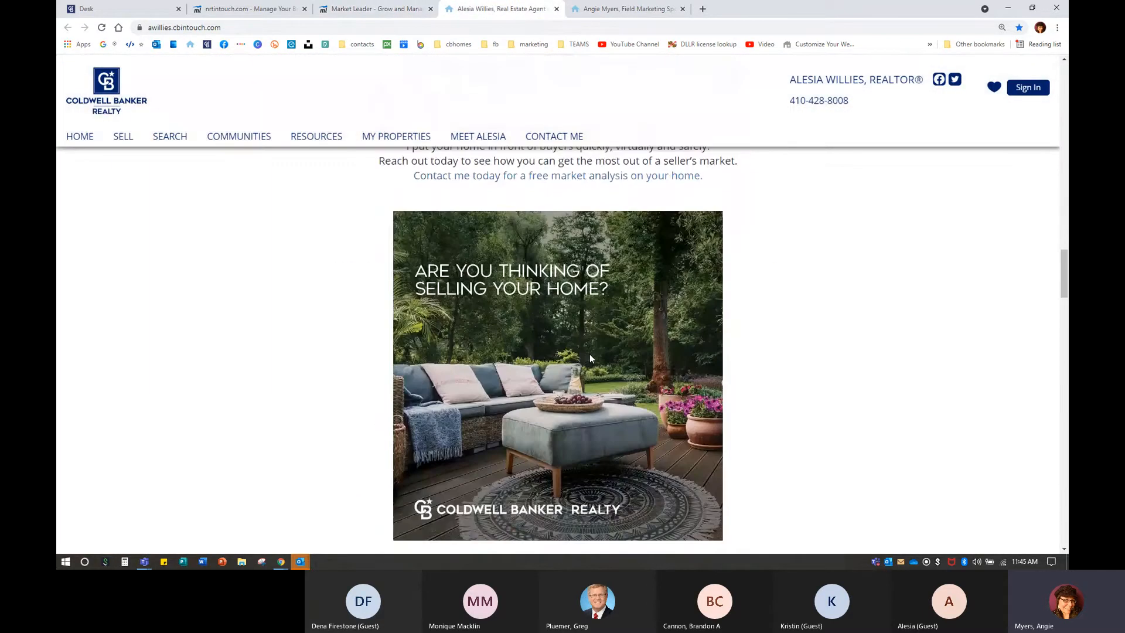
scroll(590, 356, down, 15)
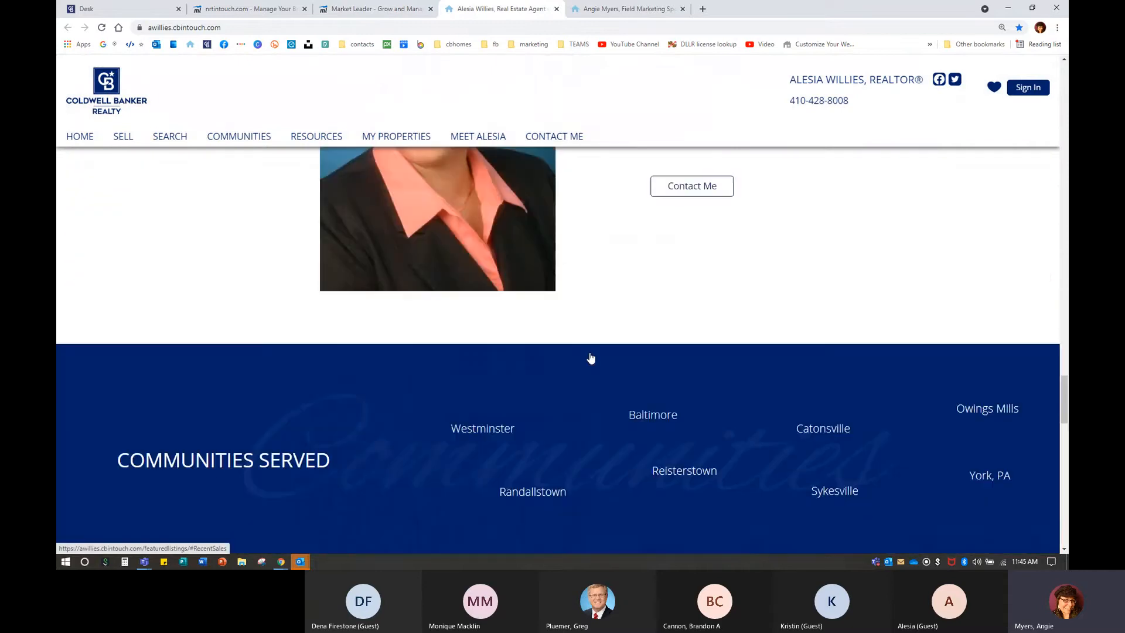
scroll(589, 356, down, 13)
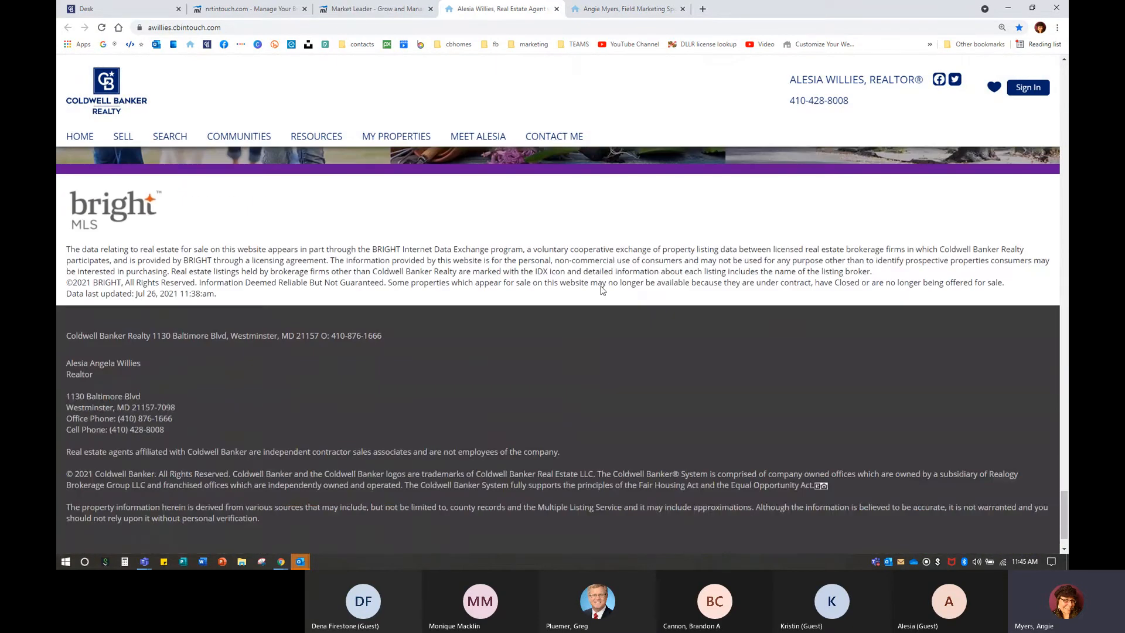
click(627, 9)
scroll(582, 420, down, 5)
scroll(582, 420, down, 15)
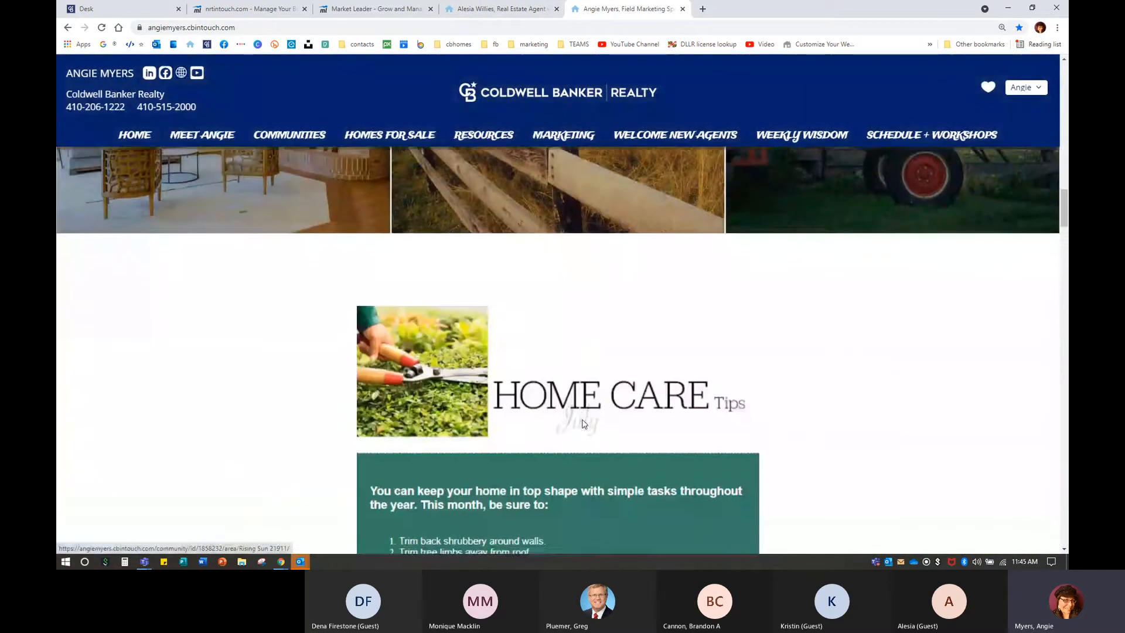
scroll(583, 420, down, 15)
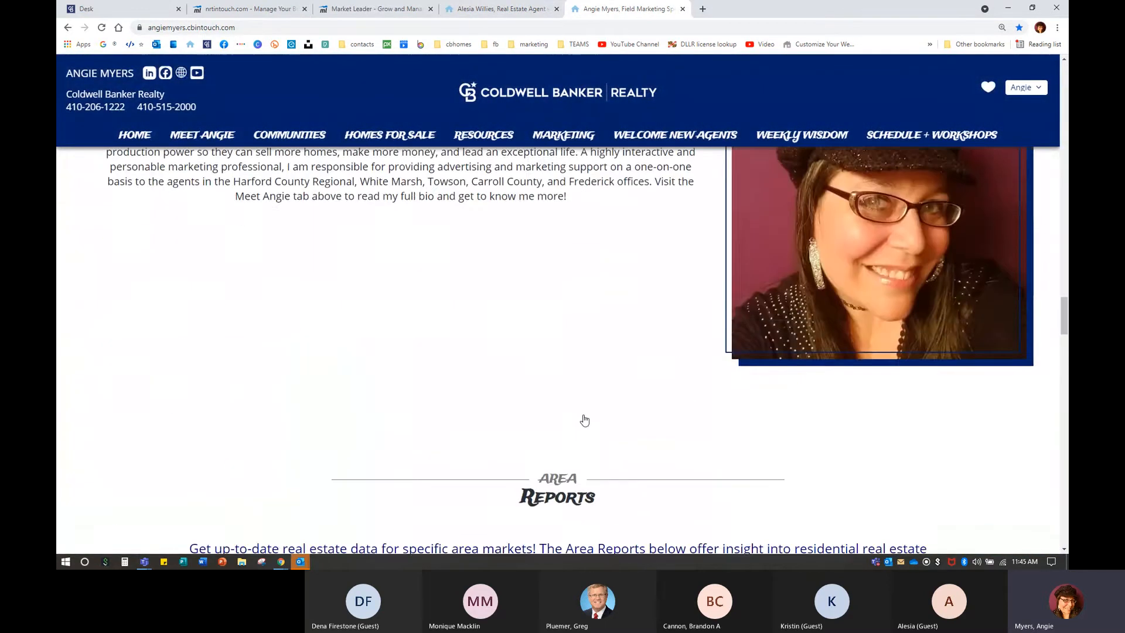
scroll(584, 418, down, 20)
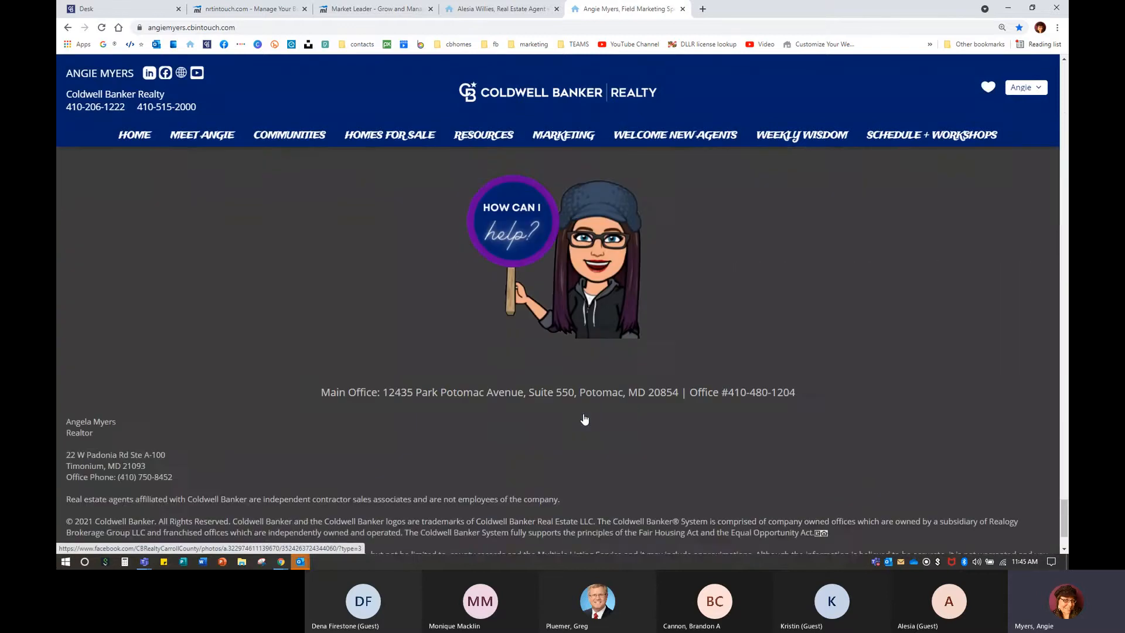
click(1062, 107)
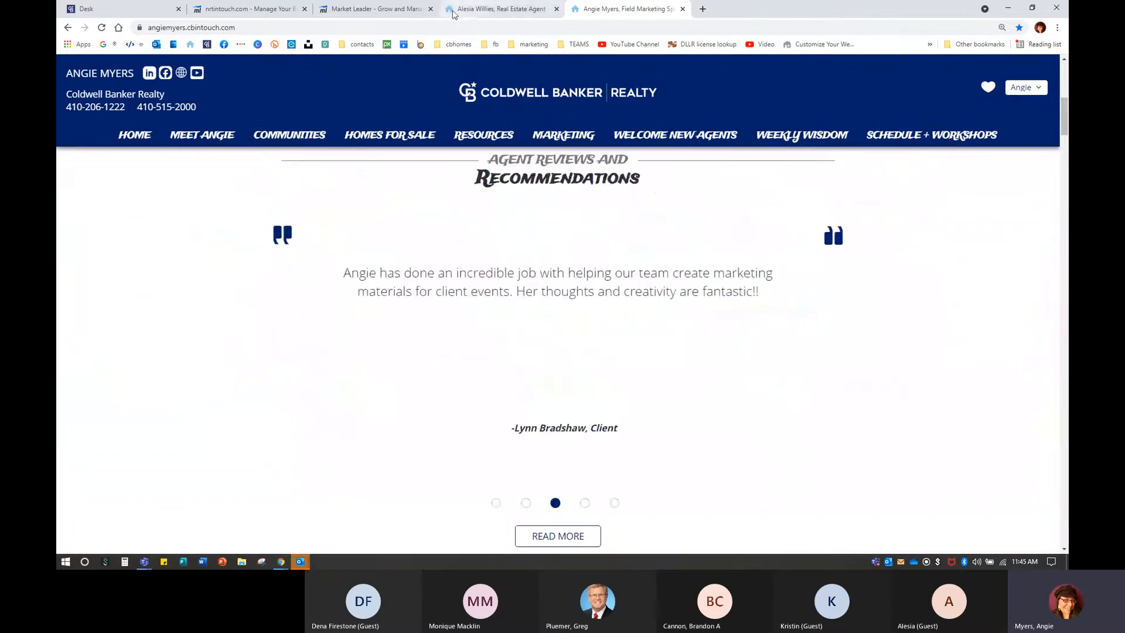
click(371, 8)
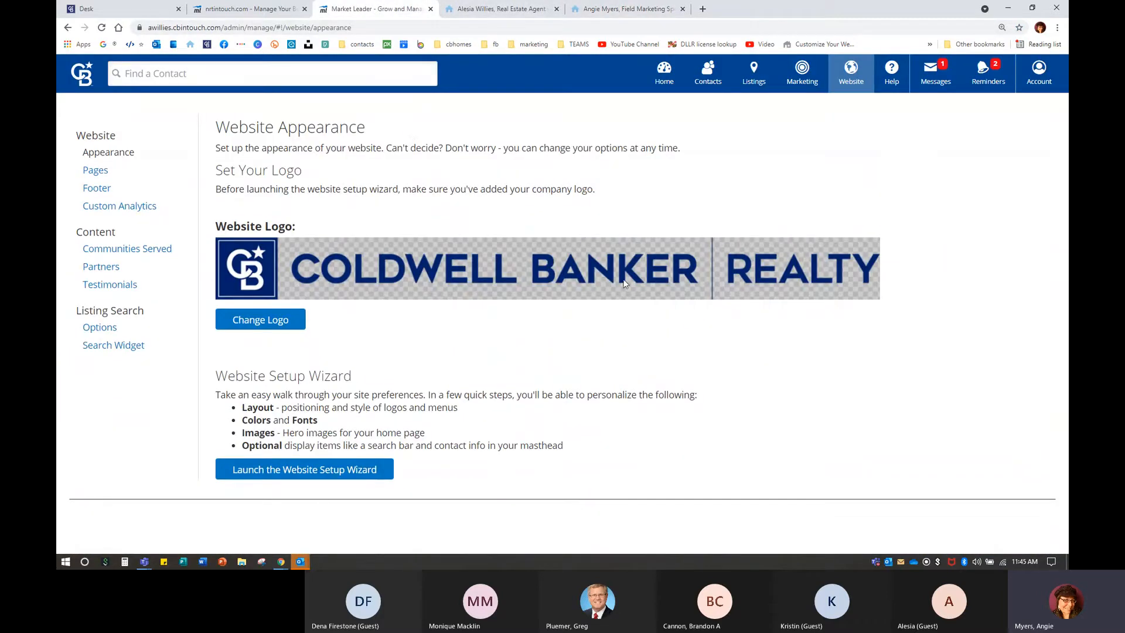
Open the Home page in the page editor and compare it with the live agent site.
click(94, 171)
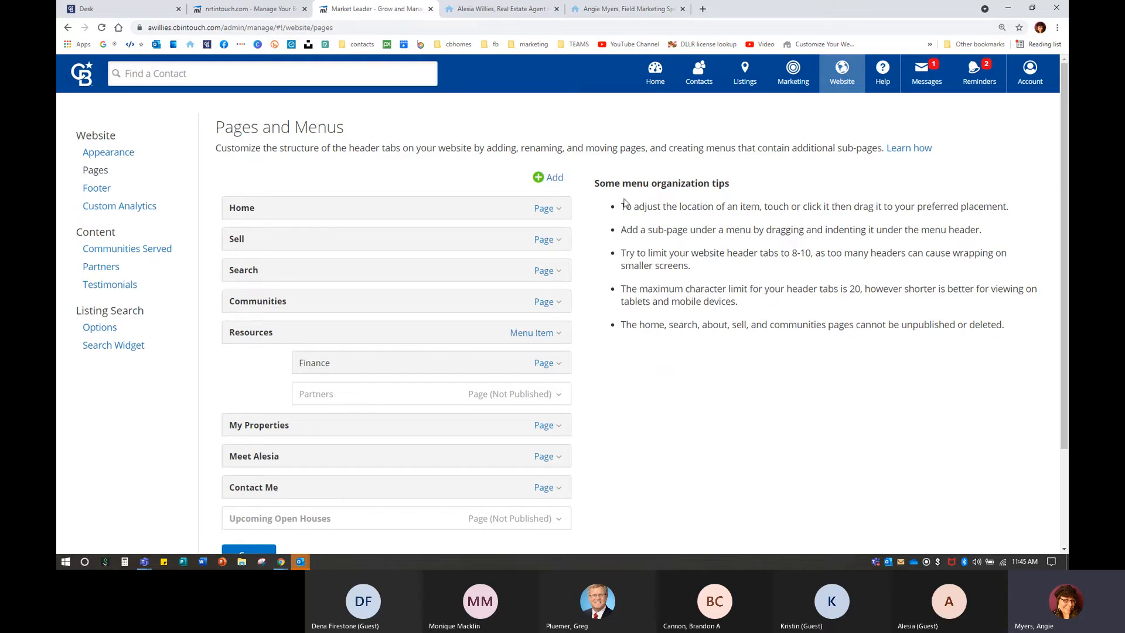
click(551, 209)
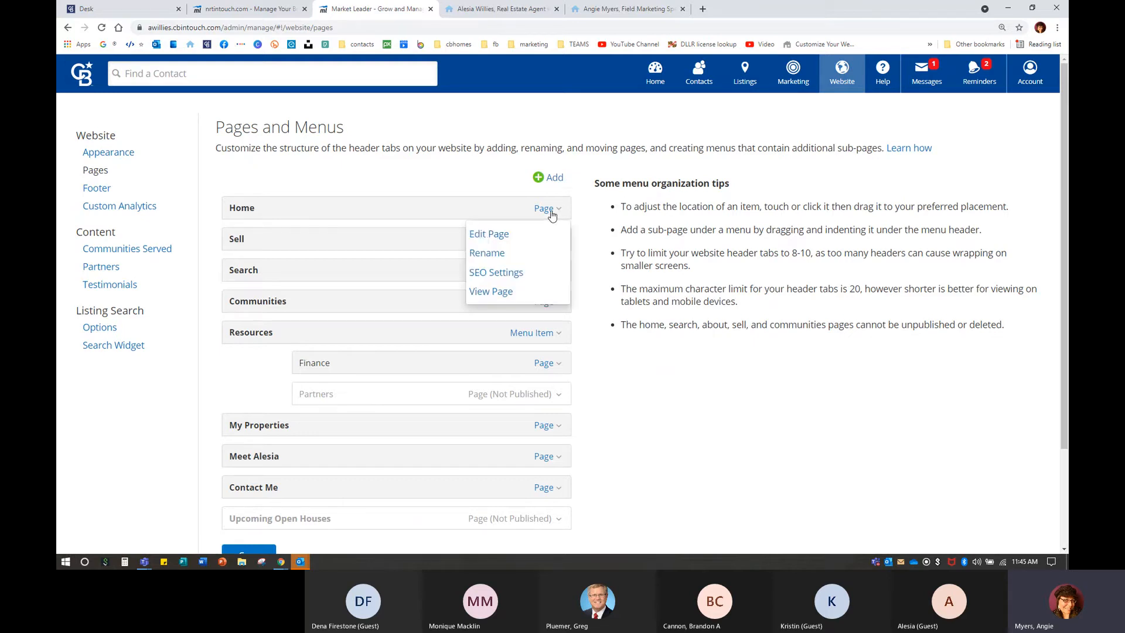
click(478, 234)
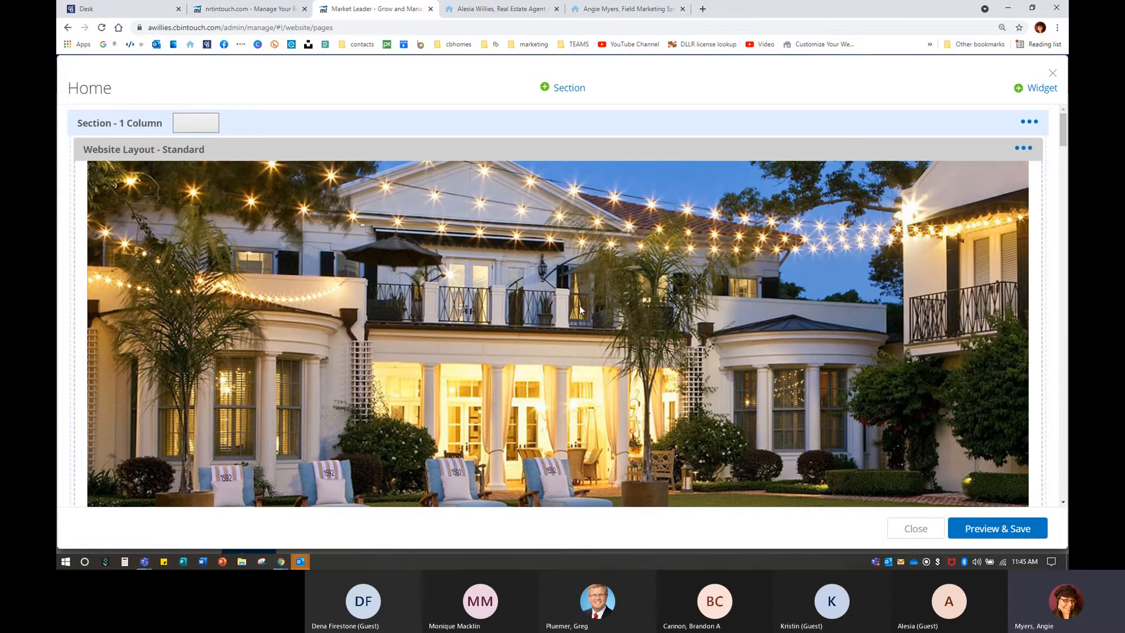
click(478, 9)
scroll(593, 357, up, 10)
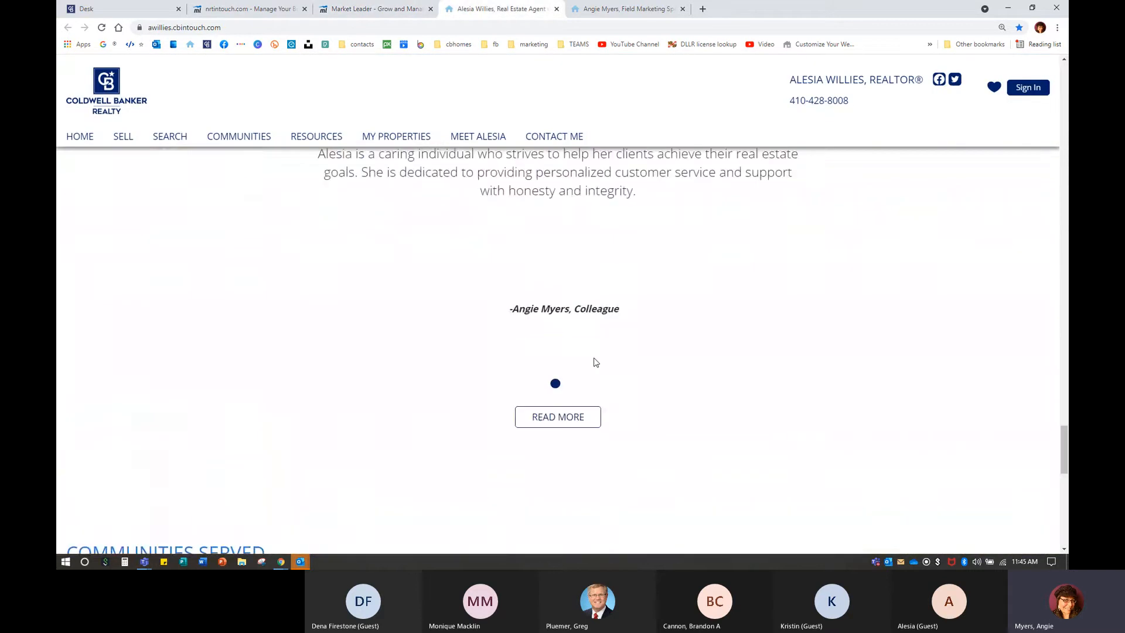
scroll(593, 359, up, 15)
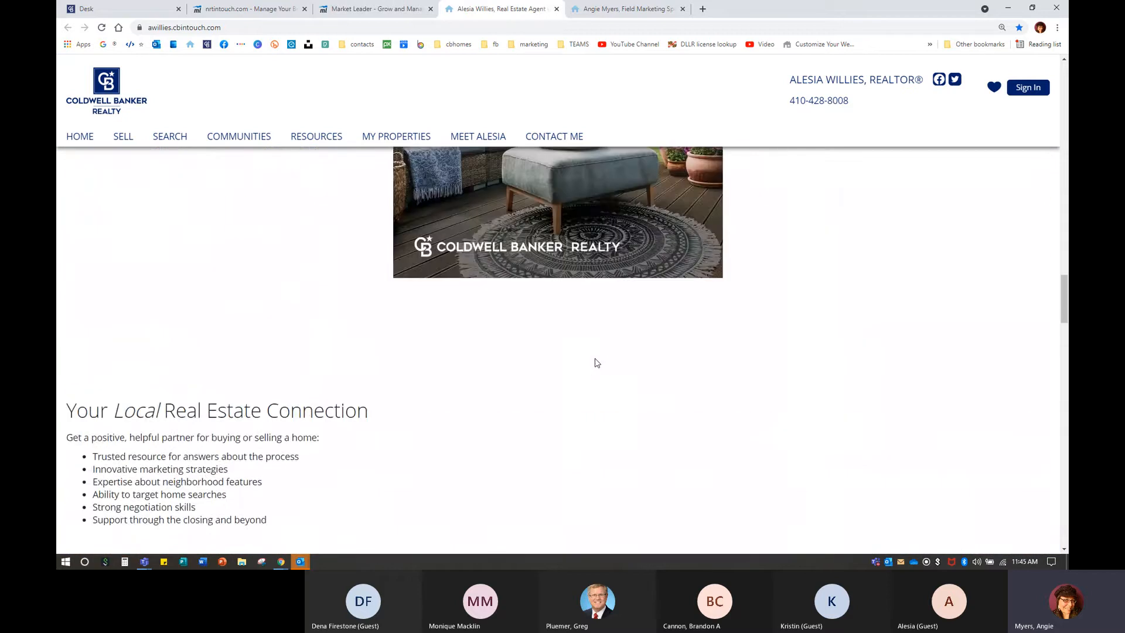
scroll(595, 363, up, 15)
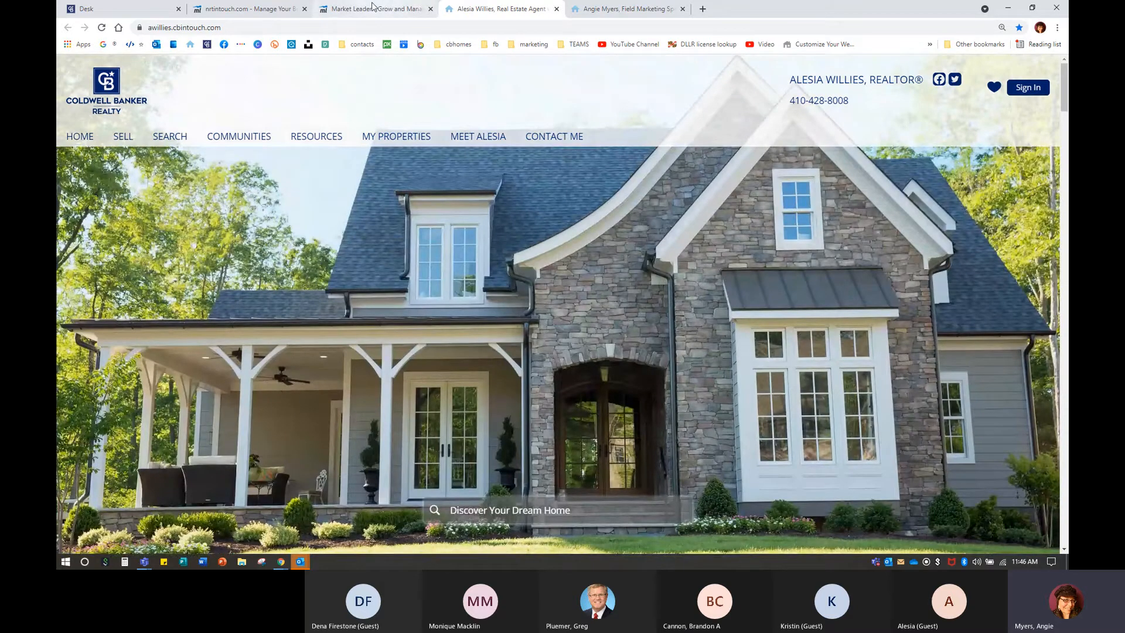
click(375, 8)
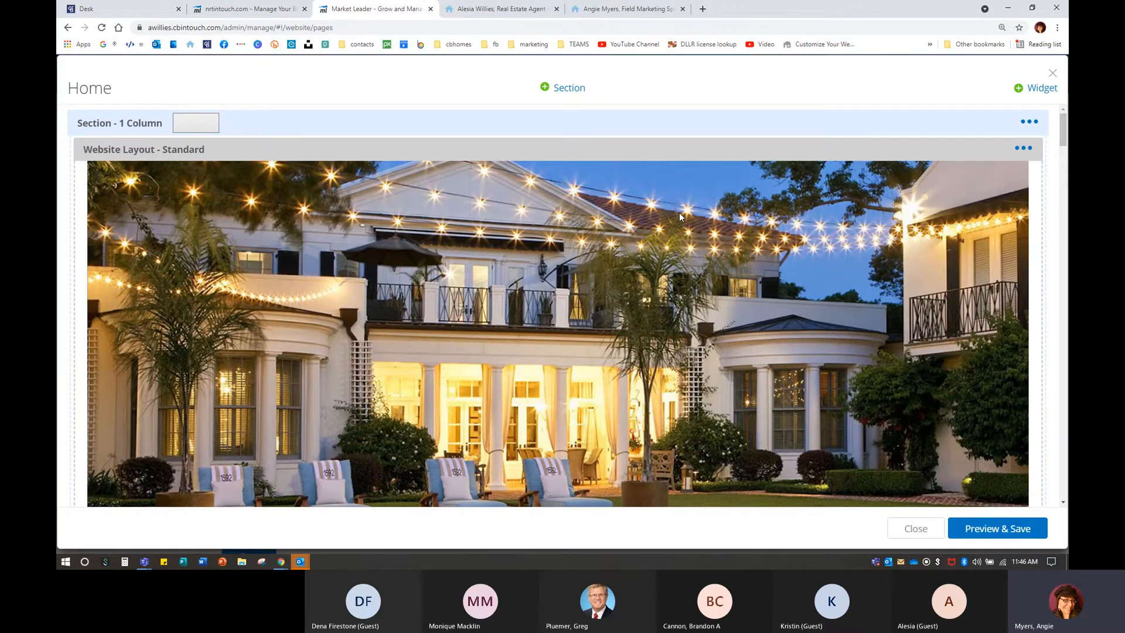
Scroll the Home page blocks, glancing at the Just Sold options, down to My Recent Sales' options.
scroll(718, 265, down, 6)
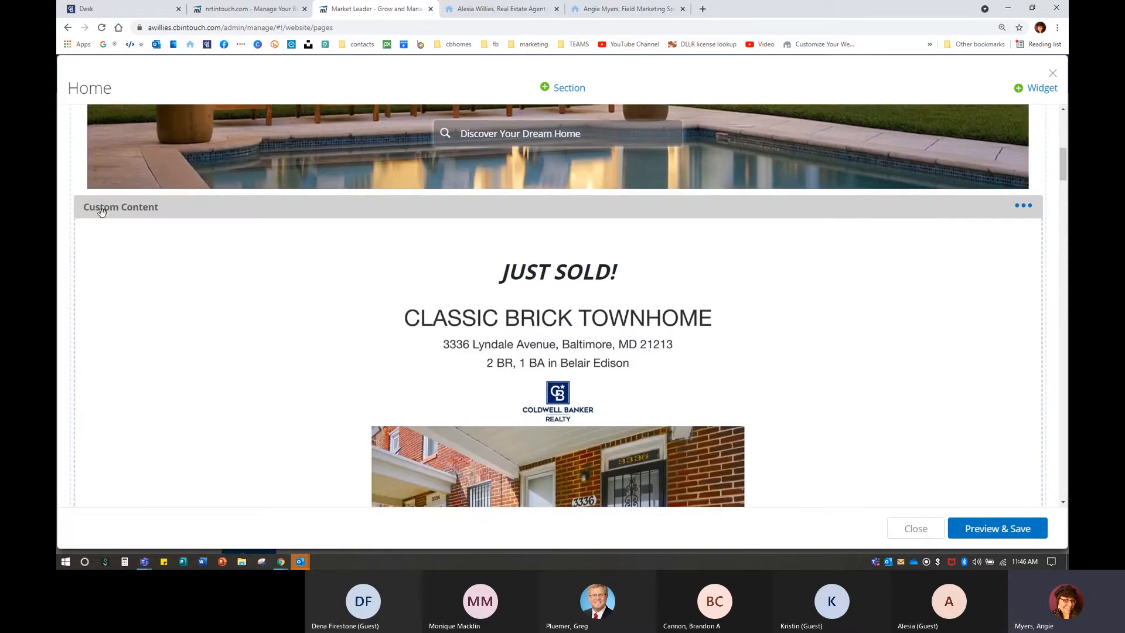
click(1031, 211)
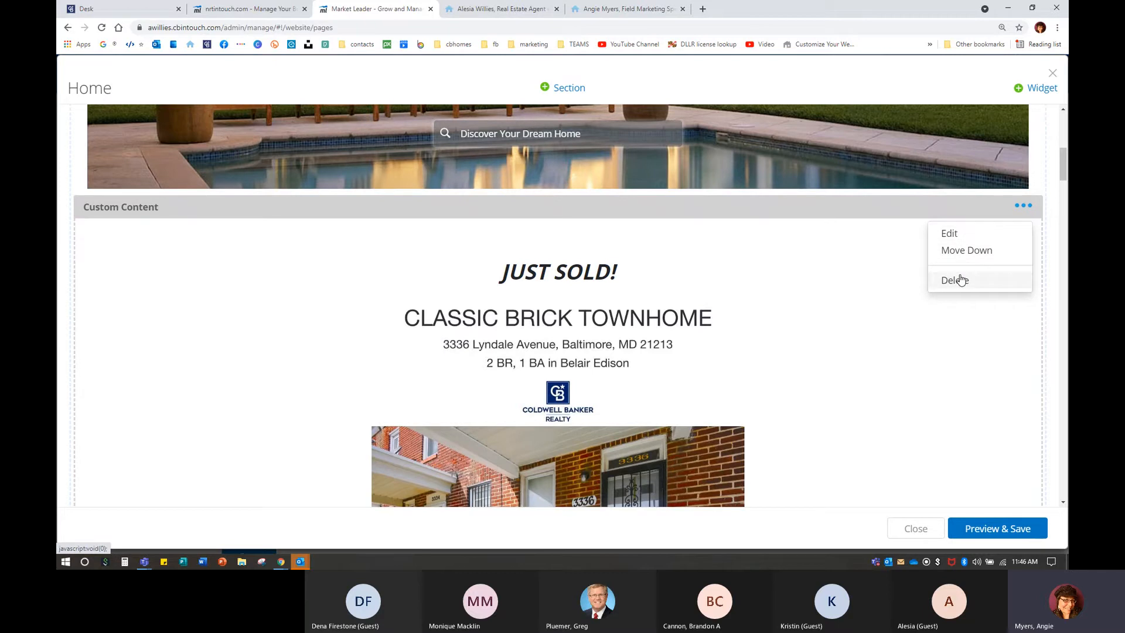
click(814, 299)
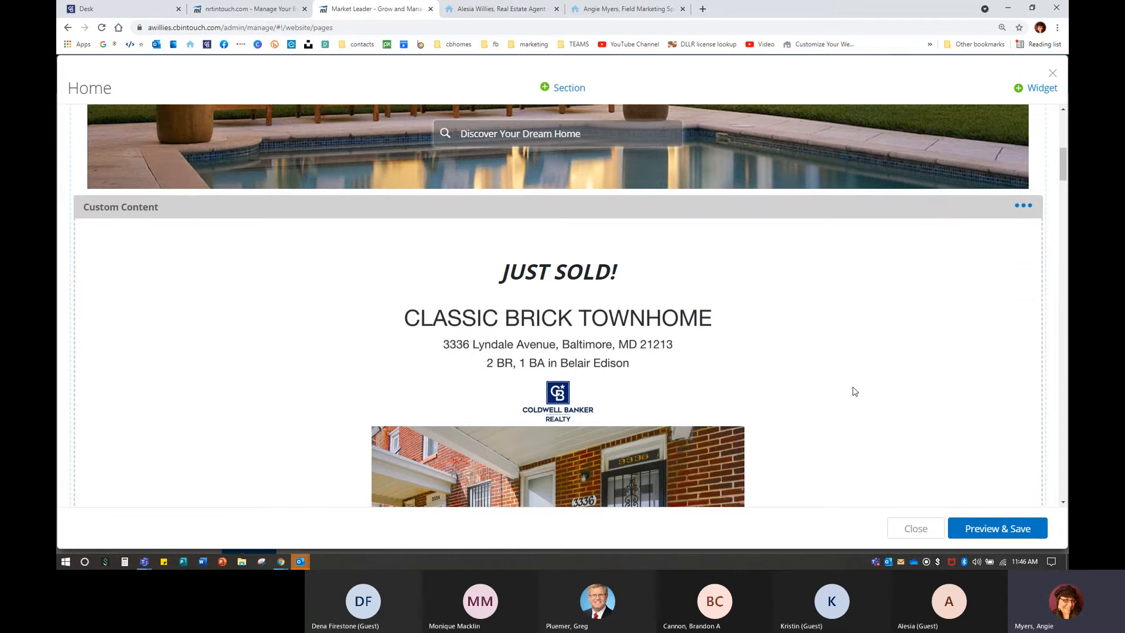
scroll(854, 392, down, 1)
scroll(854, 391, down, 15)
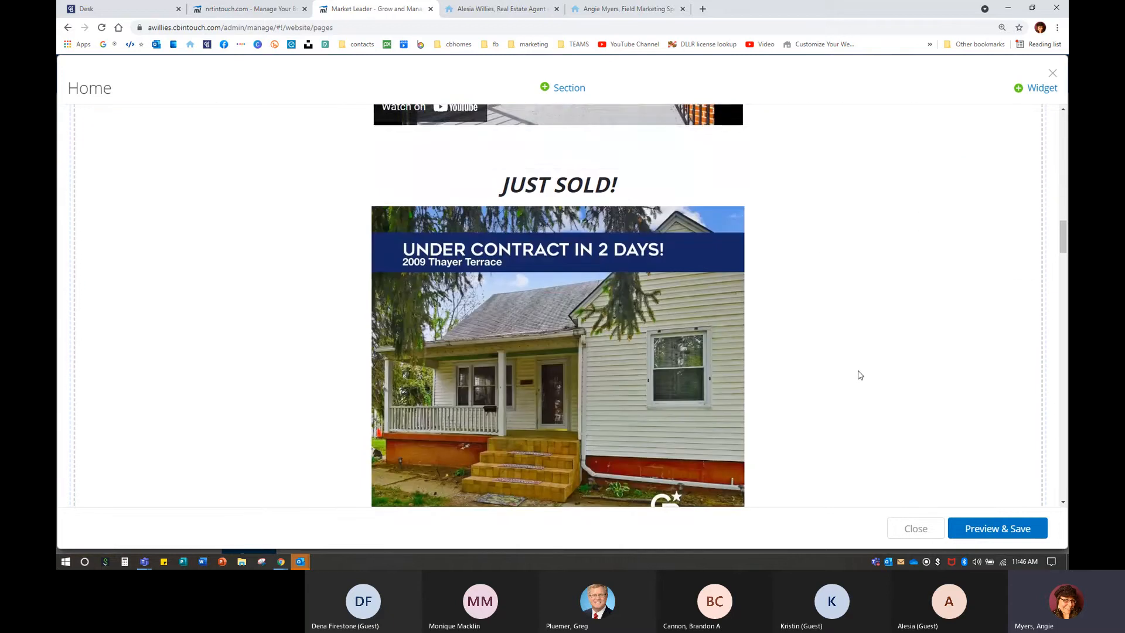
scroll(858, 375, down, 8)
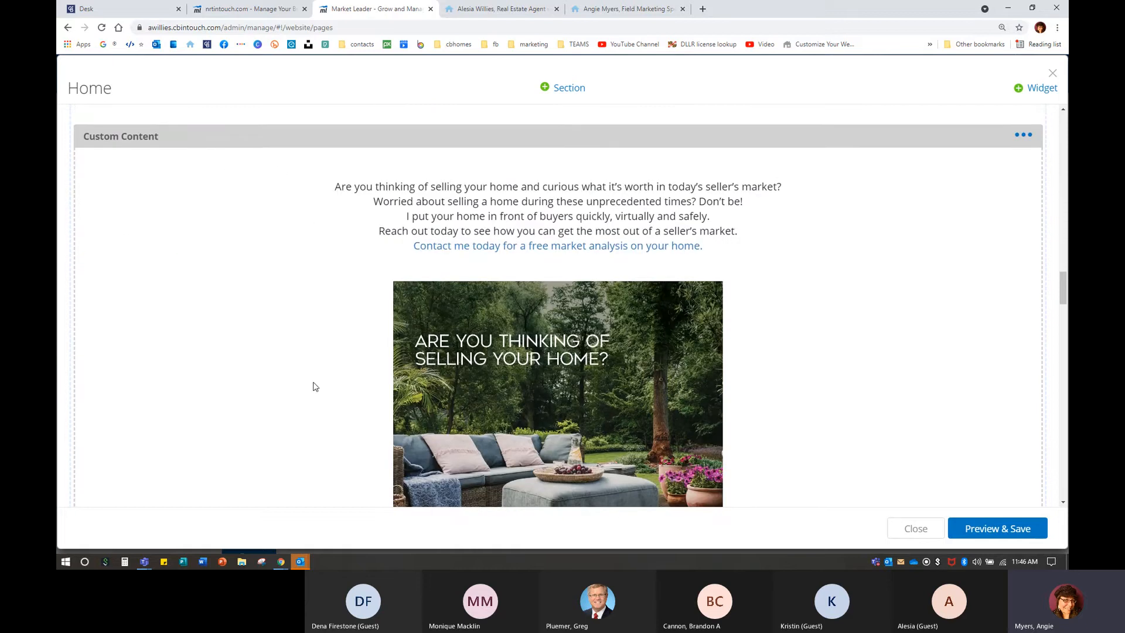
scroll(314, 384, down, 6)
scroll(313, 385, down, 3)
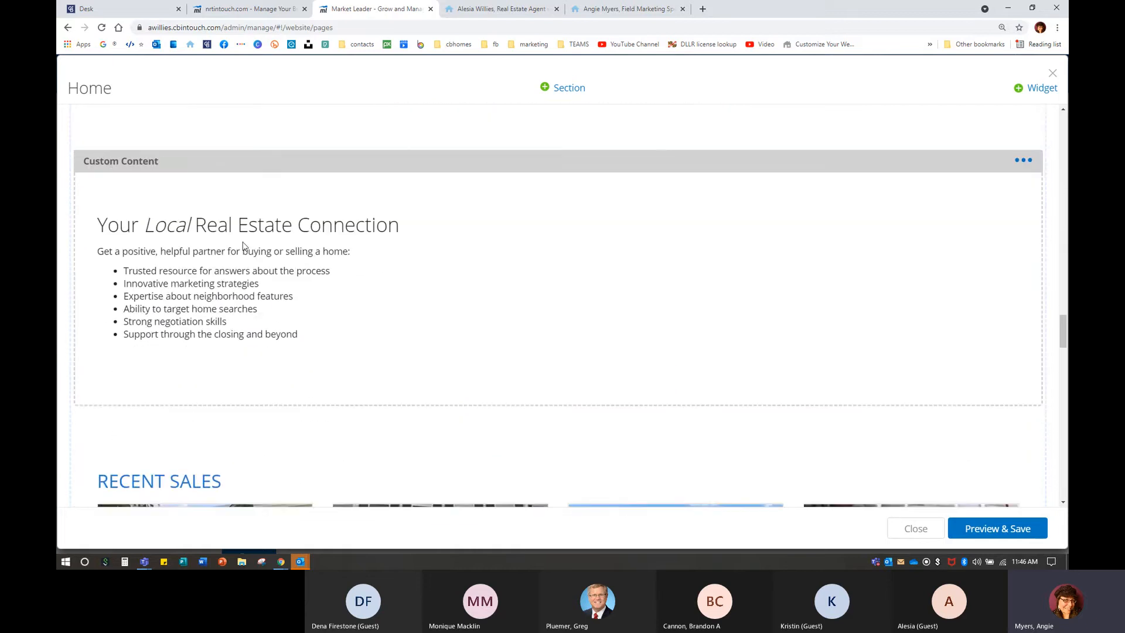
scroll(434, 376, down, 4)
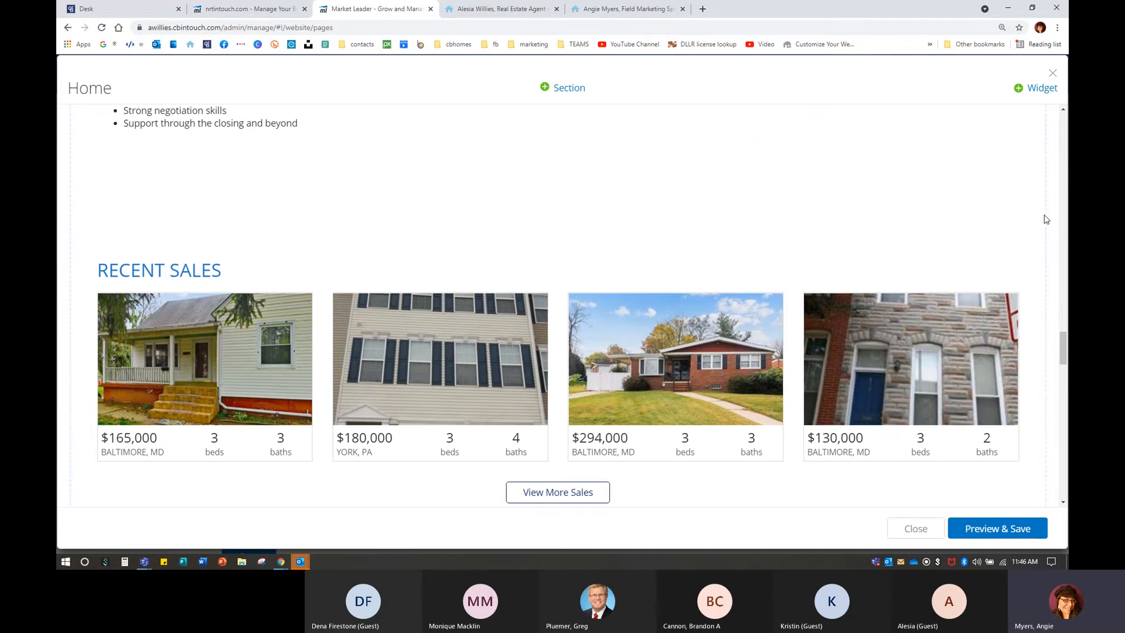
click(1023, 206)
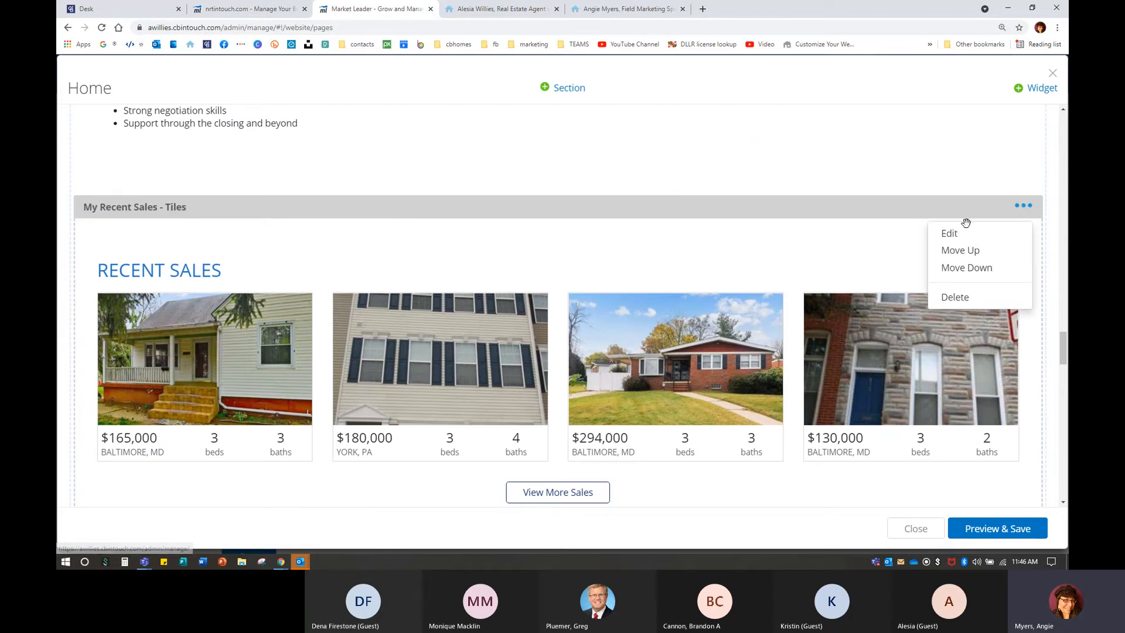
Preview My Recent Sales as Interactive Tiles, Minimalist and Single Property, then save it with Tiles.
click(950, 234)
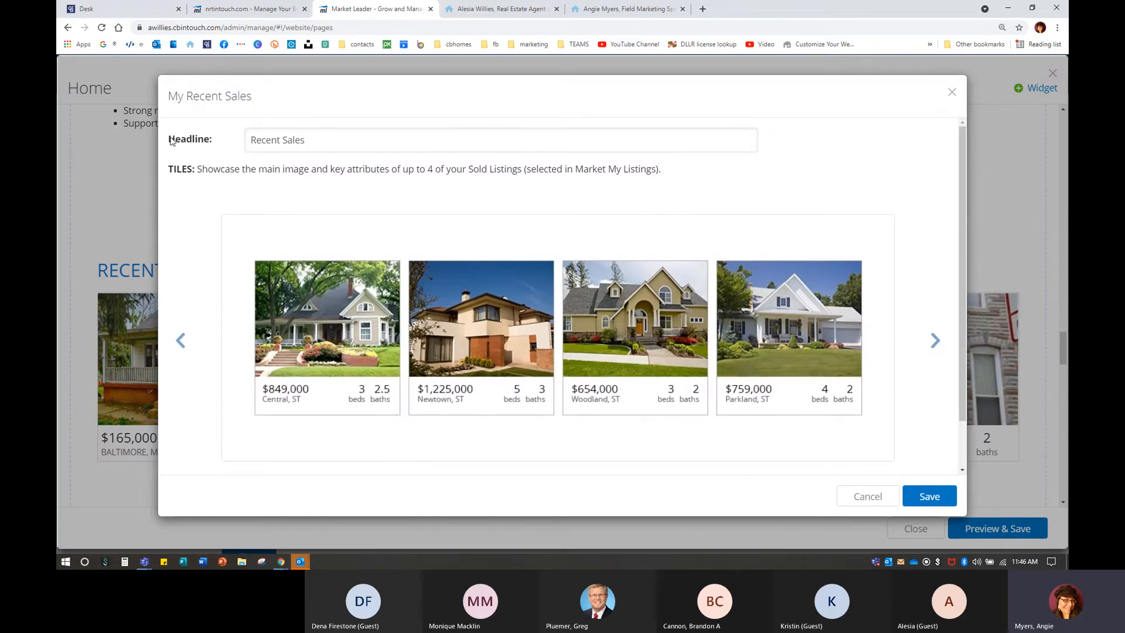
drag(169, 139, 223, 145)
drag(169, 170, 677, 195)
click(651, 195)
click(933, 343)
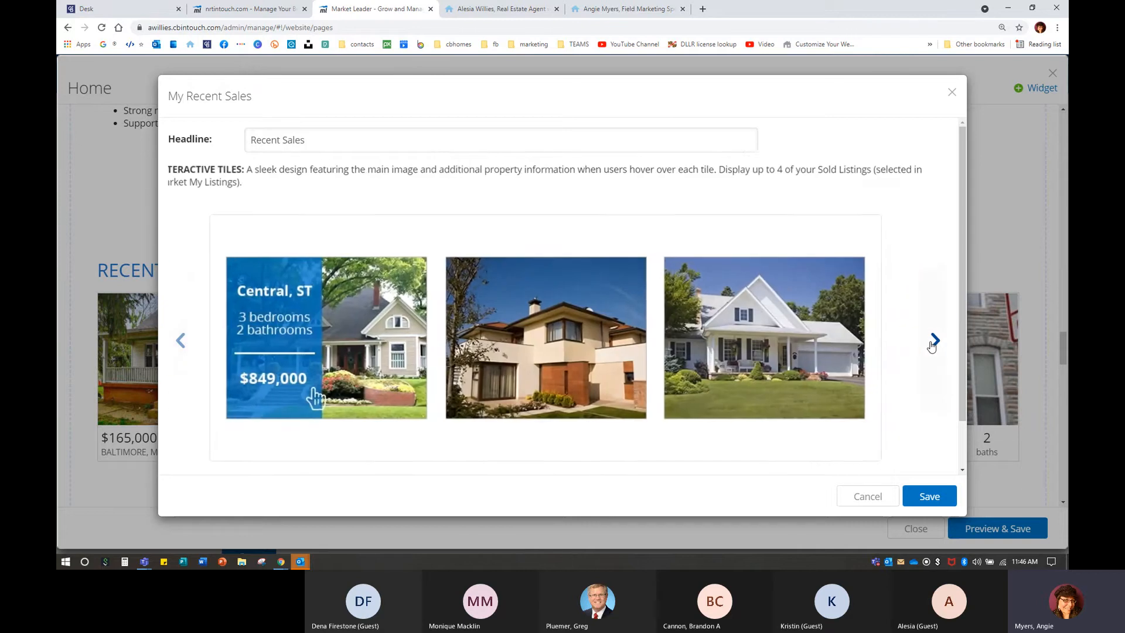
click(932, 343)
click(932, 344)
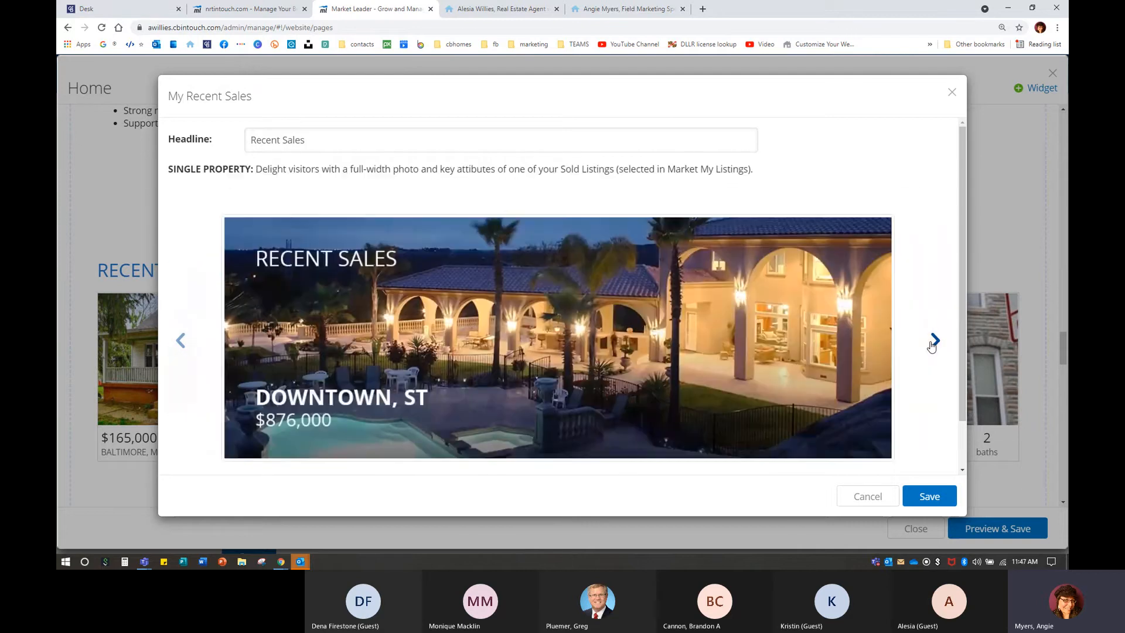
click(933, 342)
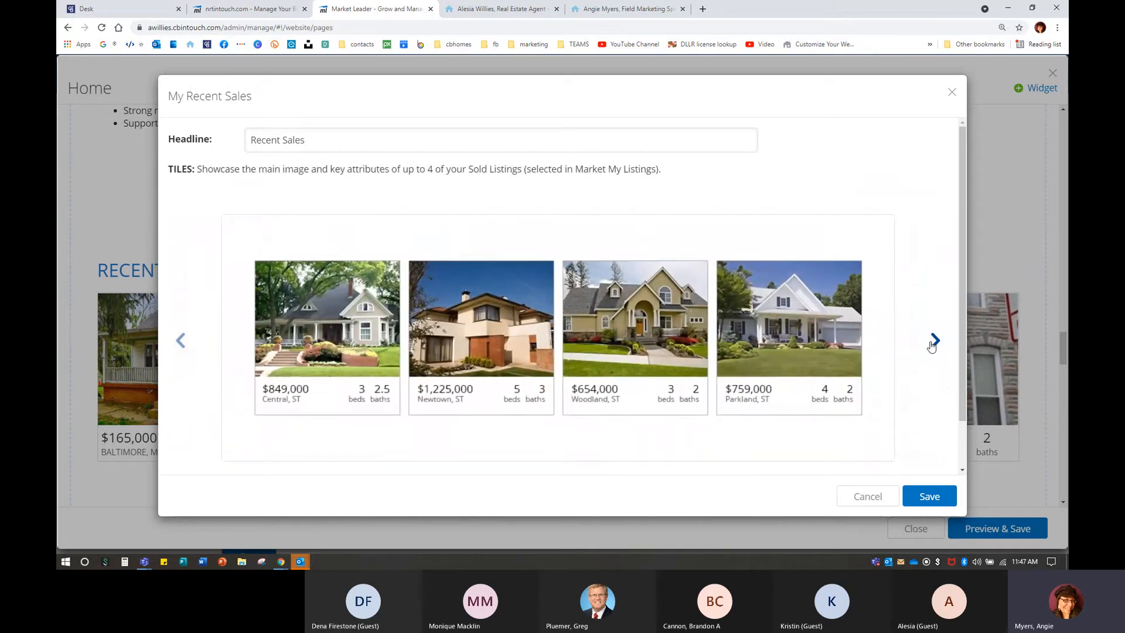
click(926, 495)
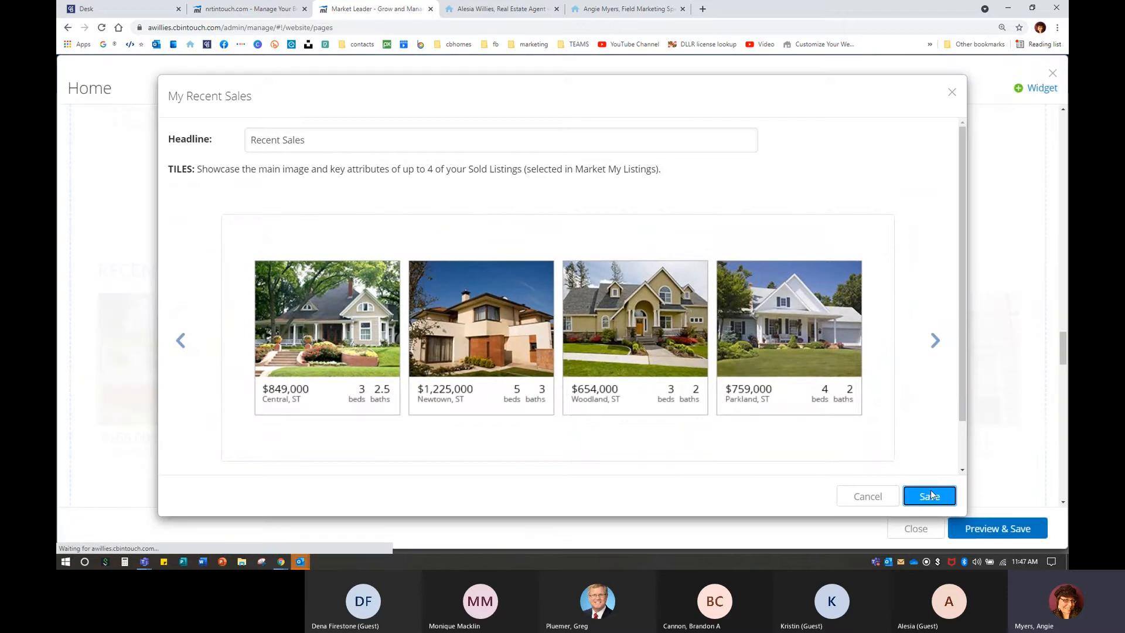
scroll(640, 441, down, 7)
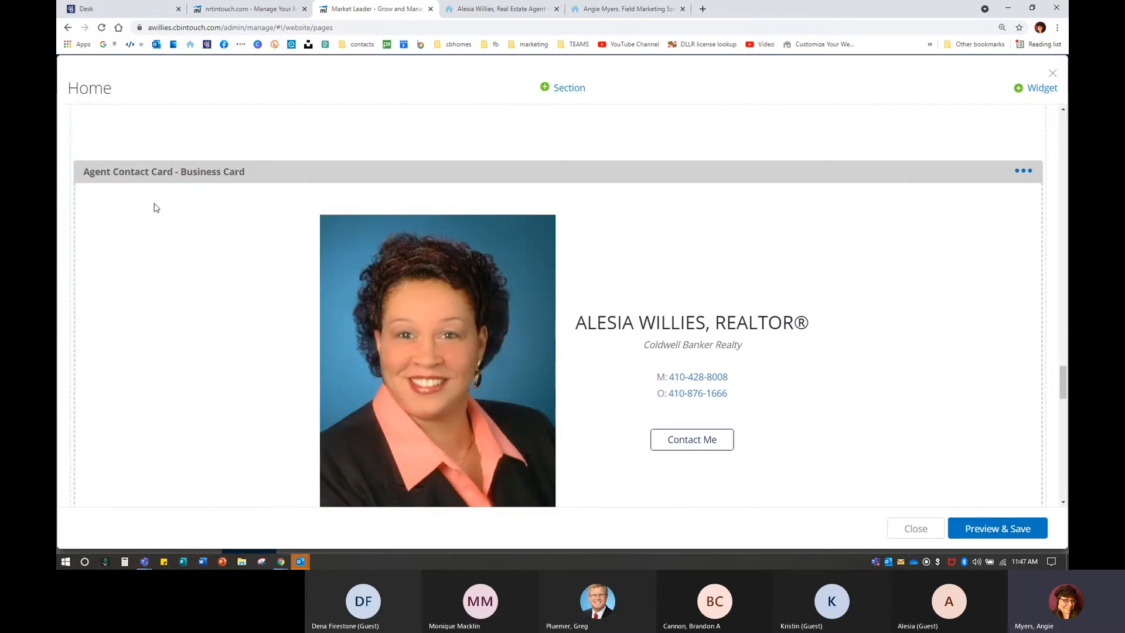
Open the Agent Contact Card settings and preview Profile Photo through Bio Summary - Styled Photo layouts.
scroll(154, 203, down, 1)
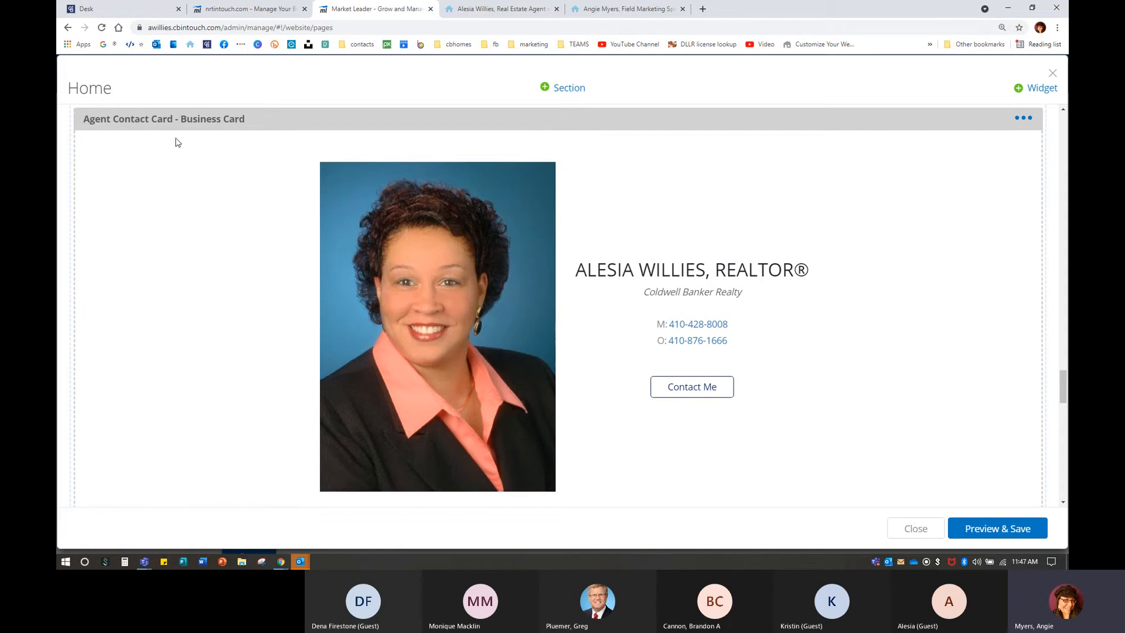
click(1023, 118)
click(982, 140)
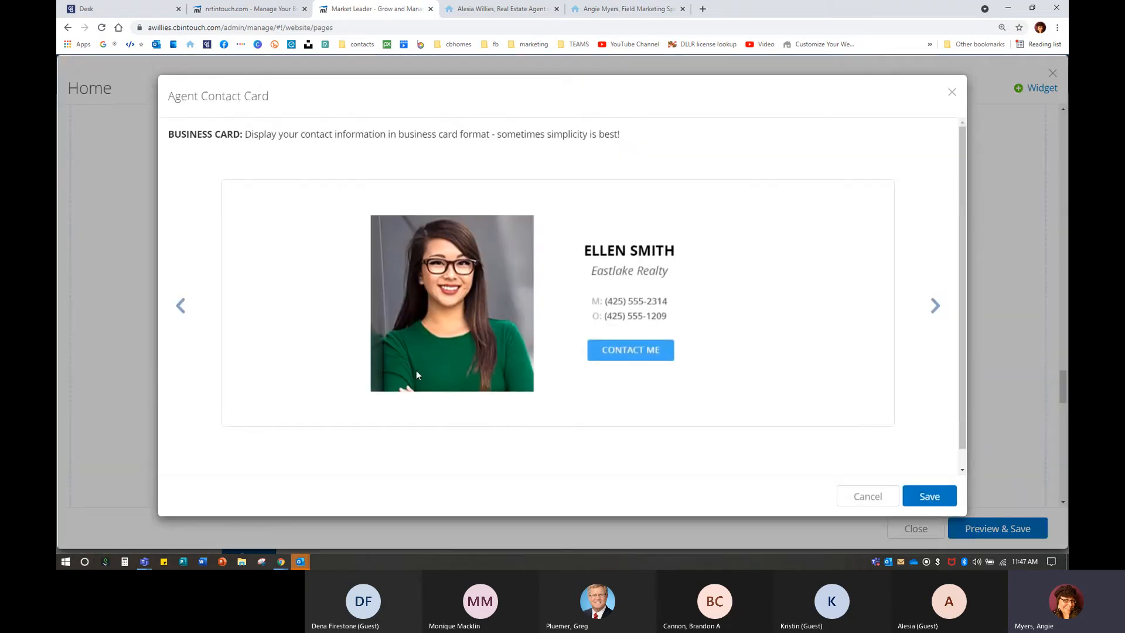
click(935, 305)
click(935, 305)
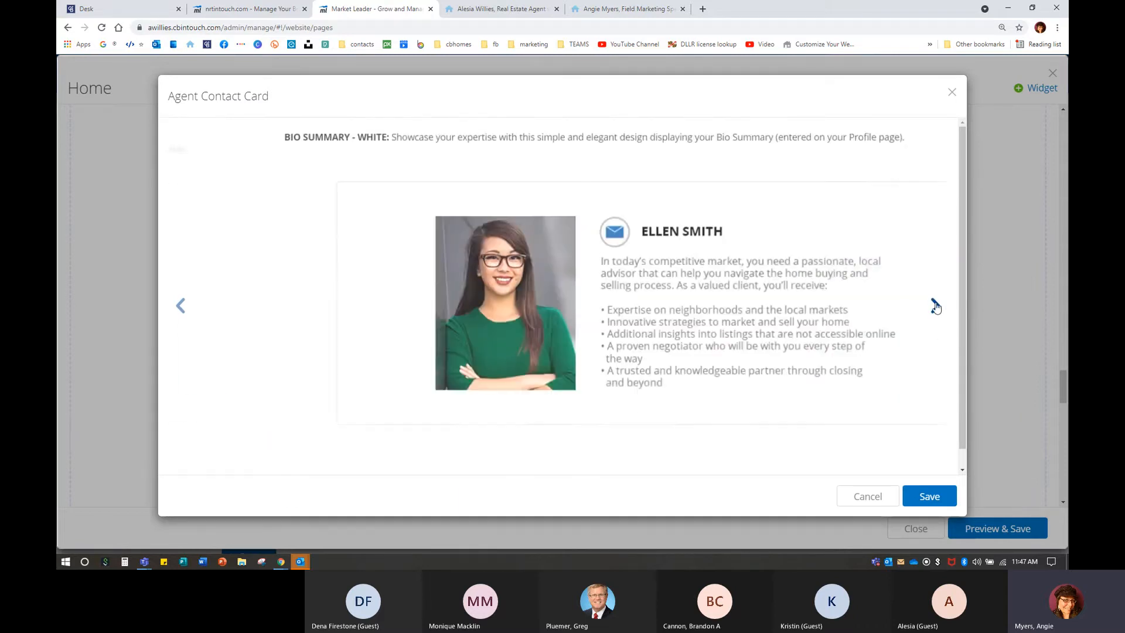
click(934, 305)
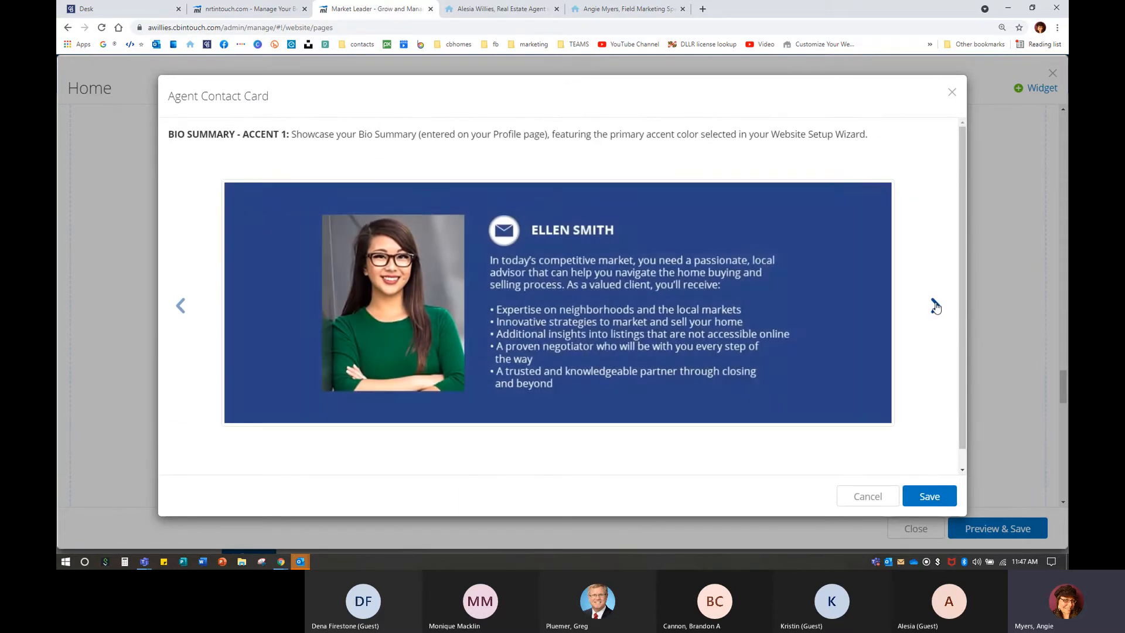
click(935, 306)
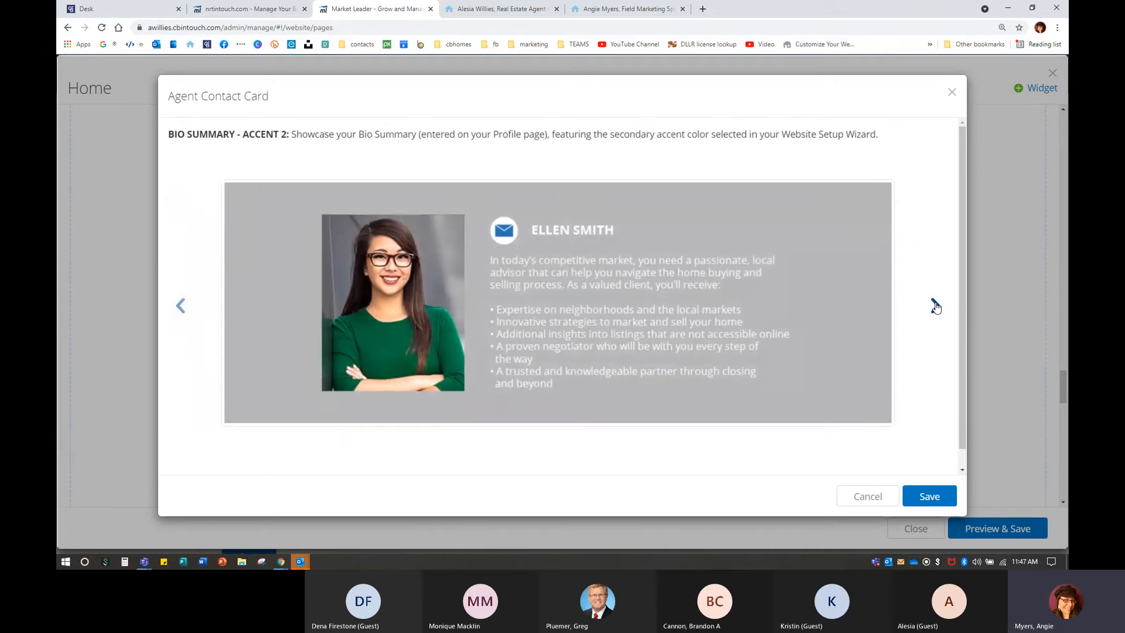
click(934, 305)
Step back through the Bio Summary layouts, then save the contact card as Business Card.
click(182, 313)
click(181, 306)
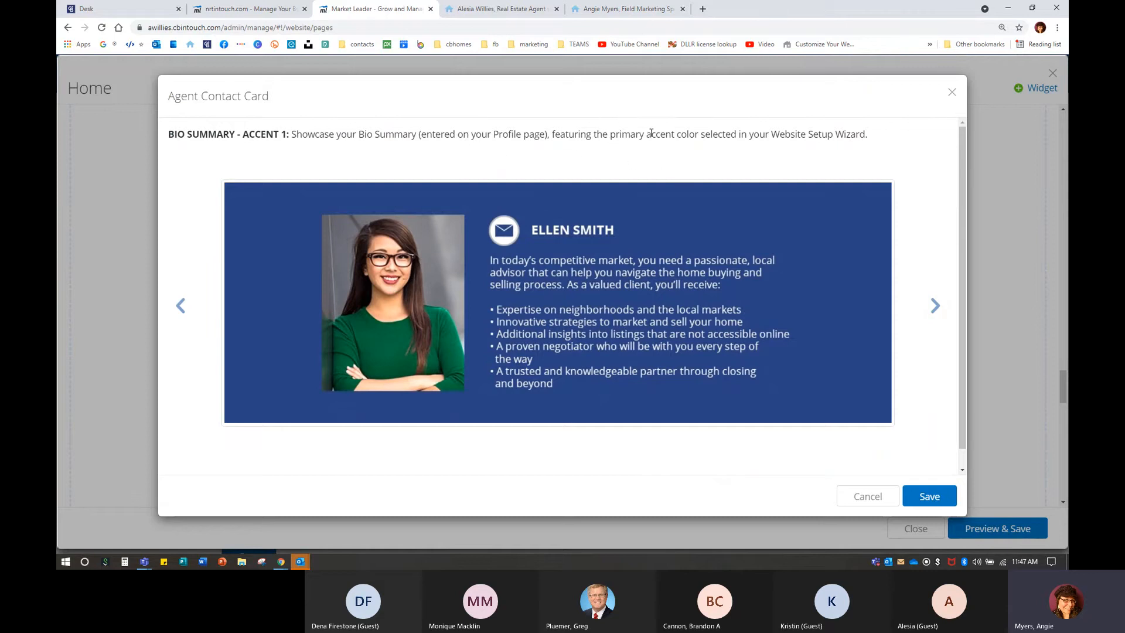
click(934, 306)
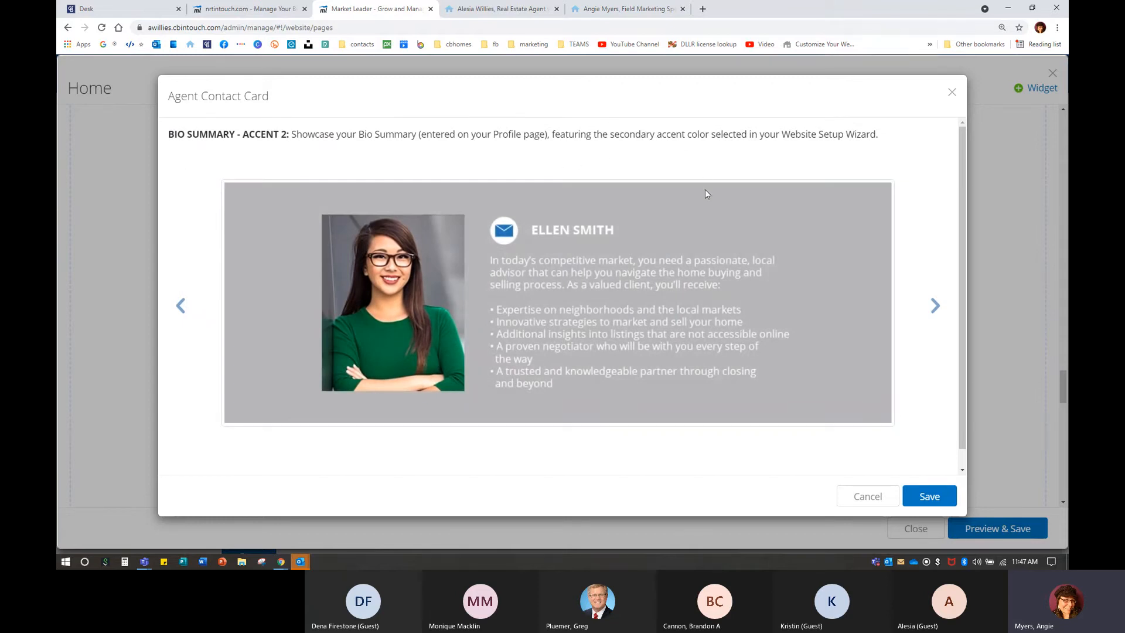
click(936, 306)
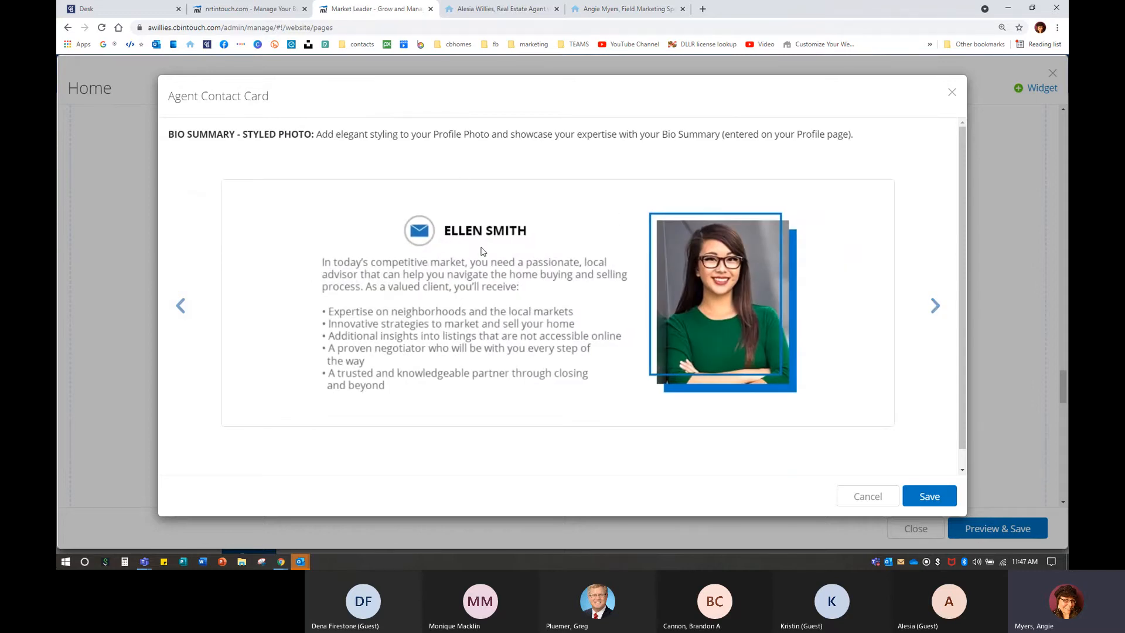
click(934, 306)
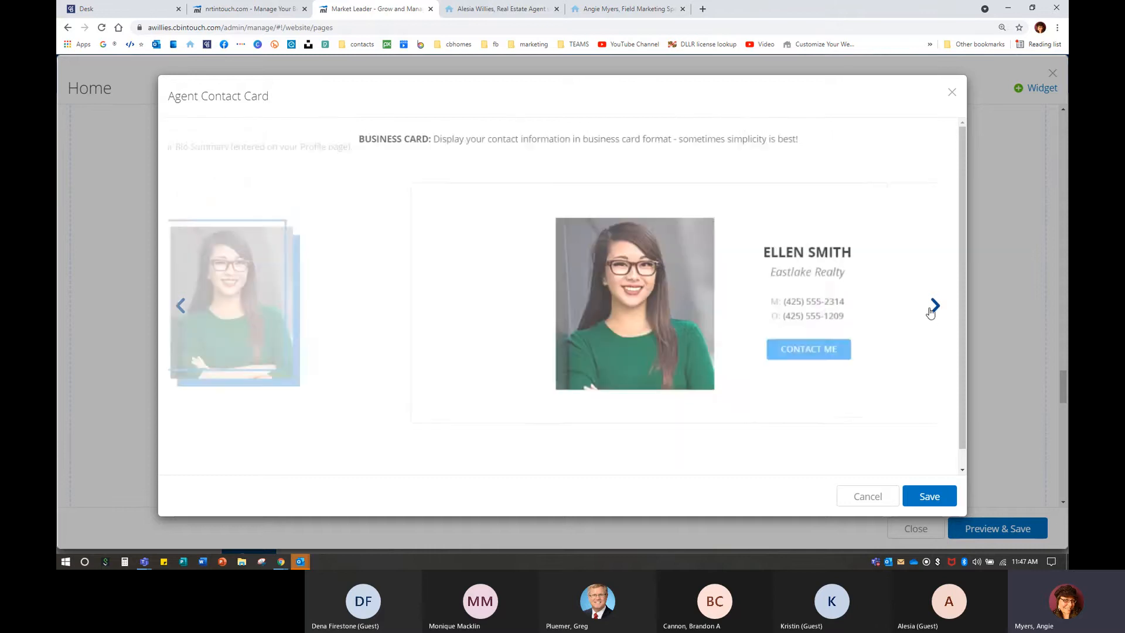
click(929, 496)
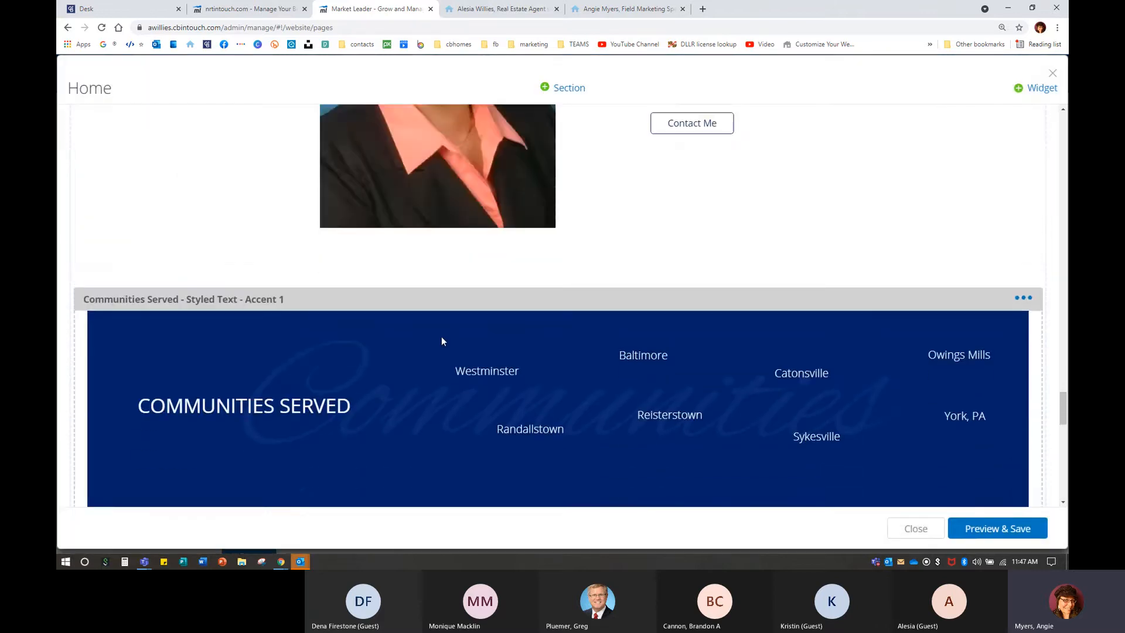
Restyle Communities Served to the Styled Text Accent 2 layout and save it.
scroll(230, 243, down, 3)
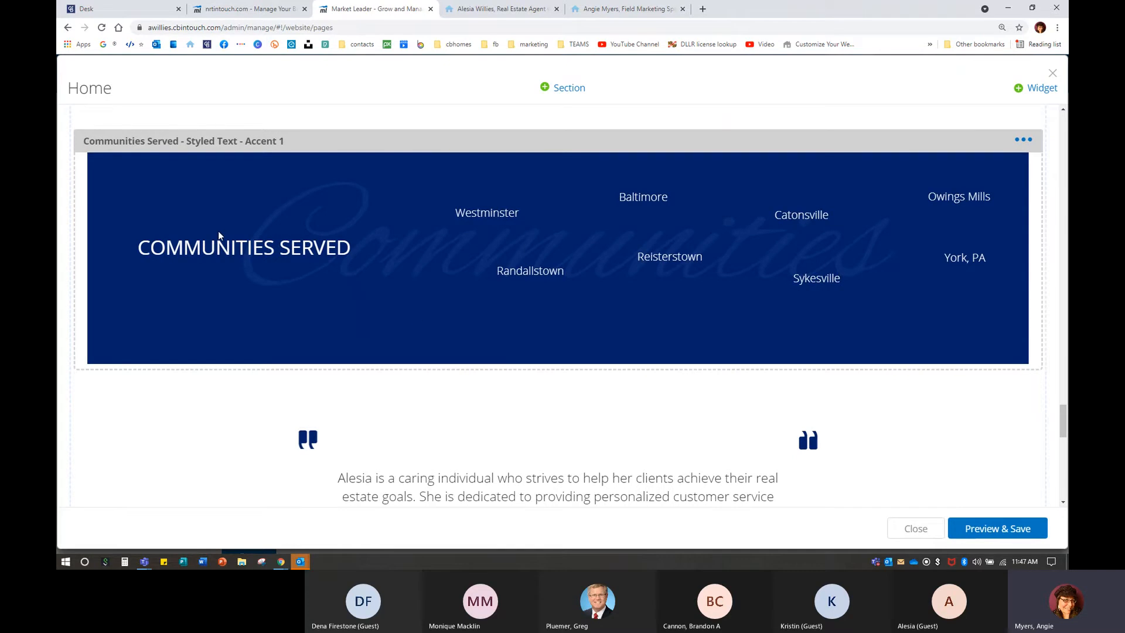
scroll(219, 234, up, 1)
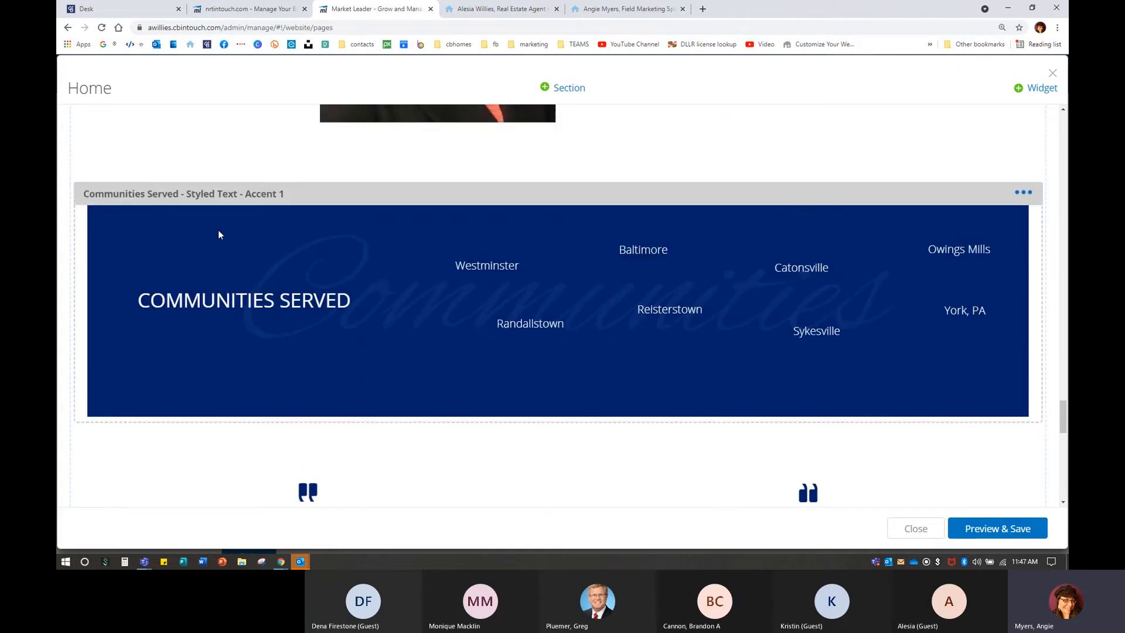
click(1023, 192)
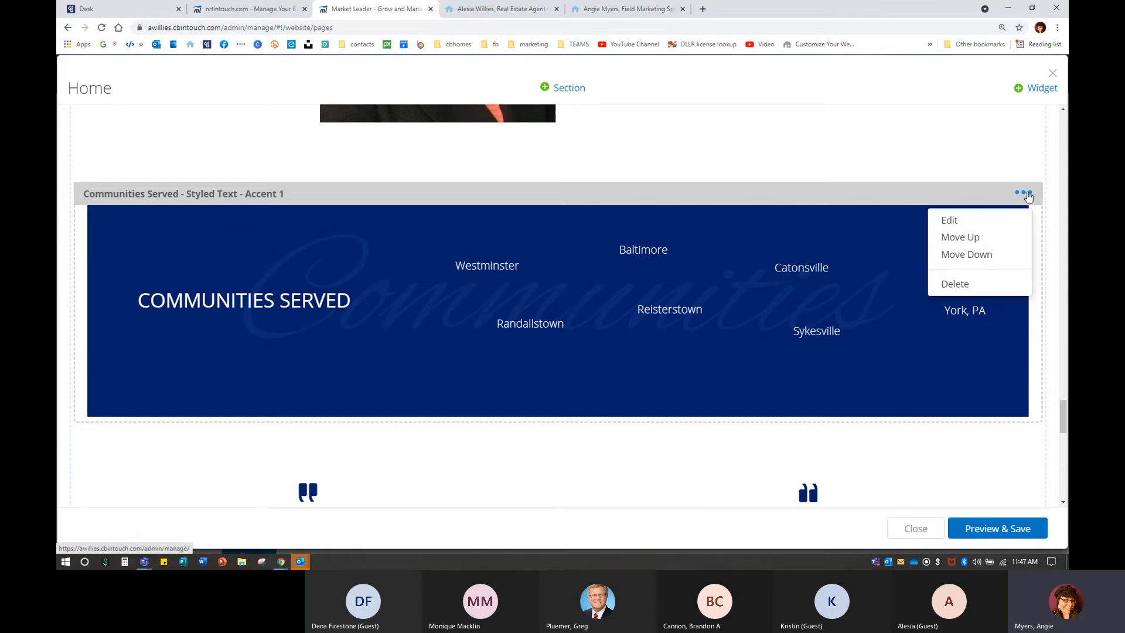
click(950, 220)
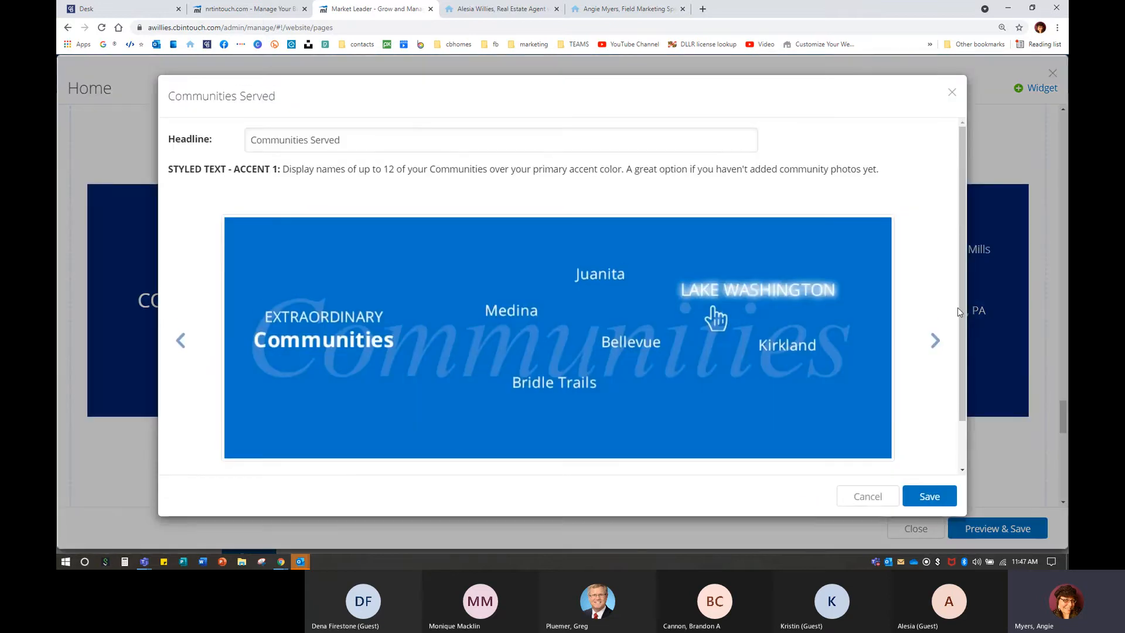
click(935, 339)
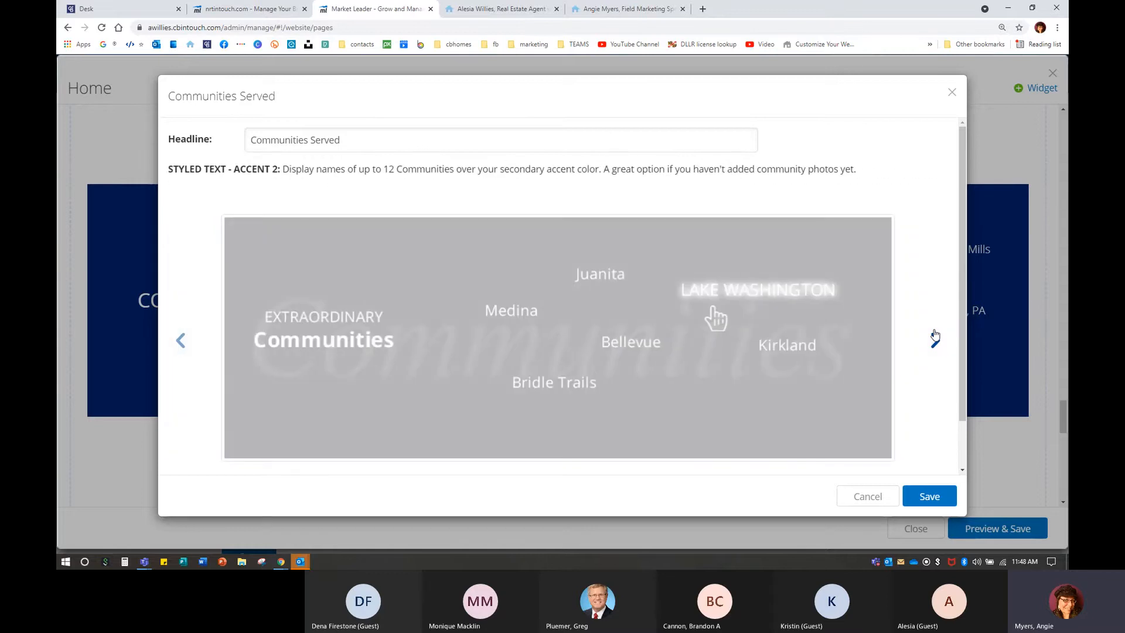
click(945, 500)
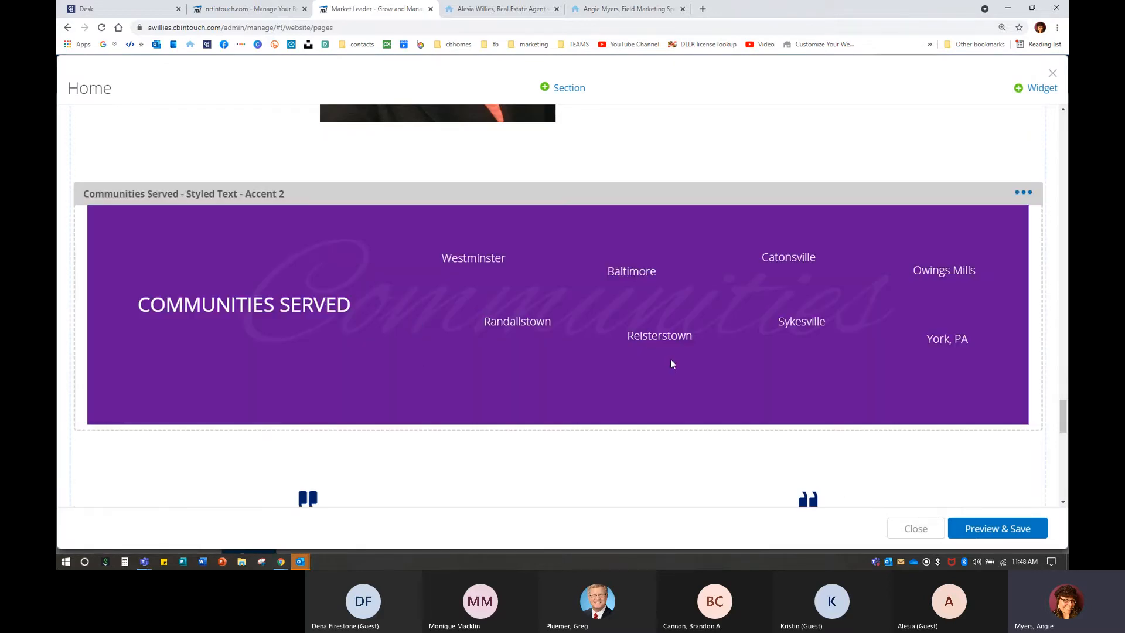
Reopen Communities Served, browse from Accent 1 through to Tiles, and open a new browser tab.
click(1023, 192)
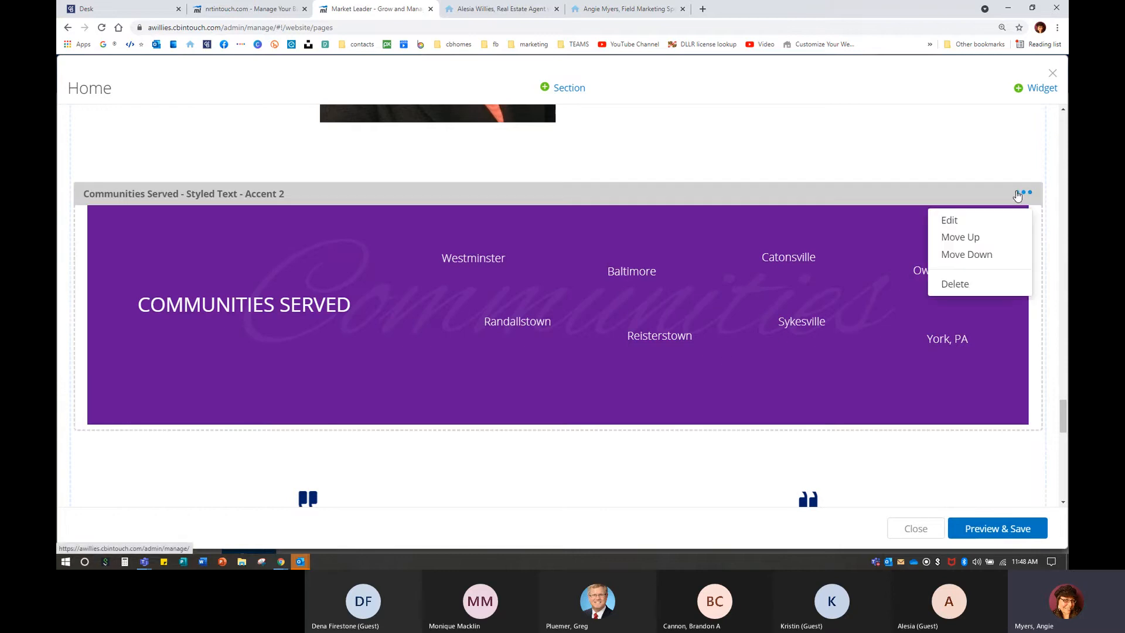
click(964, 222)
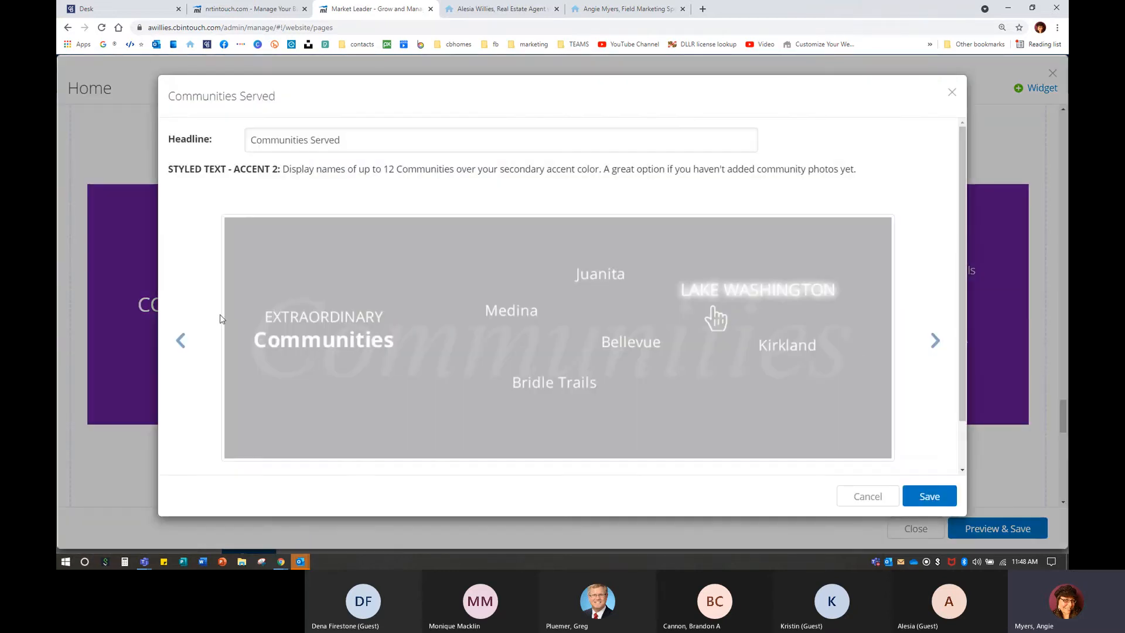
click(181, 341)
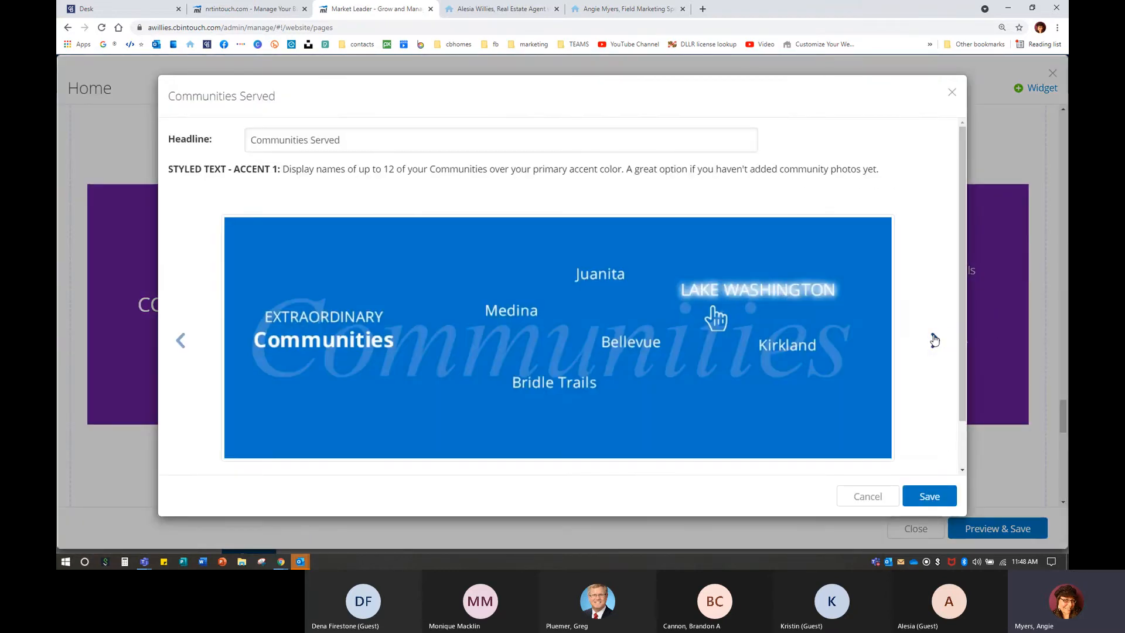
click(932, 341)
click(932, 341)
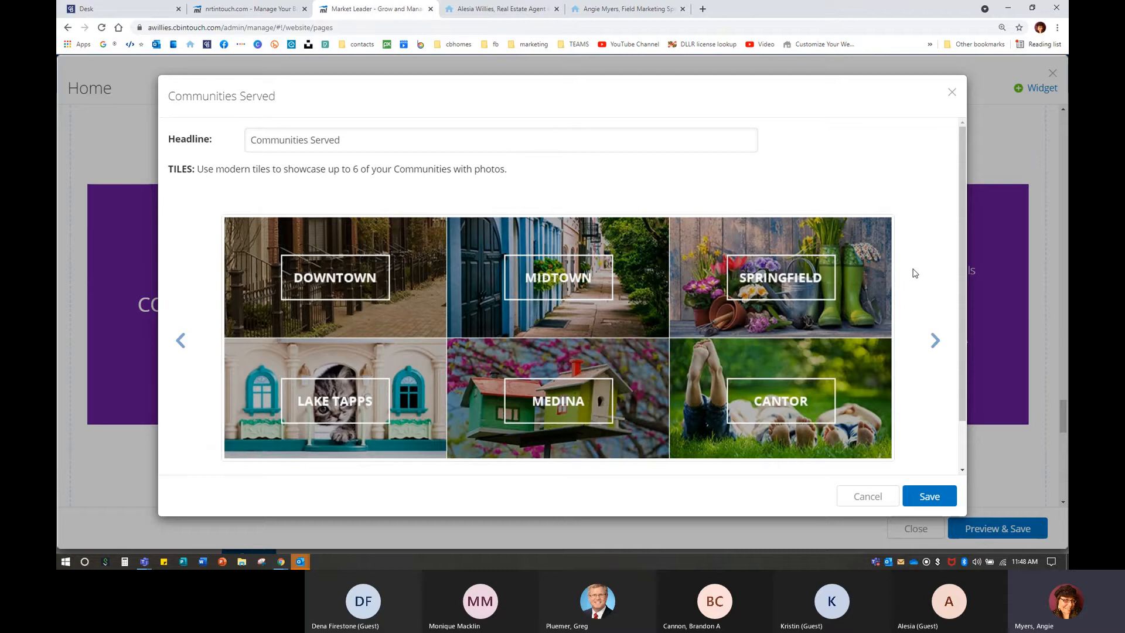
click(702, 9)
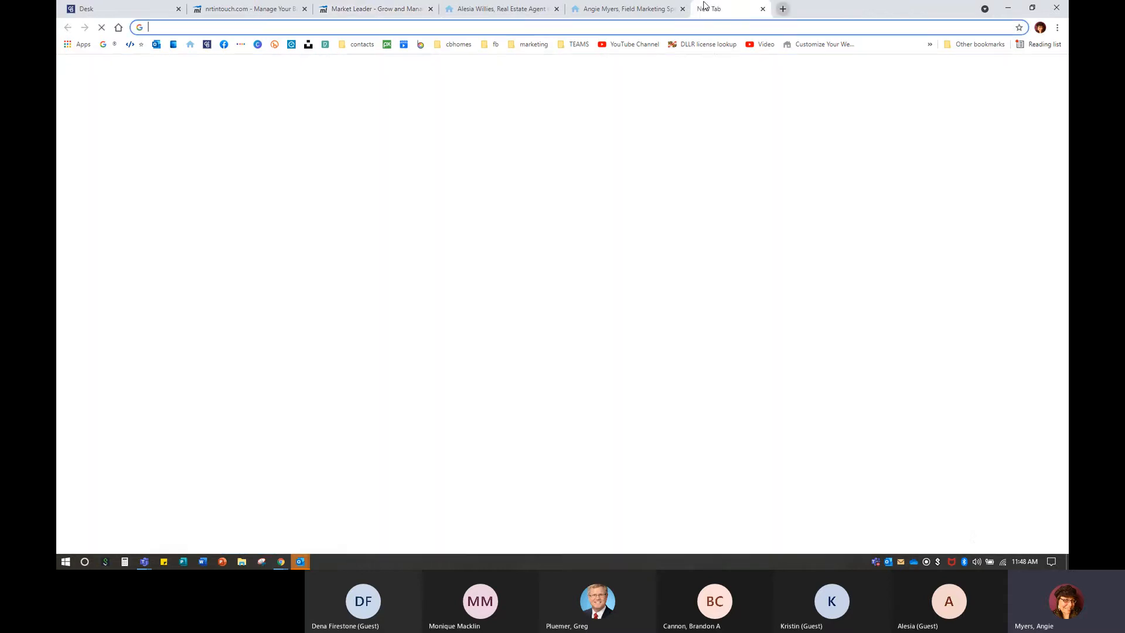
Open the Pair, Parker & Downing Group website from the marketing bookmarks and scroll its page.
click(534, 47)
mouse_move(562, 171)
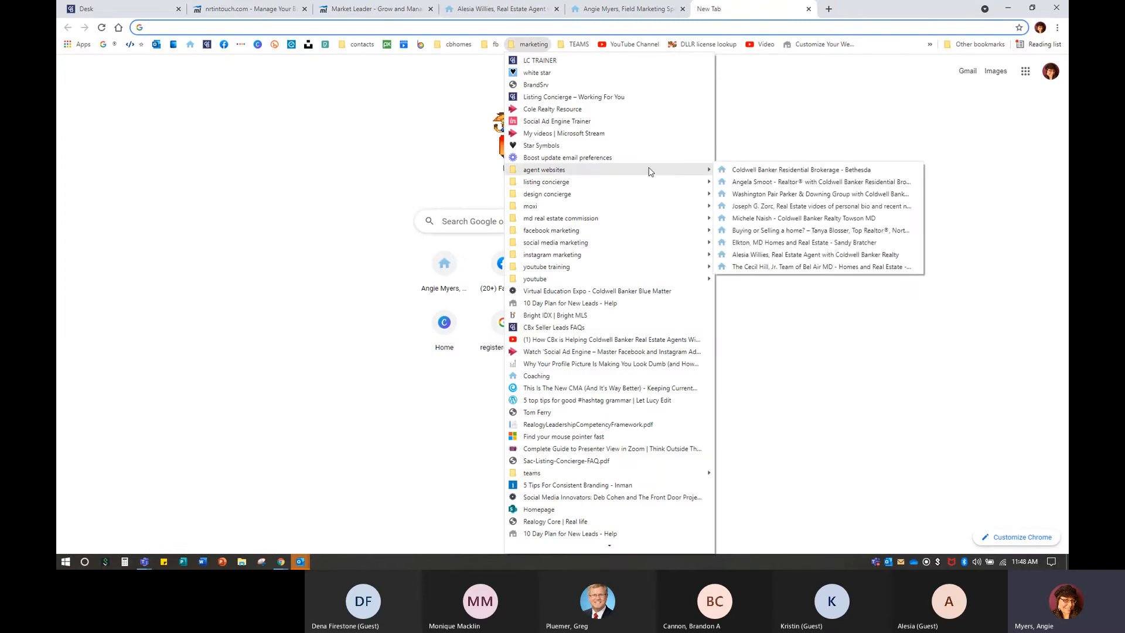
click(771, 196)
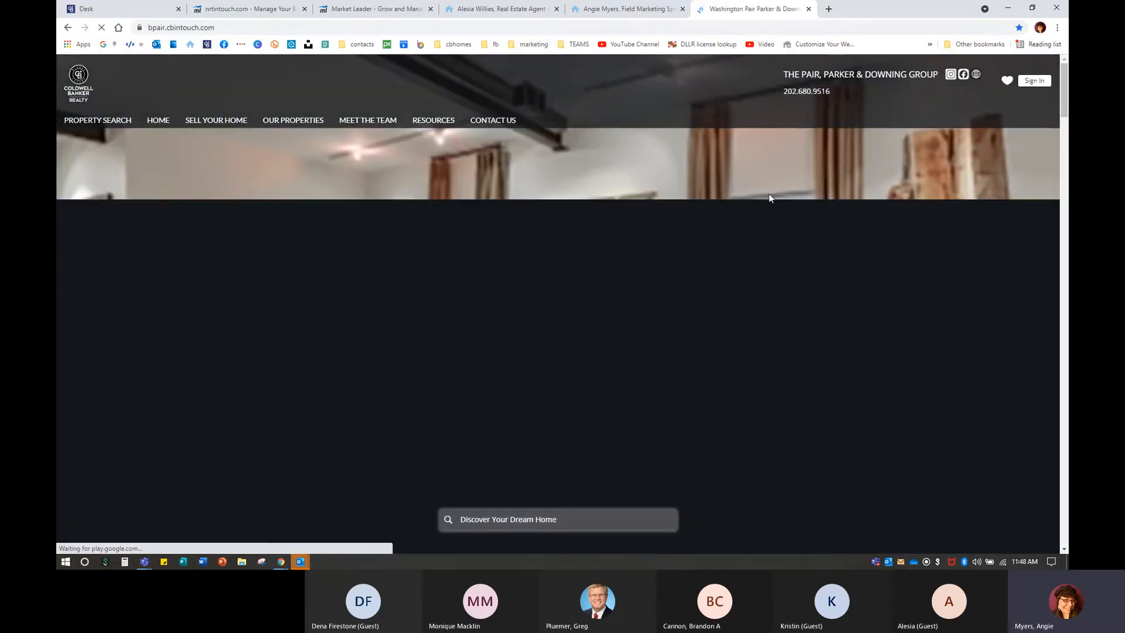
scroll(647, 288, down, 10)
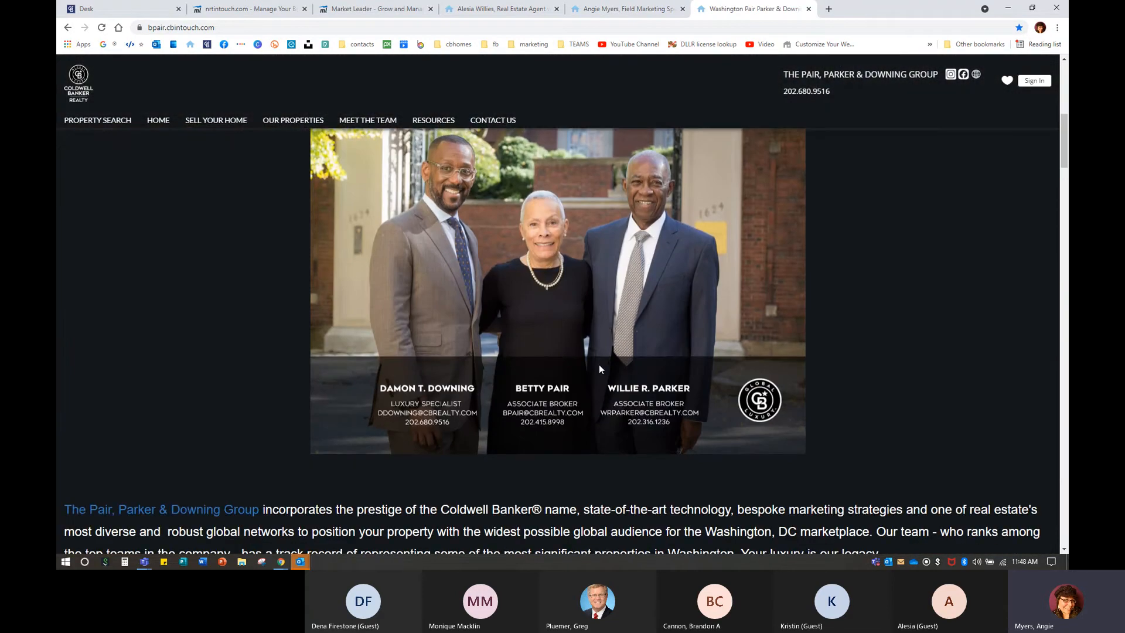
scroll(602, 373, down, 9)
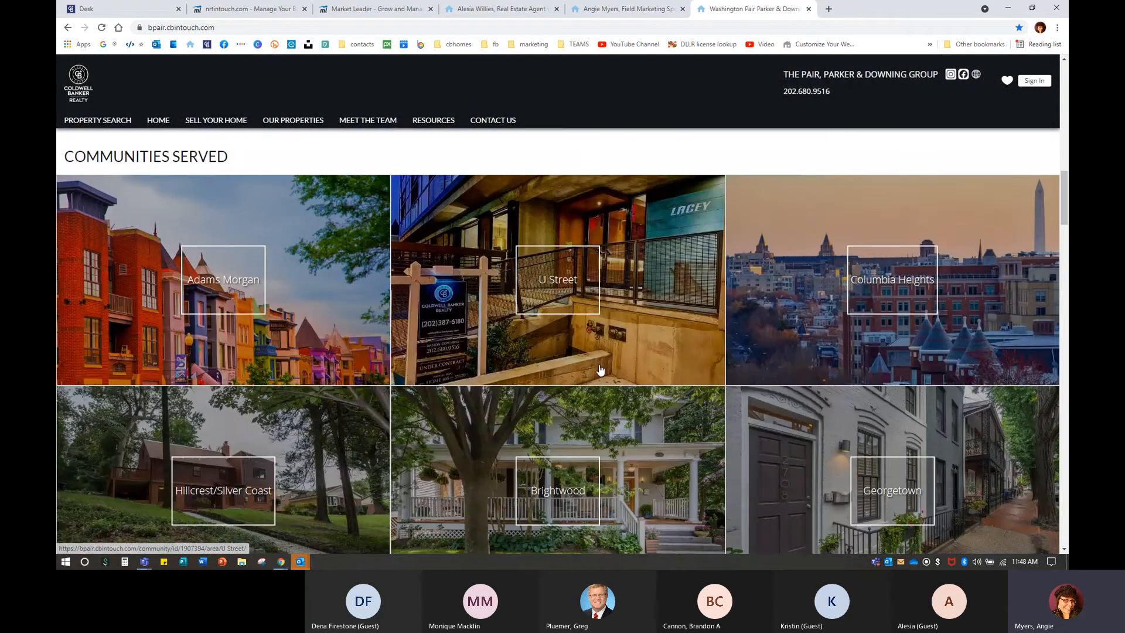
scroll(599, 369, down, 1)
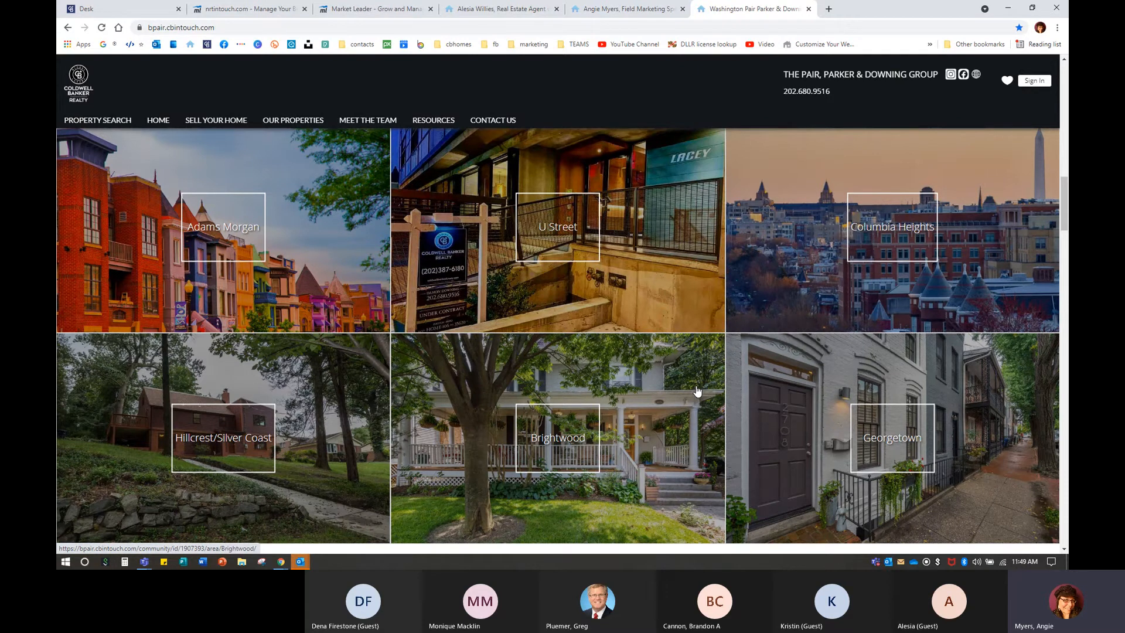
scroll(698, 391, down, 2)
Finish scrolling that site, then preview the Photo Strip layout for Communities Served.
scroll(697, 392, up, 2)
scroll(697, 391, down, 2)
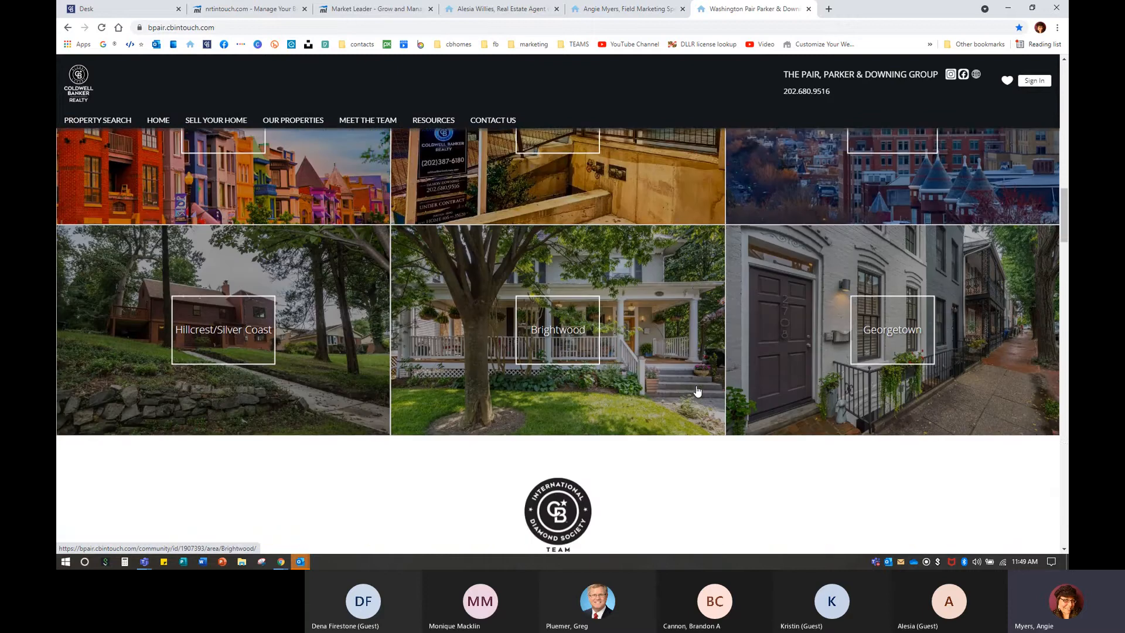
scroll(696, 387, down, 4)
scroll(604, 336, down, 5)
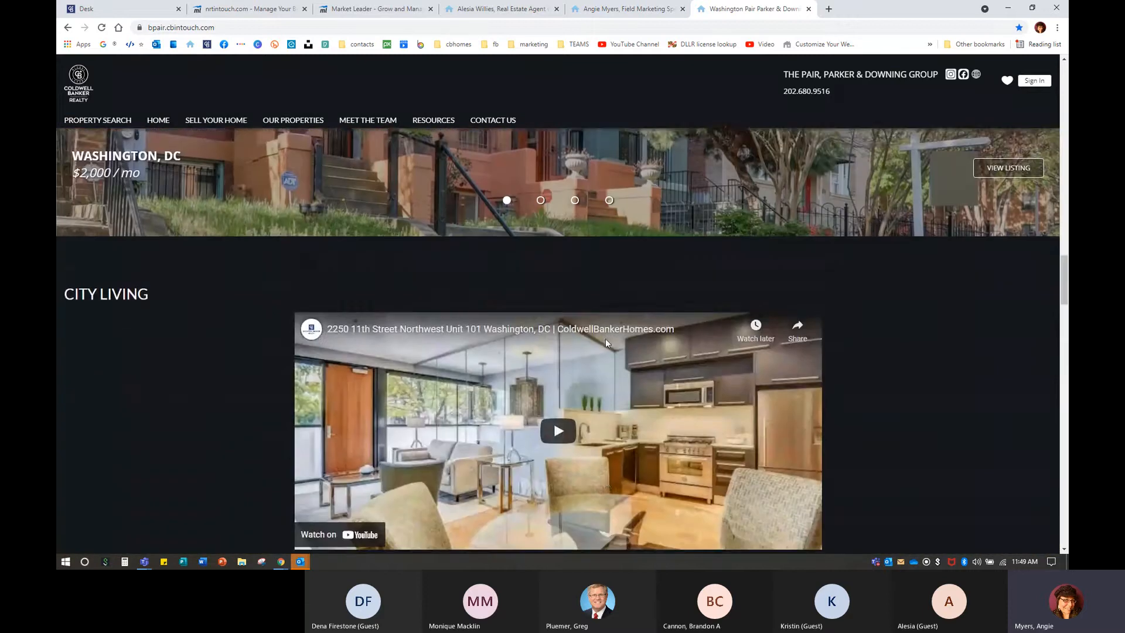
scroll(605, 340, down, 3)
scroll(606, 340, up, 2)
scroll(614, 351, down, 4)
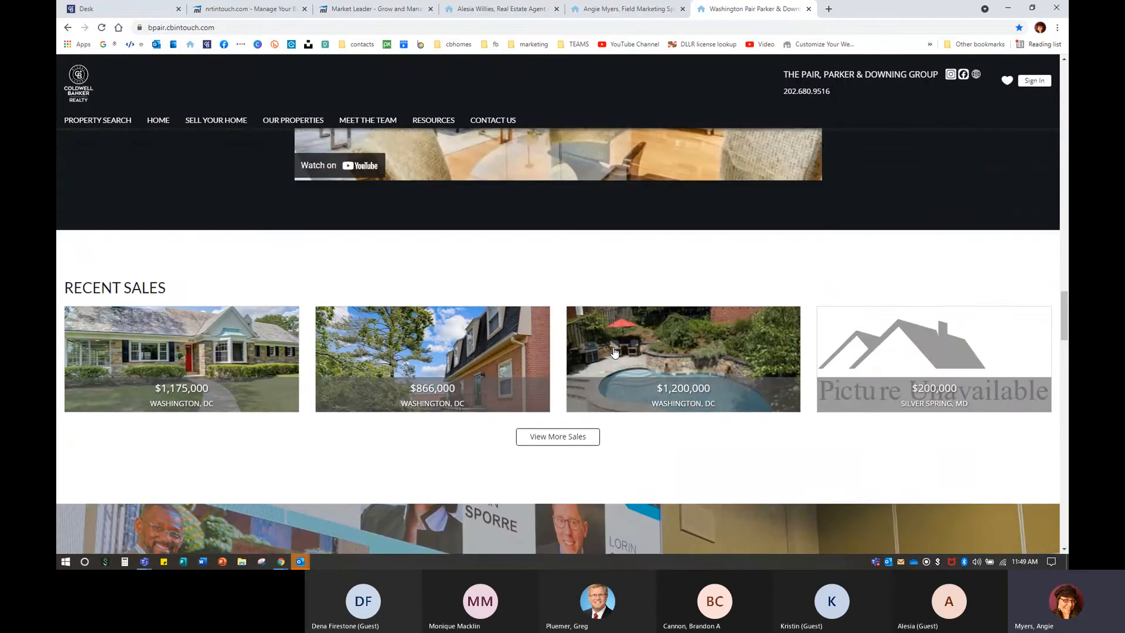
scroll(524, 389, down, 5)
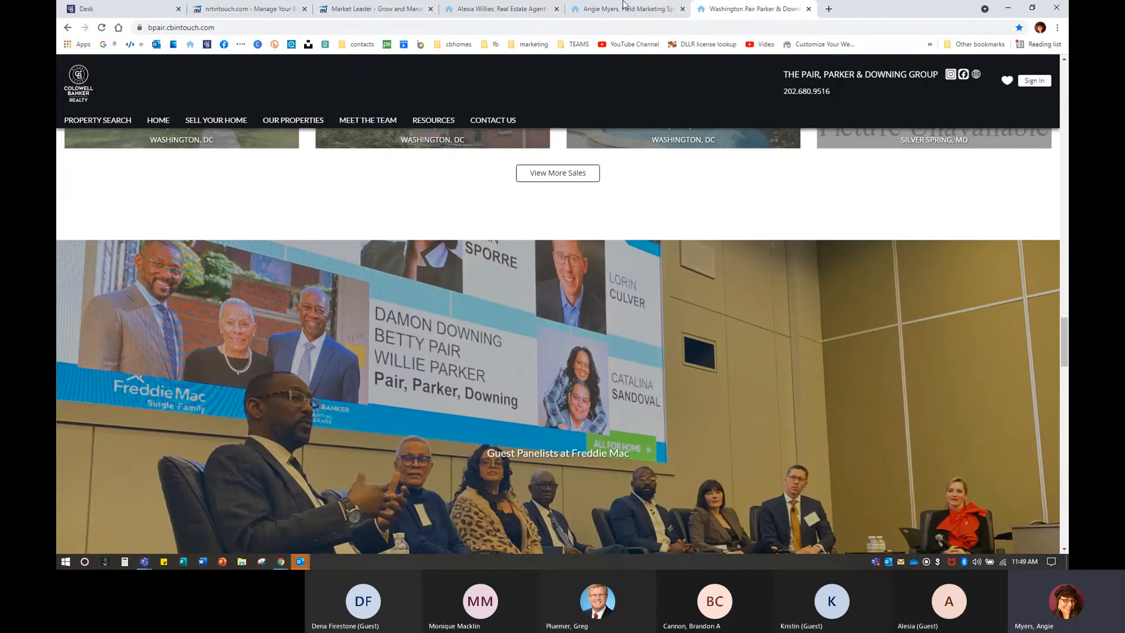
click(367, 9)
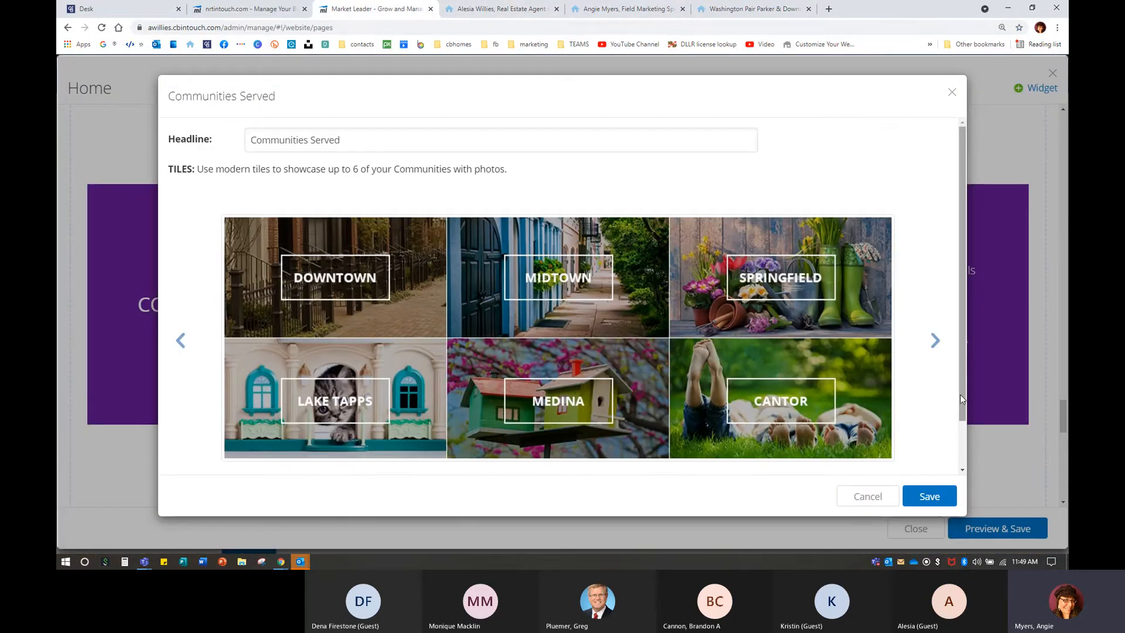
click(935, 341)
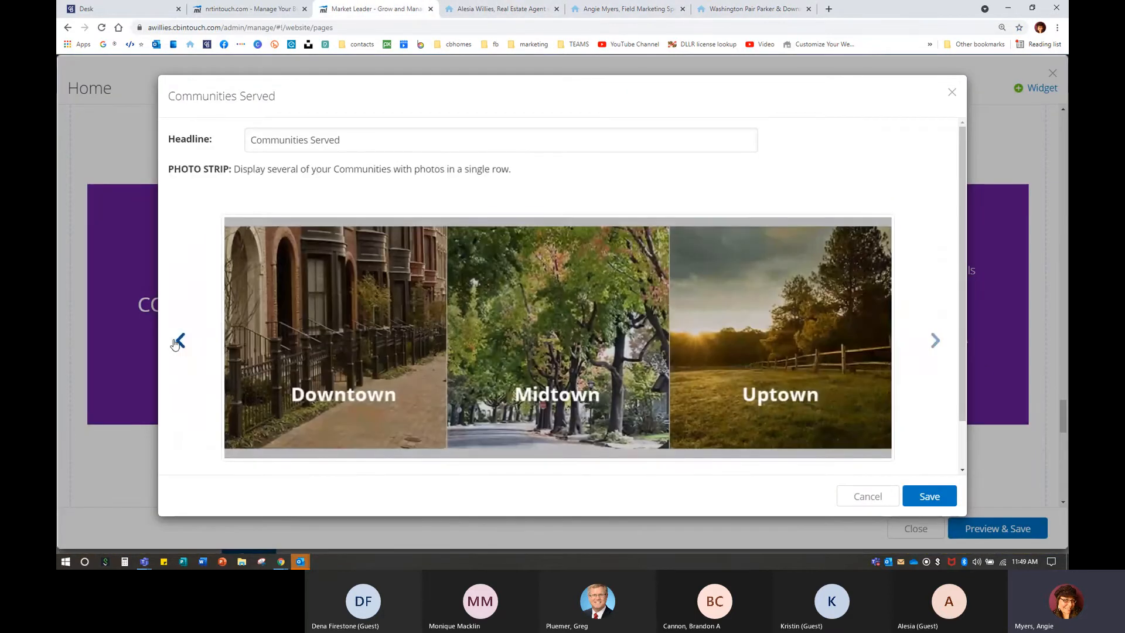
Cycle through Tiles, Photo Strip, Community Name and Classic, then save as Styled Text - Accent 1.
click(177, 342)
scroll(363, 319, down, 1)
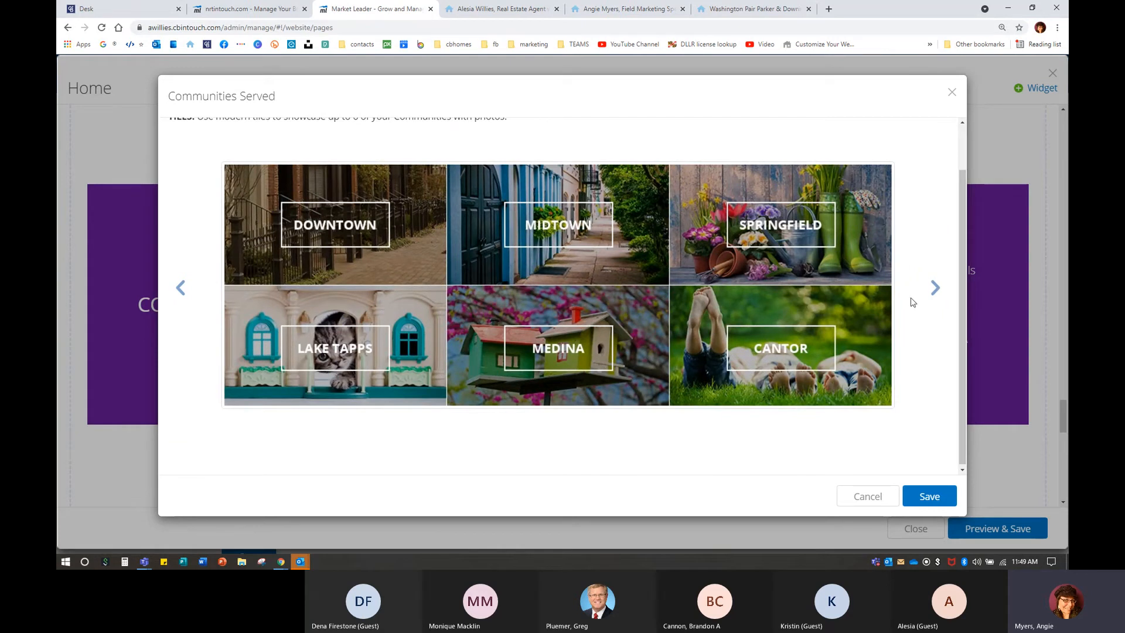
click(933, 295)
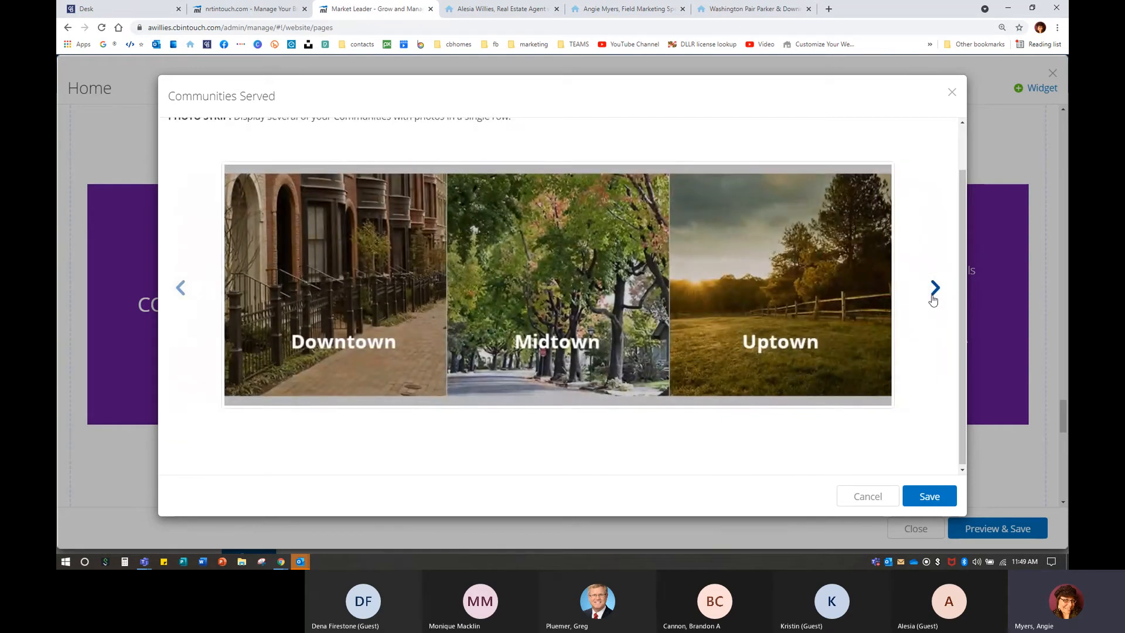
click(934, 290)
click(934, 290)
click(935, 289)
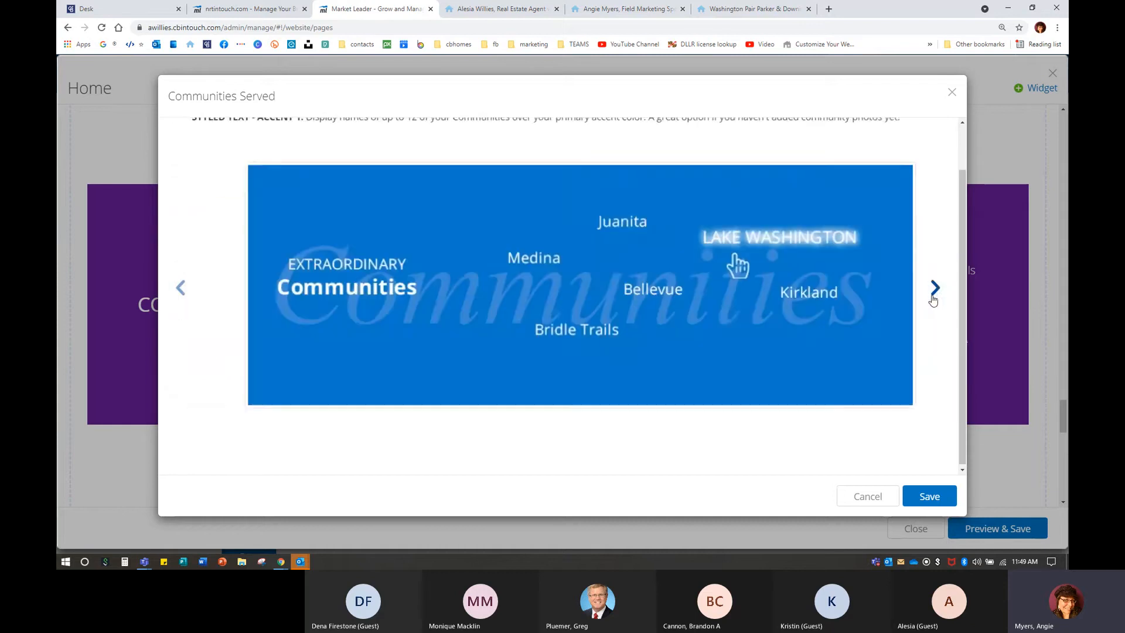
click(937, 495)
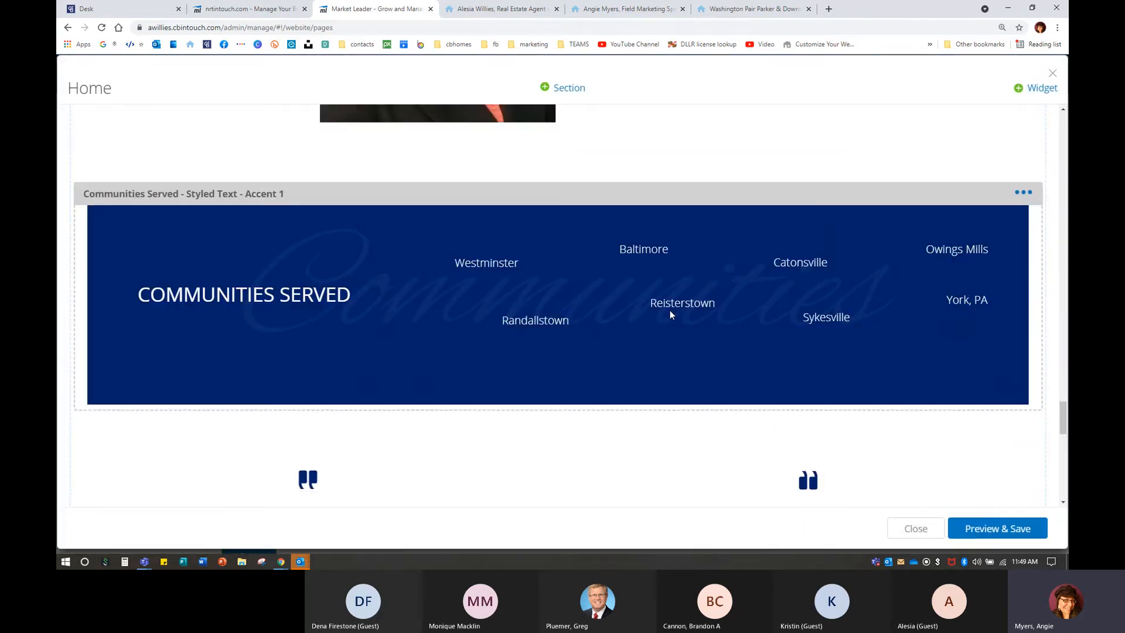
Preview the Testimonials widget's Modern Frame design, then save it back on Quotes.
scroll(669, 314, down, 4)
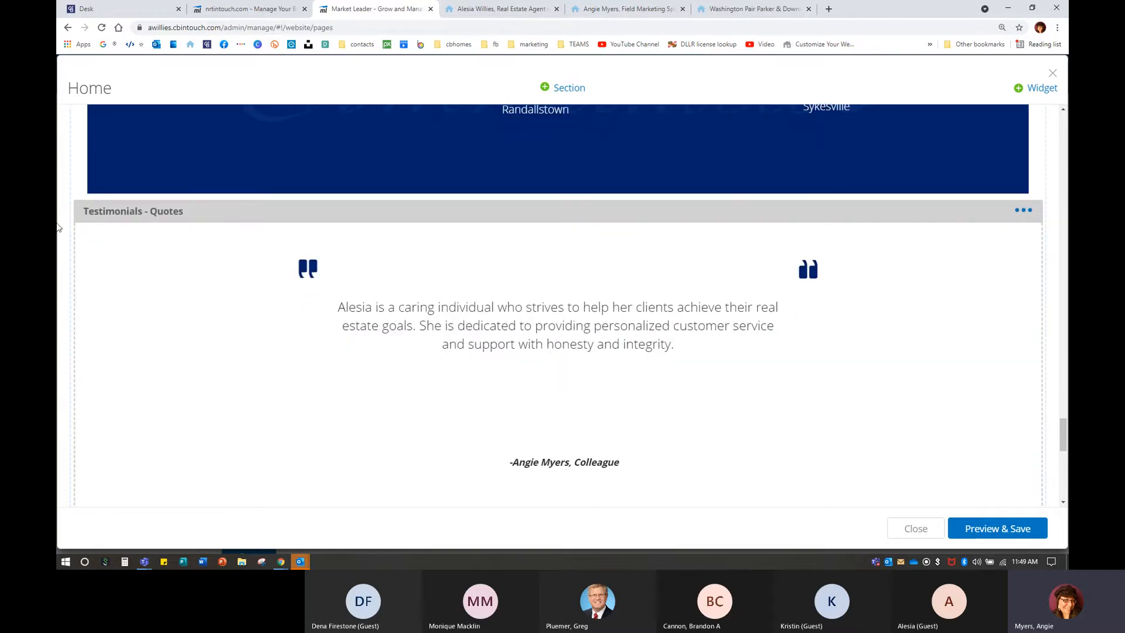
scroll(157, 287, down, 1)
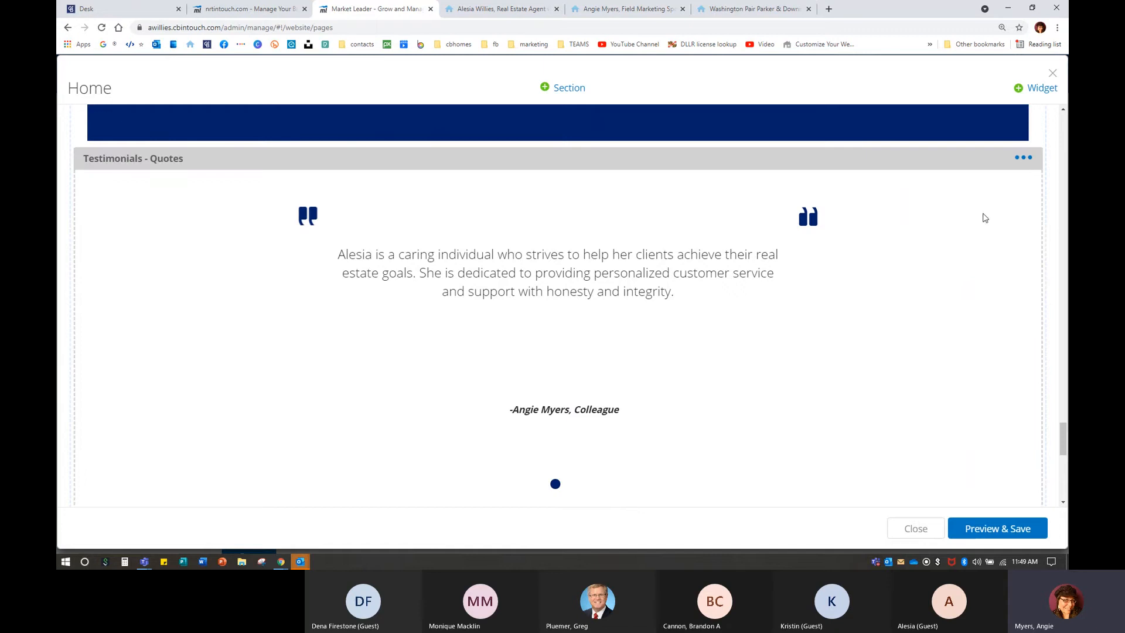
click(1023, 158)
click(984, 185)
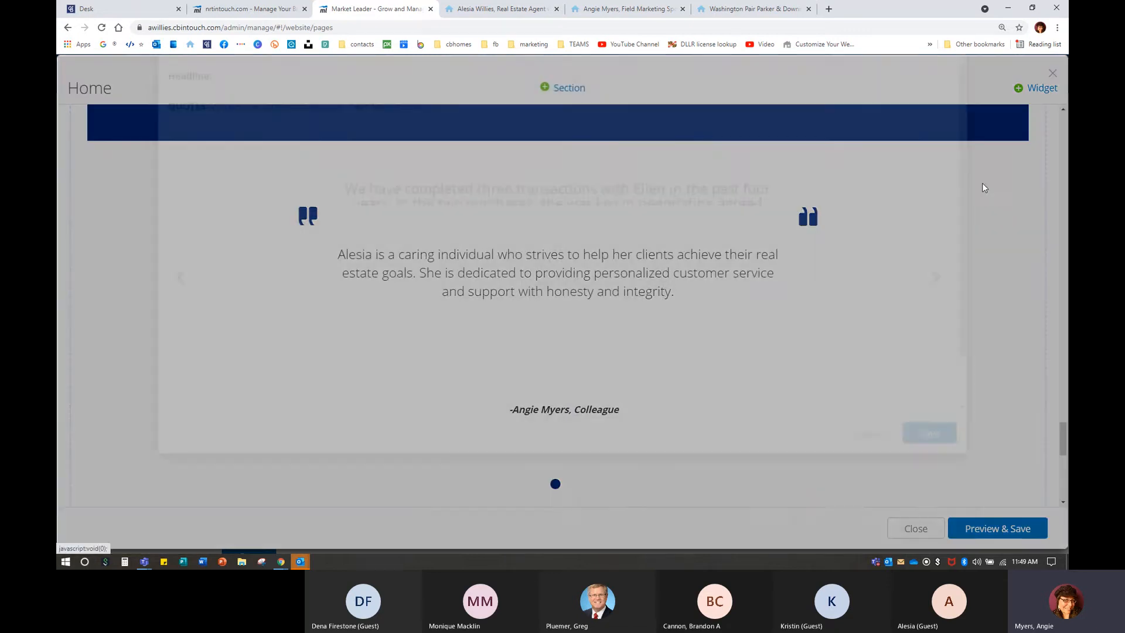
click(934, 339)
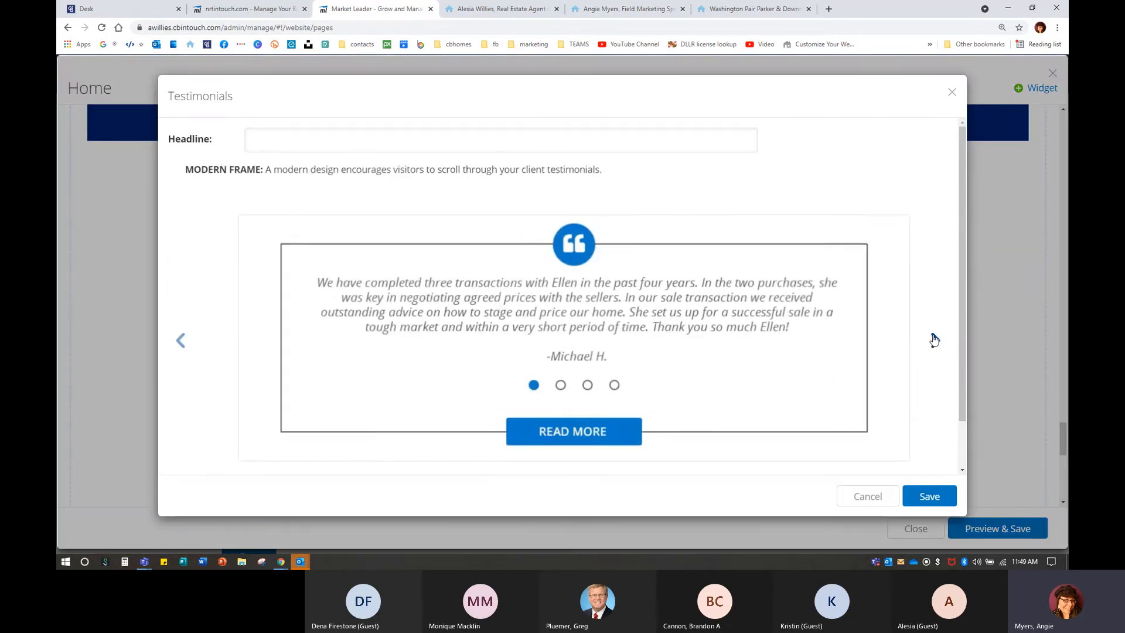
click(933, 340)
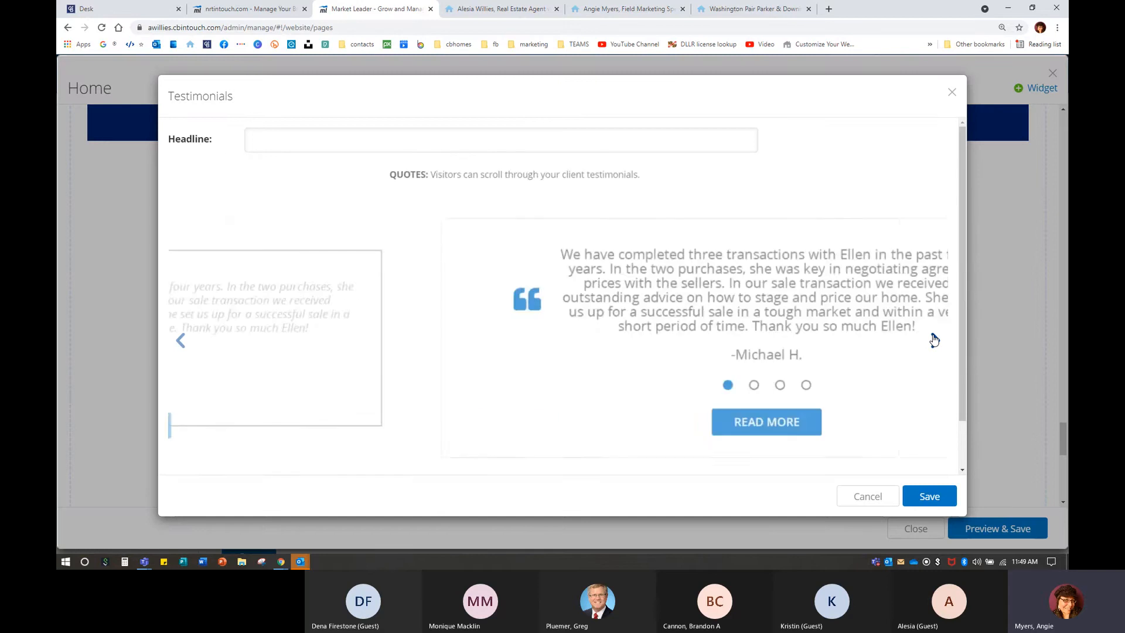
click(930, 495)
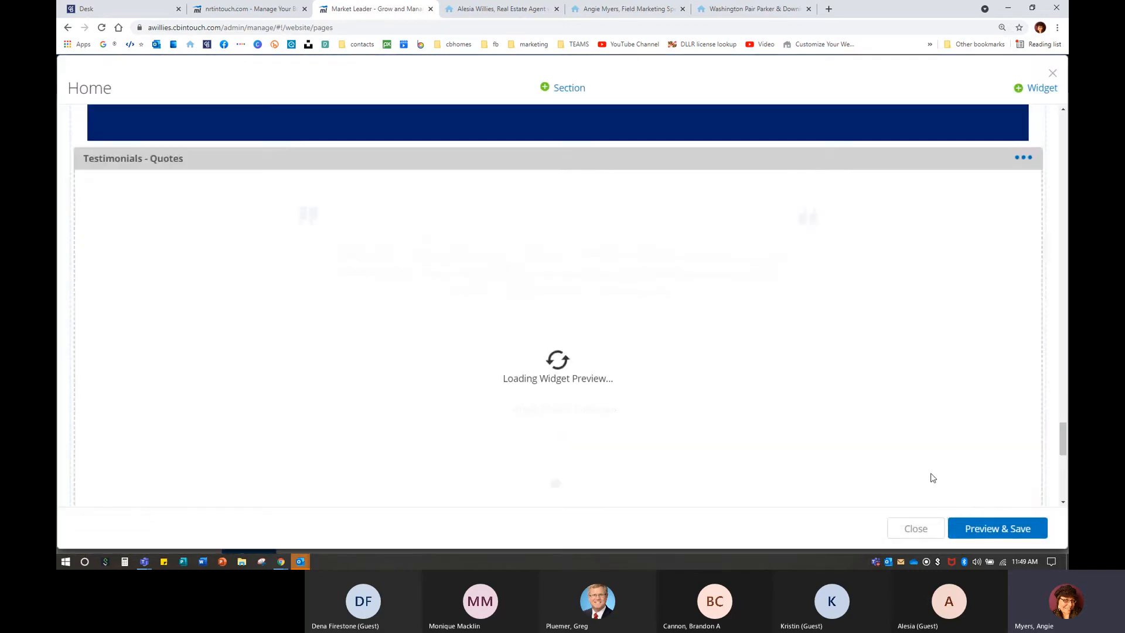
On the example agent's site, page through the testimonials and read them all on the About page.
click(622, 10)
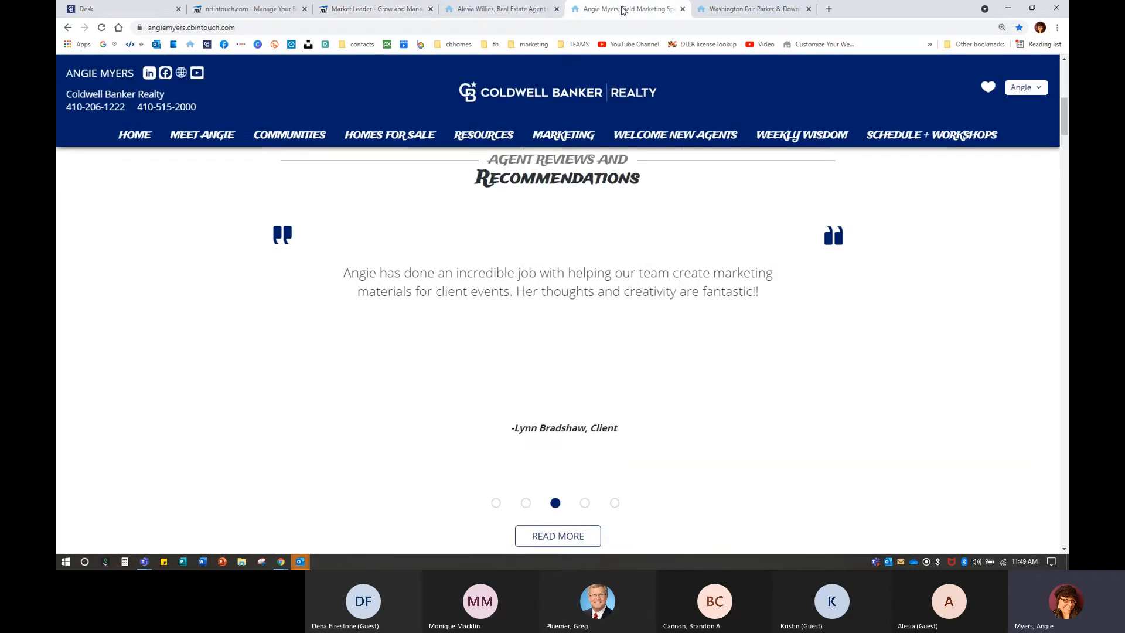
click(584, 504)
click(615, 504)
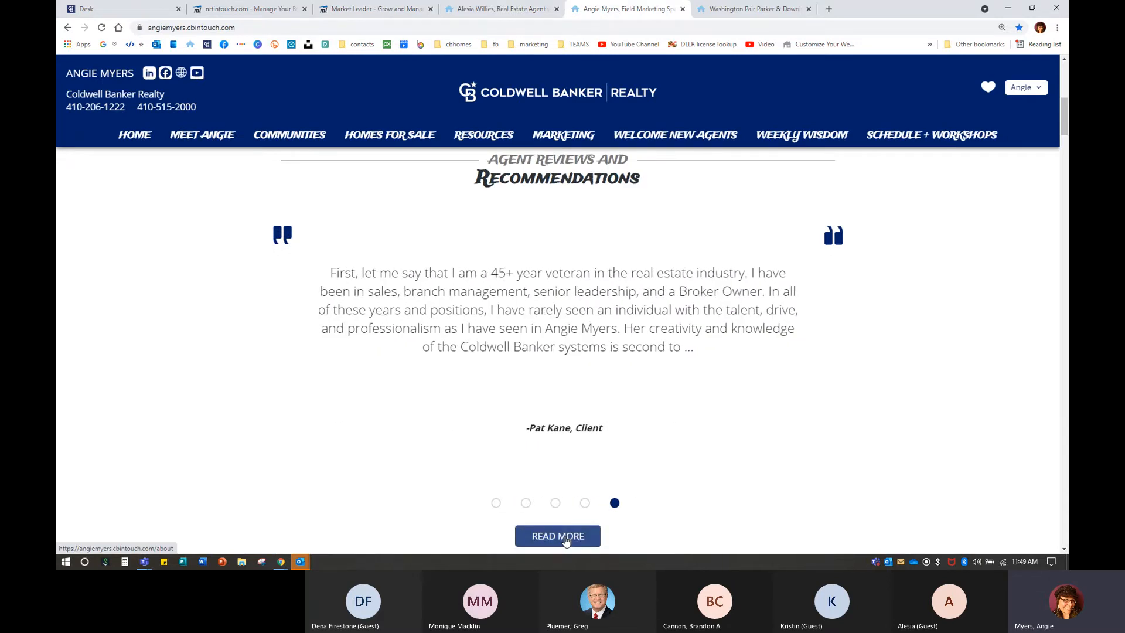
click(566, 540)
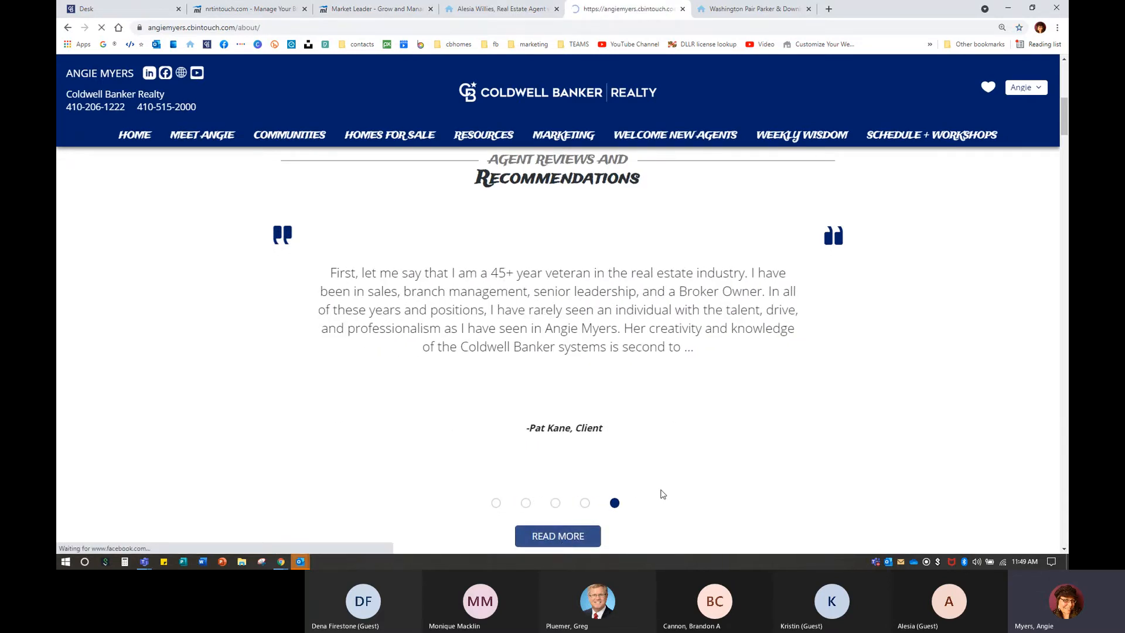
scroll(437, 382, down, 10)
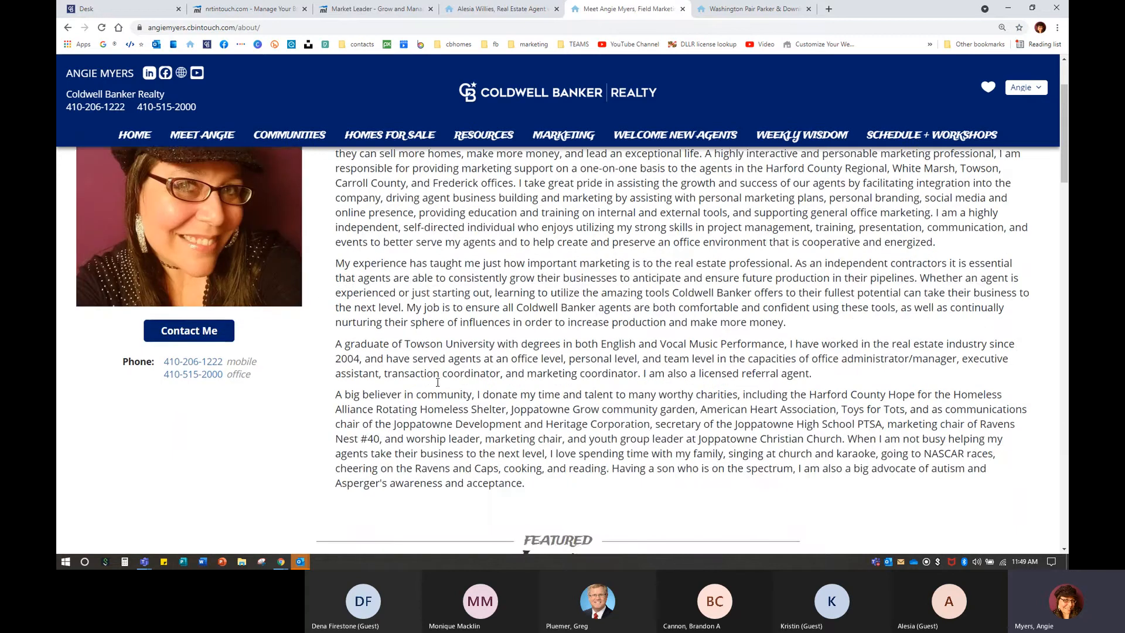
scroll(438, 382, down, 3)
scroll(469, 477, down, 3)
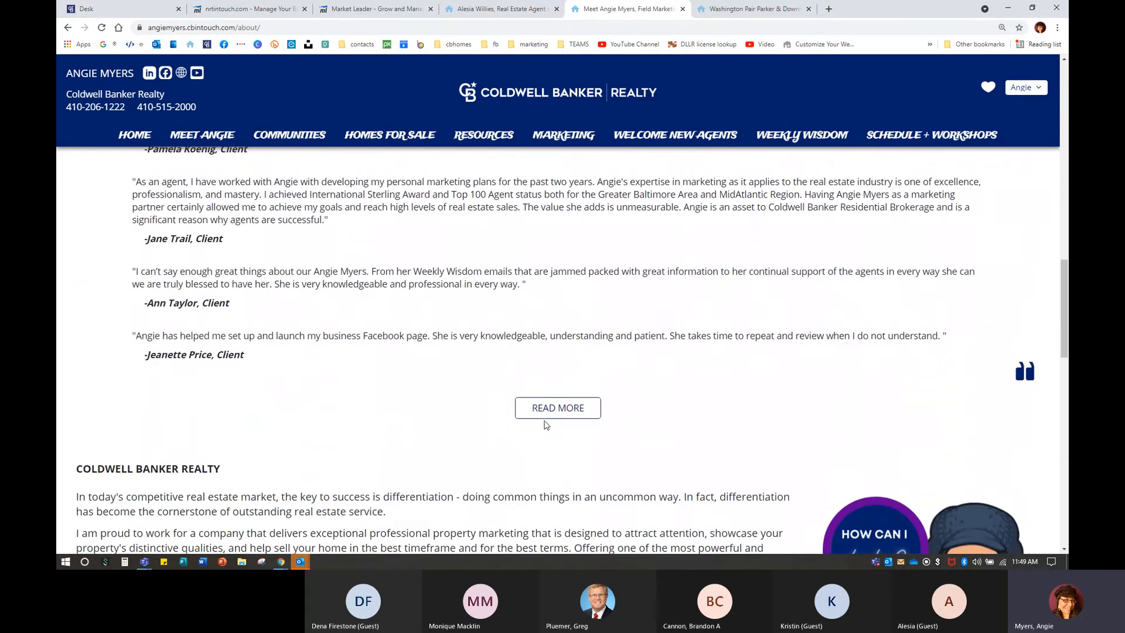
click(551, 416)
scroll(266, 207, up, 10)
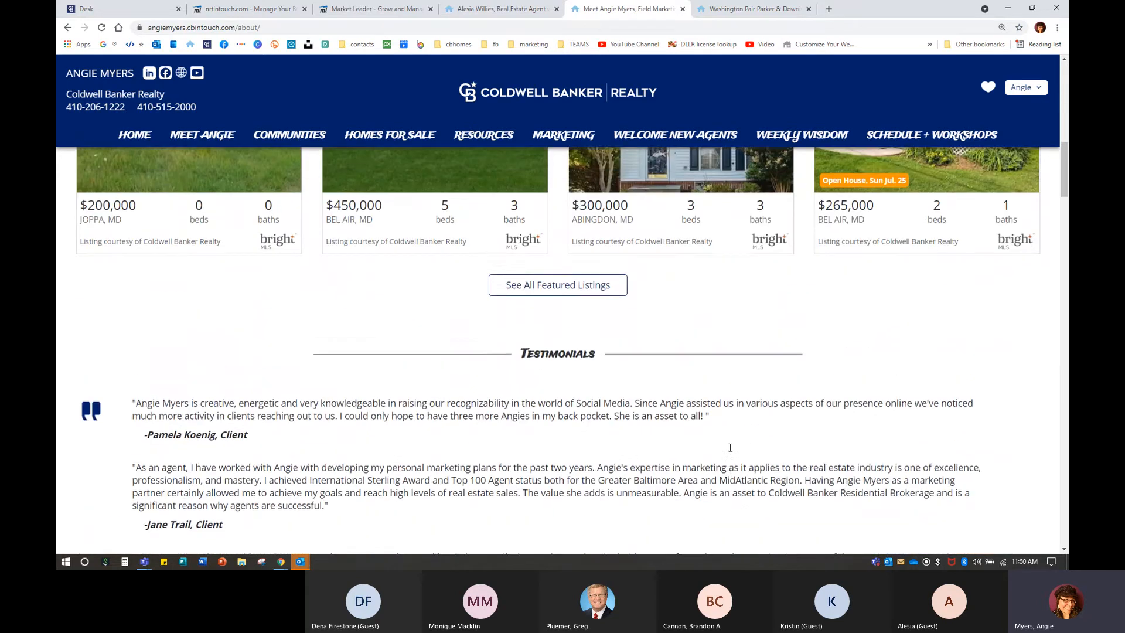
scroll(351, 205, up, 2)
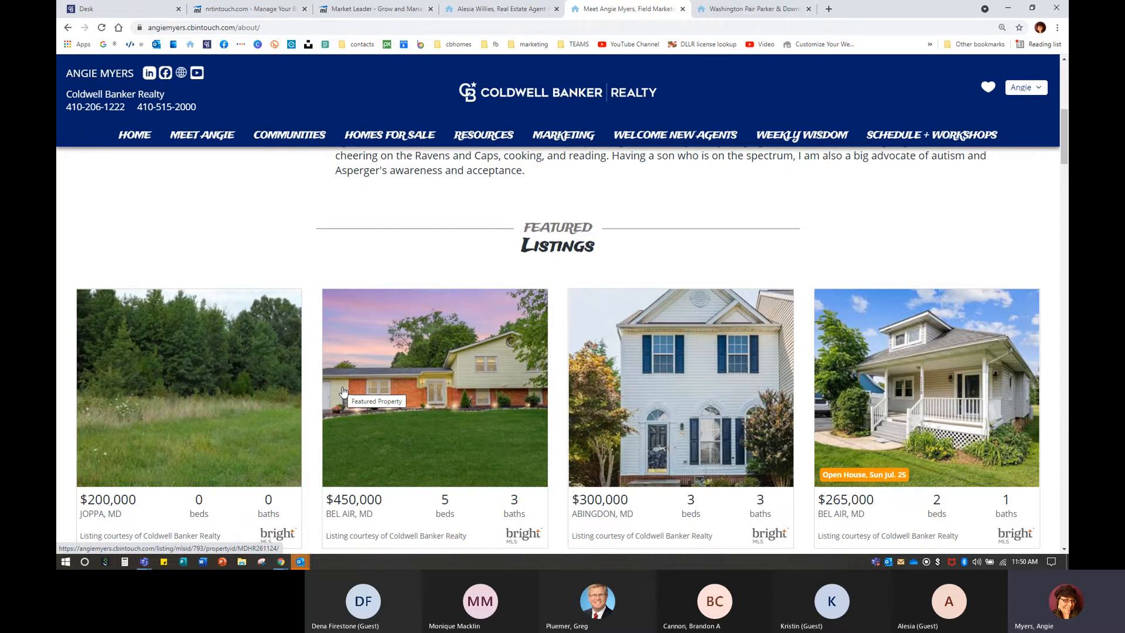
Open See All Featured Listings, scroll it, then return to the Home page editor.
scroll(343, 391, down, 1)
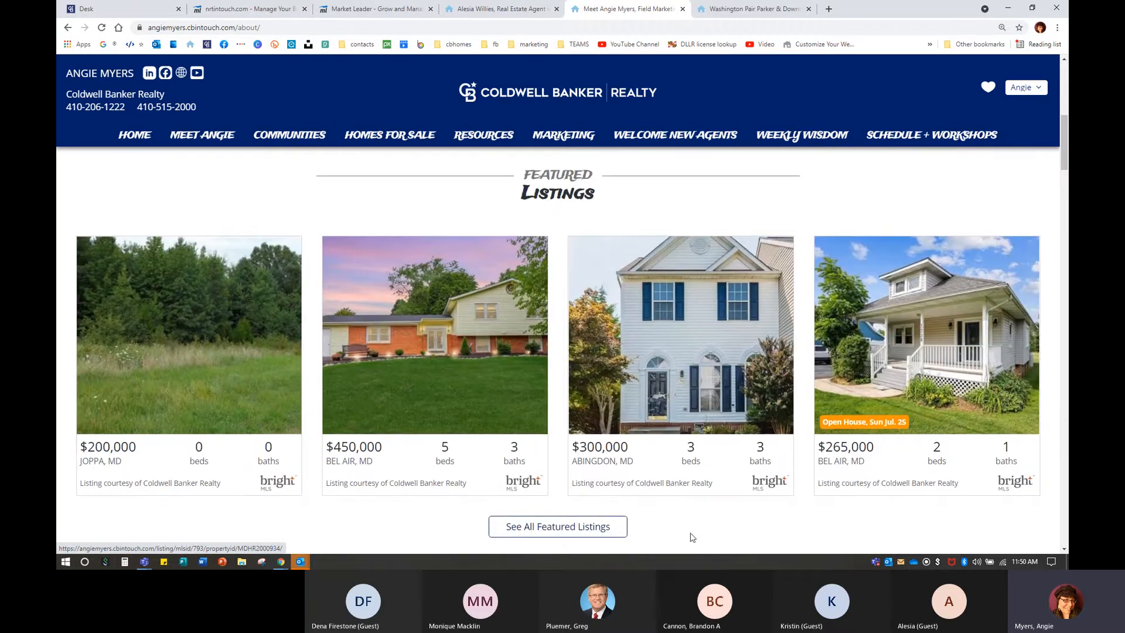
click(563, 523)
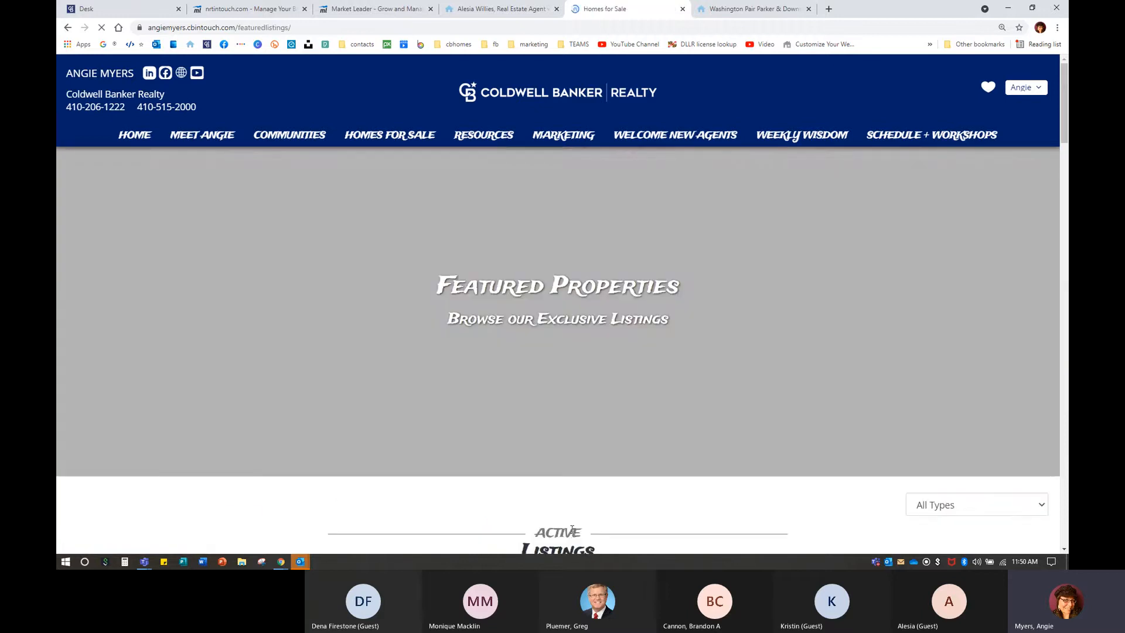
scroll(597, 477, down, 10)
scroll(598, 478, down, 5)
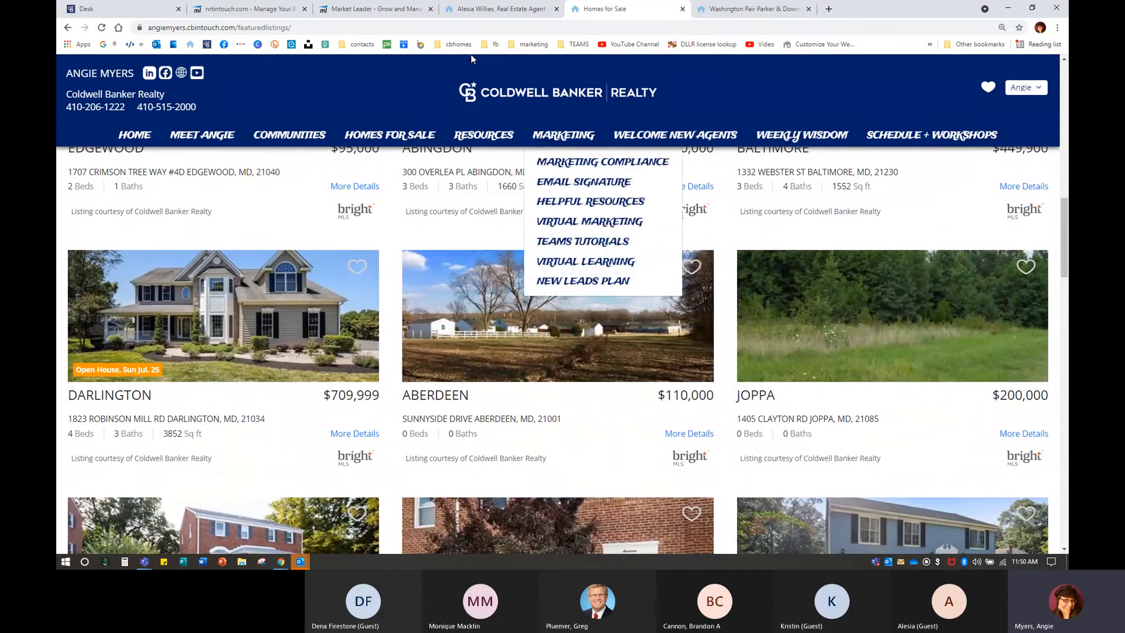
click(354, 10)
mouse_move(674, 348)
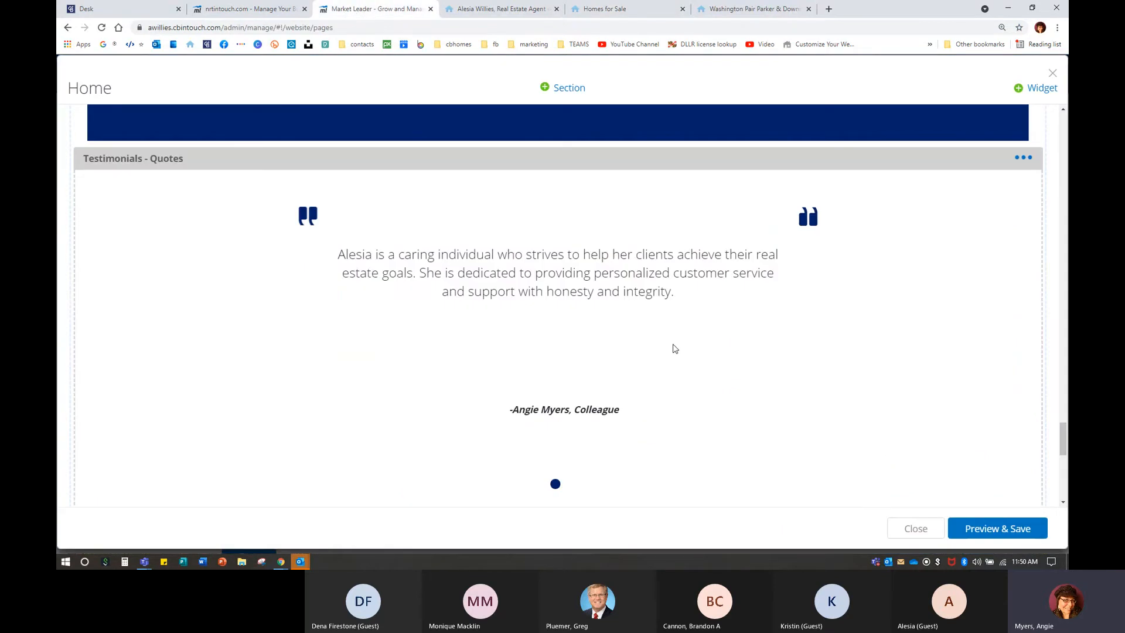
Scroll down to Communities Served and open the widget list from the Add Widget bar below it.
scroll(675, 348, down, 8)
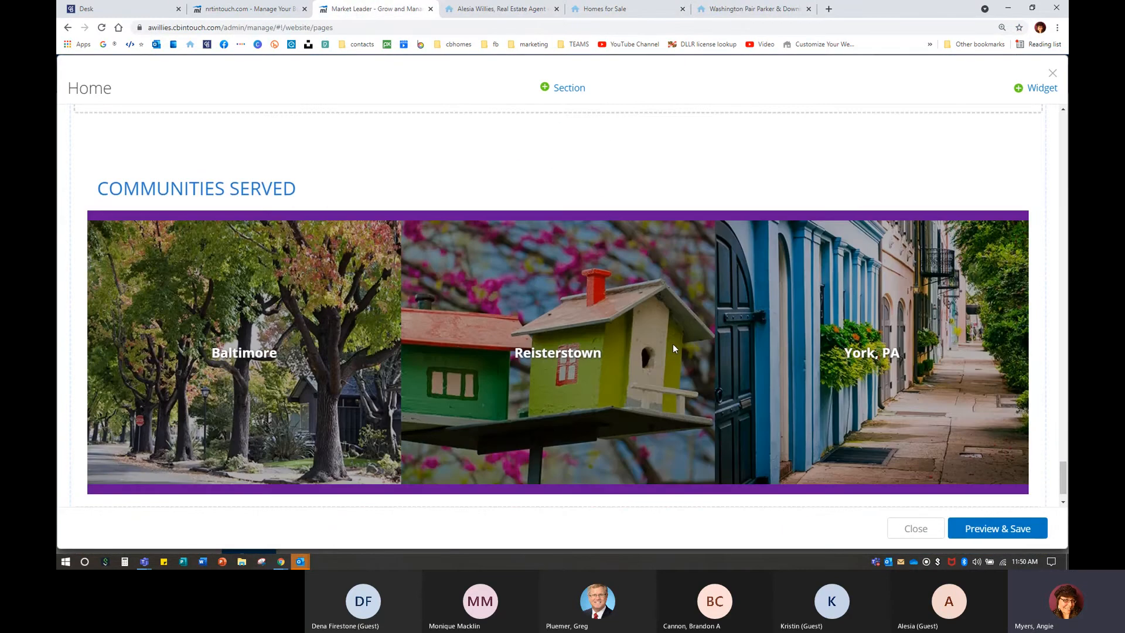
scroll(673, 348, down, 1)
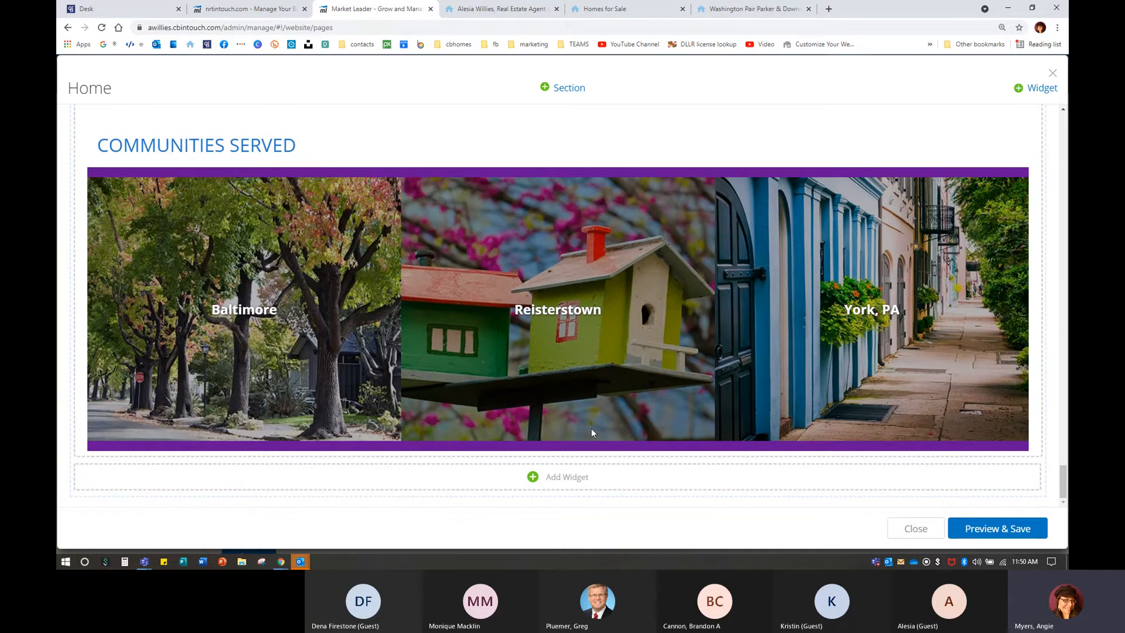
click(550, 479)
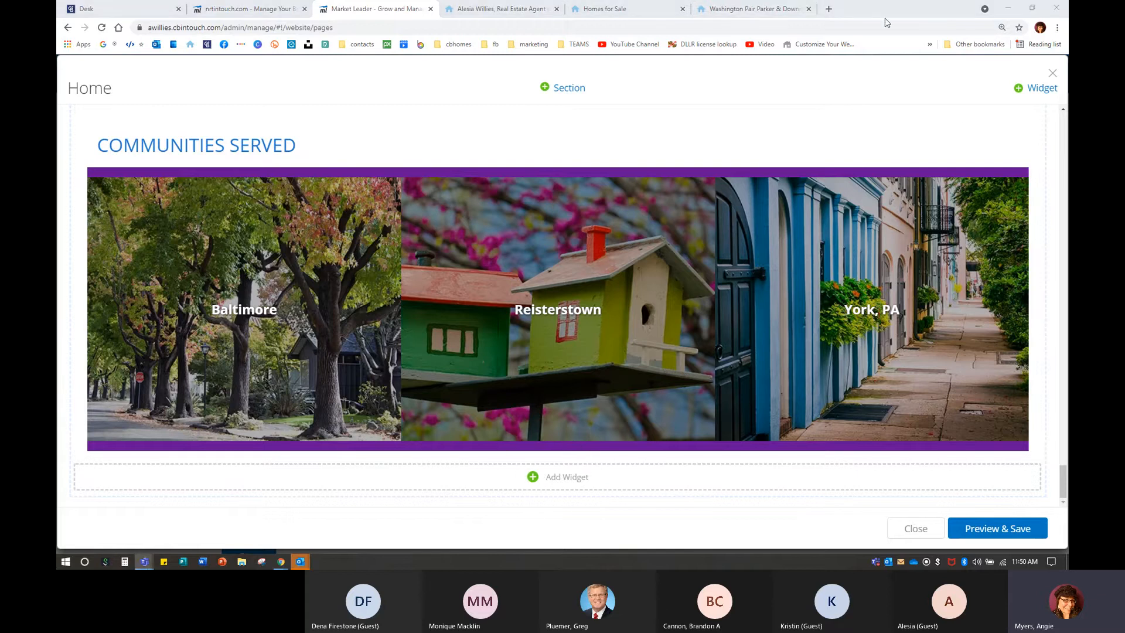
click(1041, 88)
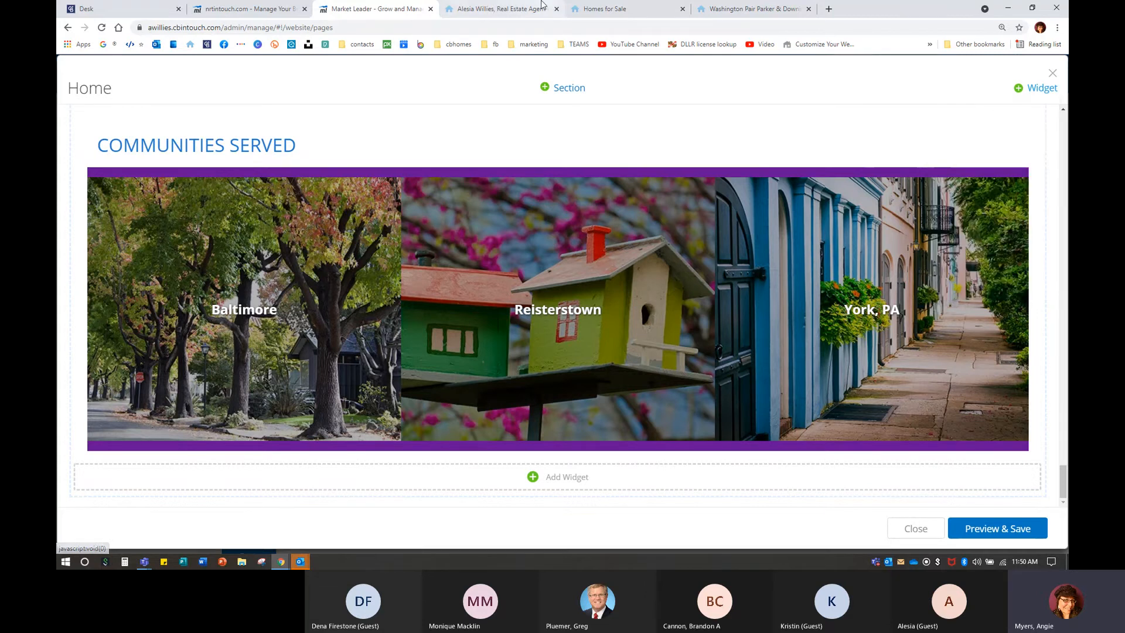
Close the Homes for Sale and other team's site tabs, then load the example agent site from bookmarks.
click(610, 9)
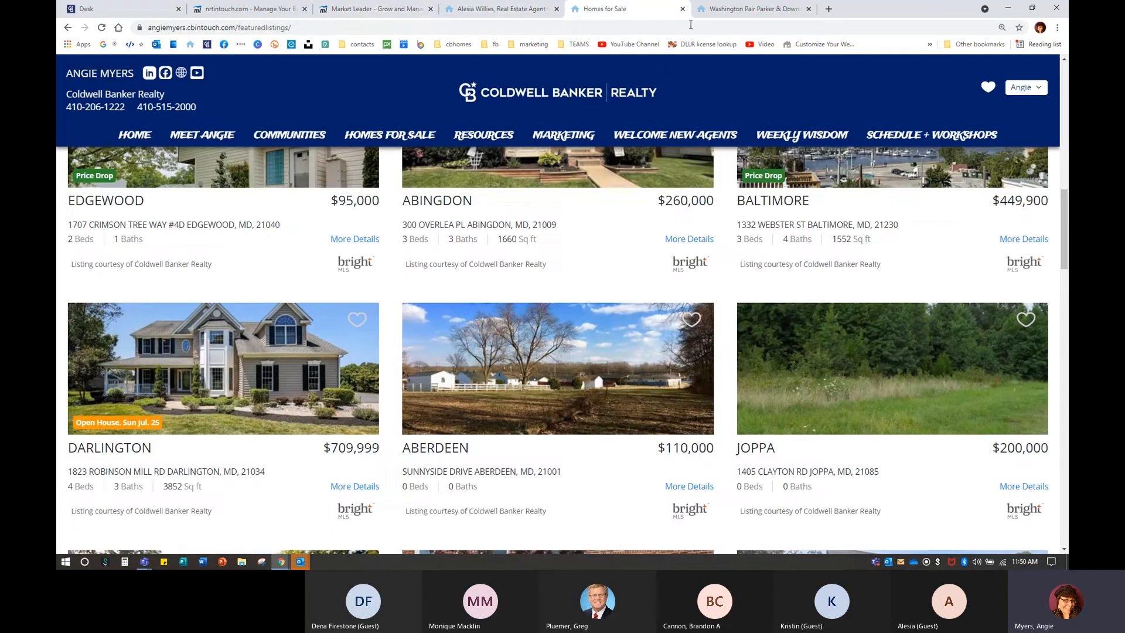
click(682, 9)
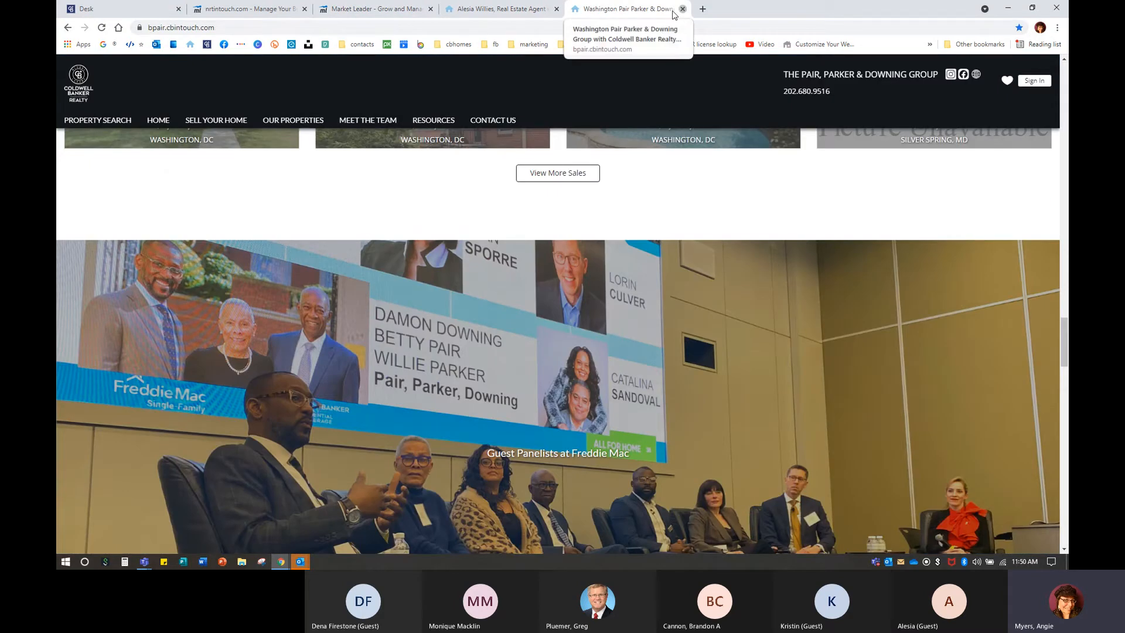
click(682, 9)
click(574, 9)
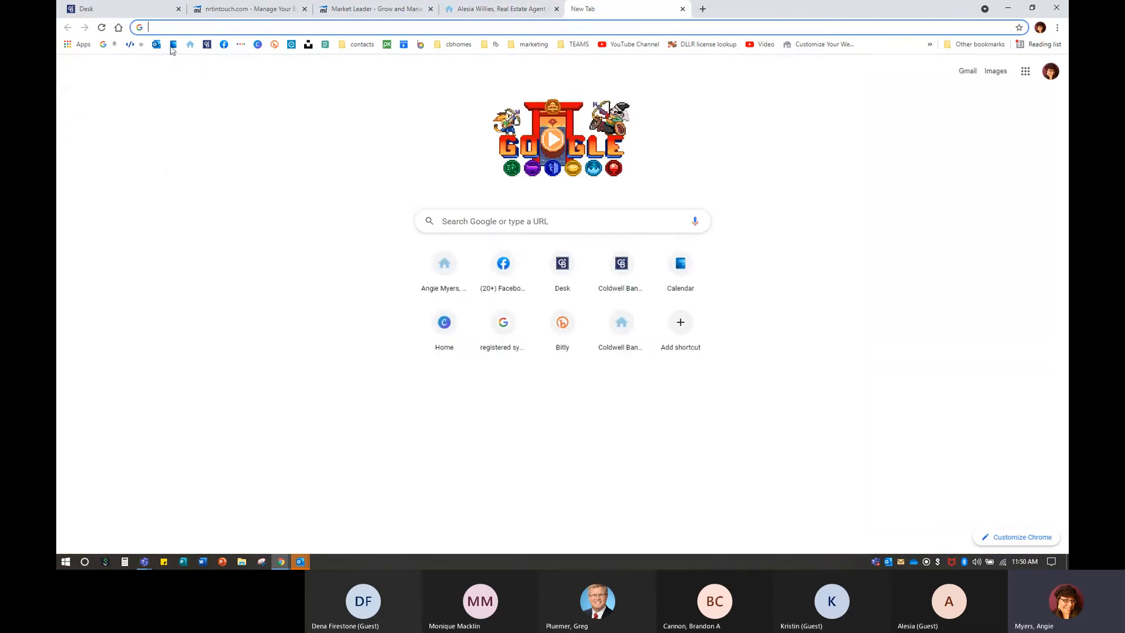
click(189, 45)
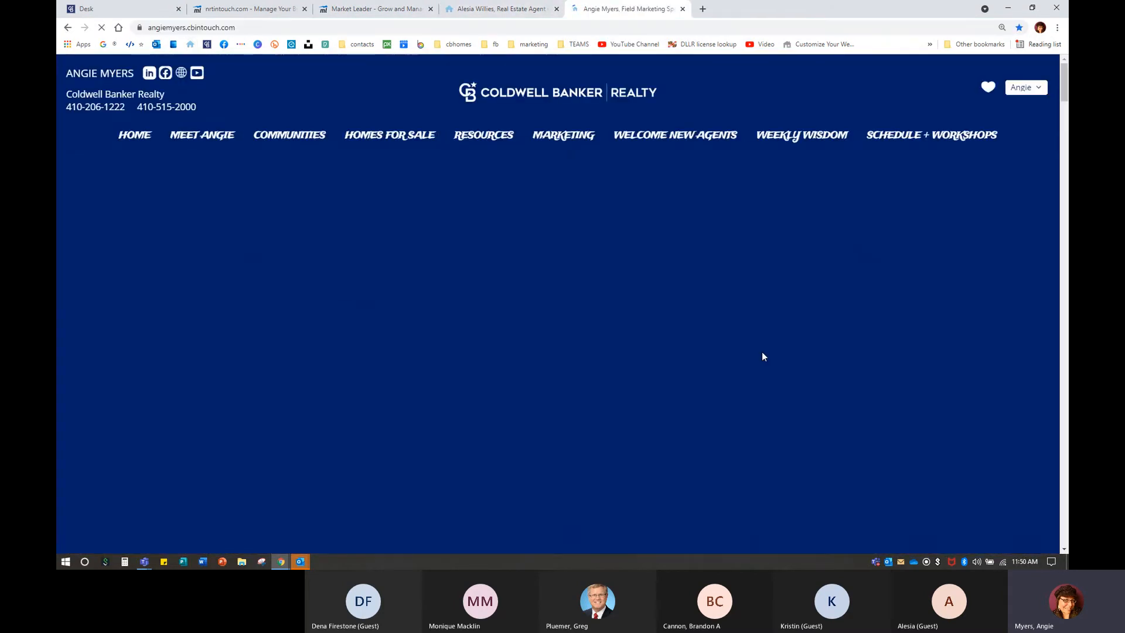
scroll(761, 351, down, 10)
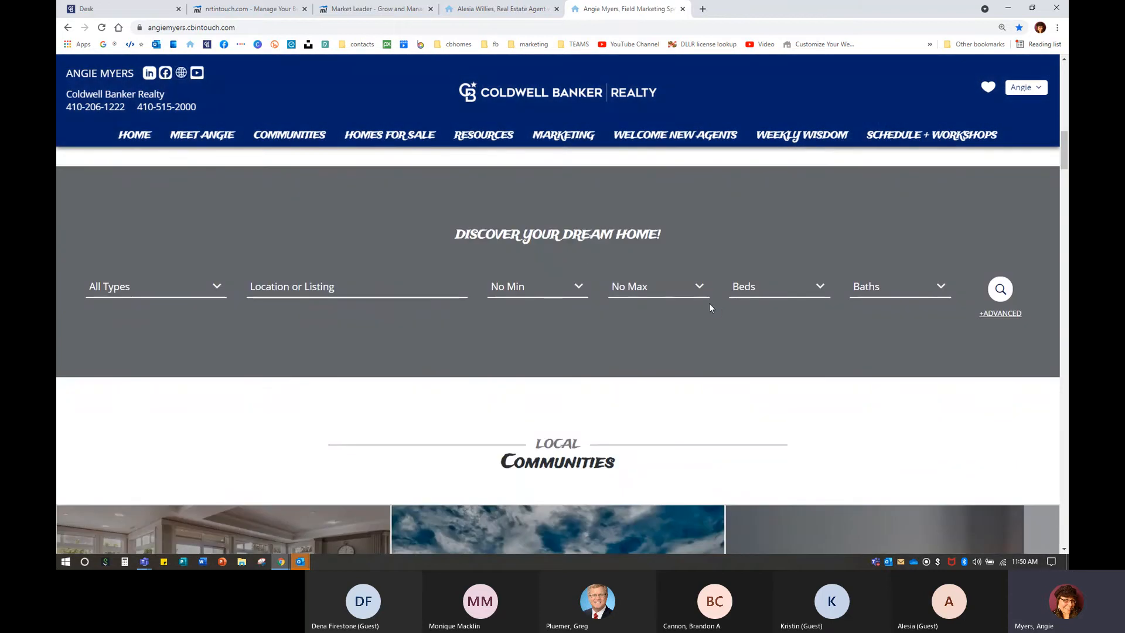
Back in the page editor, add a My Featured Properties widget.
click(370, 9)
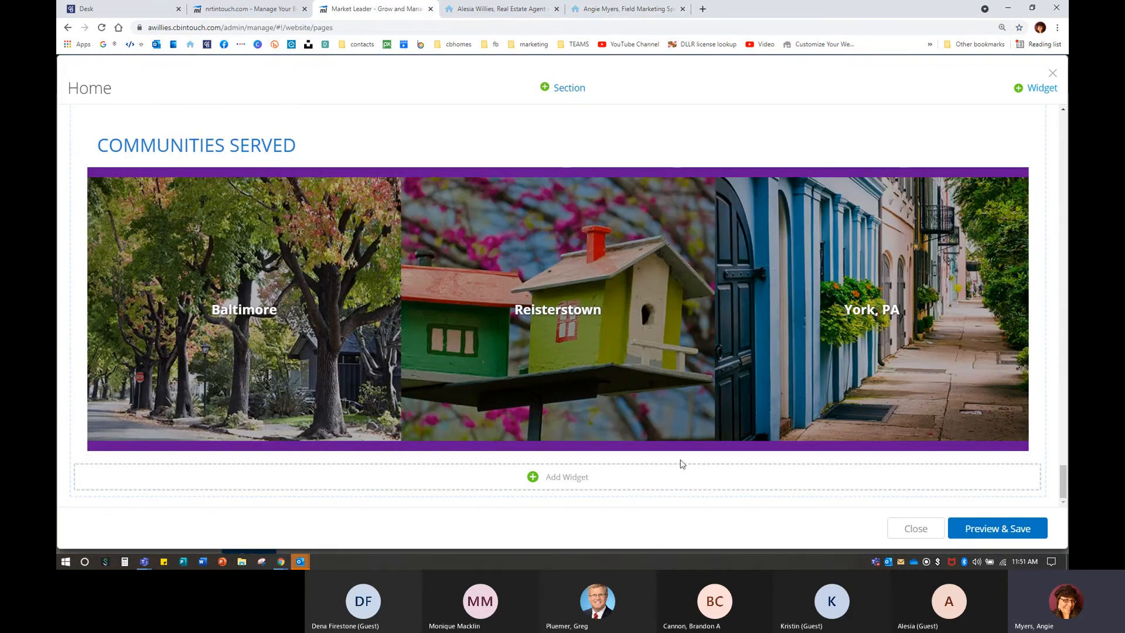
click(581, 476)
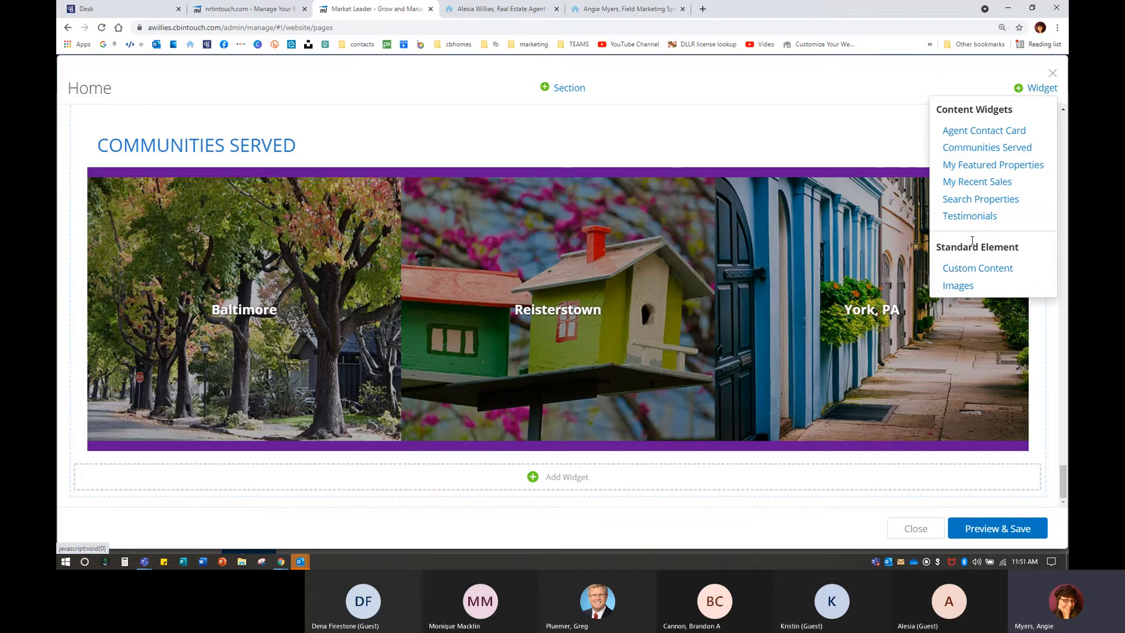
click(989, 166)
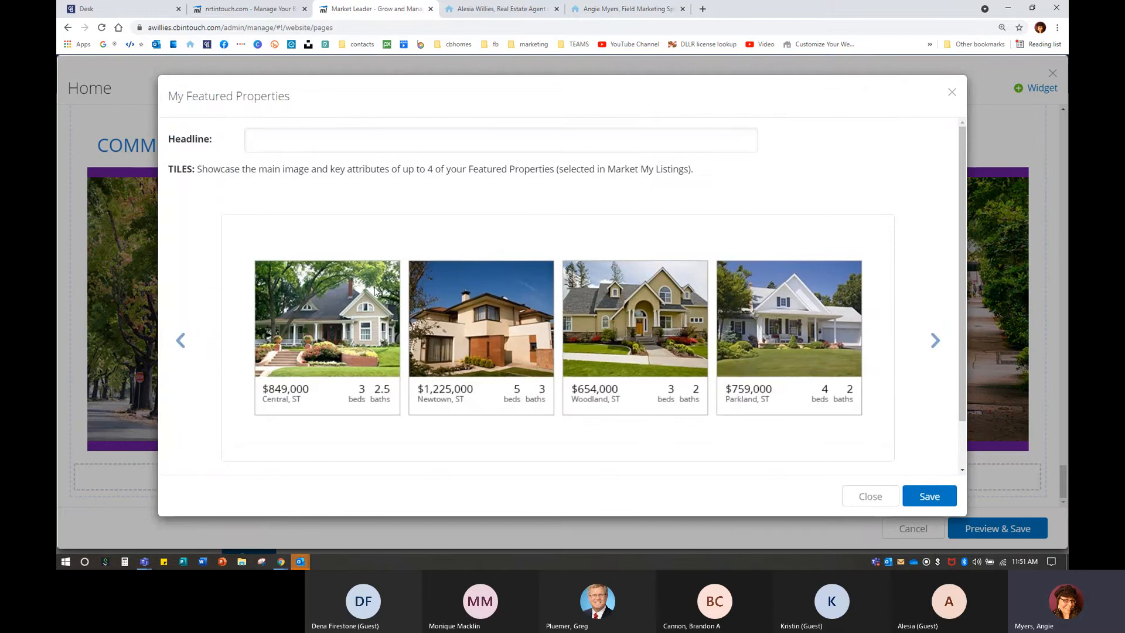
Keep the four-property Tiles layout, set the headline to 'Featured Properties', and save the widget.
click(936, 343)
click(936, 343)
click(936, 343)
click(330, 142)
text(Feat)
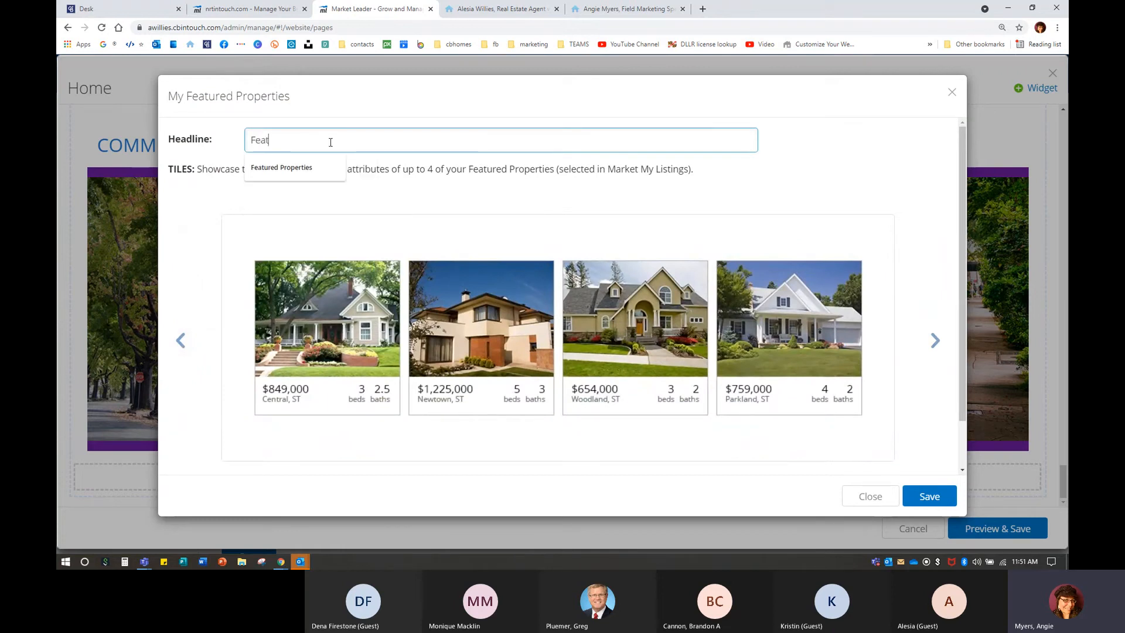
text(ured Properties)
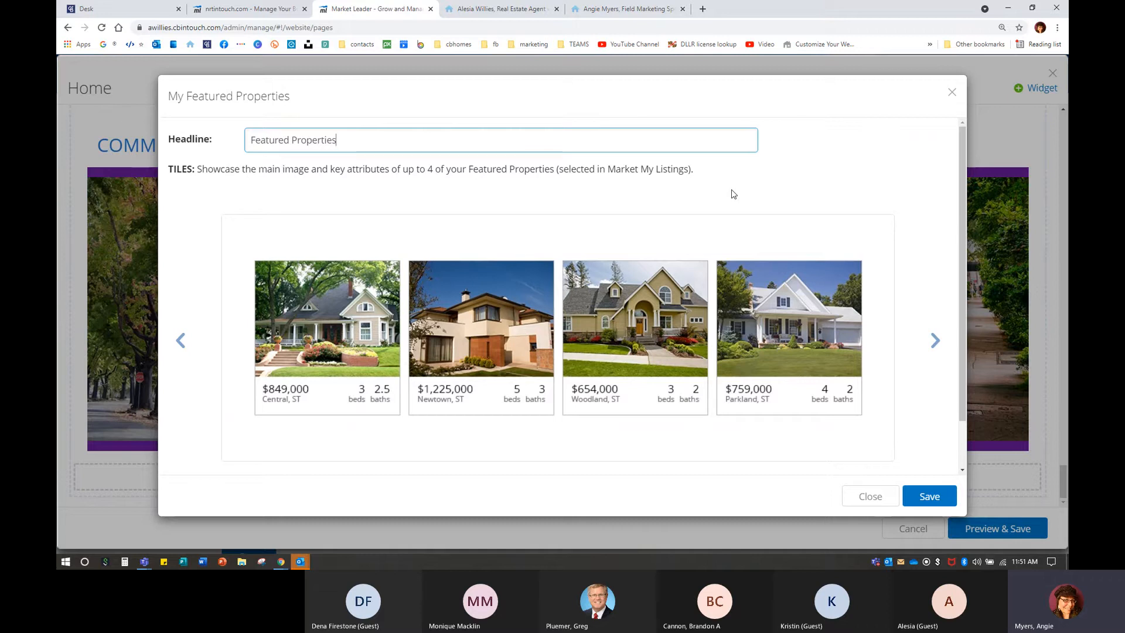
click(926, 503)
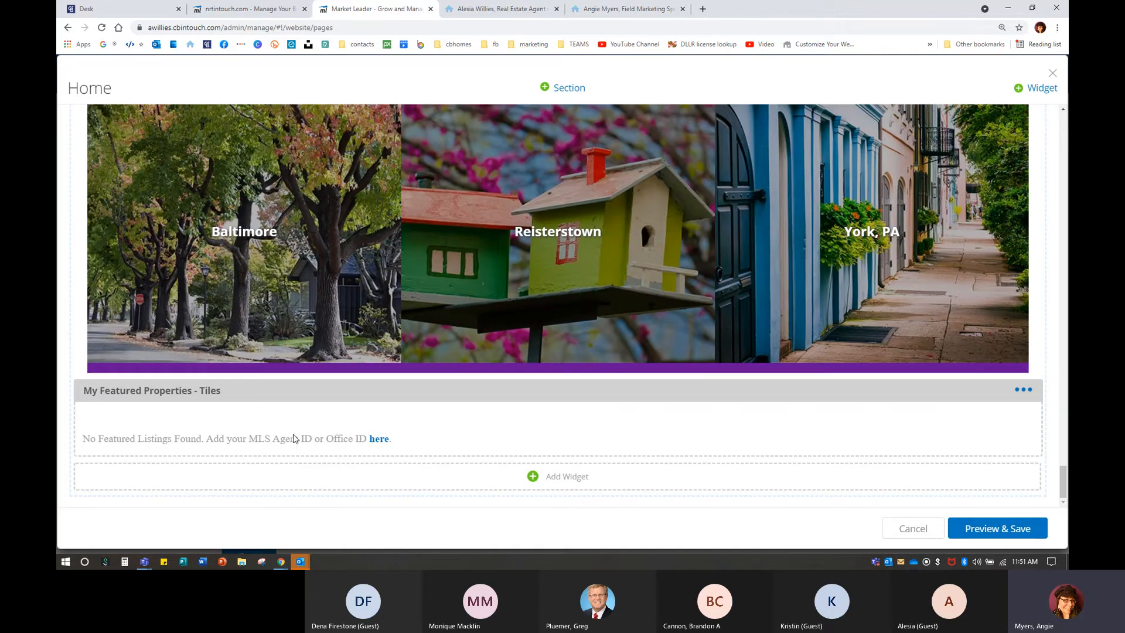
In MLS Setup, delete the extra agent ID from the Bright MLS feed.
click(378, 439)
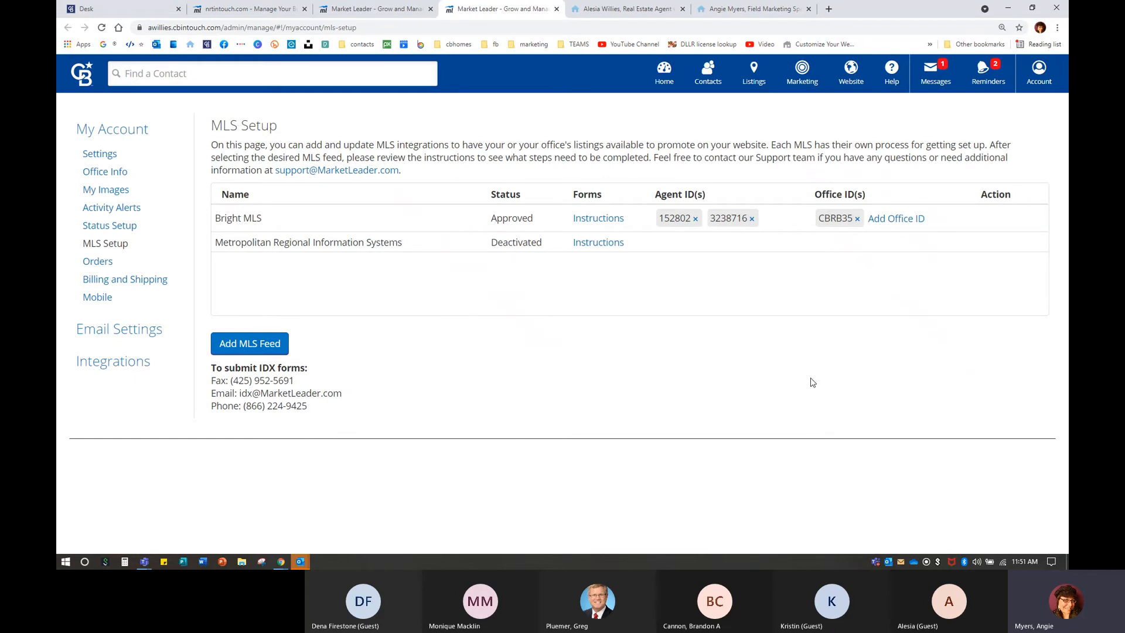
click(695, 218)
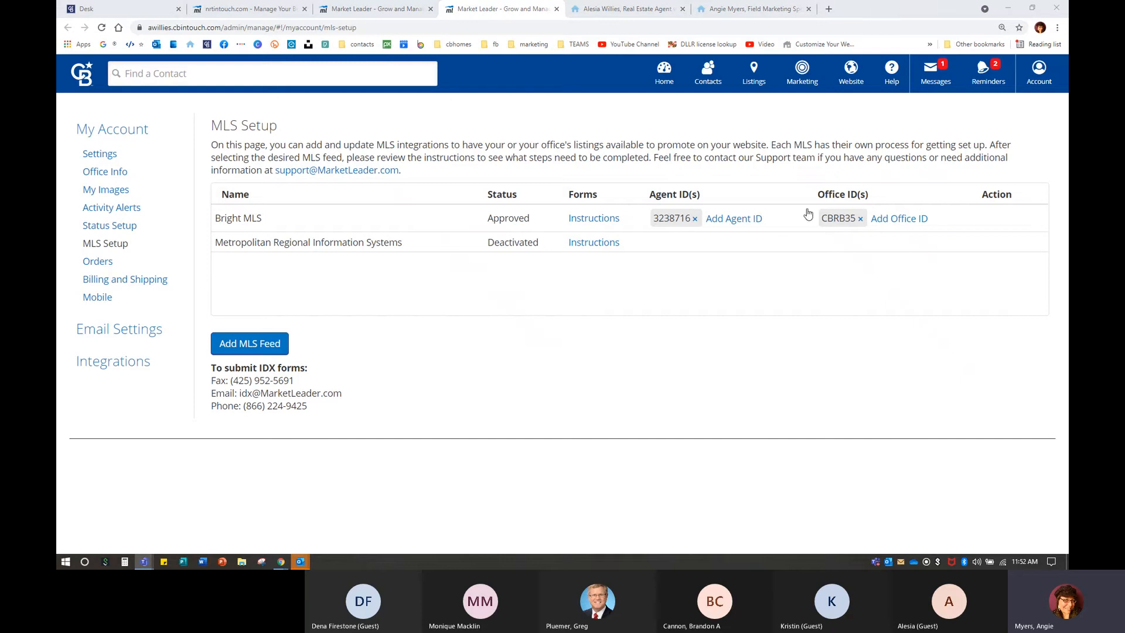
Go to Listings > Market My Listings and show My Office's Listings.
click(752, 73)
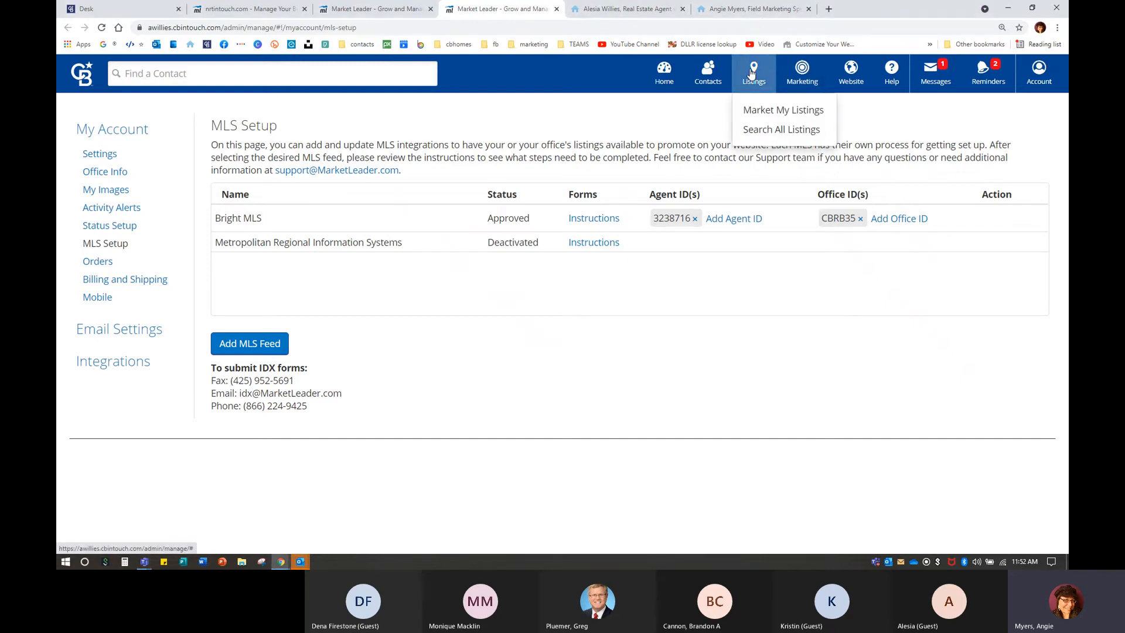
click(769, 112)
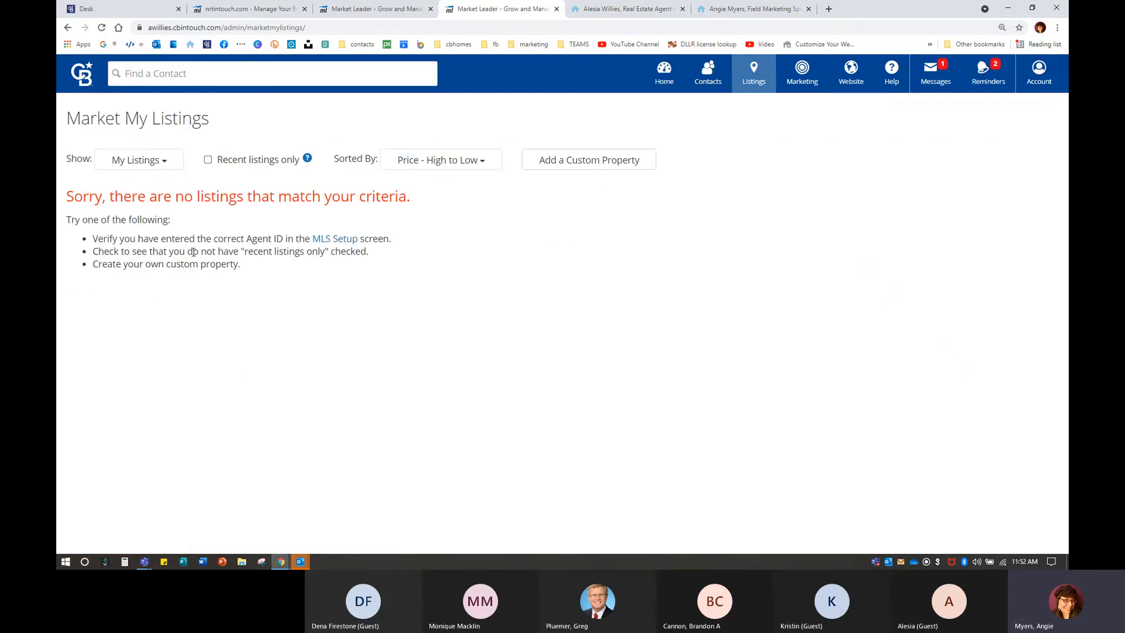
click(141, 165)
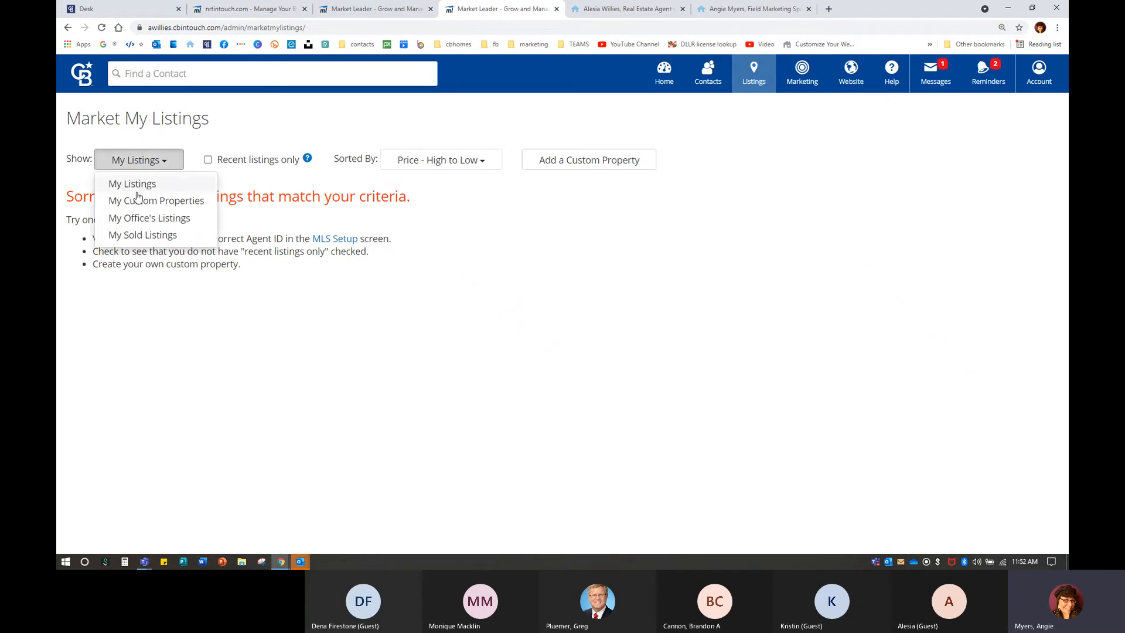
click(136, 222)
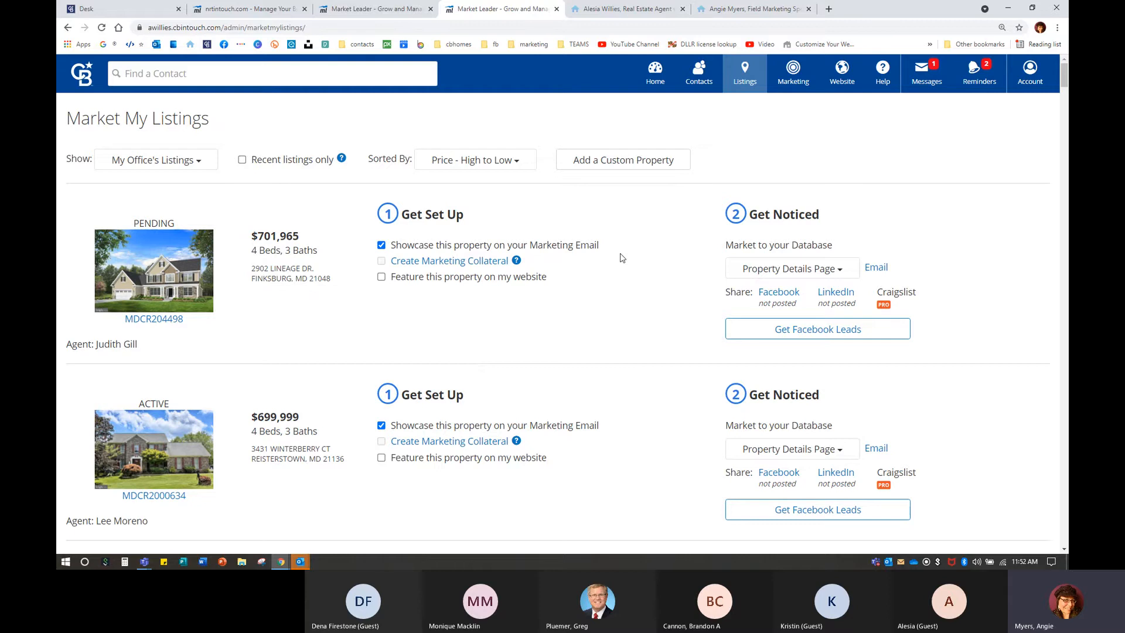
Feature the second listing, the $679,711 listing and the $550,000 listing on the website.
scroll(566, 302, down, 2)
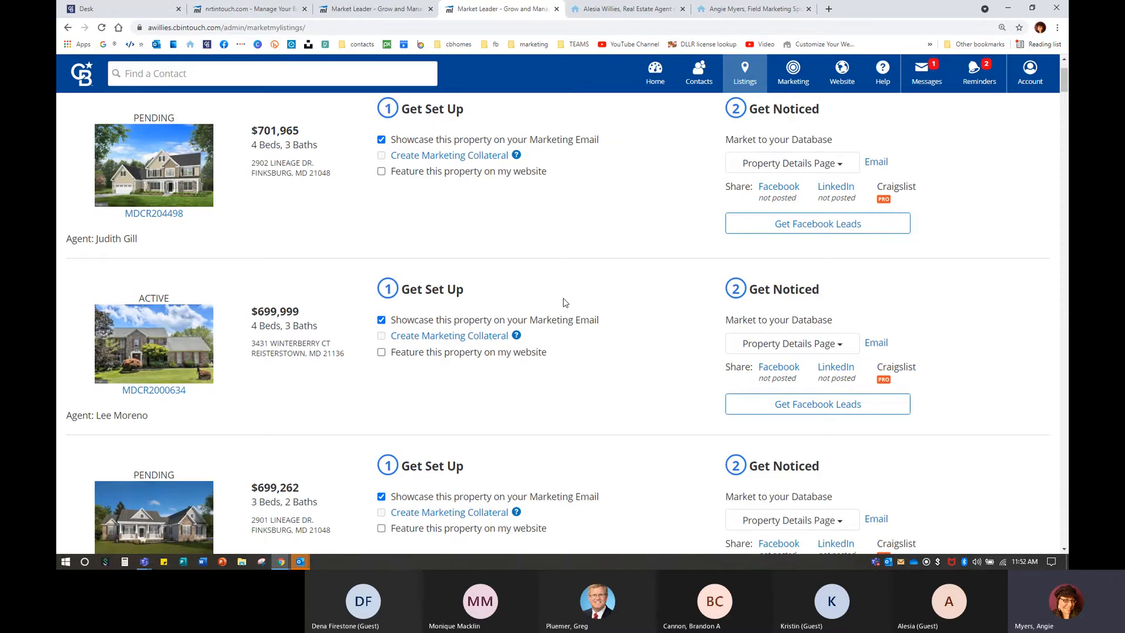
click(382, 352)
scroll(359, 450, down, 5)
scroll(359, 450, down, 3)
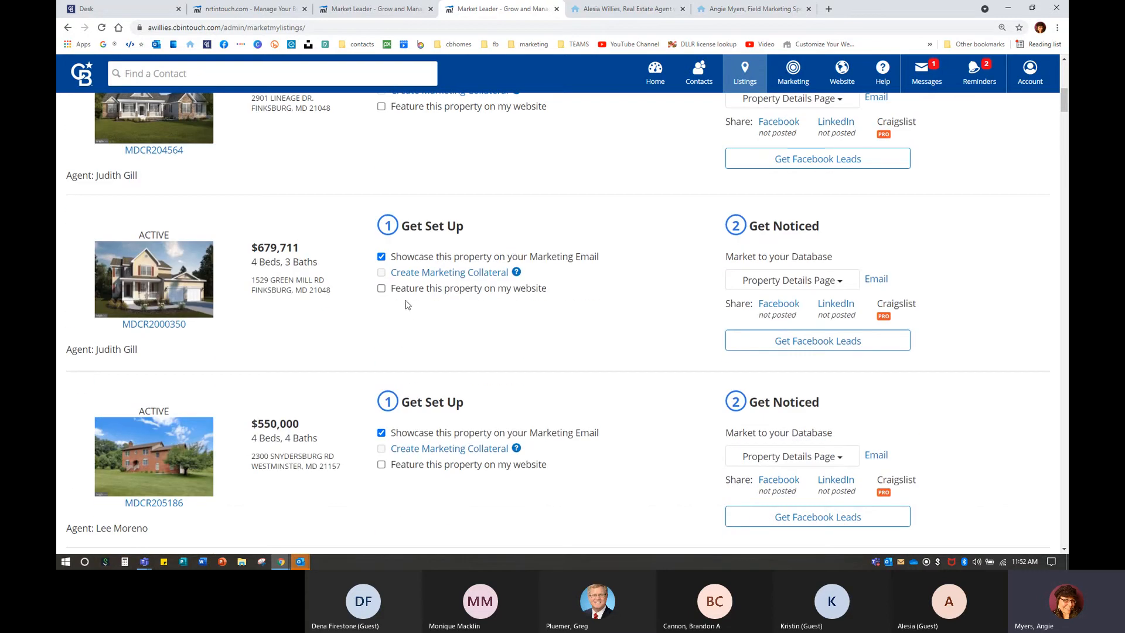
click(382, 288)
scroll(412, 294, down, 4)
click(381, 253)
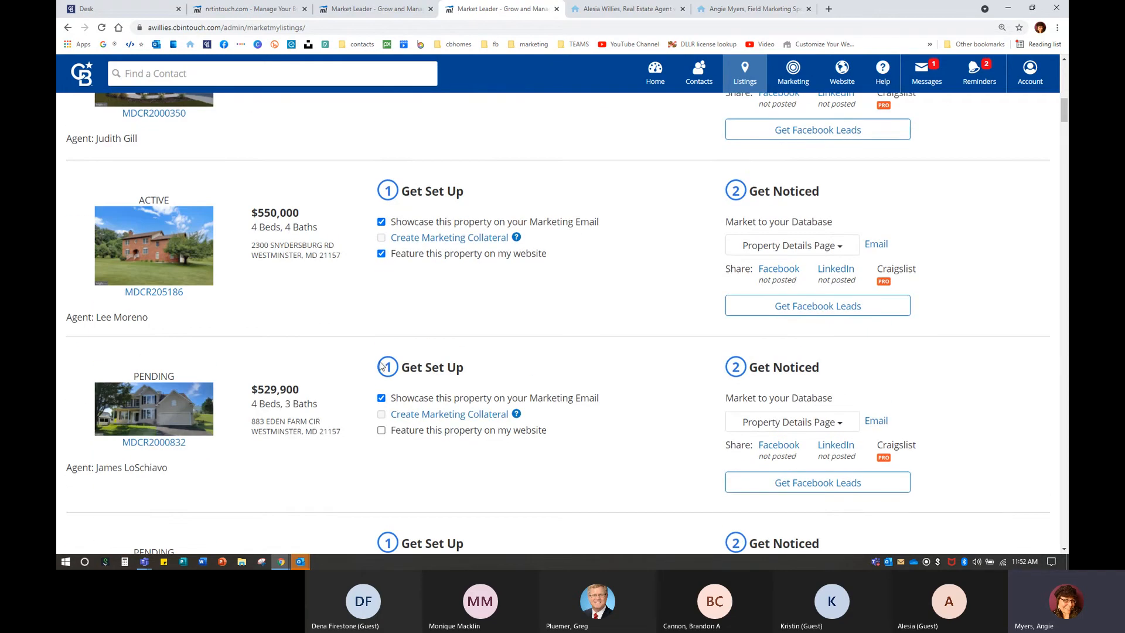
scroll(369, 390, down, 2)
scroll(369, 390, down, 6)
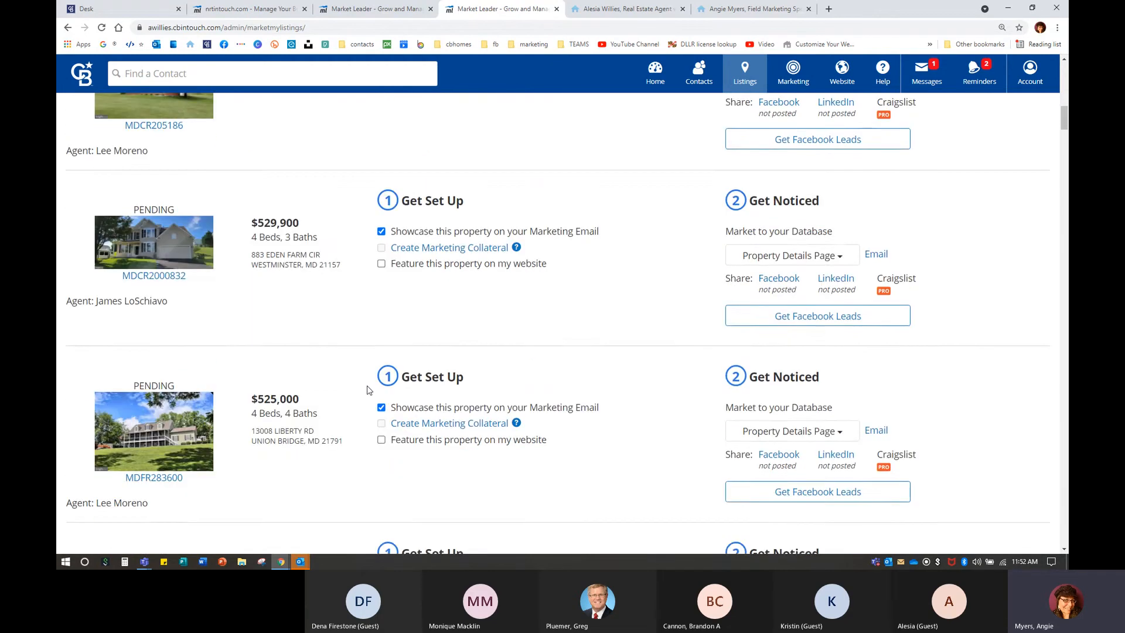
scroll(368, 390, down, 5)
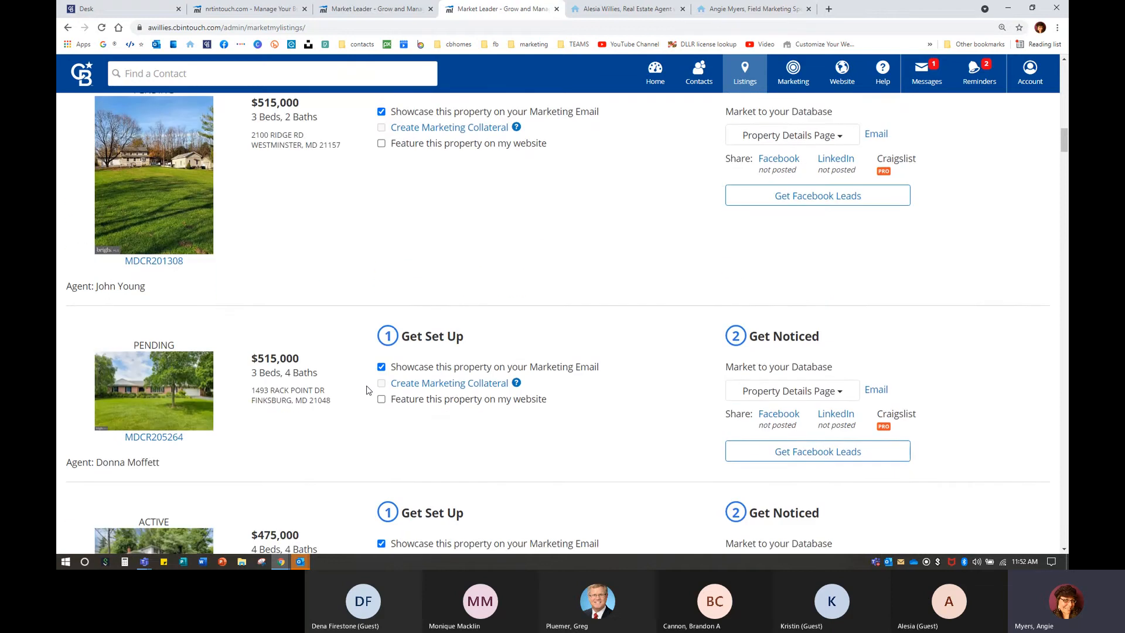
scroll(369, 390, down, 3)
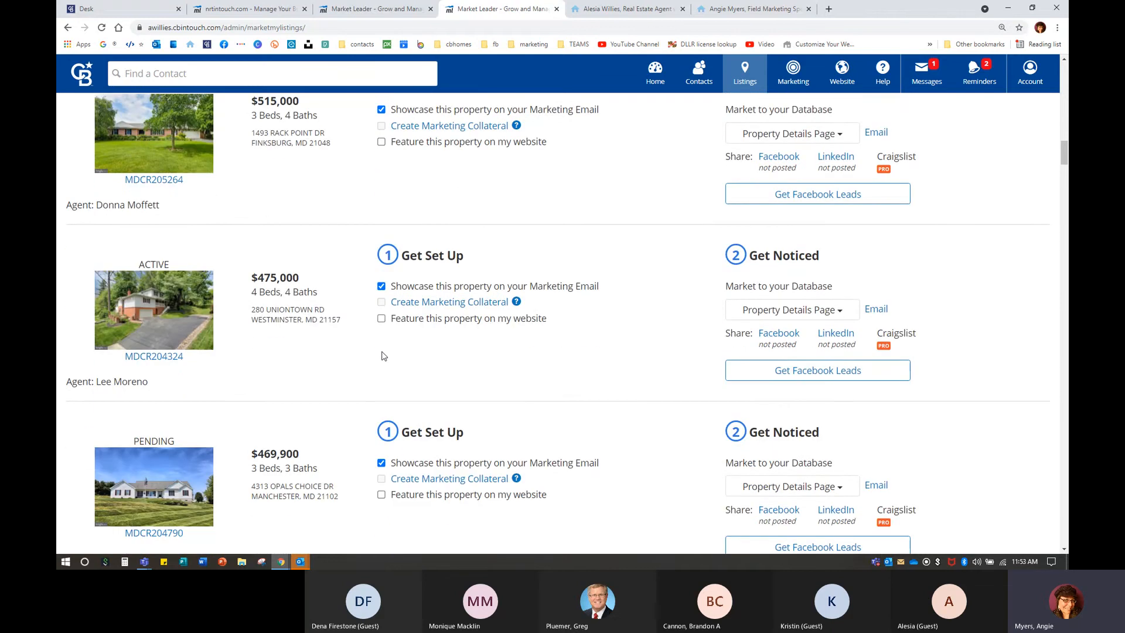
Feature the $475,000, $395,000 Chauncey Hill, $385,000 Deep Run and $335,000 listings on the website.
click(381, 318)
scroll(386, 400, down, 9)
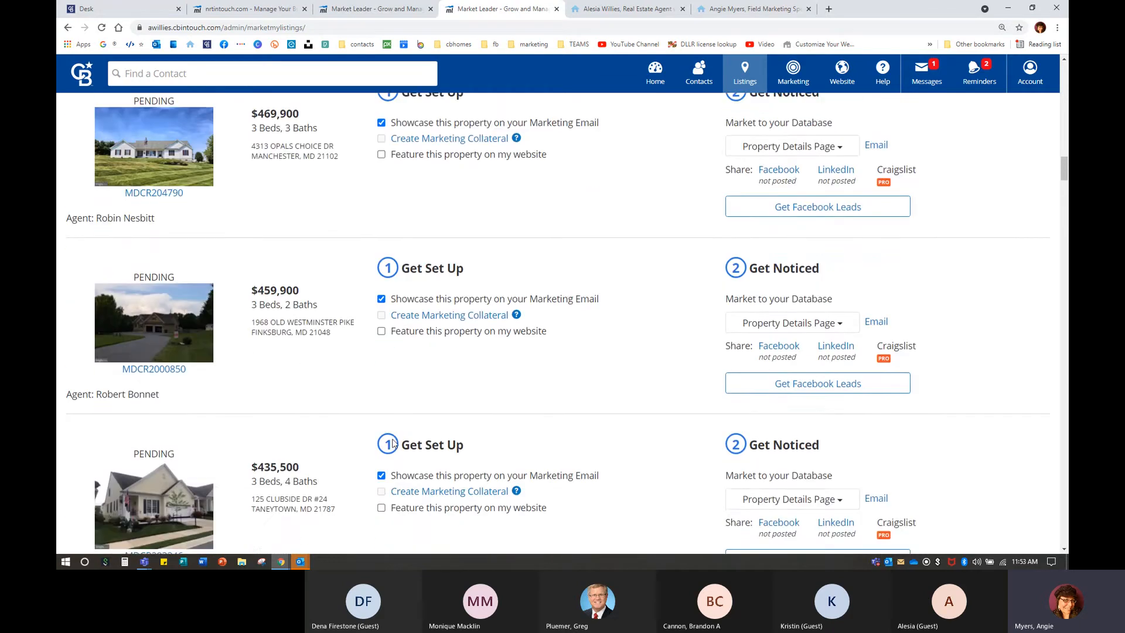
scroll(393, 444, down, 5)
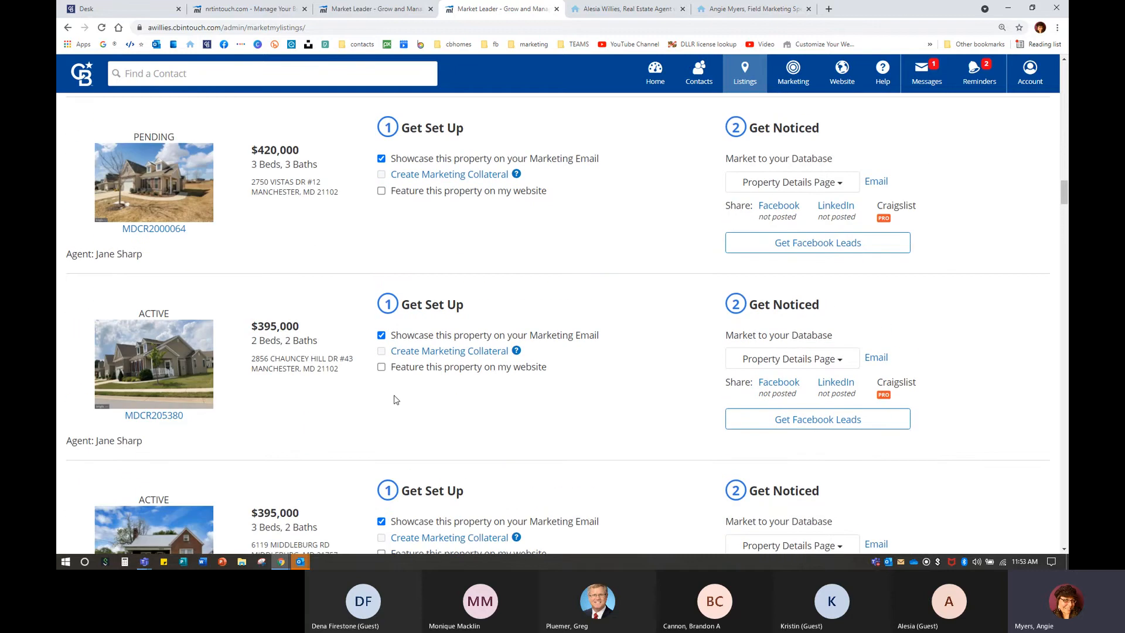
click(381, 367)
scroll(440, 450, down, 5)
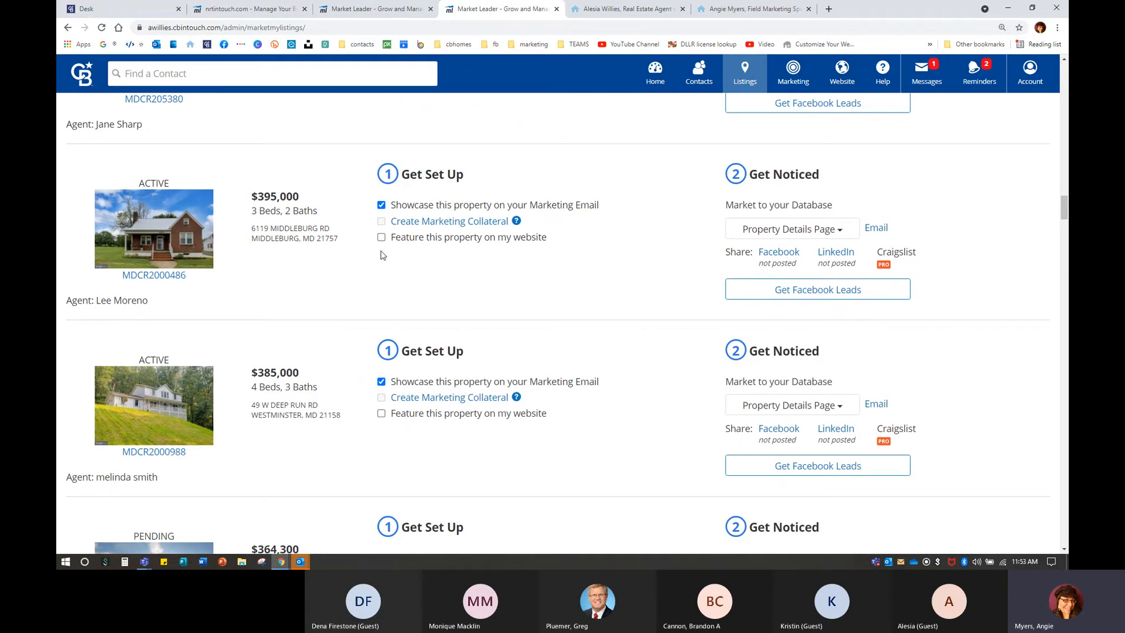
click(381, 413)
scroll(384, 420, down, 7)
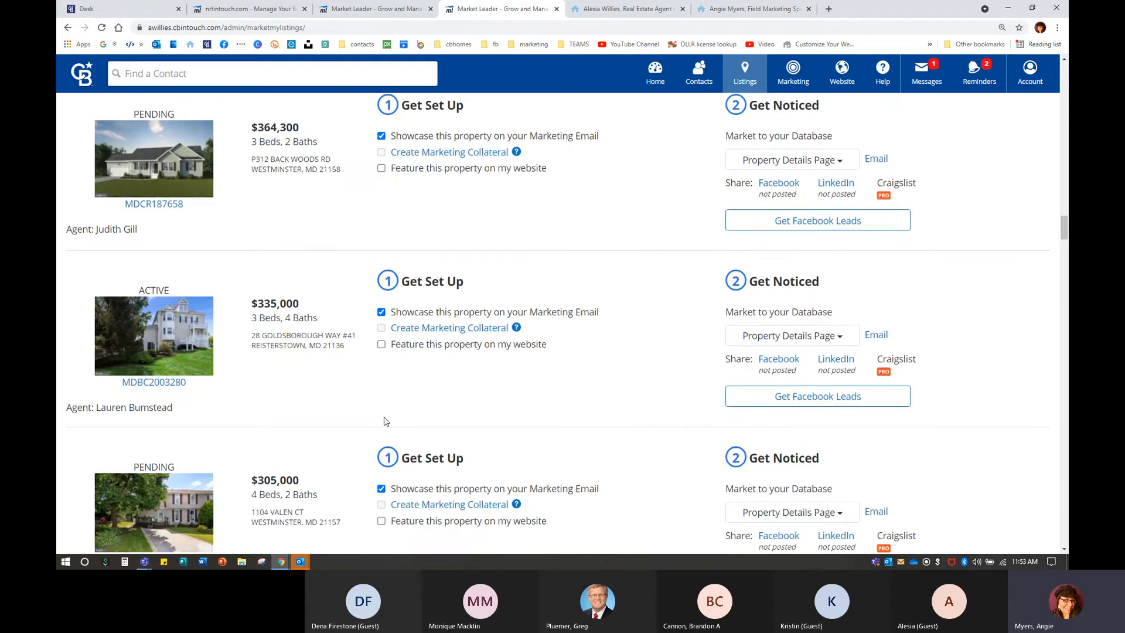
click(381, 345)
click(773, 192)
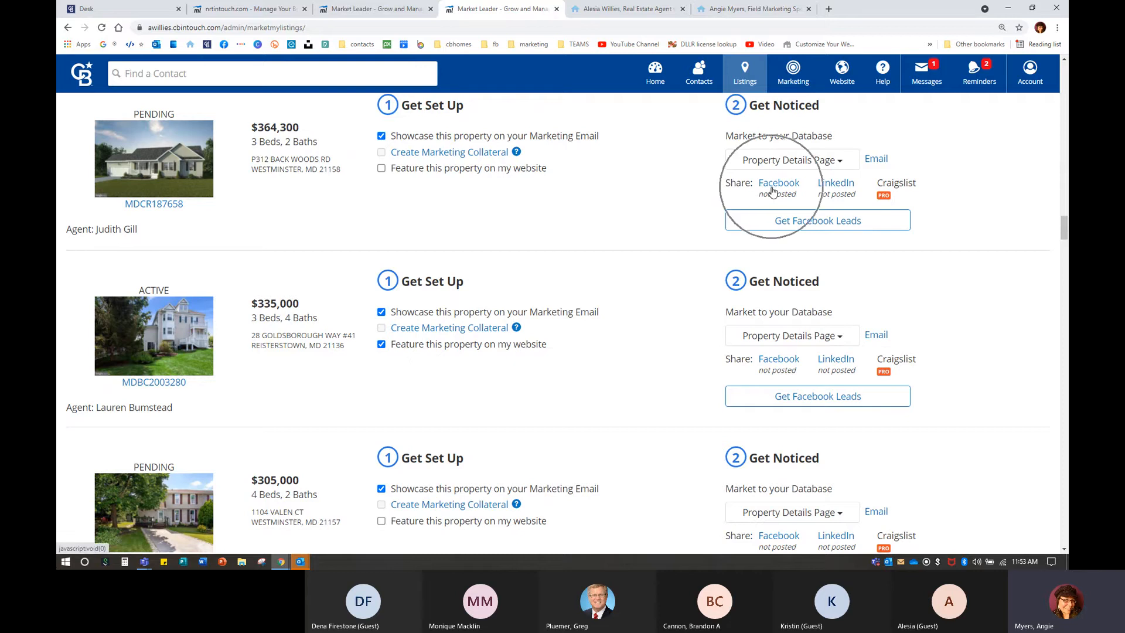
click(823, 189)
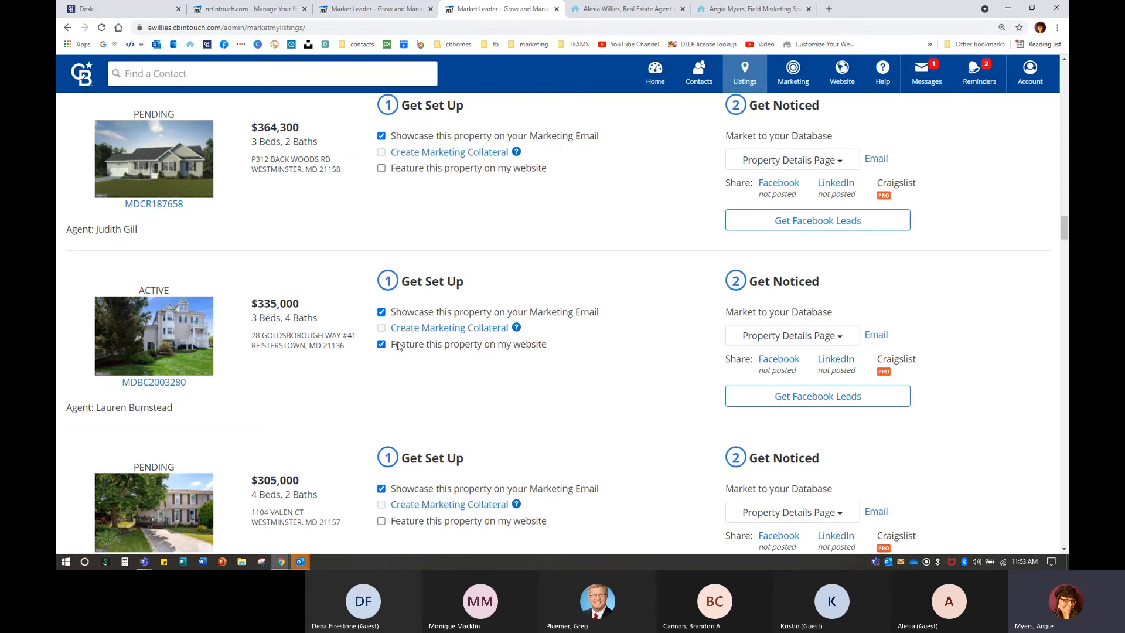
Preview the Home page in mobile, tablet and desktop layouts.
click(611, 12)
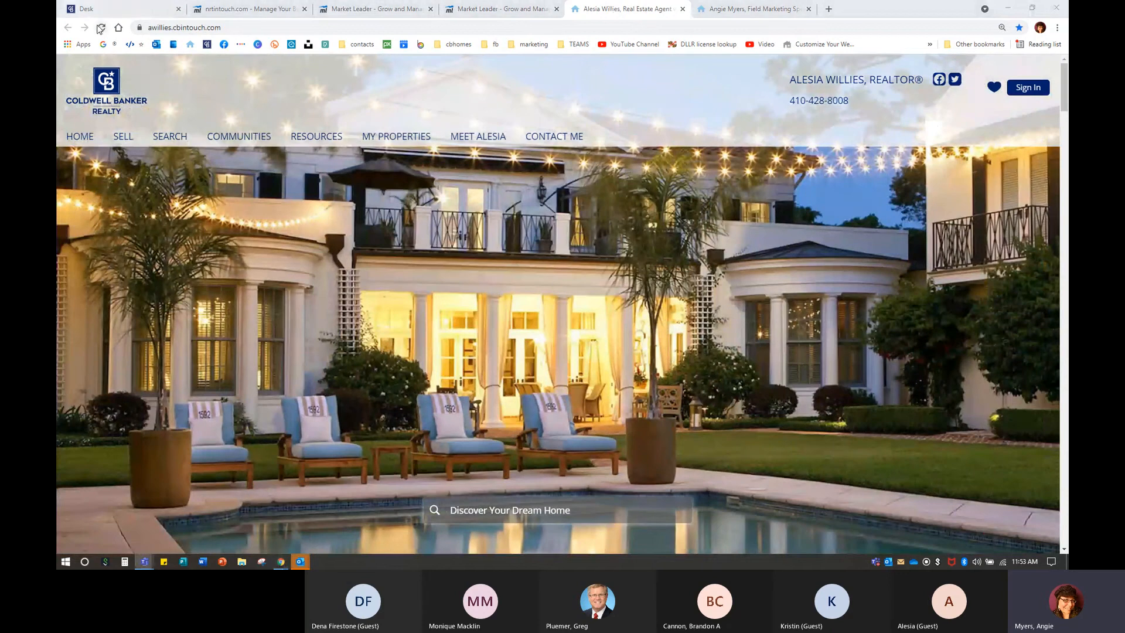
click(369, 9)
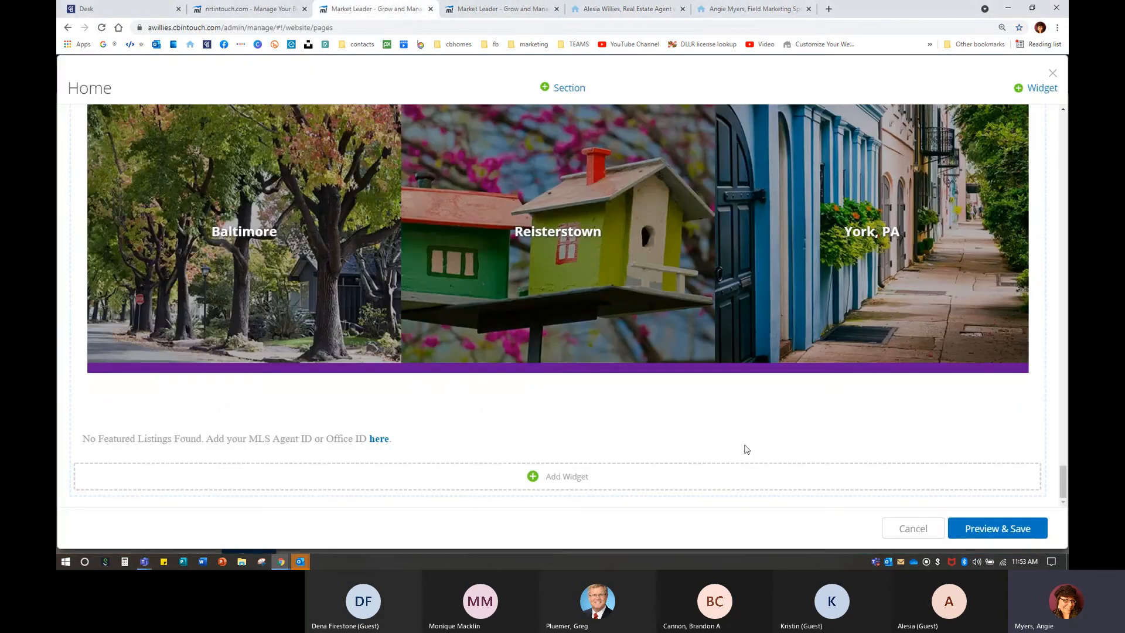
click(964, 529)
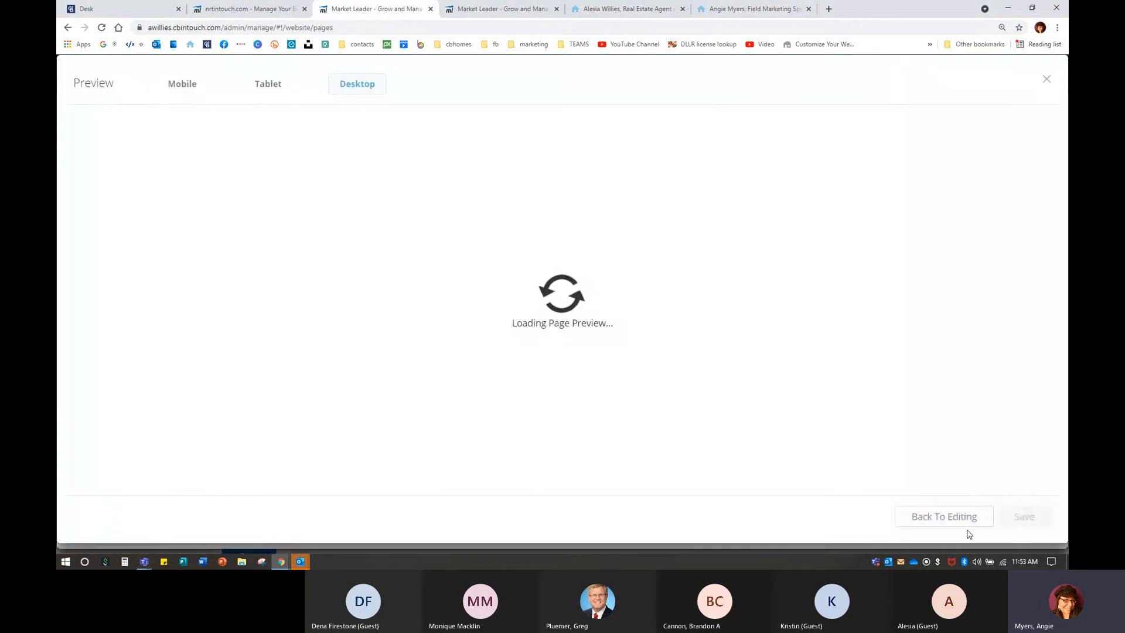
key(ctrl)
key(ctrl)
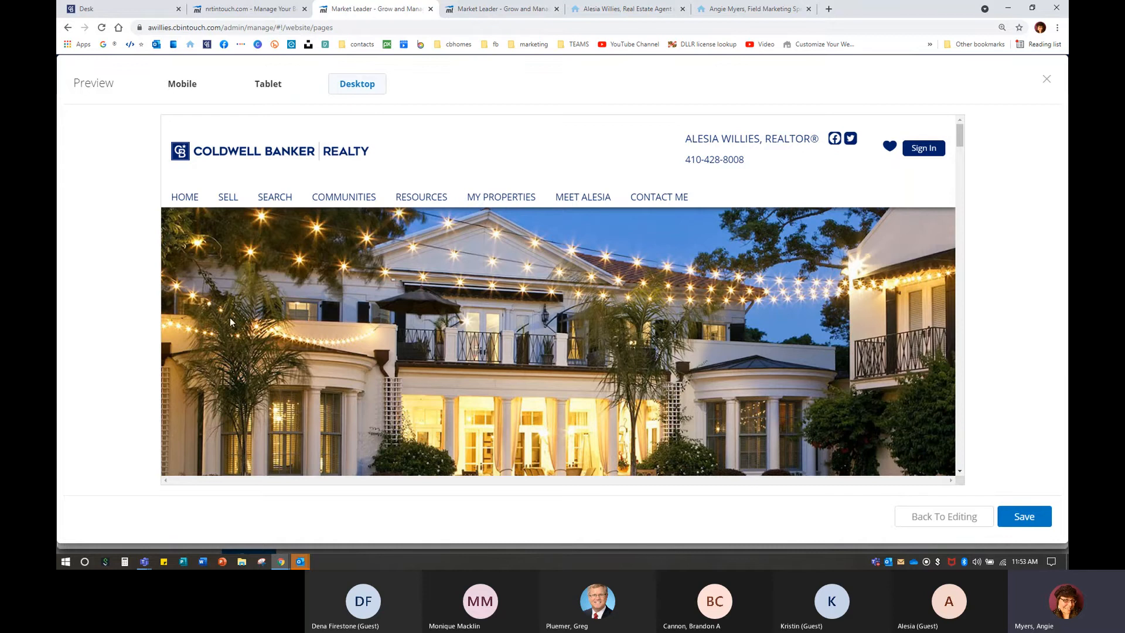
click(179, 88)
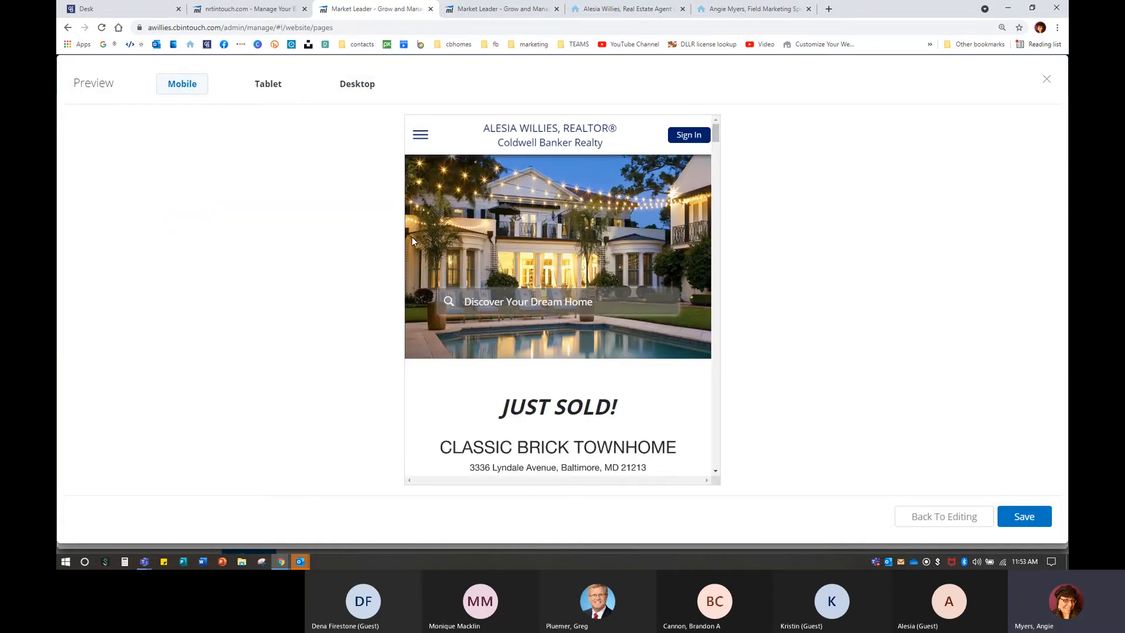
click(277, 89)
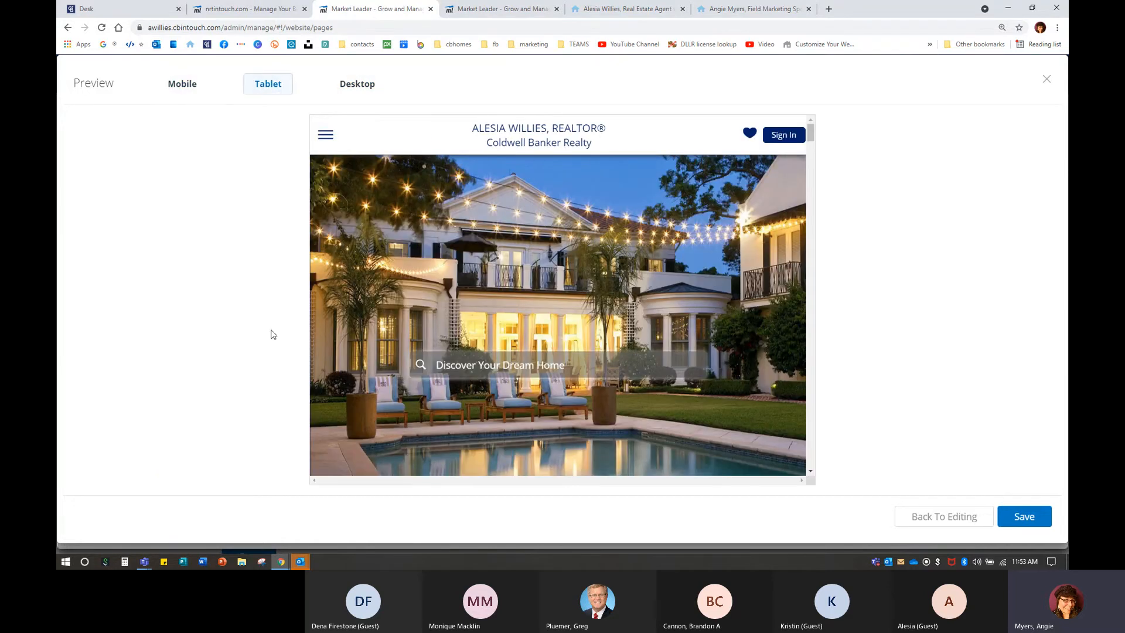
click(348, 84)
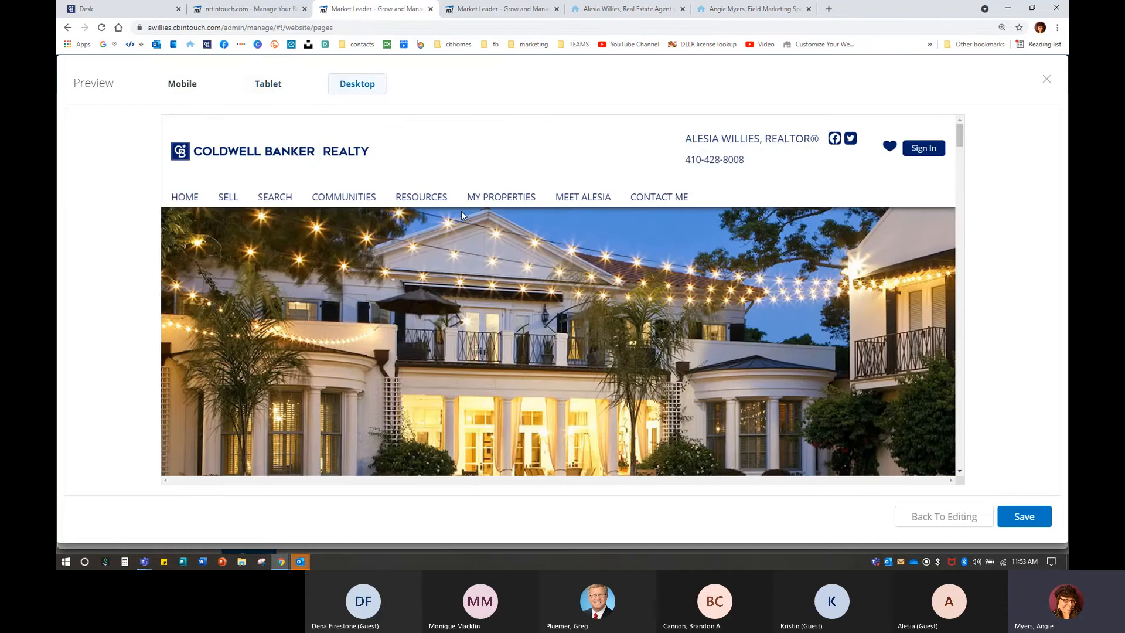
Save the Home page changes and return to the agent's live website.
click(1018, 520)
click(1034, 517)
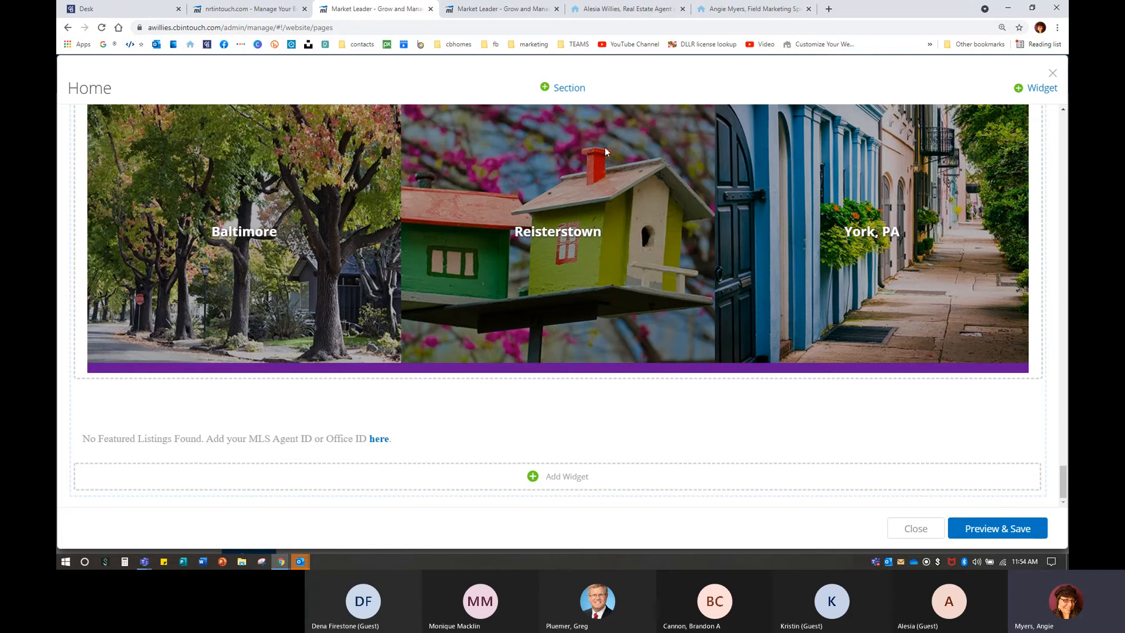
click(498, 9)
Reload the live agent site and scroll down its homepage to check the saved changes.
click(626, 9)
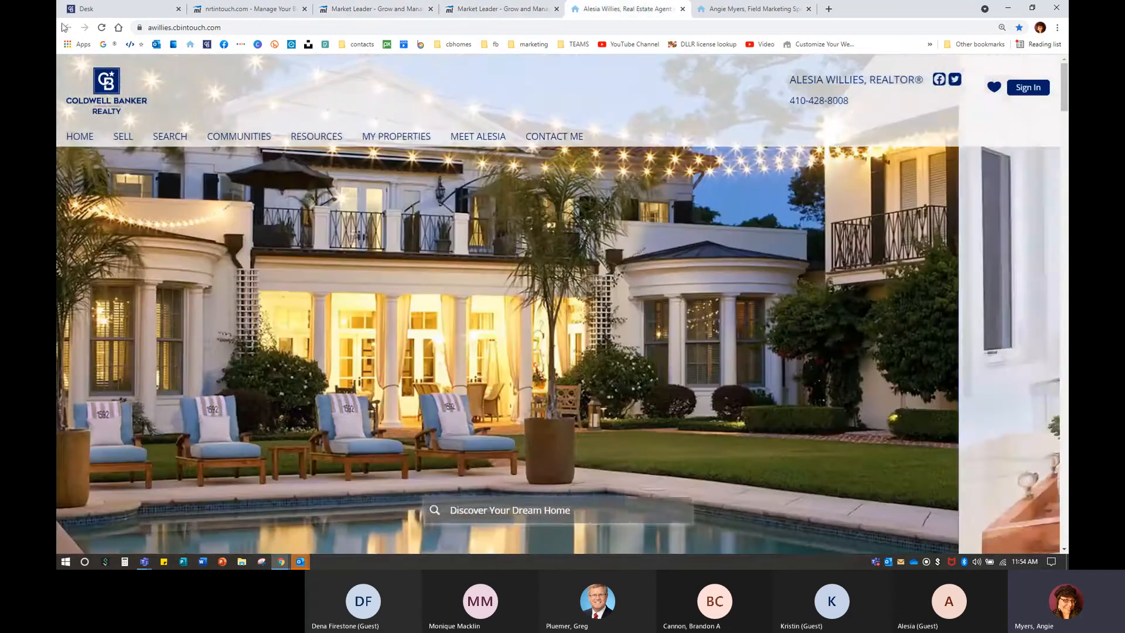
click(99, 28)
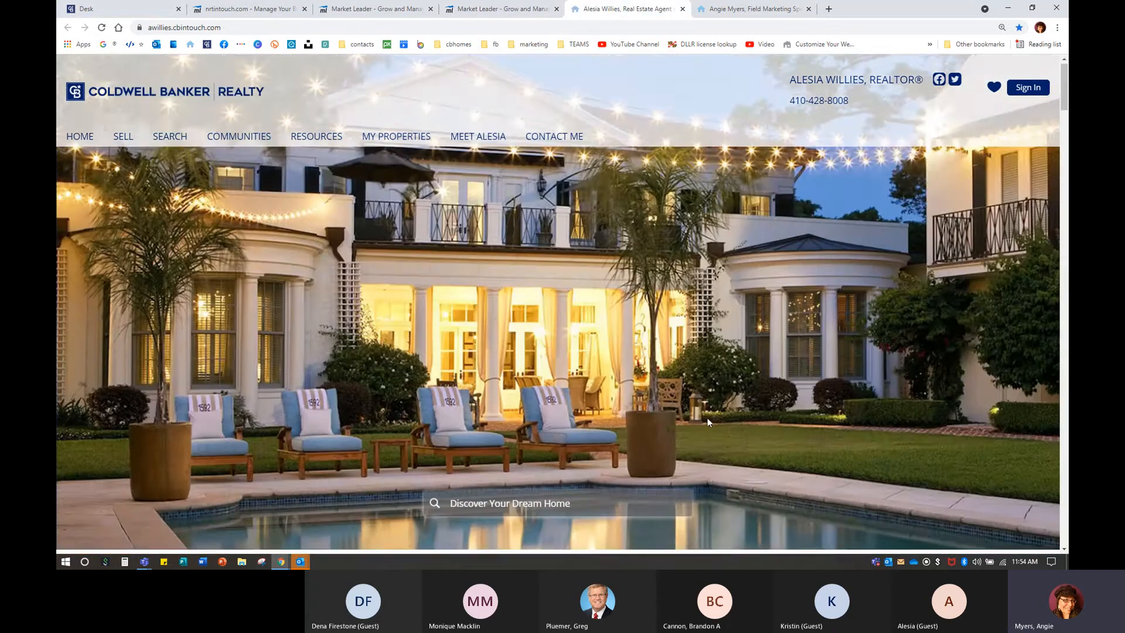
scroll(708, 417, down, 10)
scroll(700, 410, down, 15)
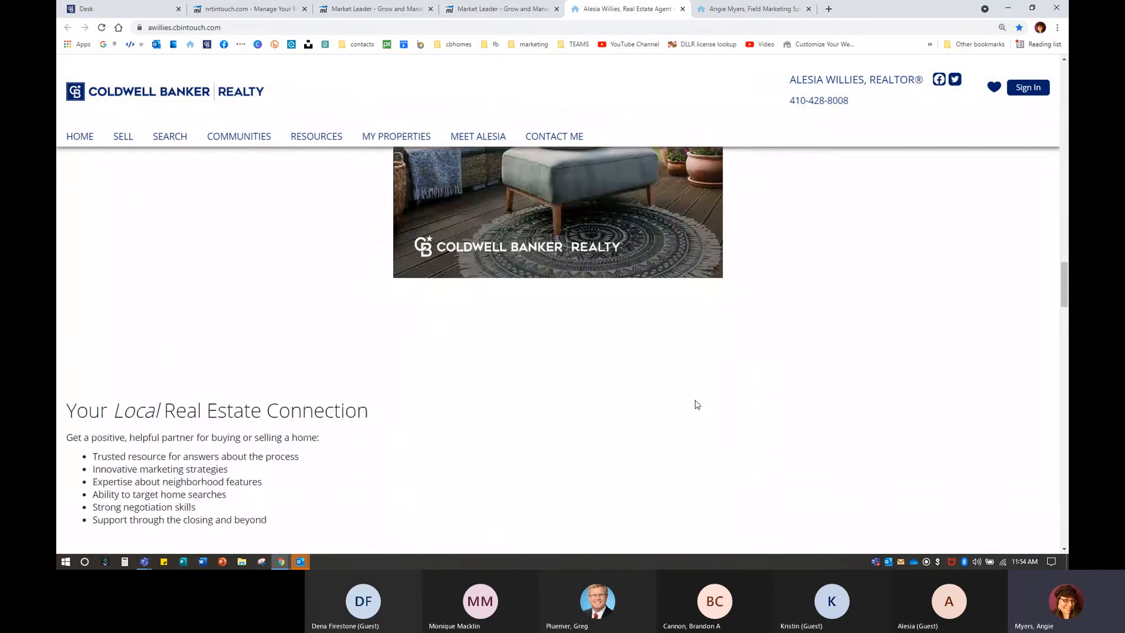
scroll(691, 386, down, 12)
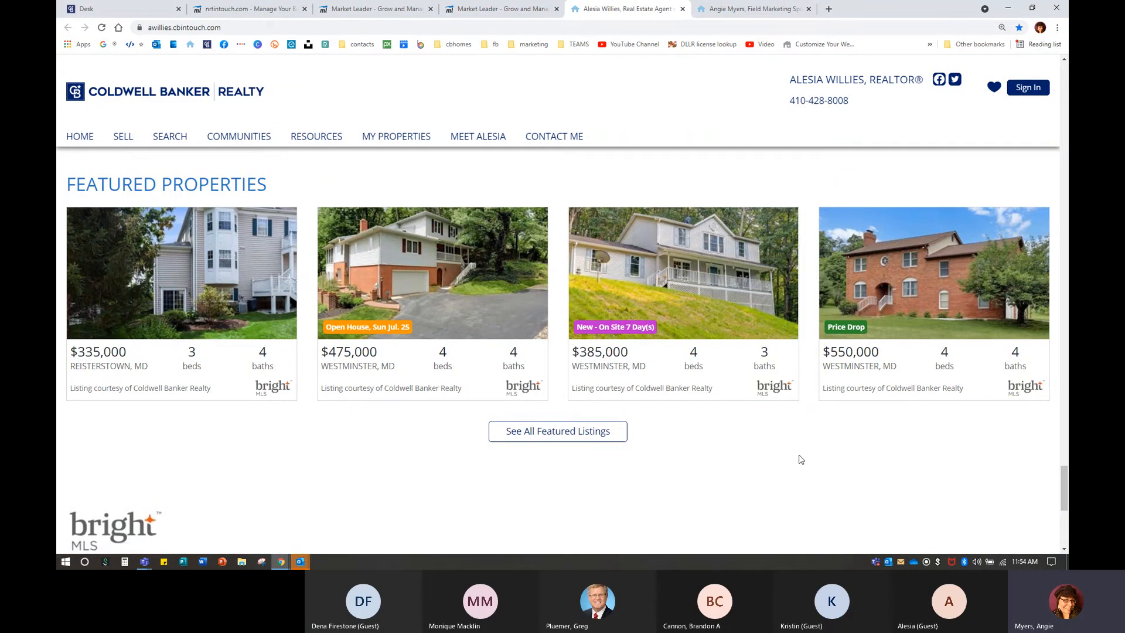
click(593, 436)
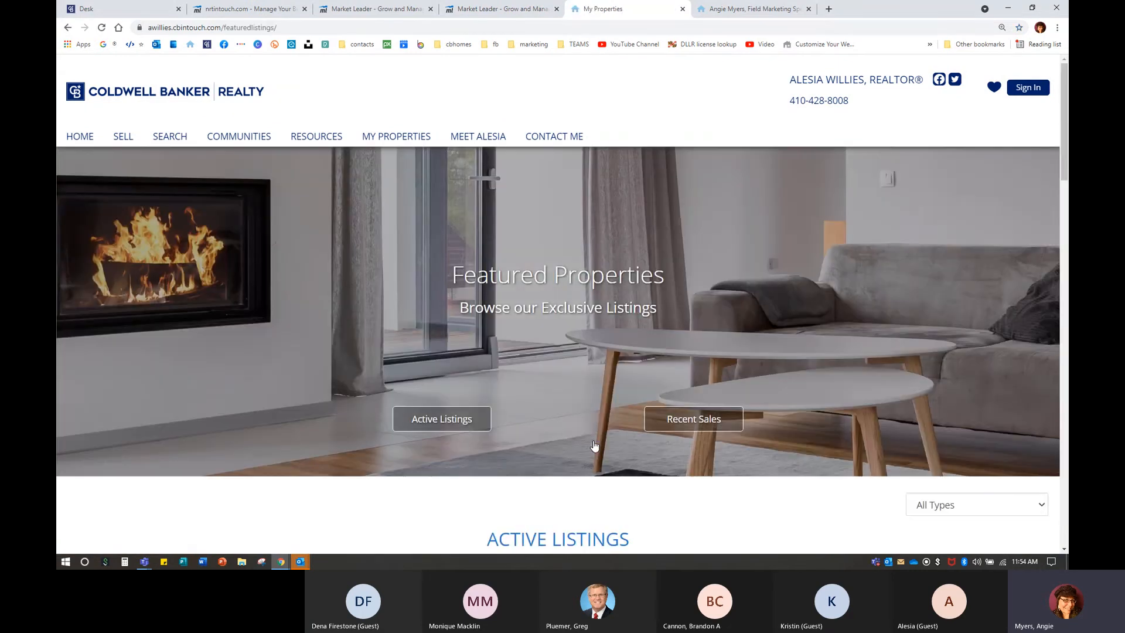
scroll(589, 380, down, 2)
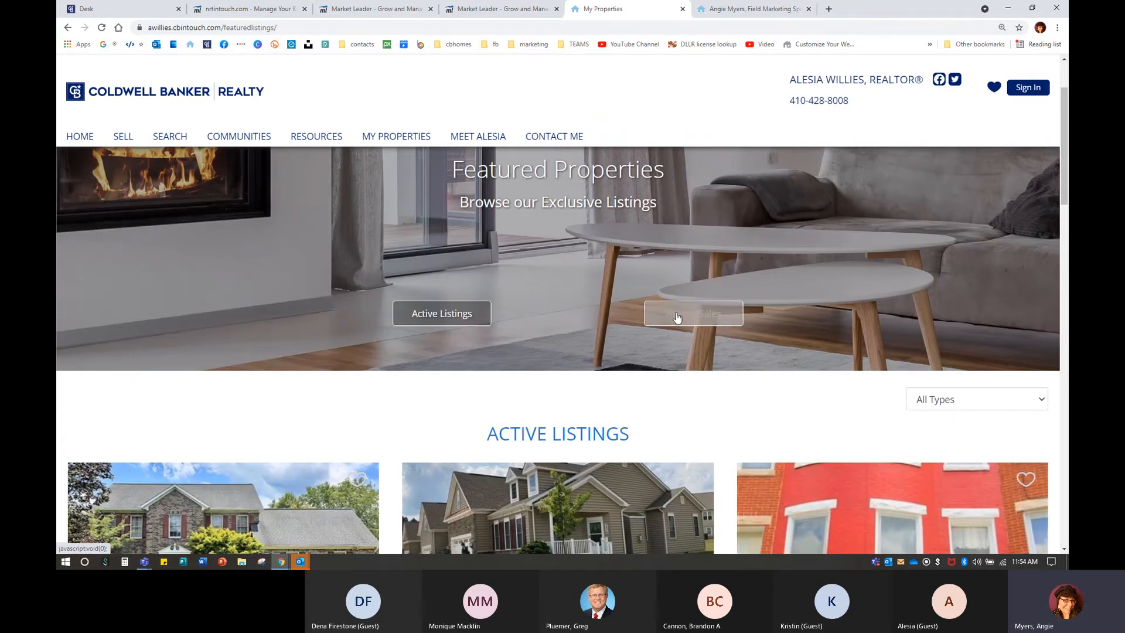
scroll(685, 316, down, 4)
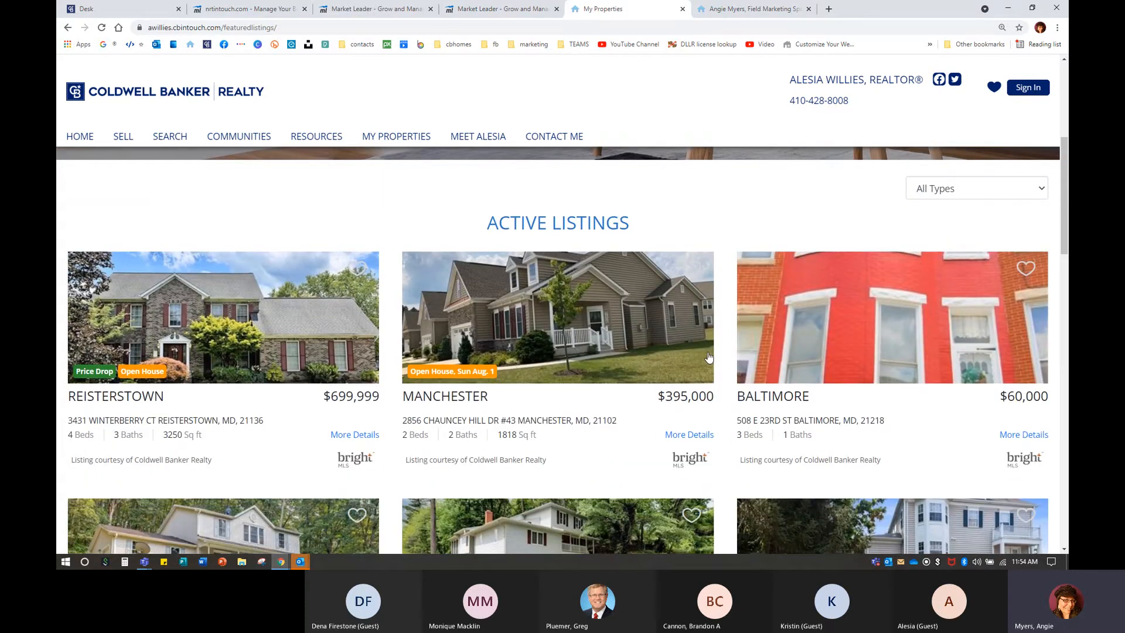
scroll(710, 384, down, 3)
scroll(622, 418, up, 3)
scroll(637, 353, down, 5)
scroll(636, 354, down, 3)
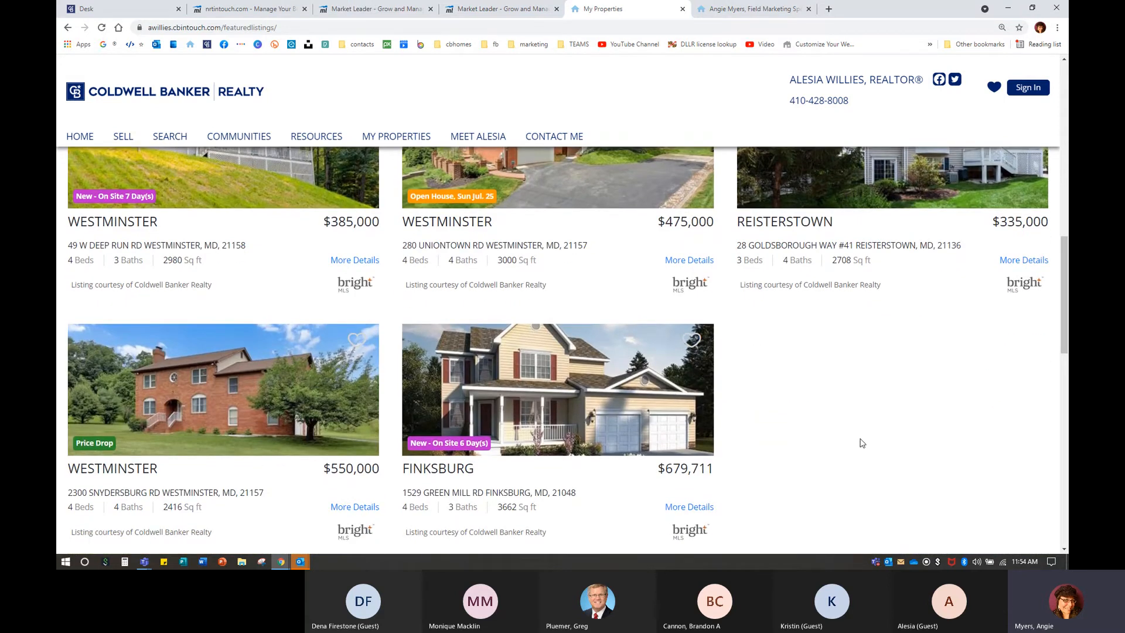
scroll(861, 442, up, 3)
click(512, 304)
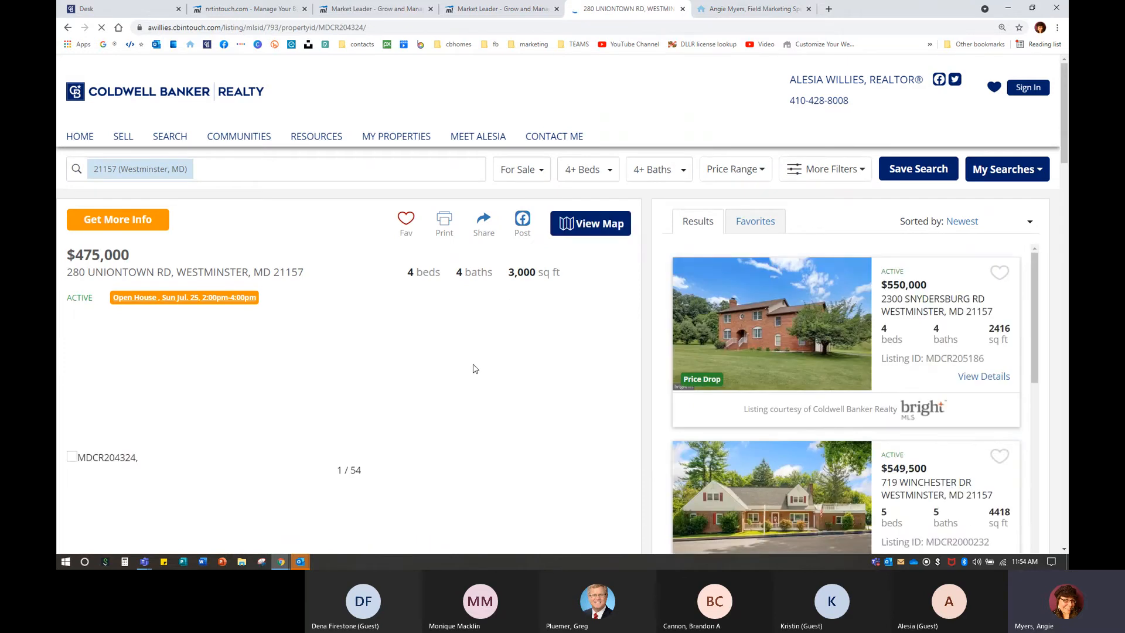
scroll(549, 359, down, 2)
scroll(862, 373, down, 2)
scroll(861, 374, down, 6)
scroll(838, 476, down, 1)
scroll(838, 476, down, 5)
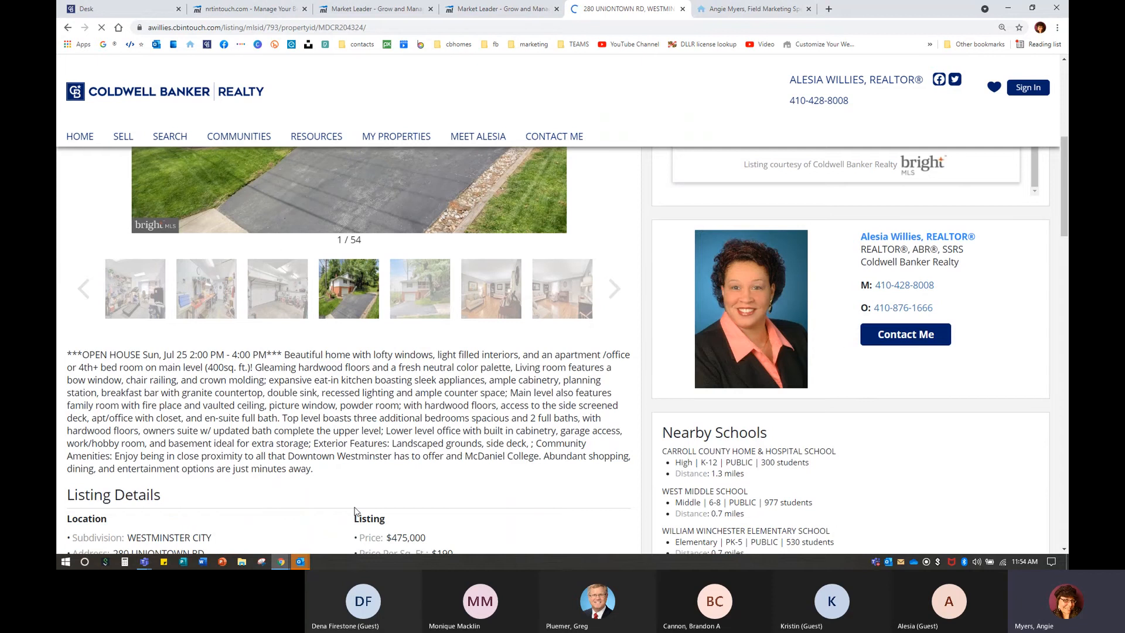
scroll(357, 502, down, 4)
scroll(339, 421, down, 9)
scroll(338, 421, down, 11)
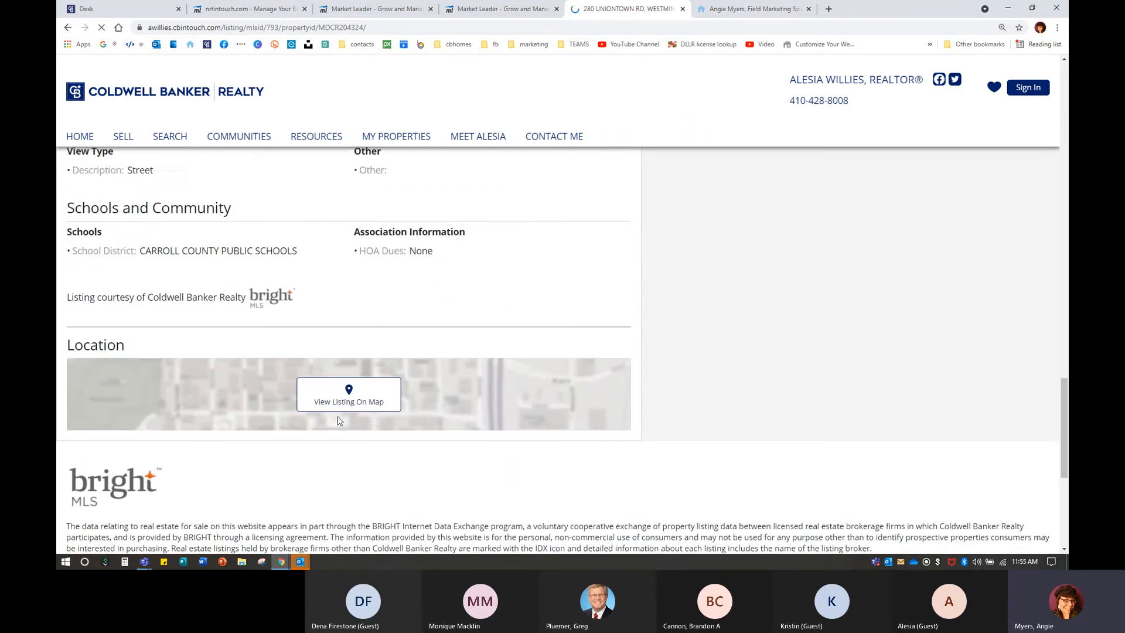
click(332, 288)
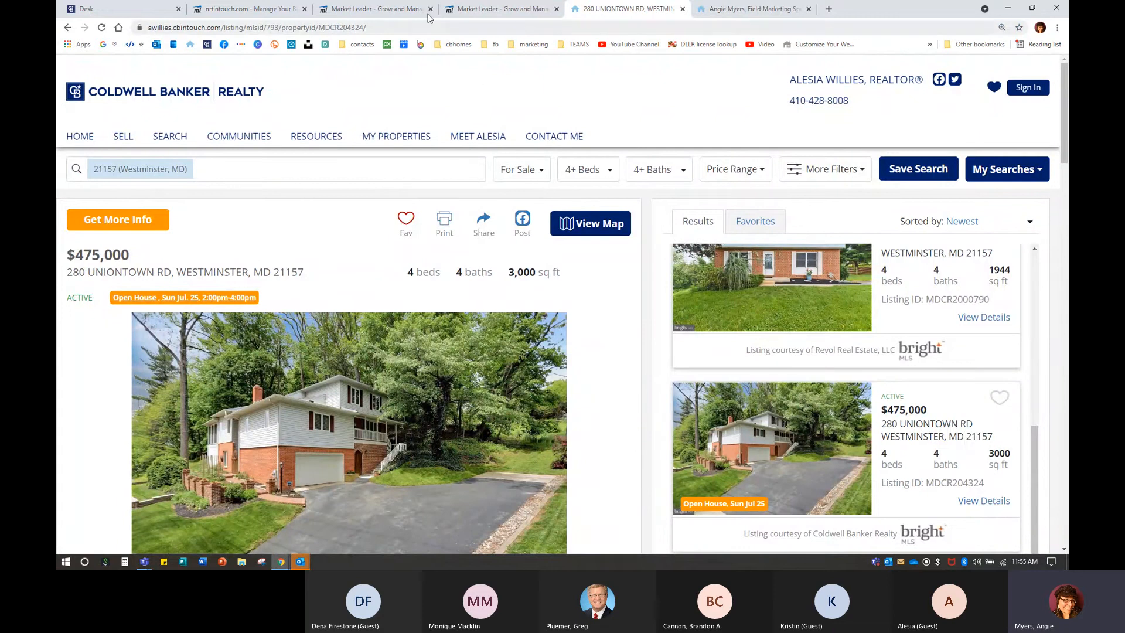
click(410, 9)
Review which office listings have 'Feature this property on my website' ticked on Market My Listings.
click(511, 10)
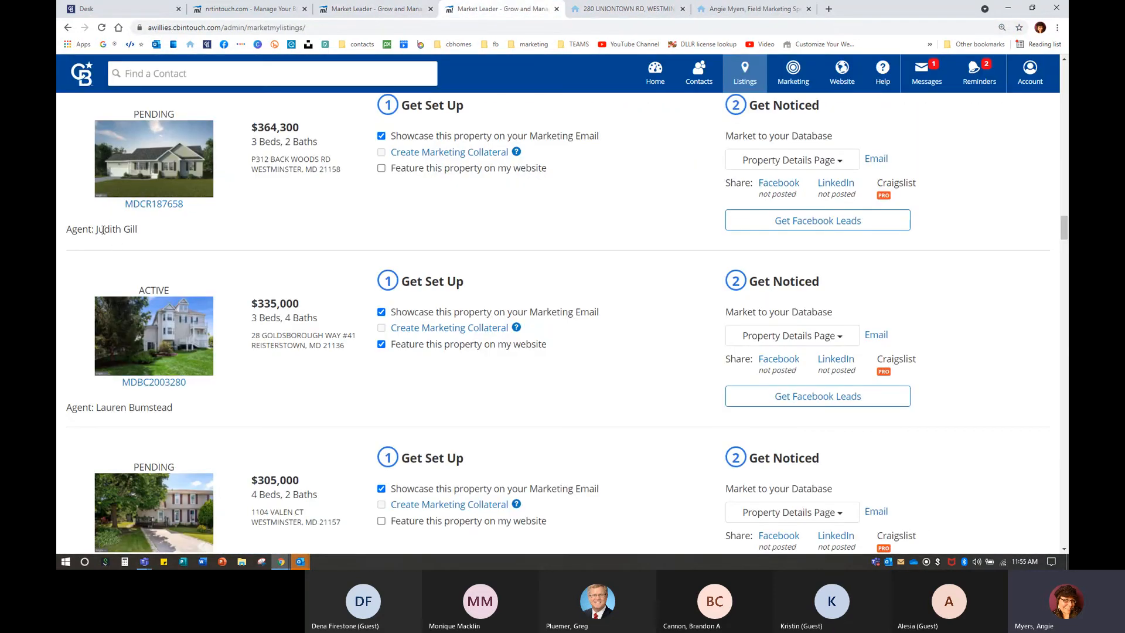
scroll(118, 223, up, 1)
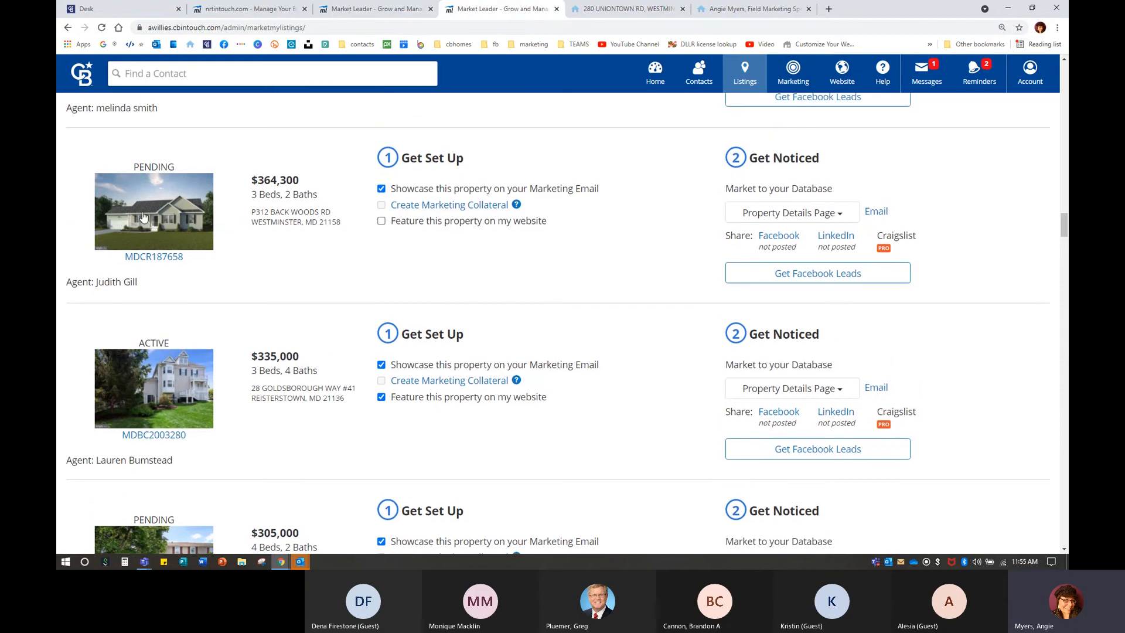
scroll(196, 349, down, 5)
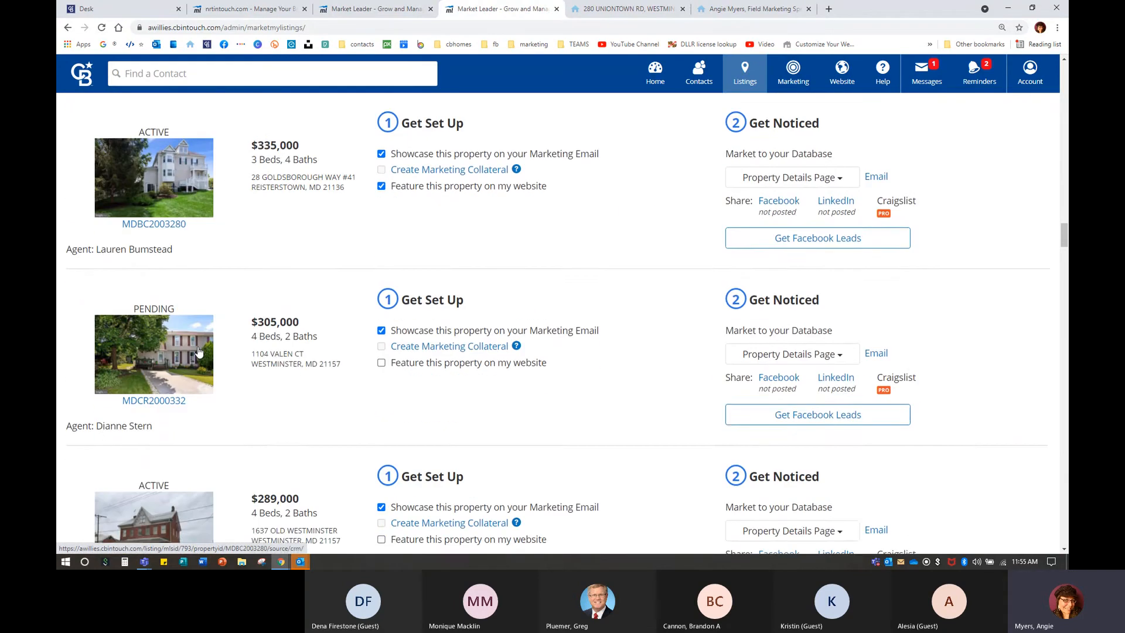
scroll(199, 352, down, 5)
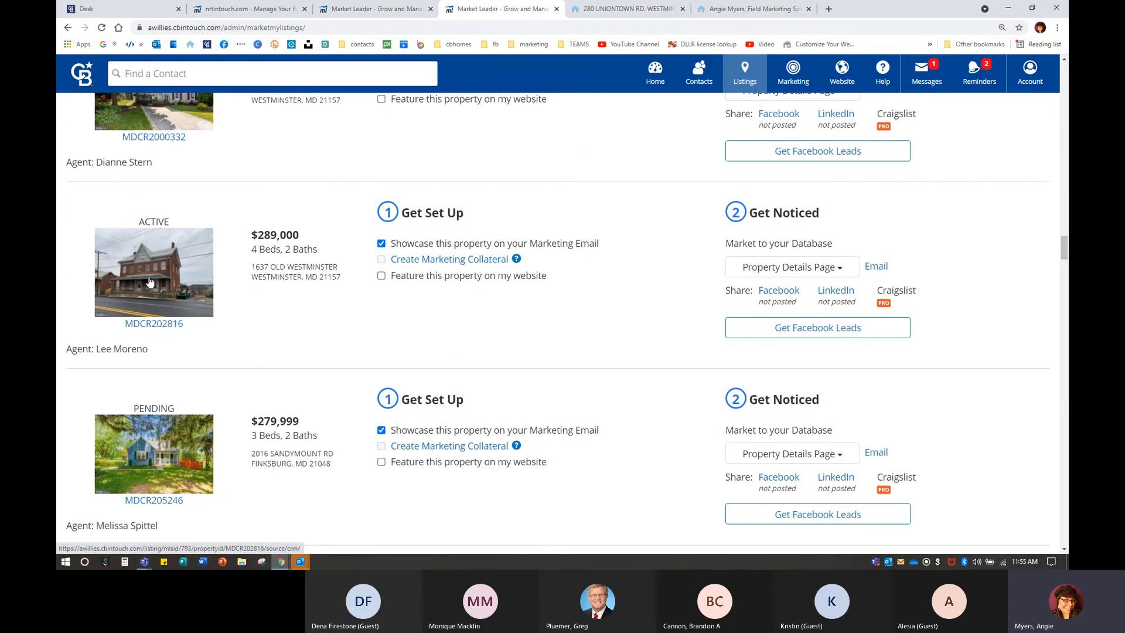
click(781, 297)
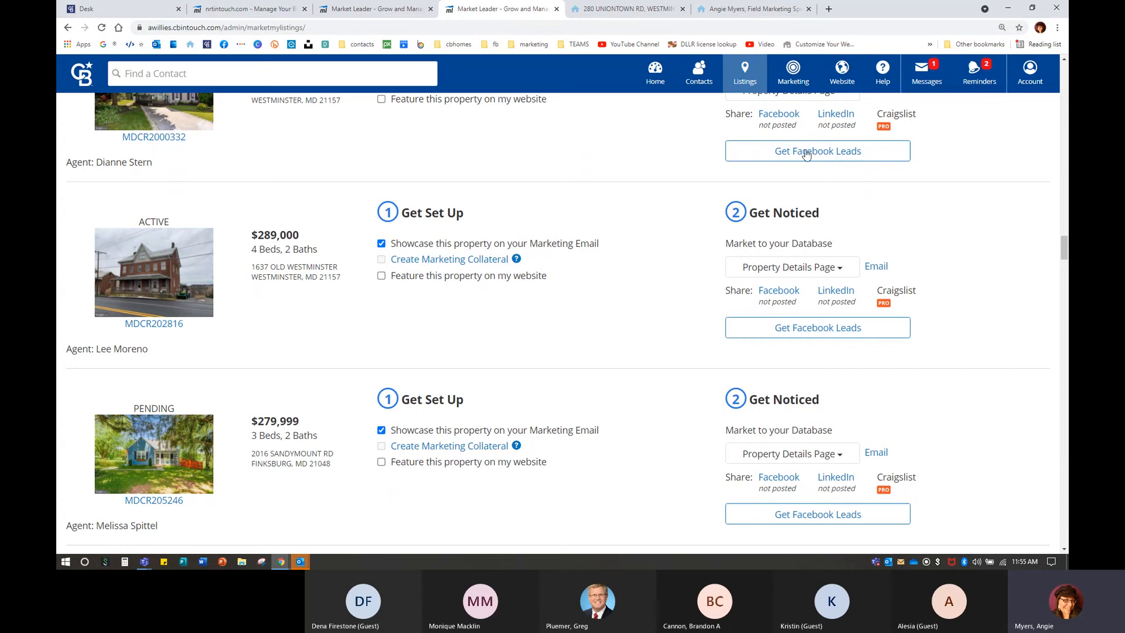
scroll(251, 422, up, 6)
scroll(250, 422, up, 3)
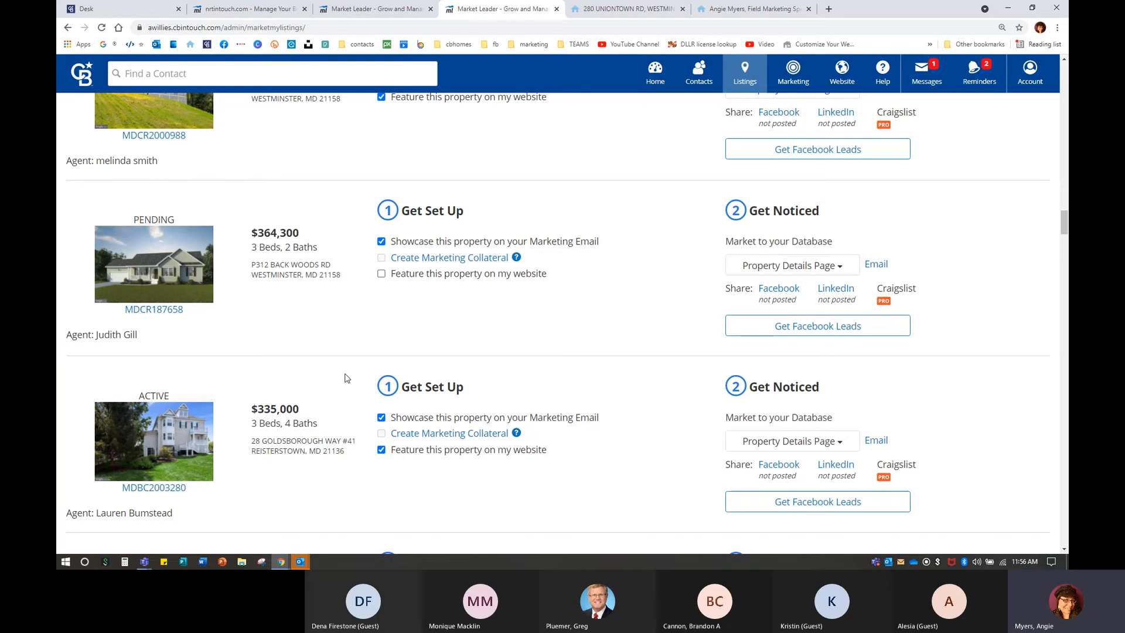
scroll(345, 378, down, 3)
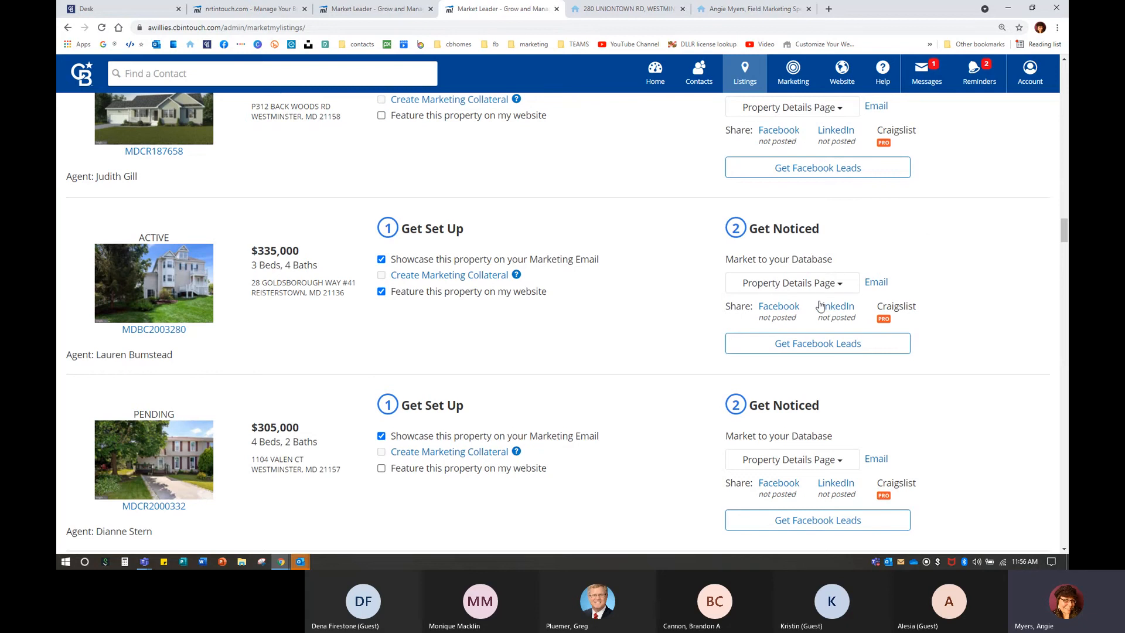
scroll(675, 379, up, 2)
scroll(674, 379, up, 12)
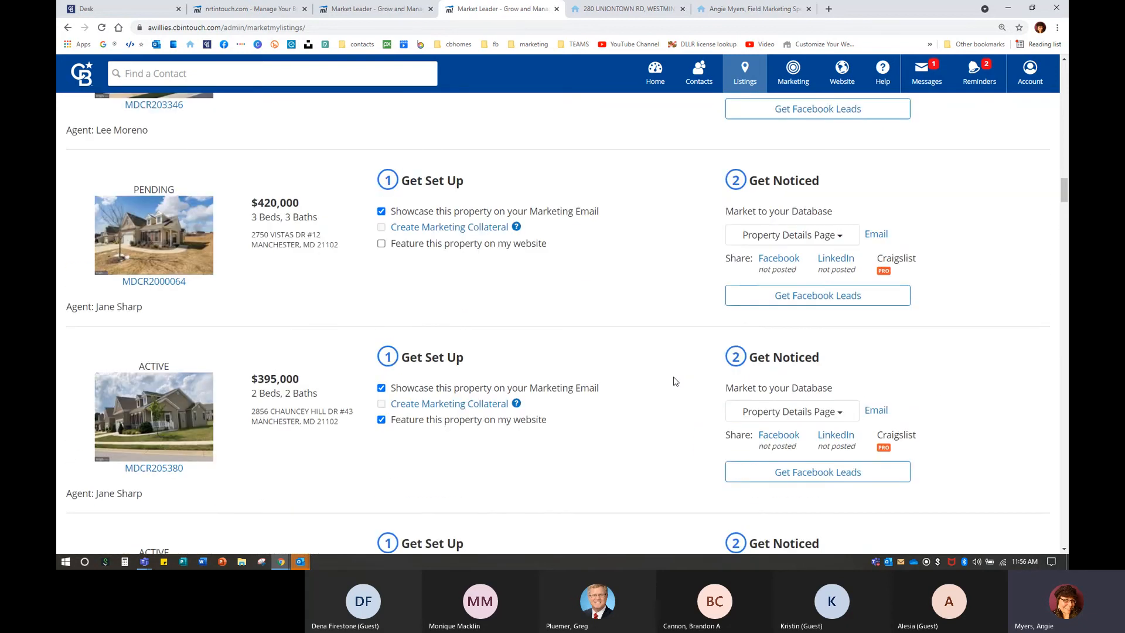
scroll(675, 380, up, 10)
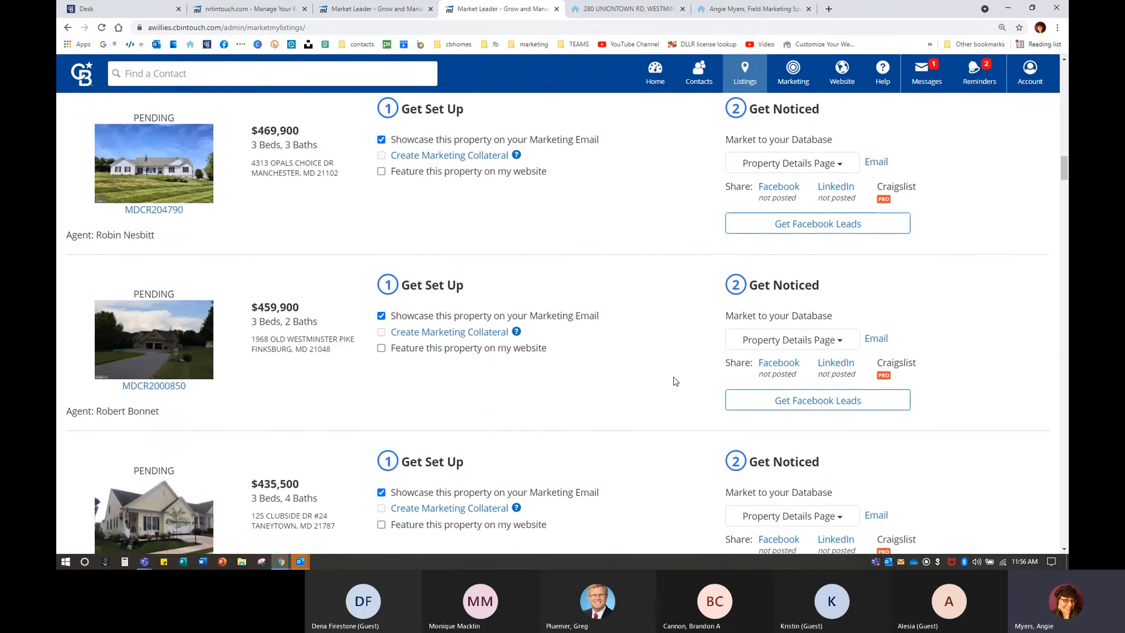
scroll(675, 381, up, 10)
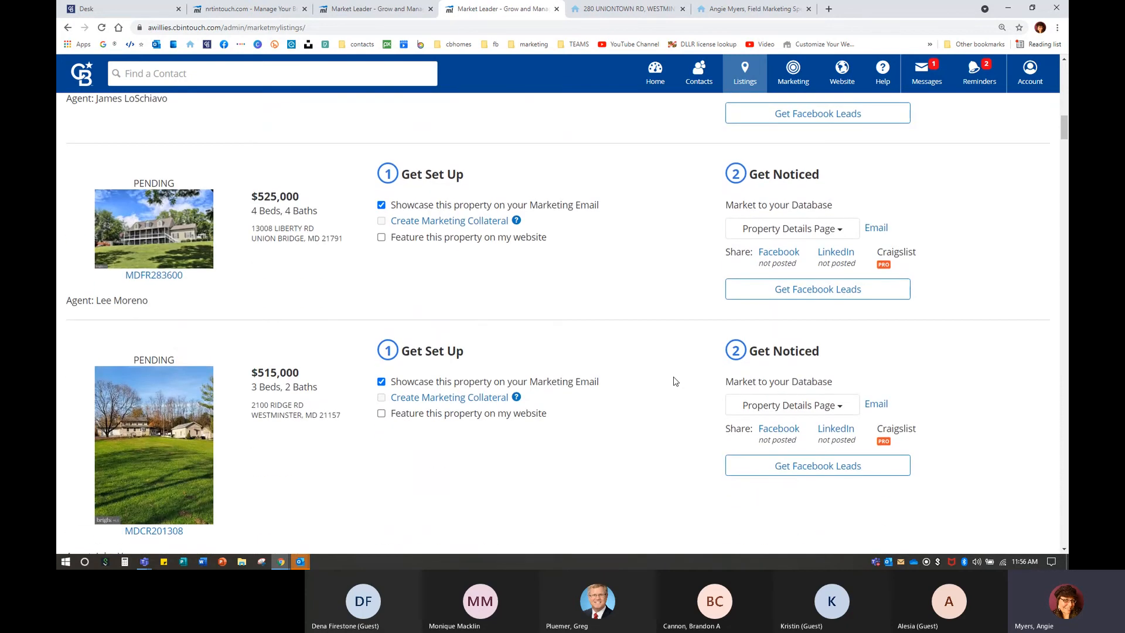
scroll(675, 381, up, 5)
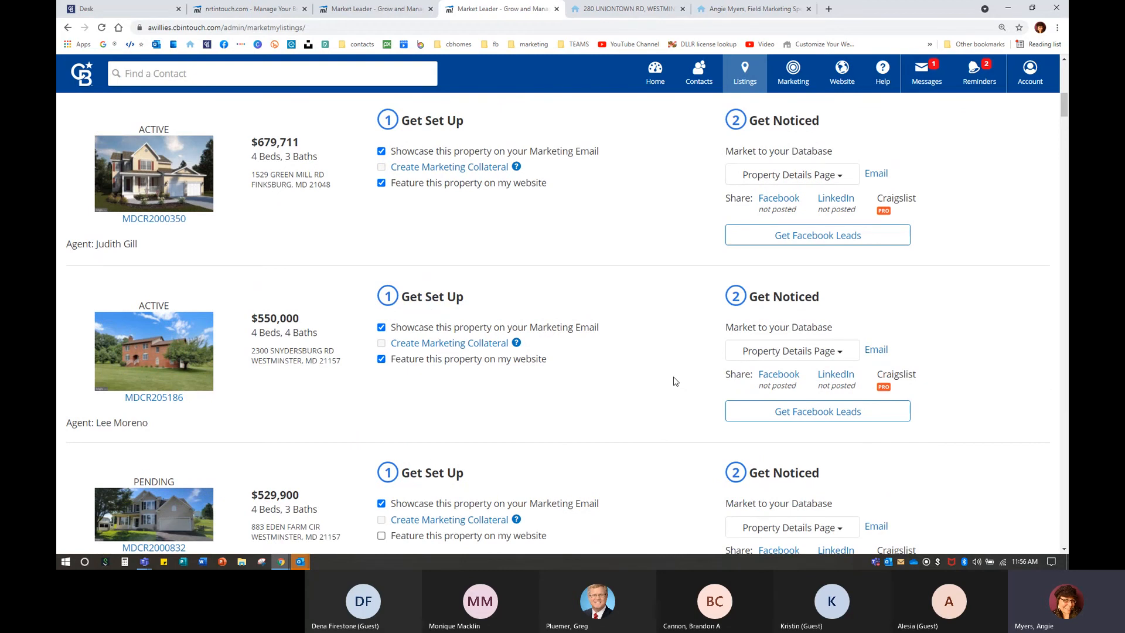
scroll(675, 381, up, 6)
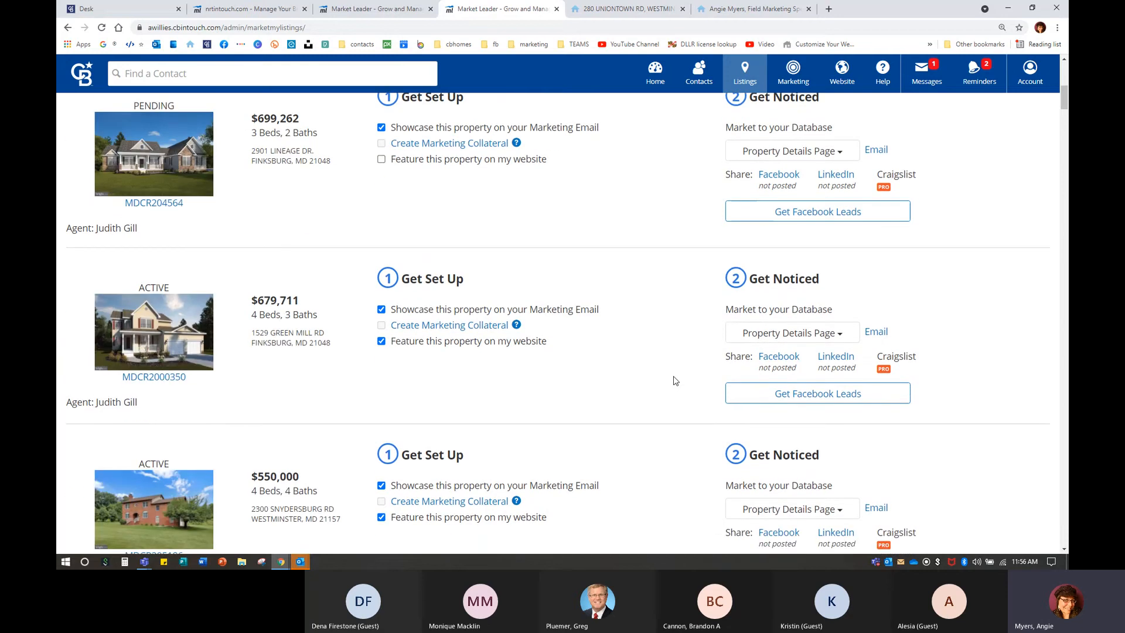
scroll(675, 381, up, 4)
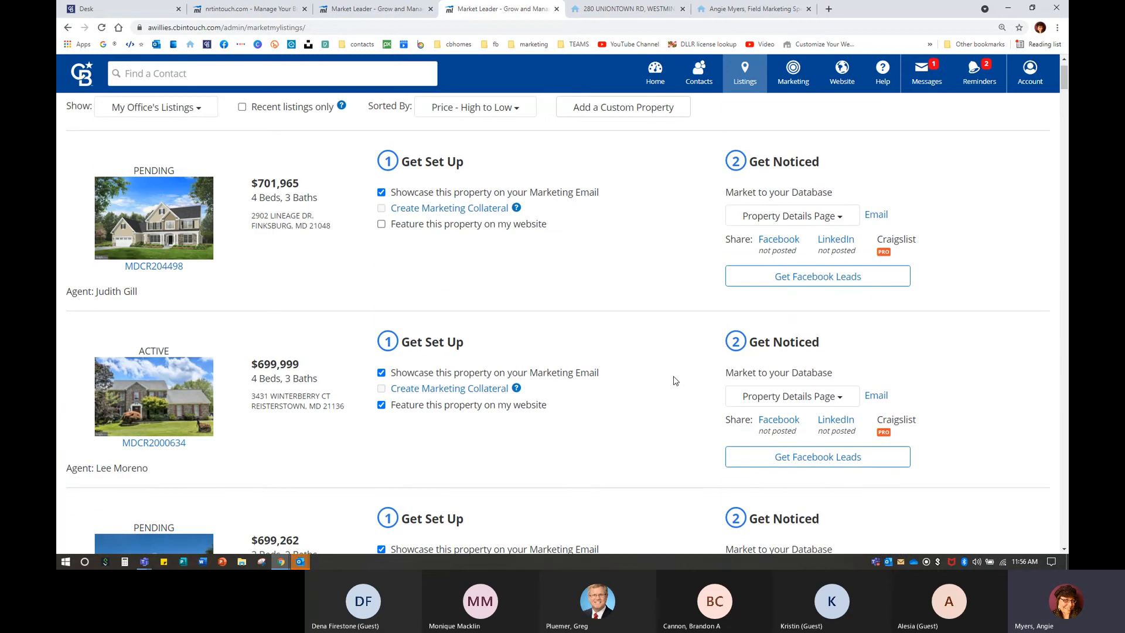
scroll(674, 380, up, 1)
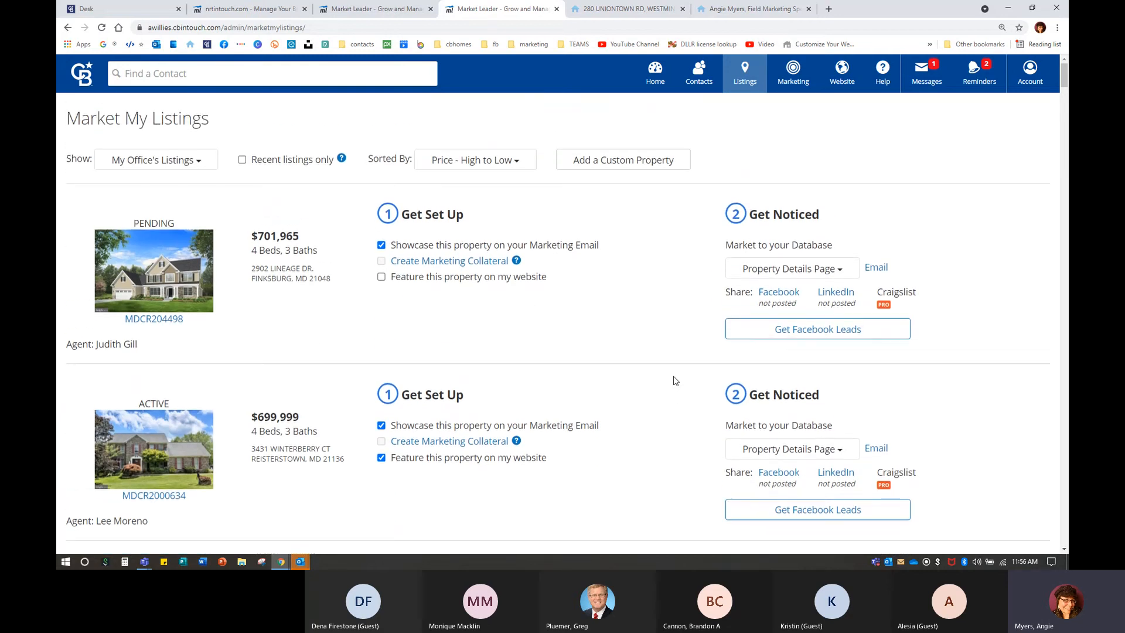
click(613, 13)
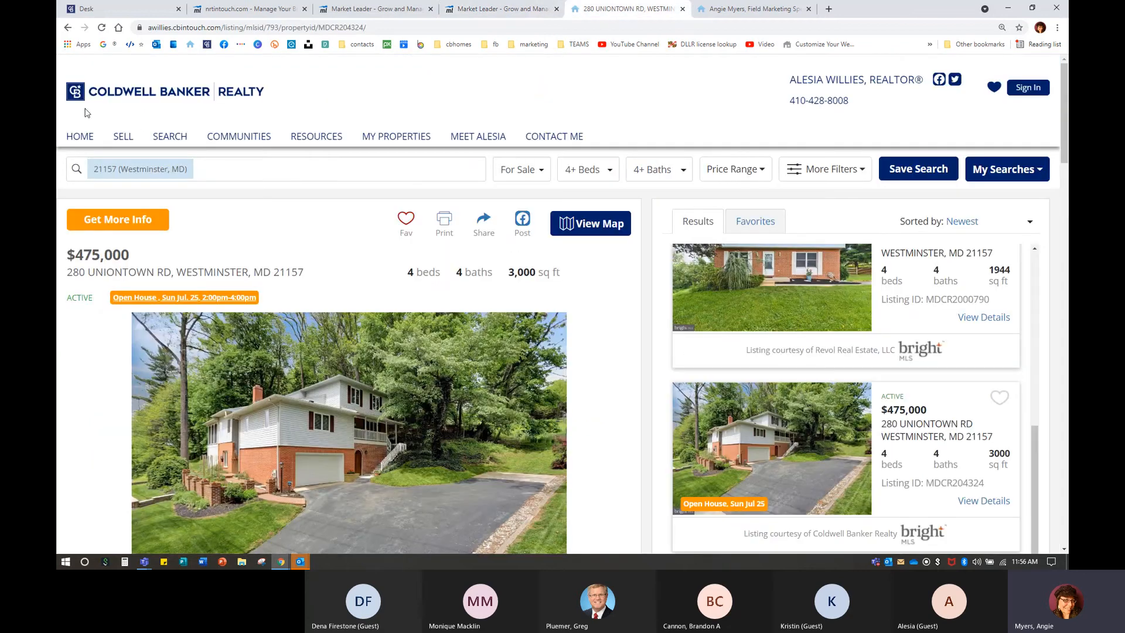
click(67, 27)
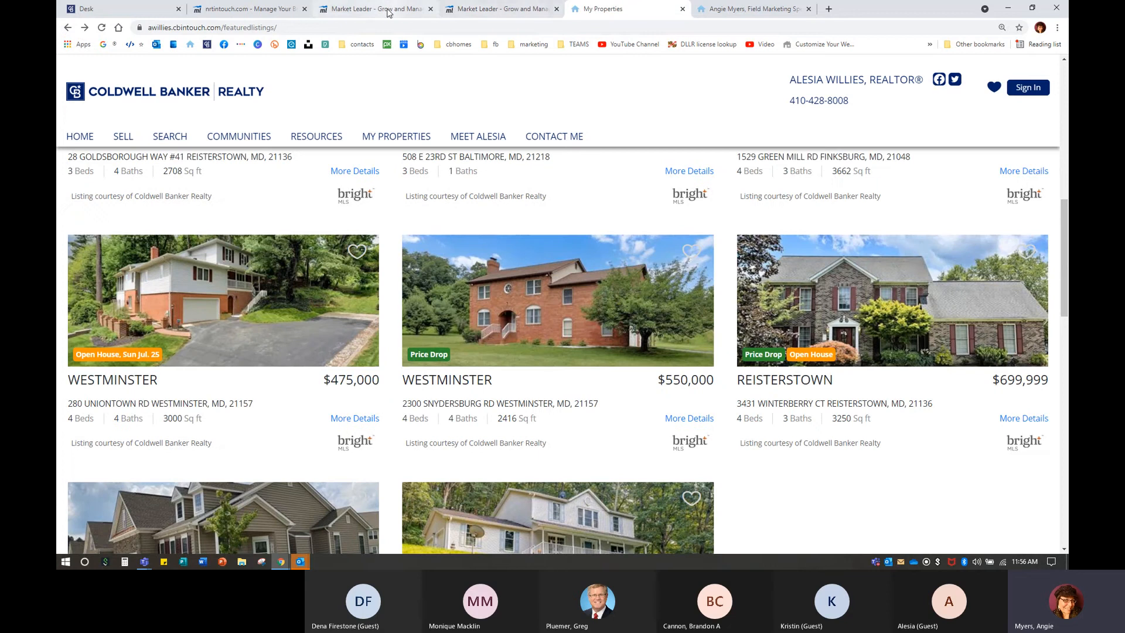
click(388, 13)
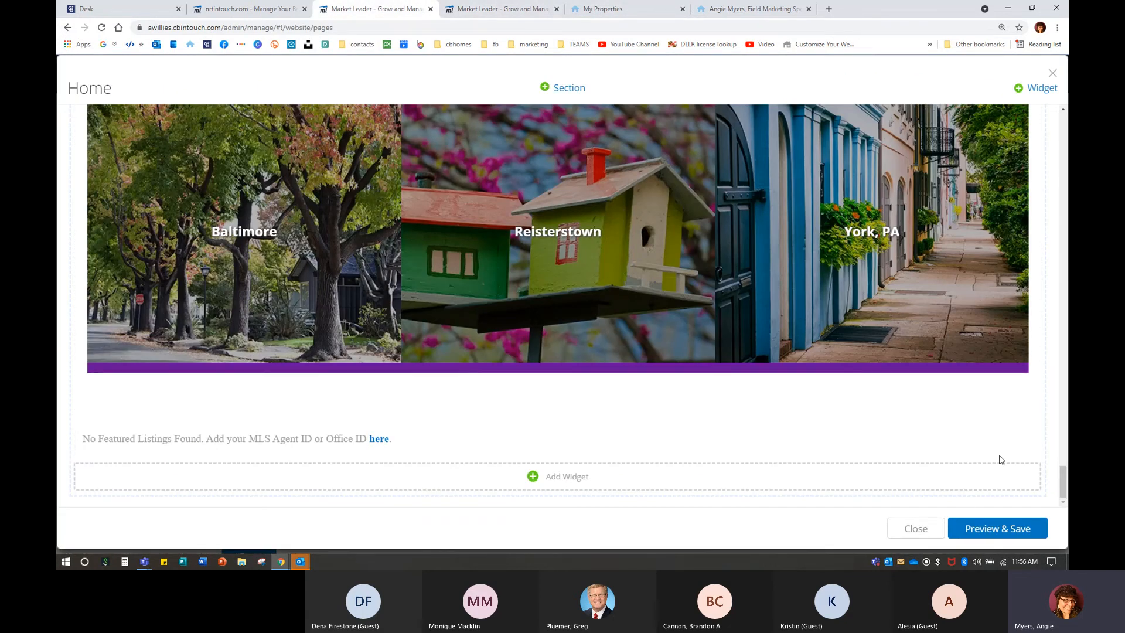
Move the Communities Served photo strip up two places on the Home page.
click(1023, 390)
click(986, 433)
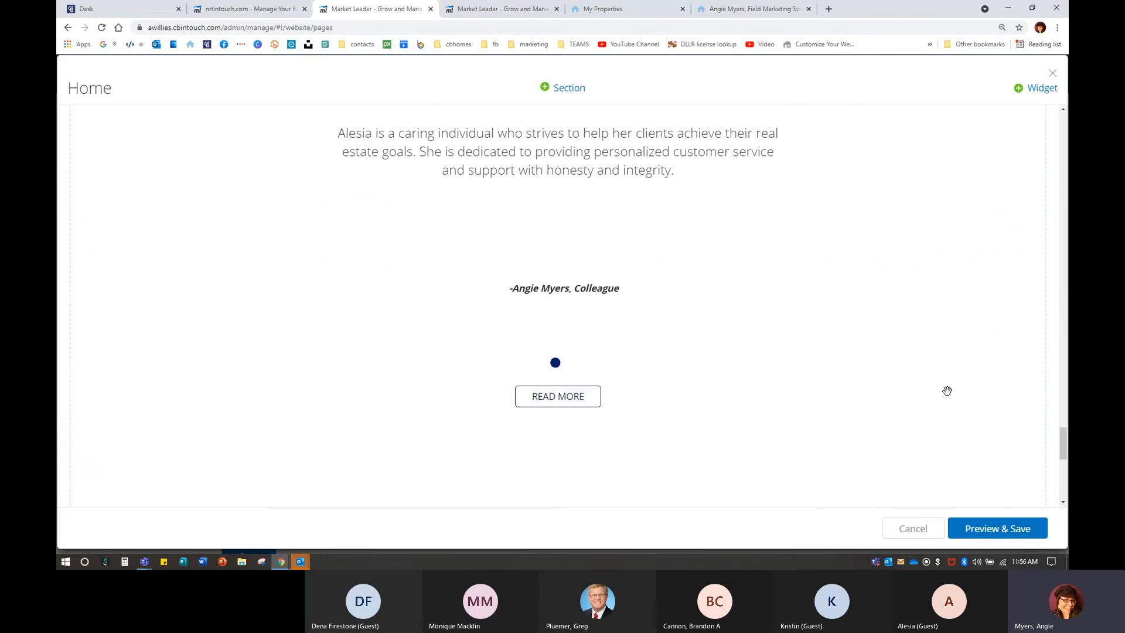
scroll(948, 392, down, 4)
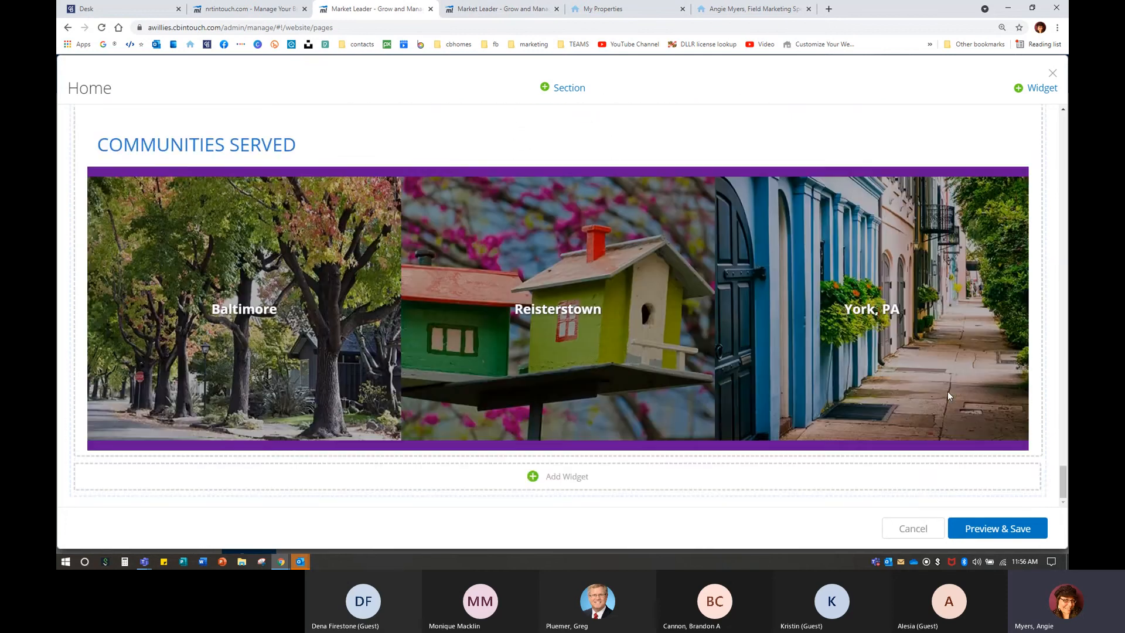
scroll(948, 392, up, 7)
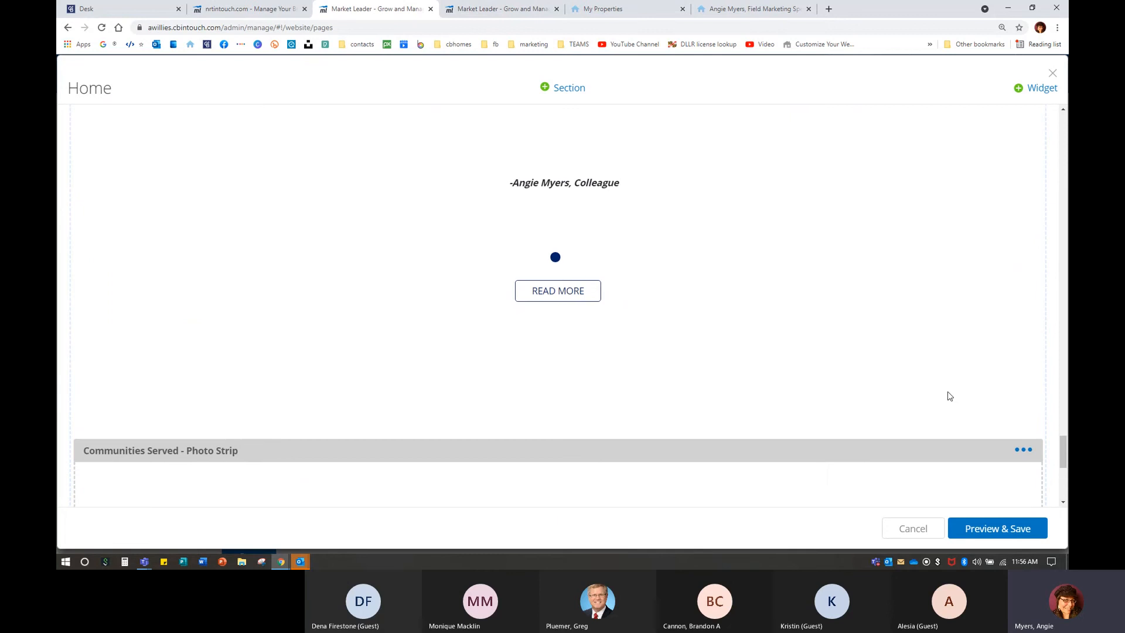
click(1032, 452)
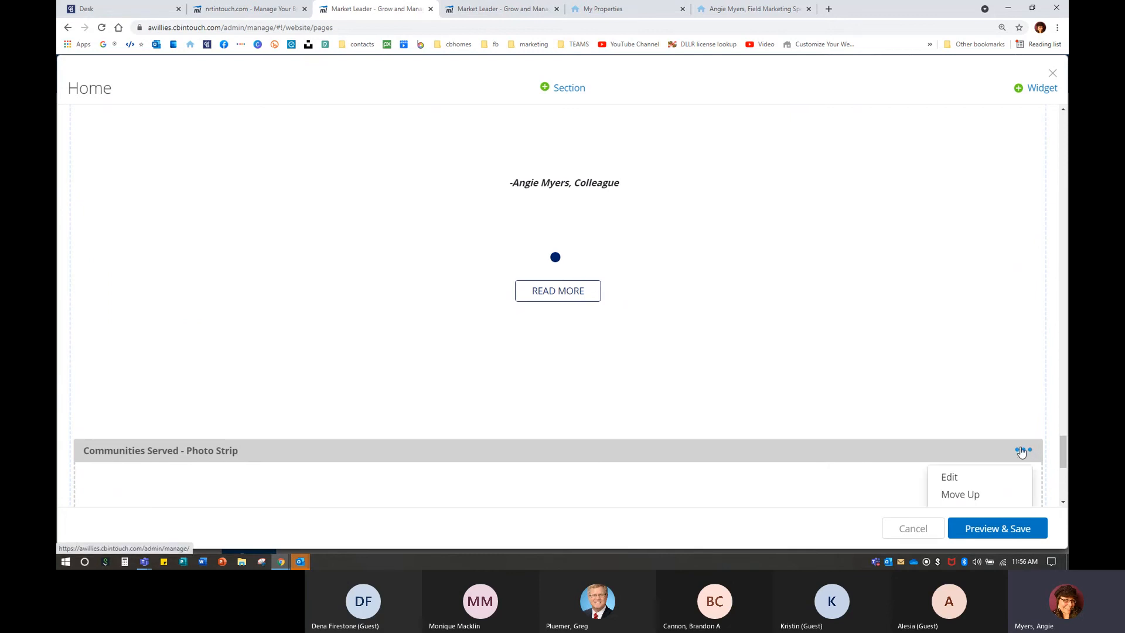
click(983, 496)
scroll(956, 453, up, 8)
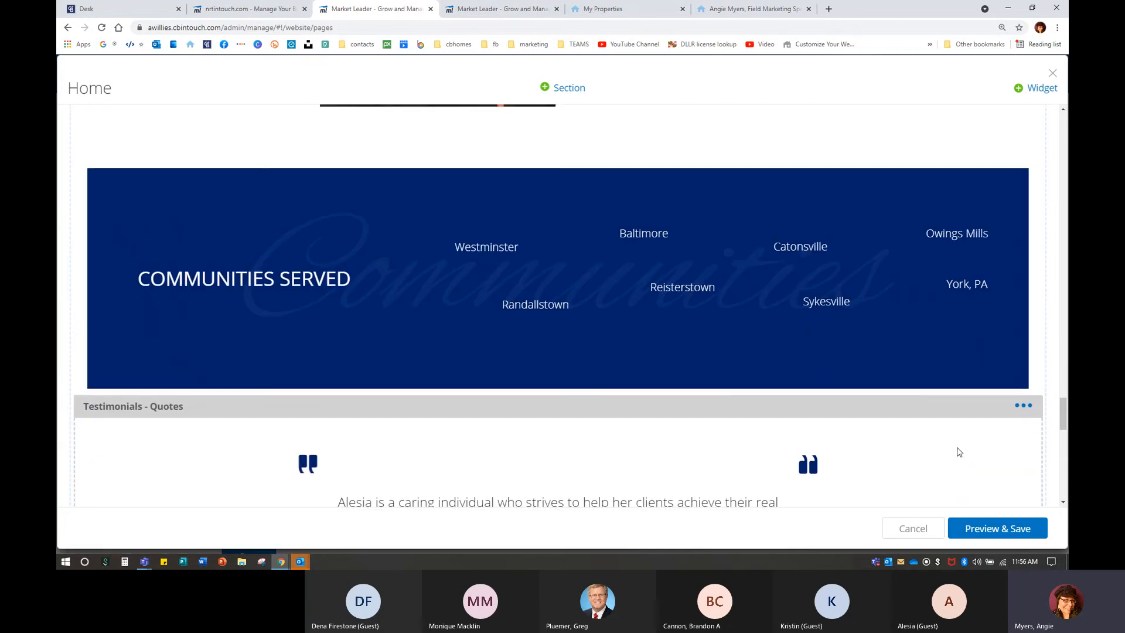
Save the reordered Home page from Preview and close the website editor.
click(1003, 527)
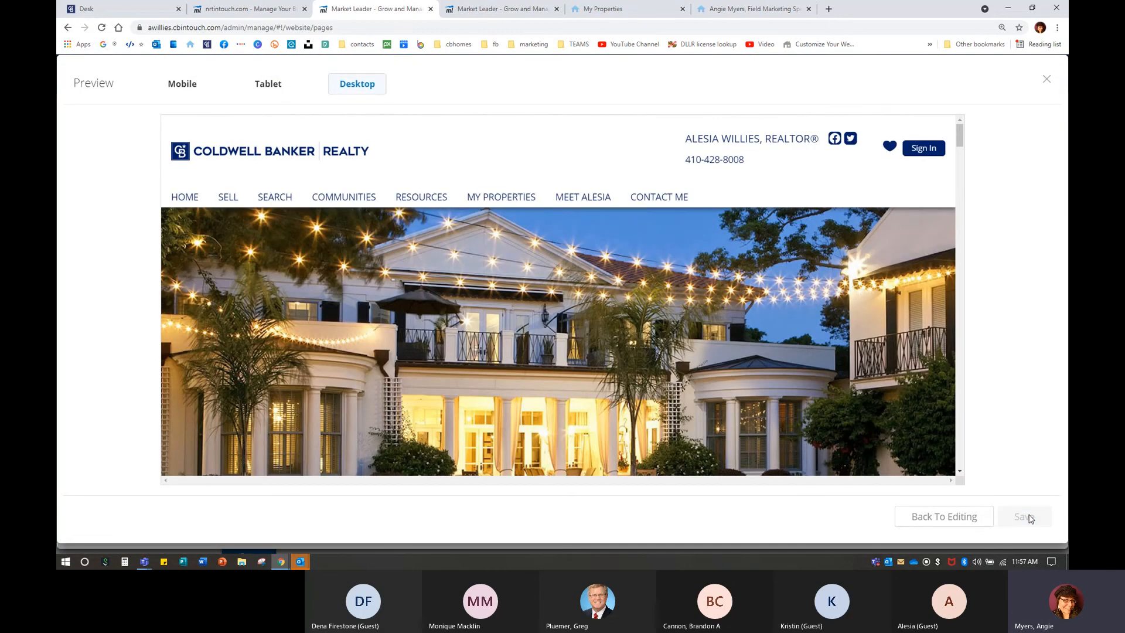
click(1030, 516)
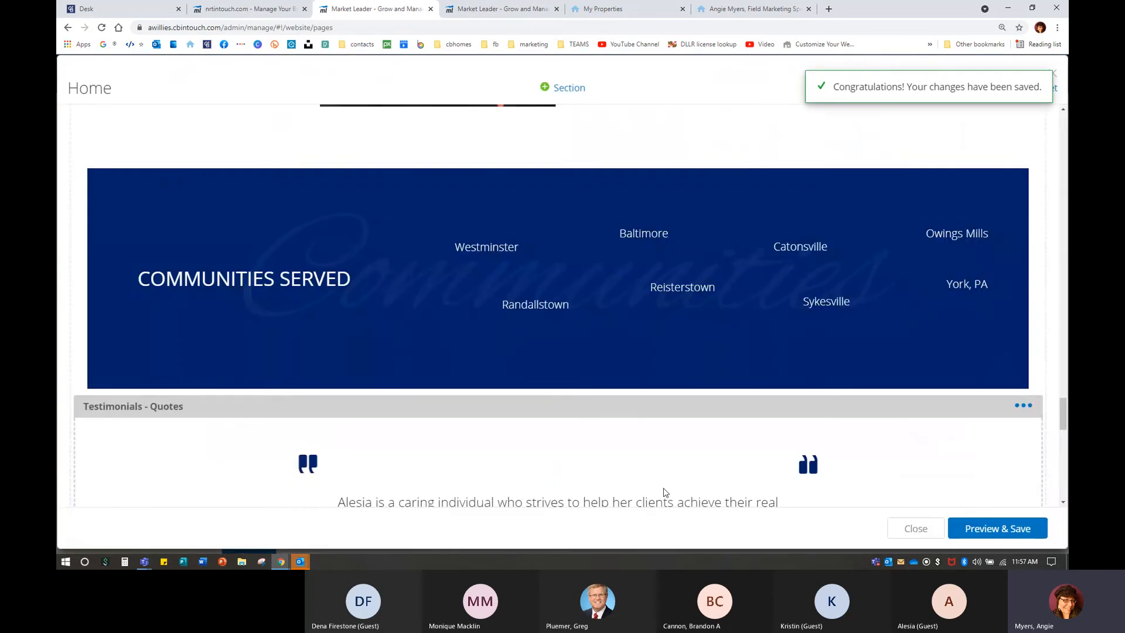
click(430, 9)
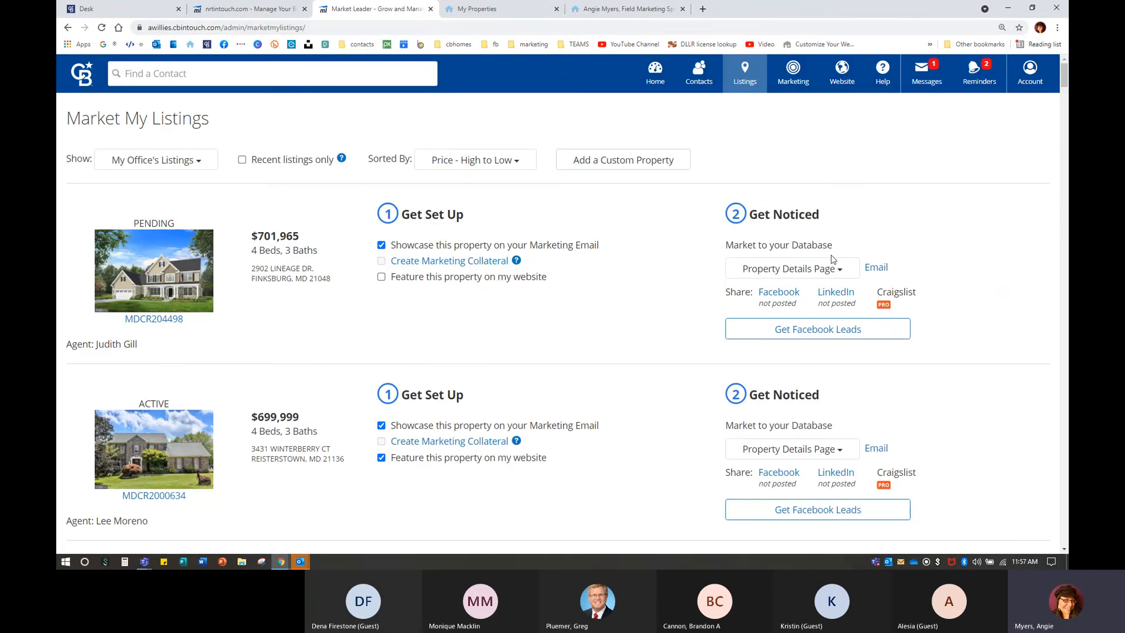
Open Edit Site from the Website menu and show the Testimonials list with its one colleague testimonial.
mouse_move(841, 78)
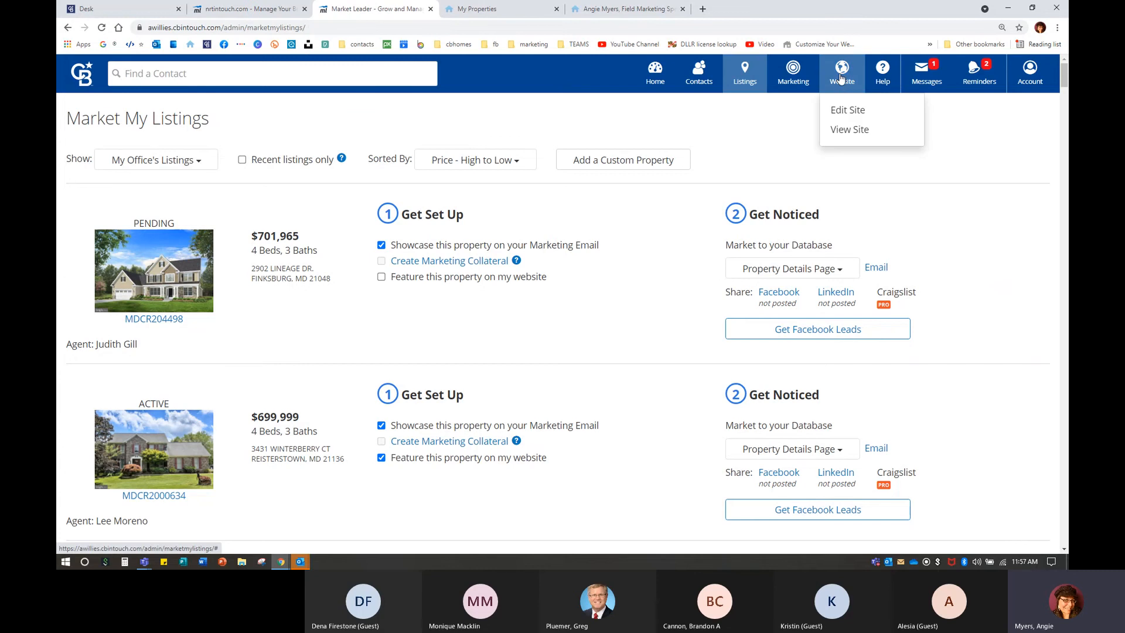
click(845, 110)
right_click(845, 111)
click(847, 86)
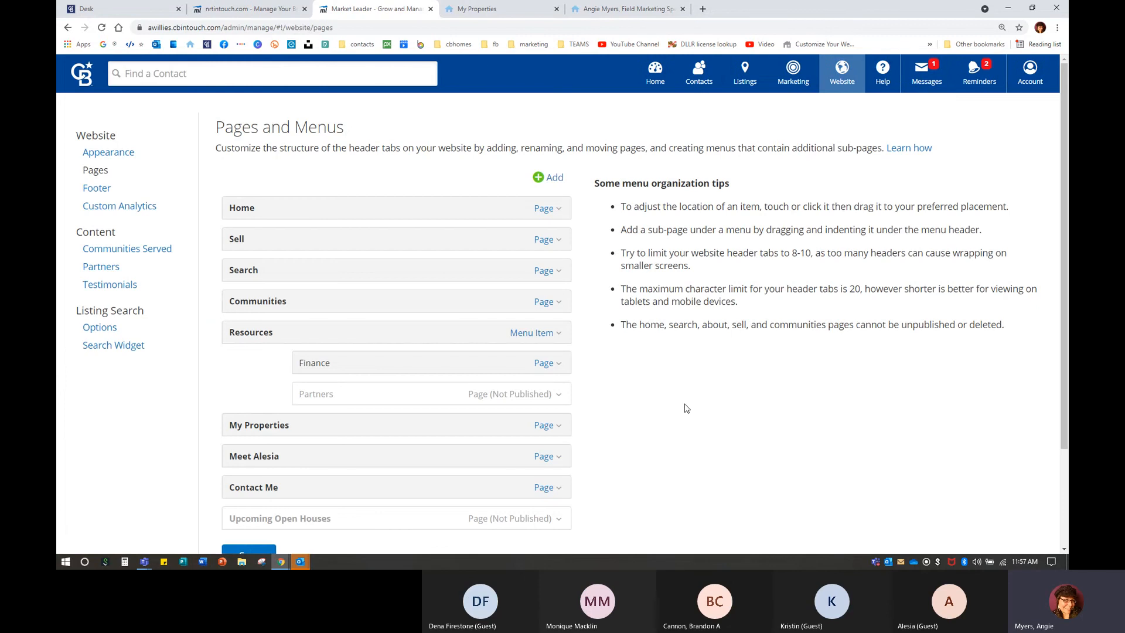
click(119, 156)
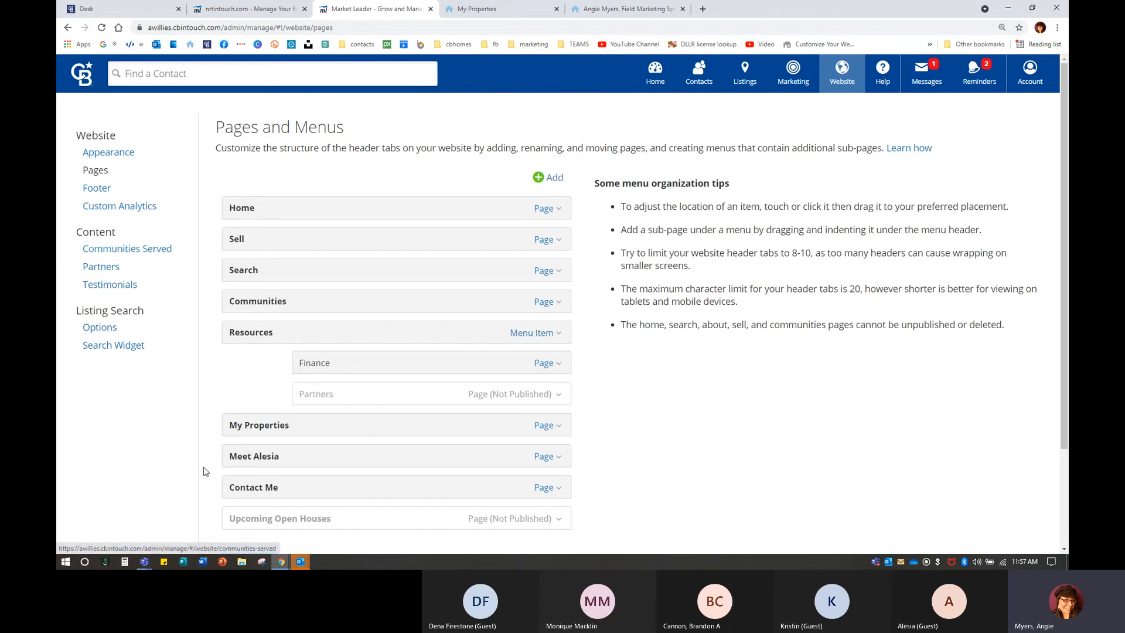
click(109, 284)
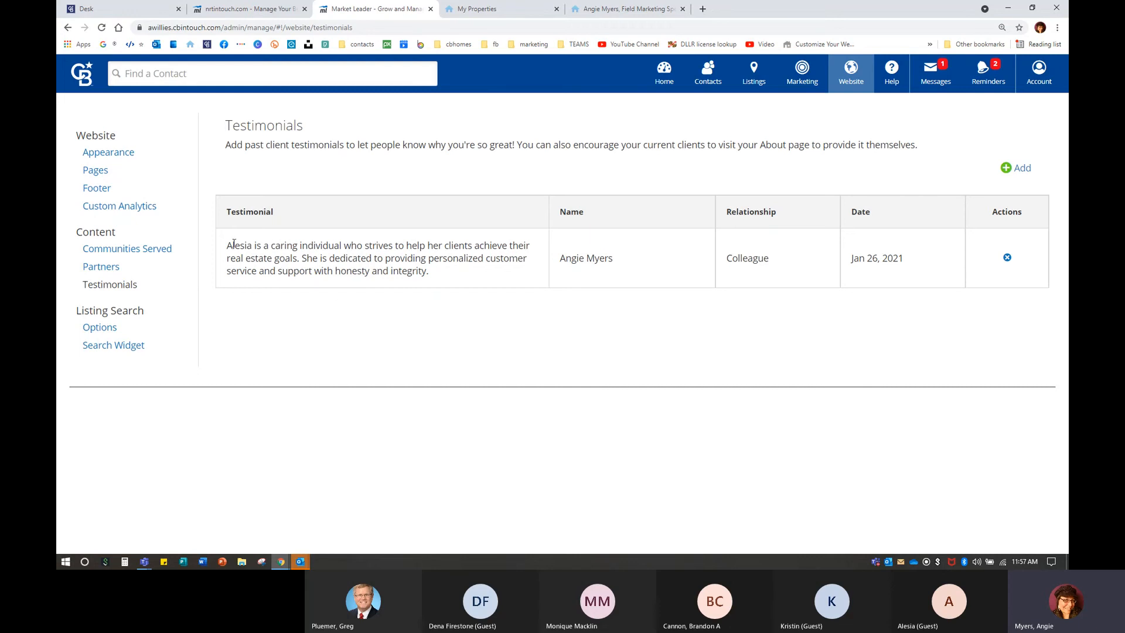
drag(228, 246, 449, 283)
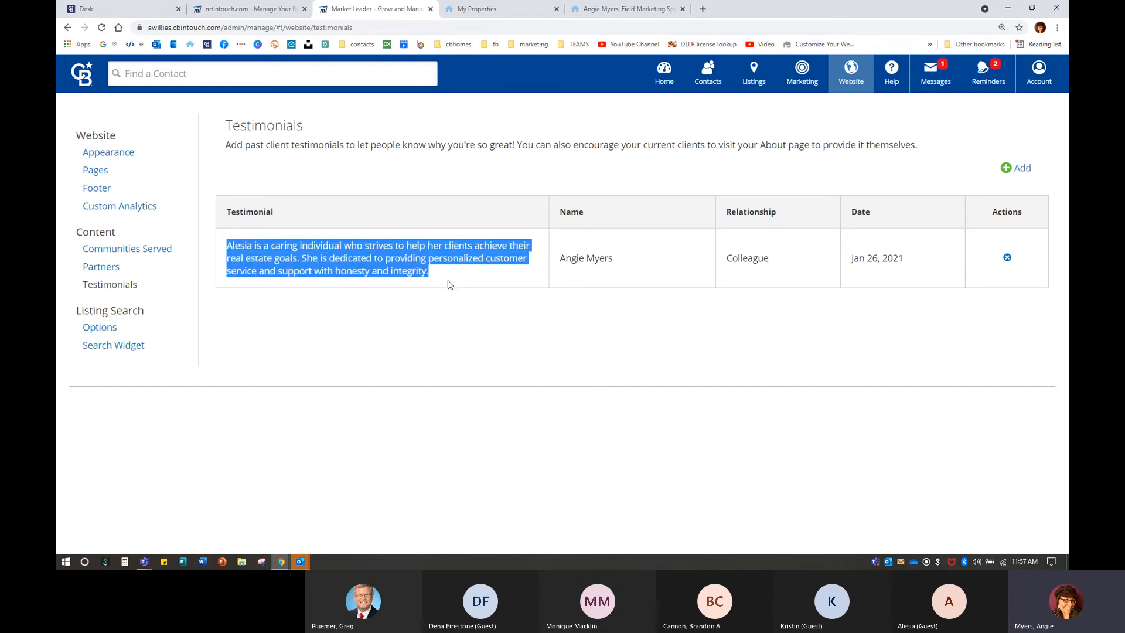
click(560, 261)
drag(560, 262, 616, 267)
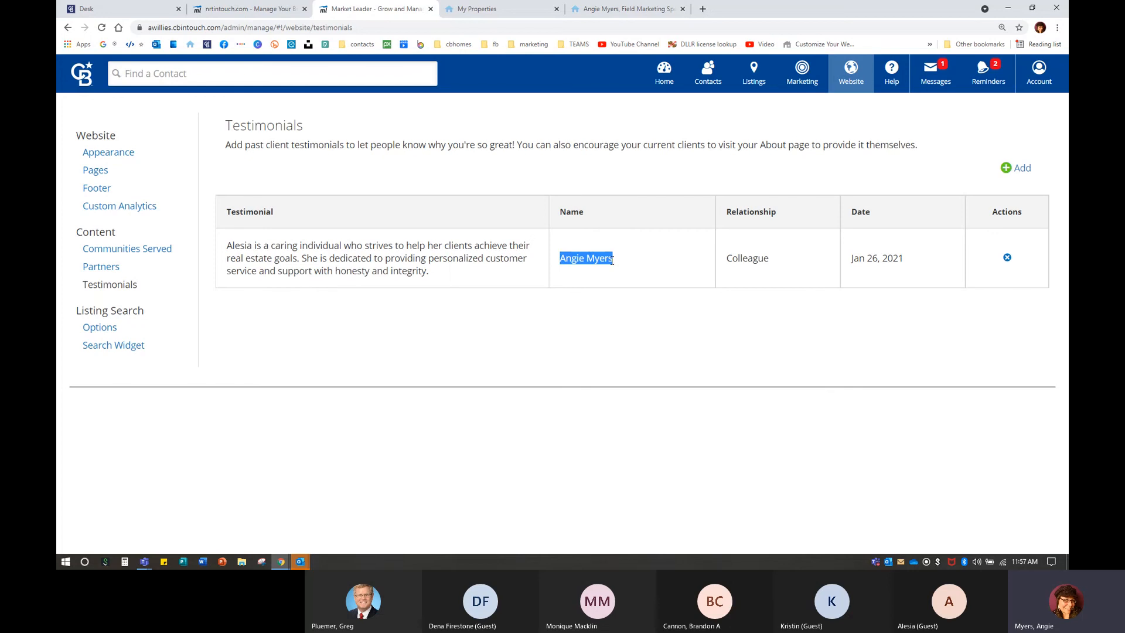
click(574, 262)
click(1019, 168)
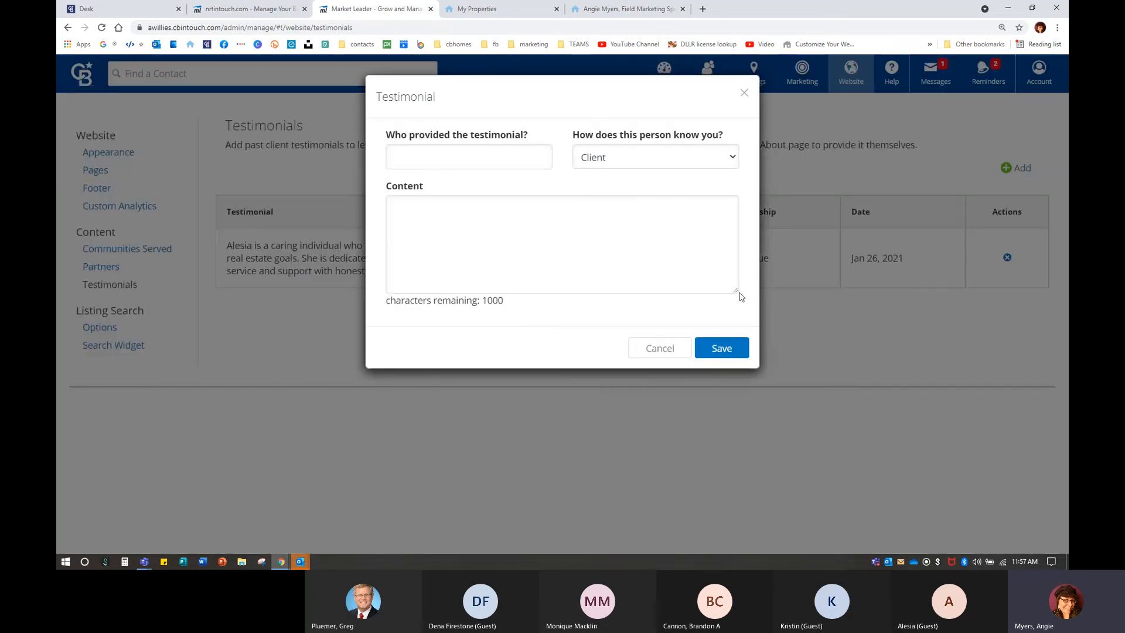
click(658, 348)
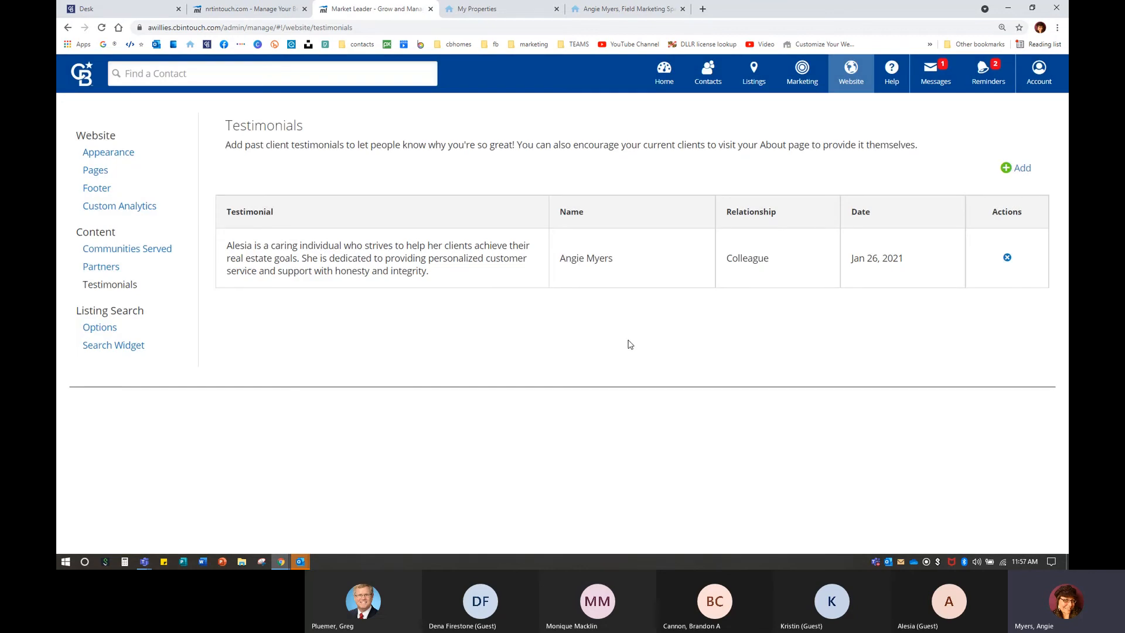
click(532, 8)
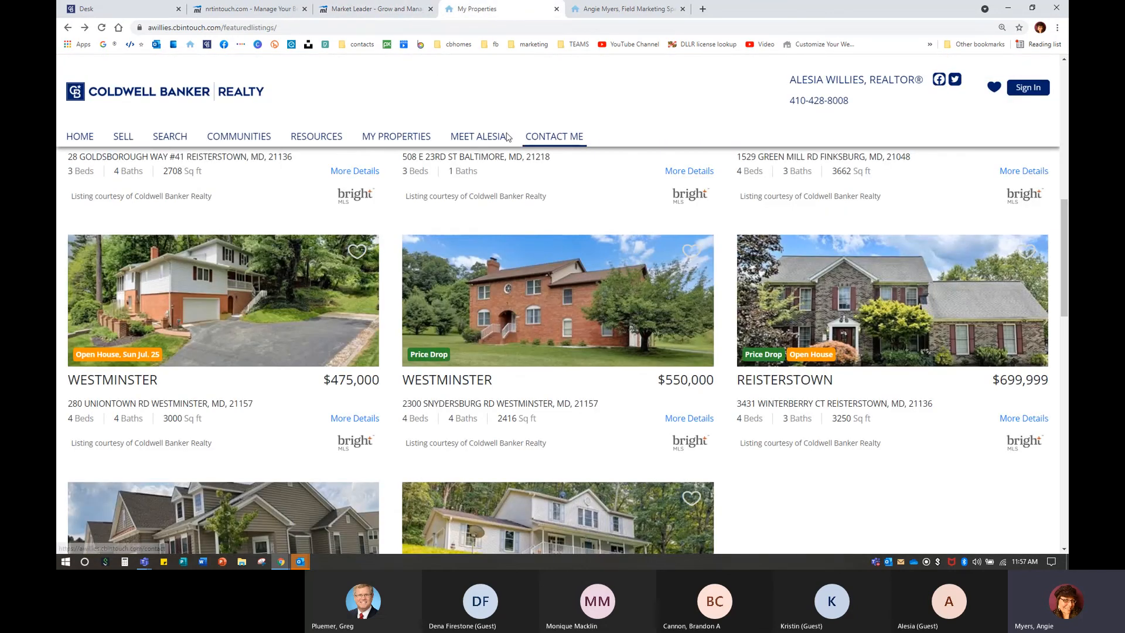
click(486, 137)
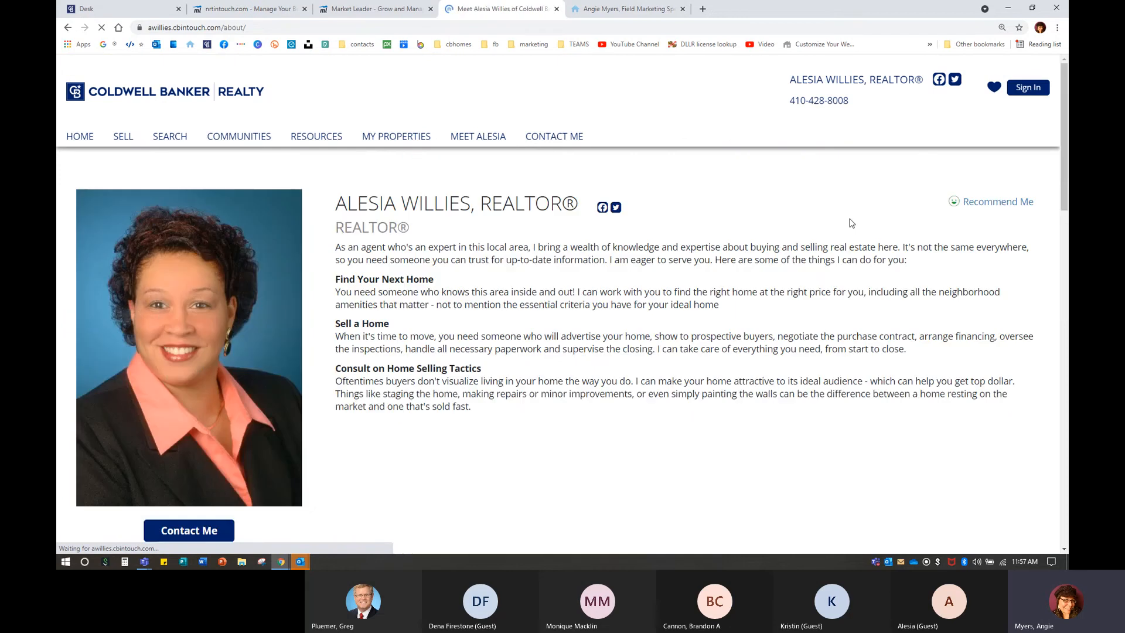
click(993, 202)
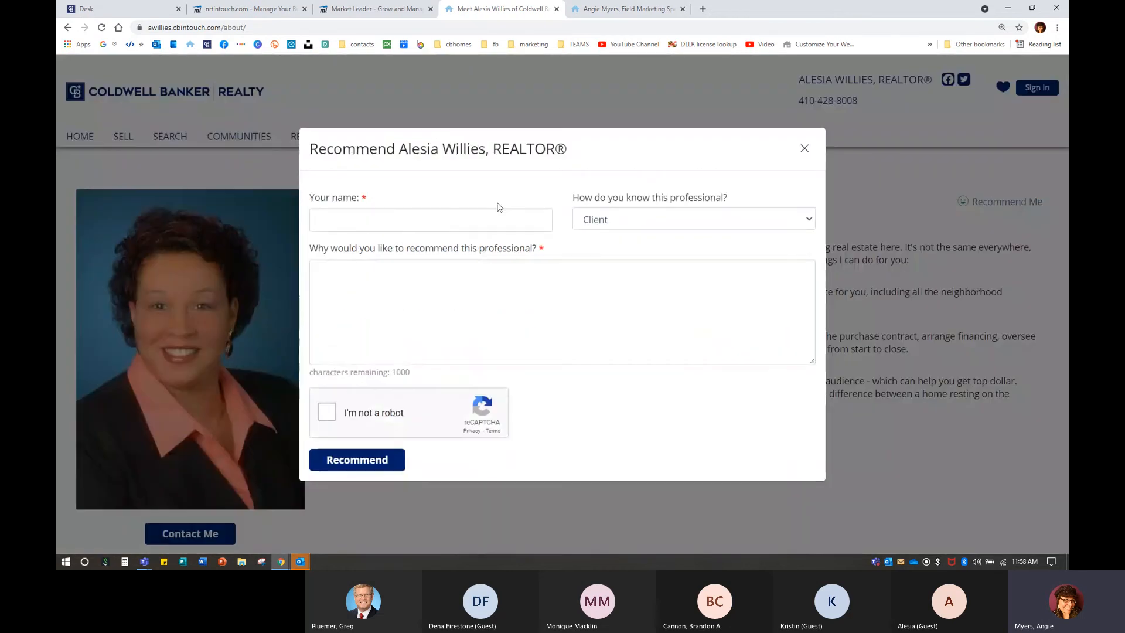
click(327, 412)
click(804, 149)
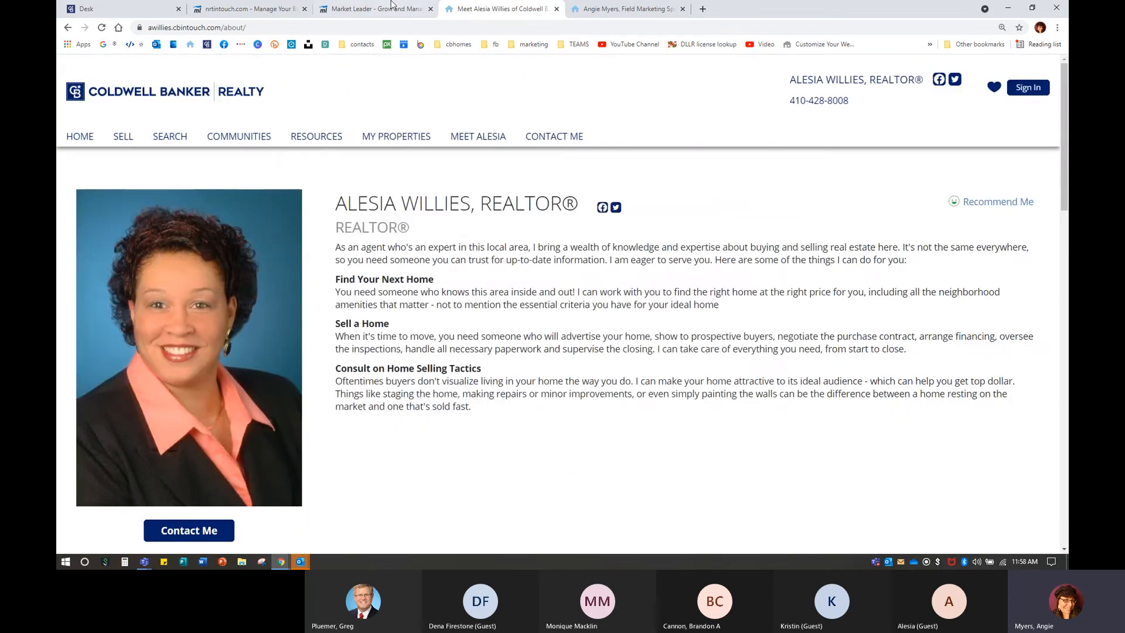
click(392, 7)
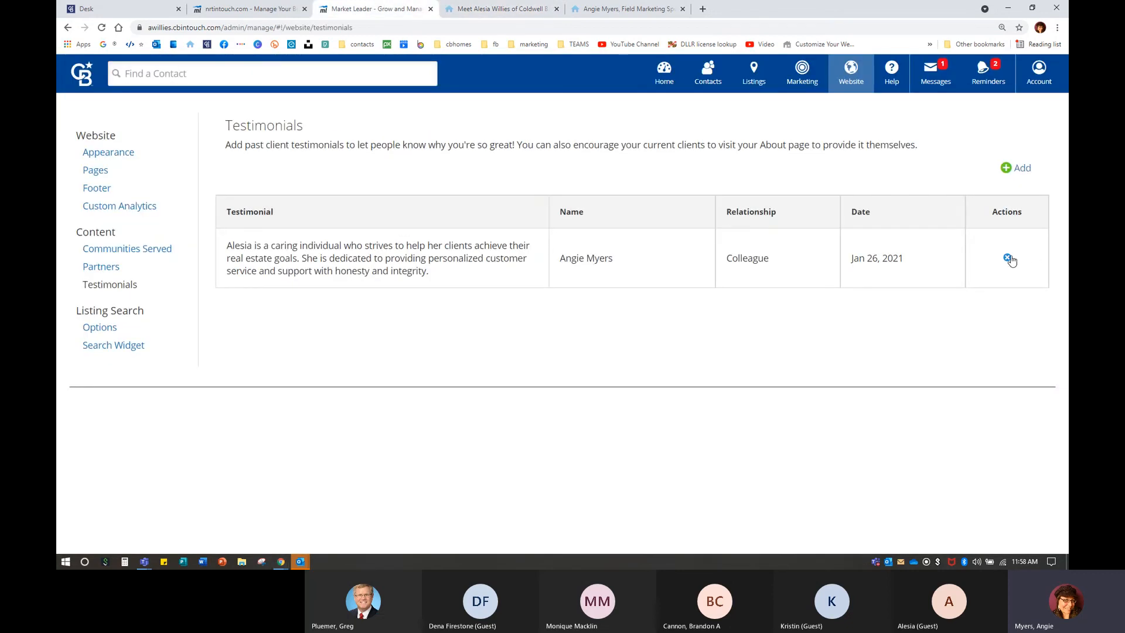
Open the Communities Served list, then browse another agent's example site communities page.
click(128, 250)
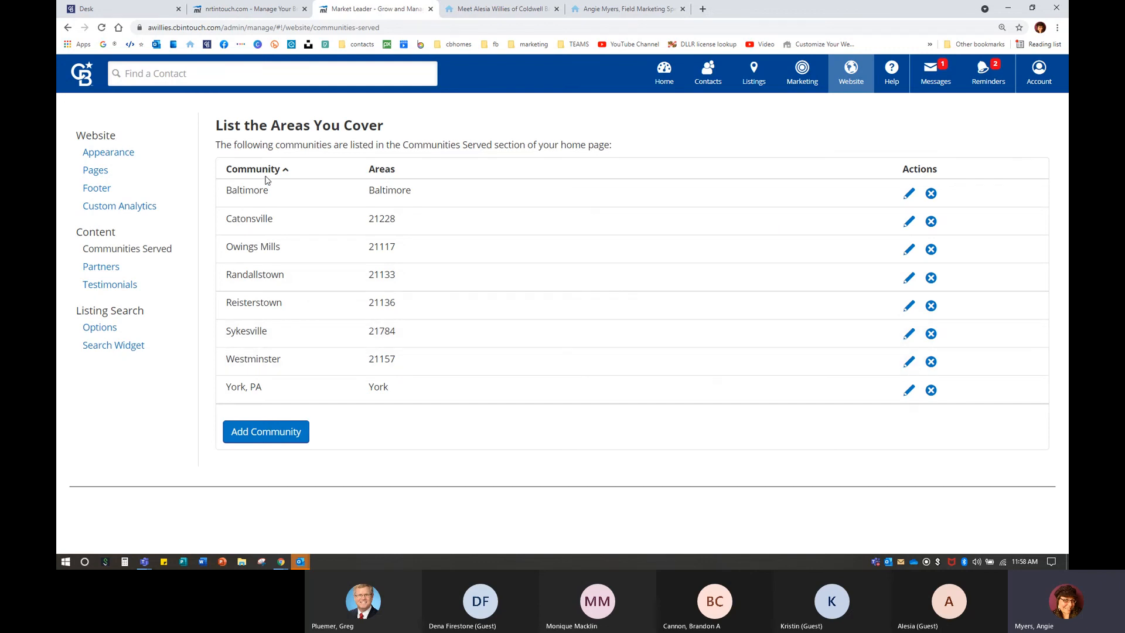
click(609, 9)
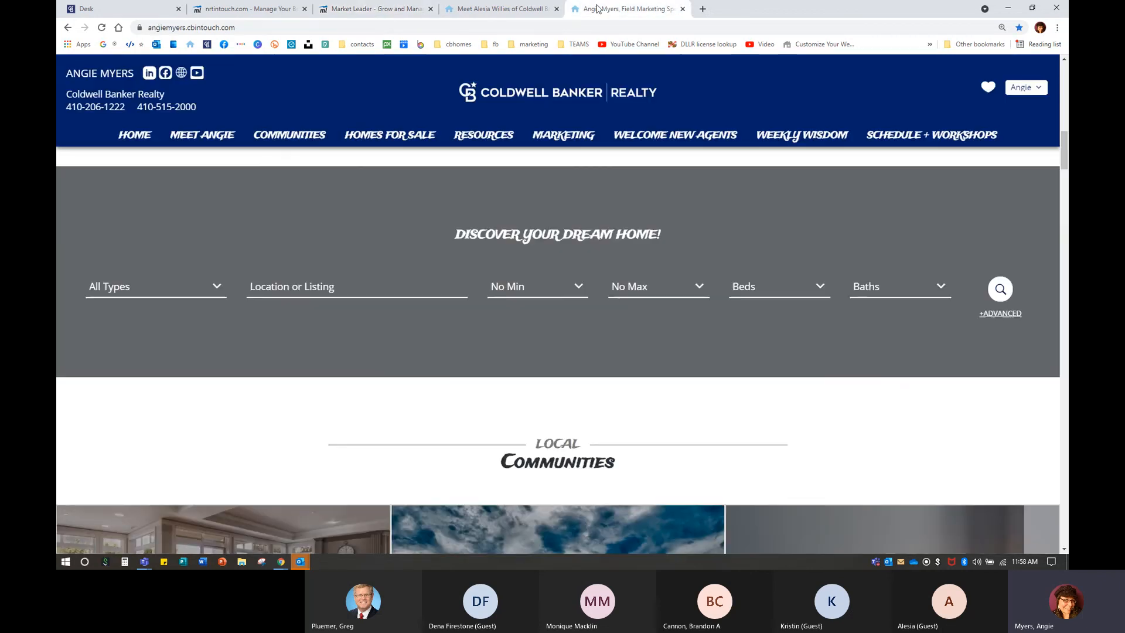
click(270, 136)
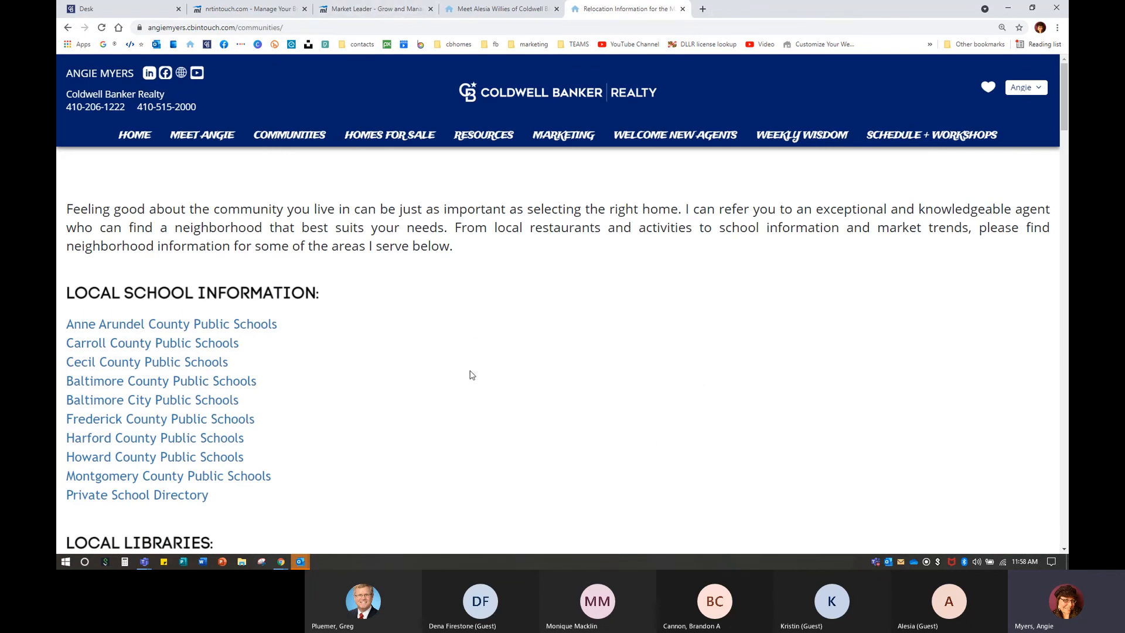
scroll(472, 375, down, 15)
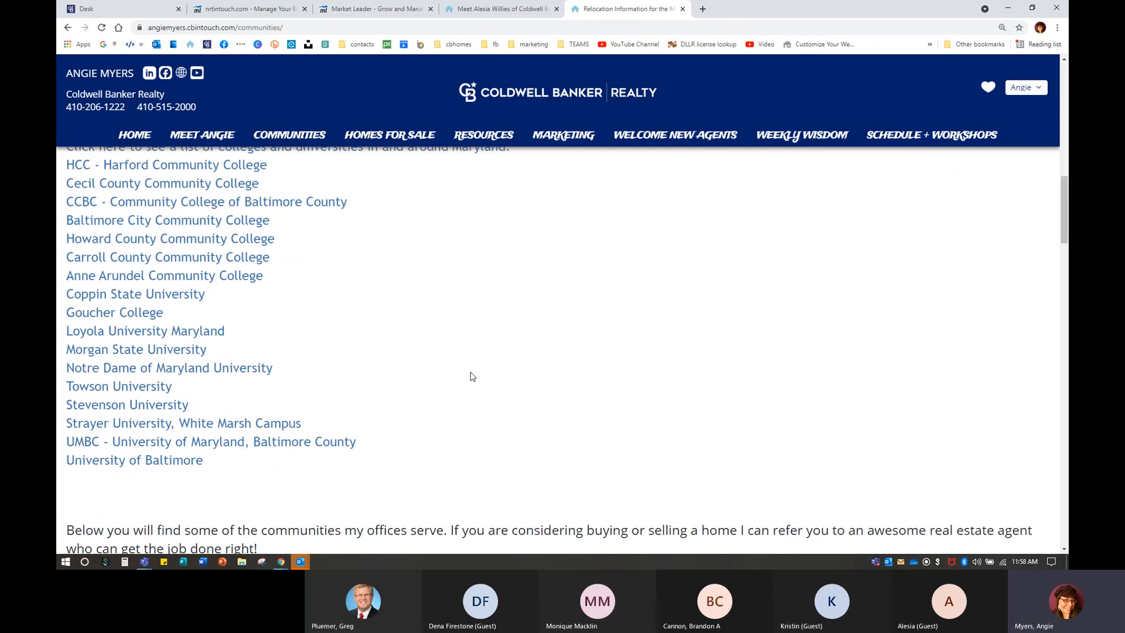
scroll(471, 376, down, 8)
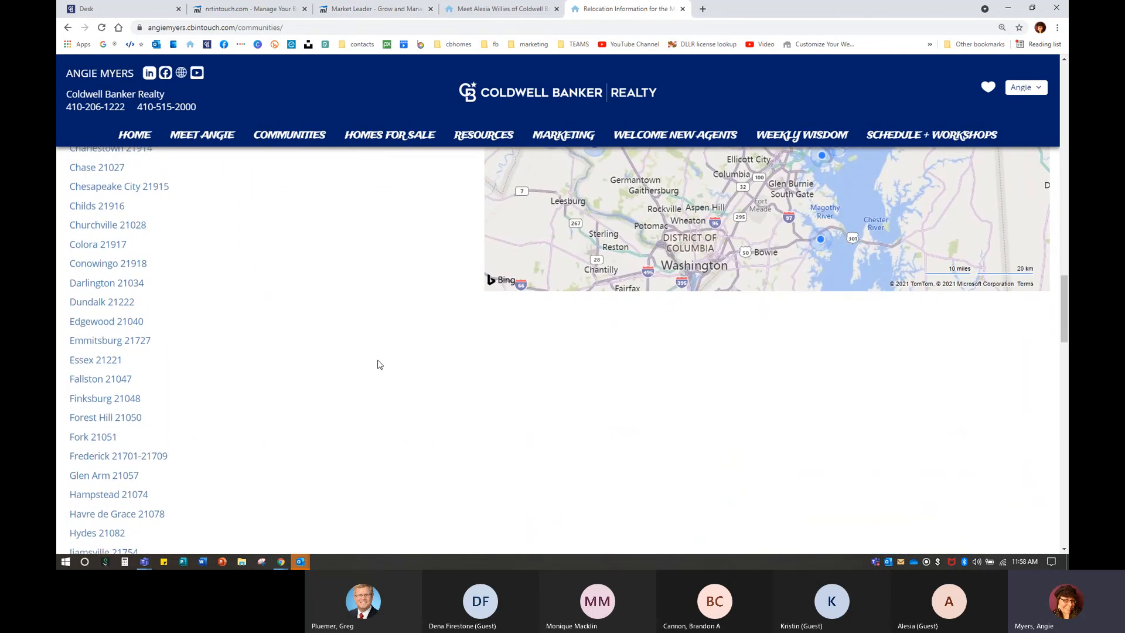
scroll(312, 388, down, 3)
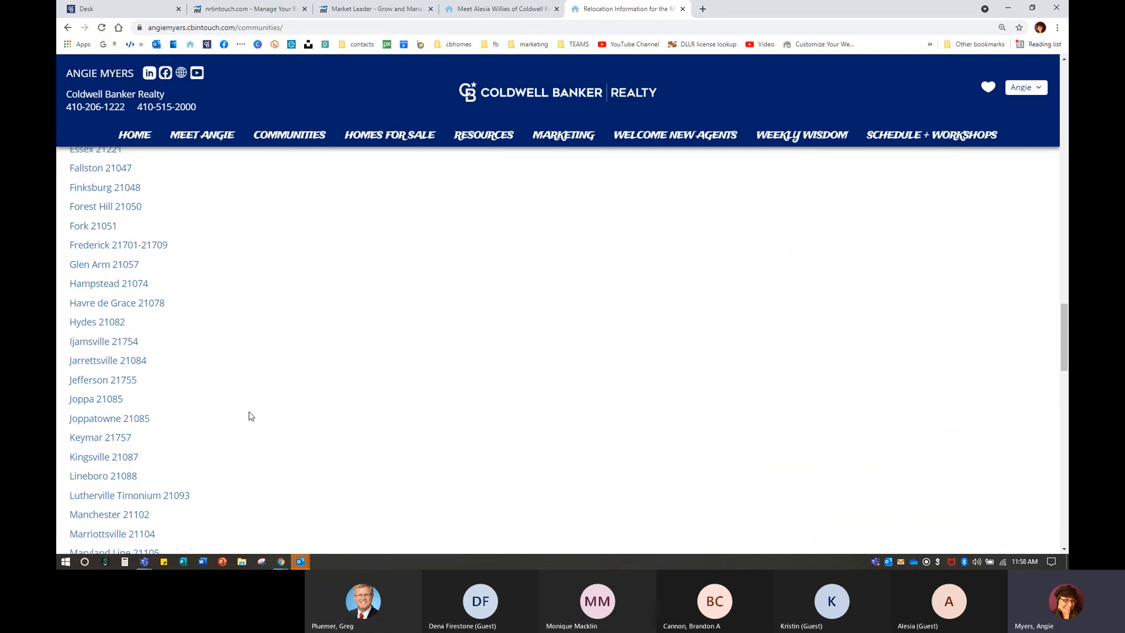
Review the Joppatowne 21085 community page, then return to the Communities Served admin page.
click(103, 417)
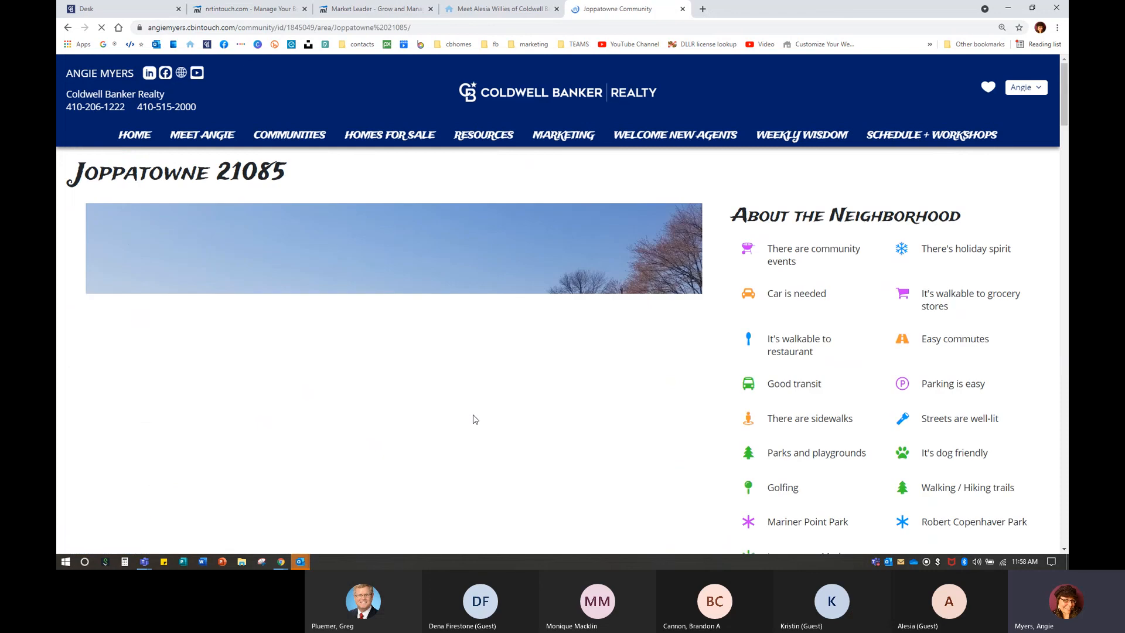
scroll(473, 417, down, 20)
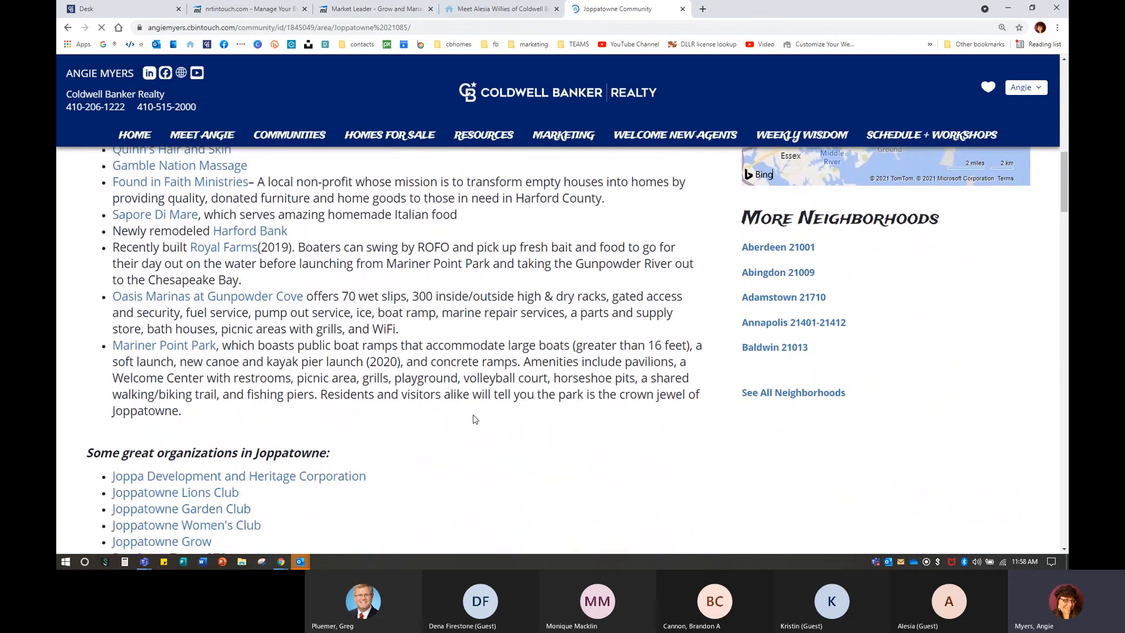
scroll(475, 419, down, 15)
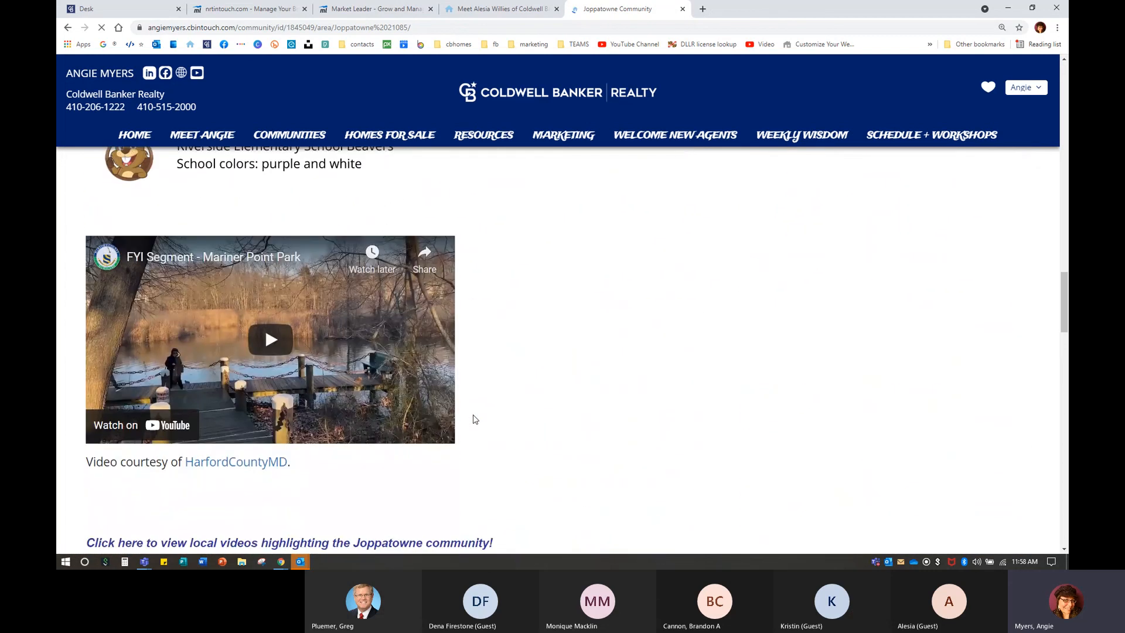
scroll(474, 419, down, 3)
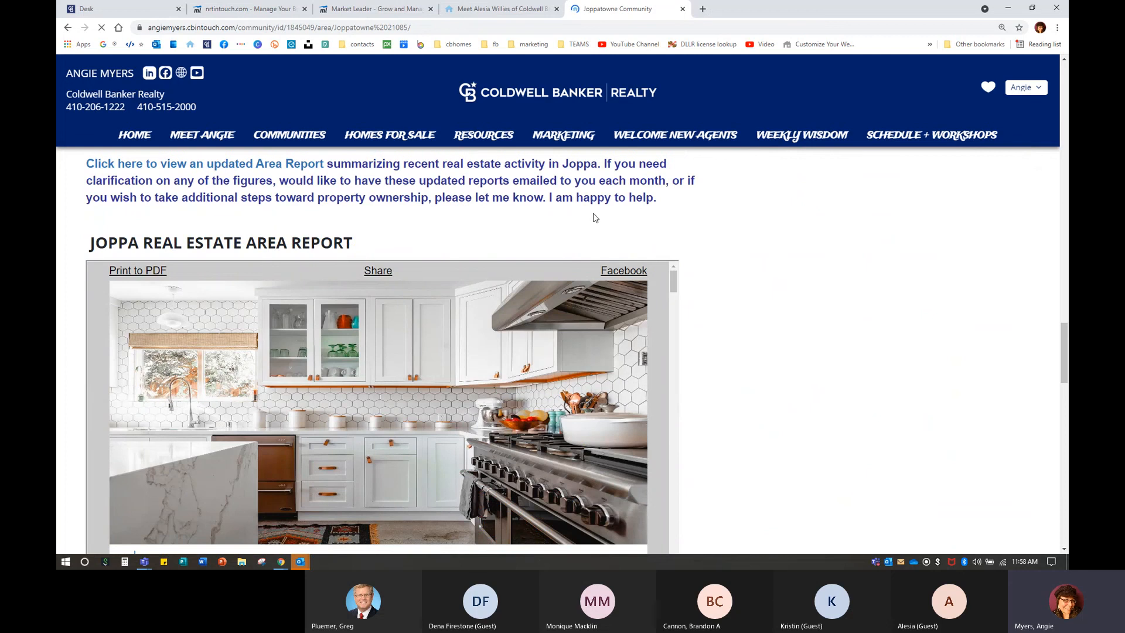
scroll(674, 350, up, 2)
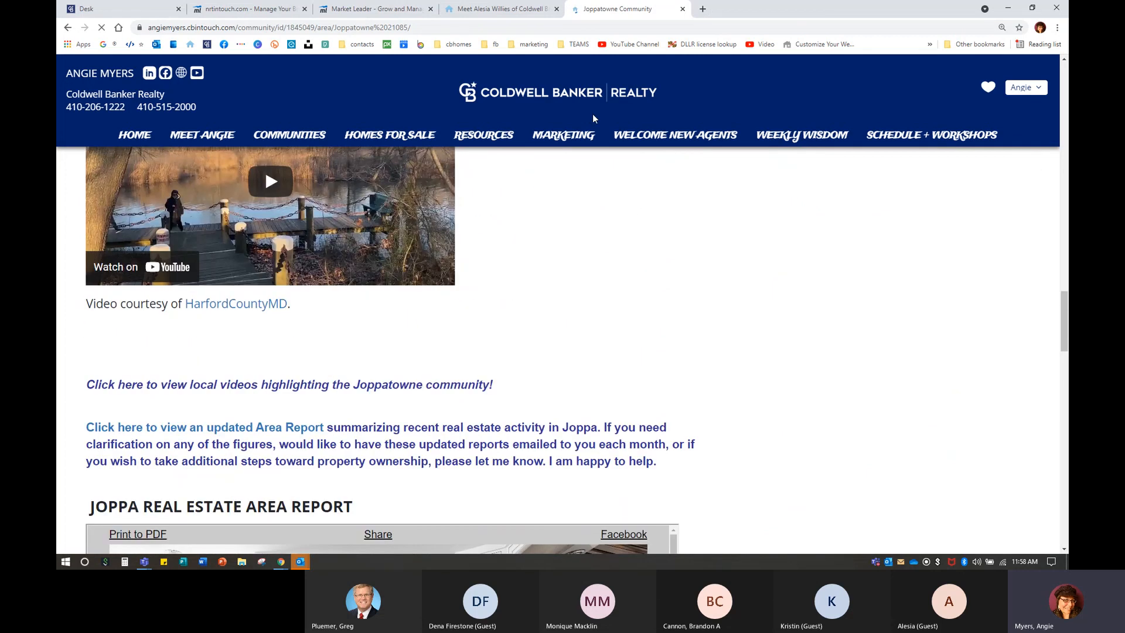
click(373, 9)
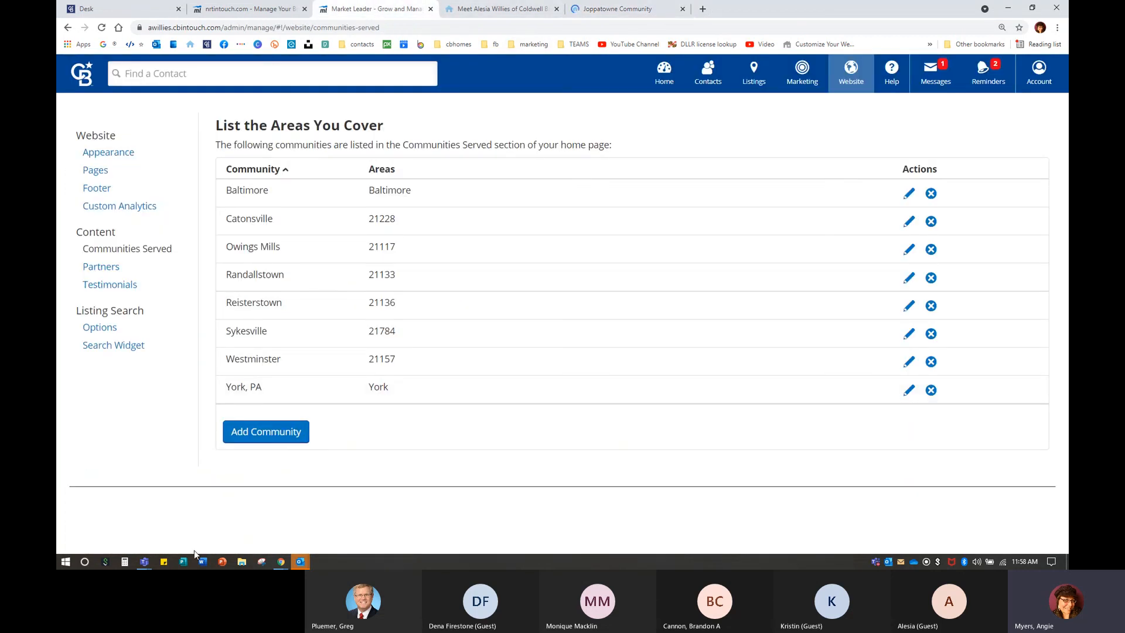
Switch to the Teams meeting window and stop sharing the screen.
click(144, 561)
click(216, 500)
click(1036, 66)
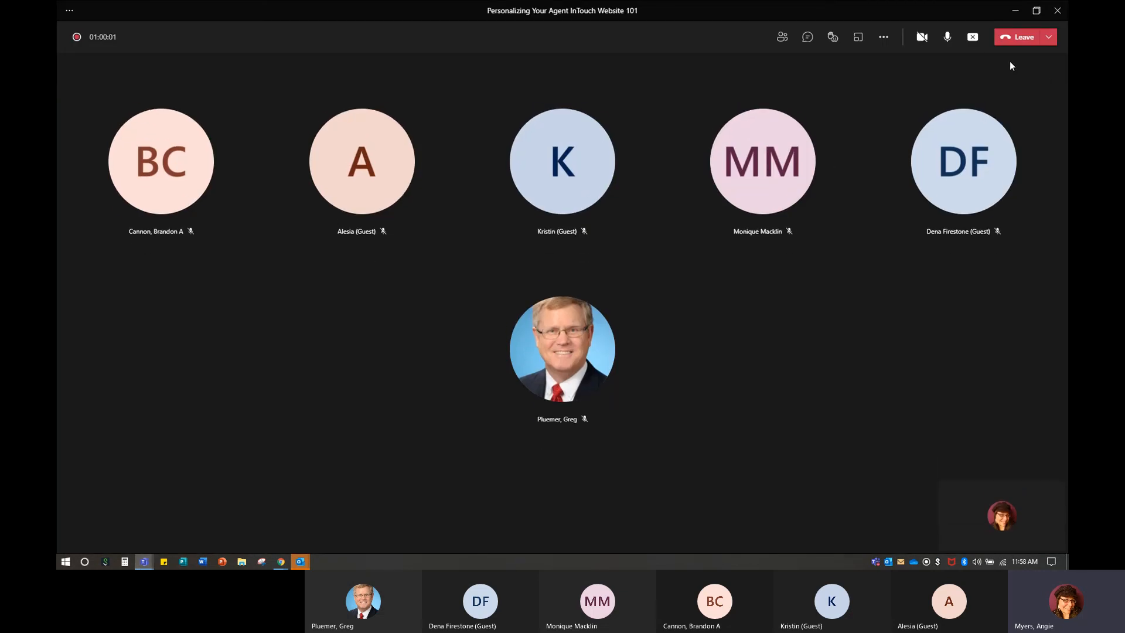
click(970, 37)
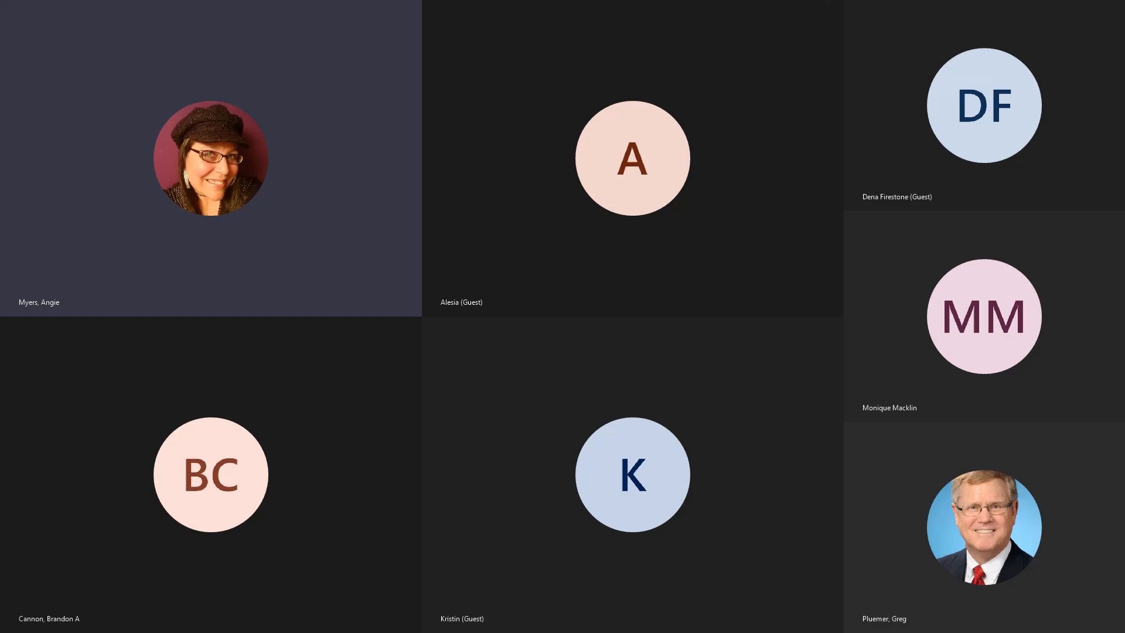